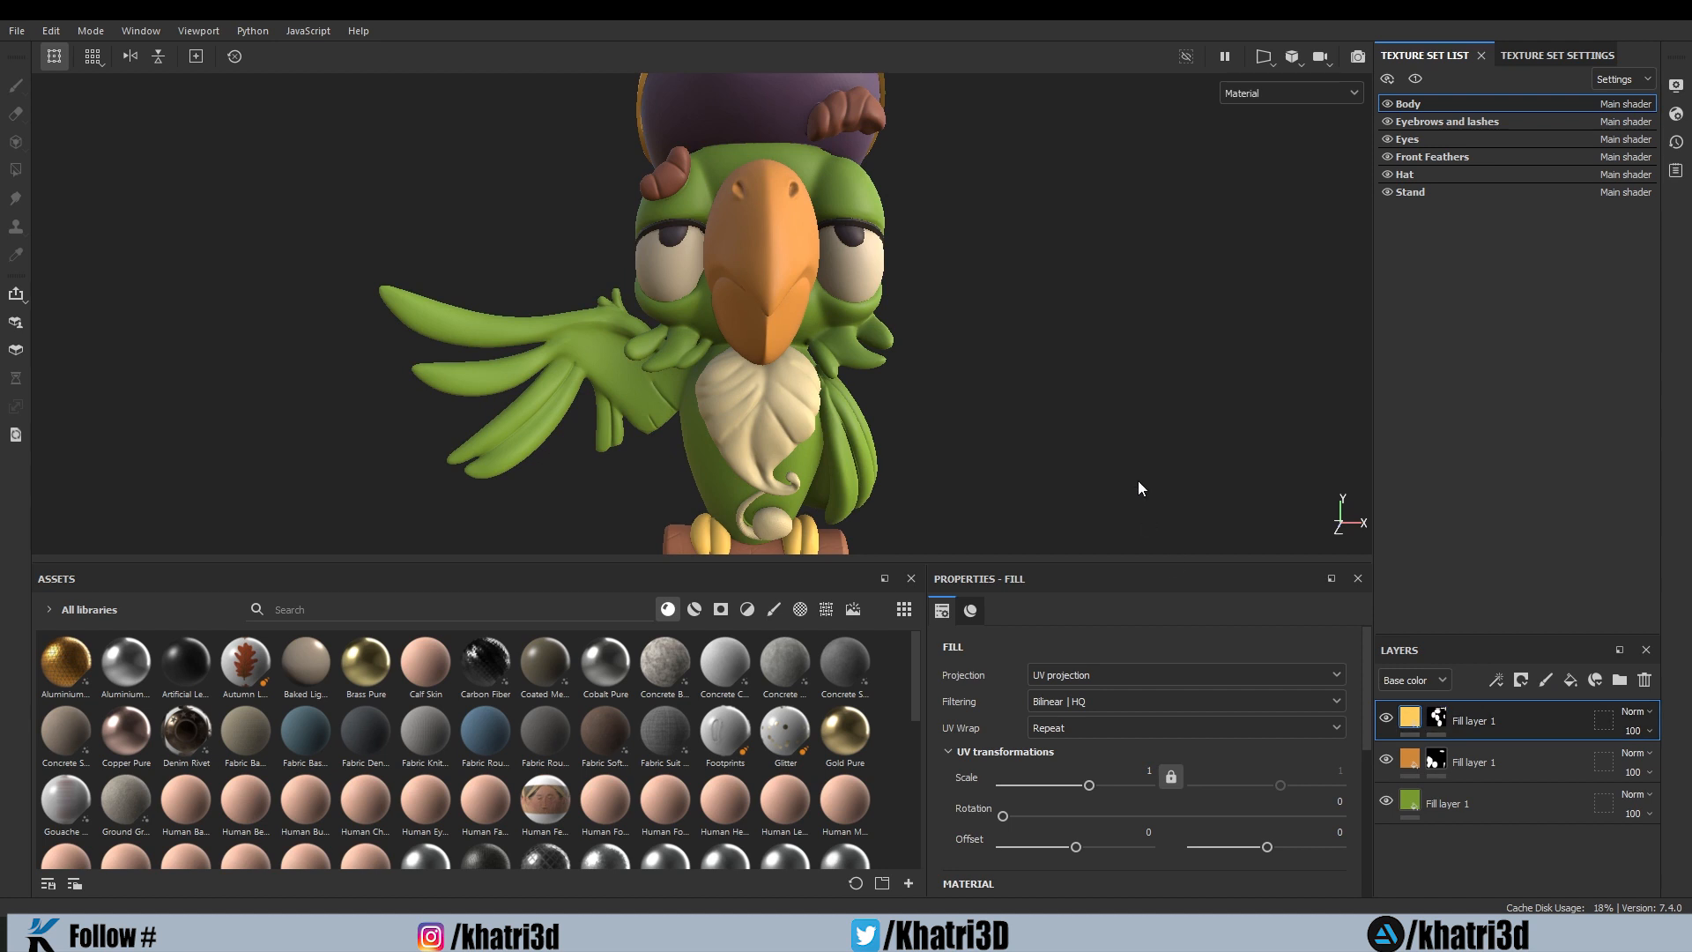
# Step: Copy the green base fill layer of the Body texture set and paste it above the yellow fill layer
pyautogui.scroll(-3, 1068, 441)
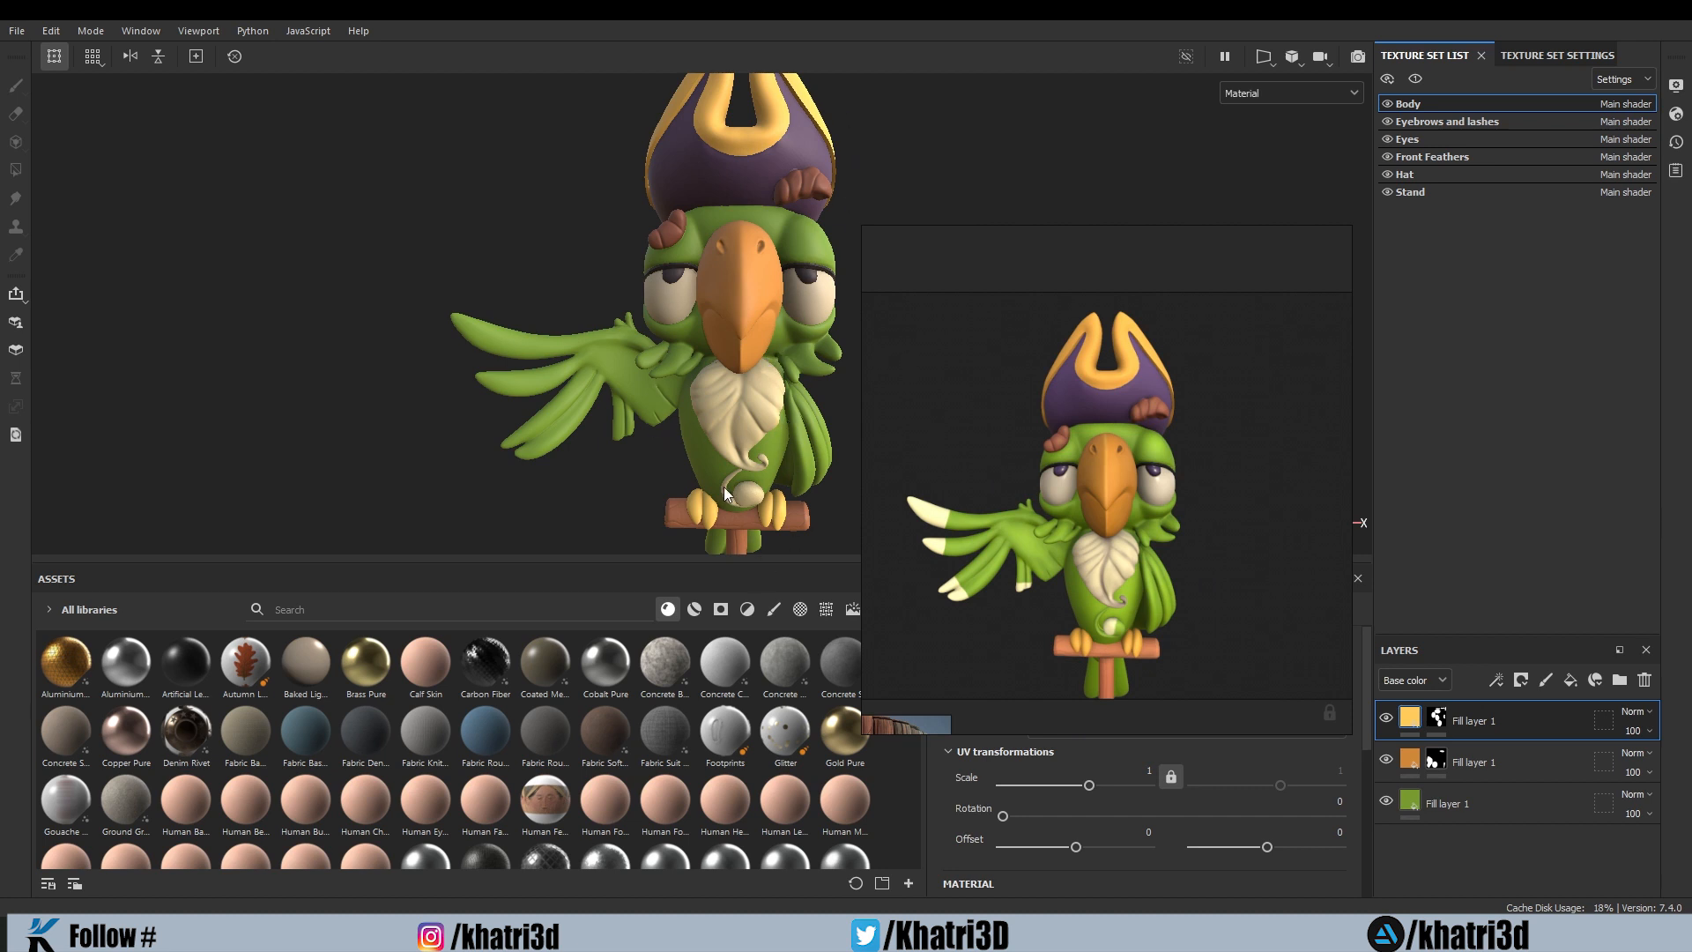
pyautogui.moveTo(897, 181); pyautogui.dragTo(848, 182, button='middle')
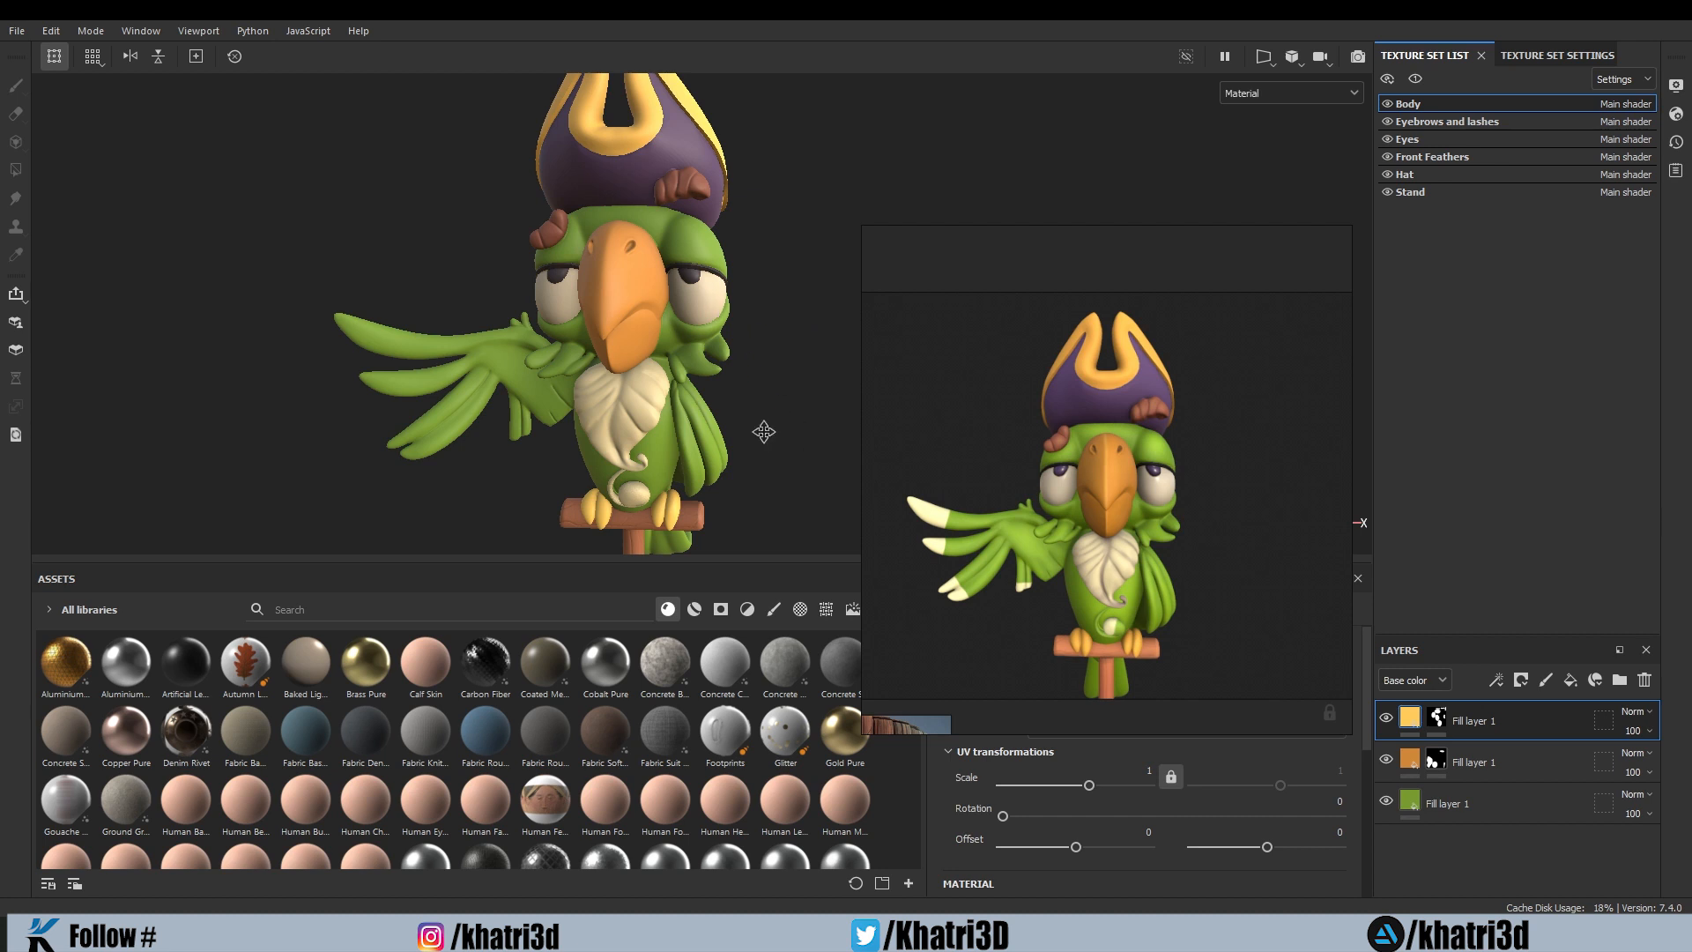
pyautogui.moveTo(763, 432); pyautogui.dragTo(806, 370, button='middle')
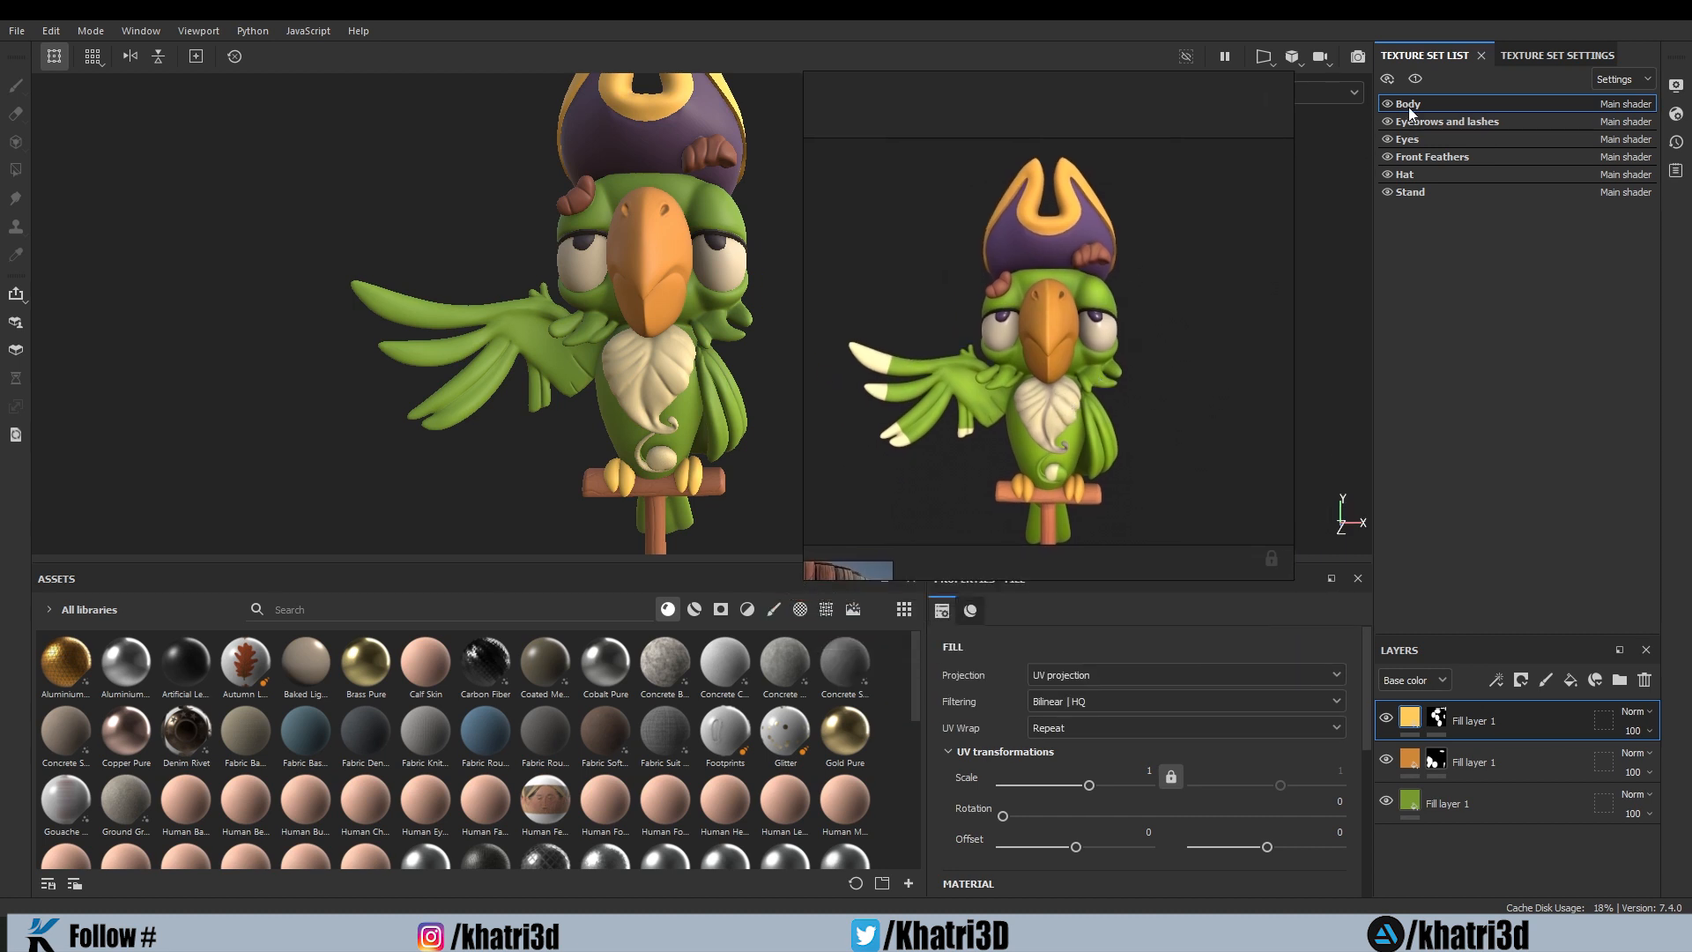
pyautogui.click(1440, 801)
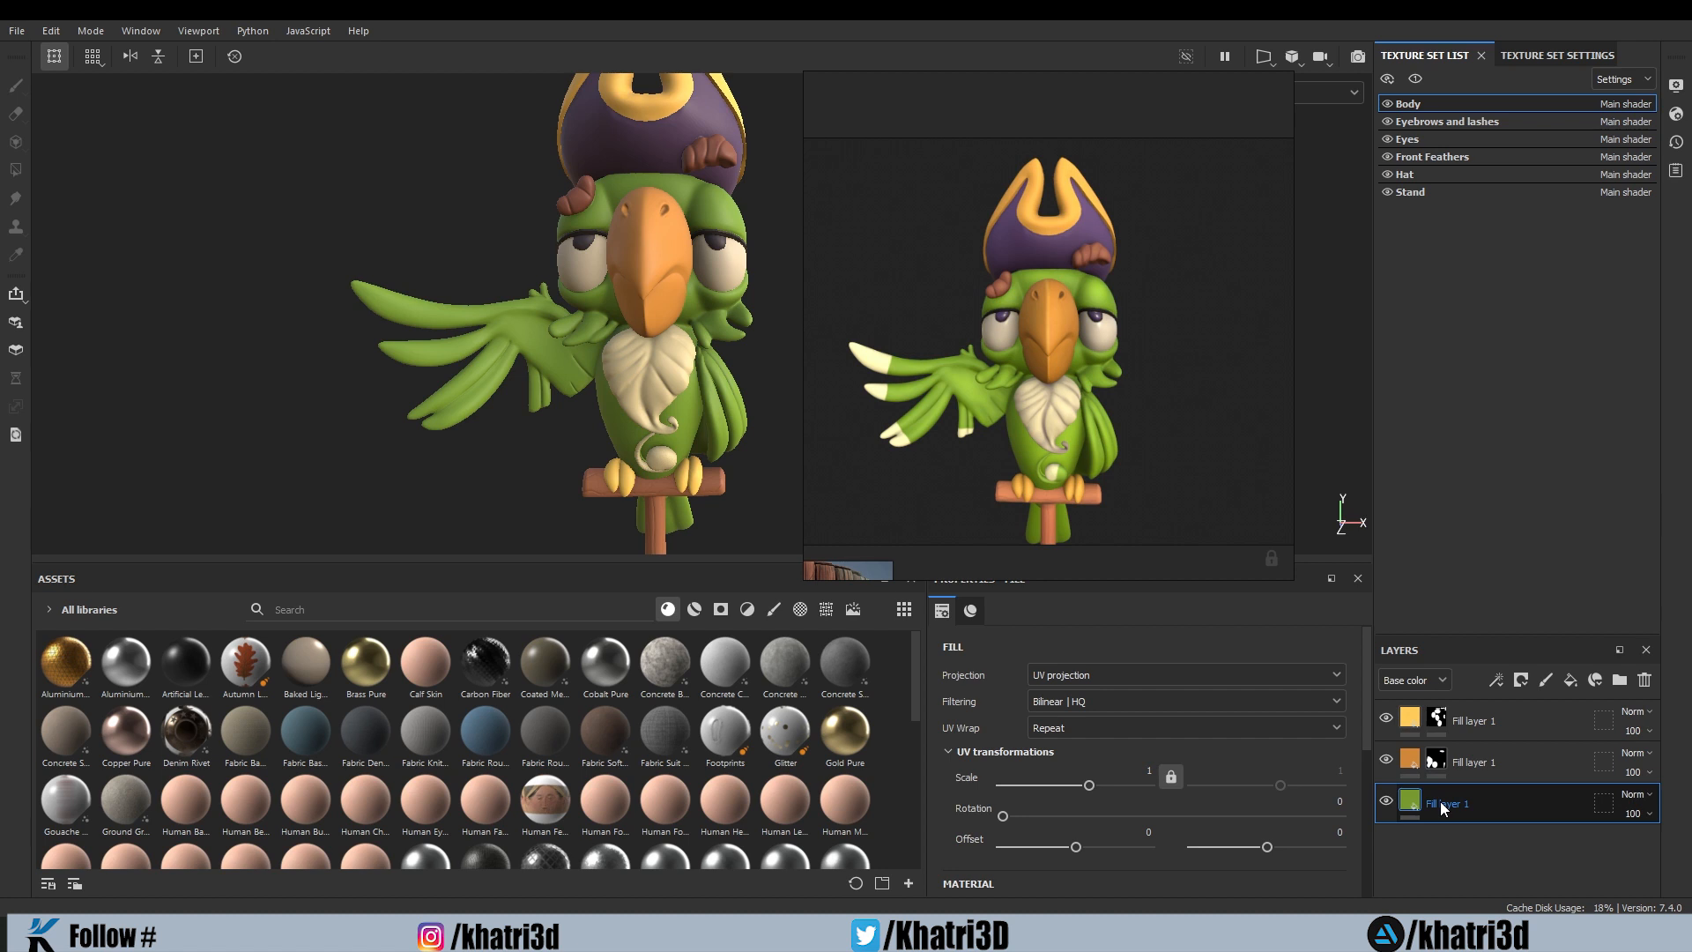
pyautogui.click(1480, 719)
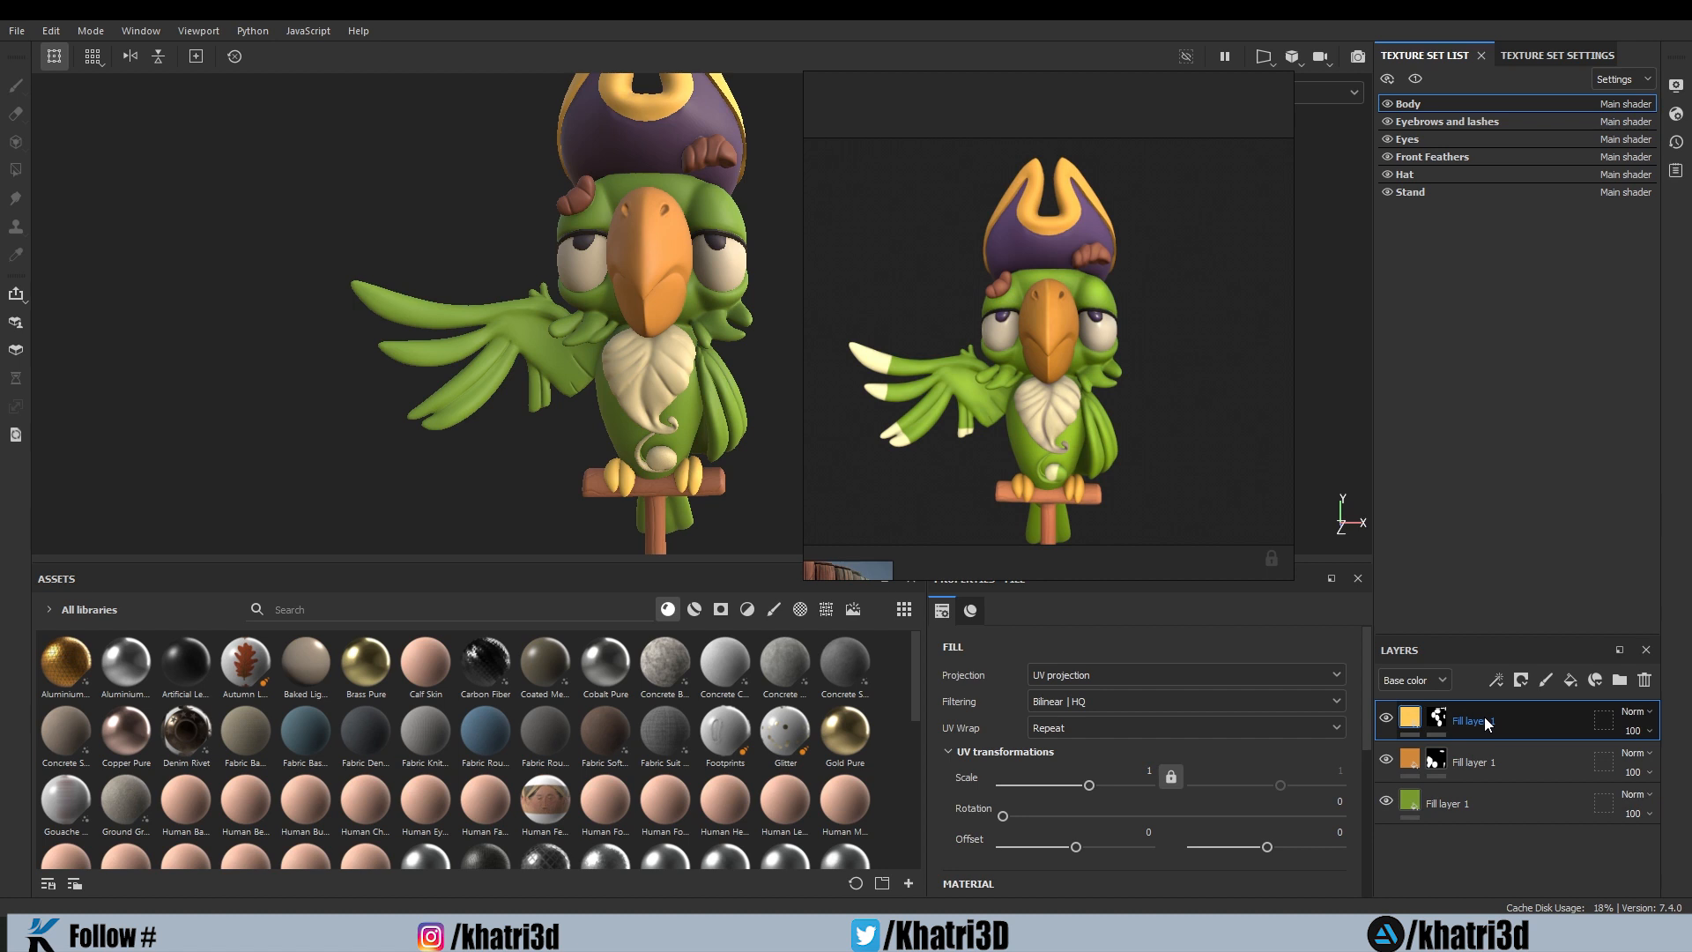
pyautogui.hotkey('ctrl', 'v')
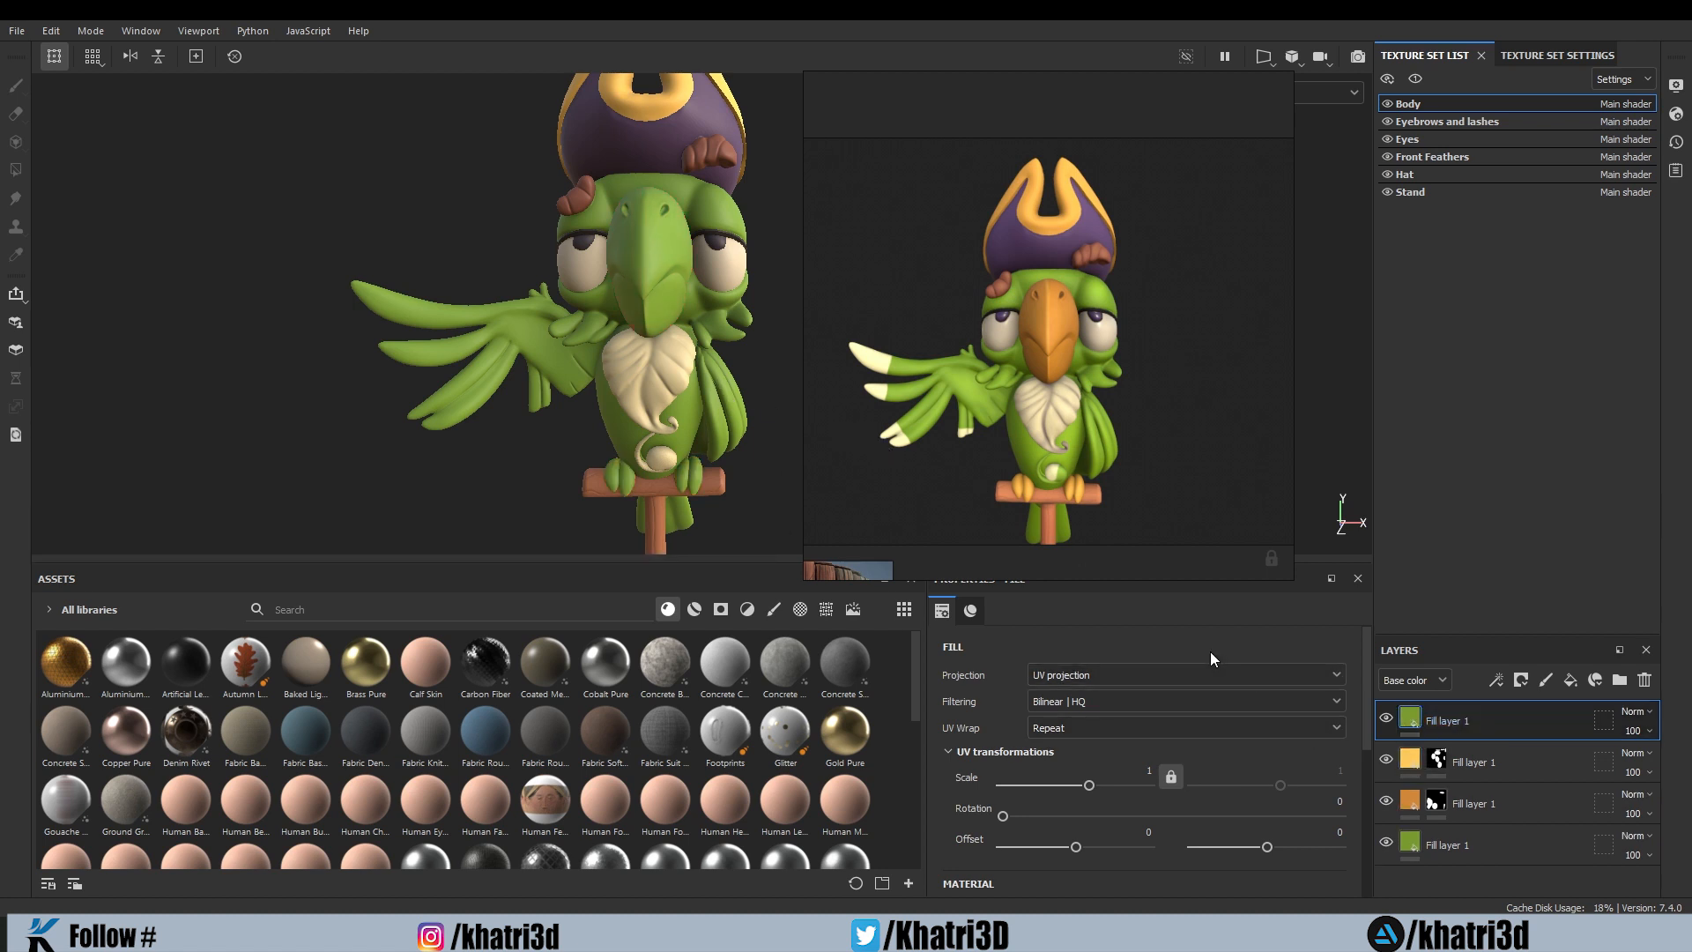
# Step: Set the copied fill layer's base color to the pale cream sampled from a wing feather tip in the reference image
pyautogui.scroll(-3, 1194, 820)
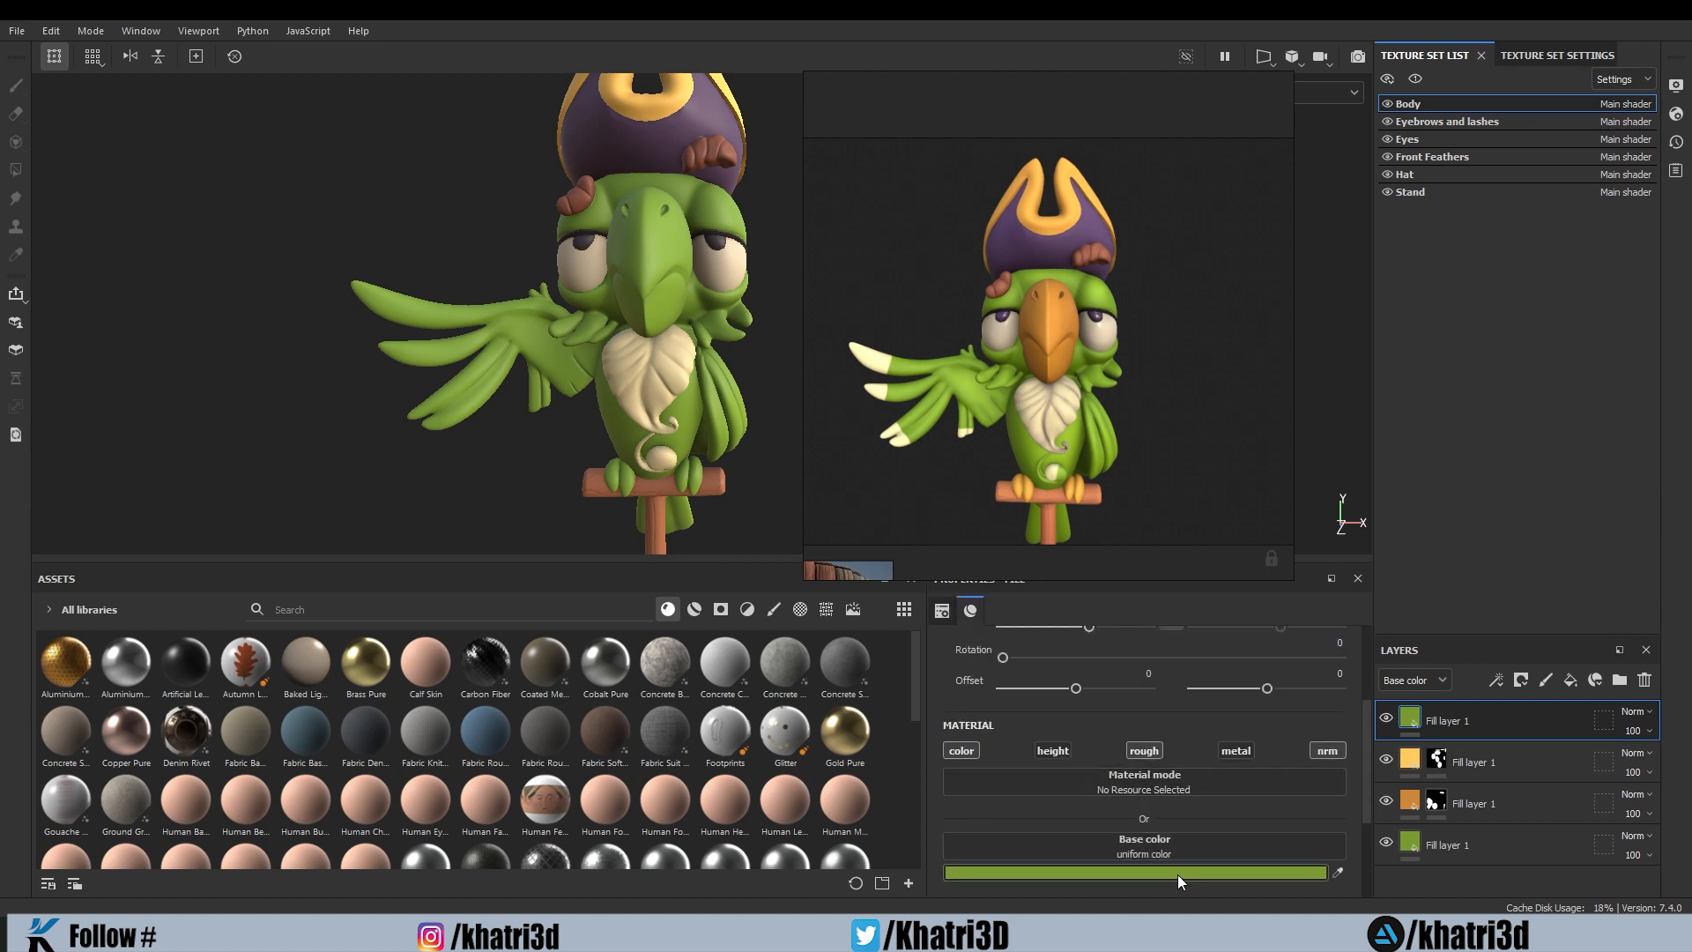
pyautogui.click(1284, 872)
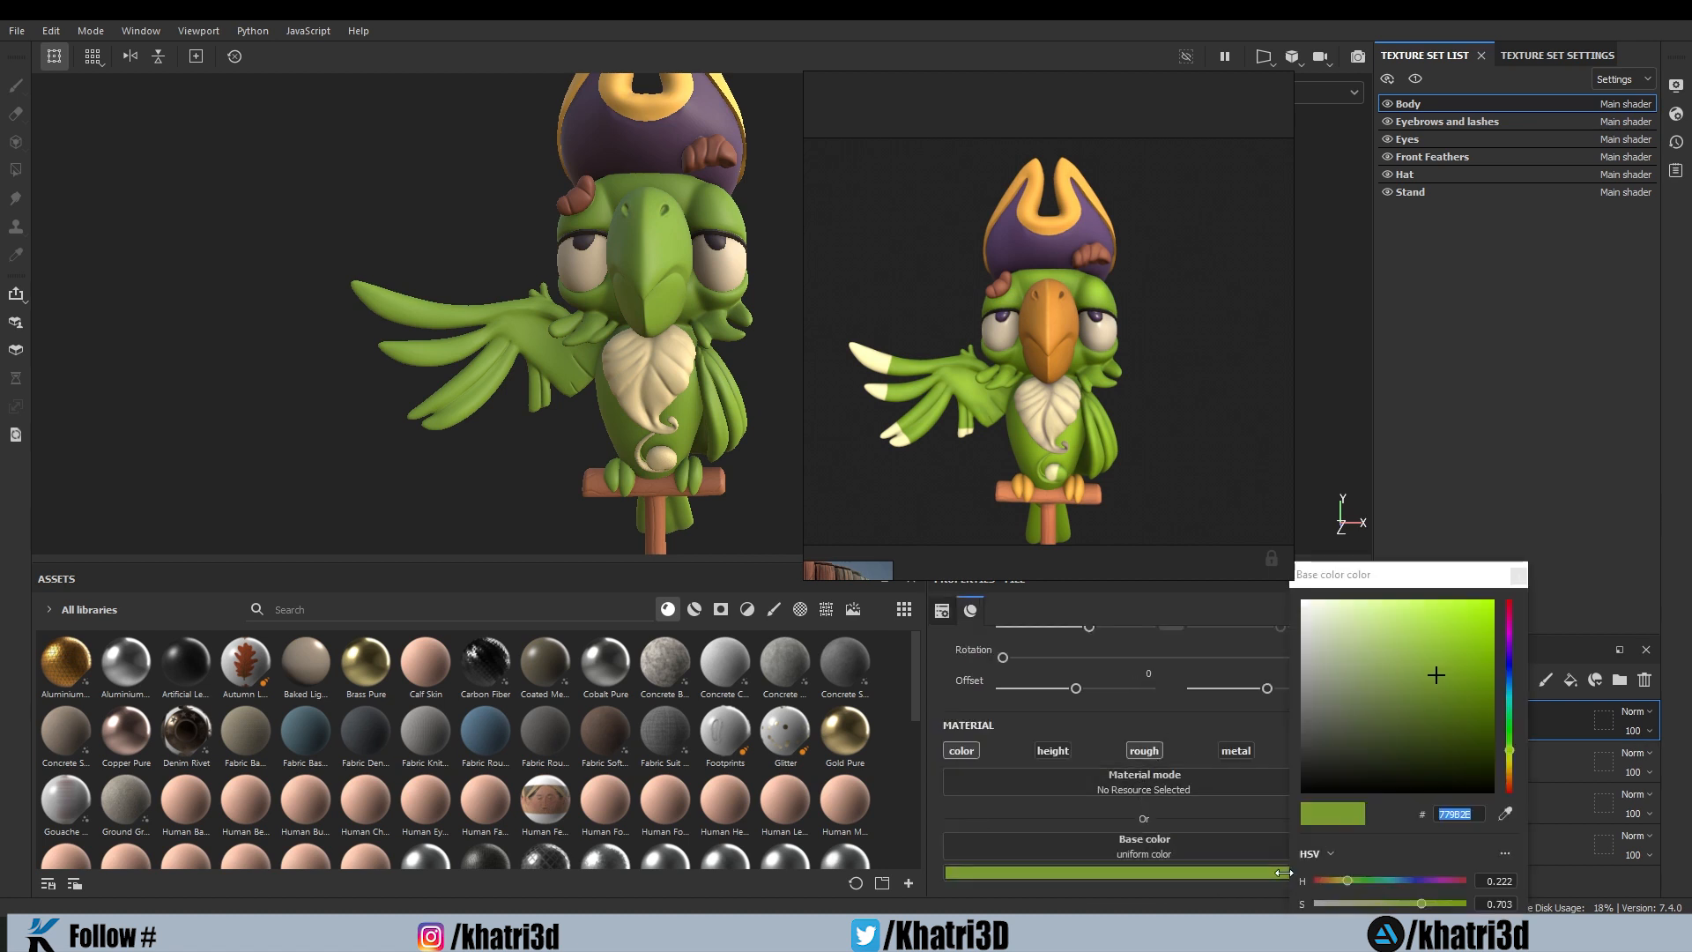
pyautogui.click(1505, 814)
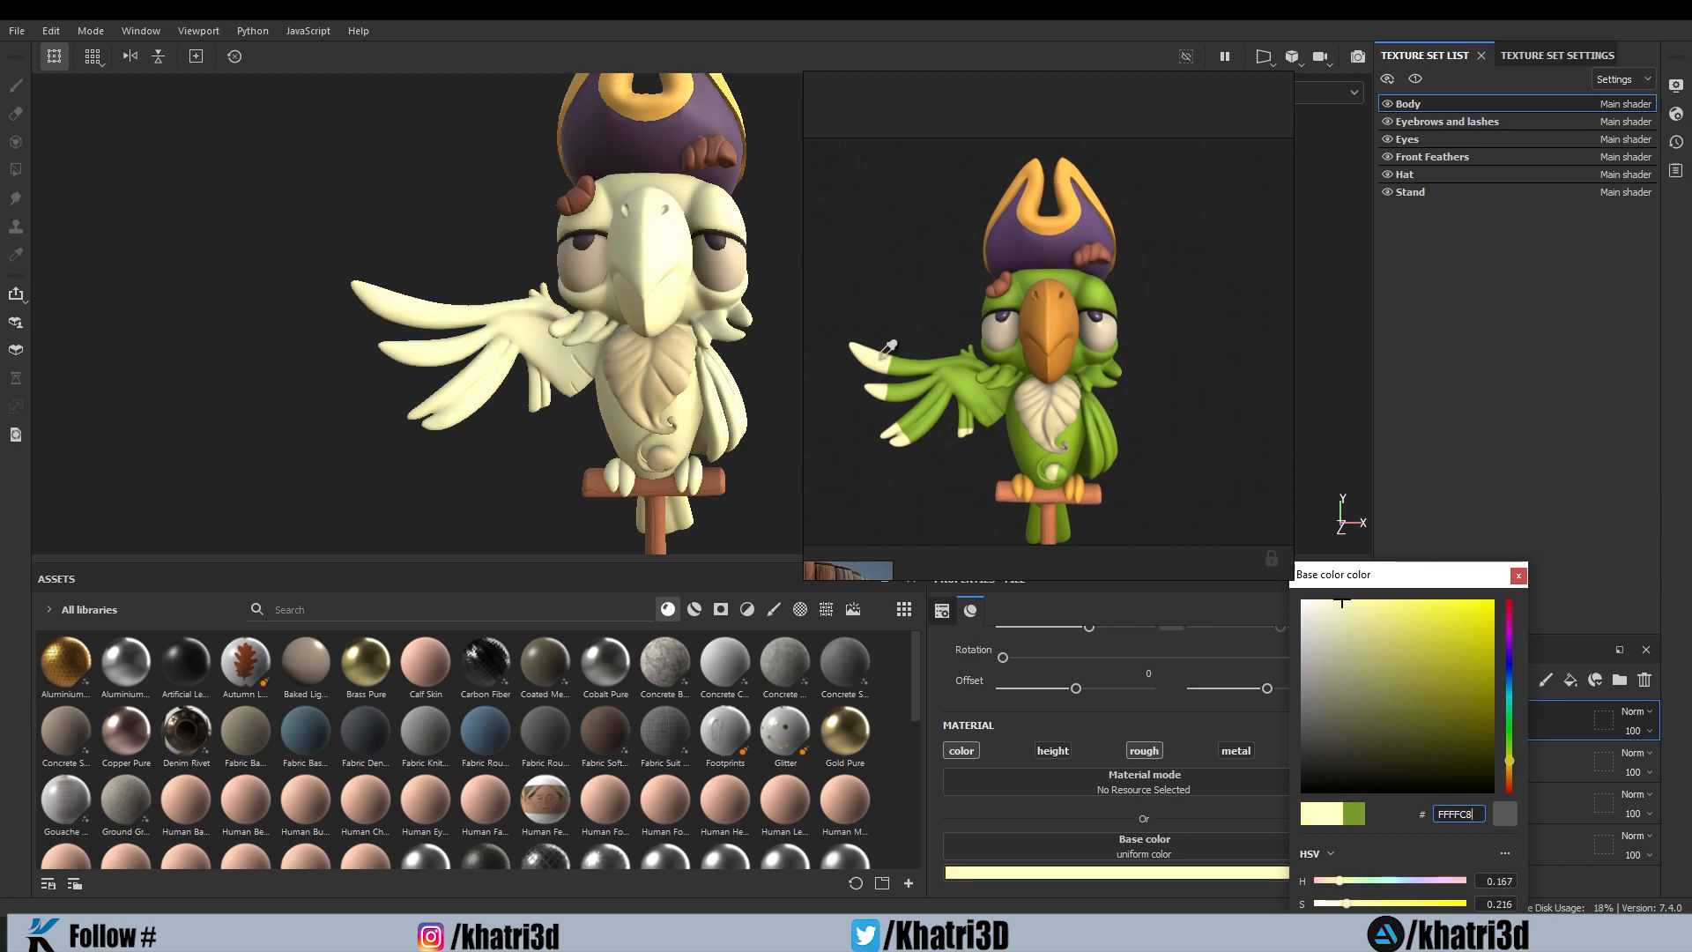
pyautogui.click(876, 369)
pyautogui.moveTo(1382, 575); pyautogui.dragTo(1206, 358)
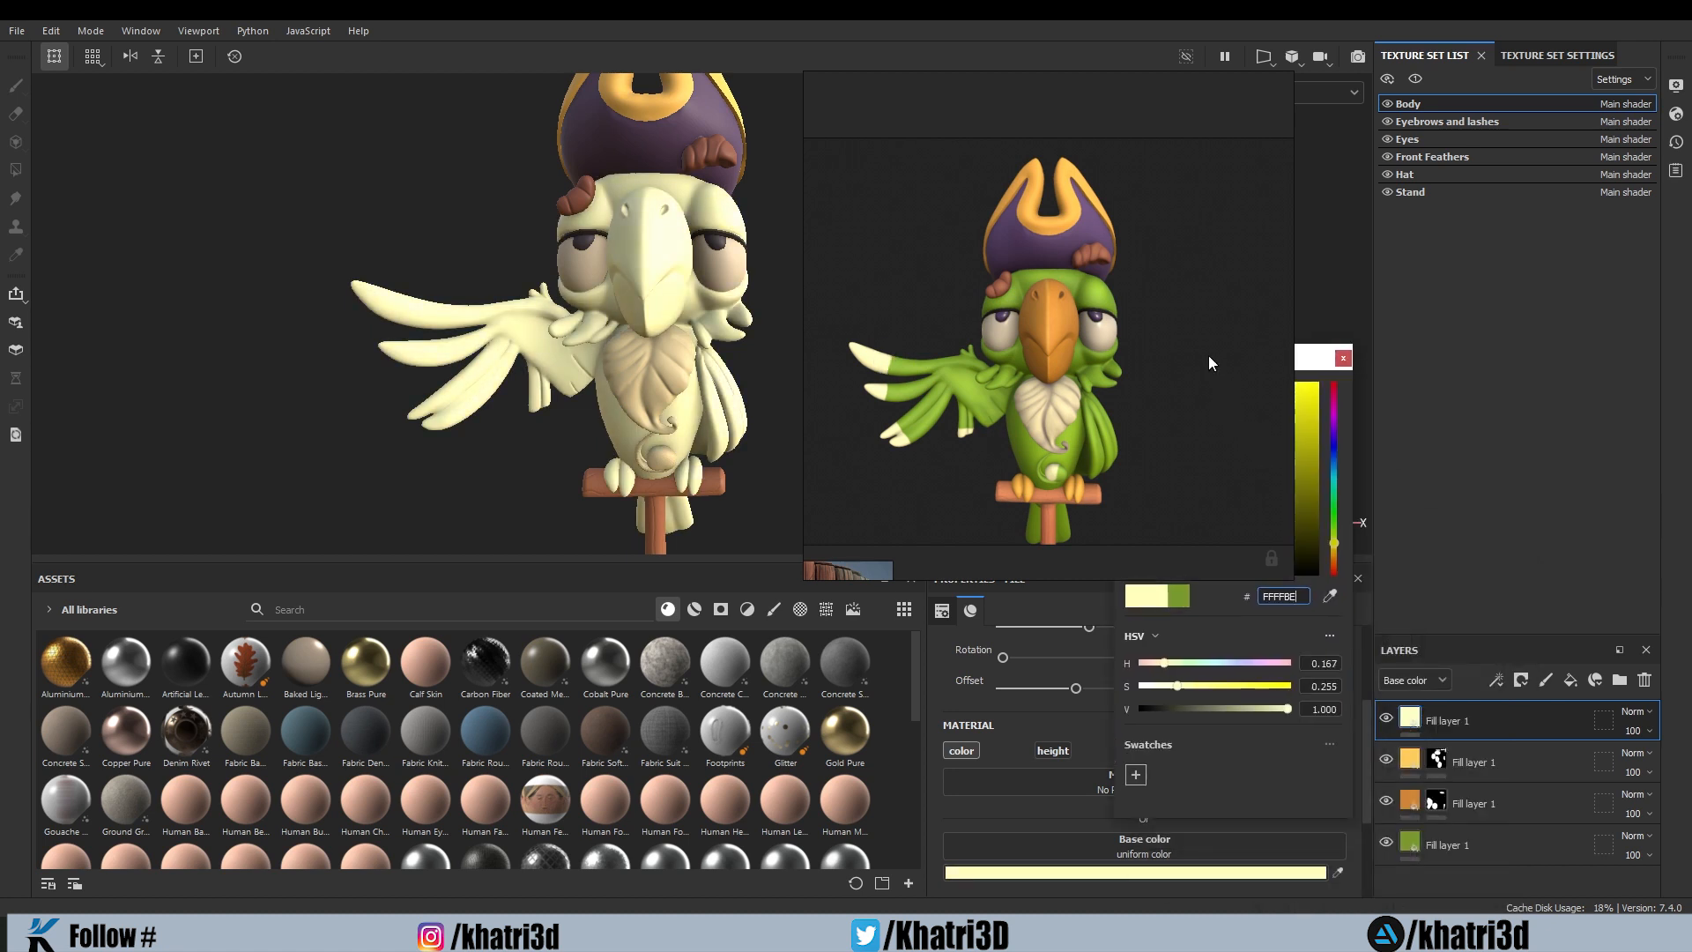
pyautogui.click(1341, 359)
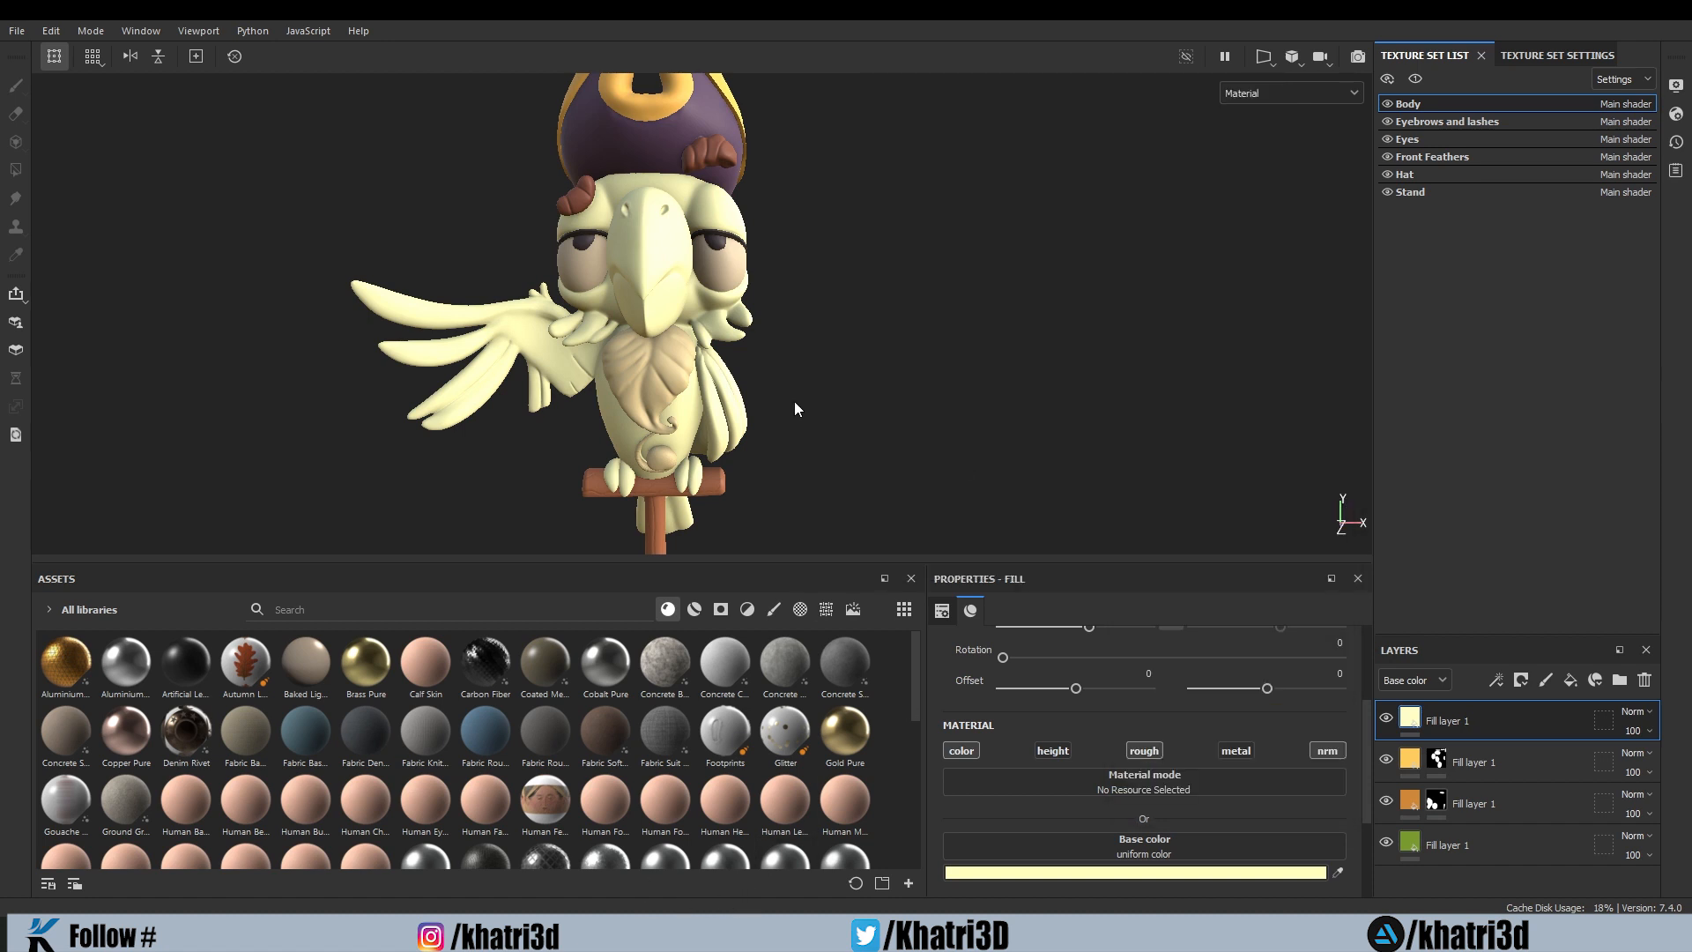
# Step: Add a black mask to the cream fill layer and activate the Polygon Fill tool for it
pyautogui.rightClick(1458, 721)
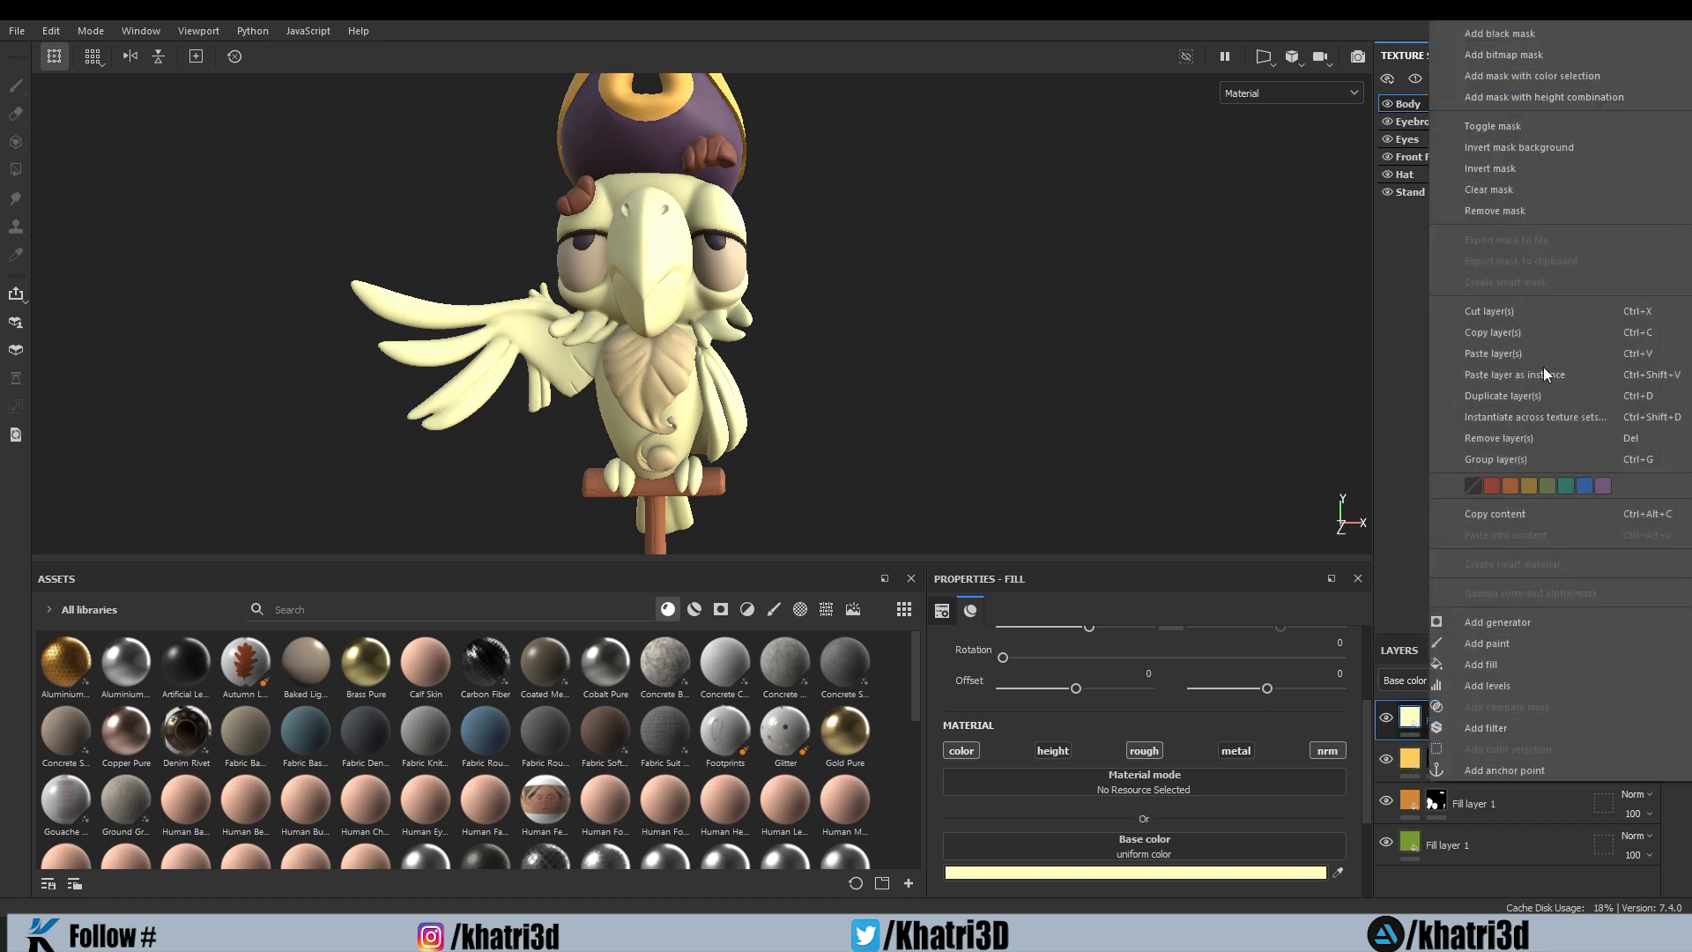
pyautogui.click(1498, 40)
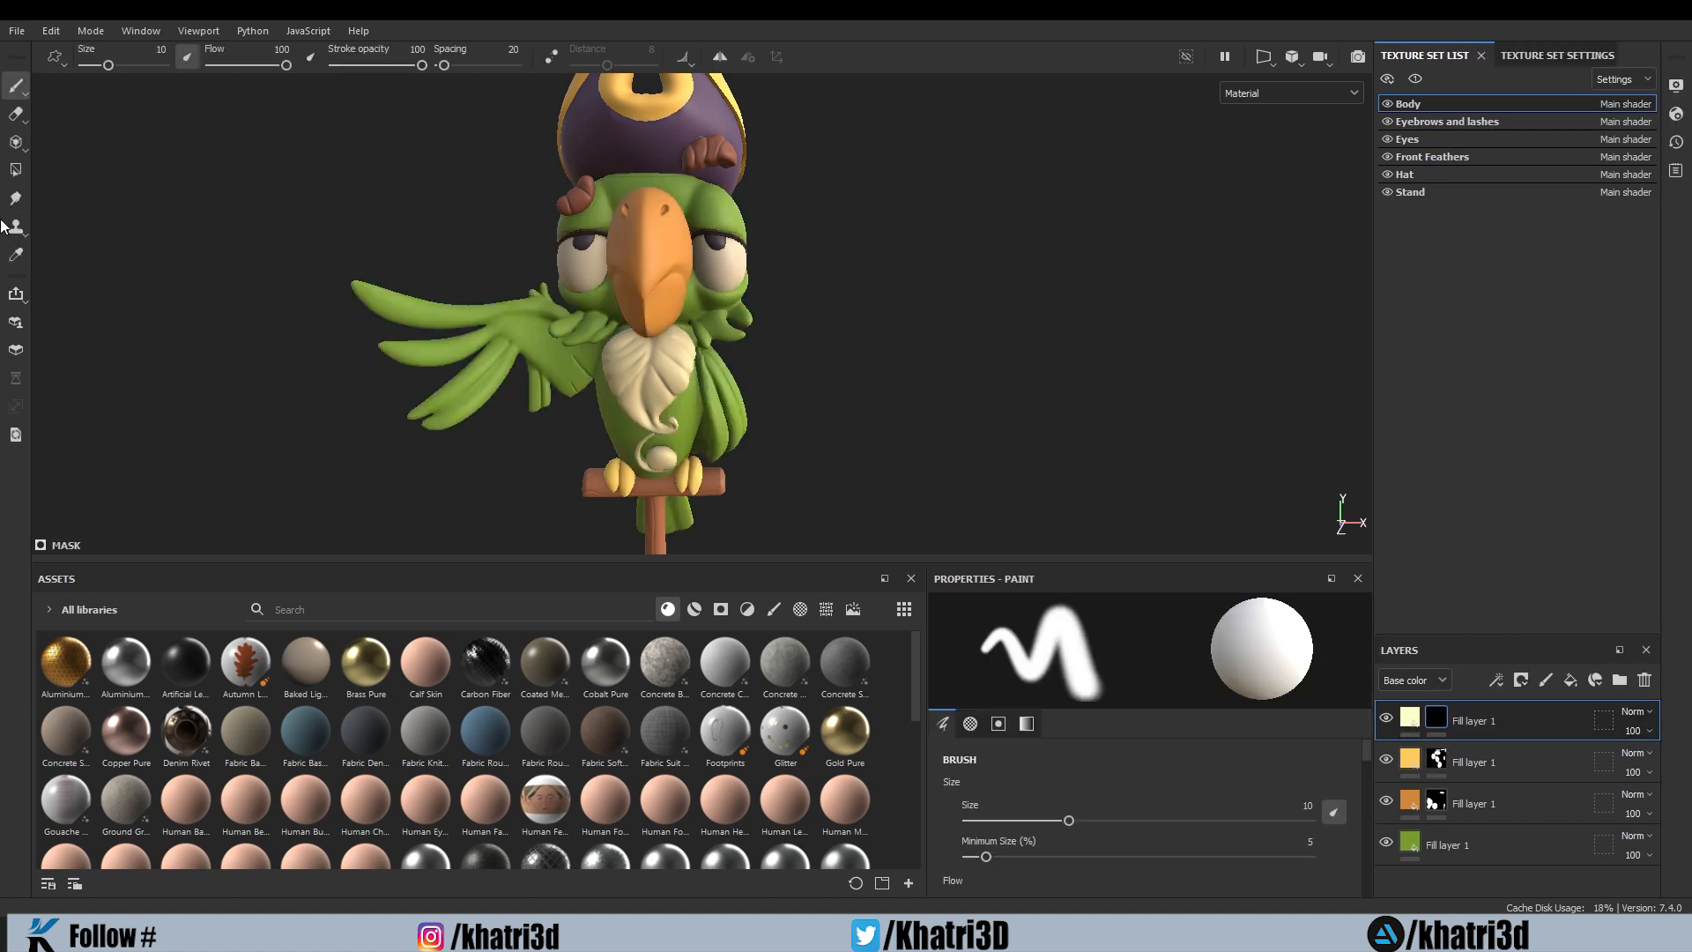
pyautogui.click(17, 171)
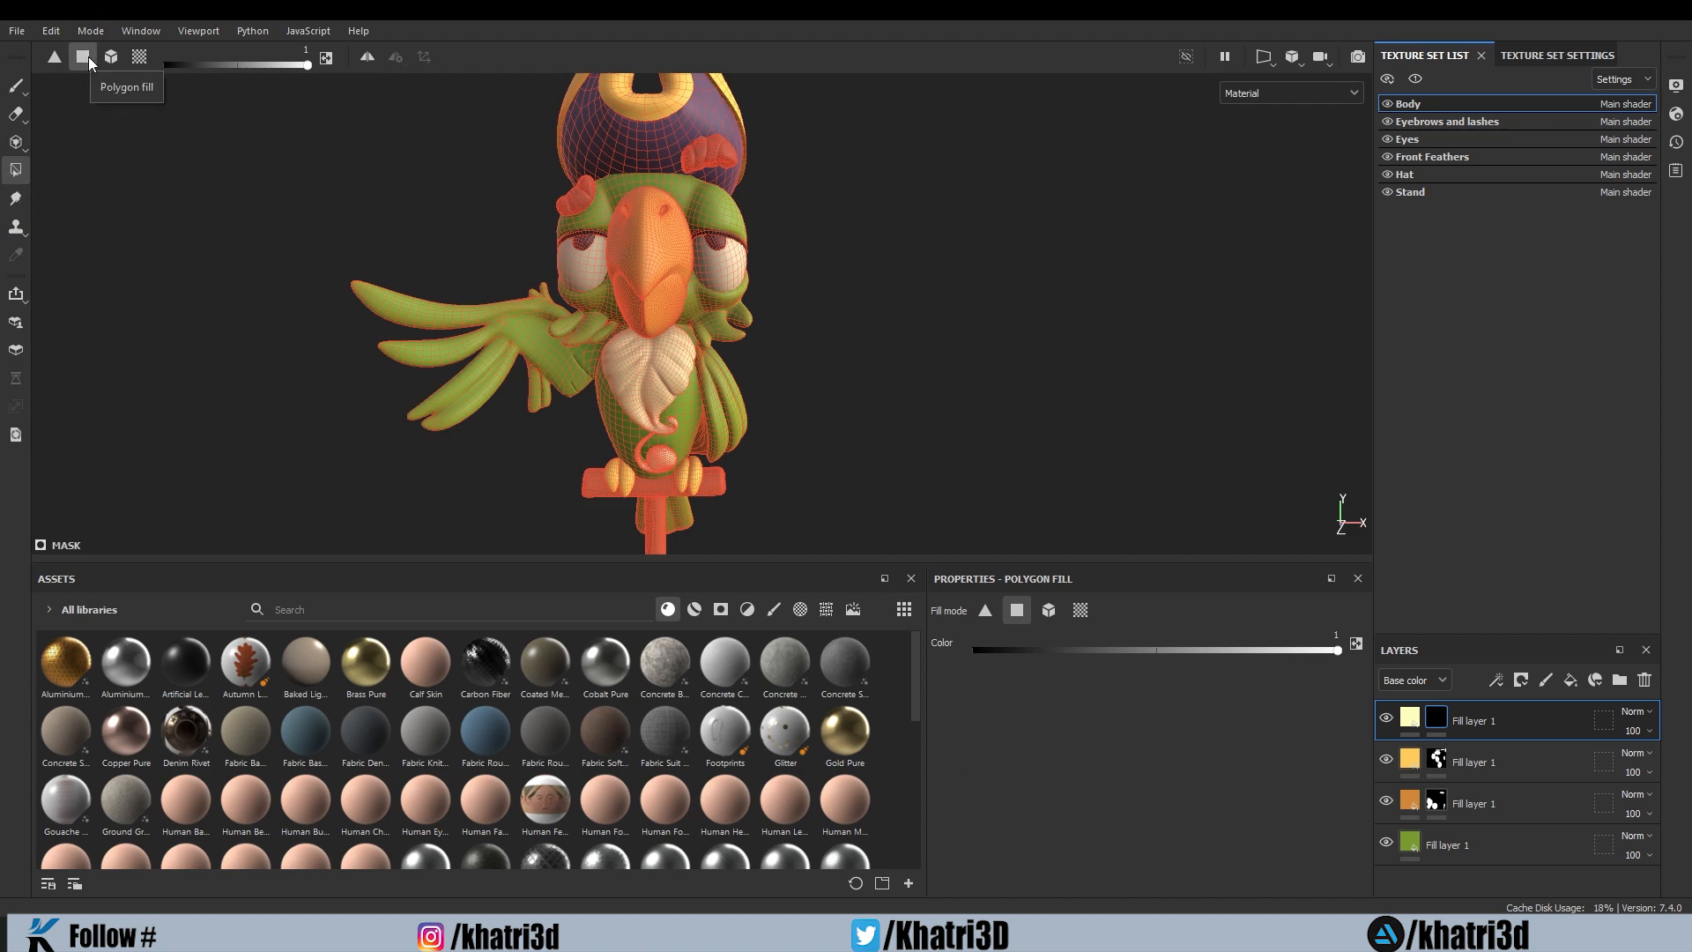
# Step: Polygon-fill the tip of the uppermost feather on the outstretched wing in cream, with an even edge across the feather
pyautogui.scroll(5, 291, 379)
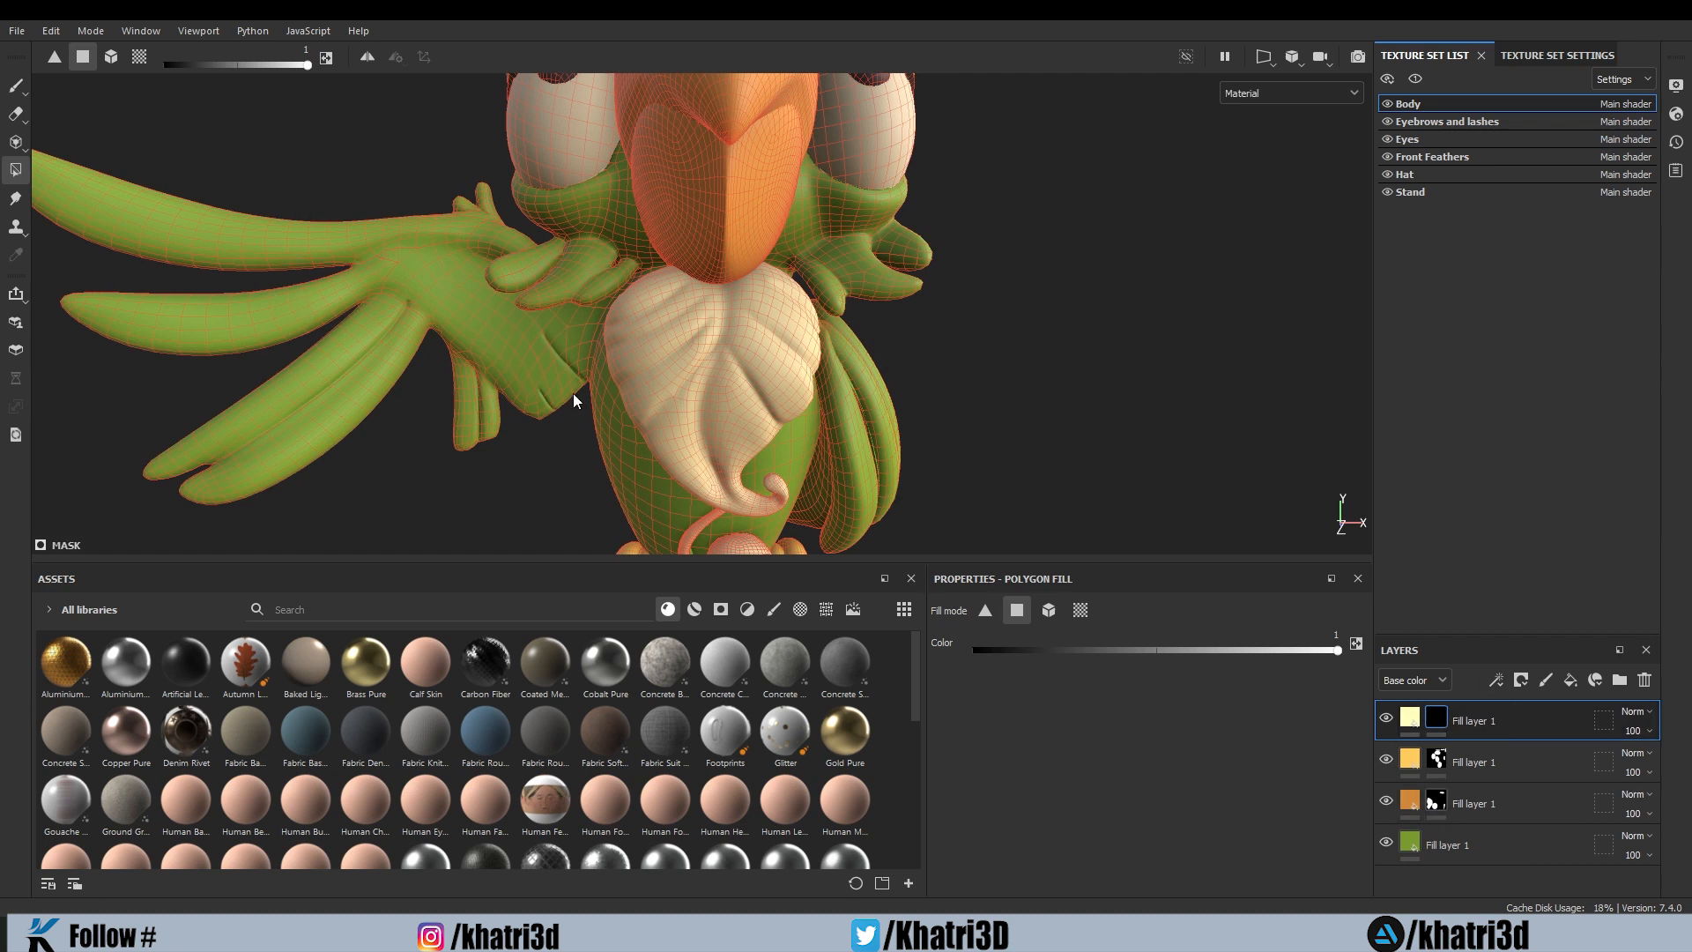
pyautogui.keyDown('alt'); pyautogui.moveTo(280, 138); pyautogui.dragTo(731, 376); pyautogui.keyUp('alt')
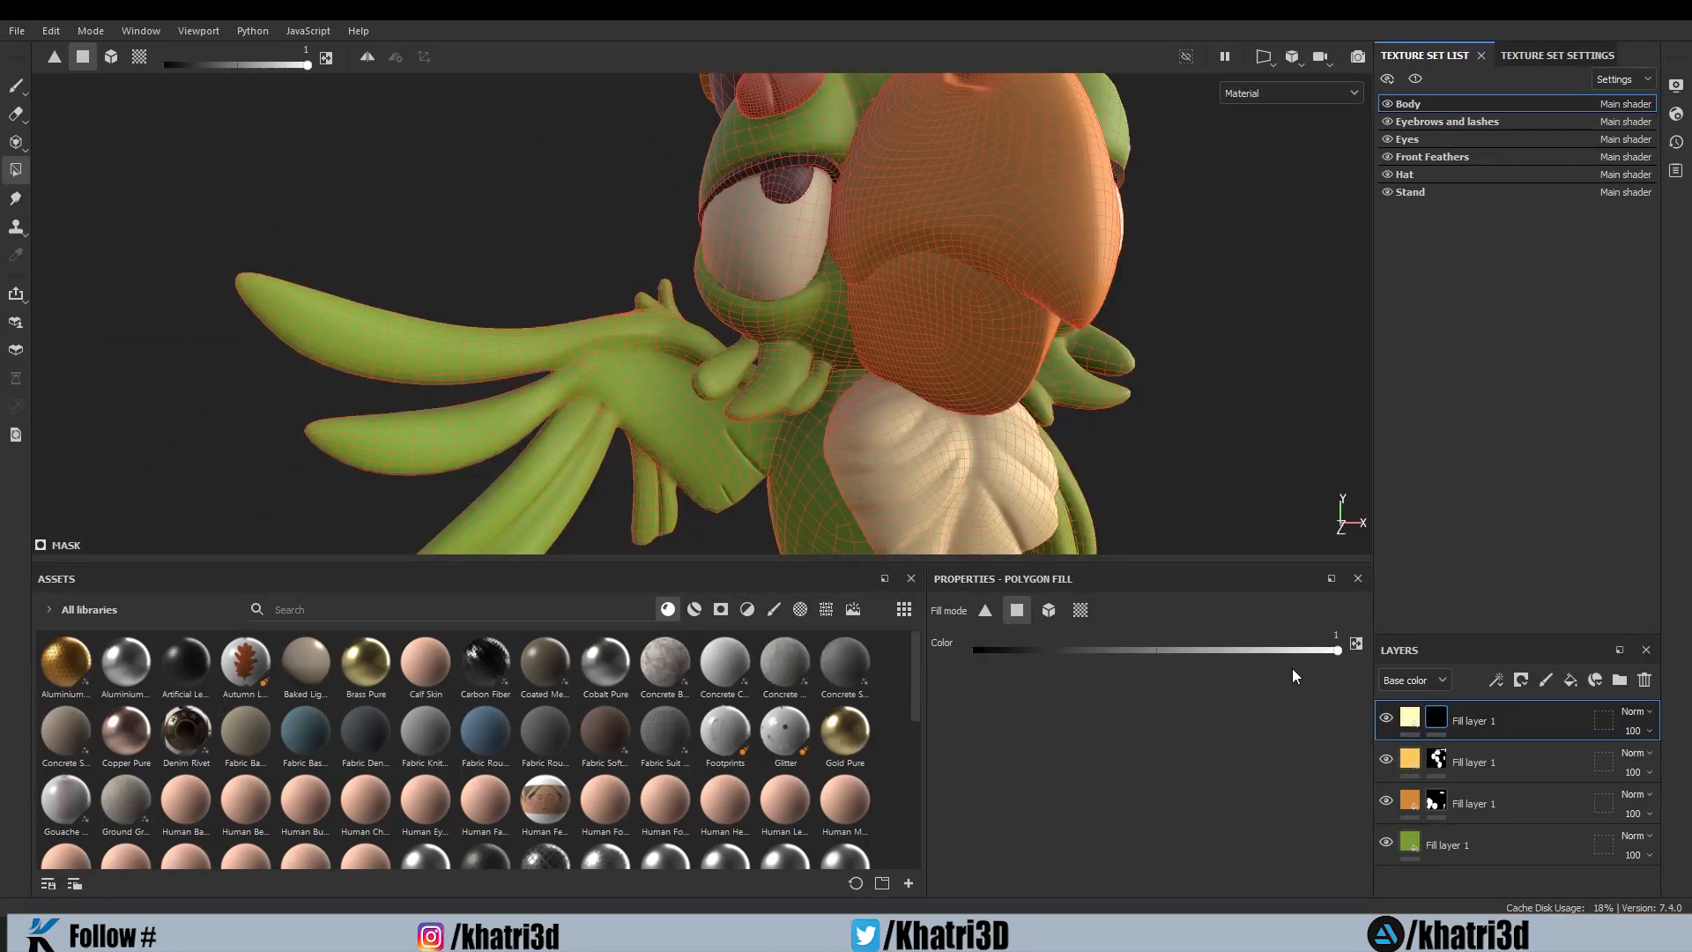
pyautogui.scroll(-3, 340, 218)
pyautogui.keyDown('alt'); pyautogui.moveTo(307, 277); pyautogui.dragTo(344, 253, button='middle'); pyautogui.keyUp('alt')
pyautogui.scroll(3, 334, 270)
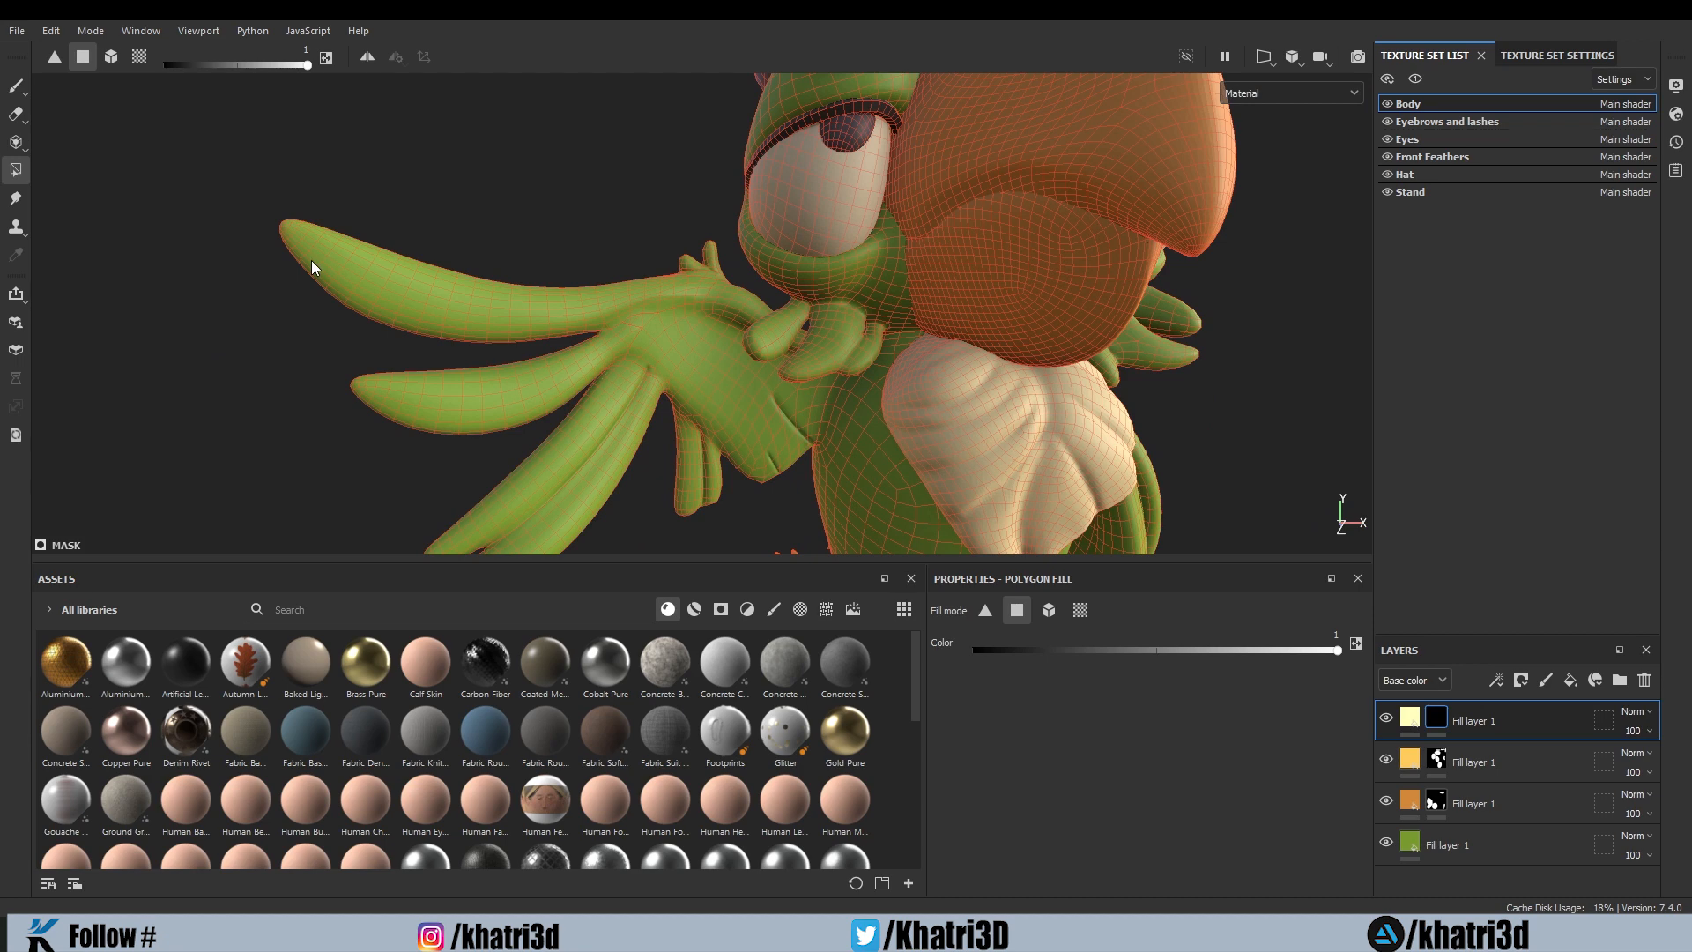
pyautogui.scroll(3, 226, 290)
pyautogui.keyDown('alt'); pyautogui.moveTo(222, 292); pyautogui.dragTo(361, 295, button='middle'); pyautogui.keyUp('alt')
pyautogui.scroll(3, 430, 318)
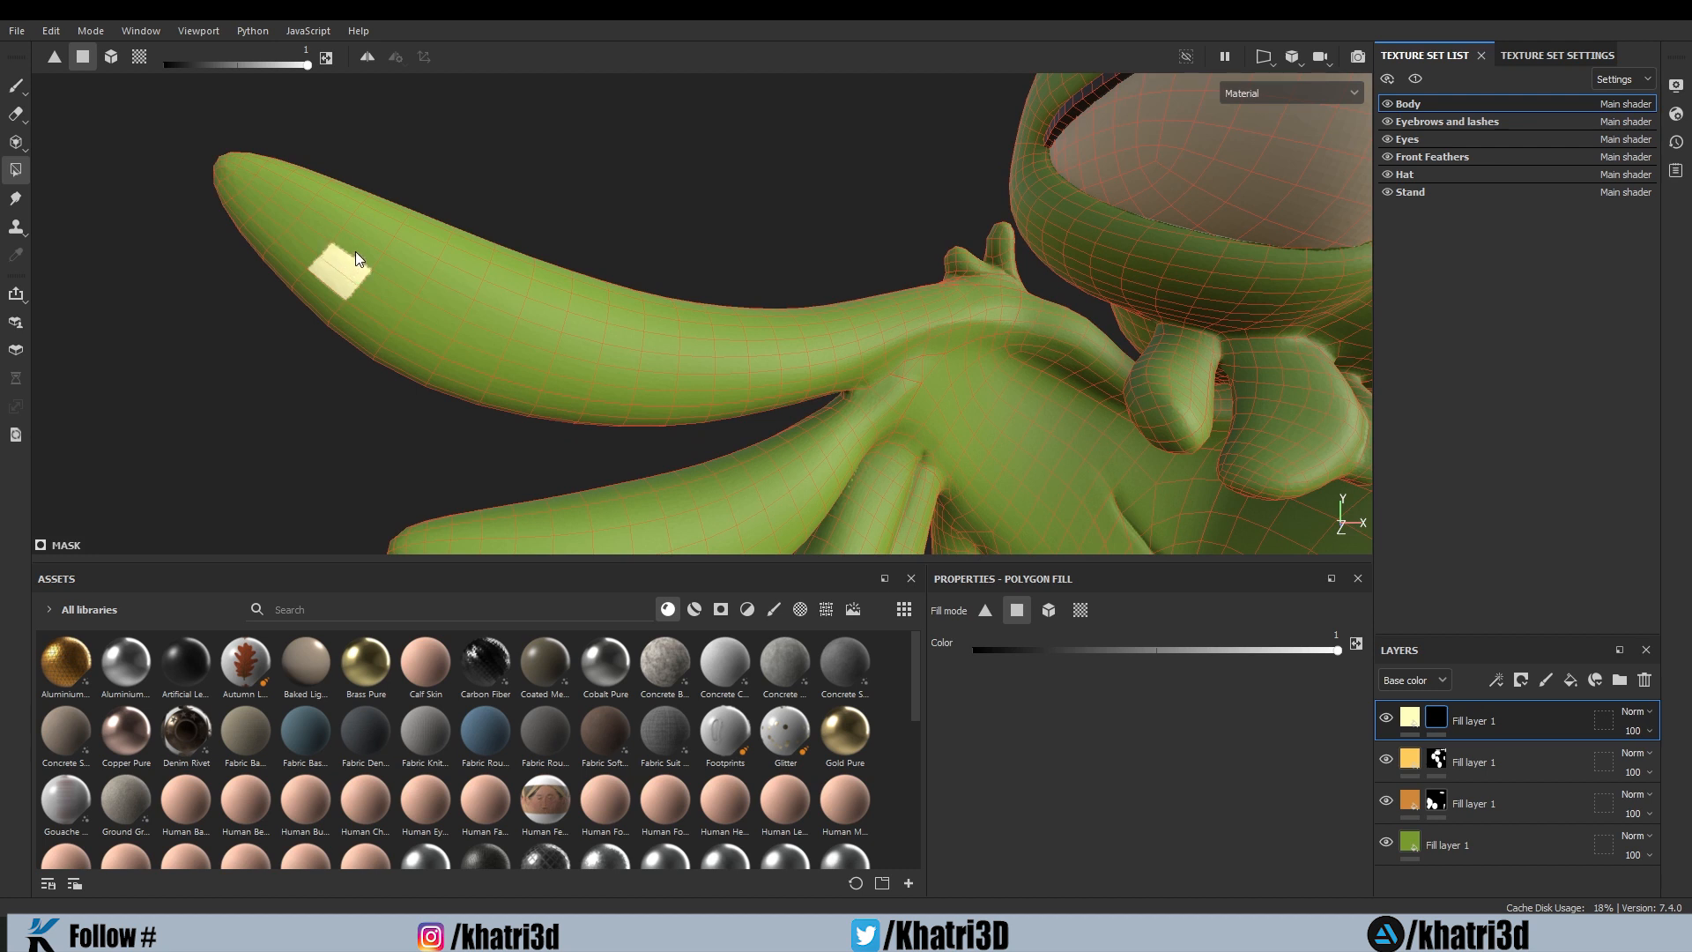
pyautogui.moveTo(356, 251); pyautogui.dragTo(368, 230)
pyautogui.keyDown('alt'); pyautogui.moveTo(402, 321); pyautogui.dragTo(453, 389, button='middle'); pyautogui.keyUp('alt')
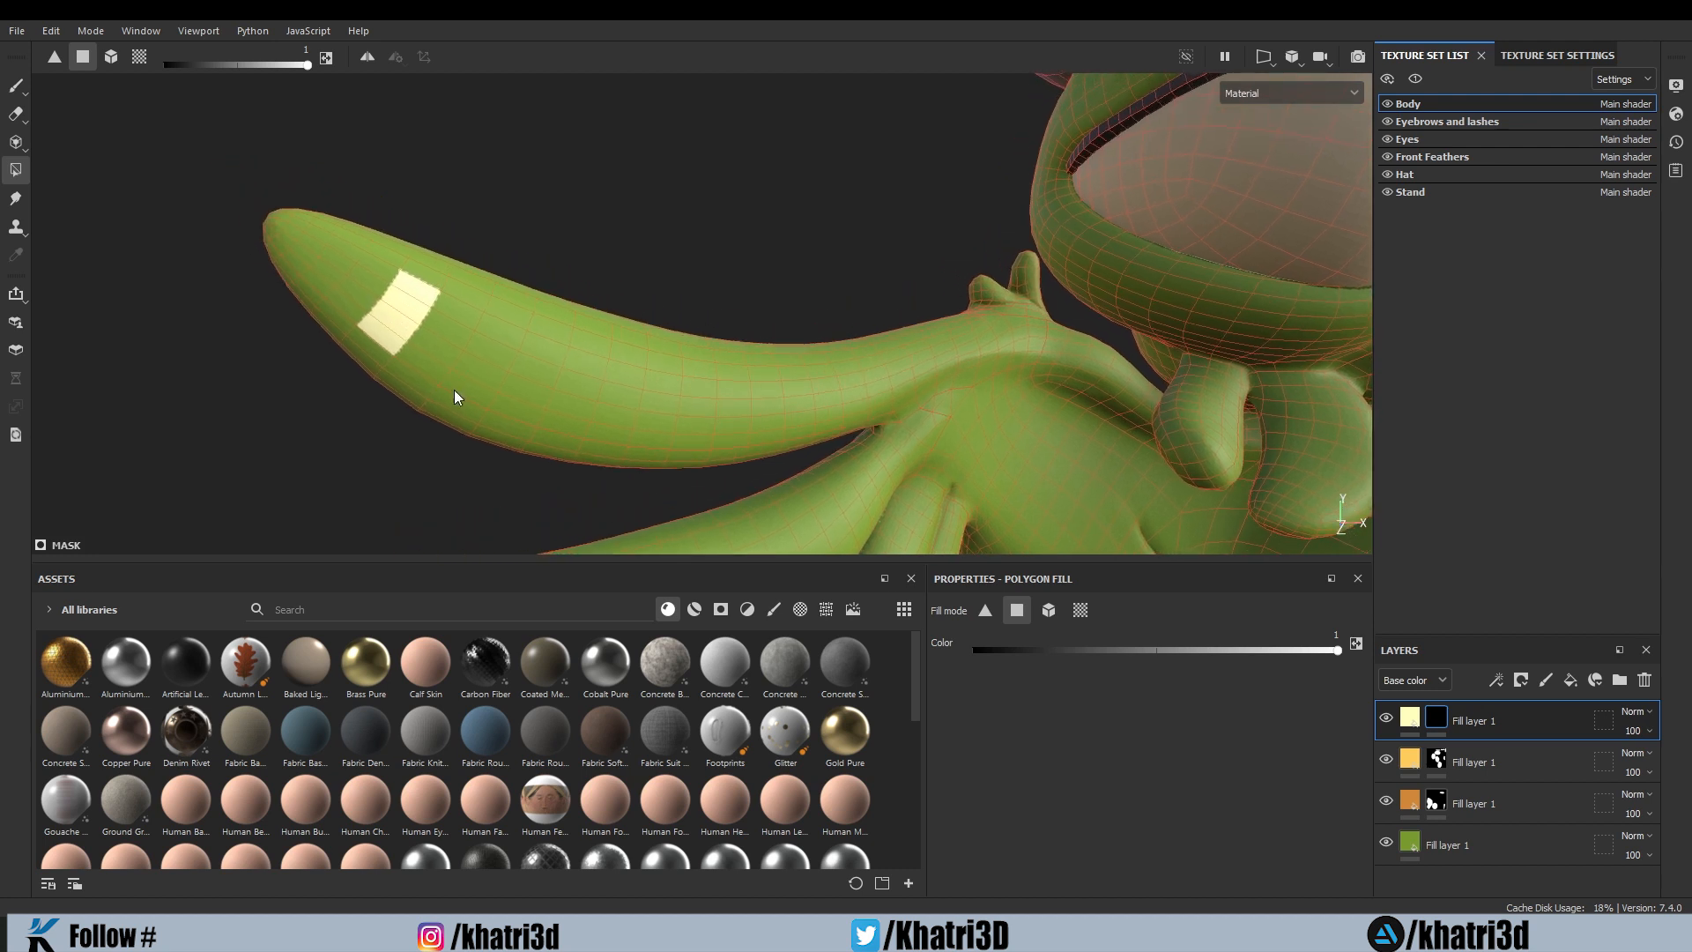
pyautogui.moveTo(356, 190); pyautogui.dragTo(243, 399)
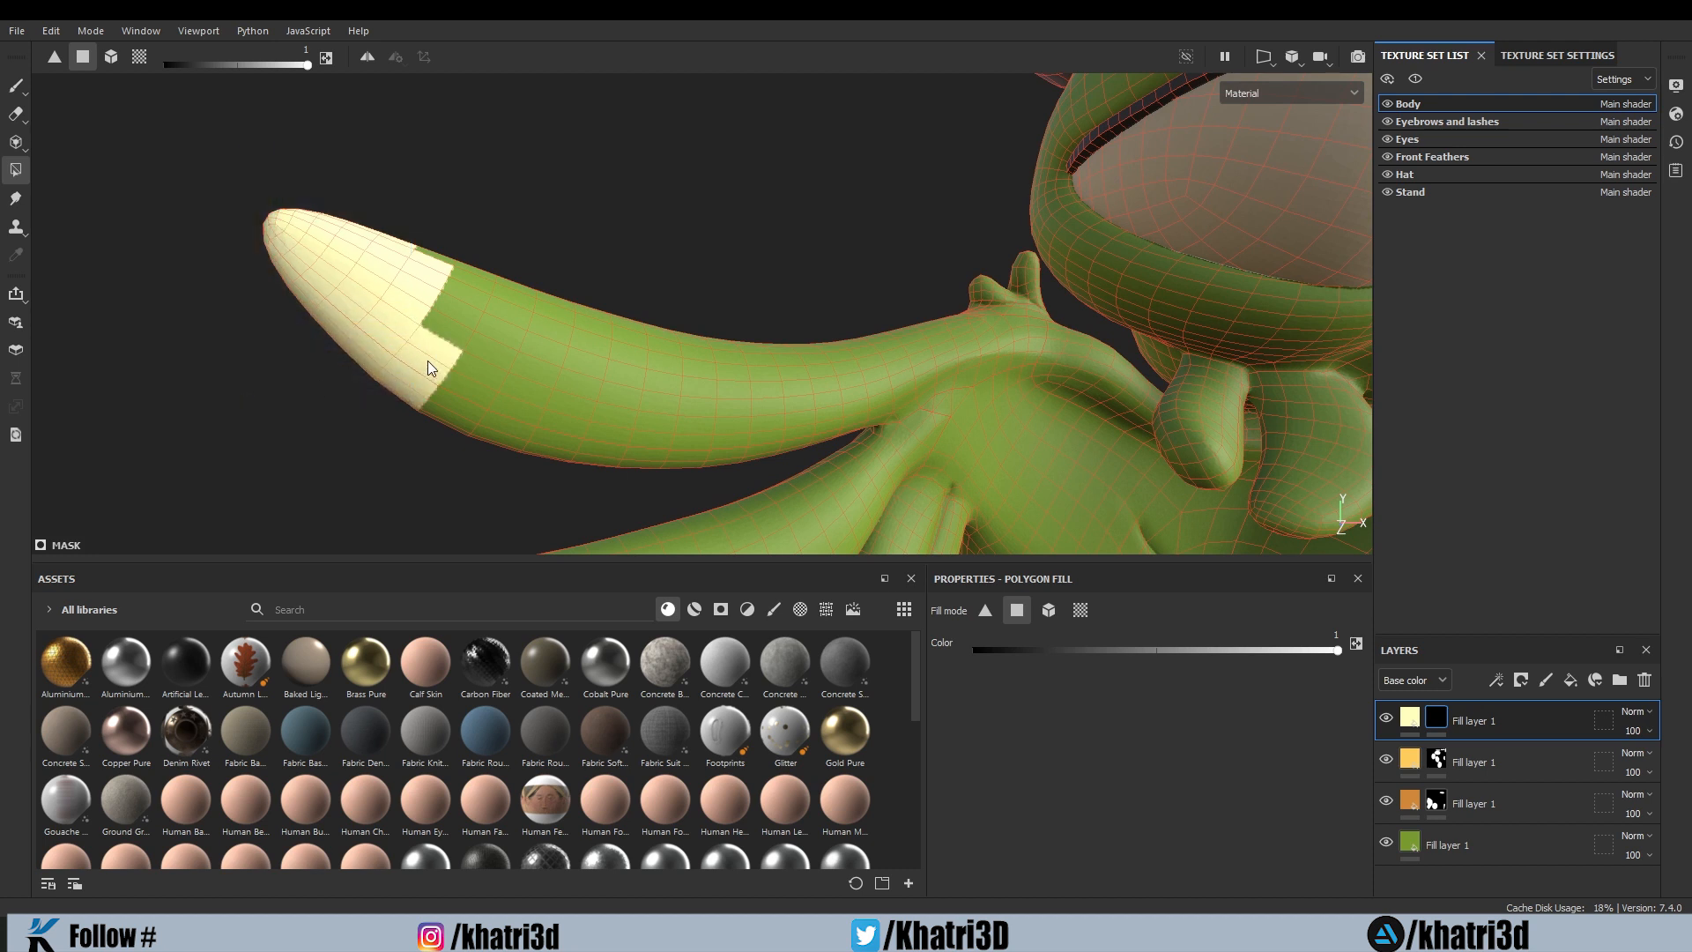
pyautogui.moveTo(429, 328); pyautogui.dragTo(379, 229)
pyautogui.moveTo(456, 324); pyautogui.dragTo(402, 239)
# Step: Polygon-fill the tip of the second feather on the outstretched wing in cream, following the reference image
pyautogui.keyDown('alt'); pyautogui.moveTo(236, 377); pyautogui.dragTo(343, 346); pyautogui.keyUp('alt')
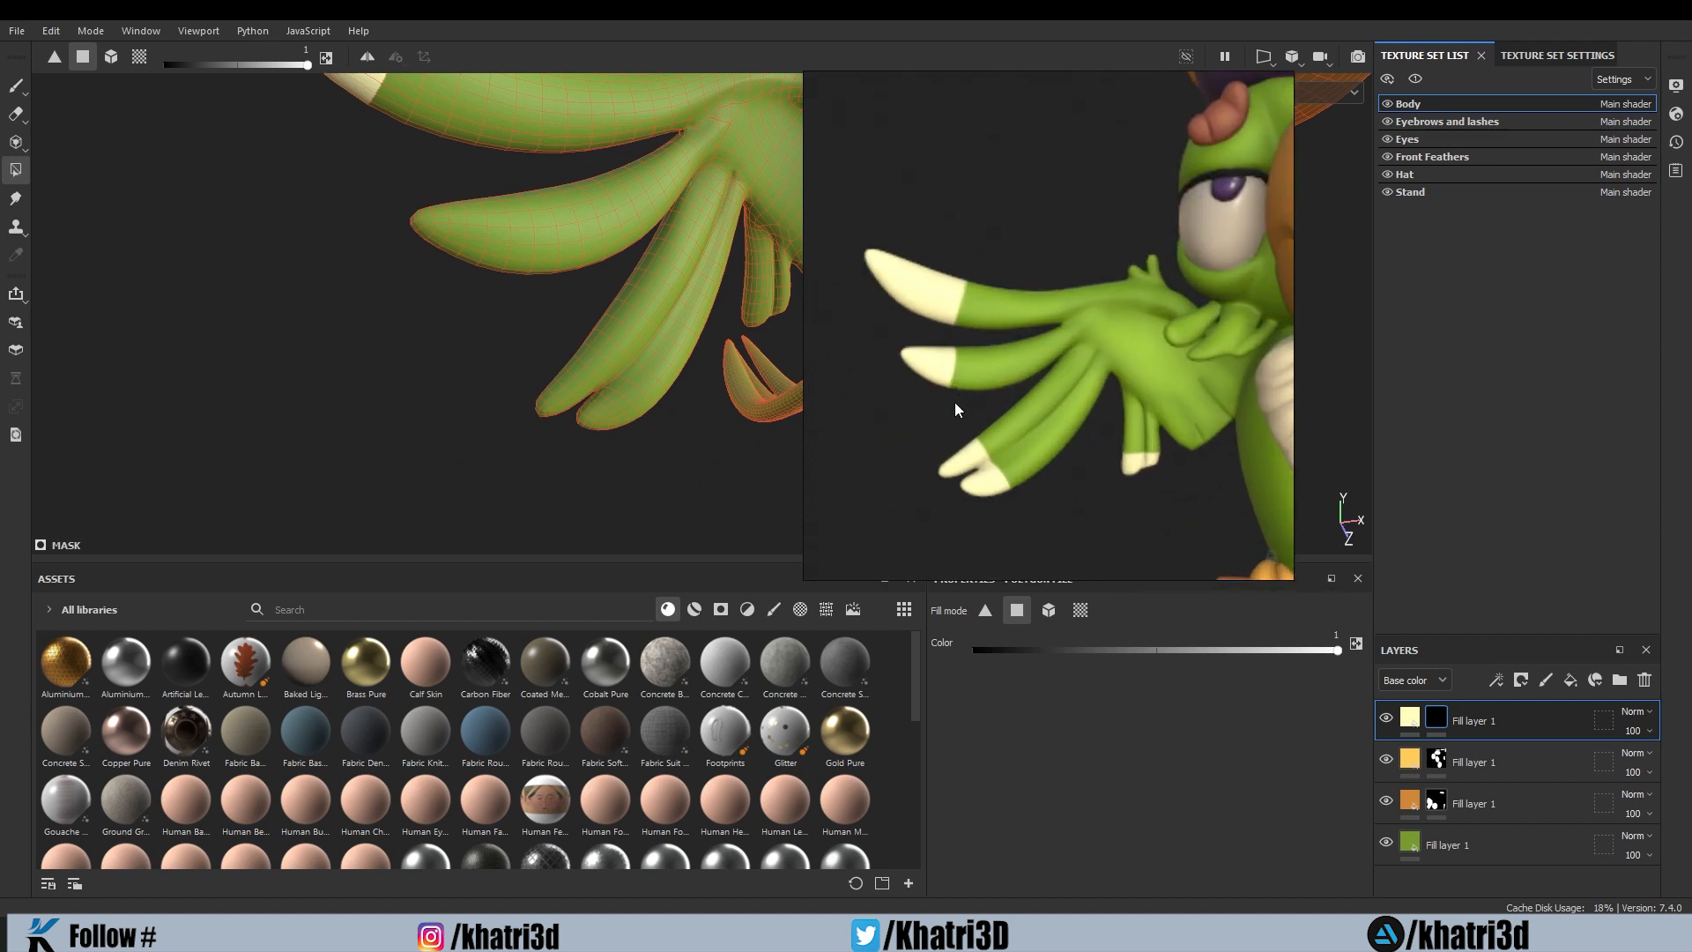
pyautogui.keyDown('alt'); pyautogui.moveTo(476, 343); pyautogui.dragTo(314, 304); pyautogui.keyUp('alt')
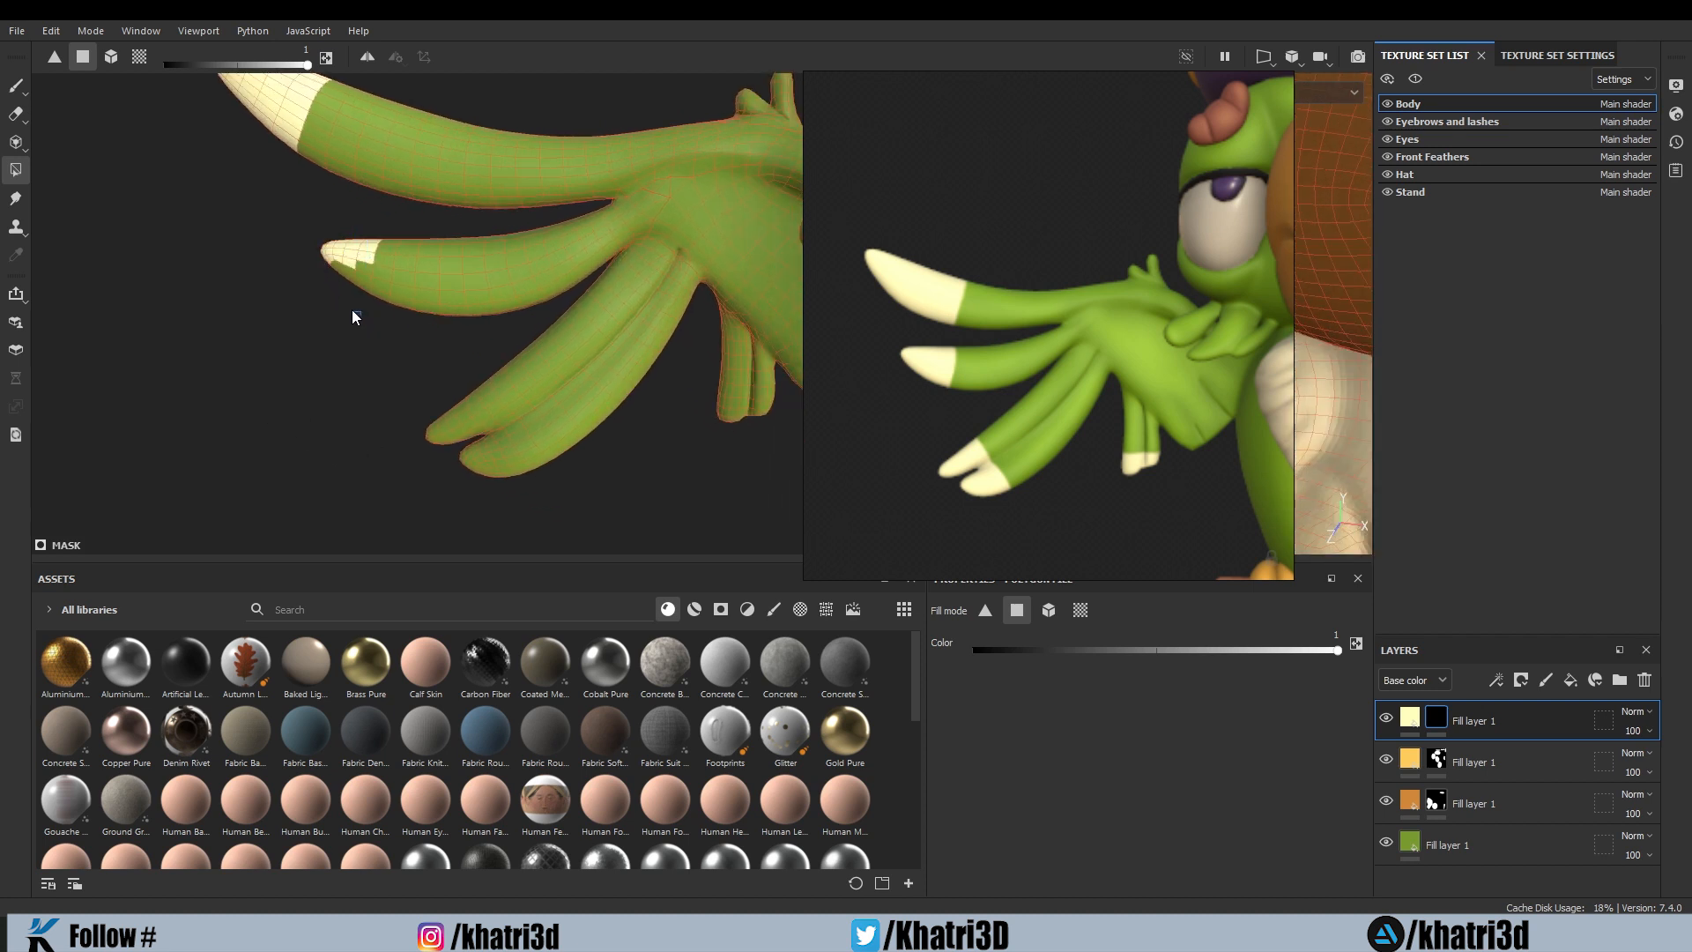
pyautogui.moveTo(326, 273); pyautogui.dragTo(370, 331)
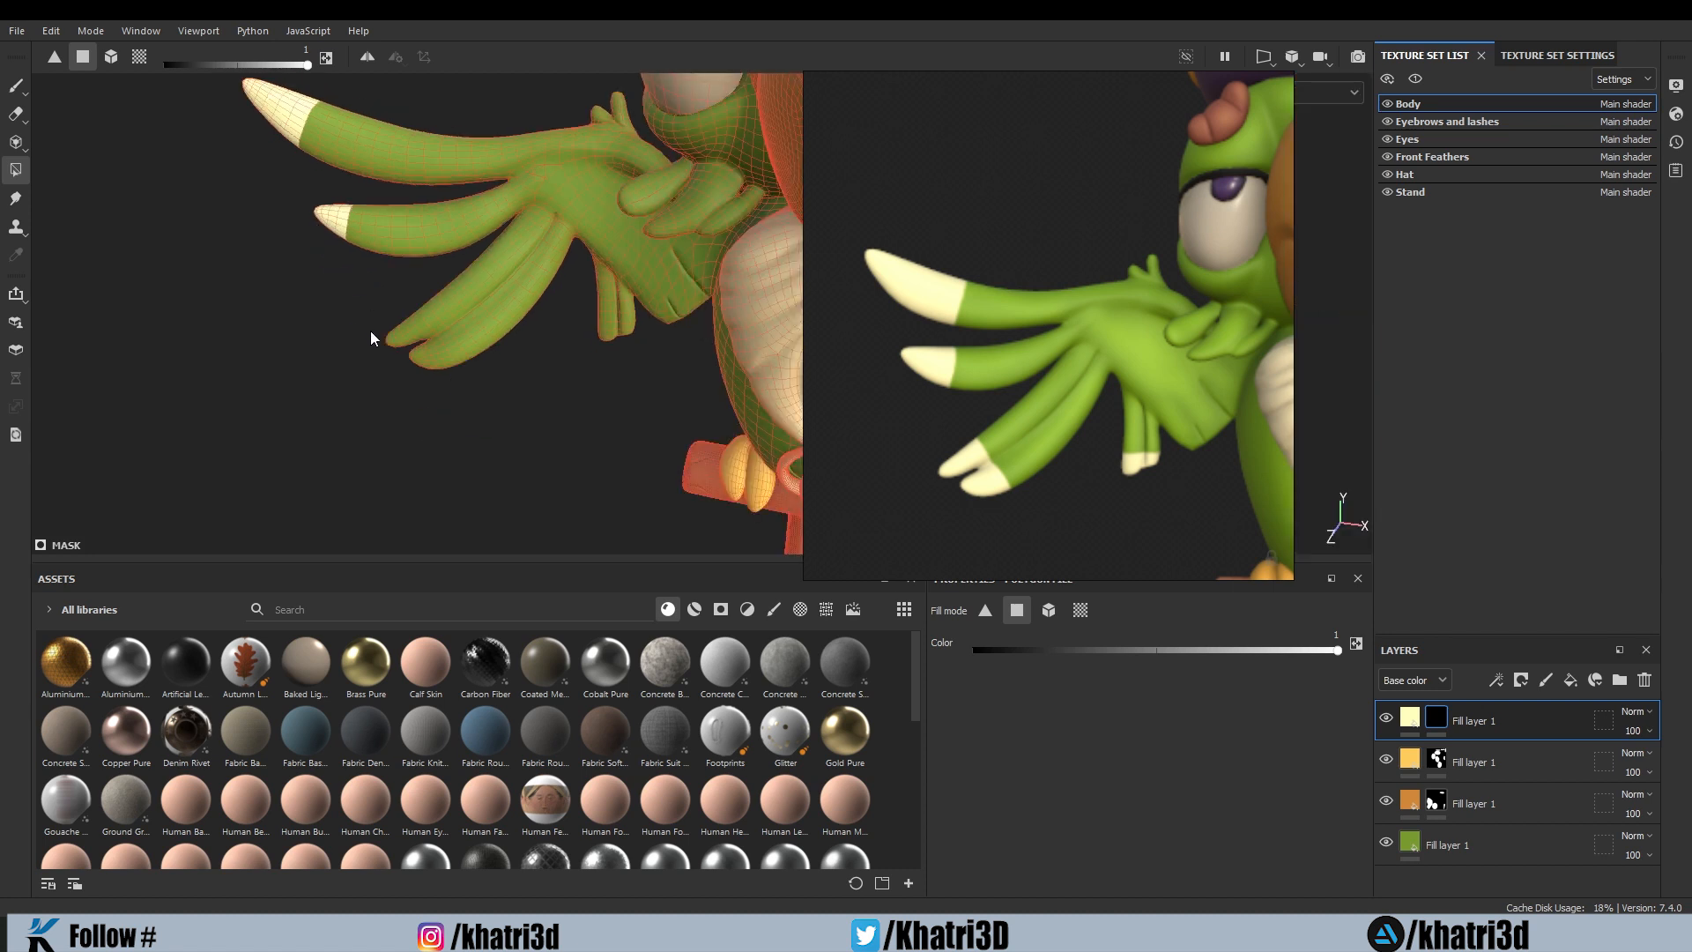
# Step: Try to fill the lower feather tips in the cream layer's mask with Mesh fill
pyautogui.keyDown('alt'); pyautogui.moveTo(576, 409); pyautogui.dragTo(545, 410); pyautogui.keyUp('alt')
pyautogui.moveTo(986, 418); pyautogui.dragTo(959, 392, button='right')
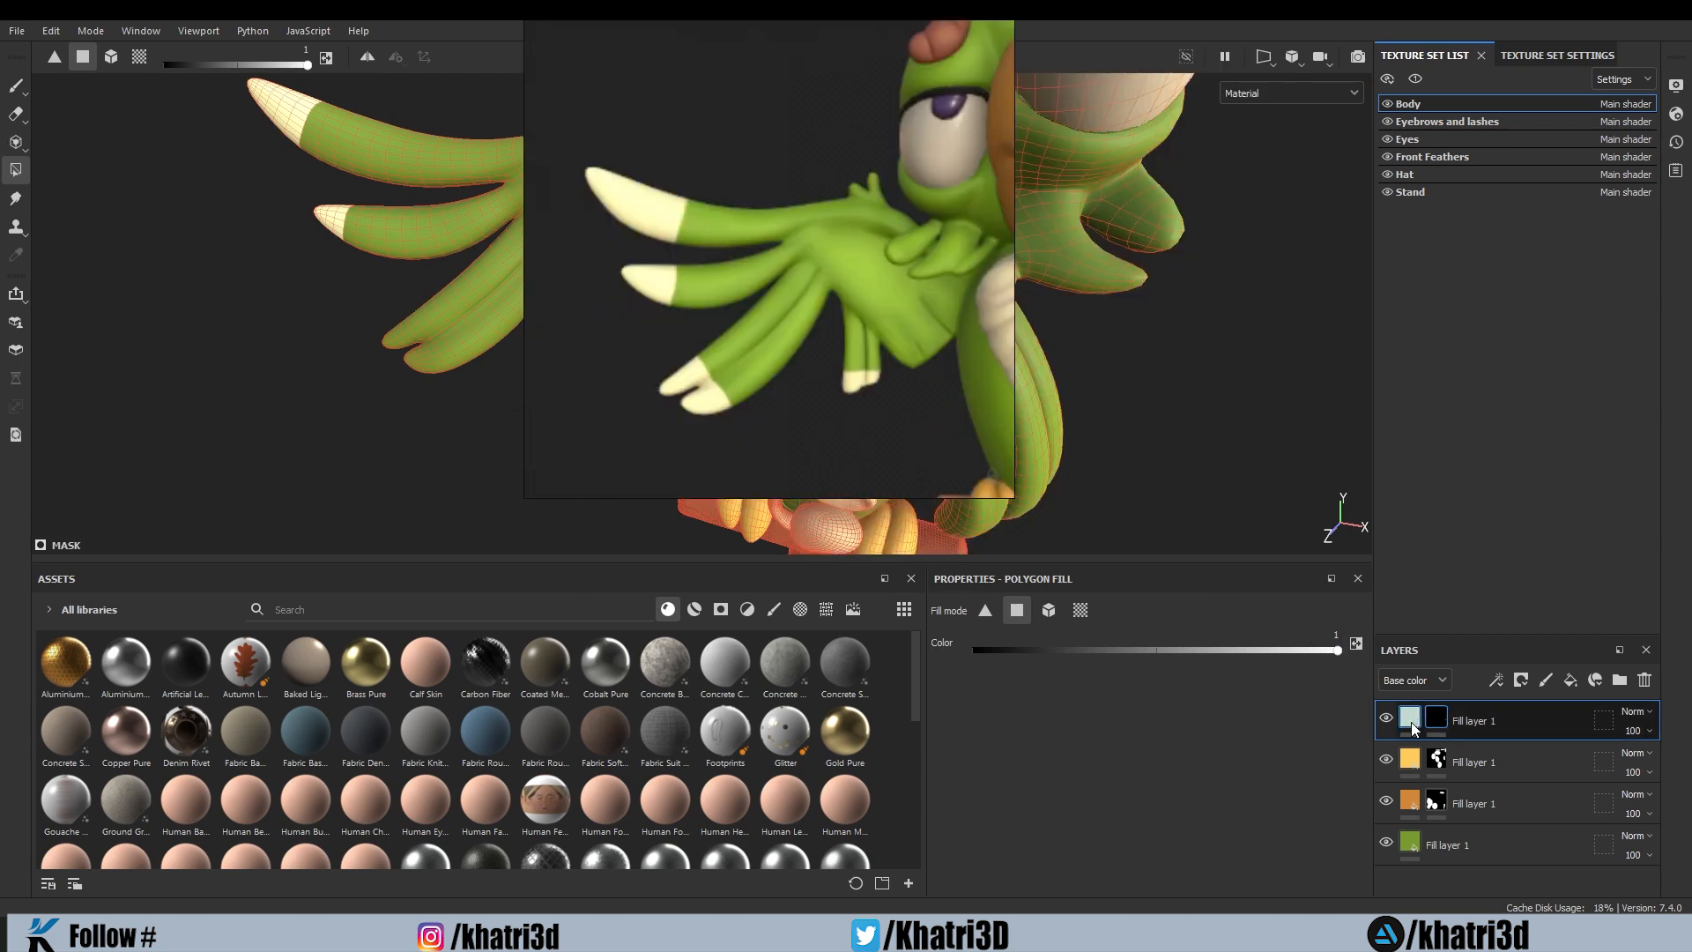
pyautogui.click(1412, 719)
pyautogui.click(1435, 720)
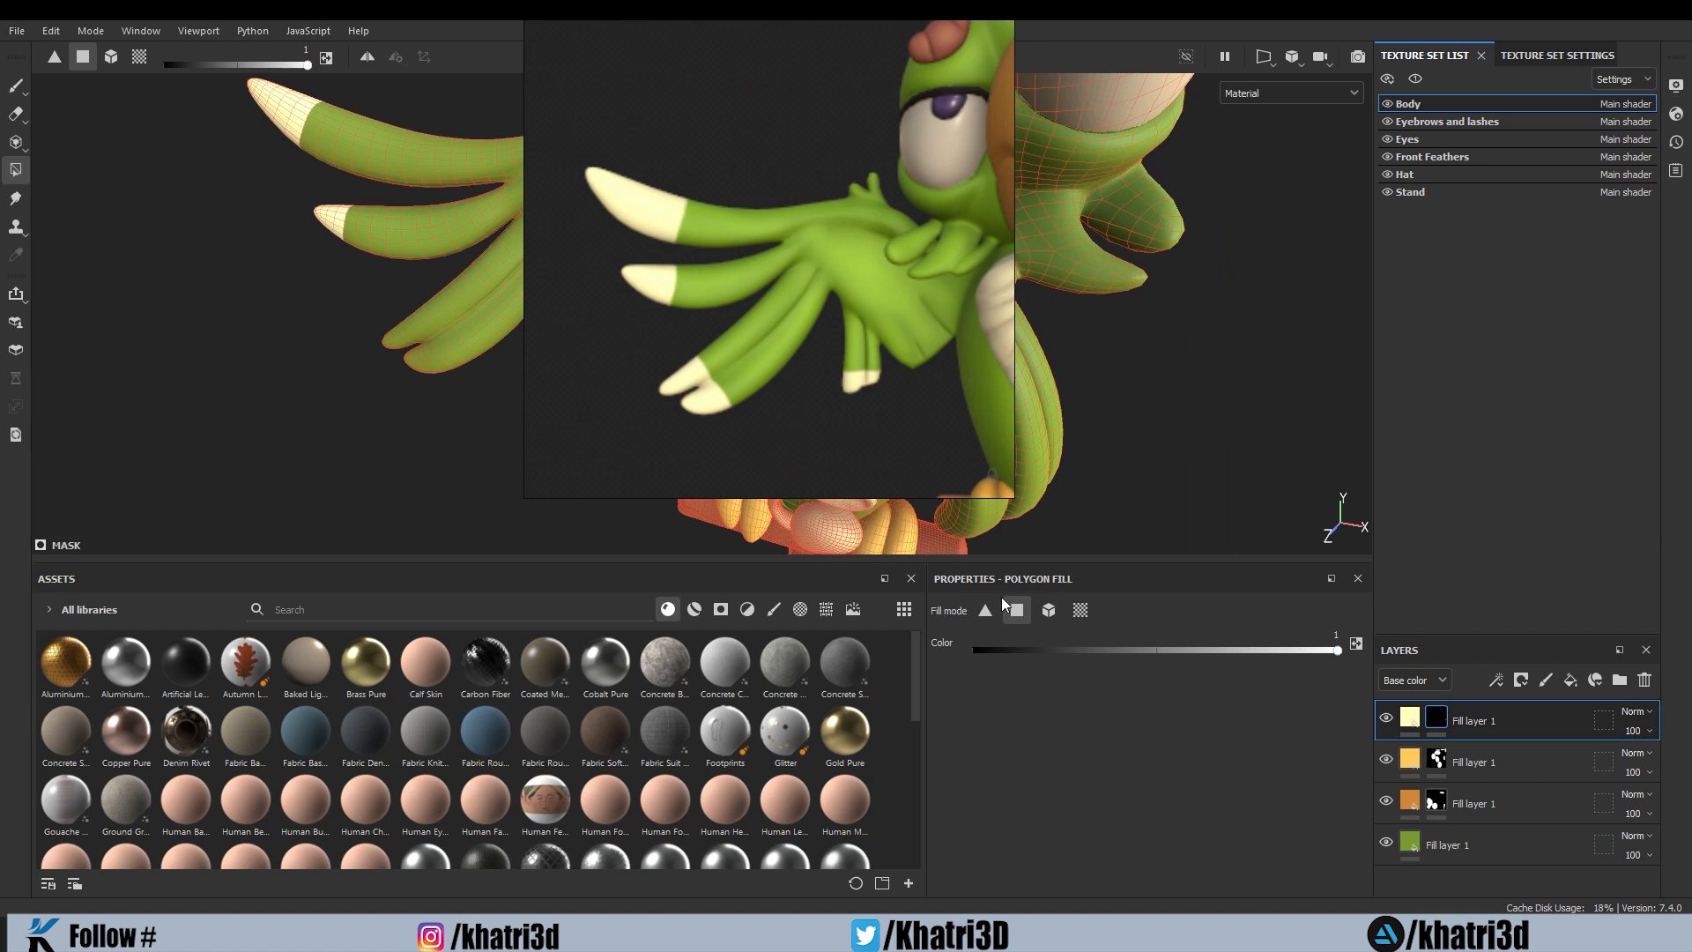
pyautogui.click(772, 611)
pyautogui.click(1048, 611)
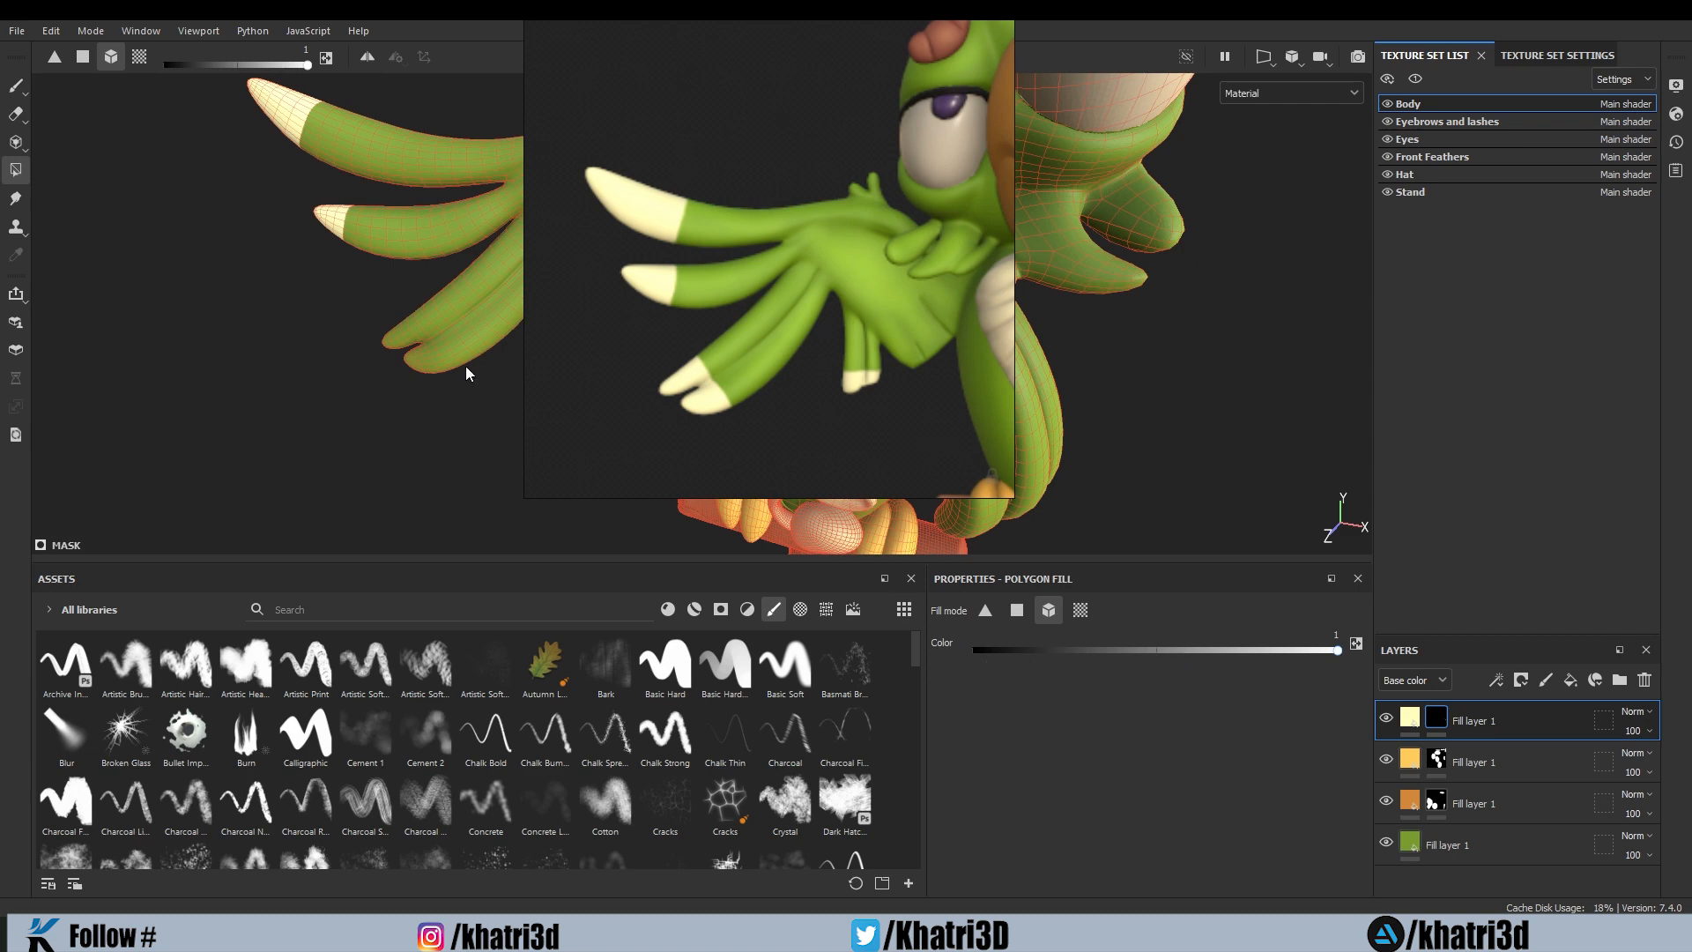
pyautogui.scroll(5, 284, 221)
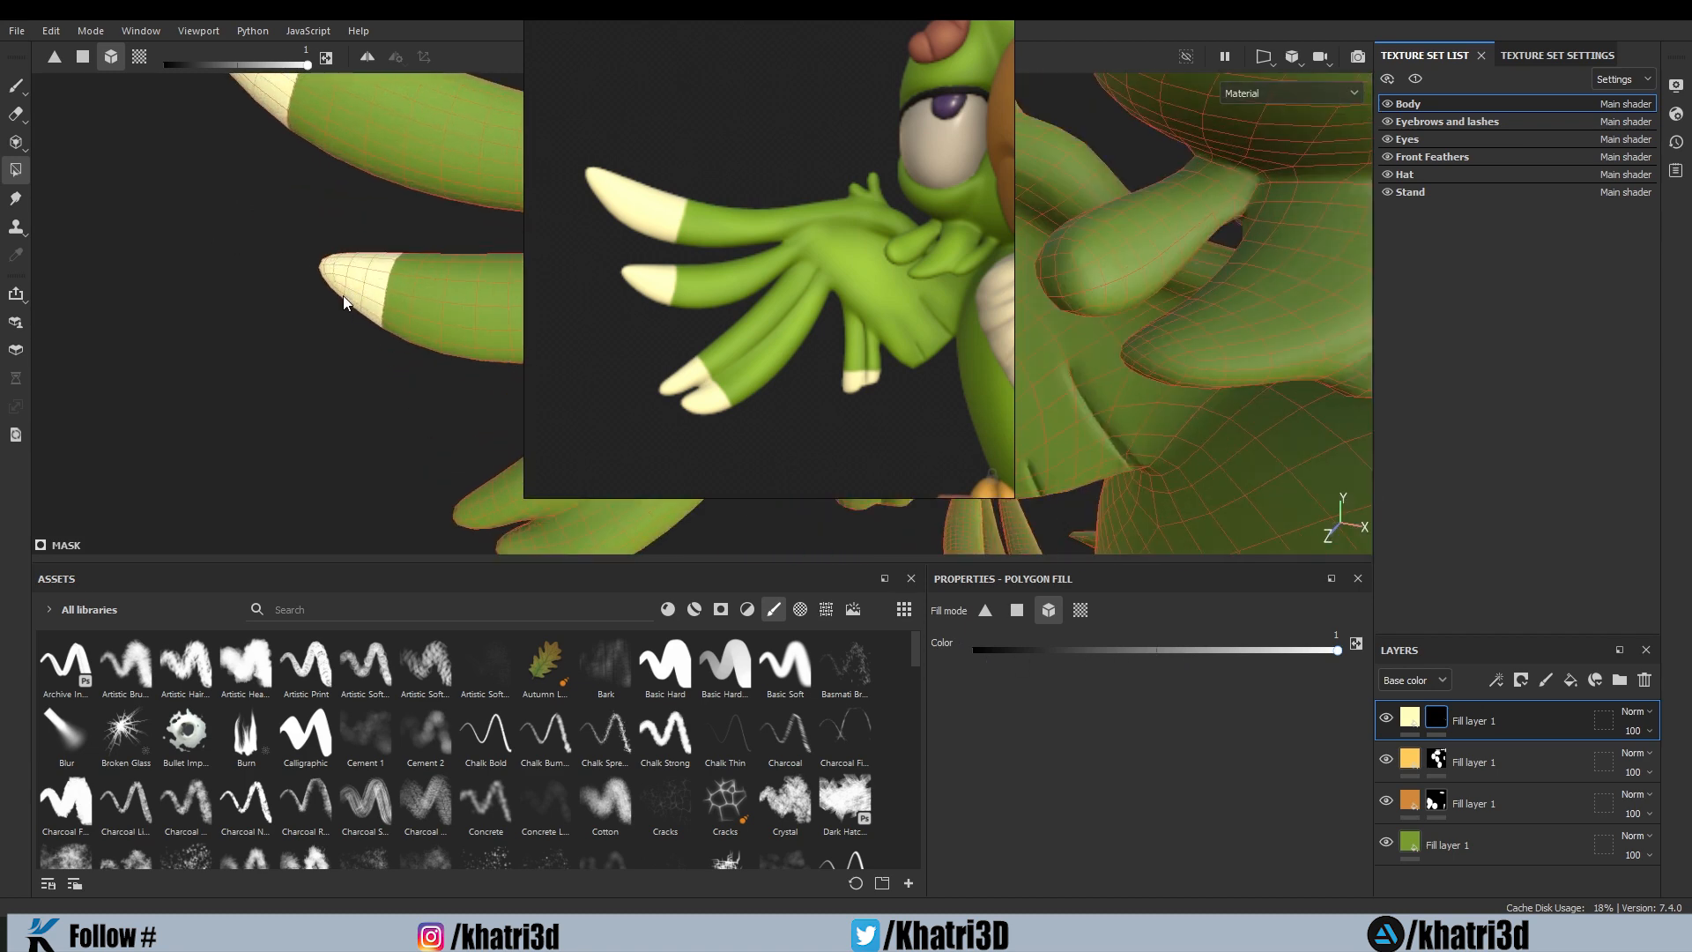
pyautogui.scroll(2, 353, 335)
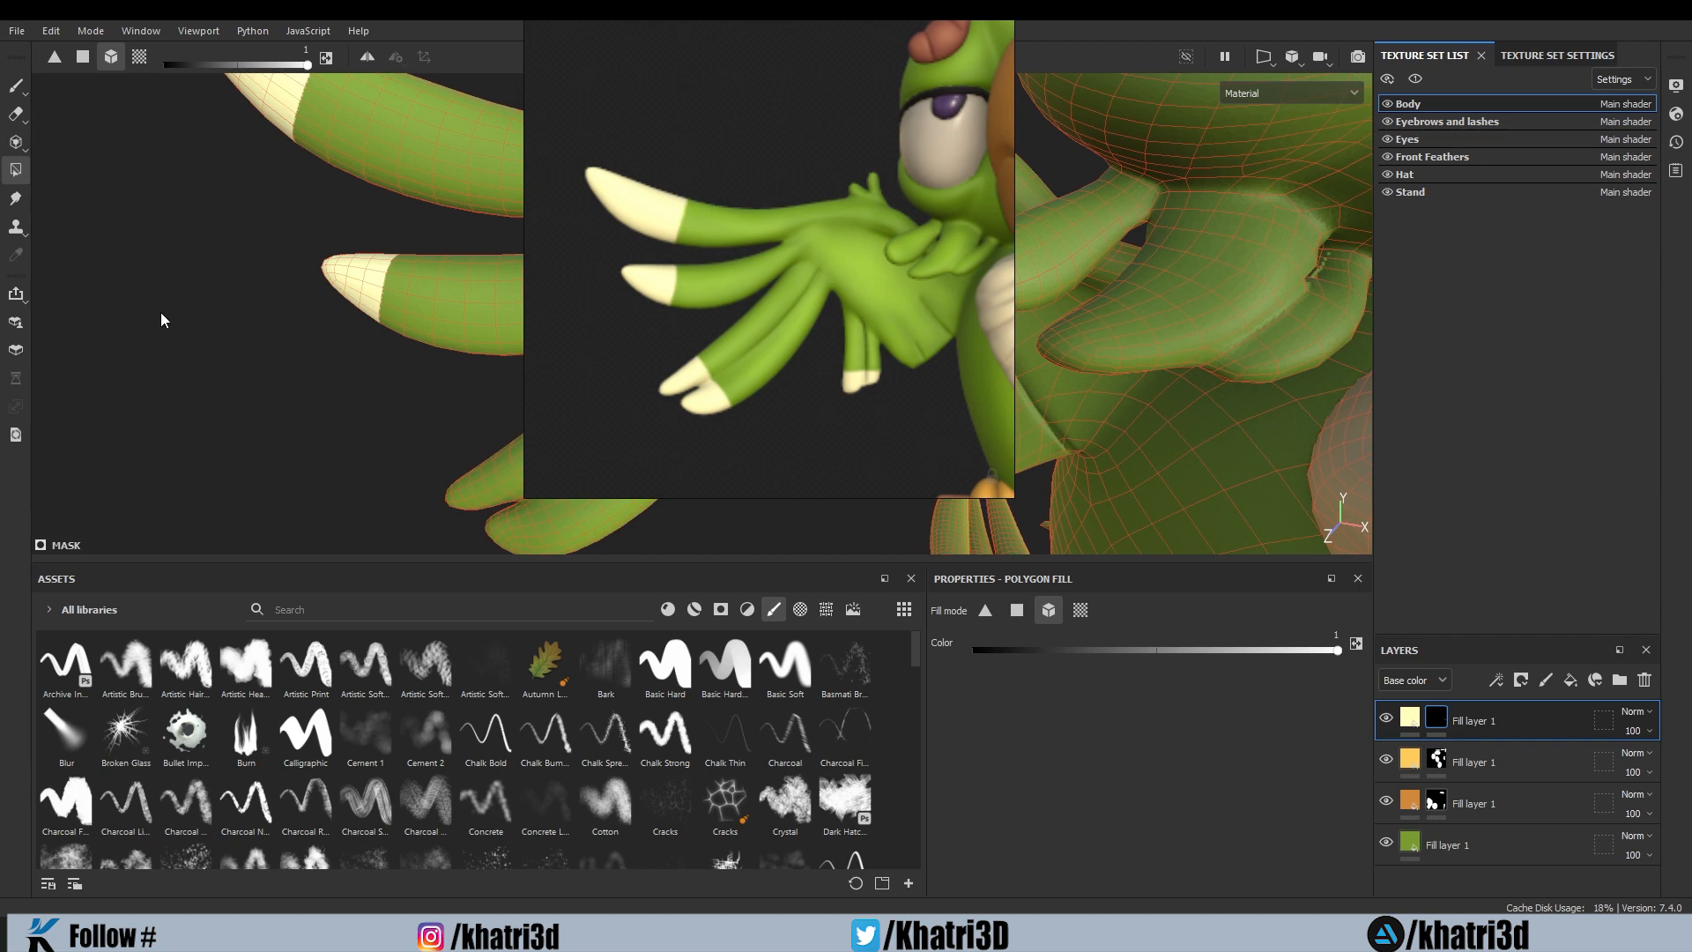
pyautogui.scroll(1, 64, 83)
pyautogui.keyDown('alt'); pyautogui.moveTo(394, 542); pyautogui.dragTo(208, 329, button='middle'); pyautogui.keyUp('alt')
pyautogui.scroll(2, 238, 379)
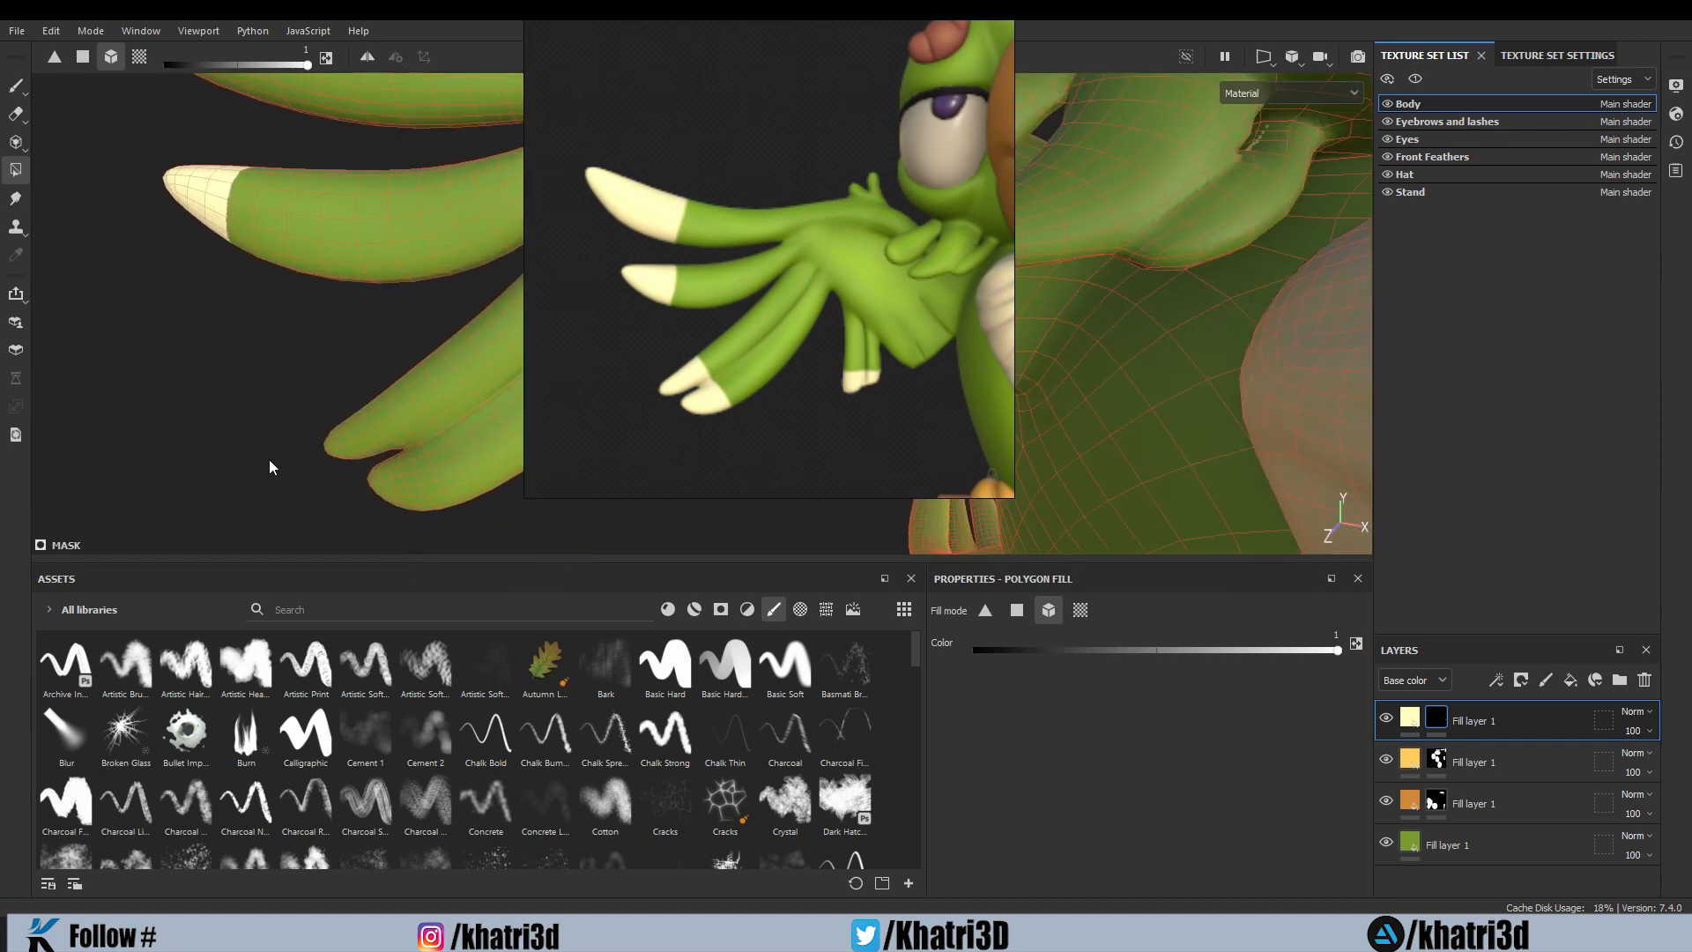
pyautogui.keyDown('alt'); pyautogui.moveTo(253, 433); pyautogui.dragTo(209, 344, button='middle'); pyautogui.keyUp('alt')
pyautogui.moveTo(745, 401); pyautogui.dragTo(980, 432, button='right')
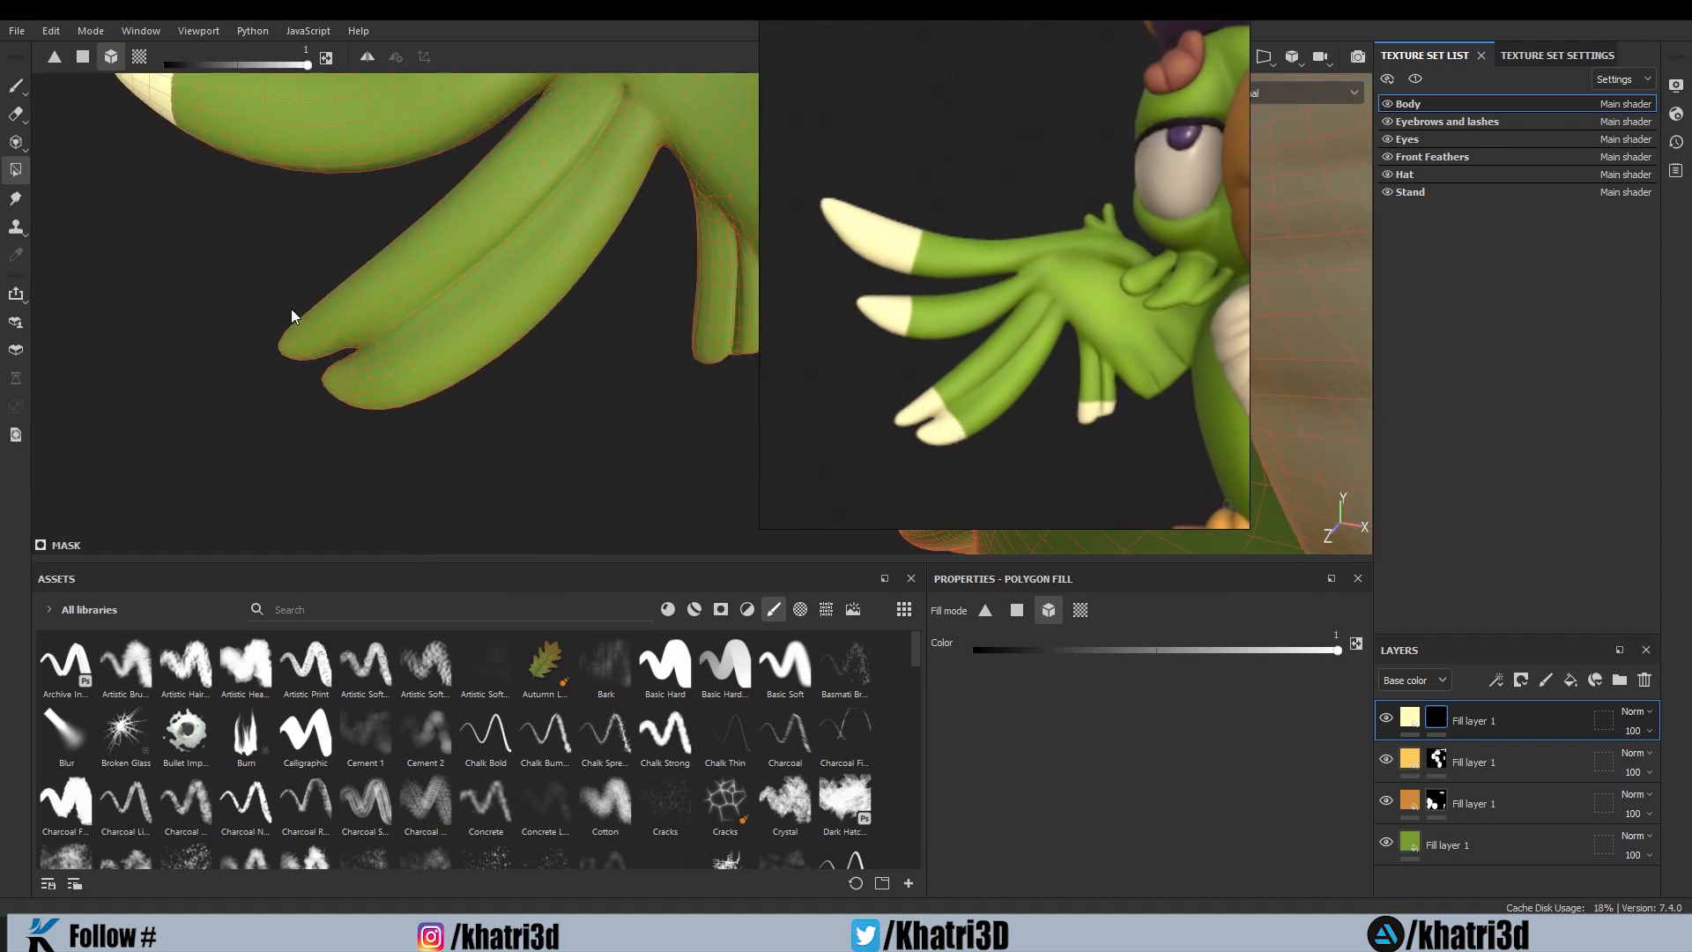
pyautogui.moveTo(283, 310); pyautogui.dragTo(277, 326)
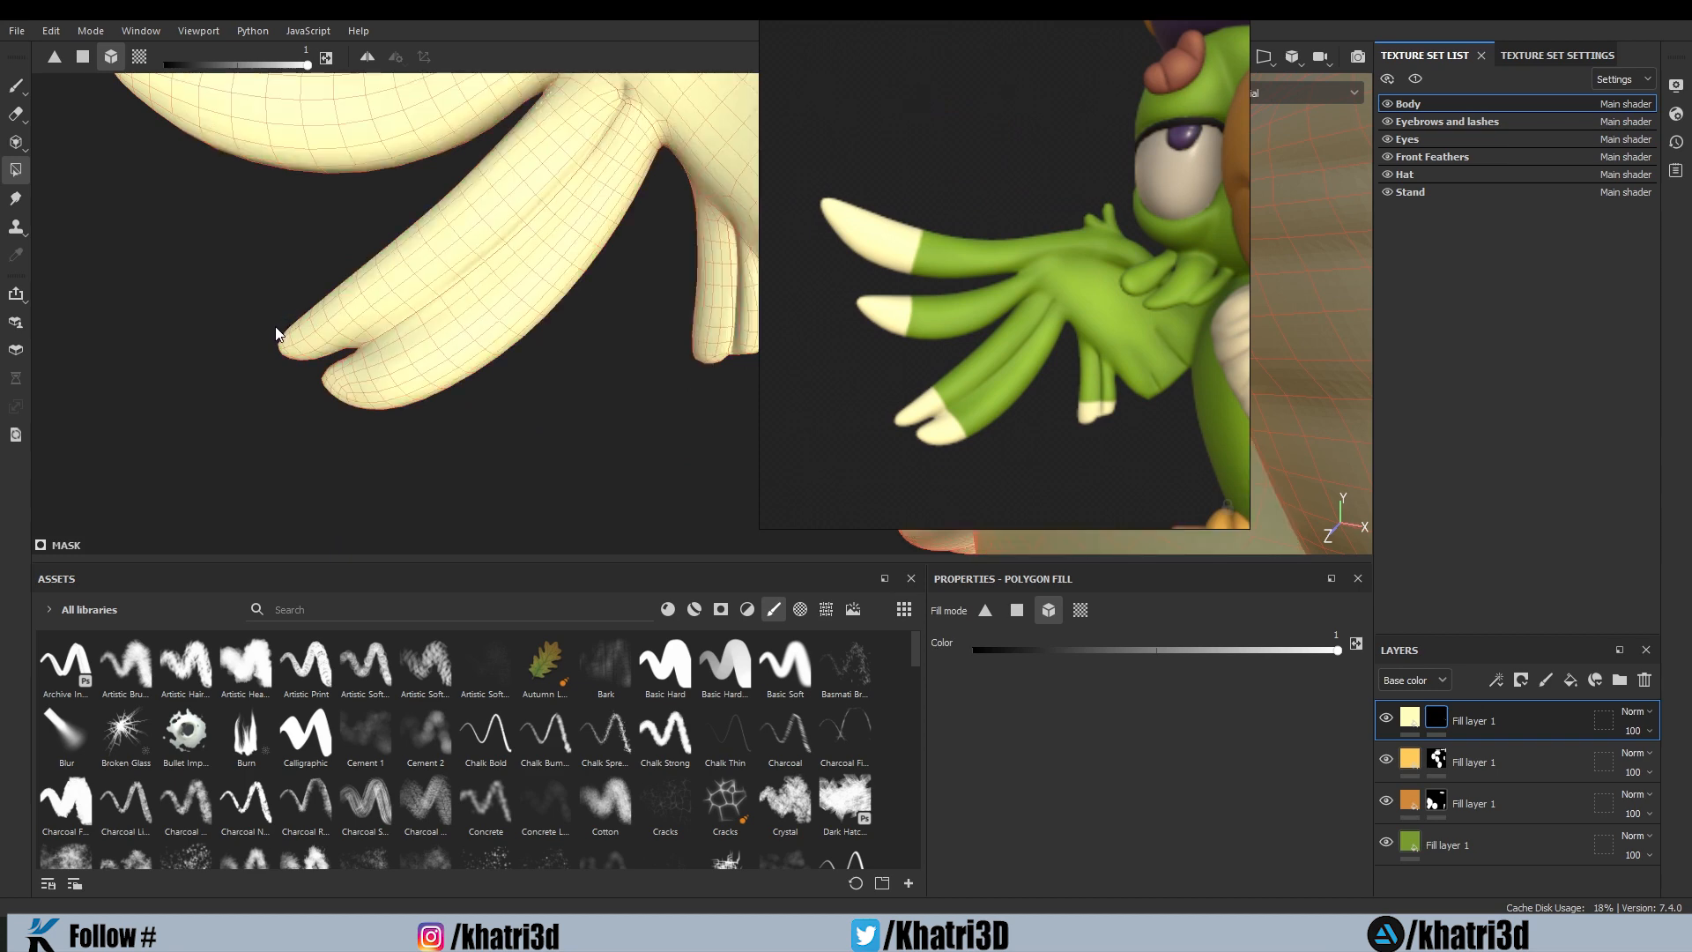
pyautogui.scroll(-3, 282, 326)
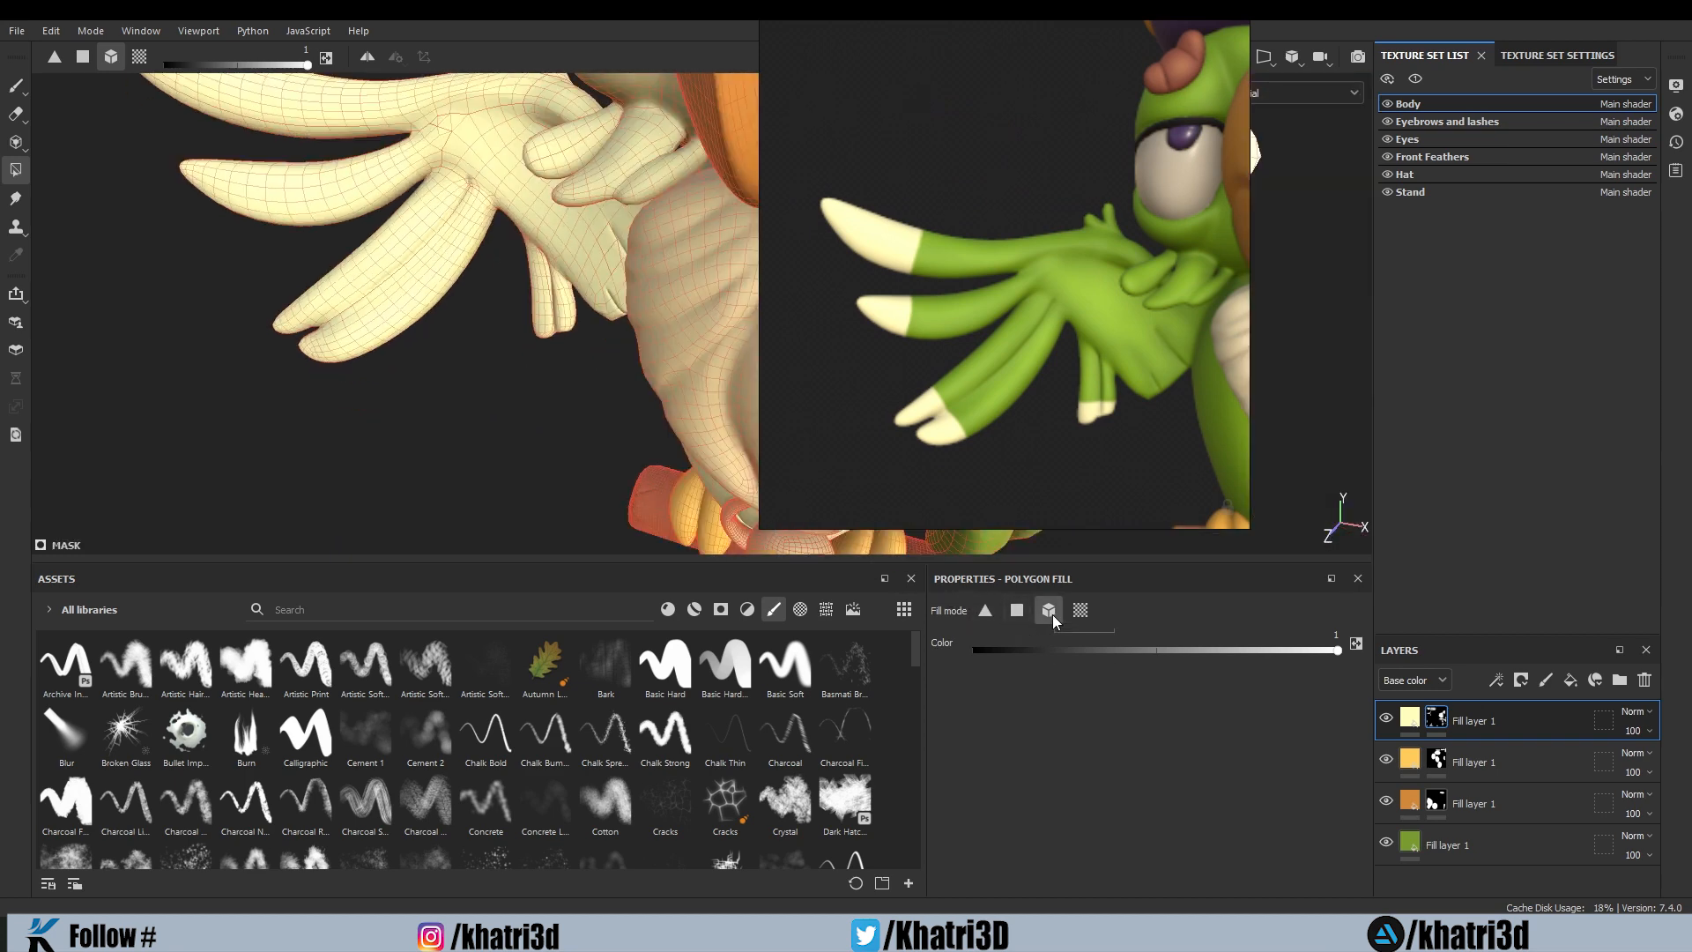
pyautogui.hotkey('ctrl', 'z')
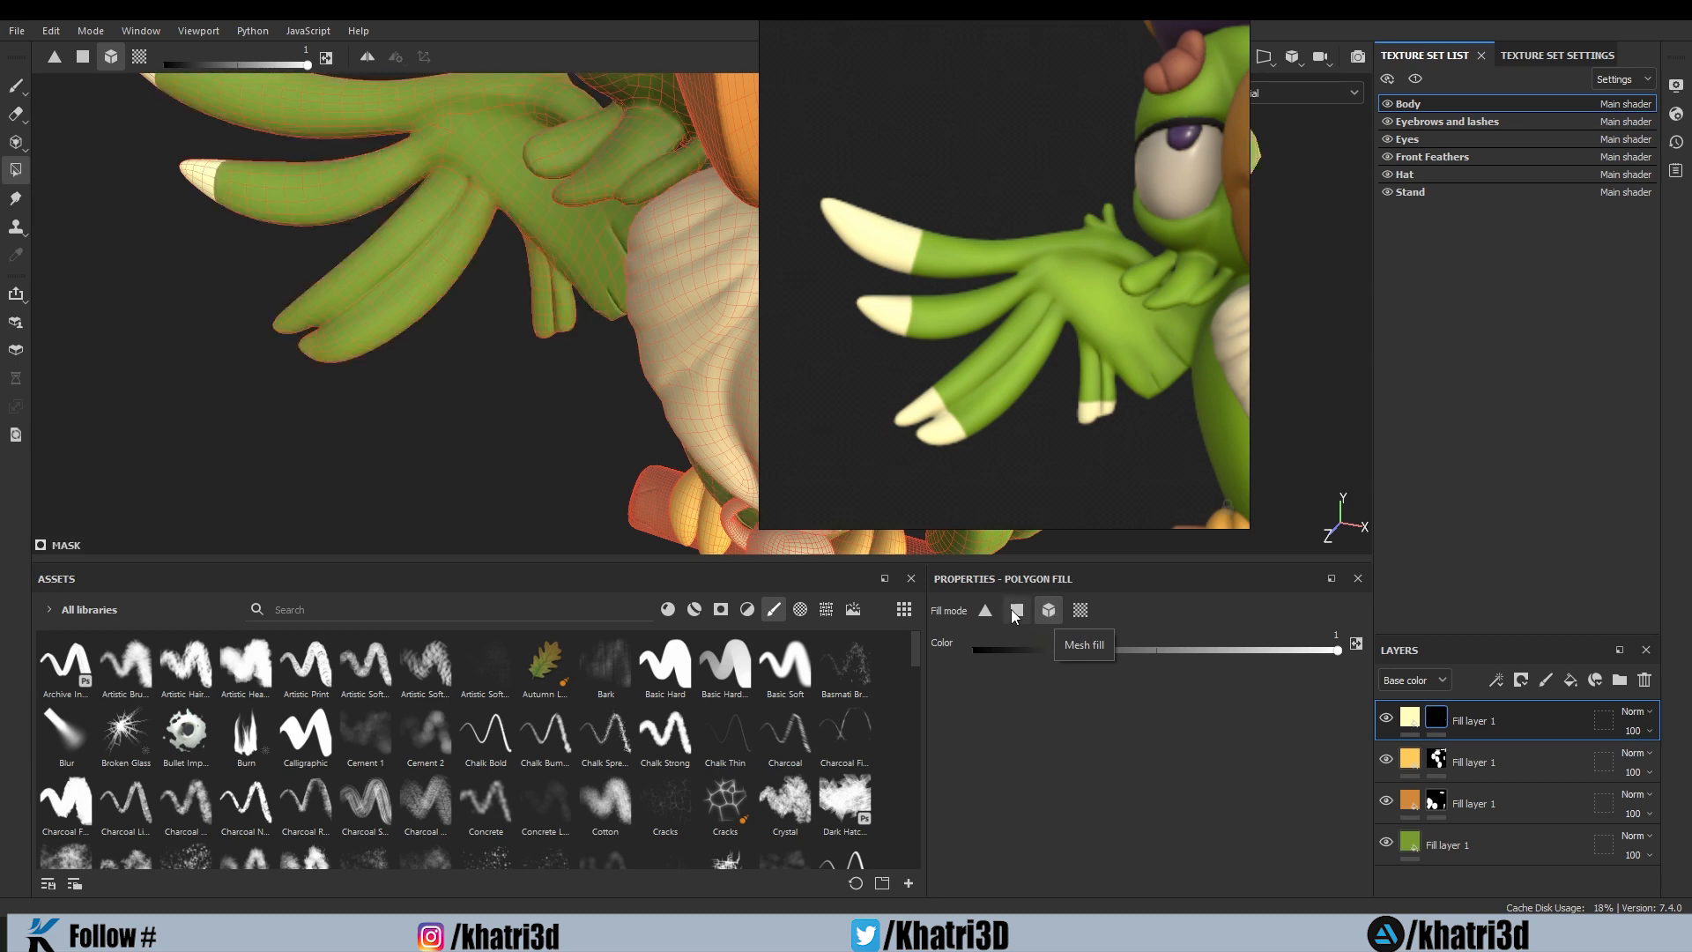
# Step: Switch back to Polygon fill and fill the tip of the upper feather in the wing's lower joined pair in cream
pyautogui.click(1016, 609)
pyautogui.scroll(5, 208, 402)
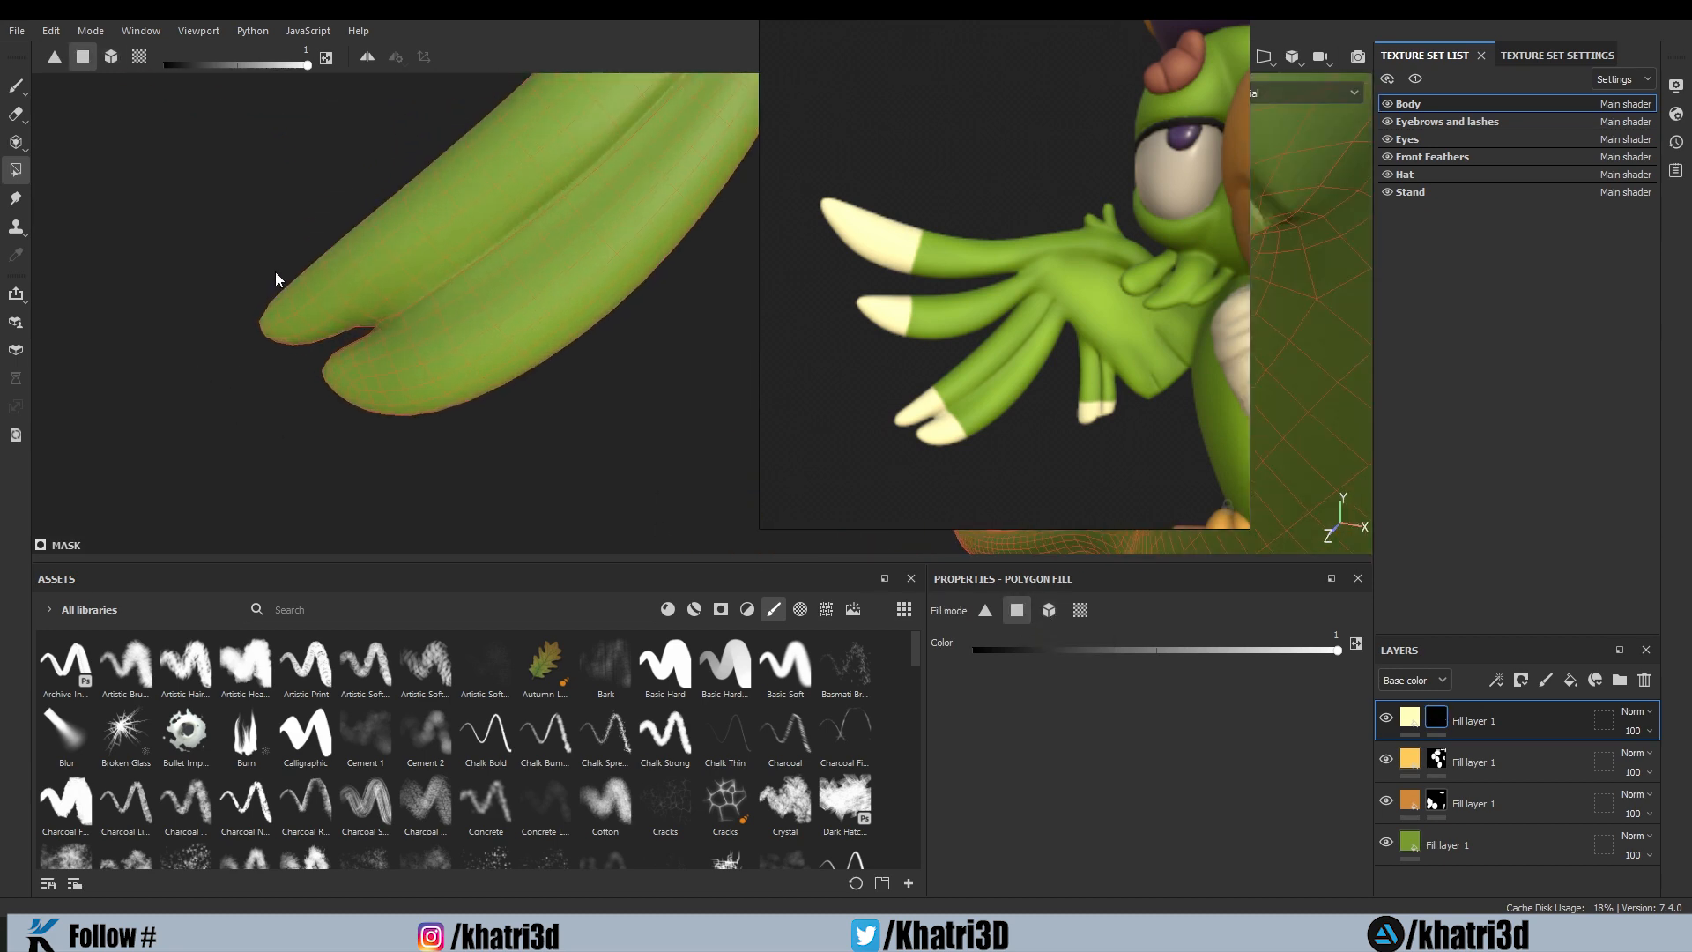
pyautogui.moveTo(278, 254); pyautogui.dragTo(215, 377)
pyautogui.moveTo(278, 304); pyautogui.dragTo(215, 408)
pyautogui.moveTo(293, 306); pyautogui.dragTo(338, 303)
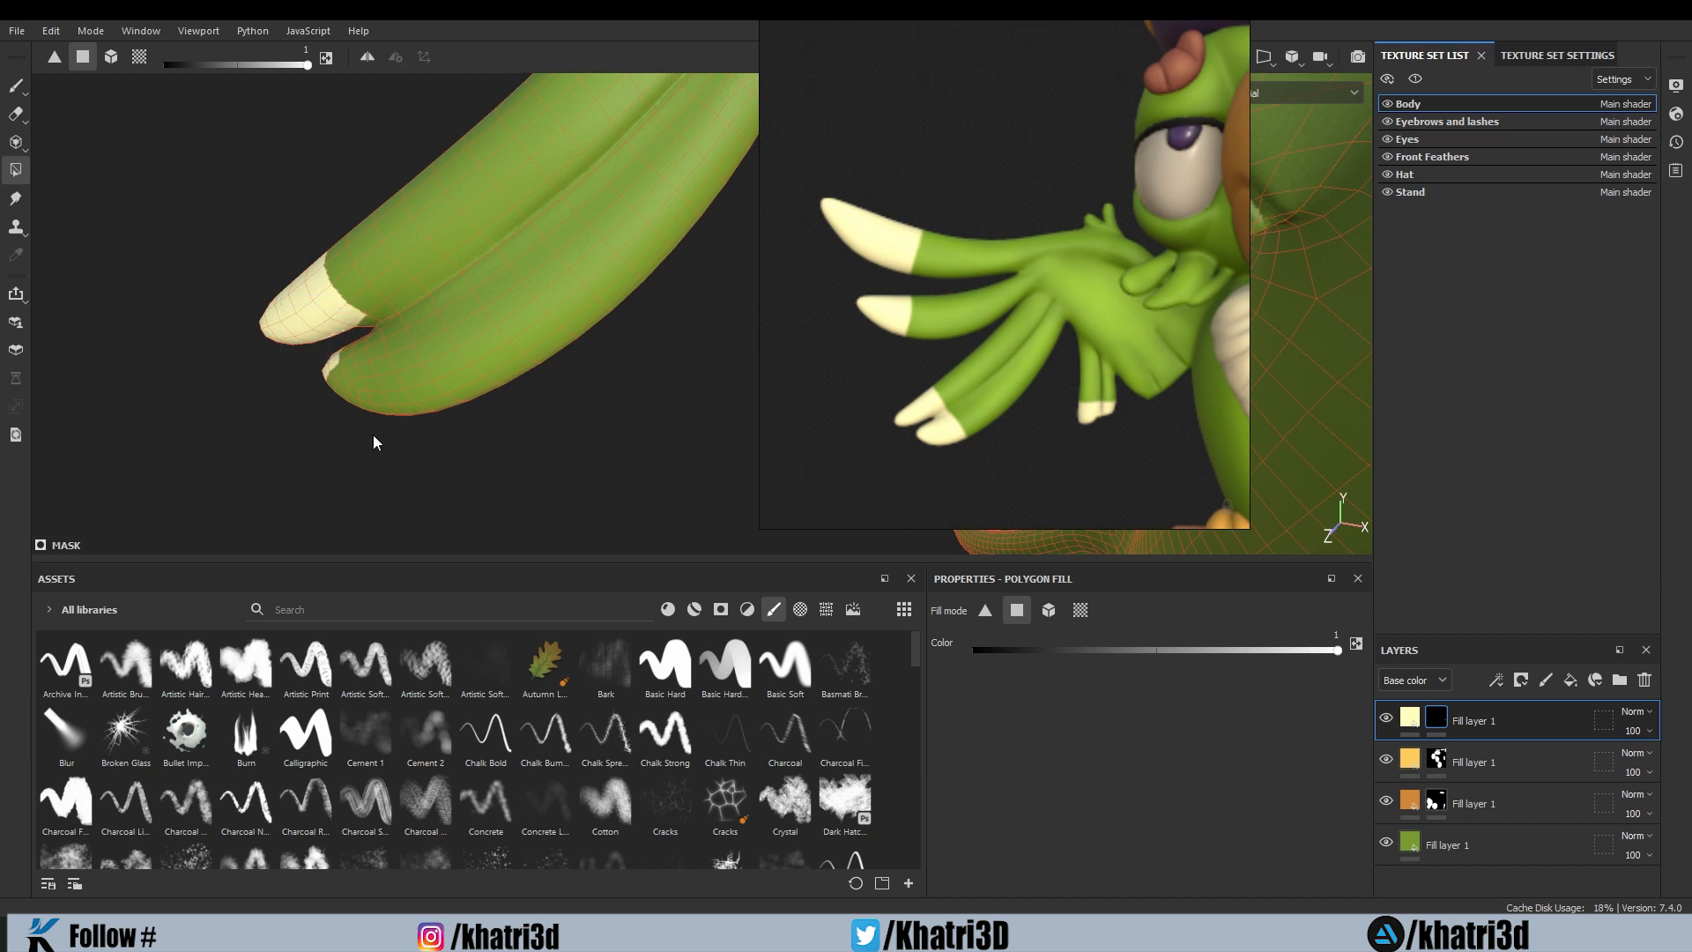
# Step: Polygon-fill the tip of the lower feather in the wing's joined pair in cream to match its neighbour
pyautogui.moveTo(362, 453); pyautogui.dragTo(297, 348)
pyautogui.moveTo(396, 420); pyautogui.dragTo(318, 322)
pyautogui.keyDown('alt'); pyautogui.moveTo(315, 328); pyautogui.dragTo(310, 442, button='right'); pyautogui.keyUp('alt')
pyautogui.keyDown('alt'); pyautogui.moveTo(303, 428); pyautogui.dragTo(240, 194); pyautogui.keyUp('alt')
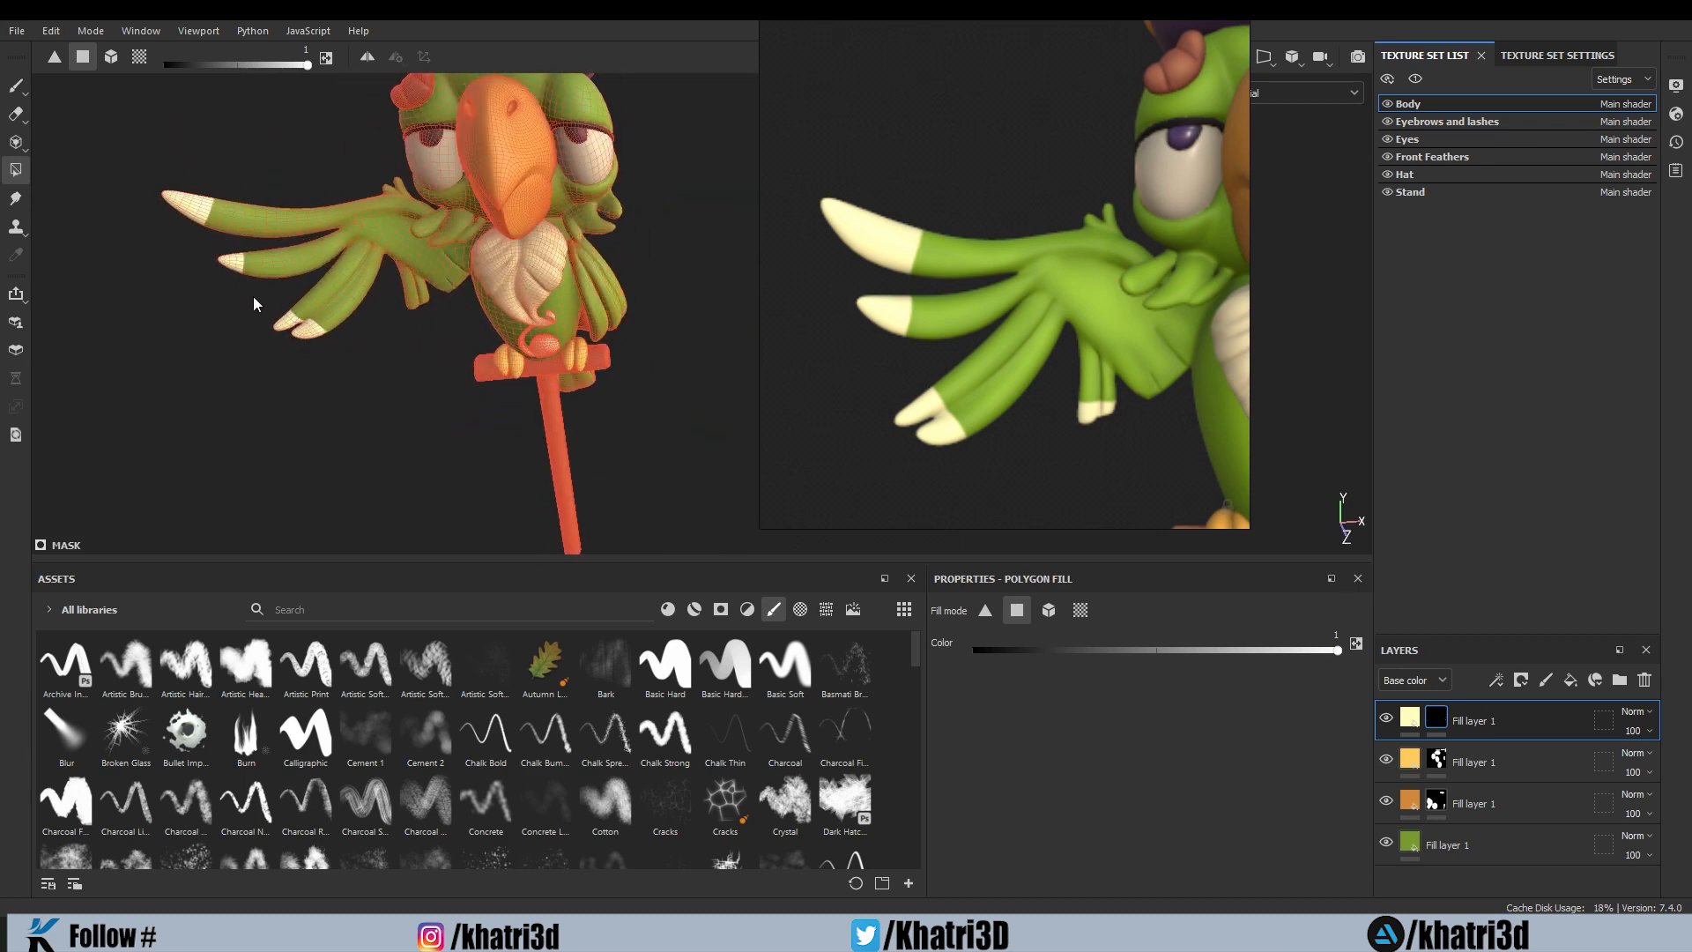
pyautogui.scroll(10, 210, 328)
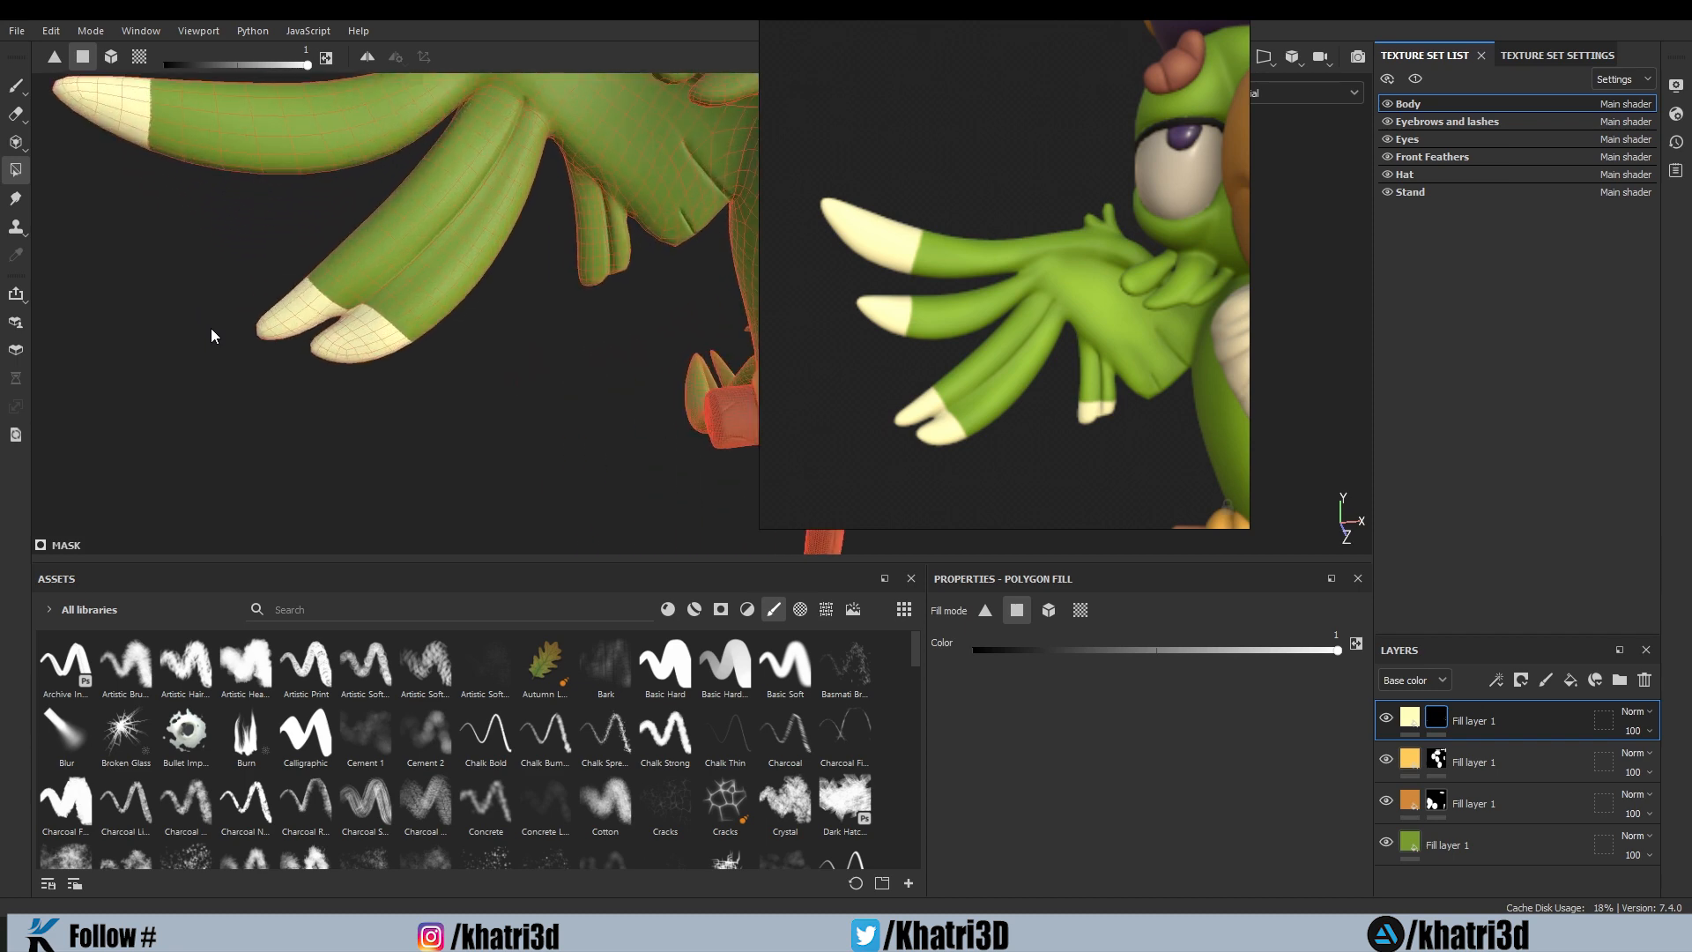
pyautogui.keyDown('alt'); pyautogui.moveTo(227, 271); pyautogui.dragTo(331, 204, button='right'); pyautogui.keyUp('alt')
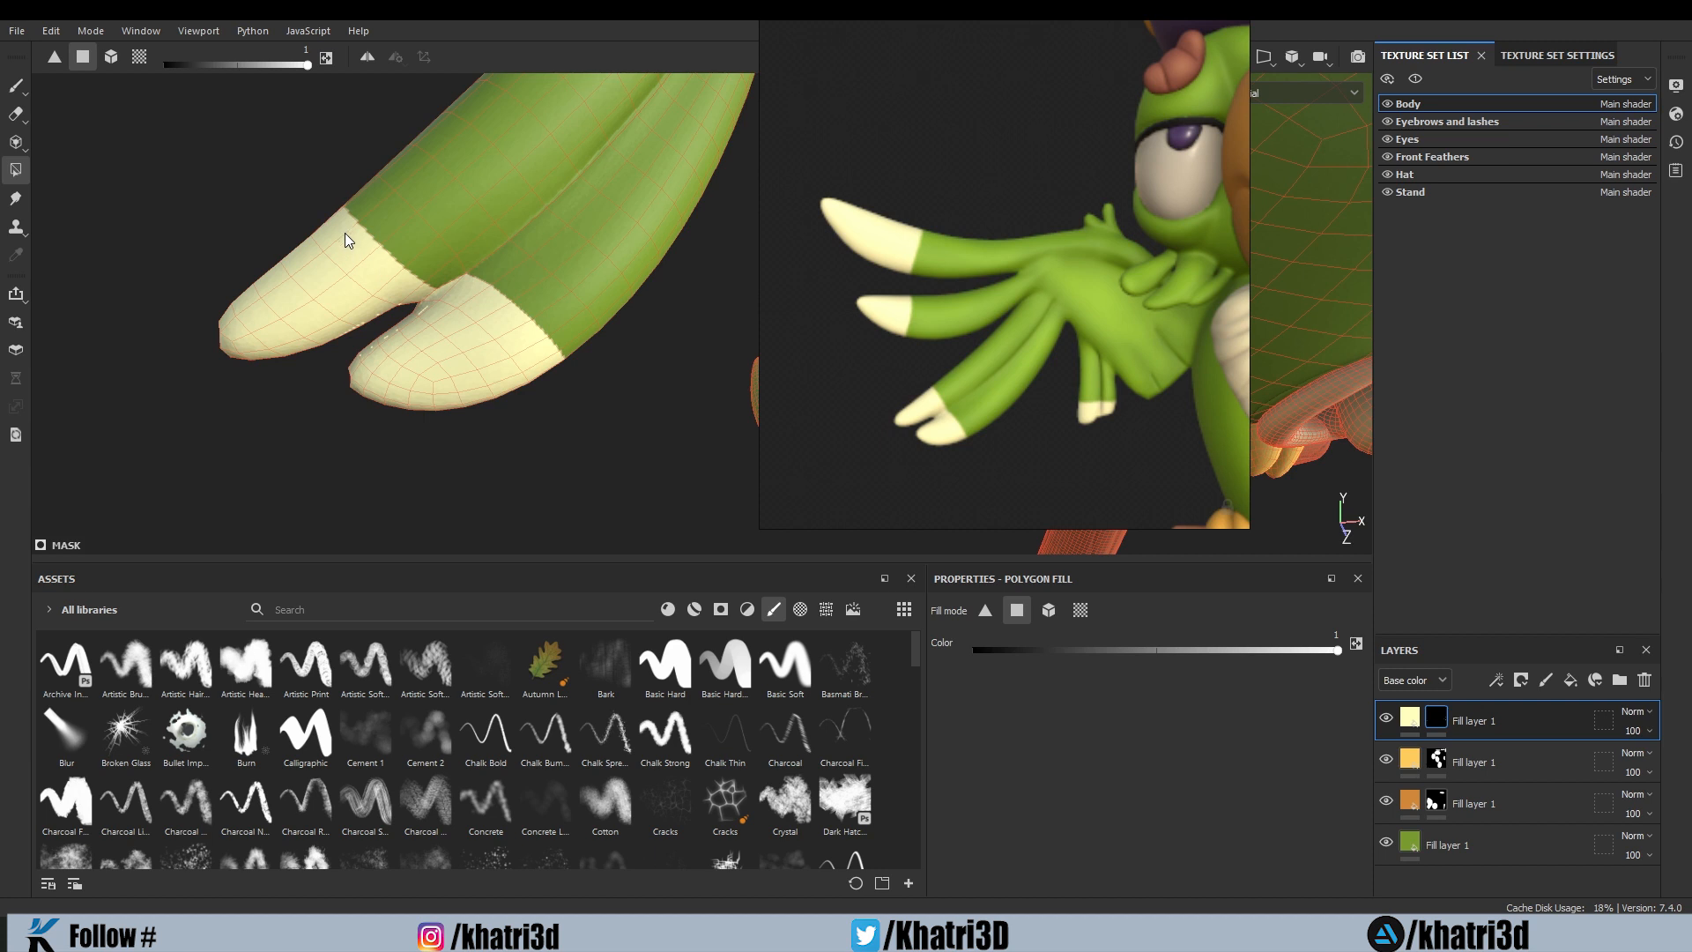
# Step: Erase the cream mask's last row of polygons along the lower joined feather's edge with fill value 0, including the patch between the two feathers
pyautogui.press('x')
pyautogui.keyDown('alt'); pyautogui.moveTo(262, 282); pyautogui.dragTo(293, 214); pyautogui.keyUp('alt')
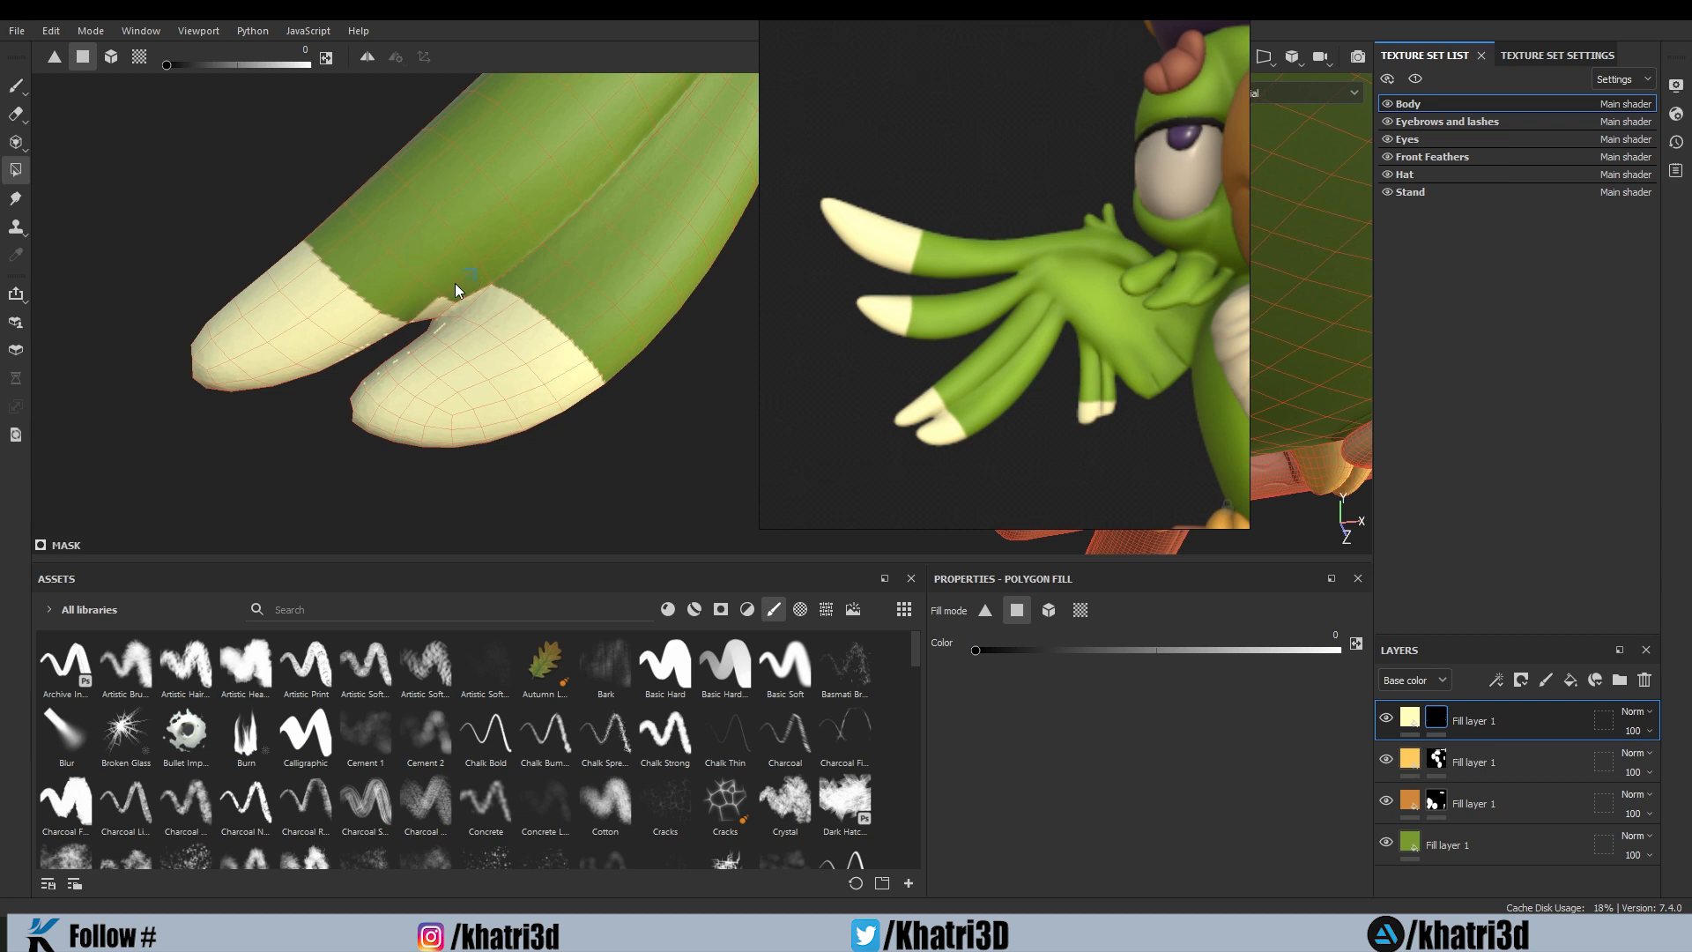
pyautogui.click(432, 300)
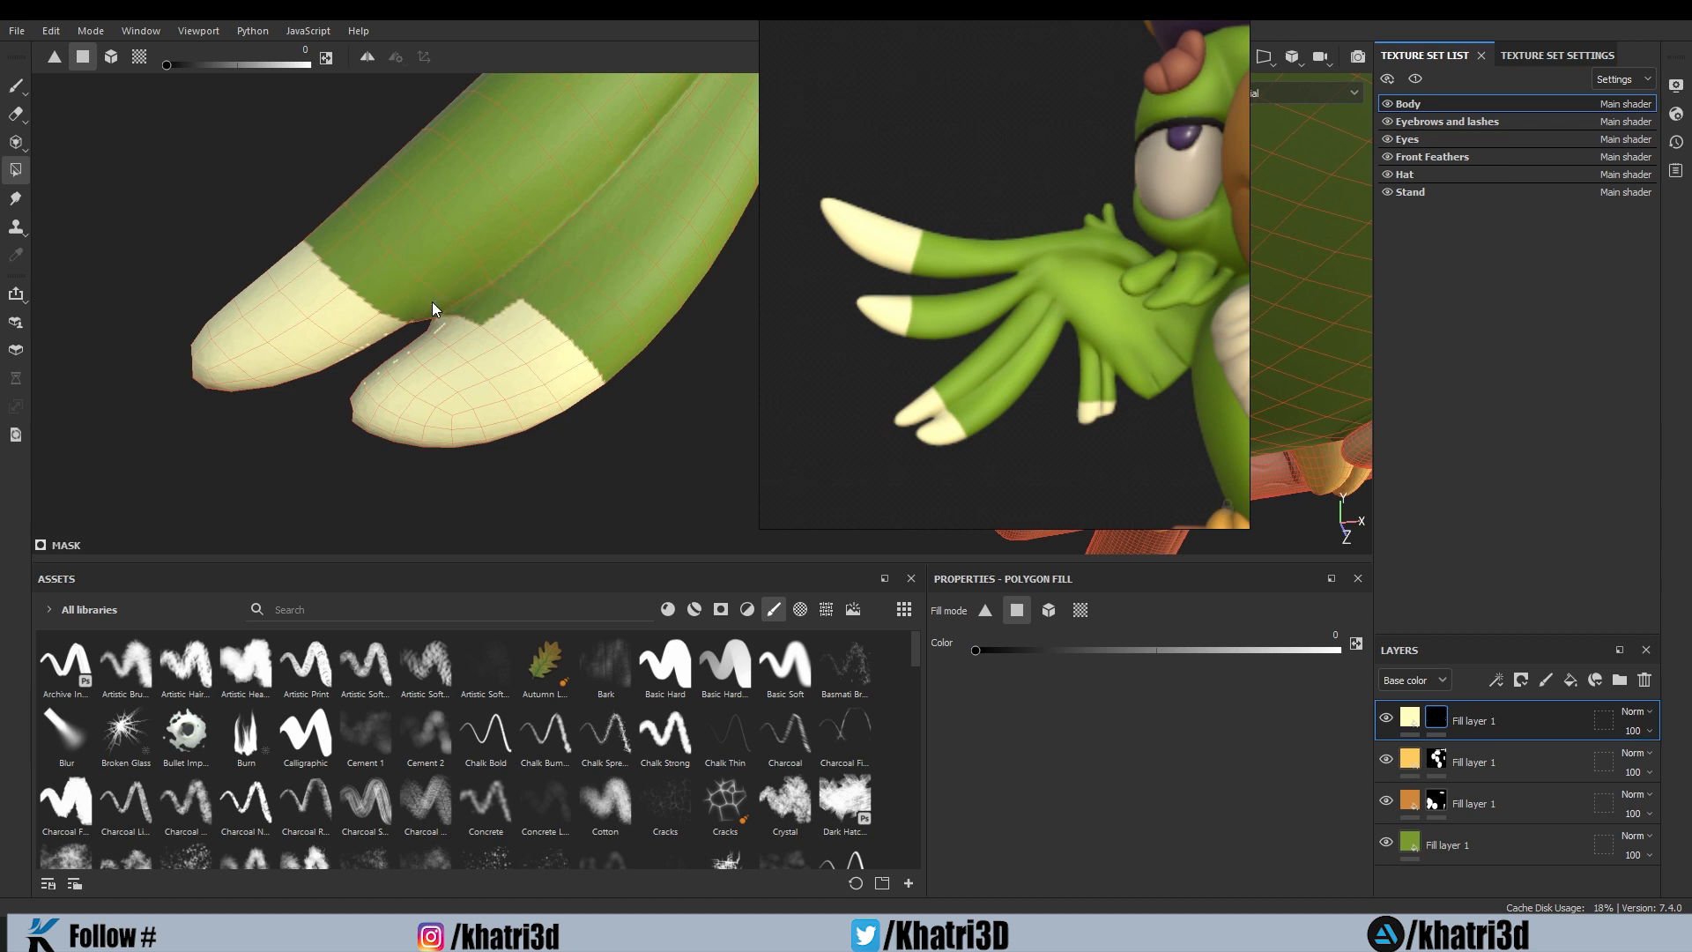
pyautogui.click(583, 363)
pyautogui.click(548, 337)
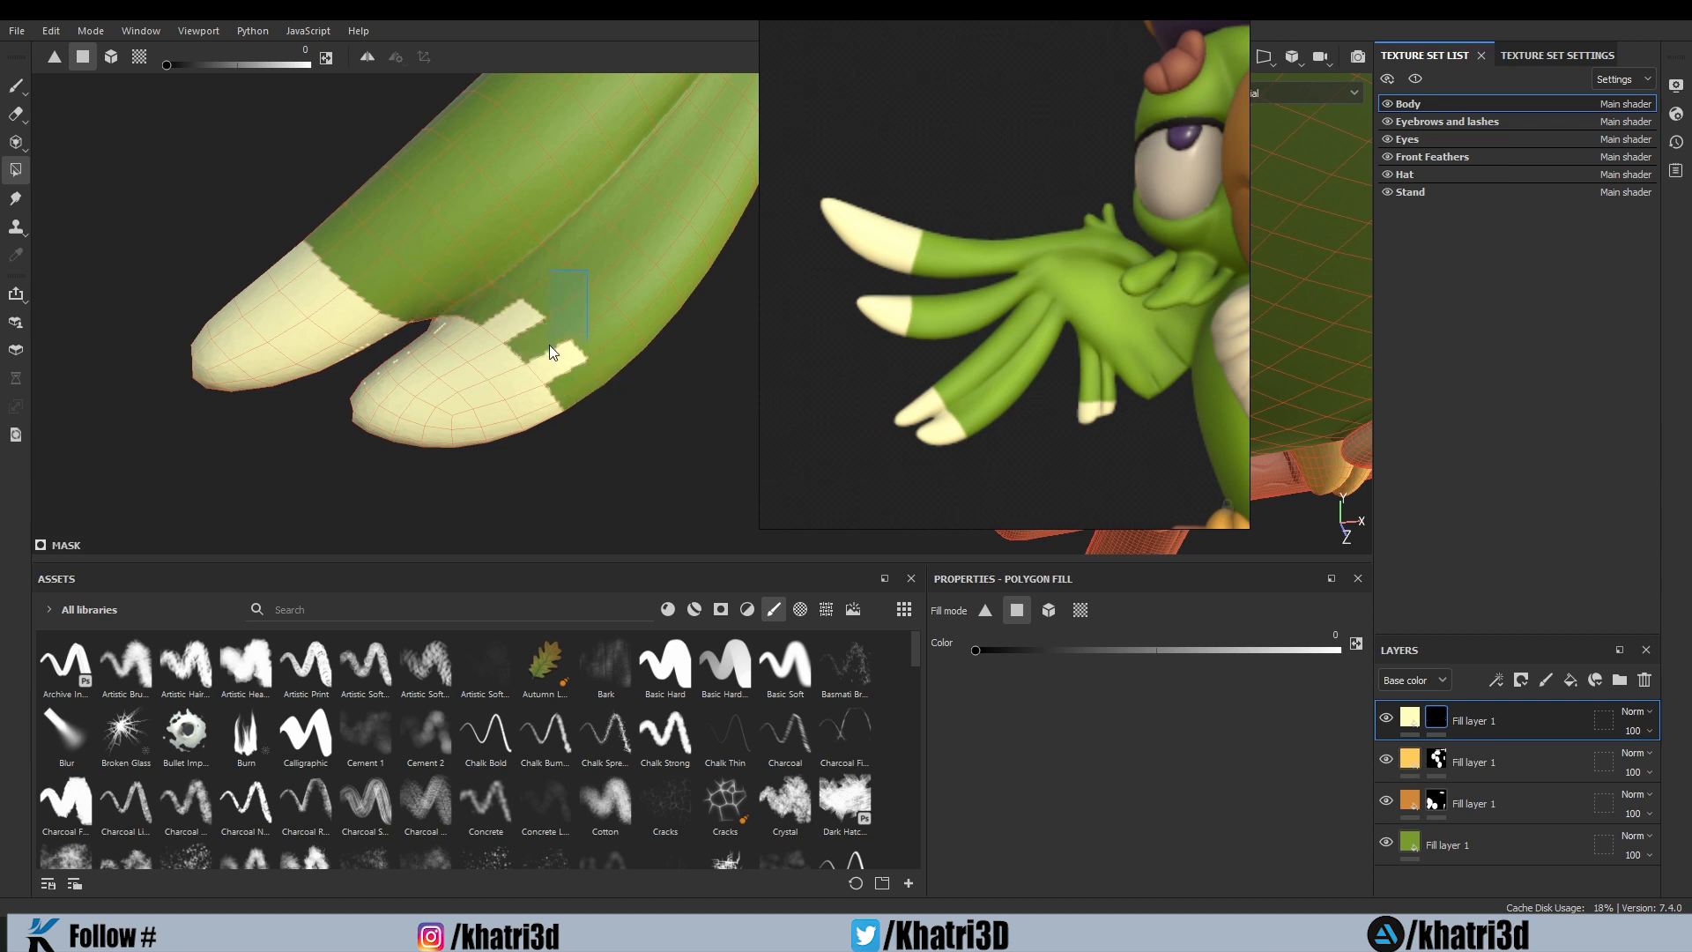
pyautogui.moveTo(525, 309); pyautogui.dragTo(520, 315)
# Step: Extend the cream tip of the upper feather in the joined pair further up the feather with fill value 1
pyautogui.scroll(-7, 523, 316)
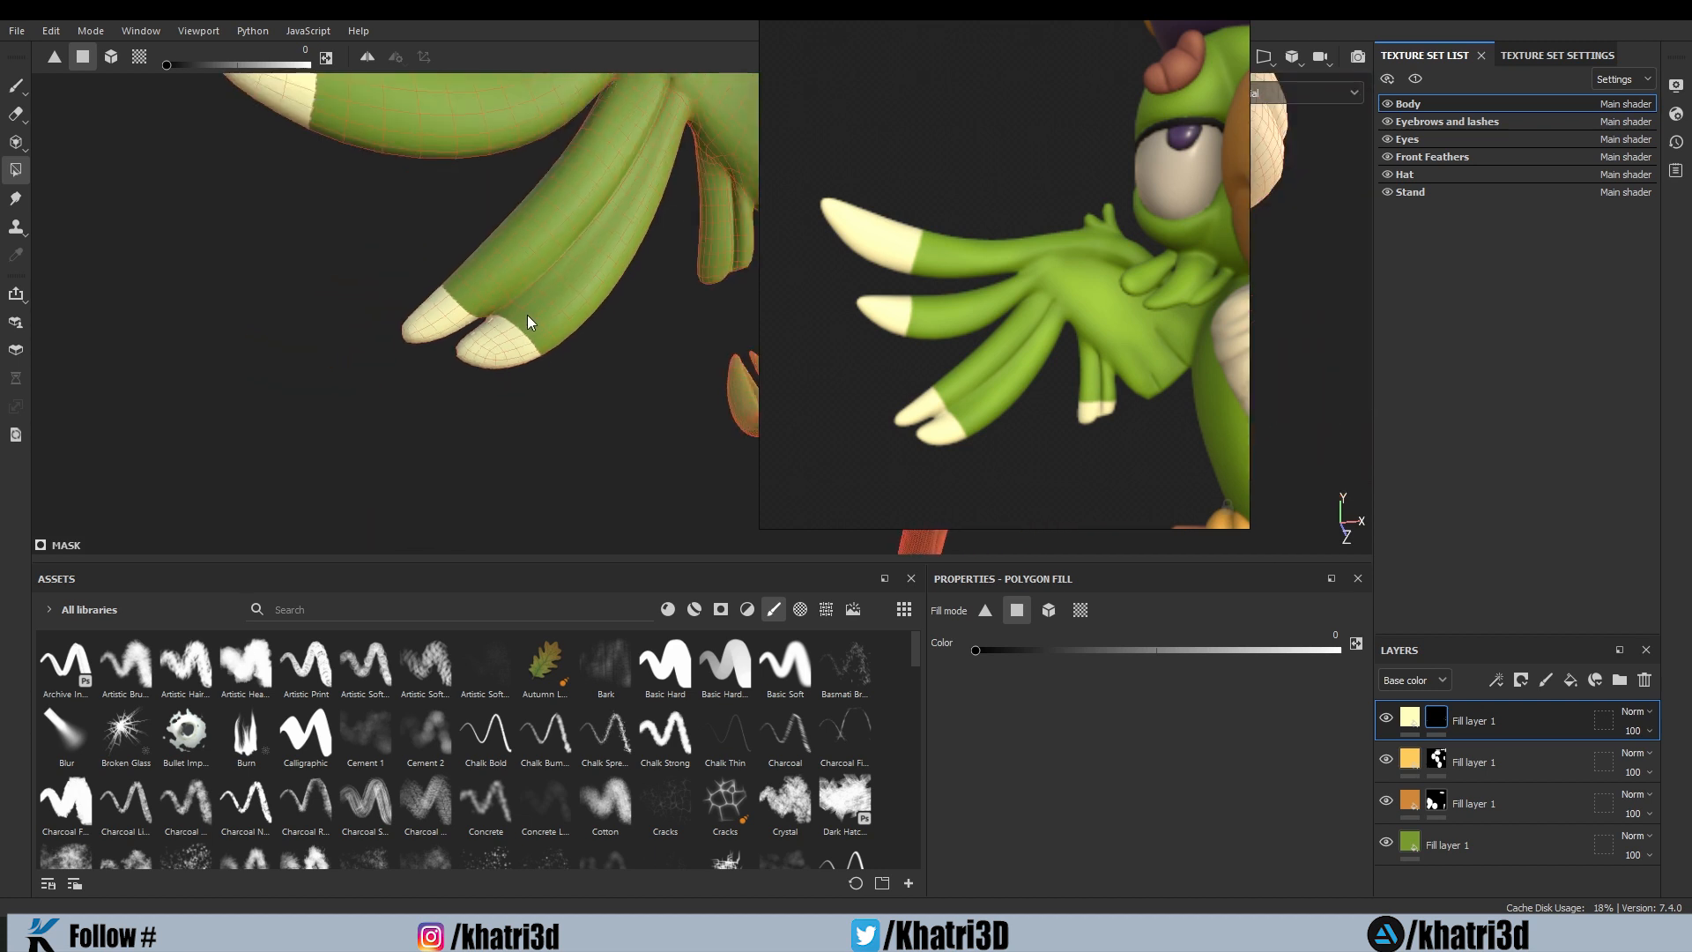
pyautogui.keyDown('alt'); pyautogui.moveTo(541, 429); pyautogui.dragTo(444, 237); pyautogui.keyUp('alt')
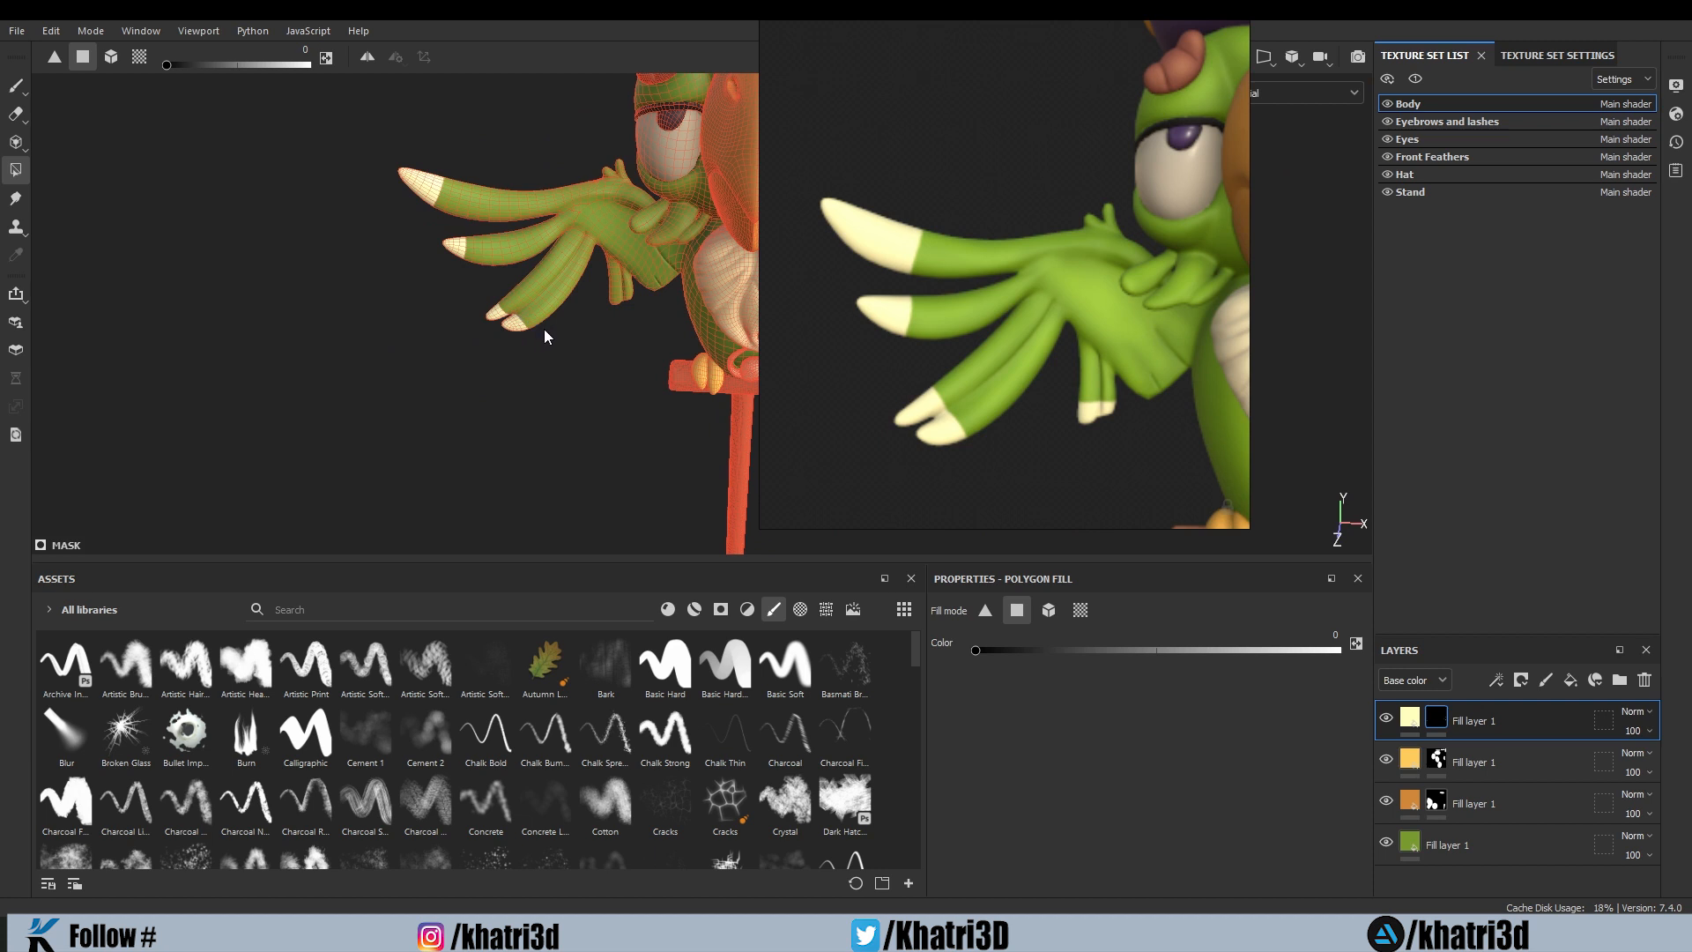
pyautogui.scroll(10, 483, 331)
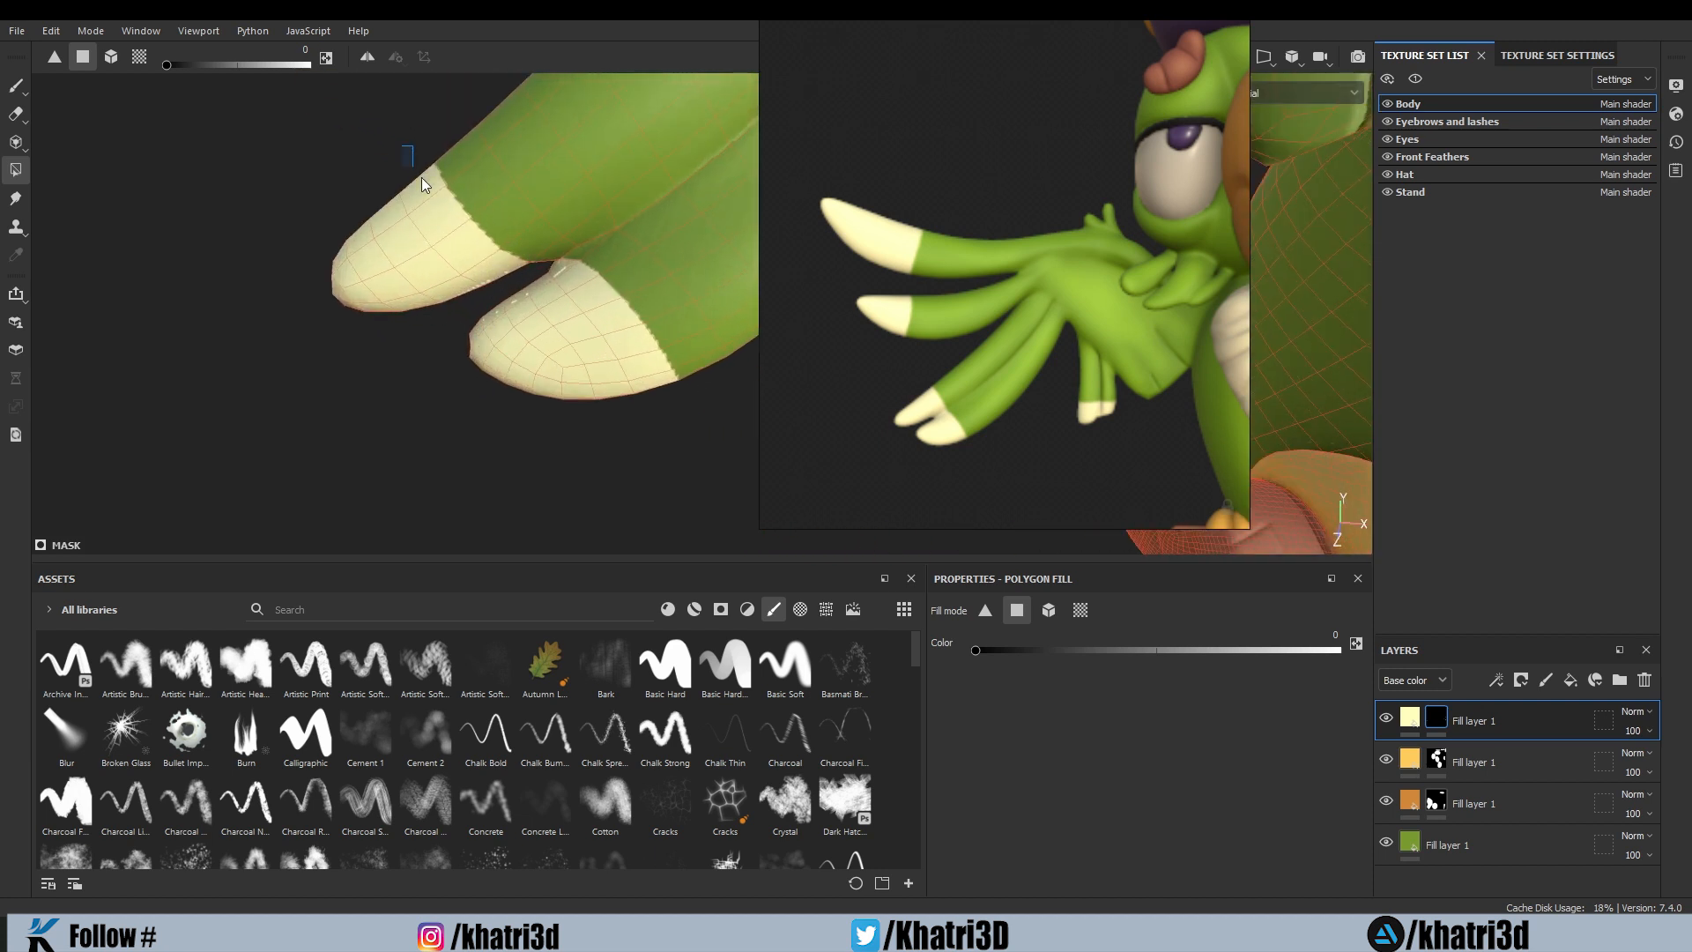
pyautogui.moveTo(442, 203); pyautogui.dragTo(478, 238)
pyautogui.press('x')
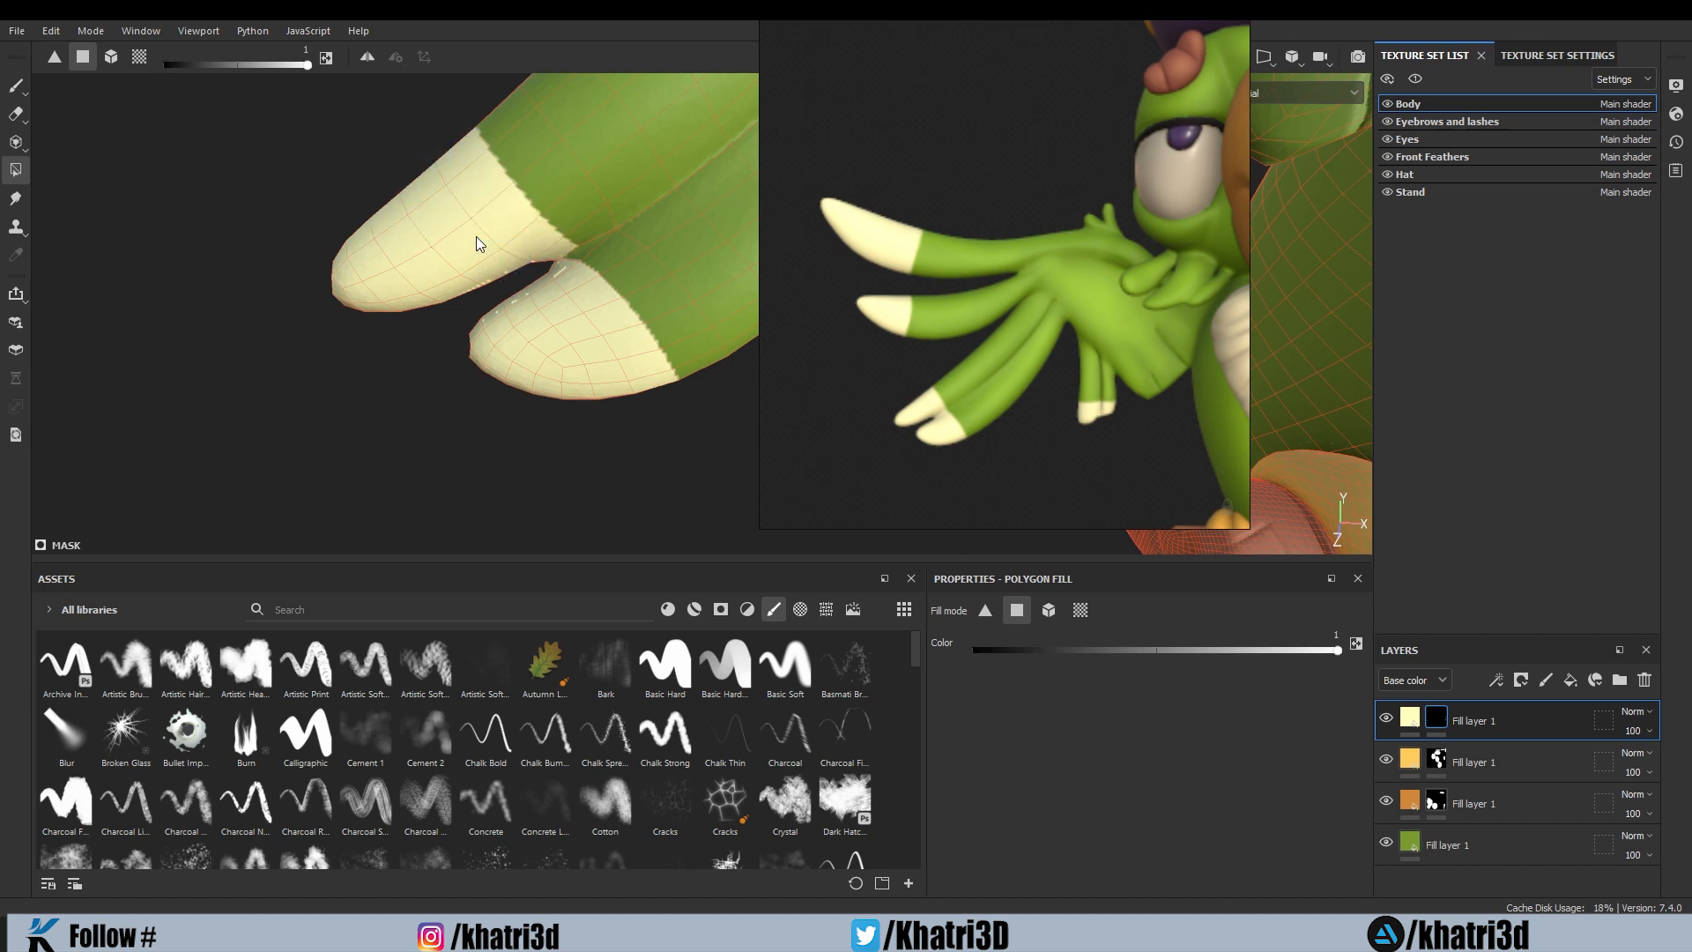
# Step: Try to fill the ends of the tail feathers below the perch in cream from the front
pyautogui.scroll(-10, 477, 238)
pyautogui.keyDown('alt'); pyautogui.moveTo(520, 313); pyautogui.dragTo(398, 400, button='middle'); pyautogui.keyUp('alt')
pyautogui.scroll(-4, 399, 400)
pyautogui.keyDown('alt'); pyautogui.moveTo(398, 400); pyautogui.dragTo(468, 366); pyautogui.keyUp('alt')
pyautogui.keyDown('alt'); pyautogui.moveTo(469, 368); pyautogui.dragTo(401, 419, button='middle'); pyautogui.keyUp('alt')
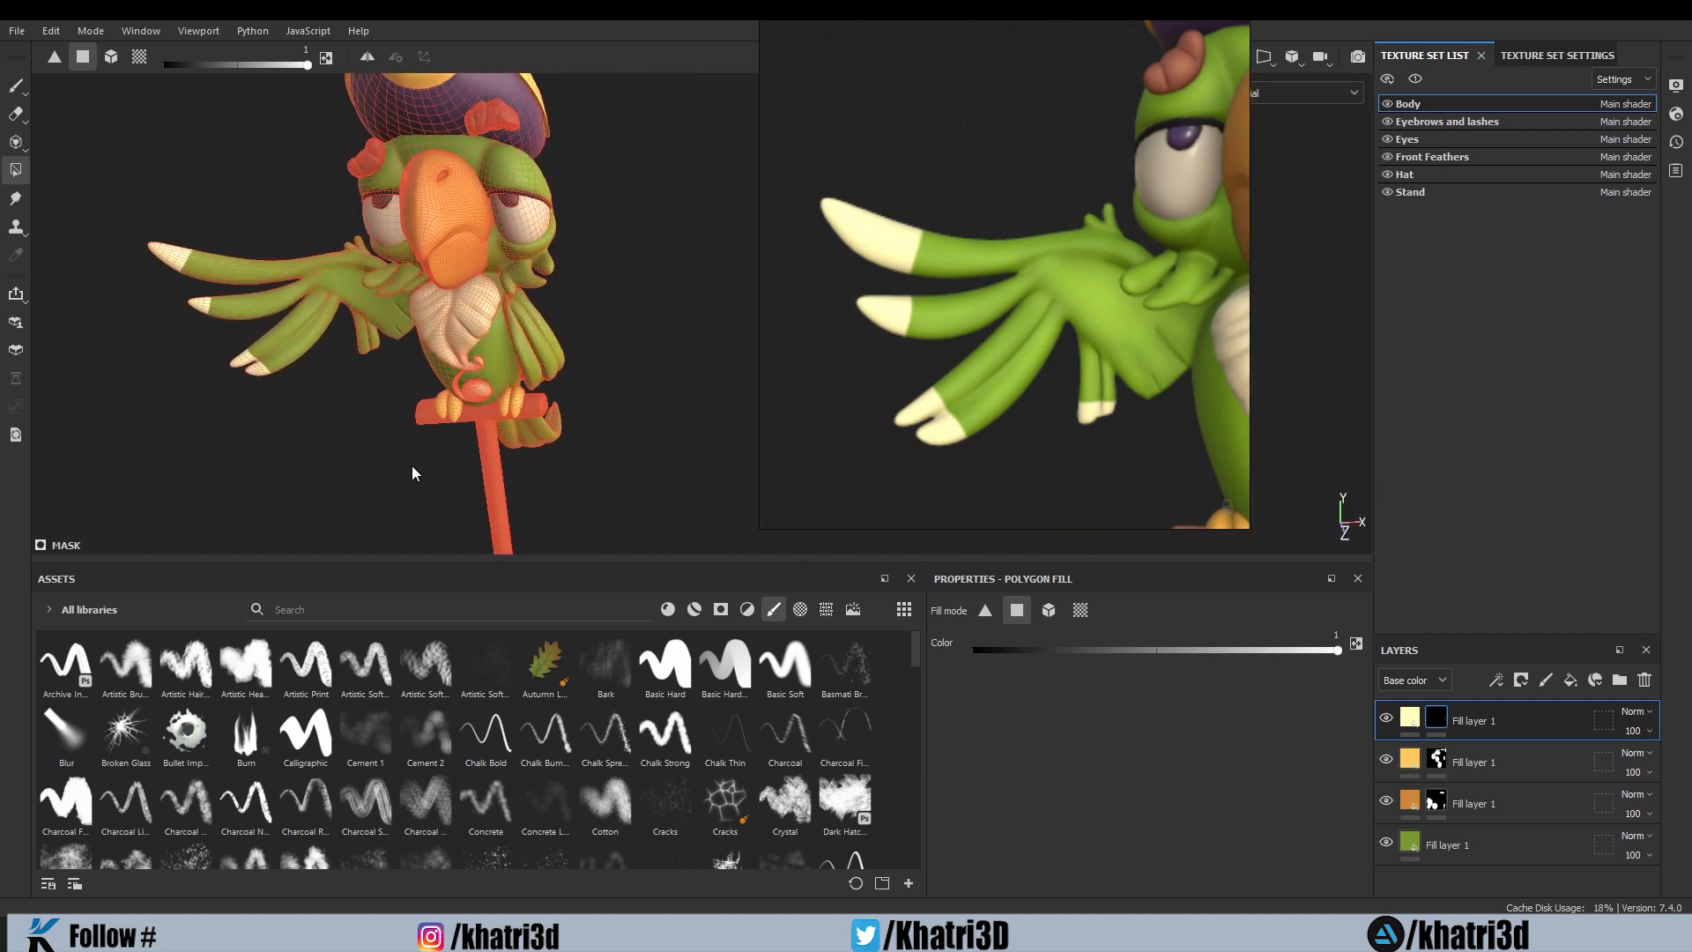
pyautogui.keyDown('alt'); pyautogui.moveTo(329, 509); pyautogui.dragTo(449, 493); pyautogui.keyUp('alt')
pyautogui.scroll(-5, 1066, 410)
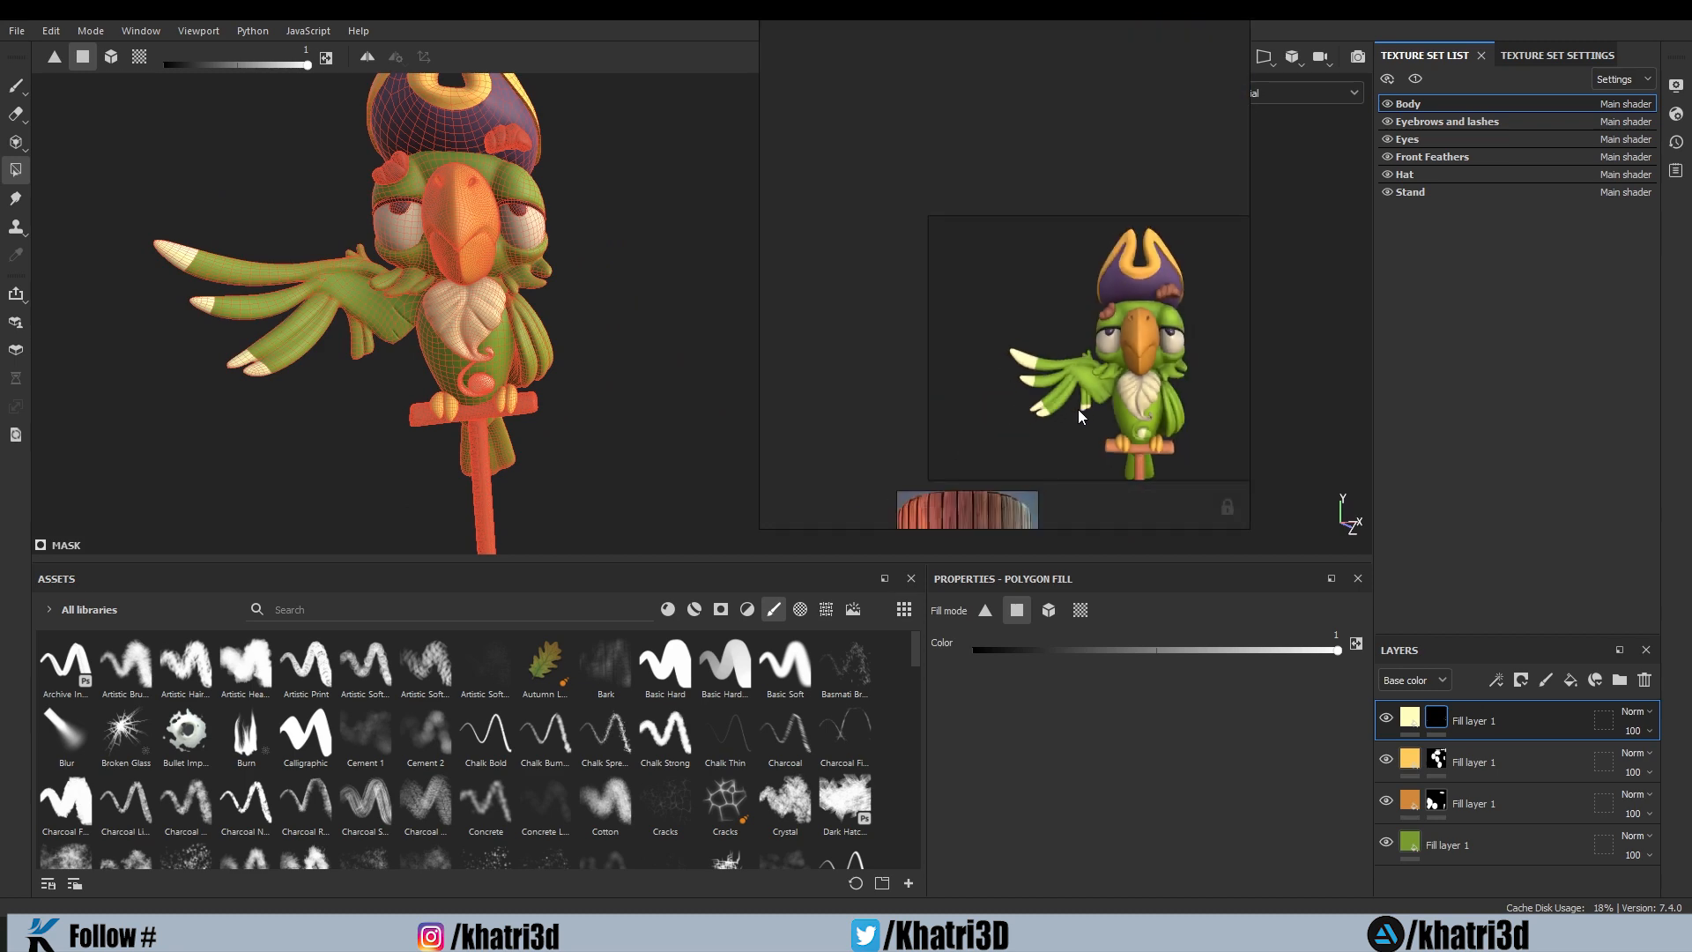
pyautogui.moveTo(638, 438); pyautogui.dragTo(453, 488)
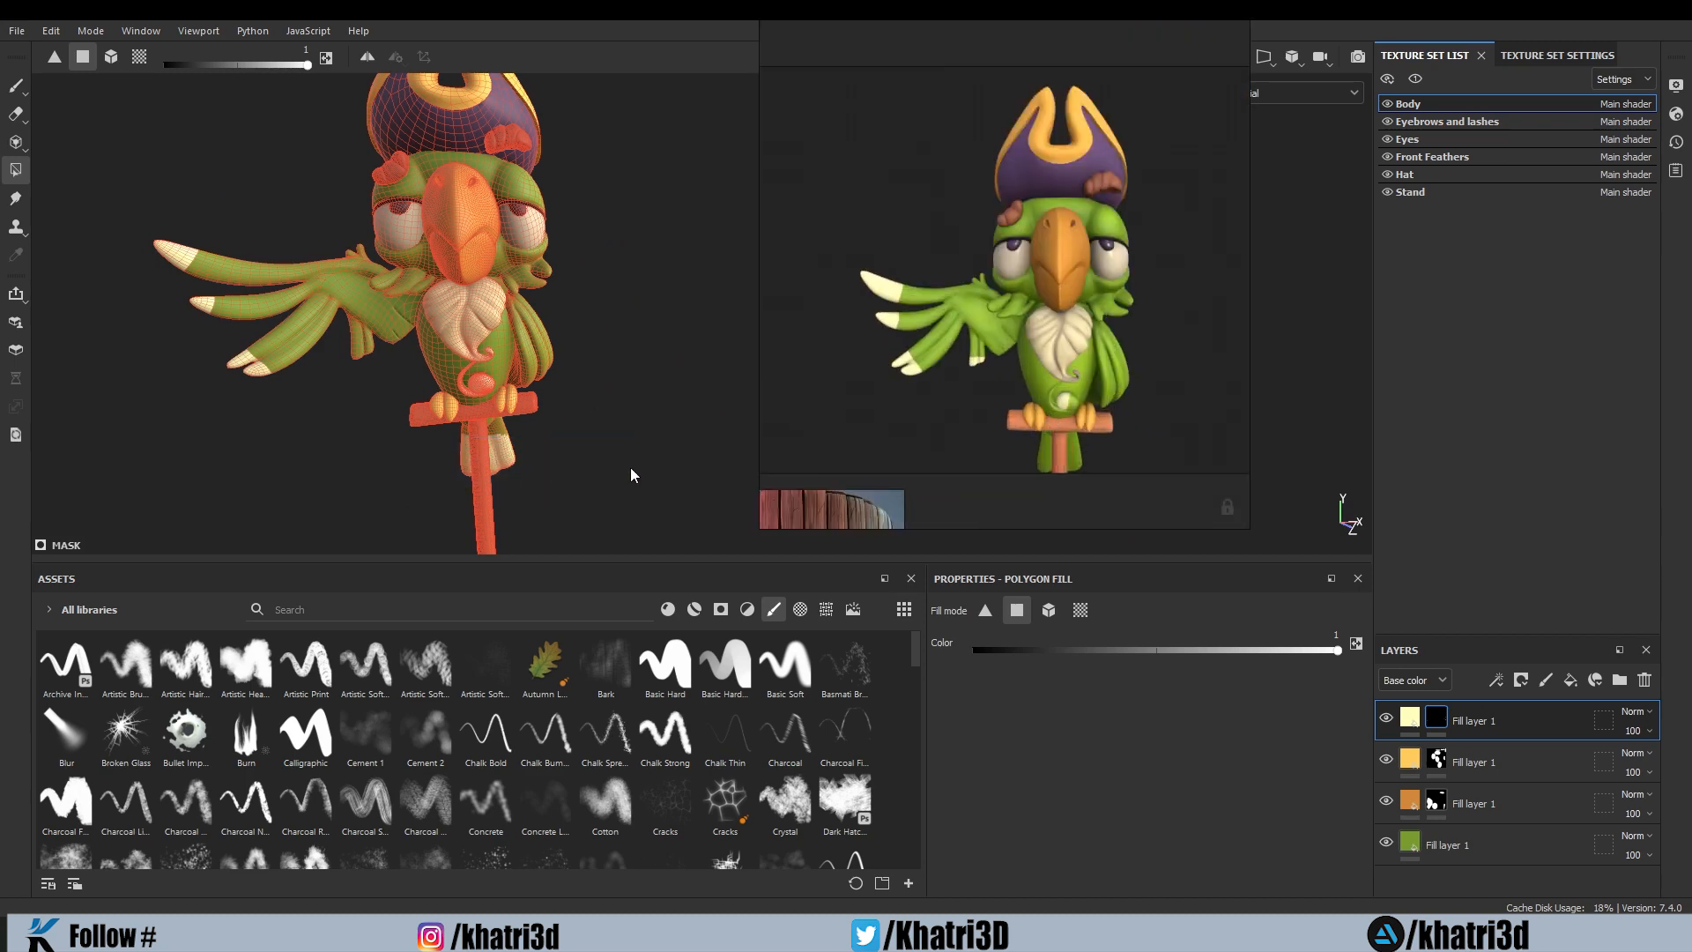
pyautogui.hotkey('ctrl', 'z')
# Step: Polygon-fill the tips of the three tail feathers in cream from a side view
pyautogui.keyDown('alt'); pyautogui.moveTo(678, 434); pyautogui.dragTo(596, 408); pyautogui.keyUp('alt')
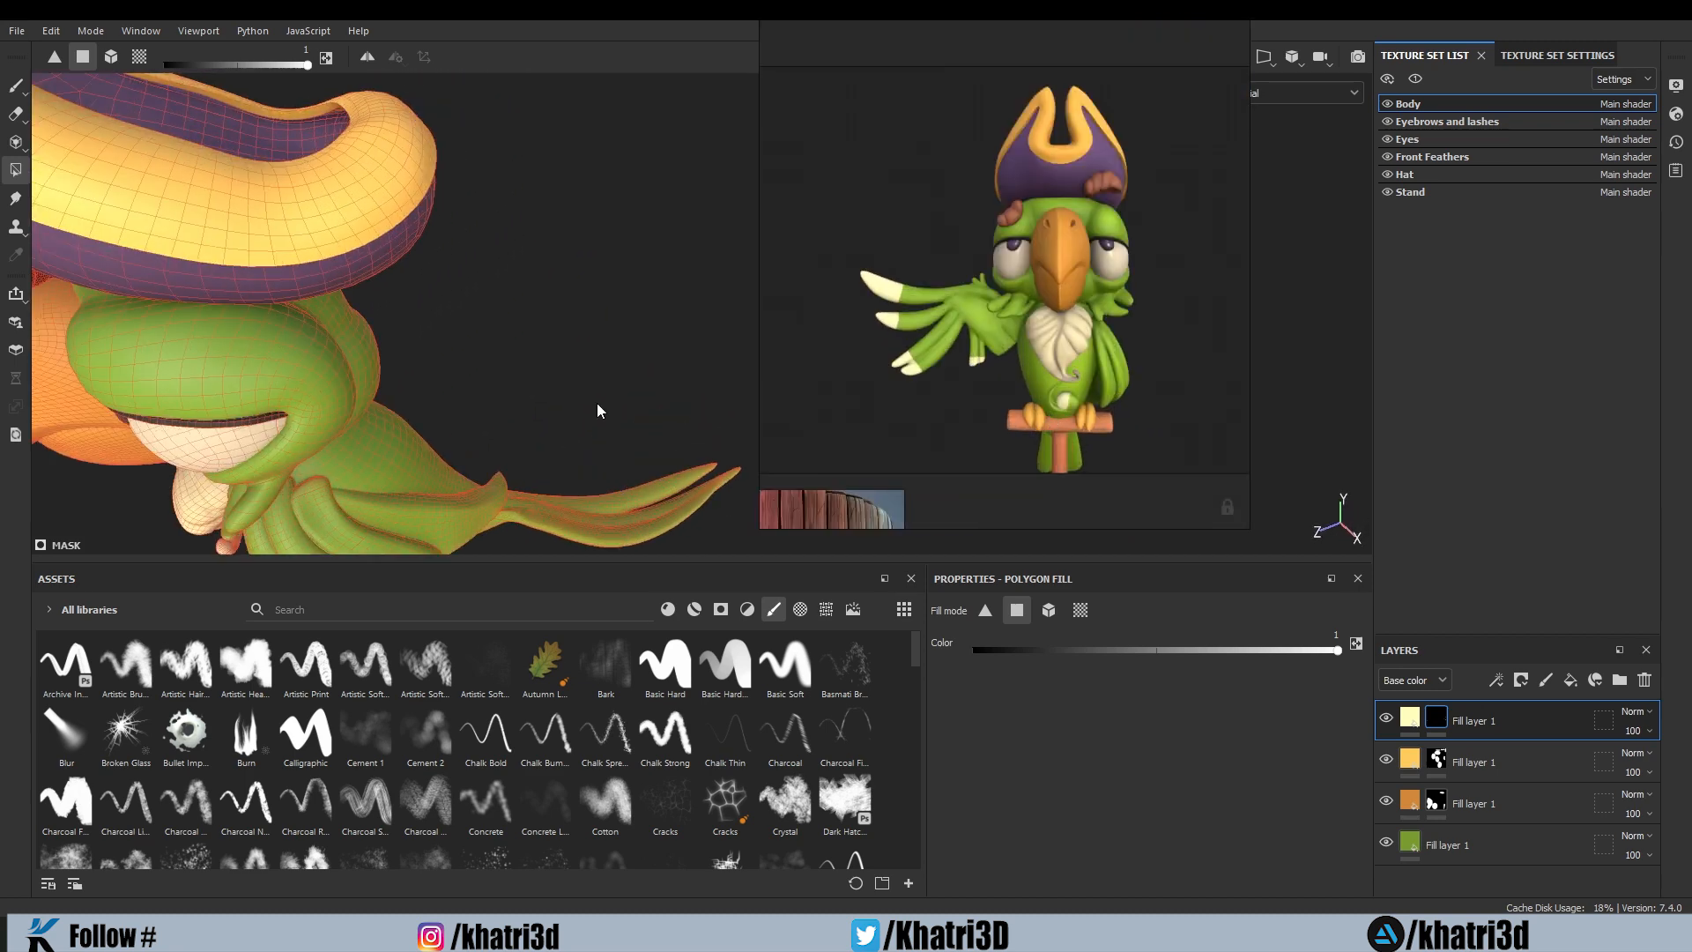
pyautogui.keyDown('alt'); pyautogui.moveTo(597, 408); pyautogui.dragTo(420, 265, button='middle'); pyautogui.keyUp('alt')
pyautogui.keyDown('alt'); pyautogui.moveTo(419, 269); pyautogui.dragTo(344, 449); pyautogui.keyUp('alt')
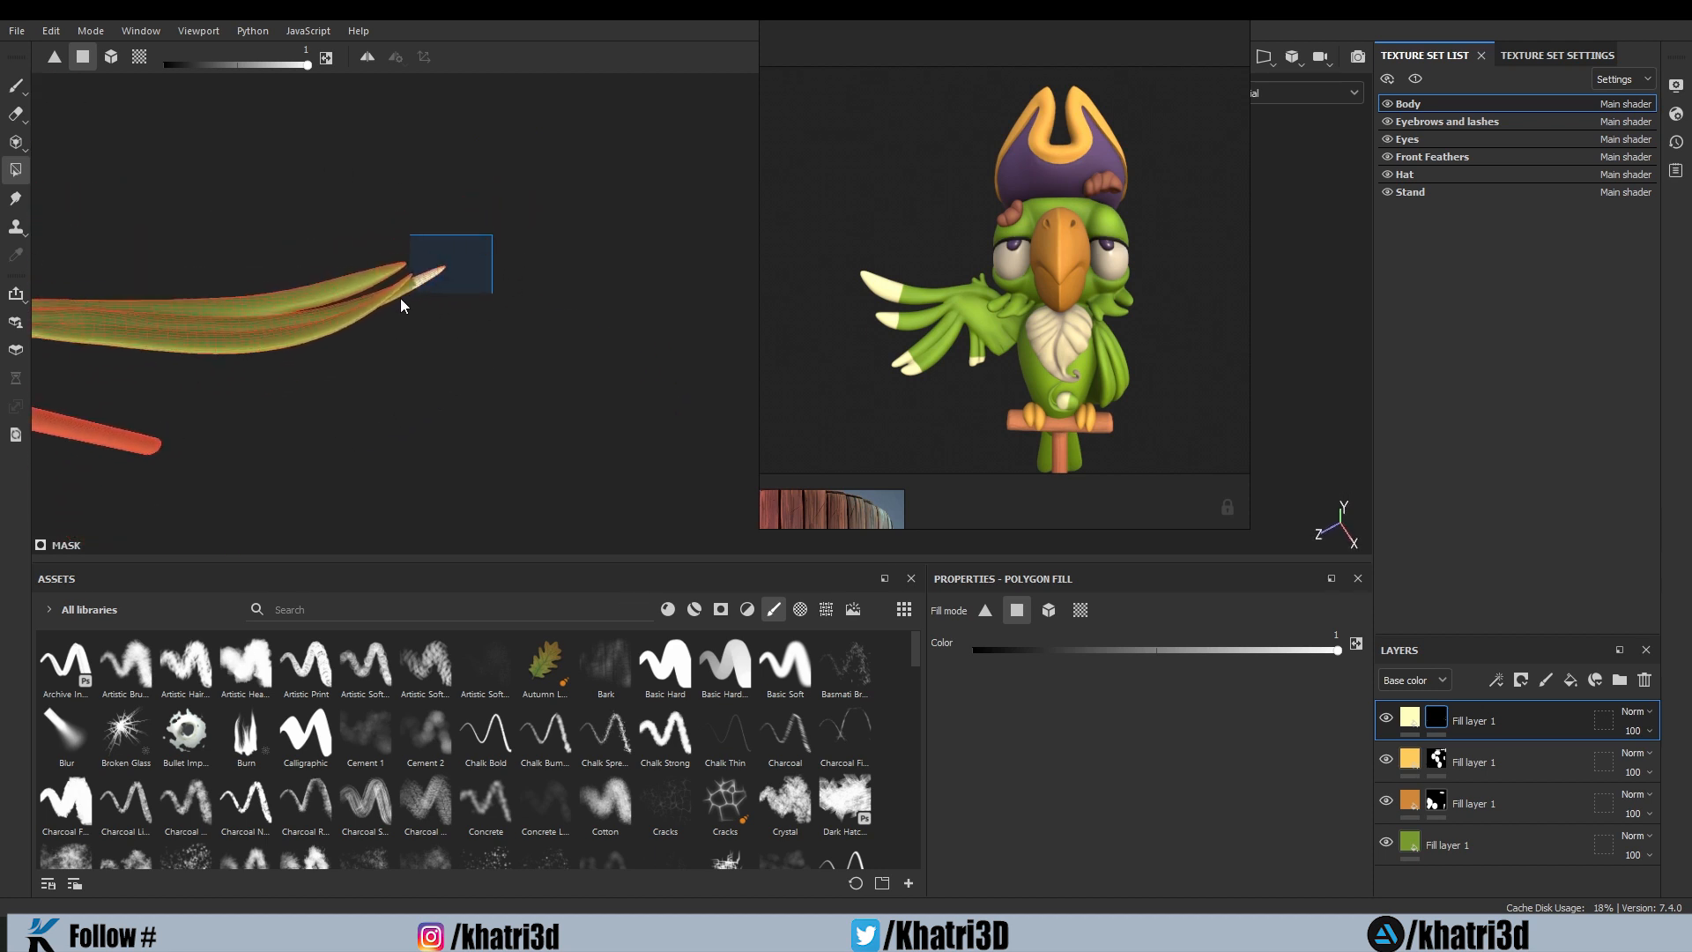
pyautogui.moveTo(385, 309); pyautogui.dragTo(372, 322)
pyautogui.keyDown('alt'); pyautogui.moveTo(372, 323); pyautogui.dragTo(83, 406); pyautogui.keyUp('alt')
pyautogui.keyDown('alt'); pyautogui.moveTo(530, 245); pyautogui.dragTo(722, 324); pyautogui.keyUp('alt')
pyautogui.keyDown('alt'); pyautogui.moveTo(581, 325); pyautogui.dragTo(366, 308); pyautogui.keyUp('alt')
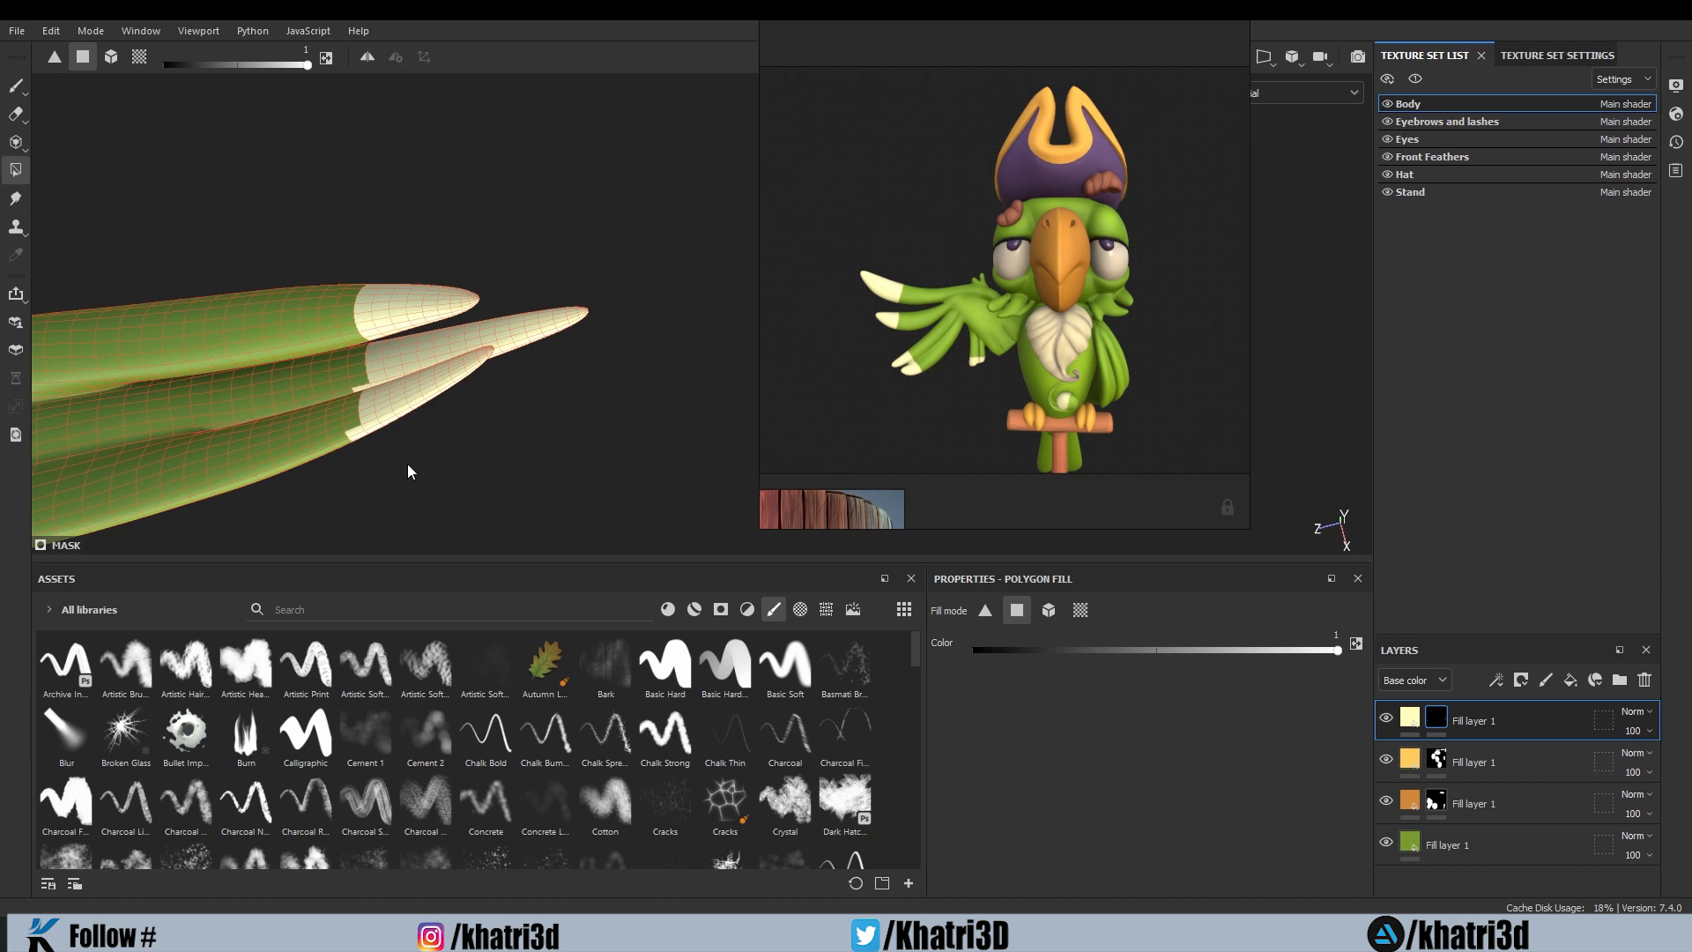
pyautogui.keyDown('alt'); pyautogui.moveTo(408, 468); pyautogui.dragTo(687, 404); pyautogui.keyUp('alt')
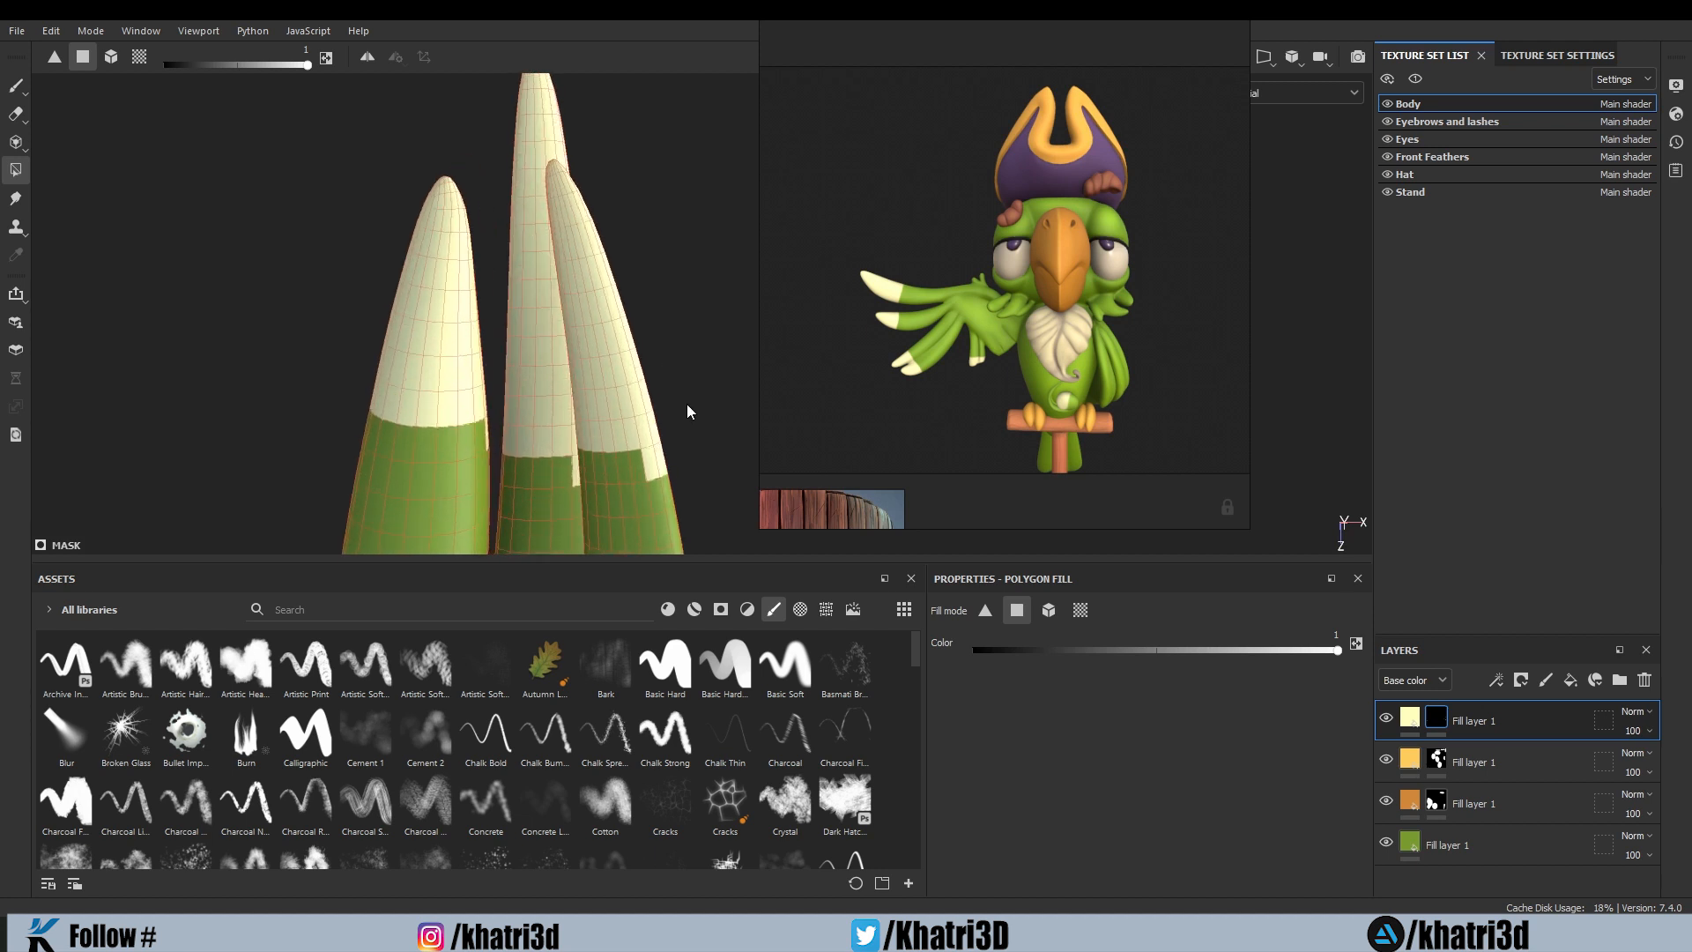
# Step: Remove the stray cream polygons along the edges and undersides of the tail feather tips with fill value 0
pyautogui.press('x')
pyautogui.scroll(-3, 573, 485)
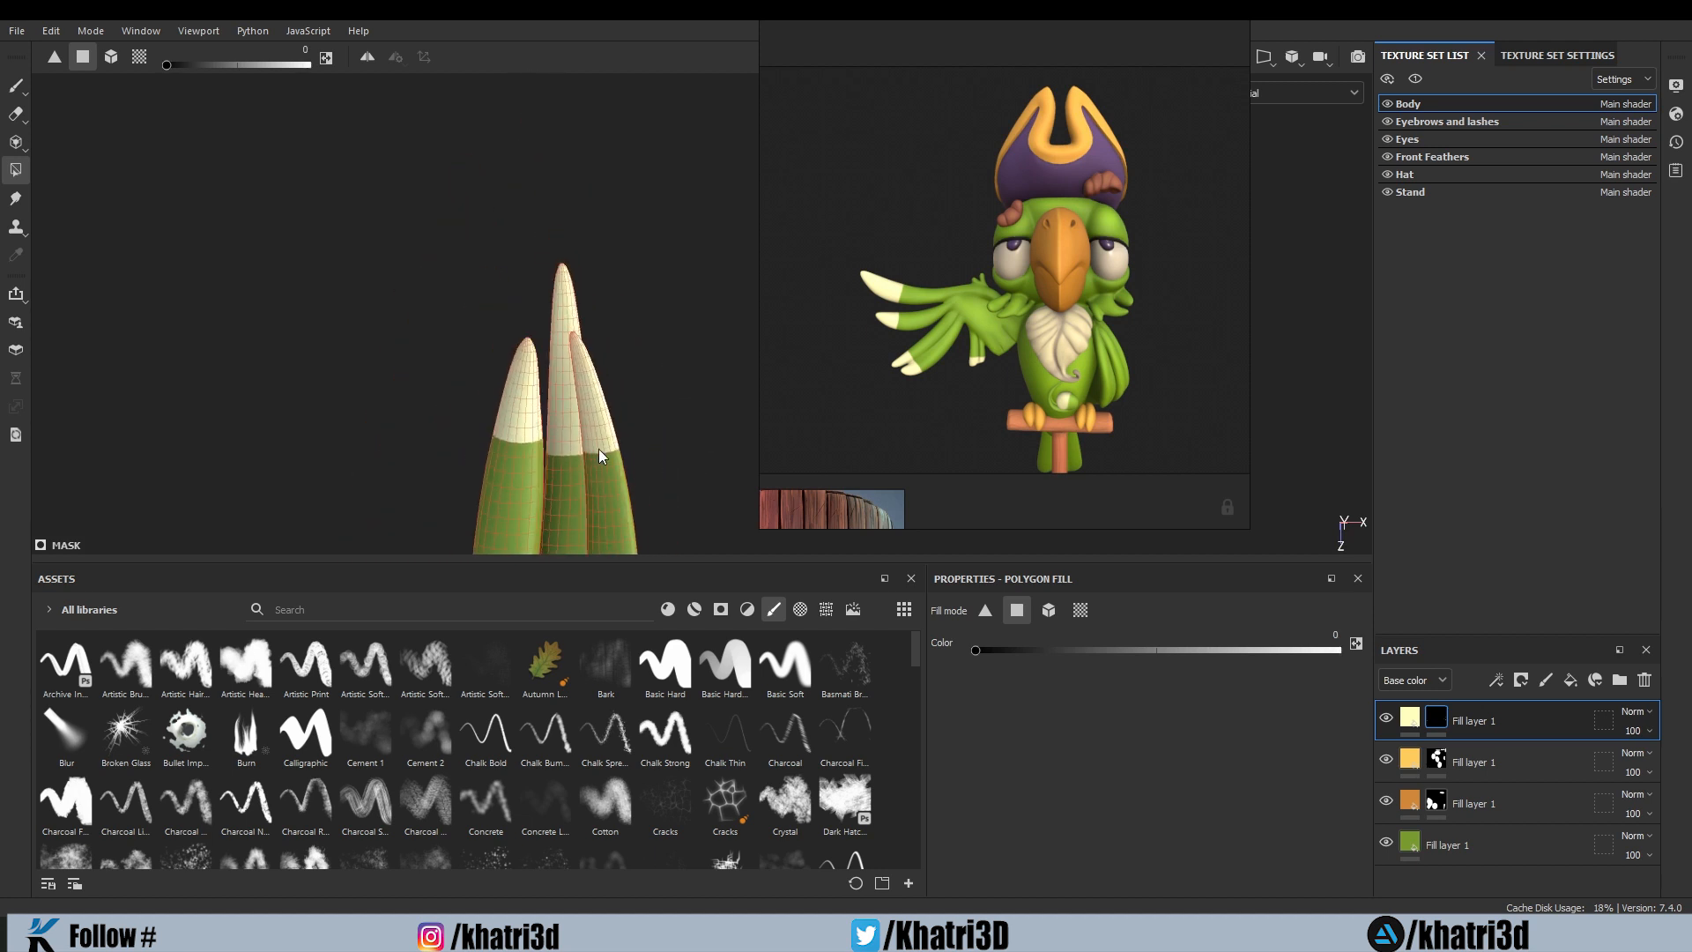
pyautogui.keyDown('alt'); pyautogui.moveTo(600, 448); pyautogui.dragTo(571, 384); pyautogui.keyUp('alt')
pyautogui.keyDown('alt'); pyautogui.moveTo(676, 489); pyautogui.dragTo(624, 383); pyautogui.keyUp('alt')
pyautogui.scroll(3, 627, 385)
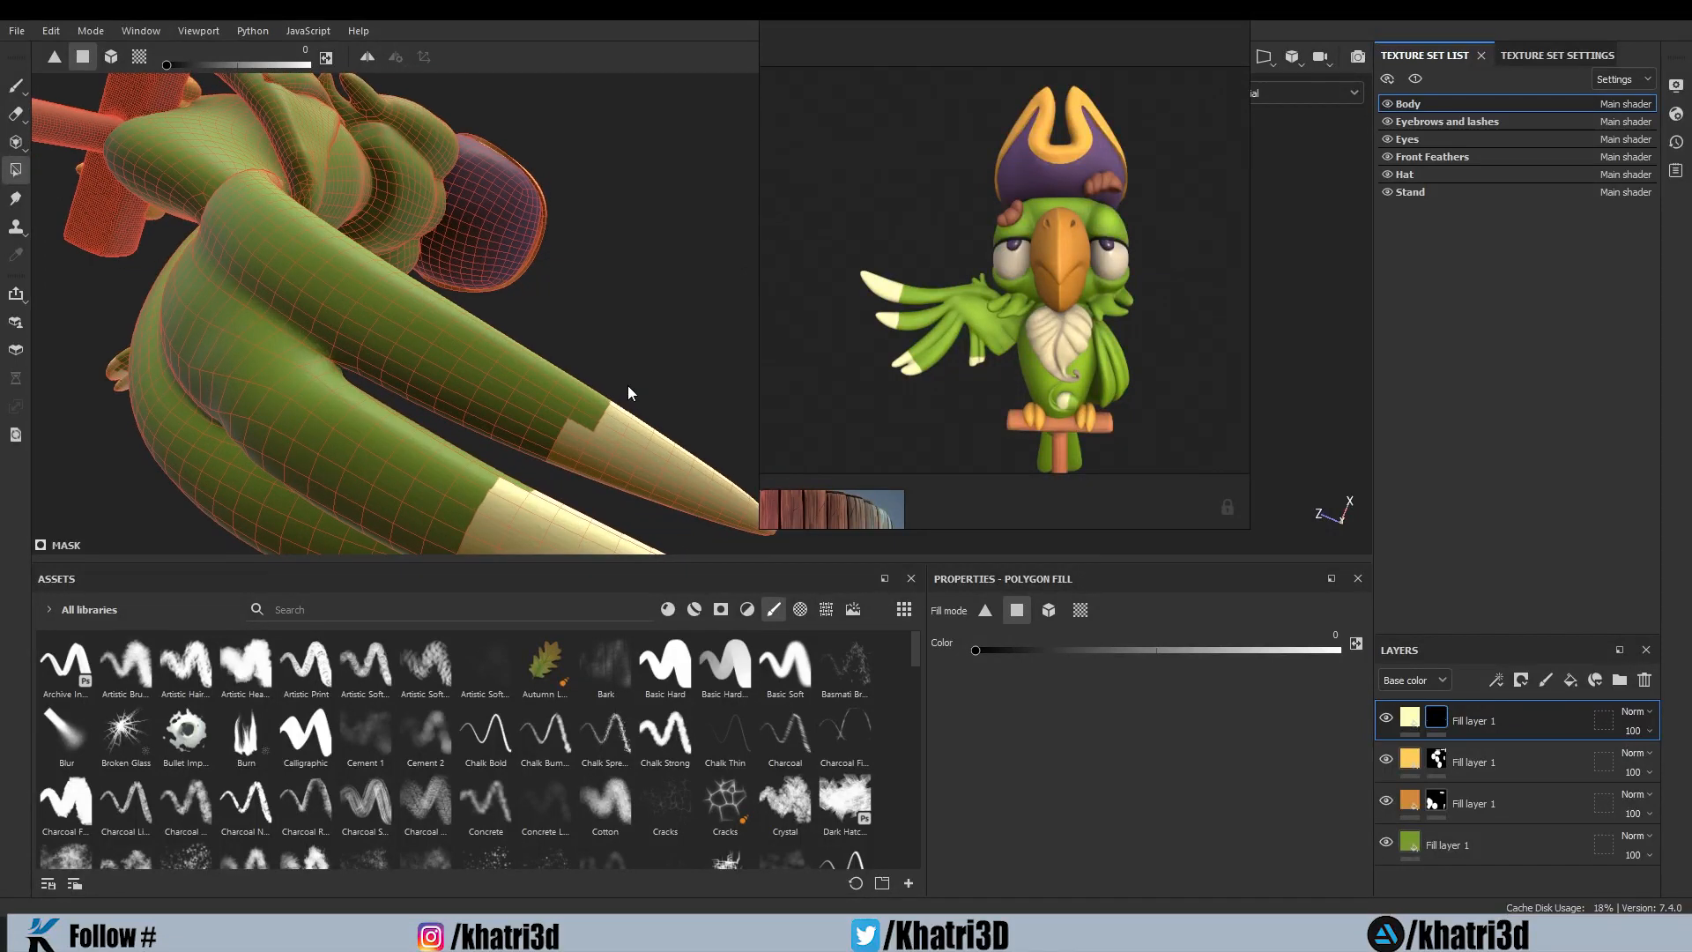
pyautogui.keyDown('alt'); pyautogui.moveTo(628, 386); pyautogui.dragTo(663, 257, button='middle'); pyautogui.keyUp('alt')
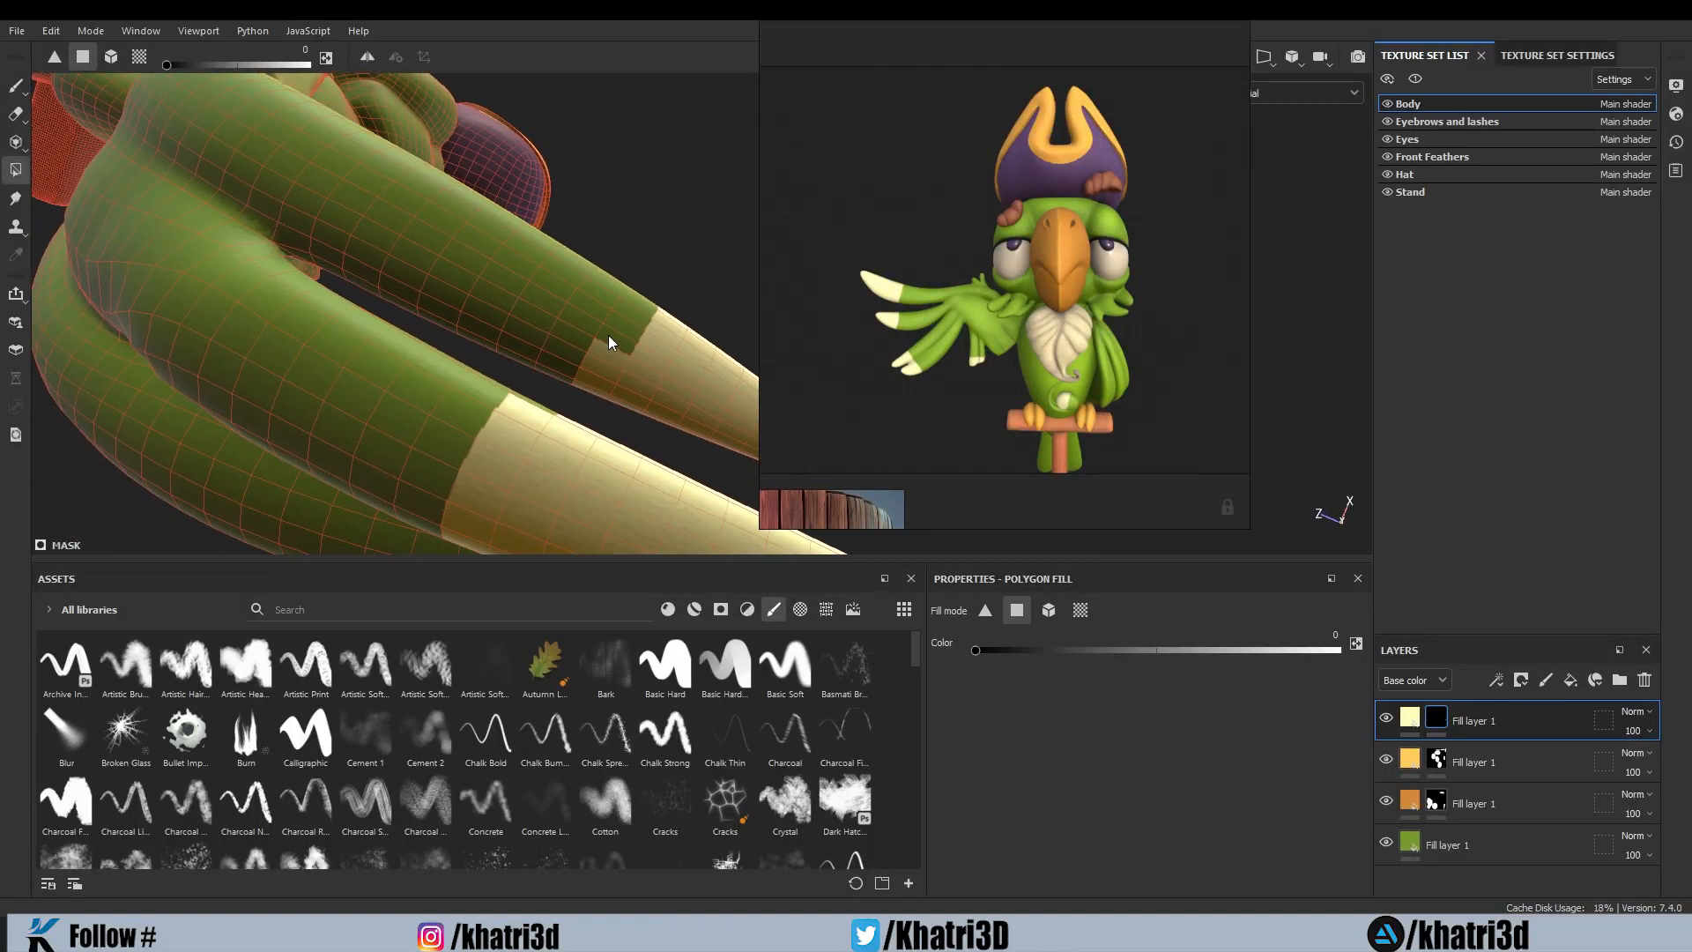
# Step: Switch to the Paint tool, frame the whole parrot and examine its feather tips, face, belly and feet from the front
pyautogui.press('1')
pyautogui.press('f')
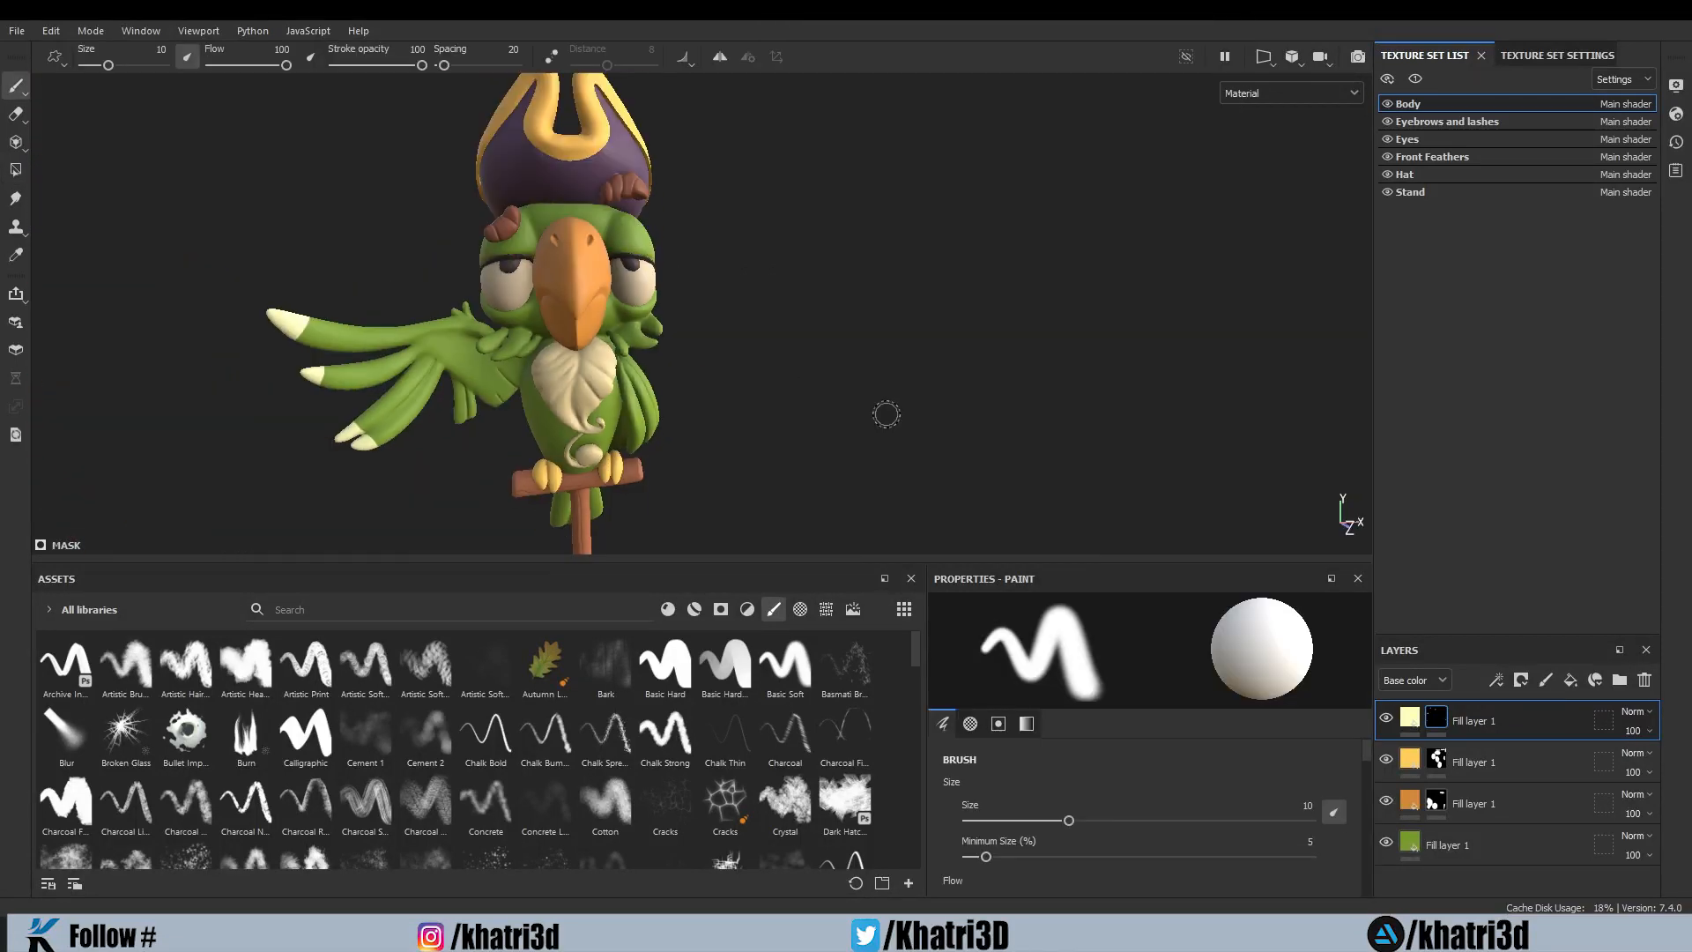
pyautogui.keyDown('alt'); pyautogui.moveTo(812, 412); pyautogui.dragTo(883, 405); pyautogui.keyUp('alt')
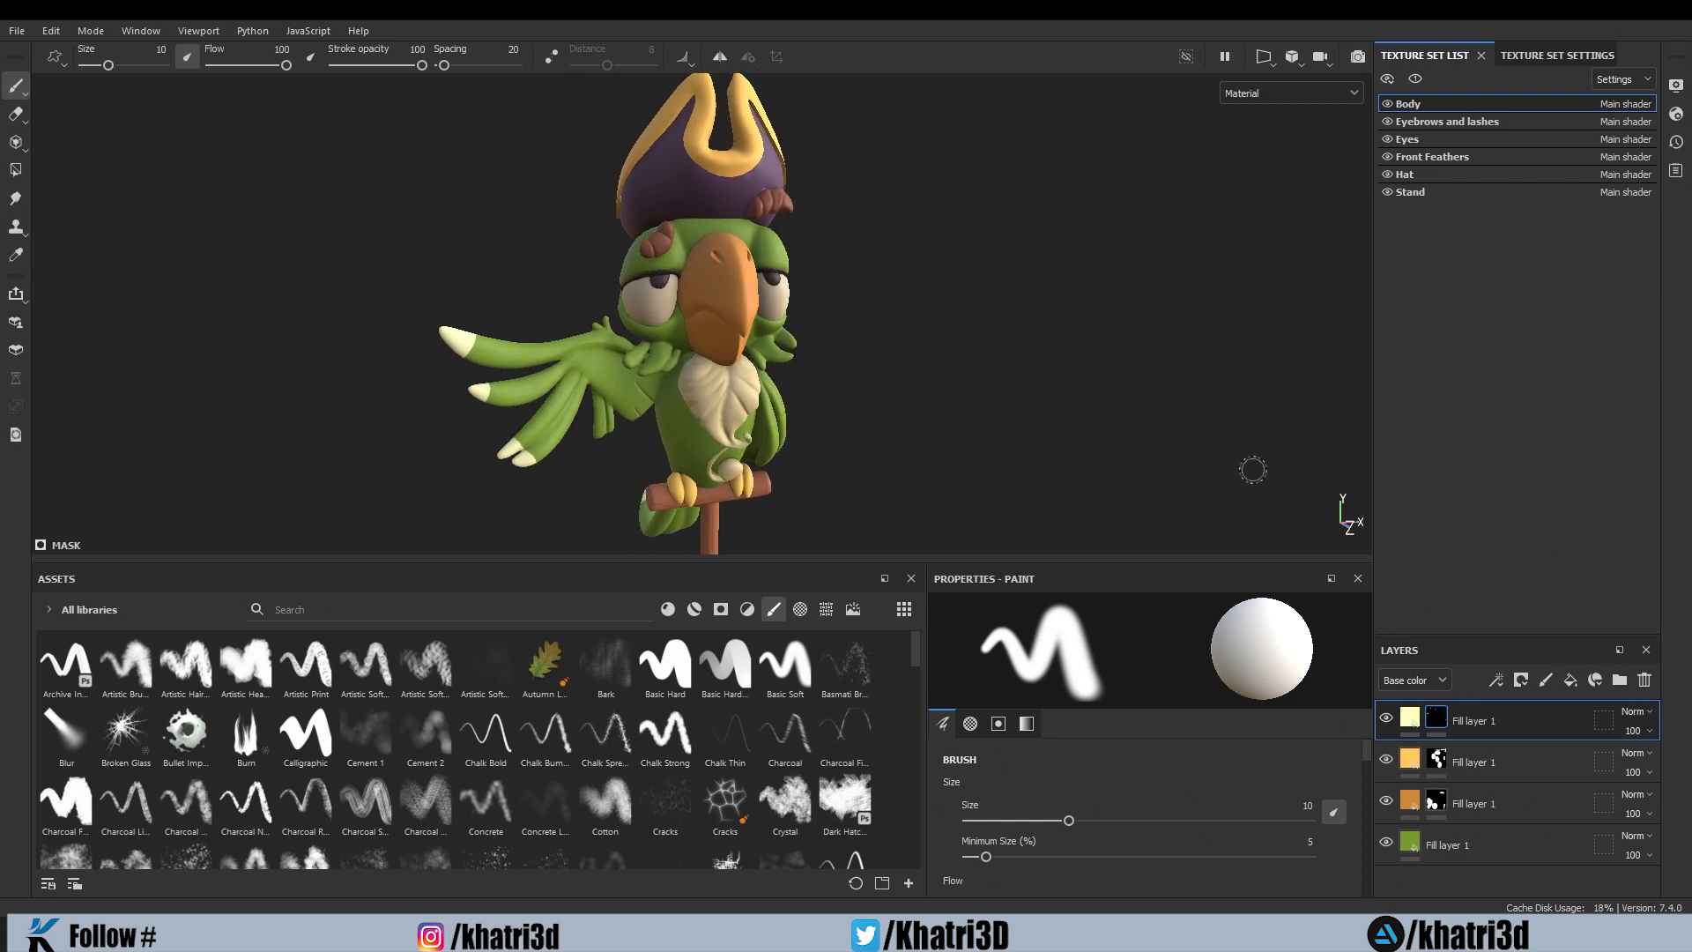
pyautogui.keyDown('alt'); pyautogui.moveTo(1049, 373); pyautogui.dragTo(973, 367); pyautogui.keyUp('alt')
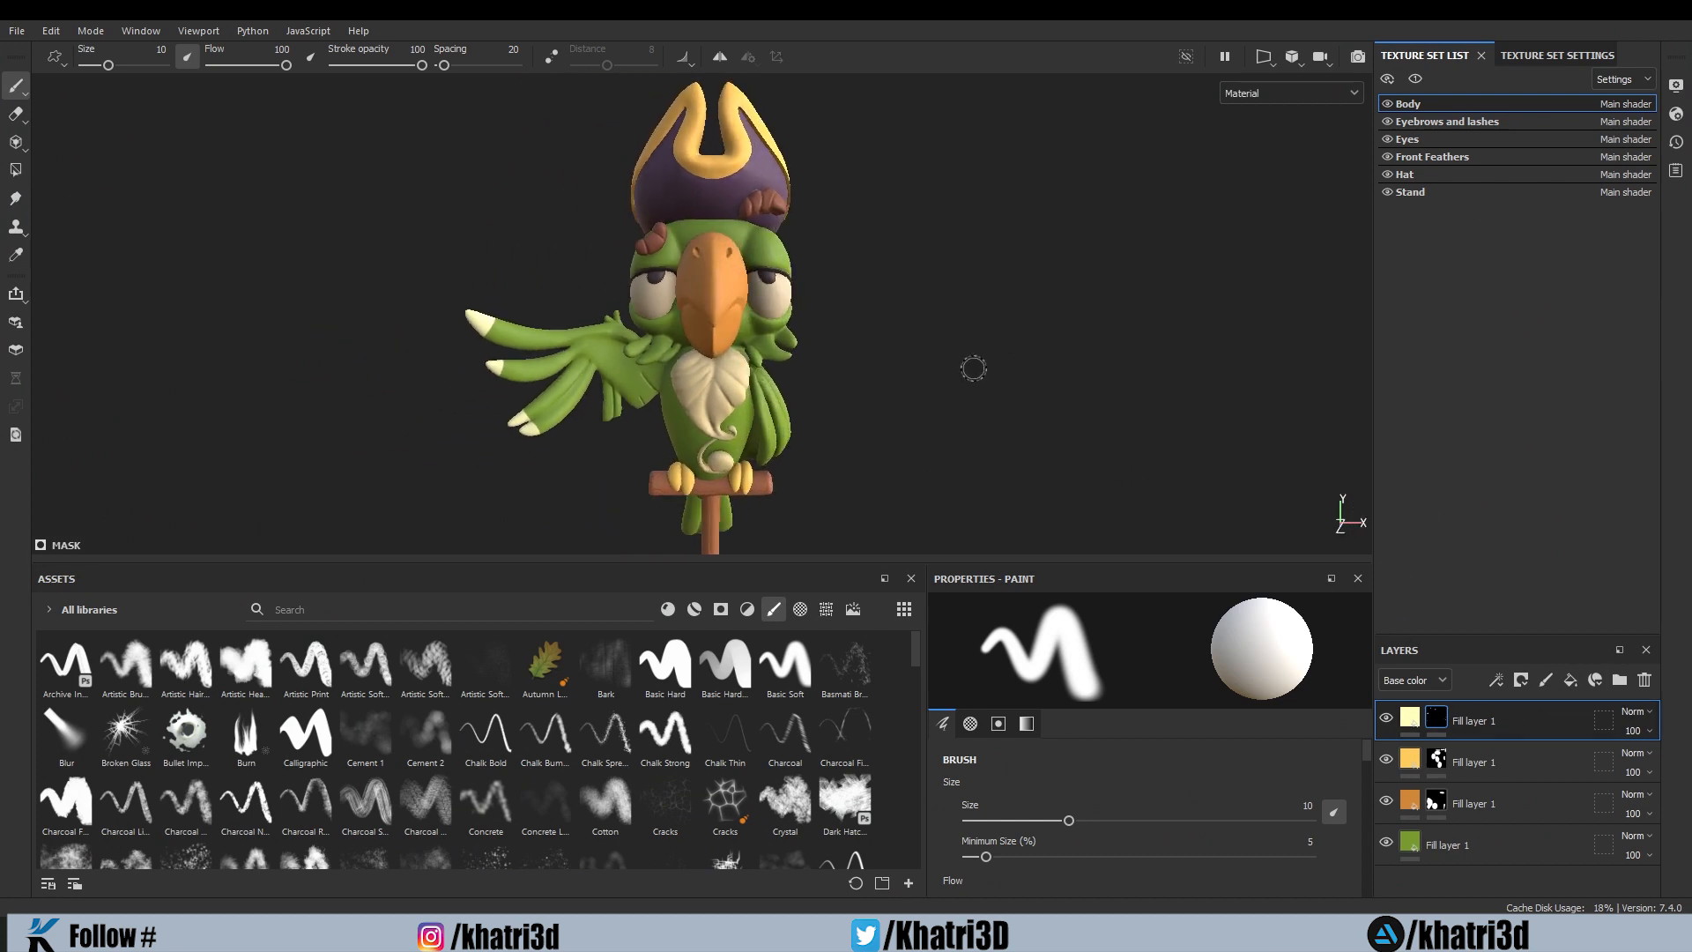
pyautogui.scroll(4, 931, 397)
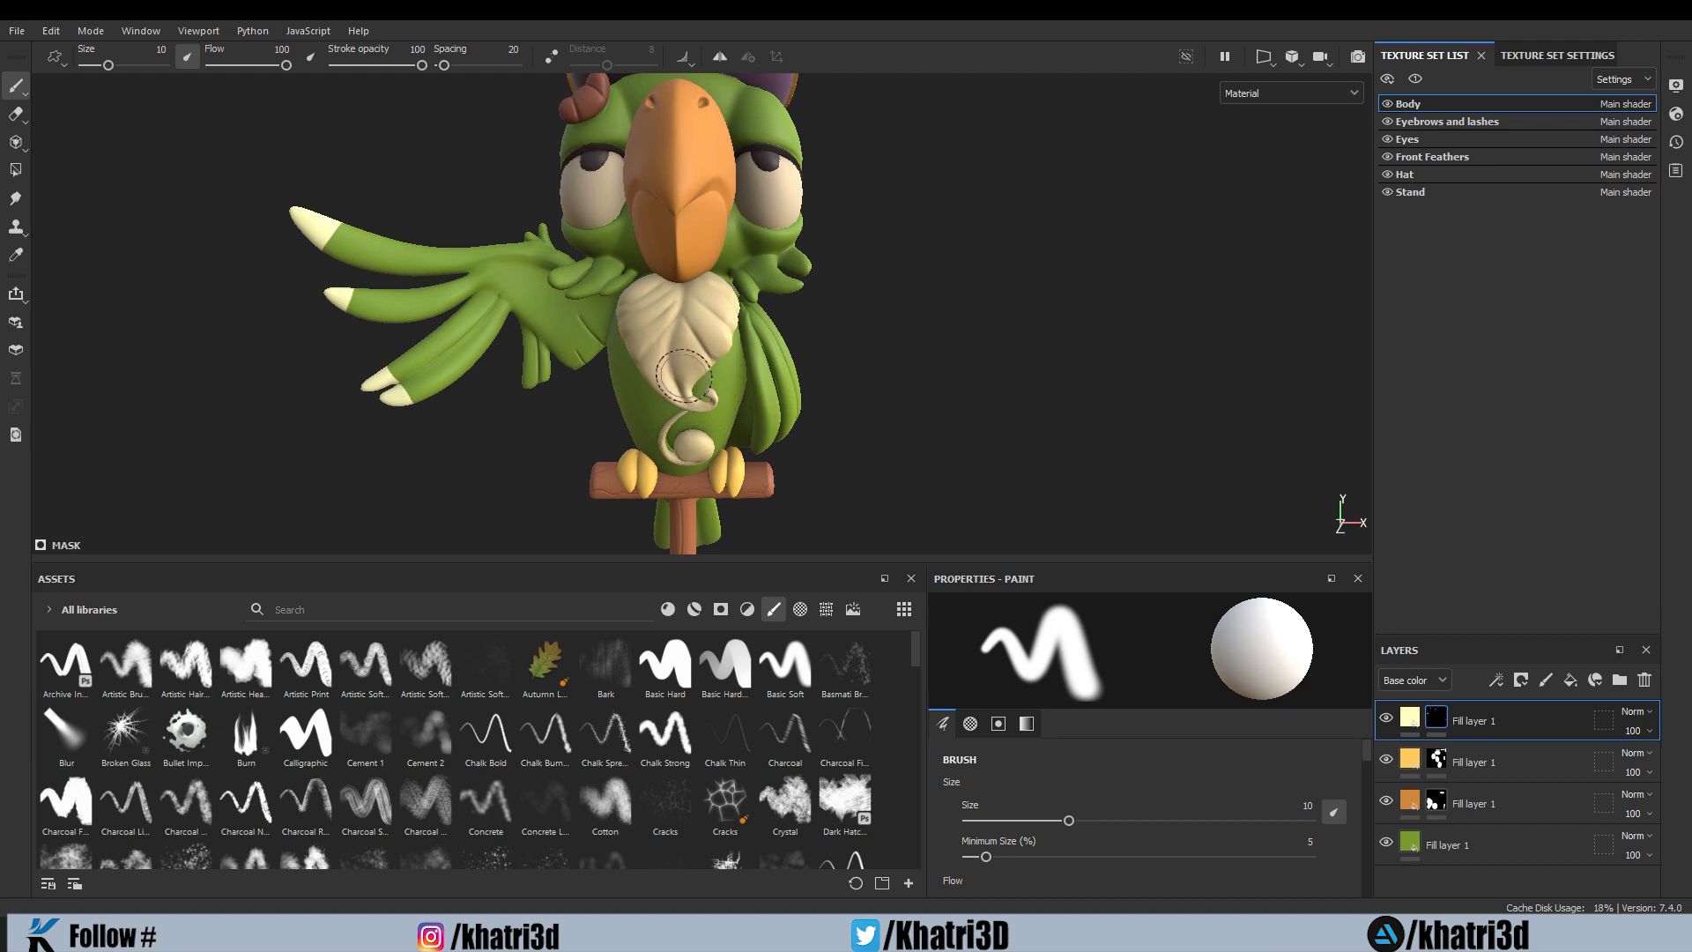
pyautogui.scroll(4, 709, 383)
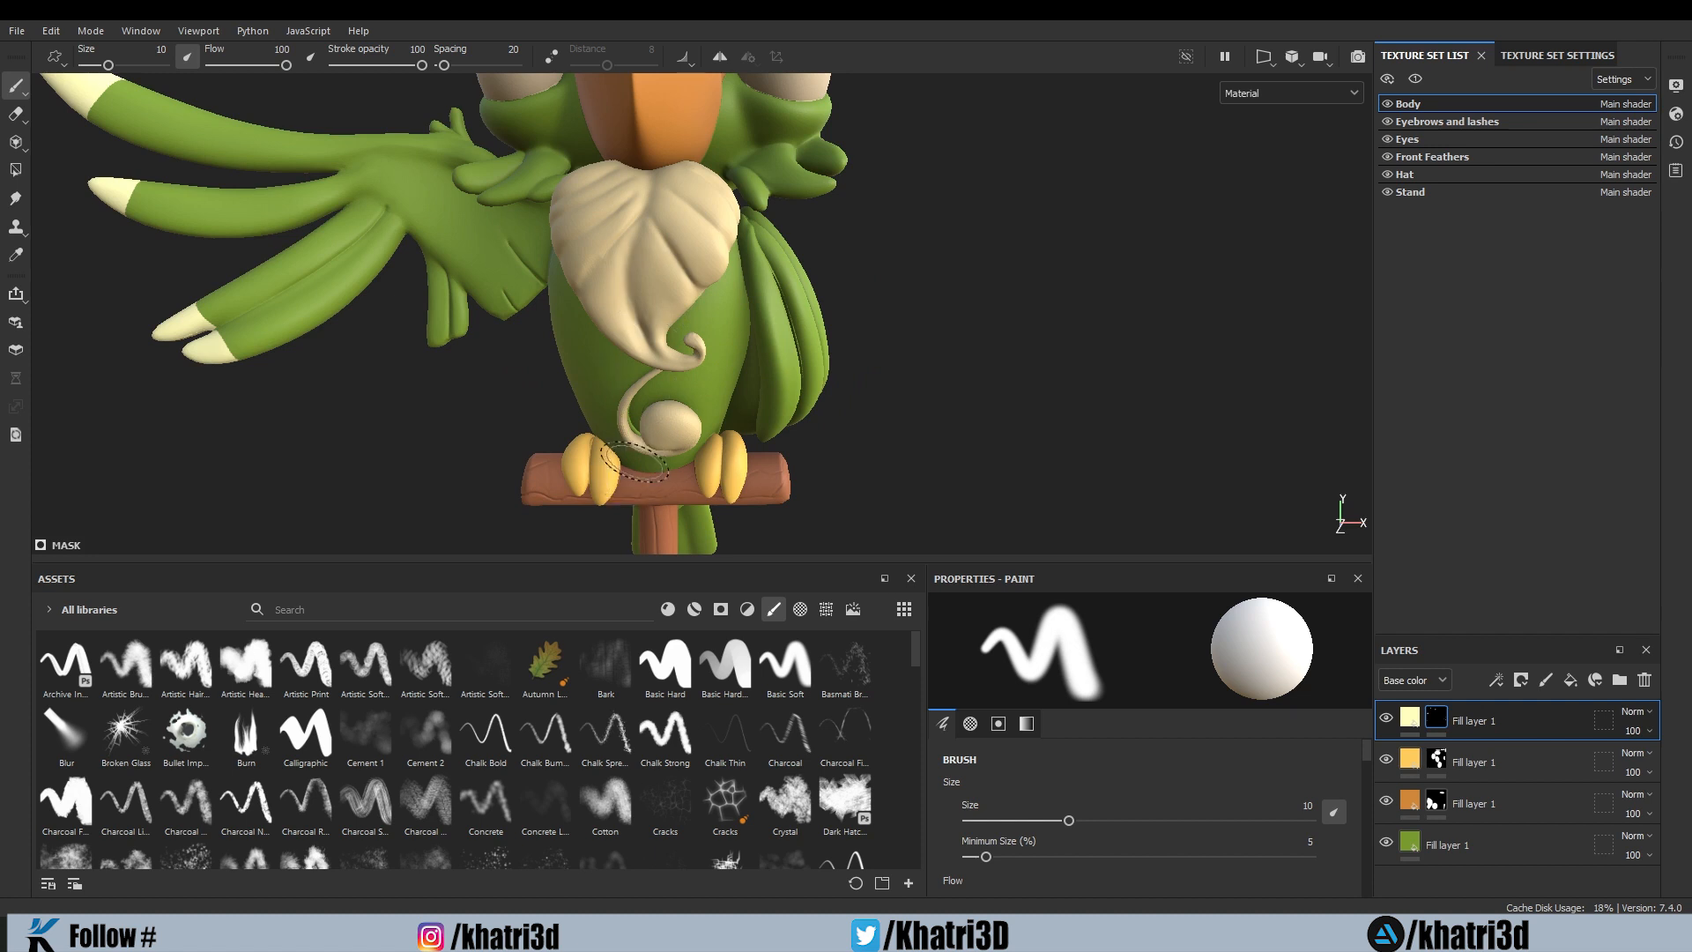
pyautogui.scroll(-4, 634, 460)
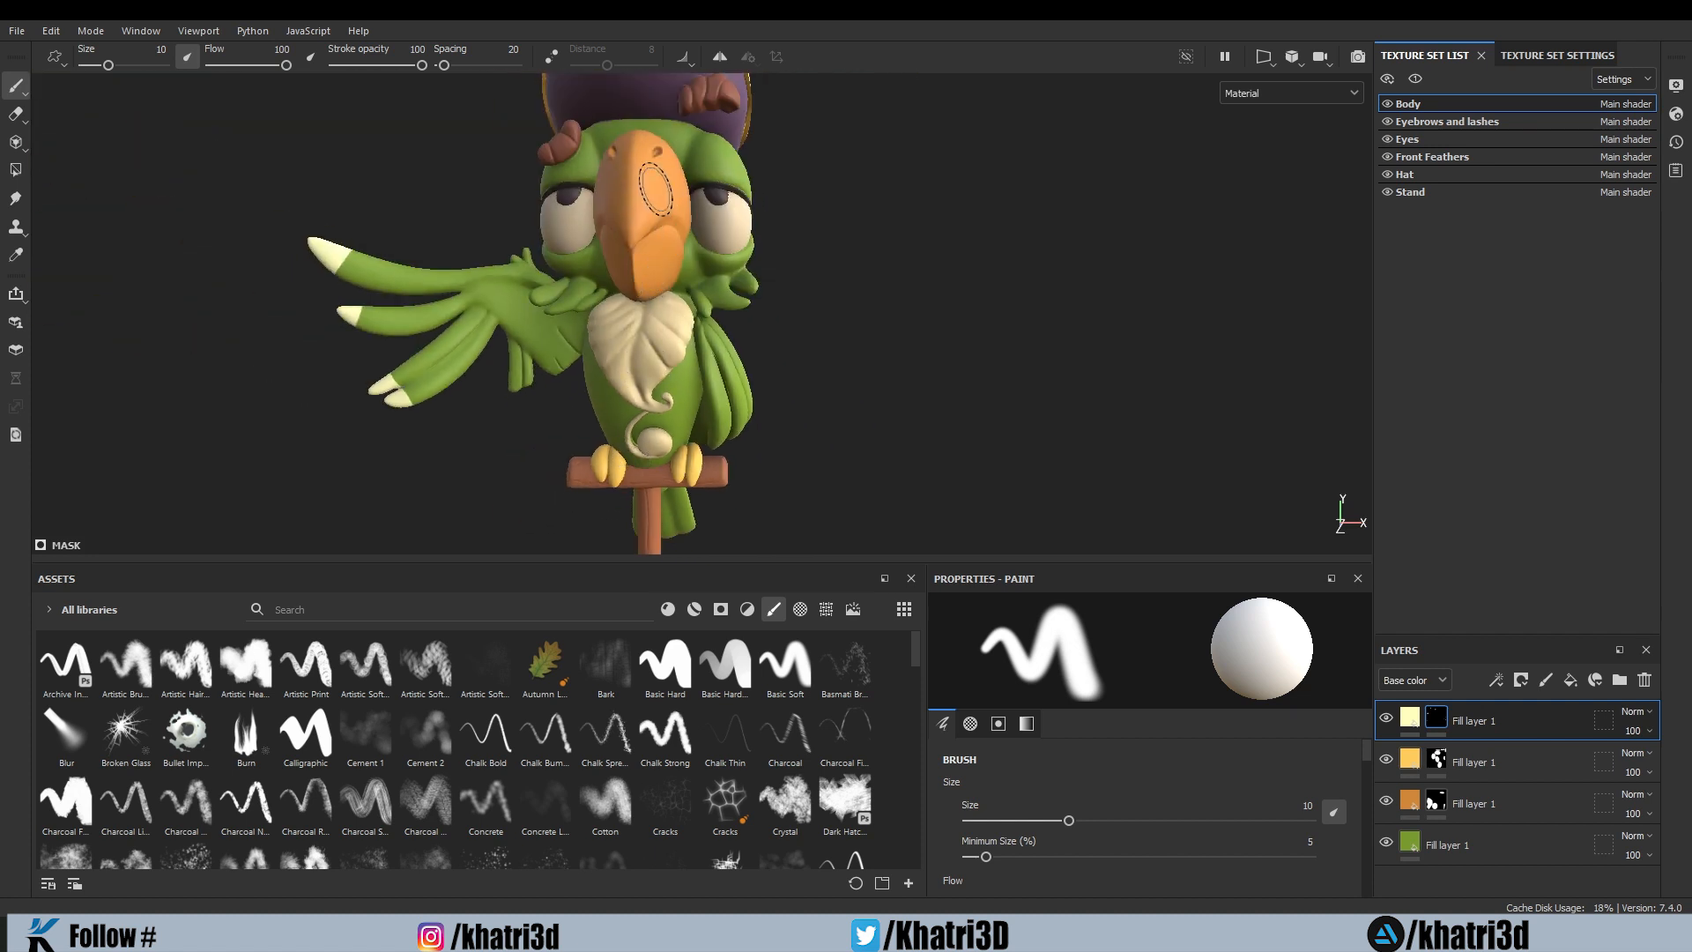
pyautogui.scroll(4, 661, 227)
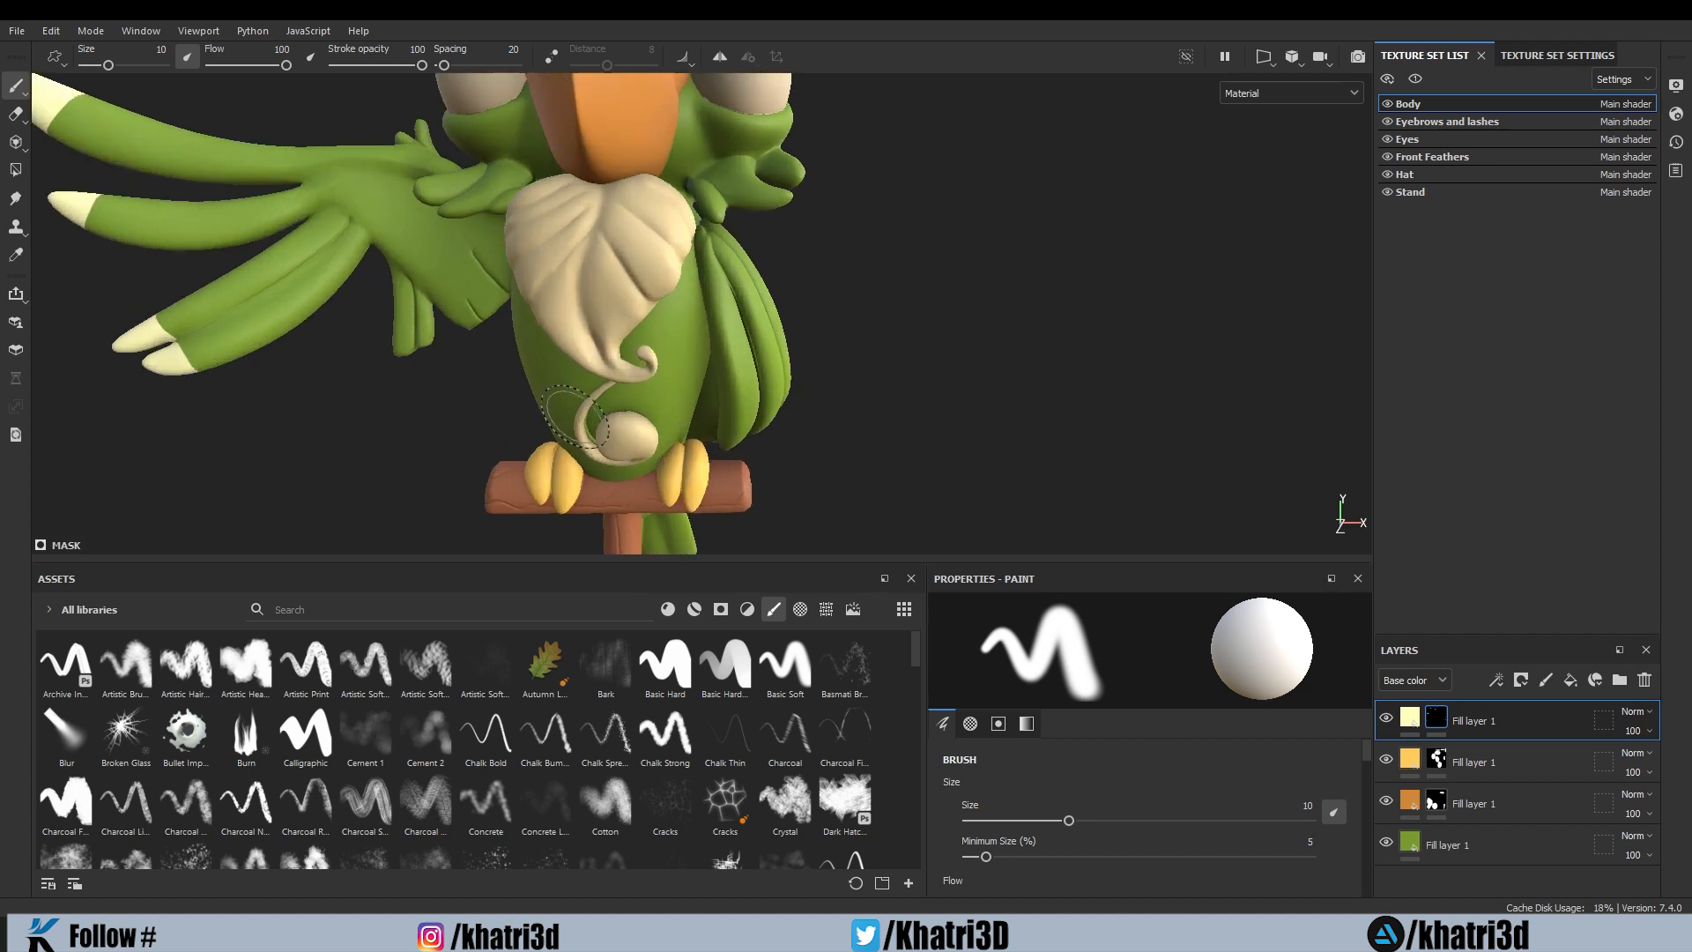
pyautogui.scroll(-2, 544, 476)
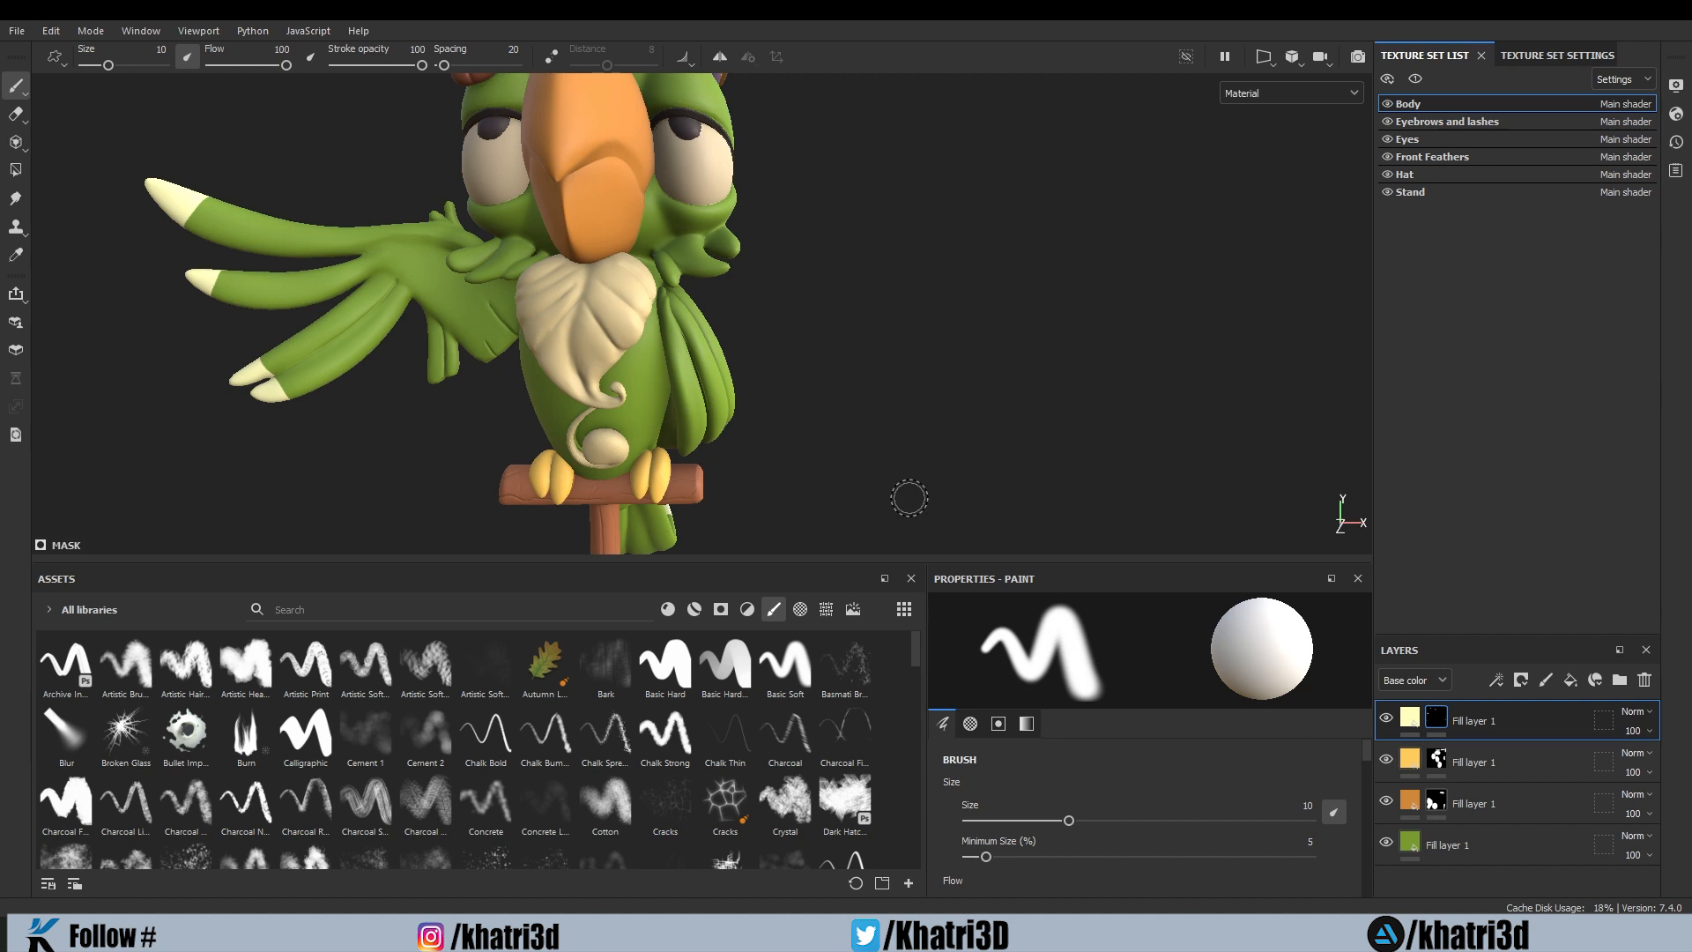
# Step: Copy the green base fill layer and paste it above the cream layer
pyautogui.click(1449, 844)
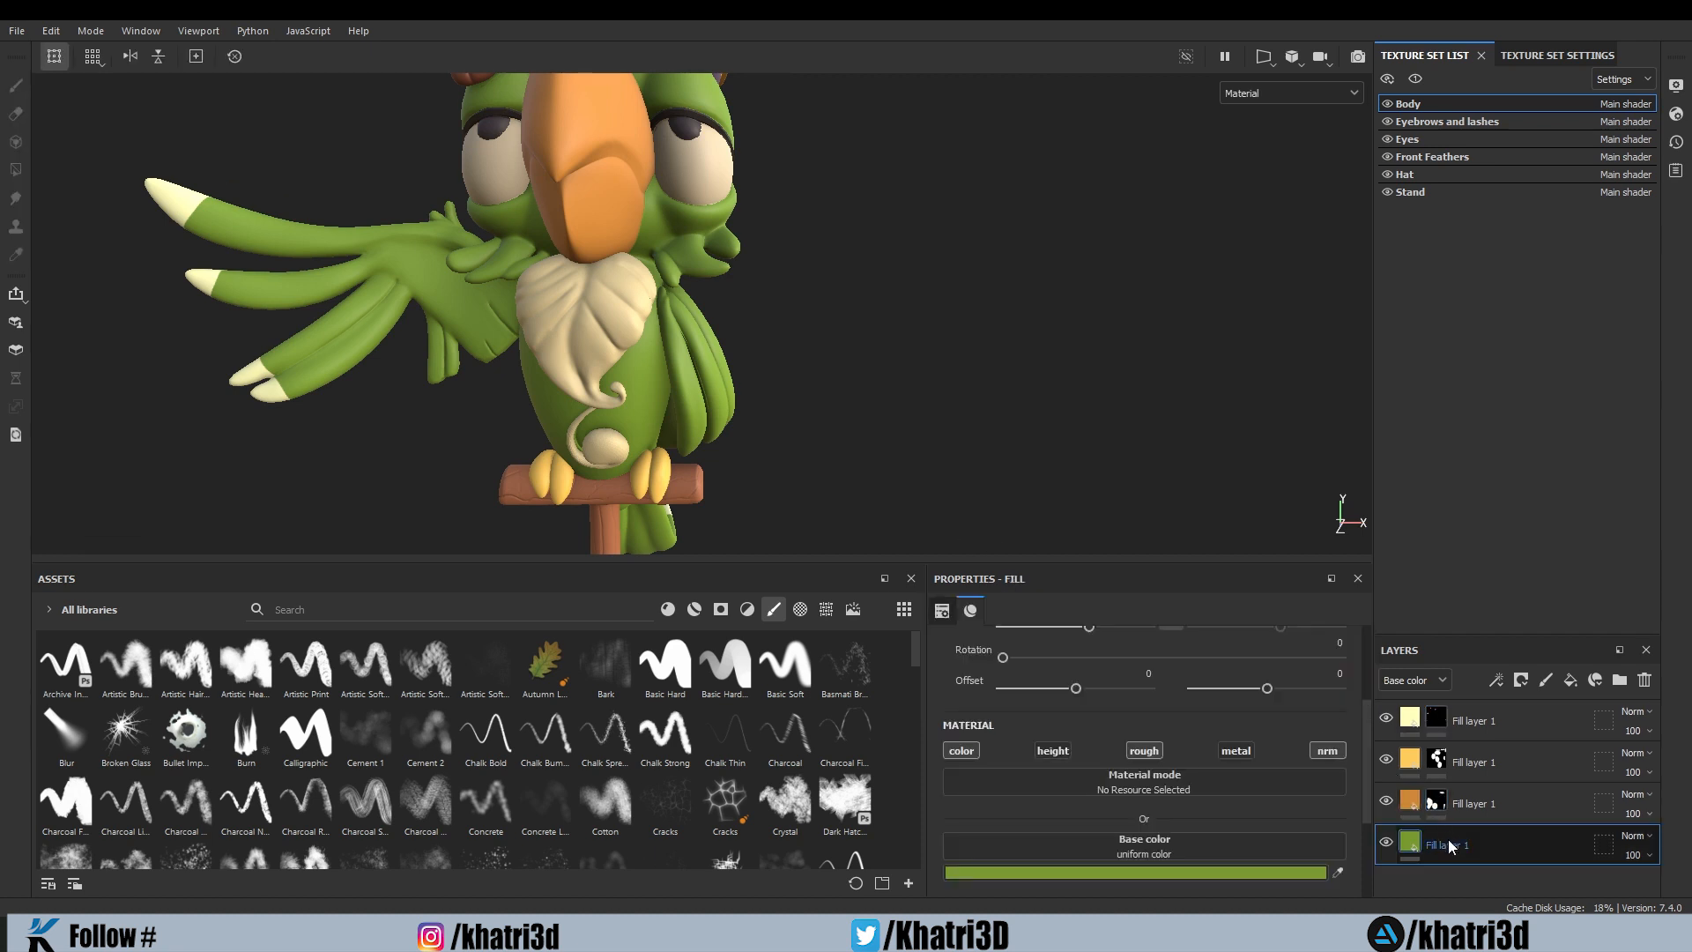
pyautogui.click(1479, 734)
pyautogui.hotkey('ctrl', 'v')
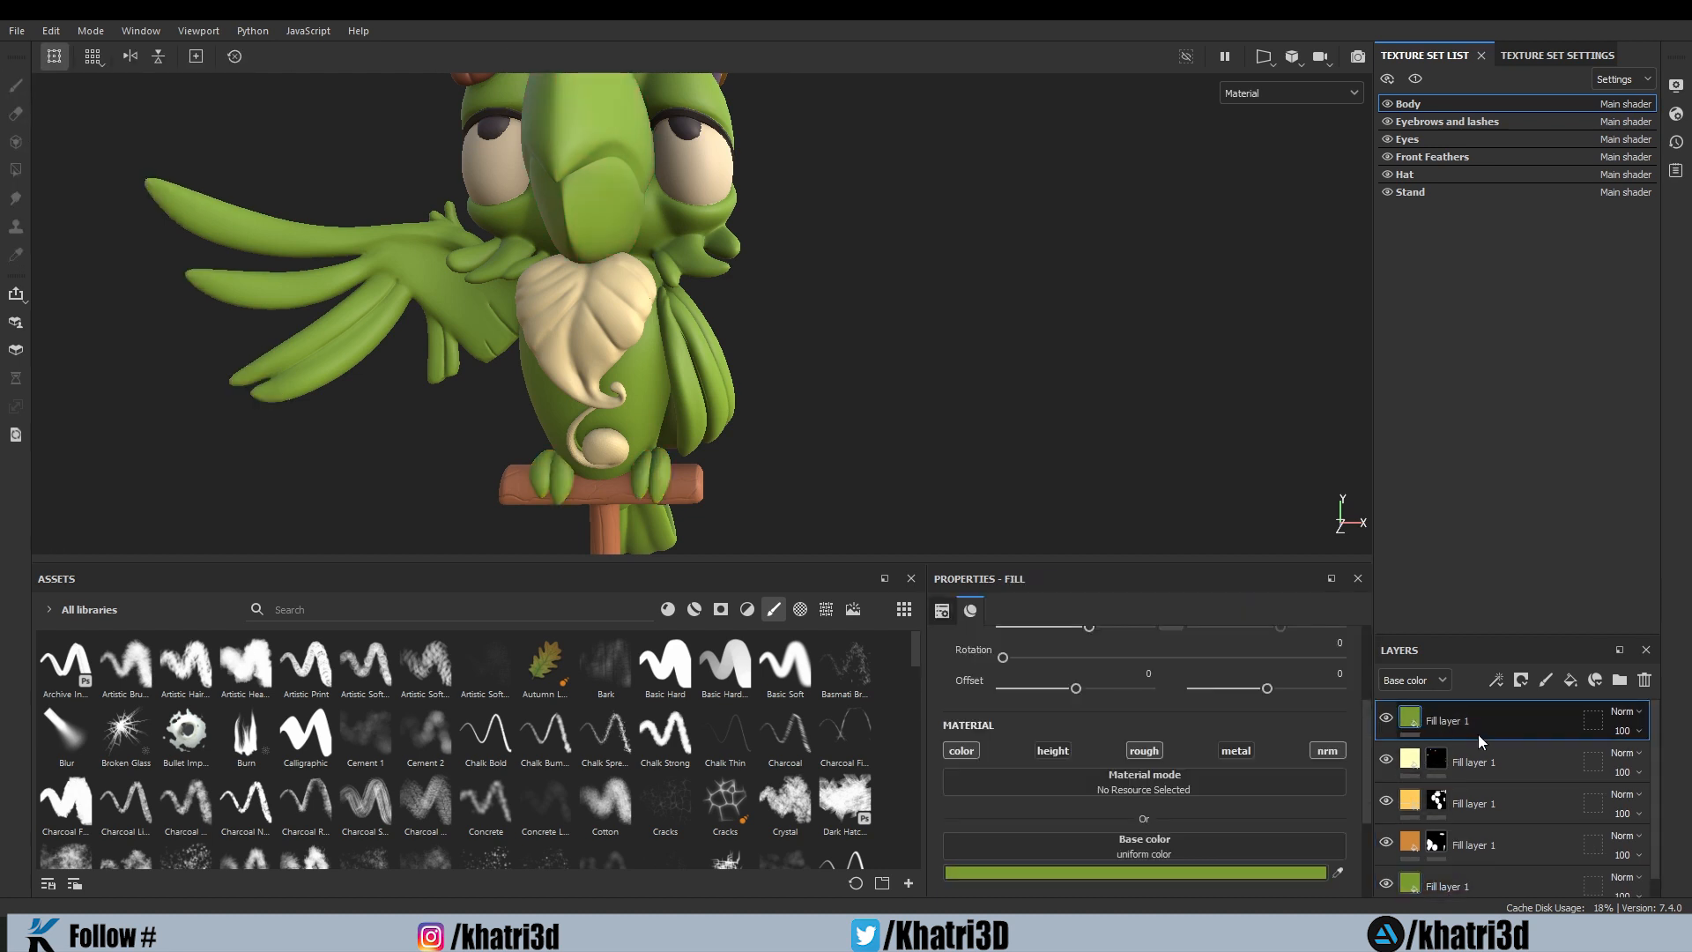
# Step: Darken the copied layer's base color to dark green 4C5D1C by setting its HSV value to 0.366
pyautogui.keyDown('alt'); pyautogui.moveTo(557, 482); pyautogui.dragTo(709, 478, button='right'); pyautogui.keyUp('alt')
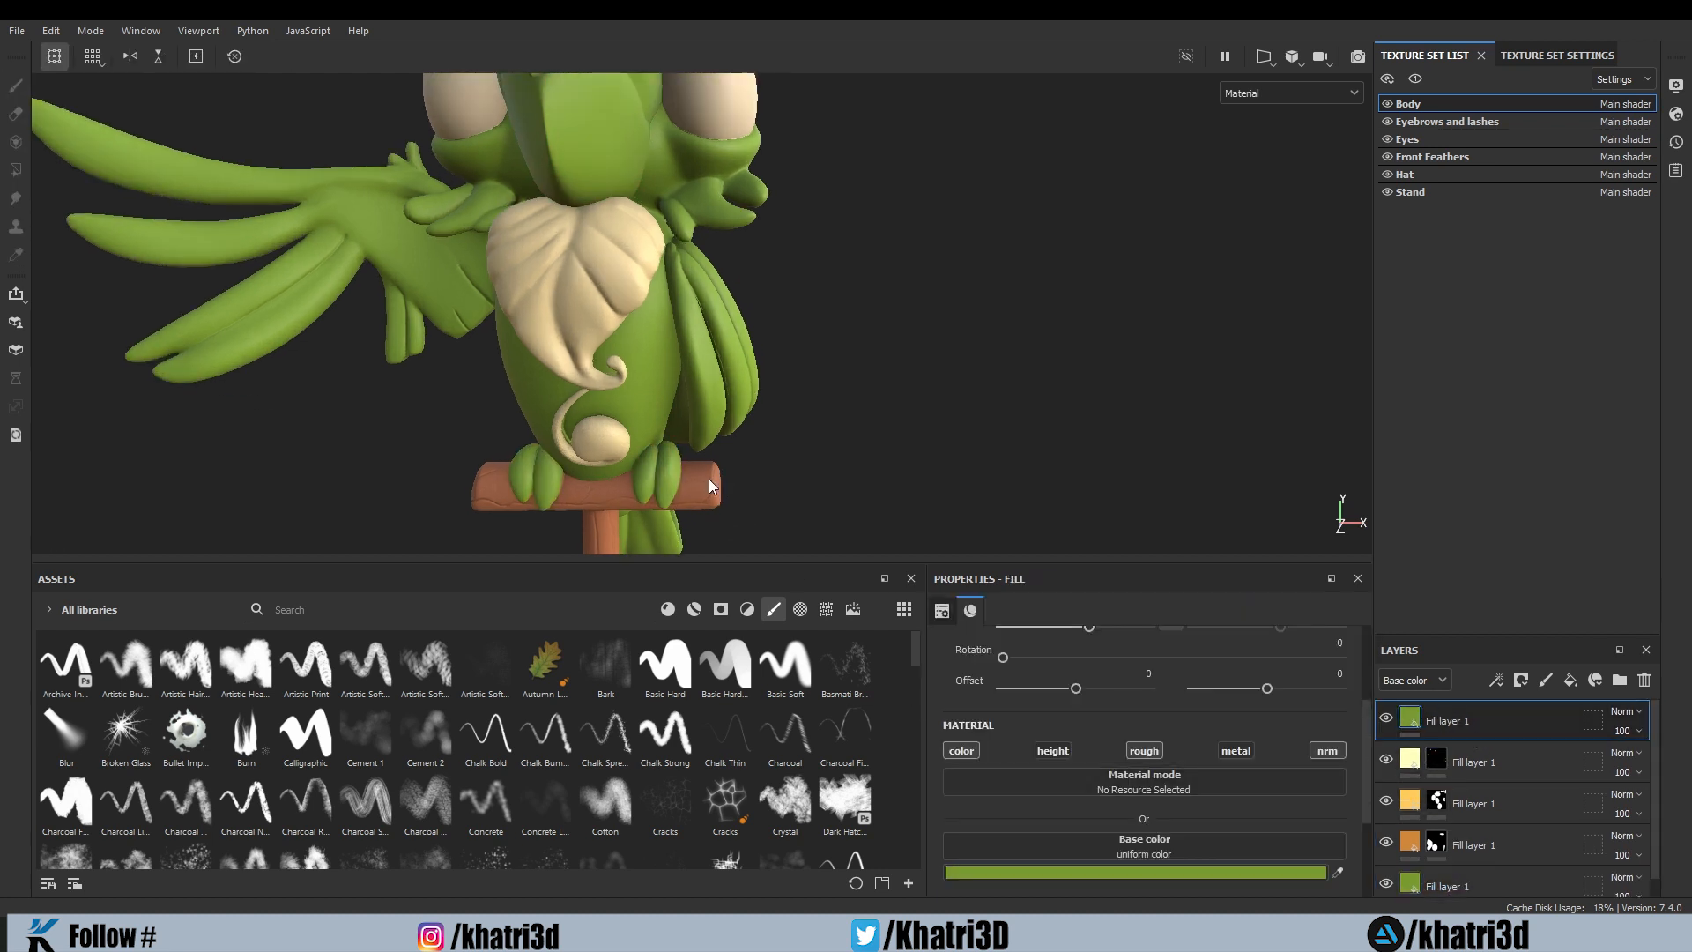
pyautogui.click(1135, 872)
pyautogui.moveTo(1394, 643); pyautogui.dragTo(1398, 643)
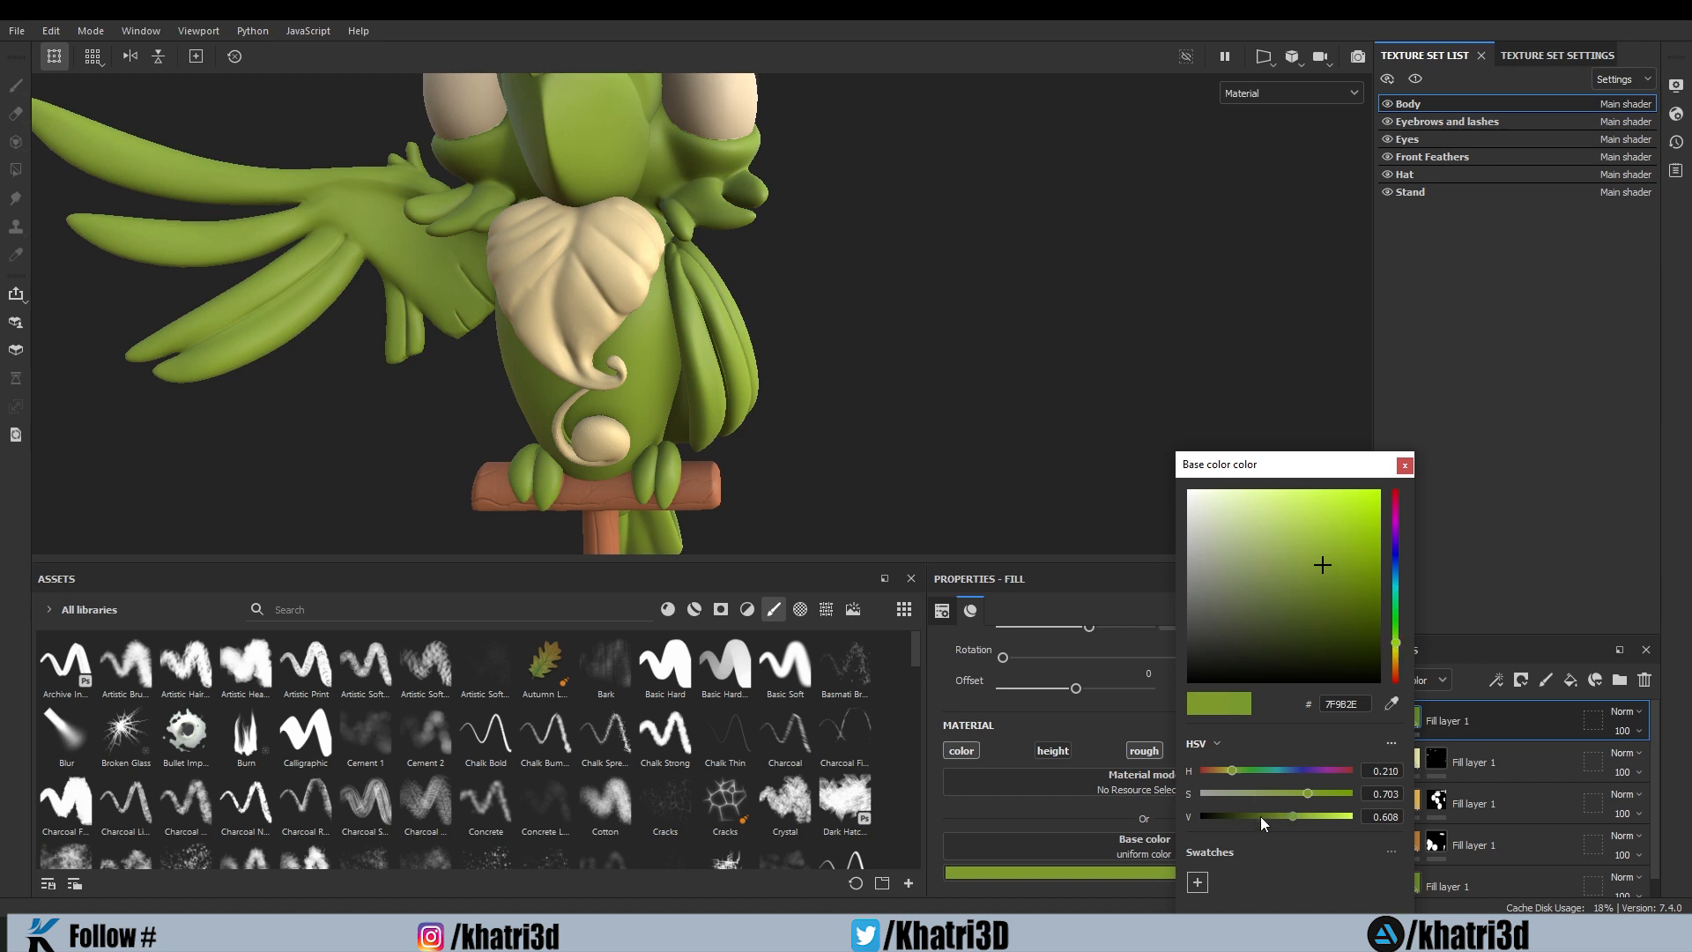
pyautogui.moveTo(1276, 818); pyautogui.dragTo(1255, 819)
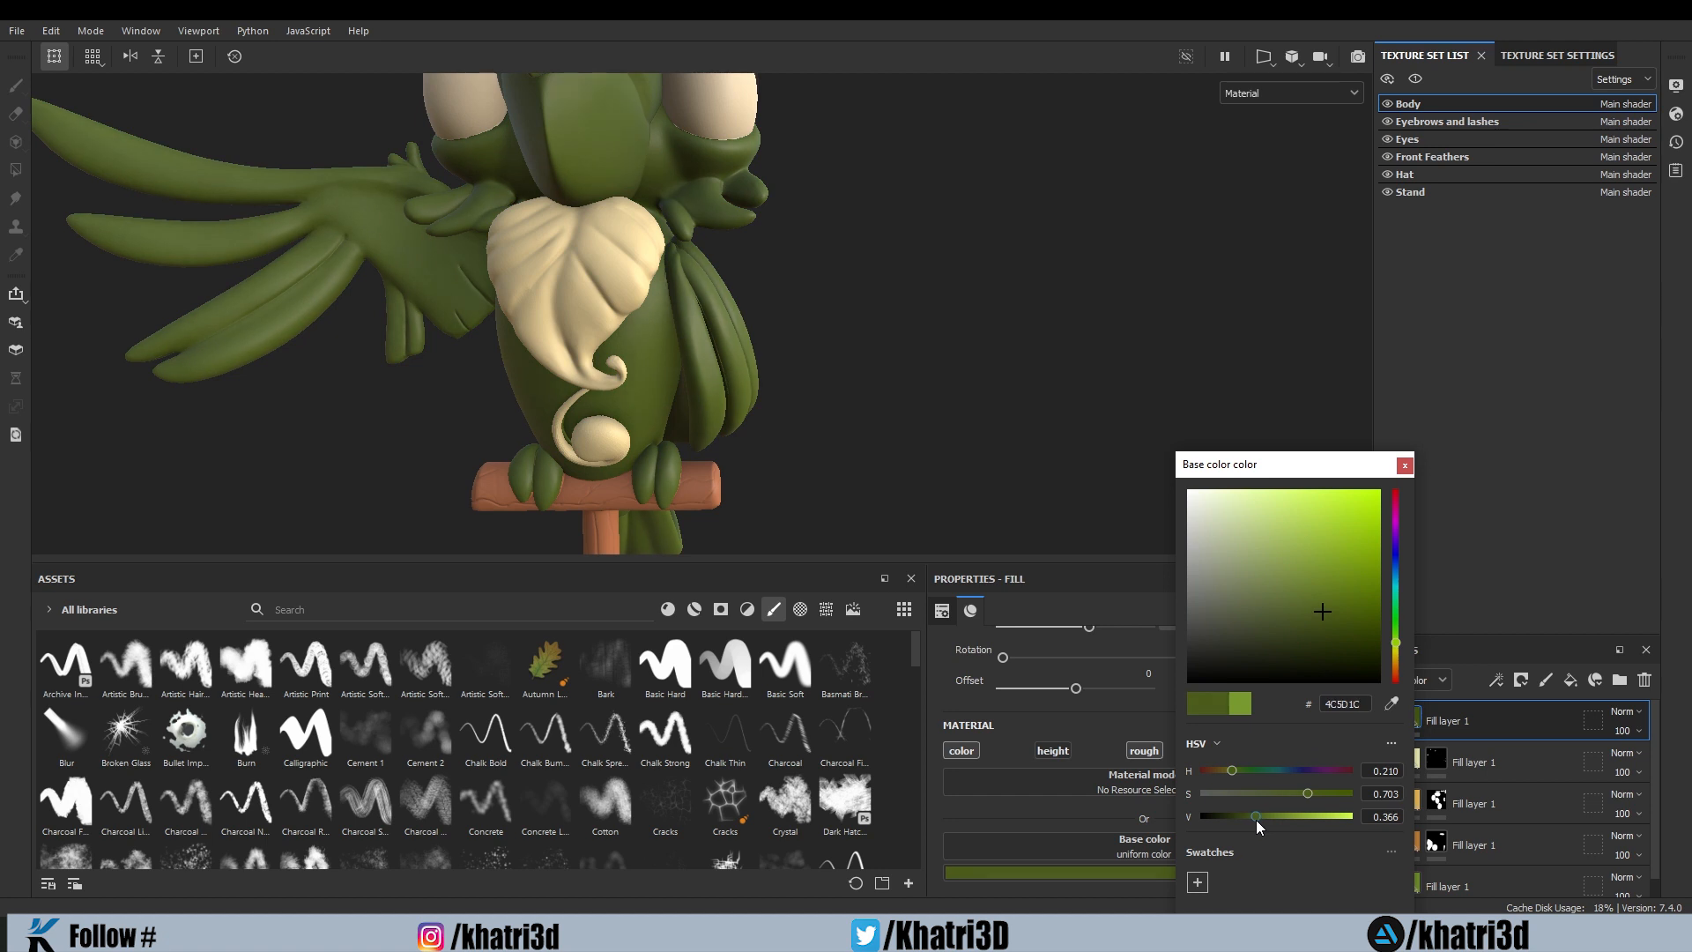
pyautogui.click(1403, 467)
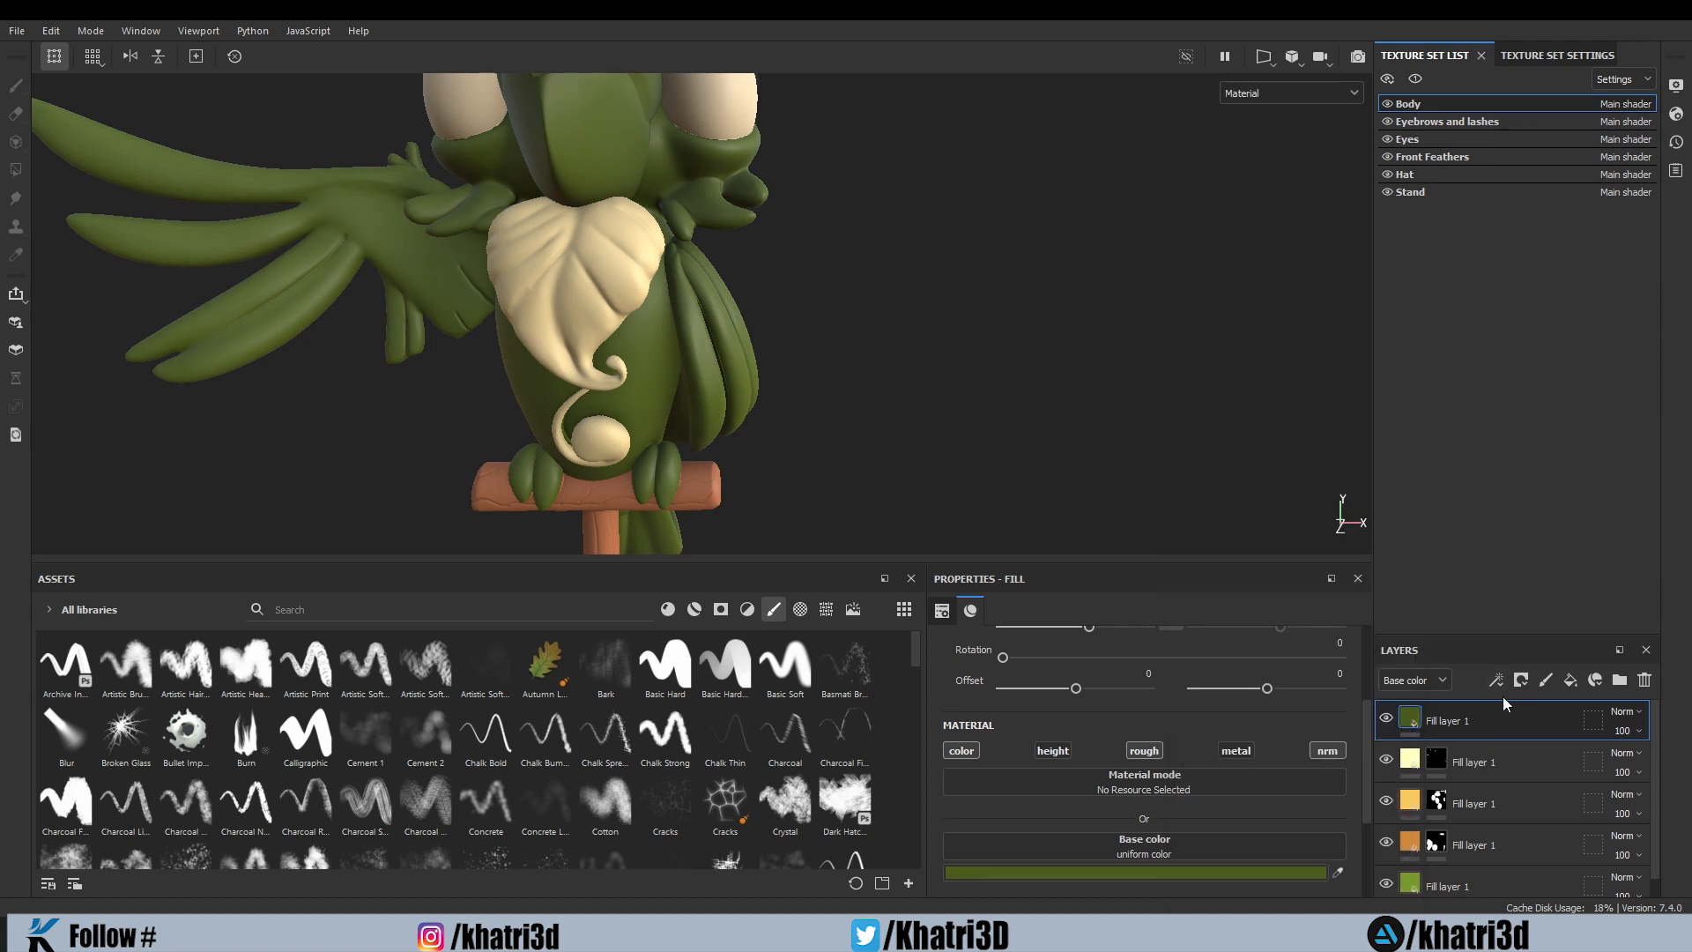
# Step: Add a black mask to the dark green fill layer and apply a Dirt generator to that mask
pyautogui.rightClick(1452, 722)
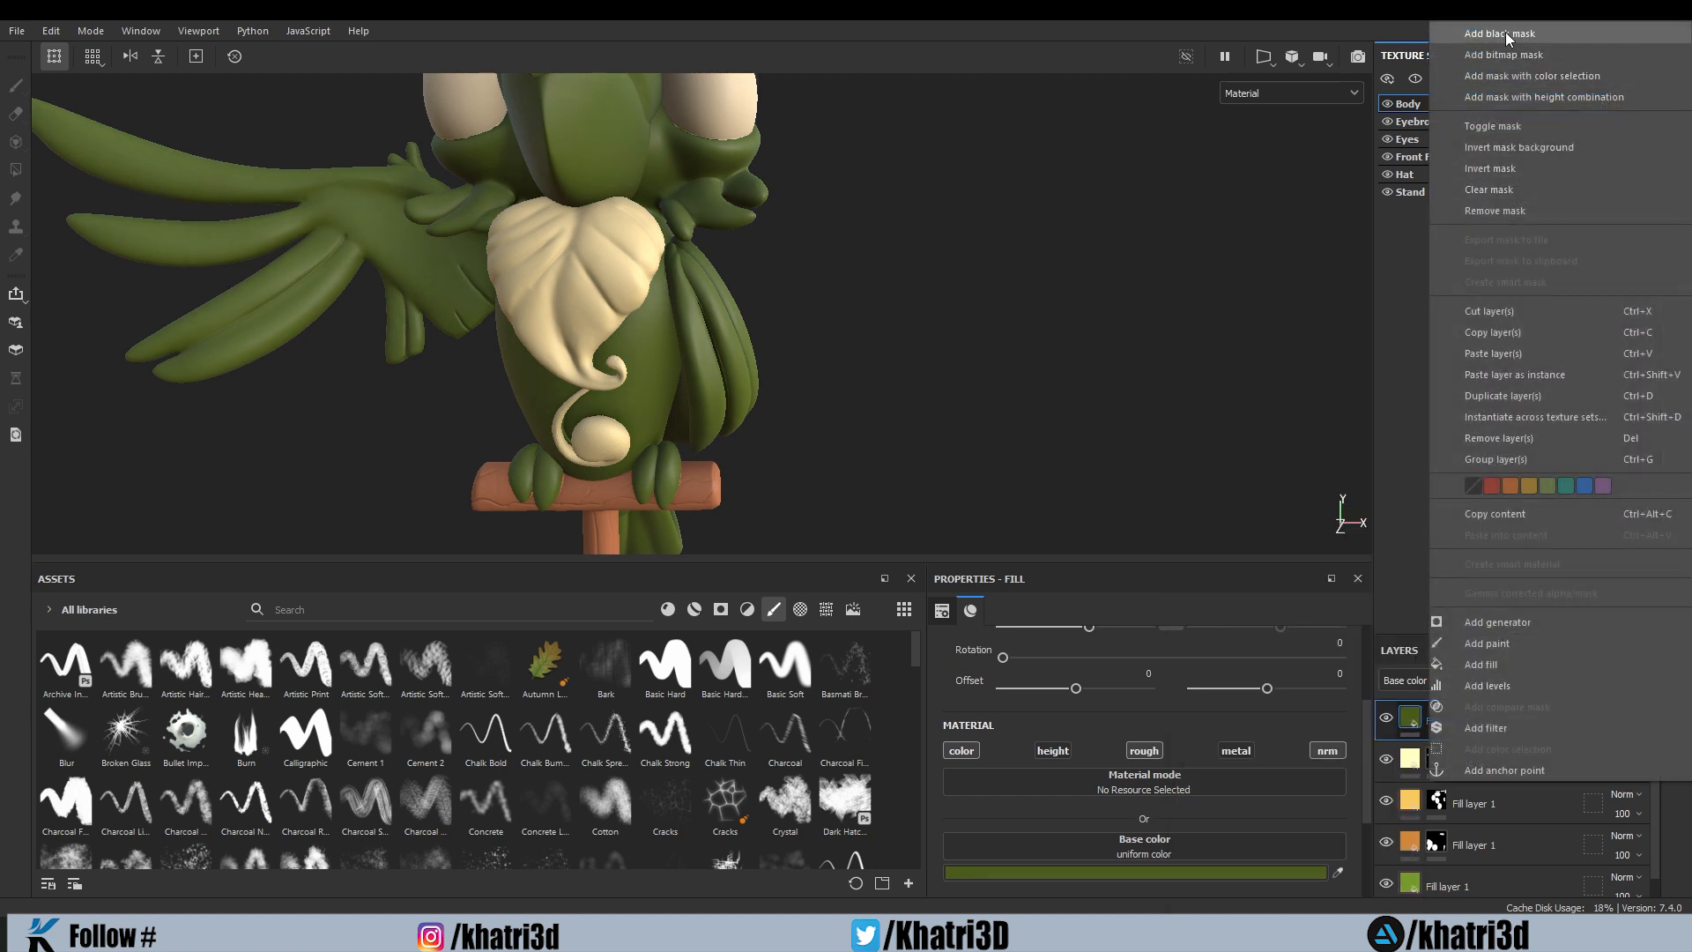
pyautogui.click(1505, 32)
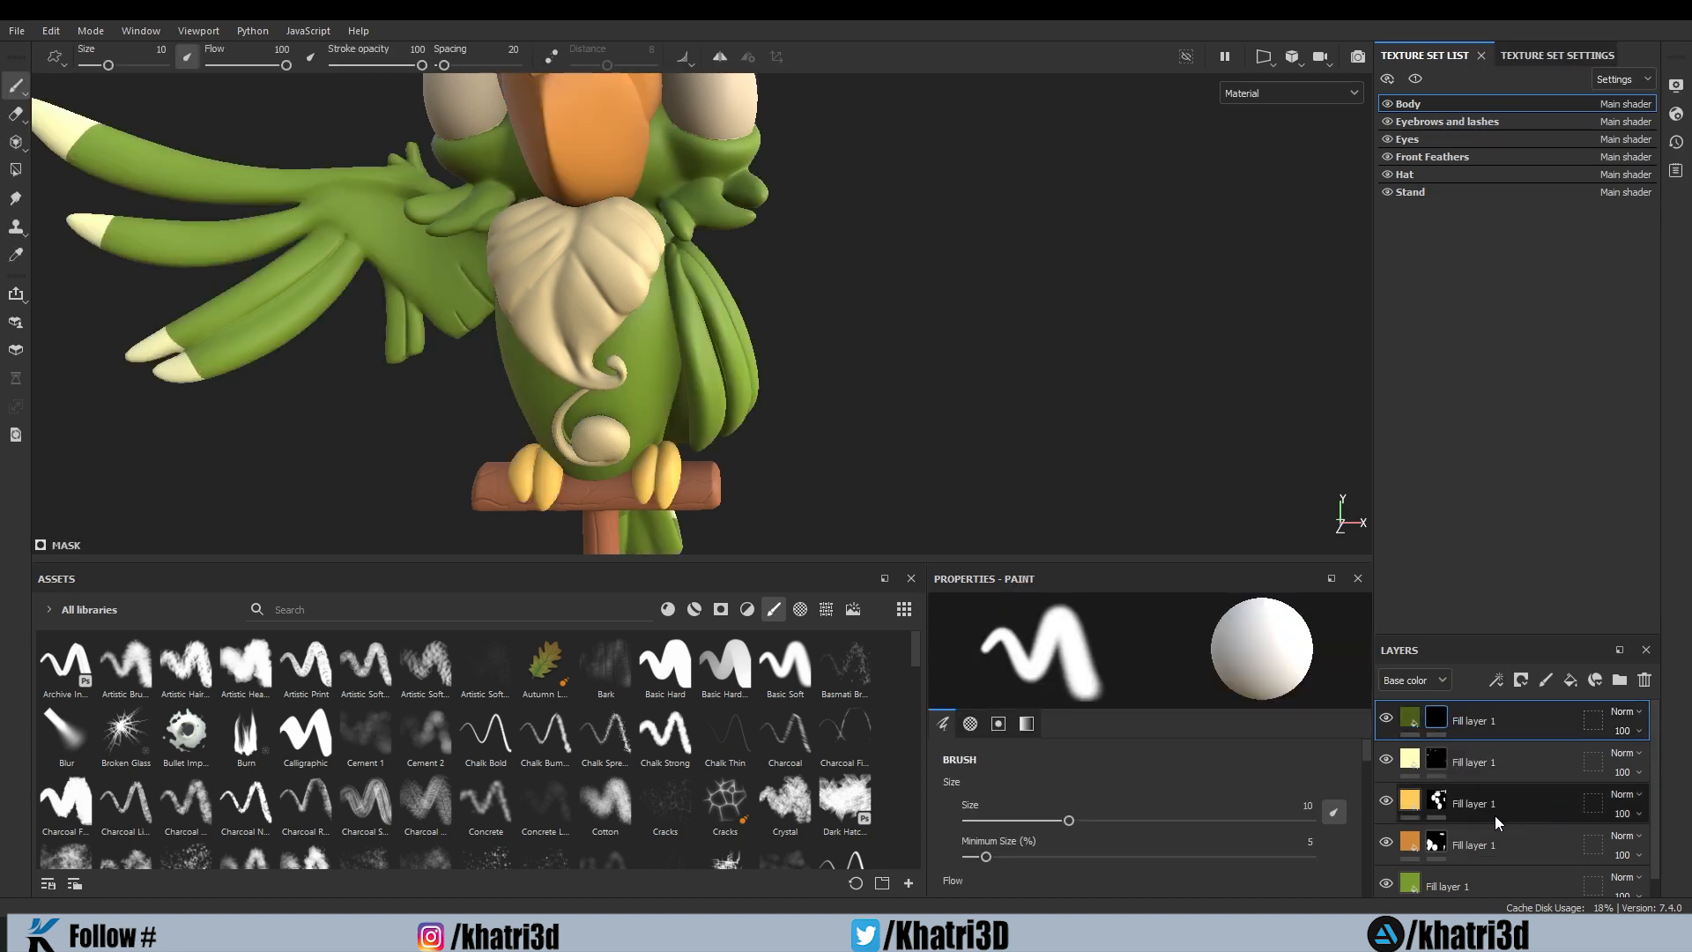
pyautogui.scroll(-2, 678, 489)
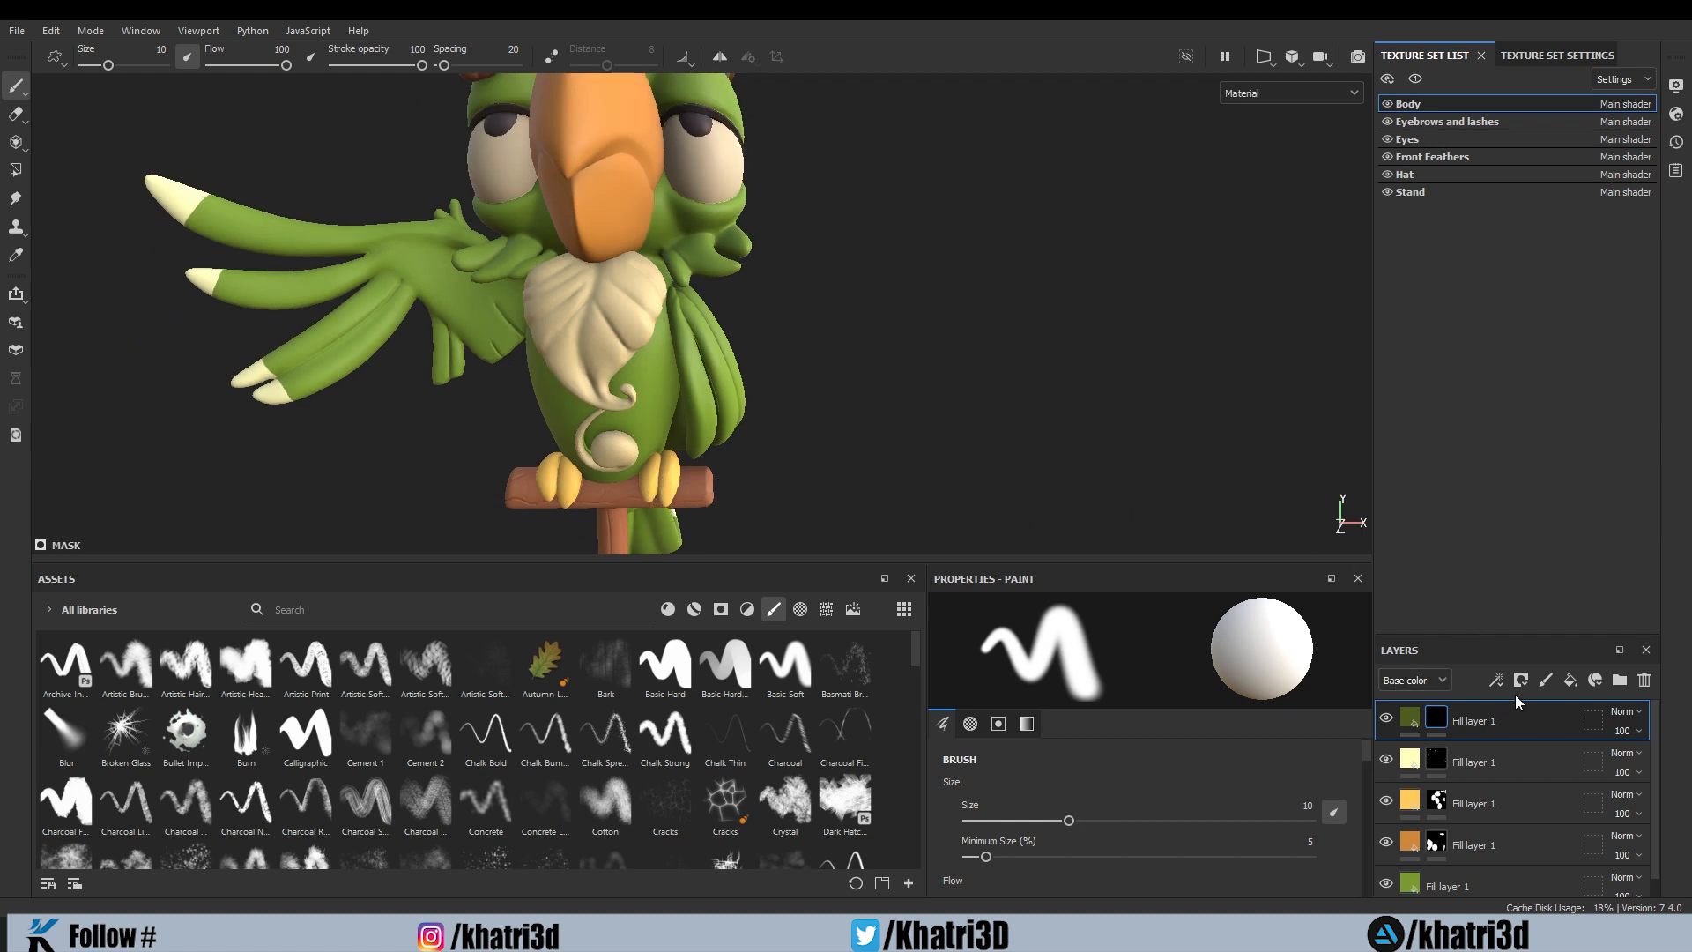
pyautogui.click(1494, 683)
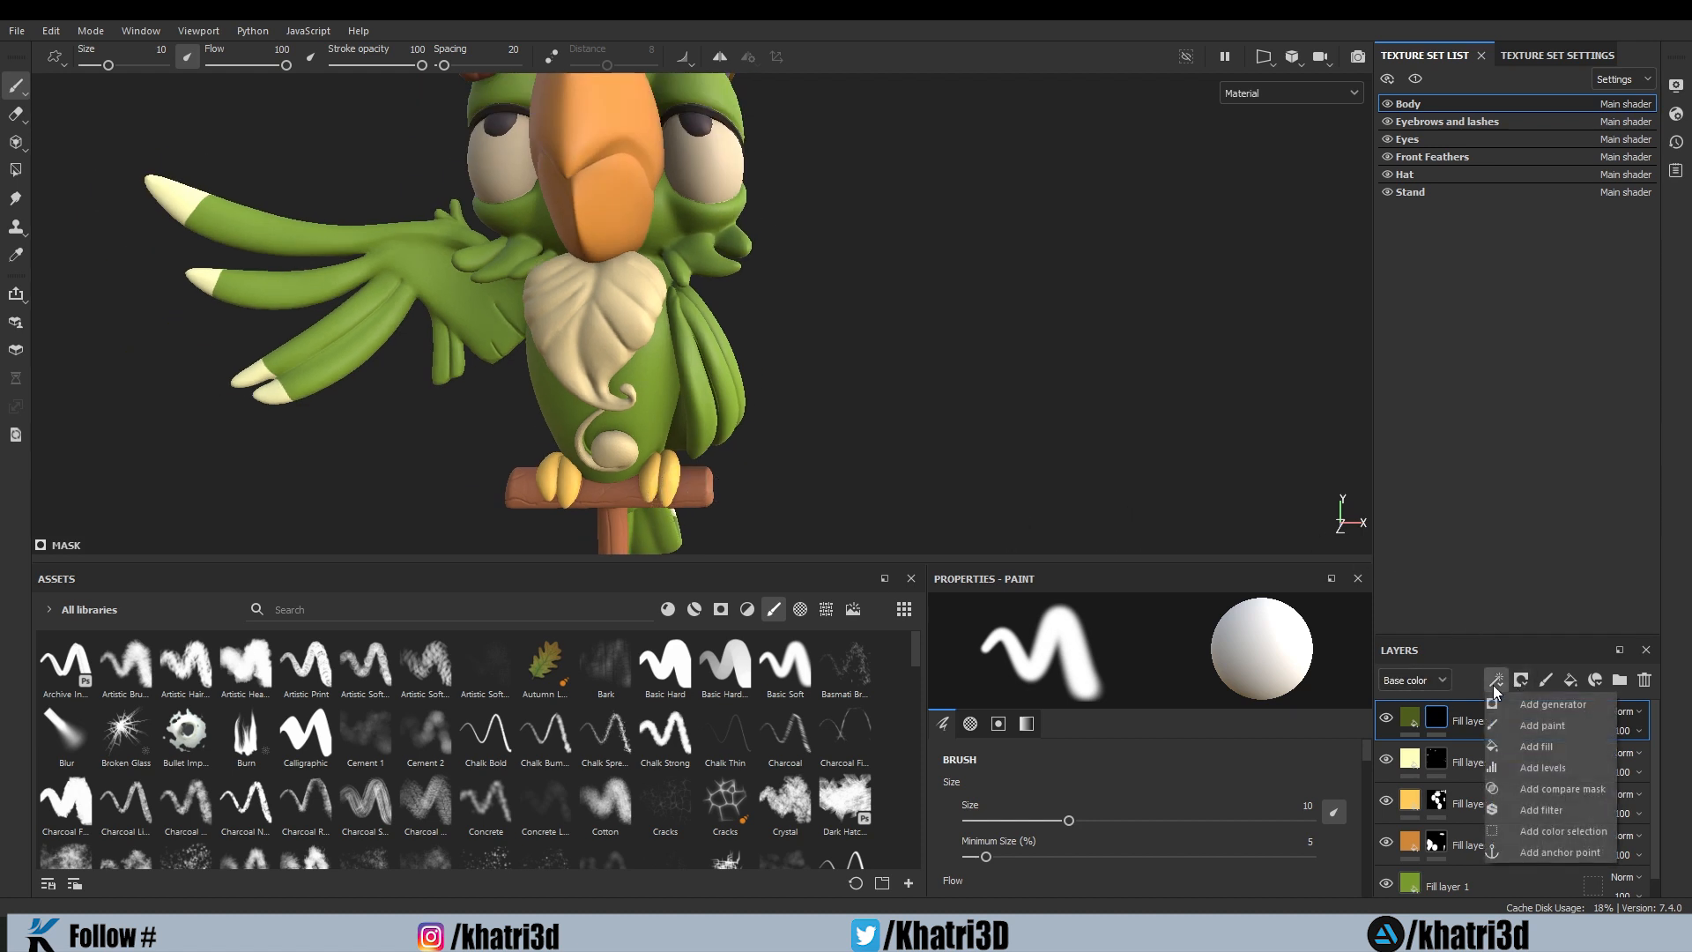
pyautogui.click(1514, 703)
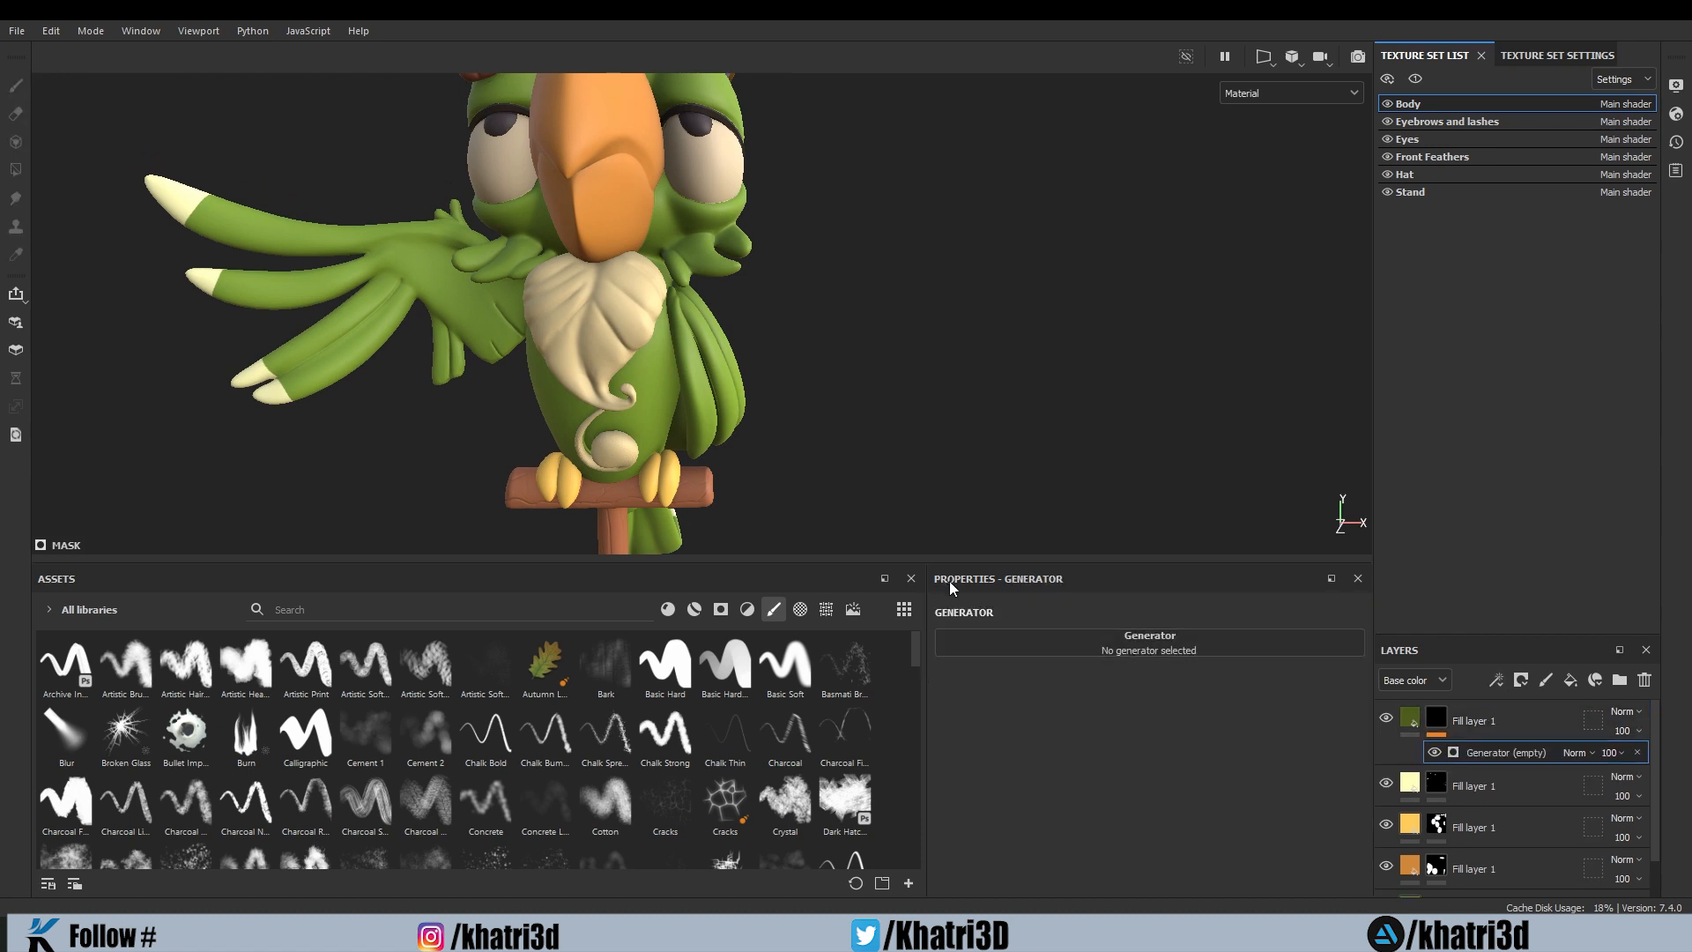
pyautogui.click(1139, 650)
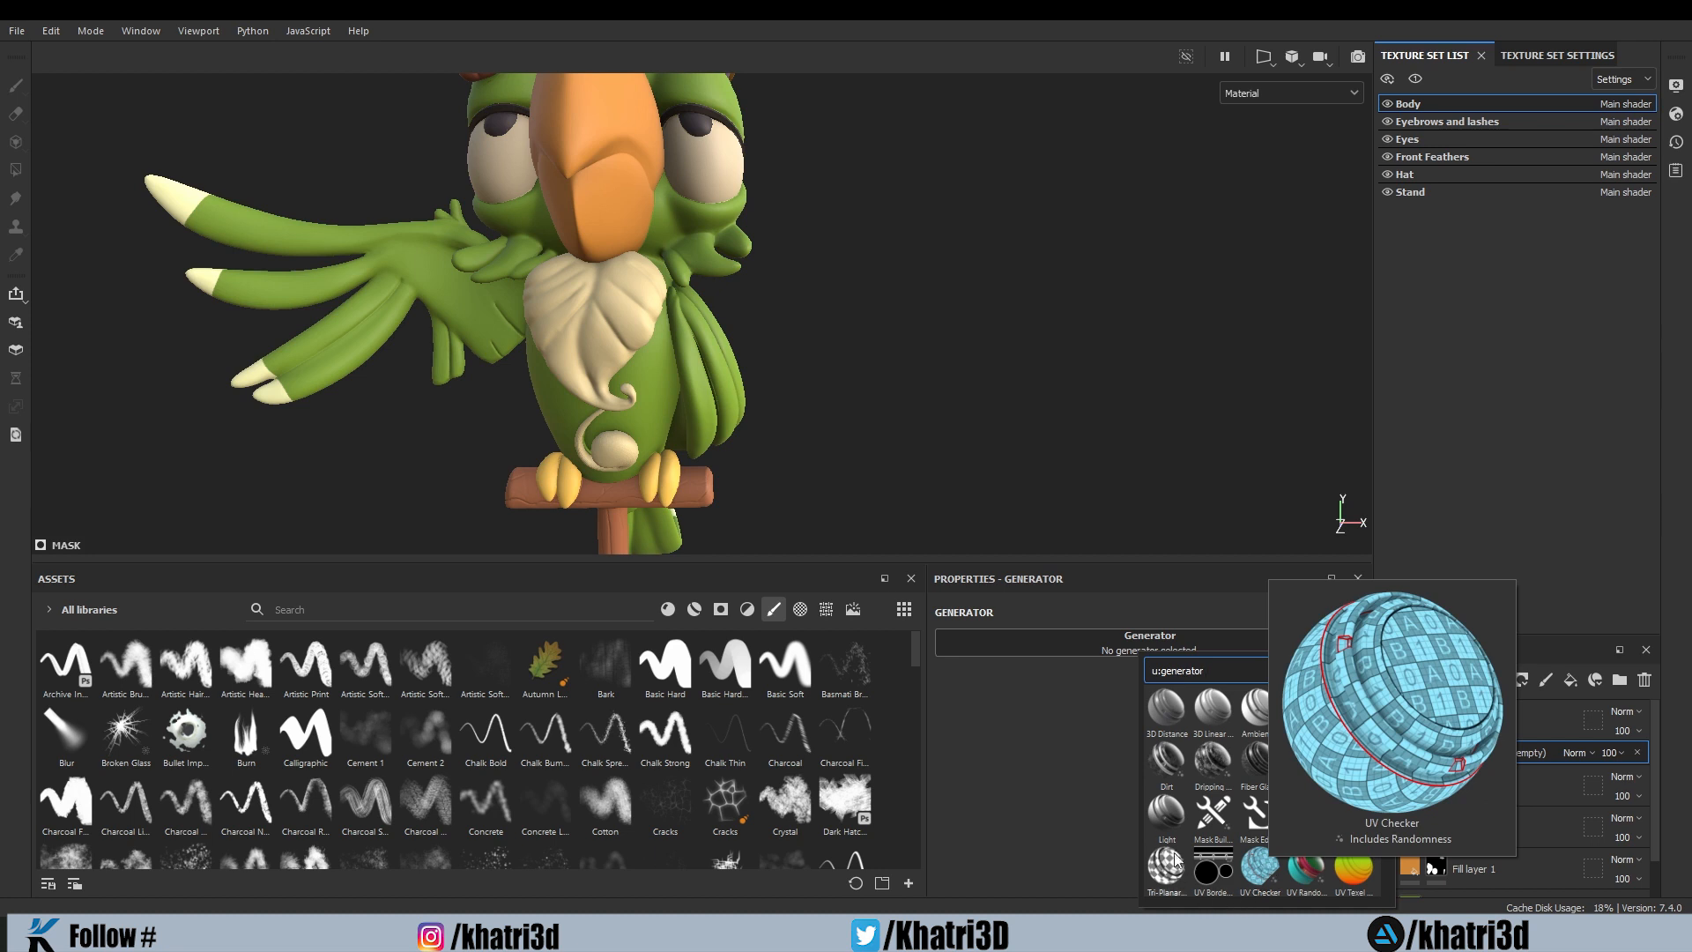
pyautogui.click(1165, 762)
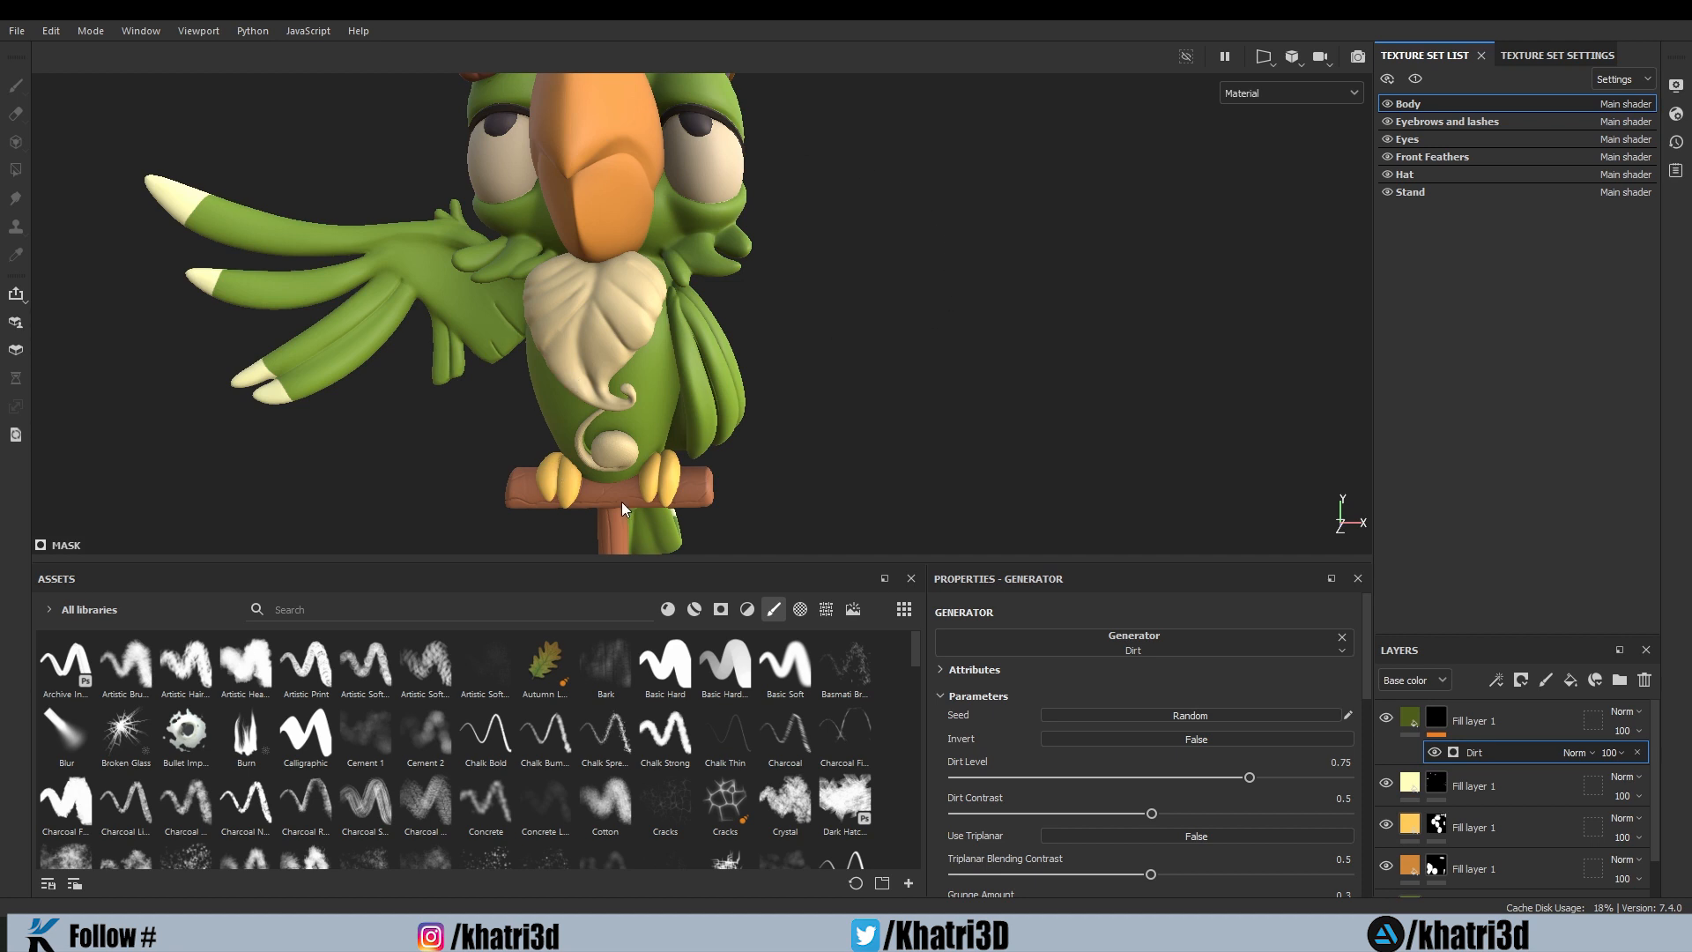
# Step: Set the Dirt generator's level to 0.56 and contrast to 0.29, and slightly raise its triplanar blending contrast
pyautogui.scroll(3, 646, 391)
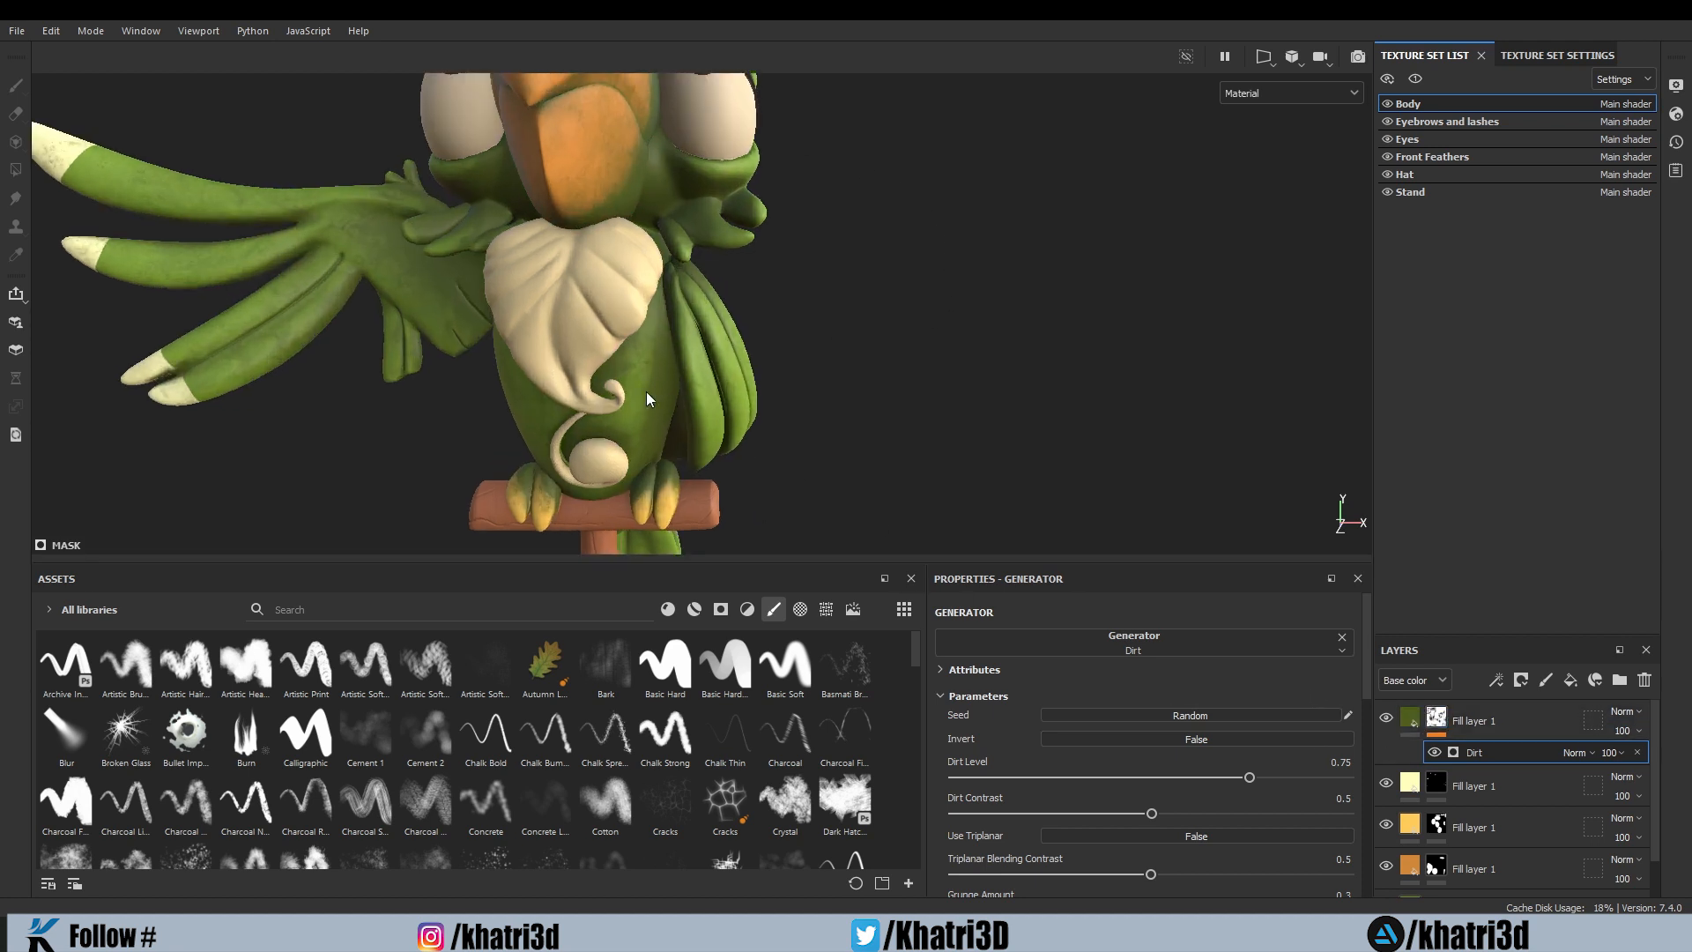
pyautogui.scroll(2, 246, 252)
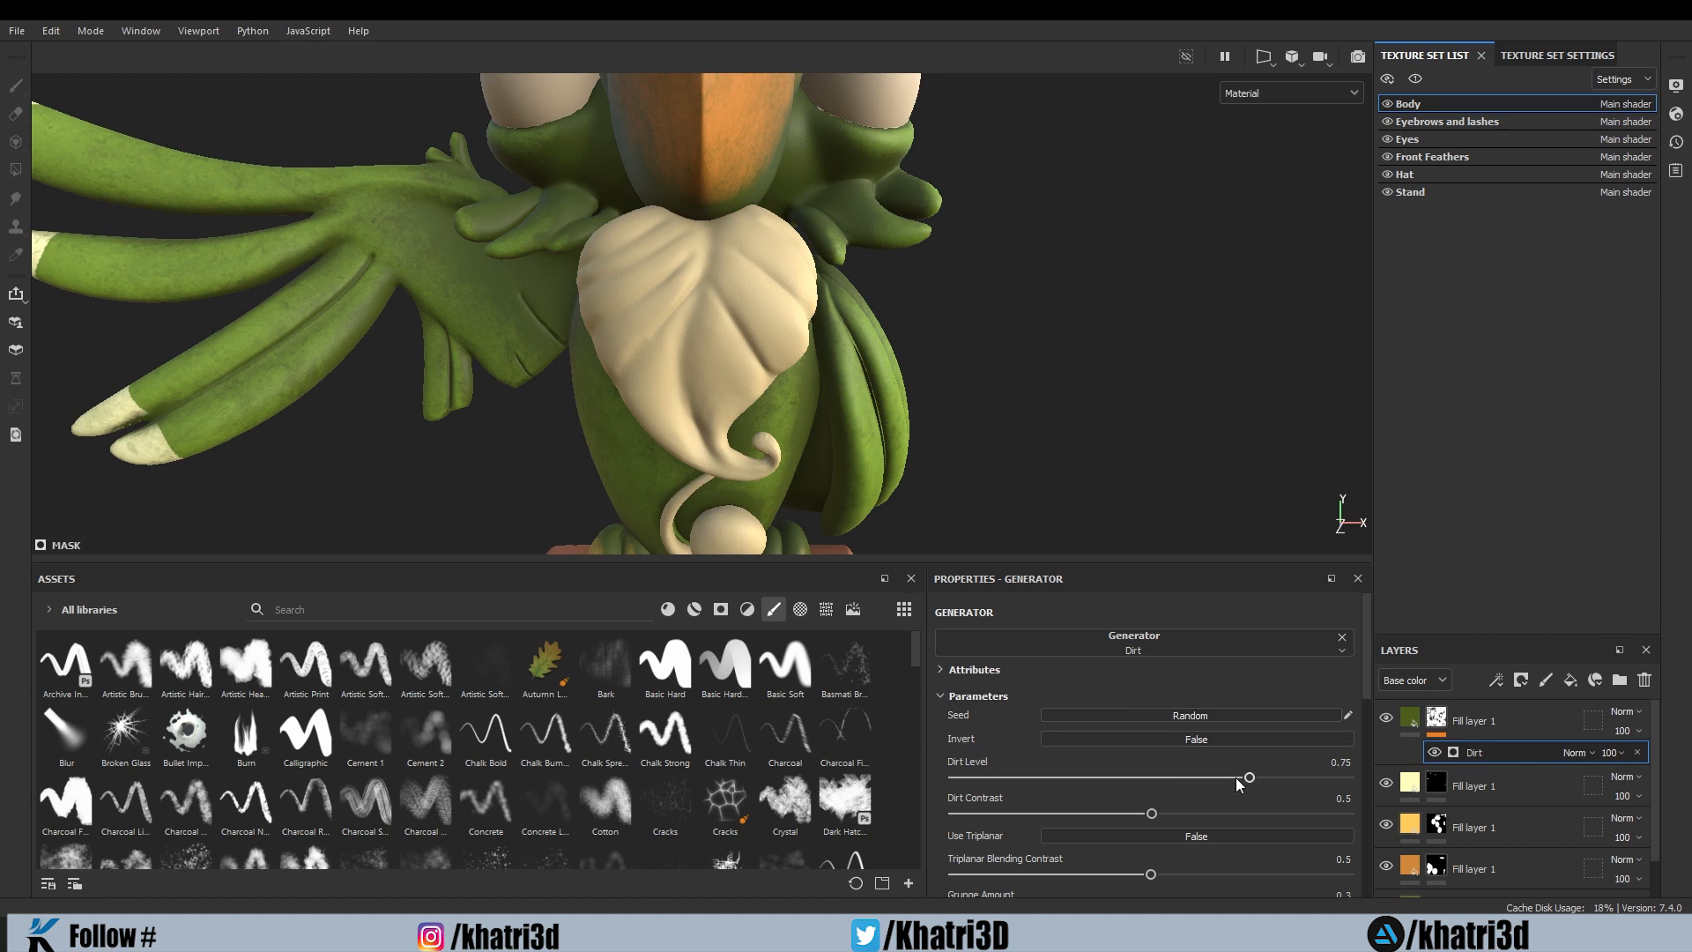
pyautogui.moveTo(1233, 782)
pyautogui.mouseDown()
pyautogui.moveTo(1146, 793)
pyautogui.moveTo(1172, 795)
pyautogui.mouseUp()
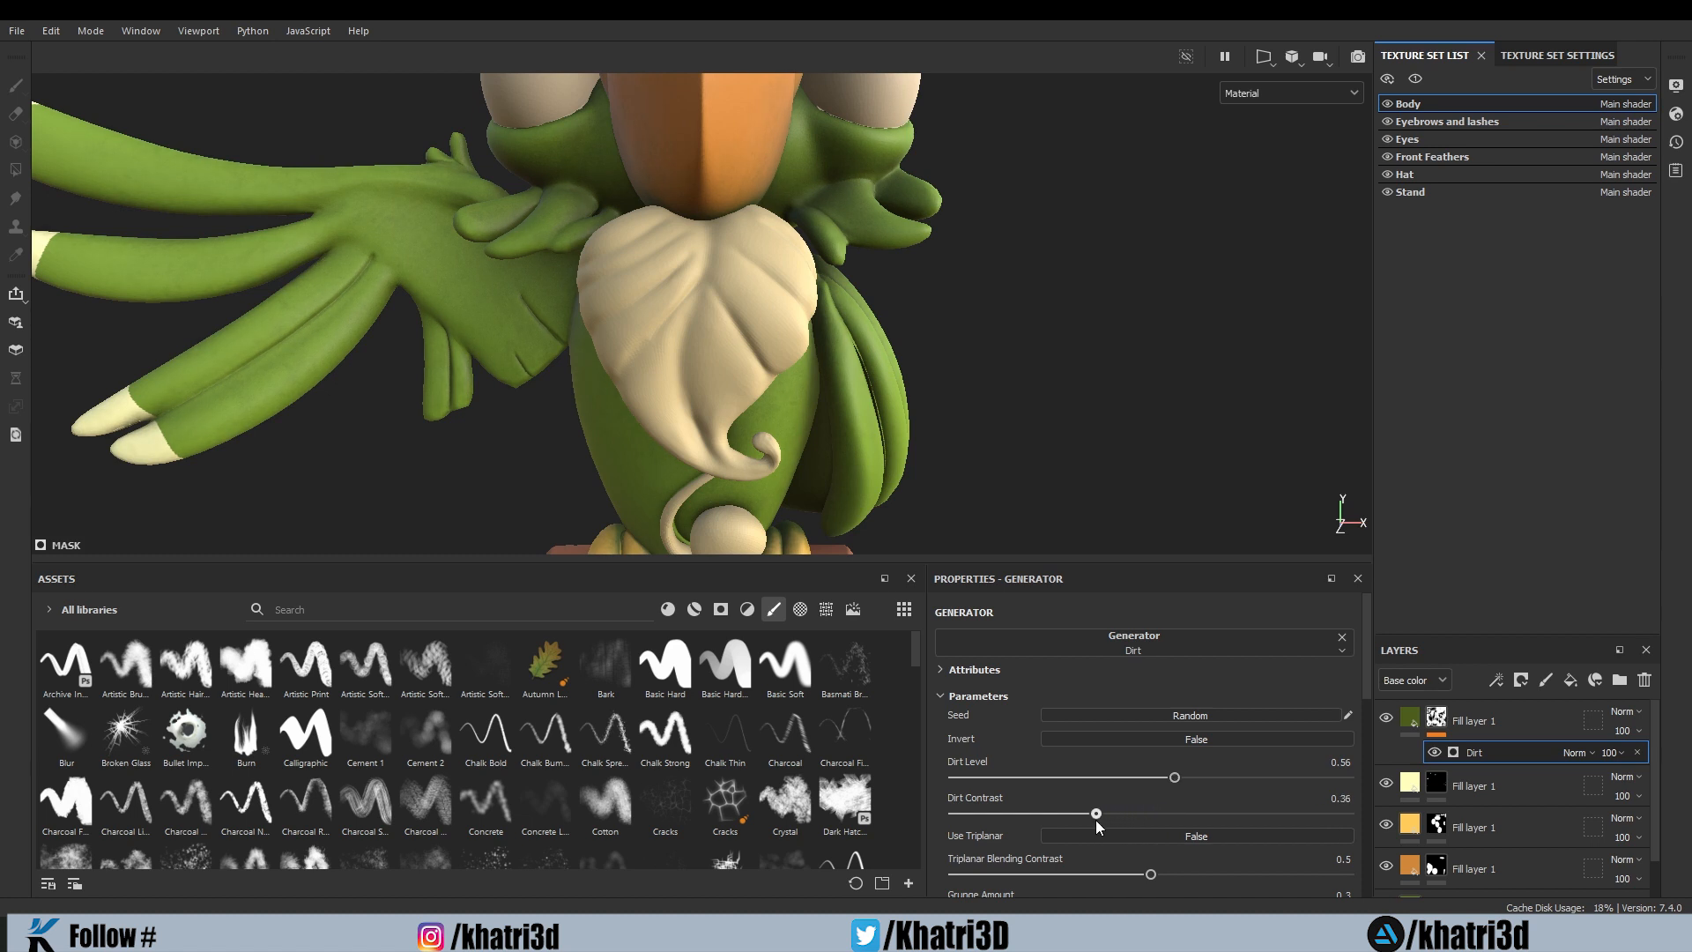
pyautogui.moveTo(1067, 823); pyautogui.dragTo(1064, 823)
pyautogui.scroll(-6, 750, 221)
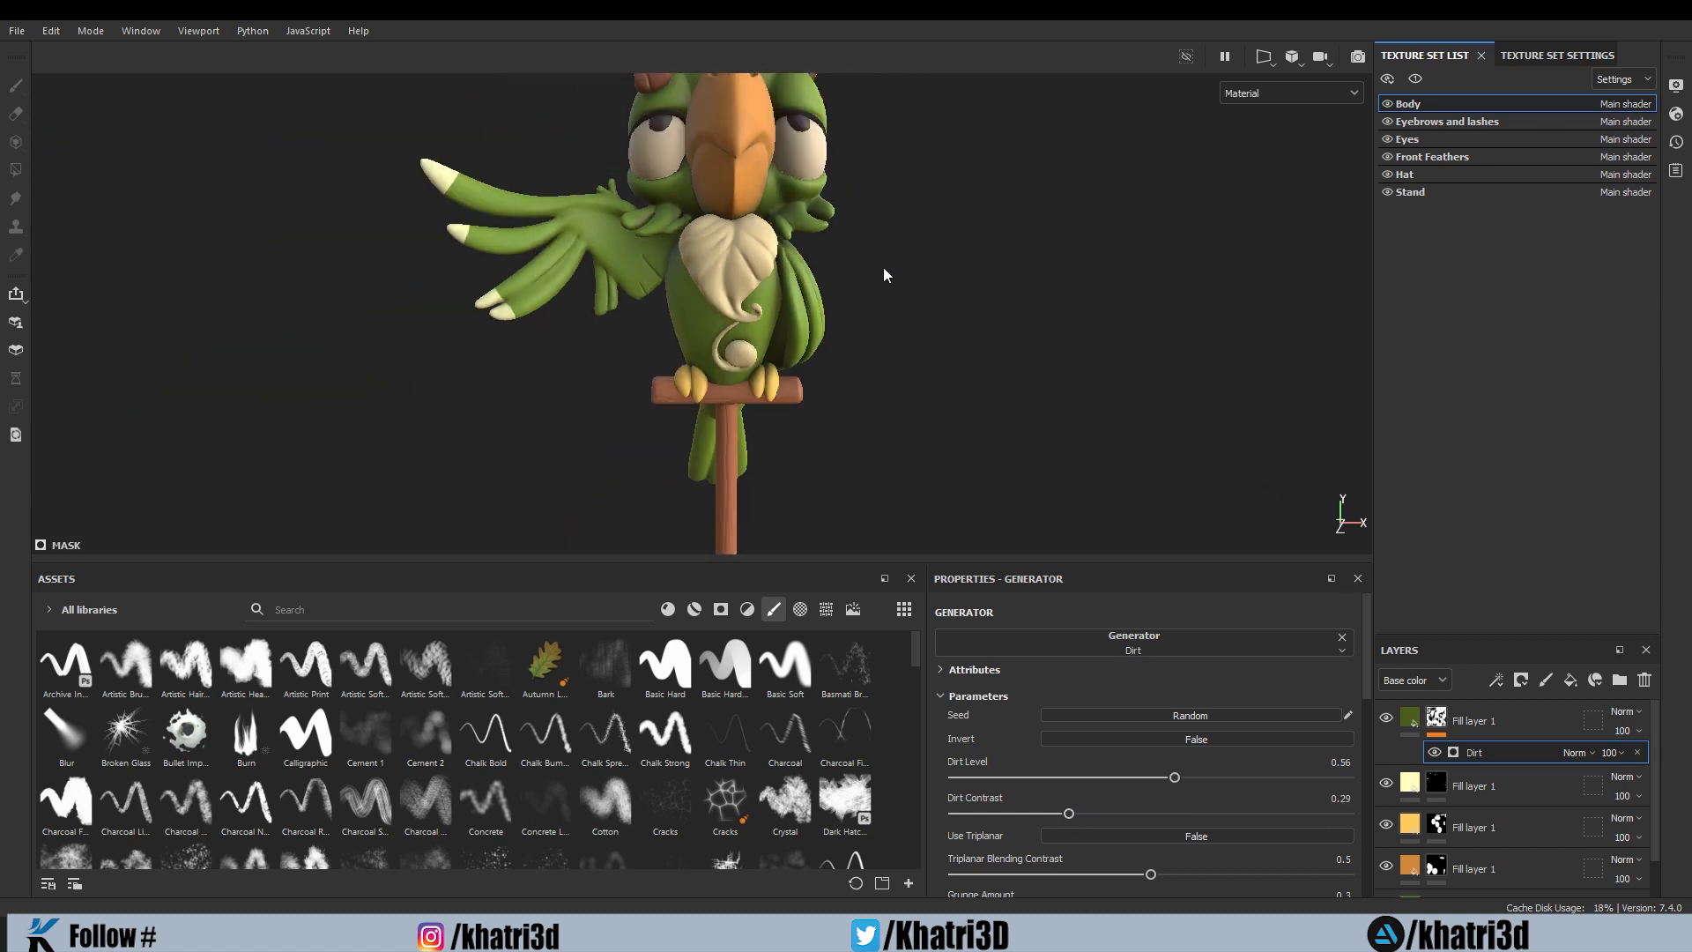
pyautogui.keyDown('alt'); pyautogui.moveTo(883, 268); pyautogui.dragTo(863, 371, button='middle'); pyautogui.keyUp('alt')
pyautogui.scroll(4, 859, 376)
pyautogui.scroll(4, 858, 375)
pyautogui.scroll(-4, 858, 375)
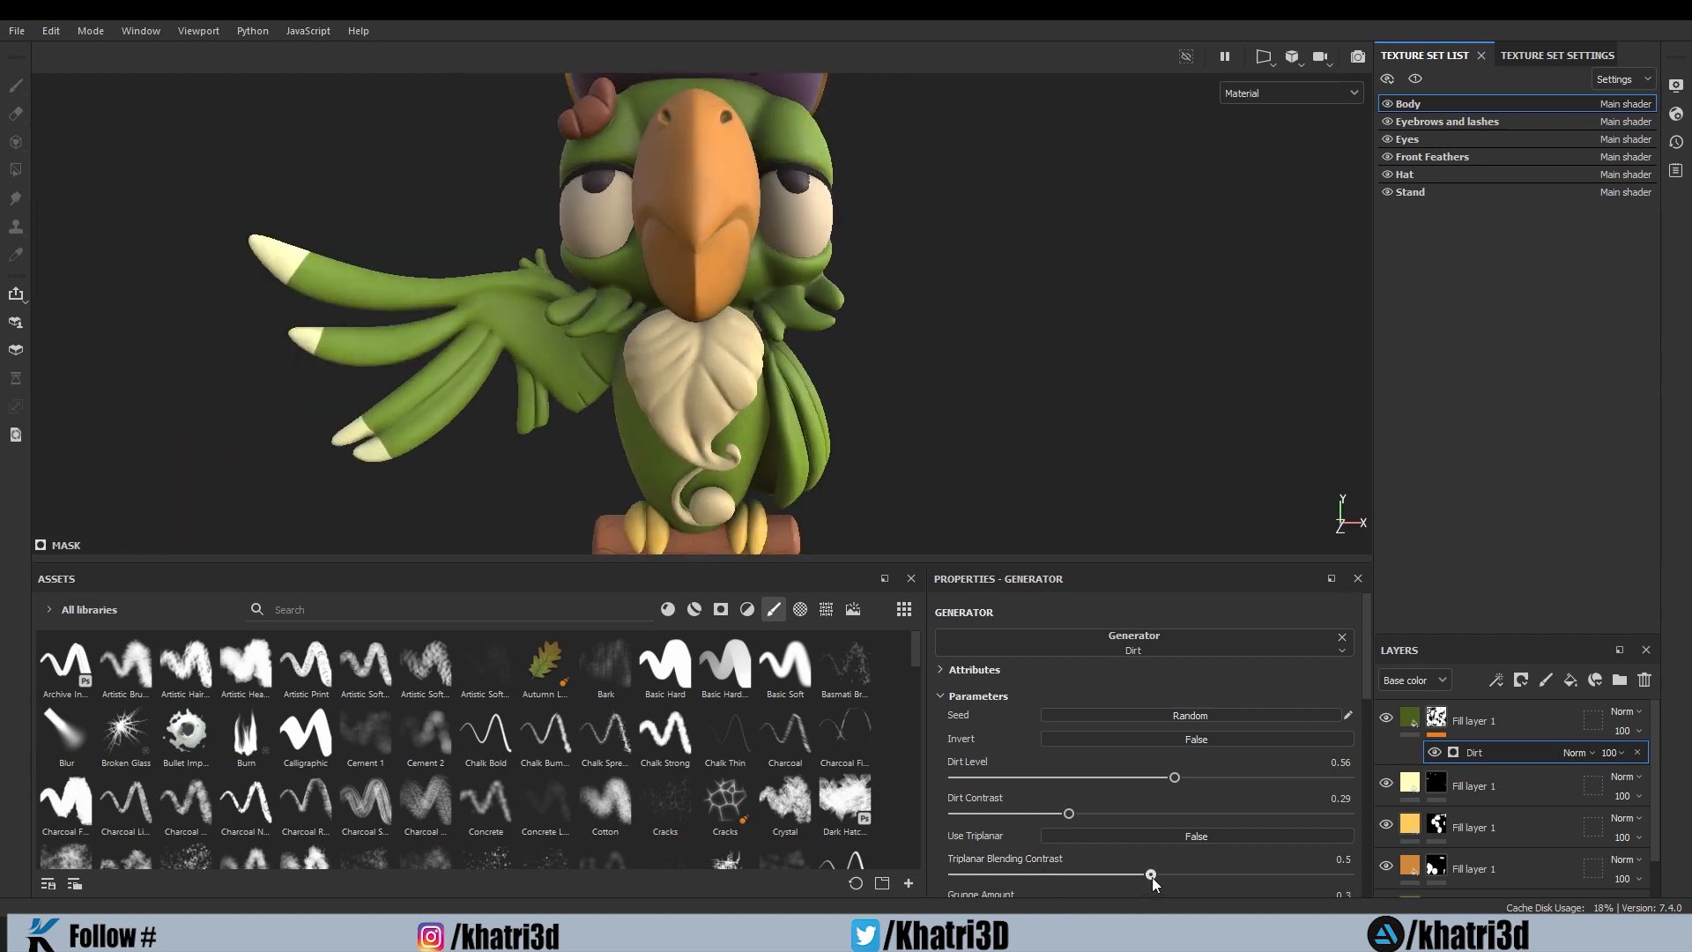
pyautogui.moveTo(1154, 880); pyautogui.dragTo(1177, 880)
# Step: Remove the mask with its Dirt generator from the dark green fill layer
pyautogui.click(1437, 720)
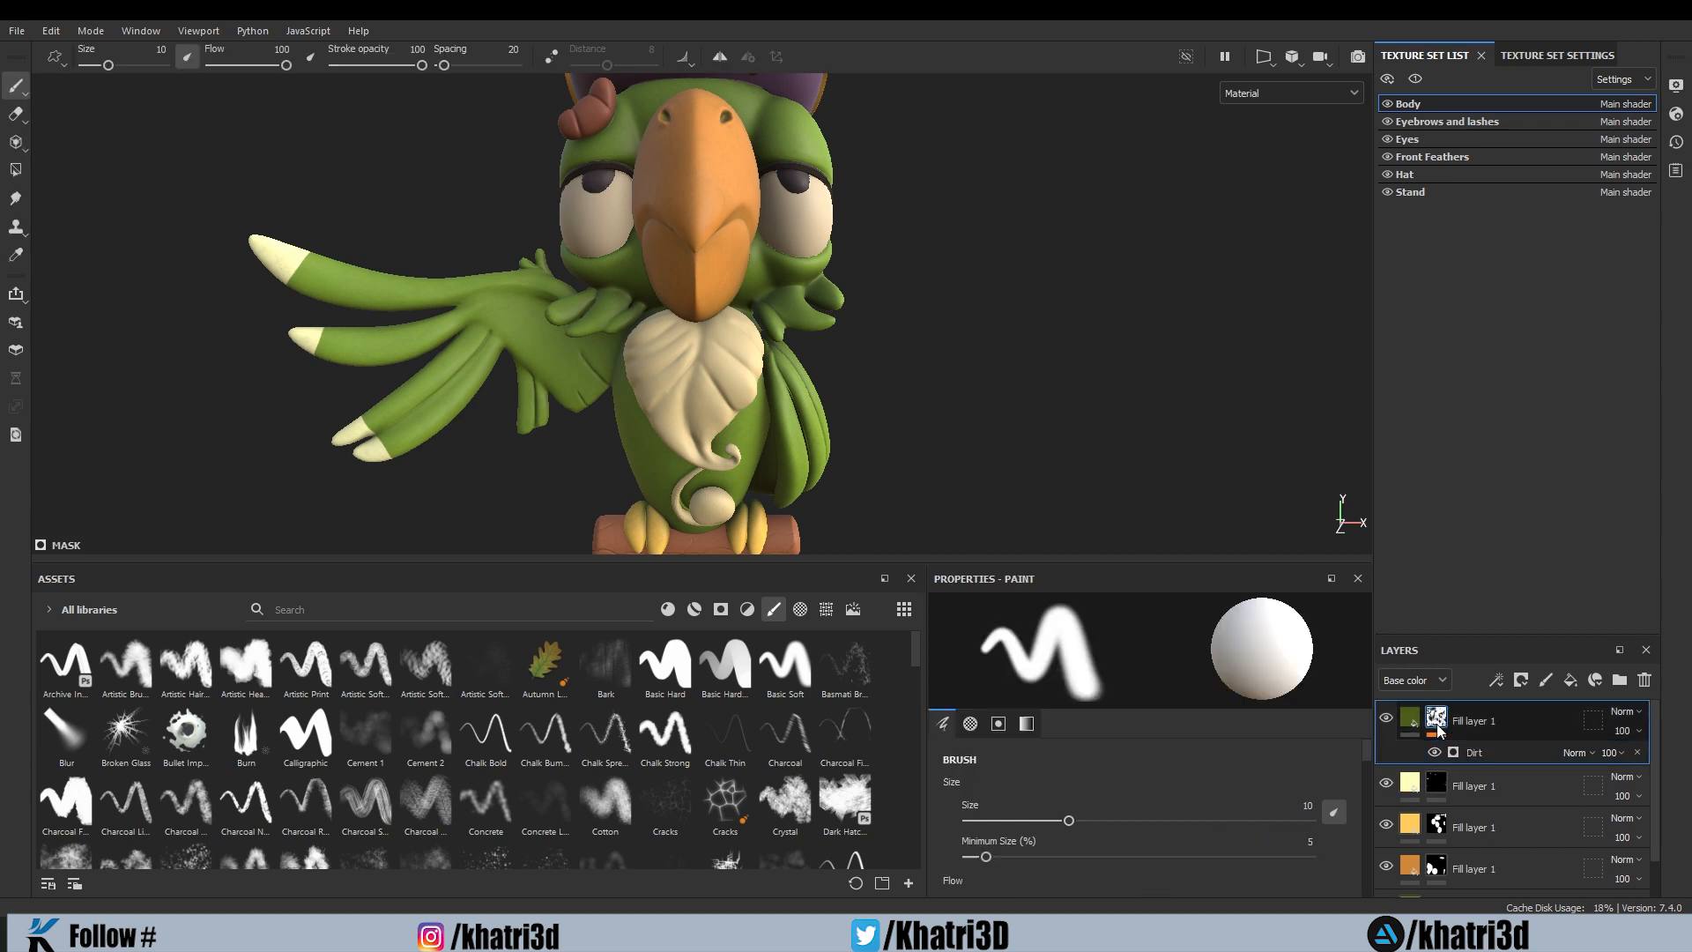
pyautogui.rightClick(1438, 729)
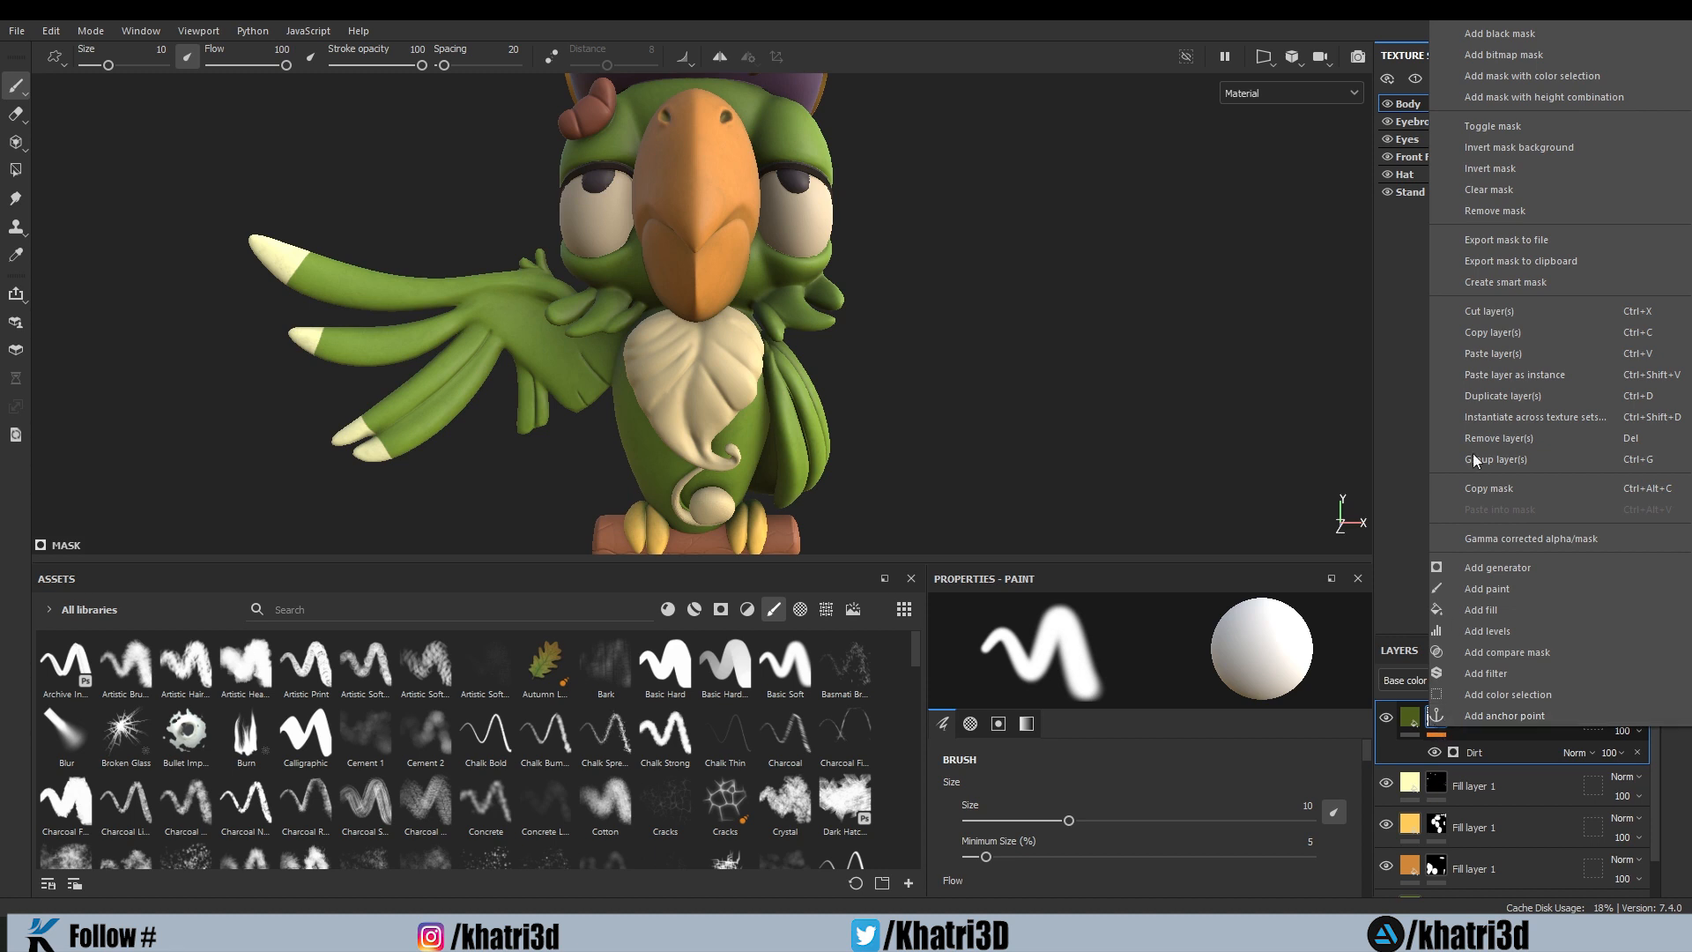
pyautogui.click(1510, 217)
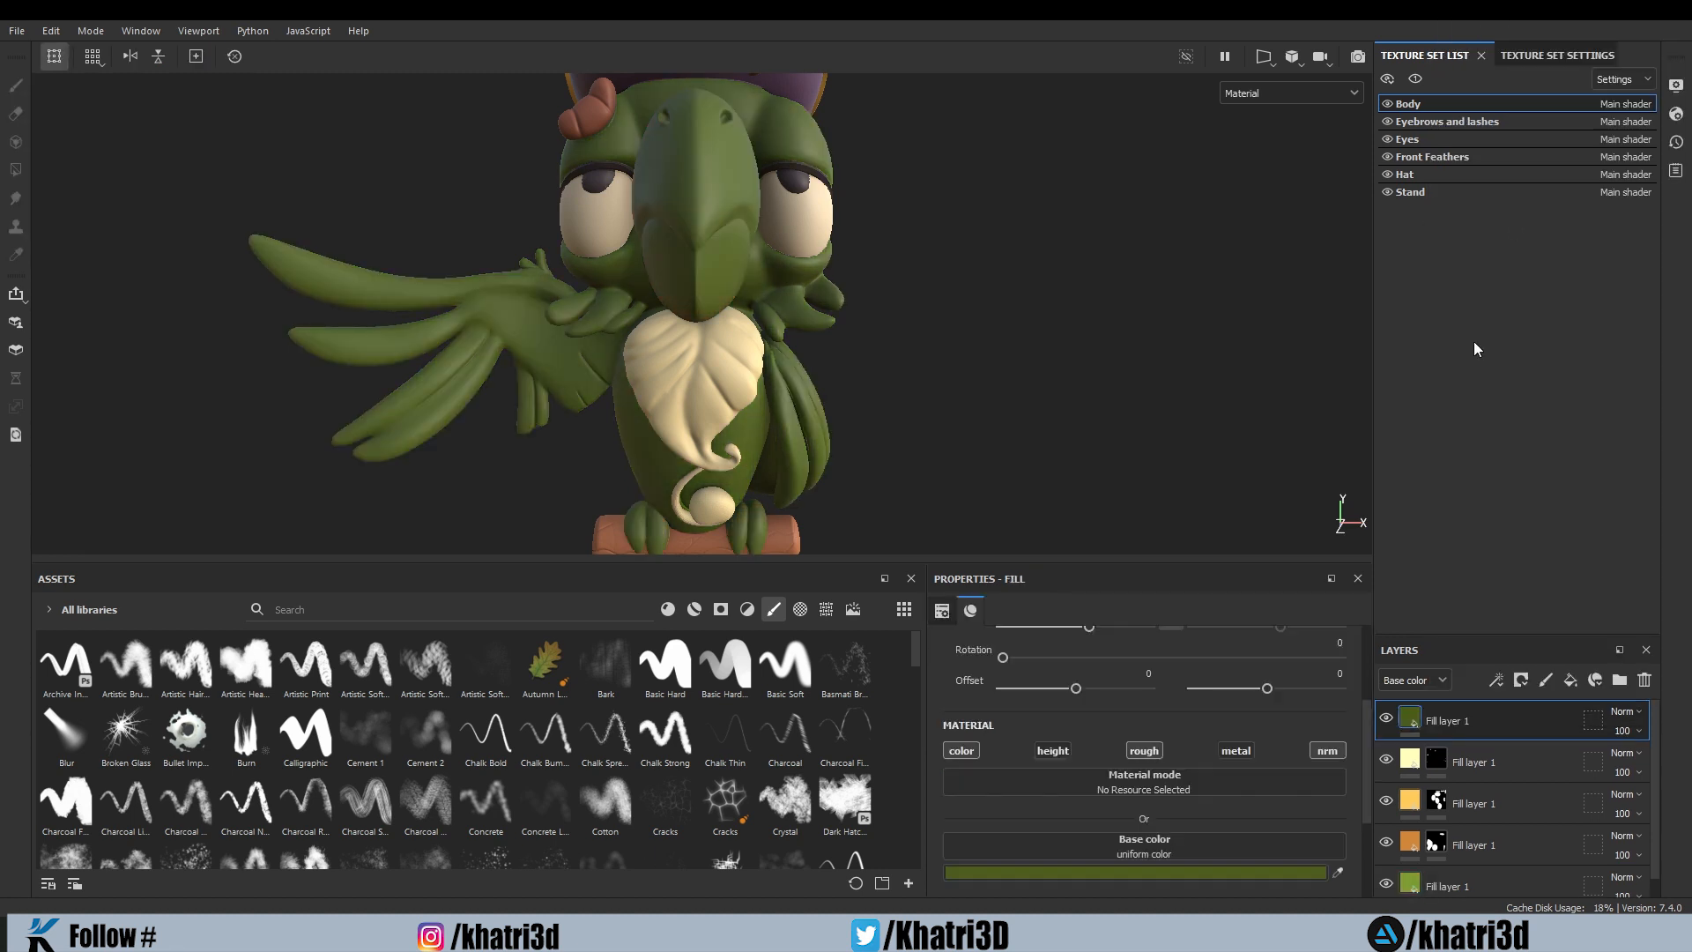
# Step: Try a Position generator directly on the dark green layer's content, then clear the generator selection
pyautogui.click(1519, 686)
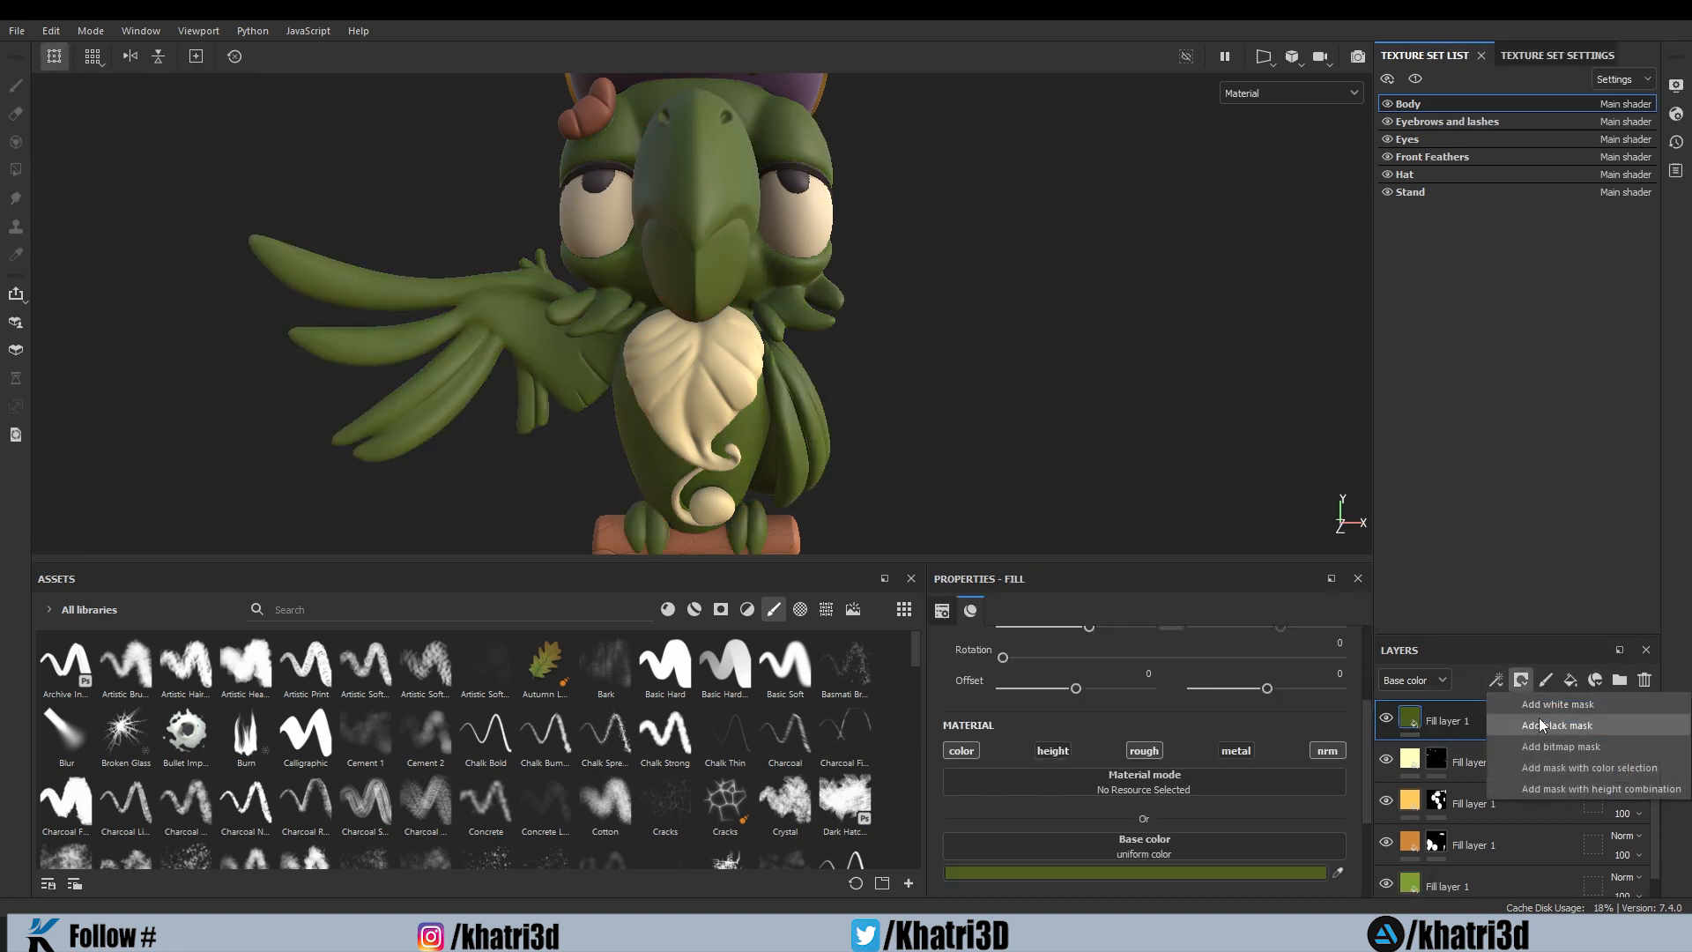
pyautogui.click(1496, 681)
pyautogui.click(1511, 702)
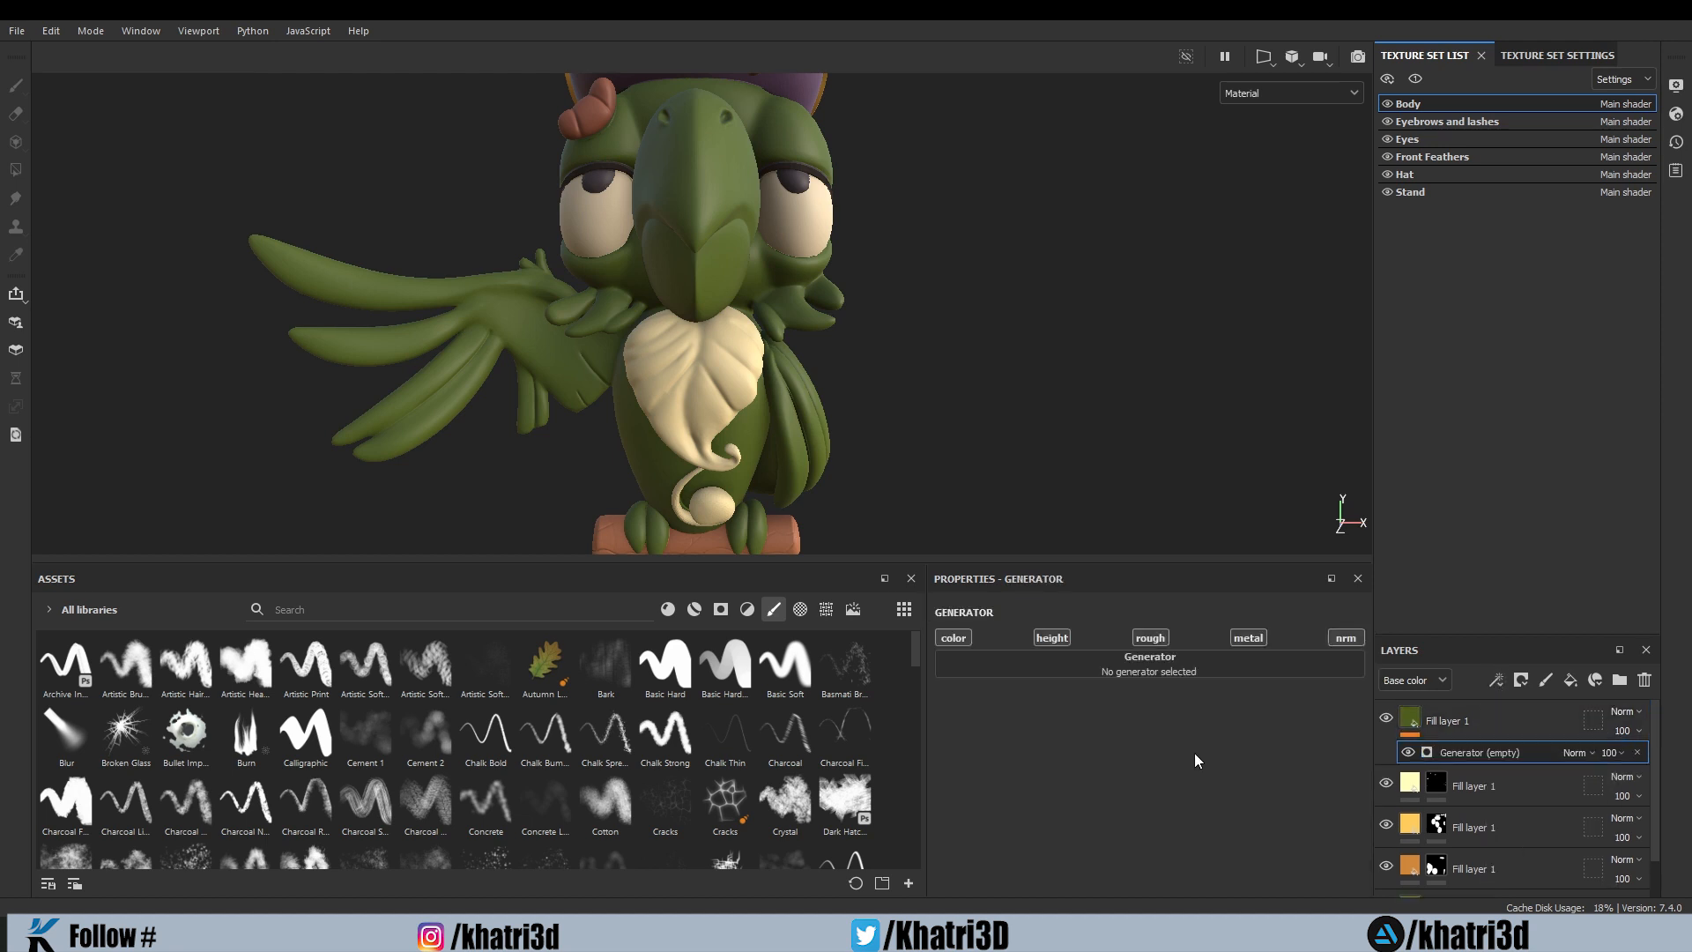
pyautogui.click(1142, 668)
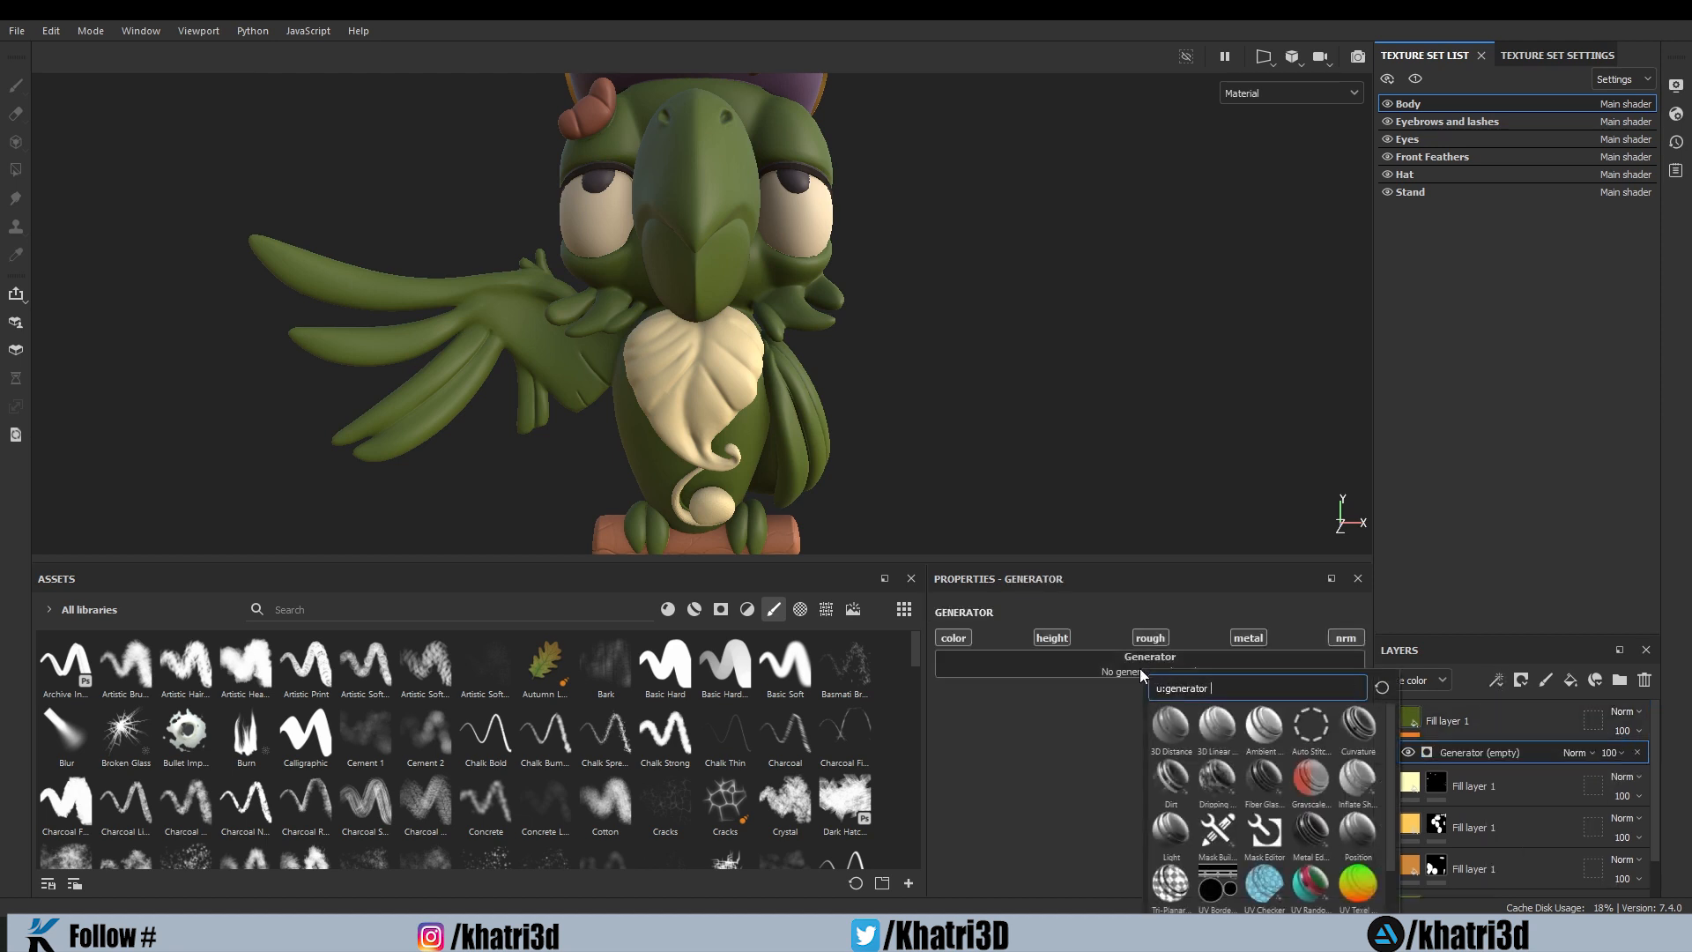
pyautogui.moveTo(1359, 841)
pyautogui.click(1358, 842)
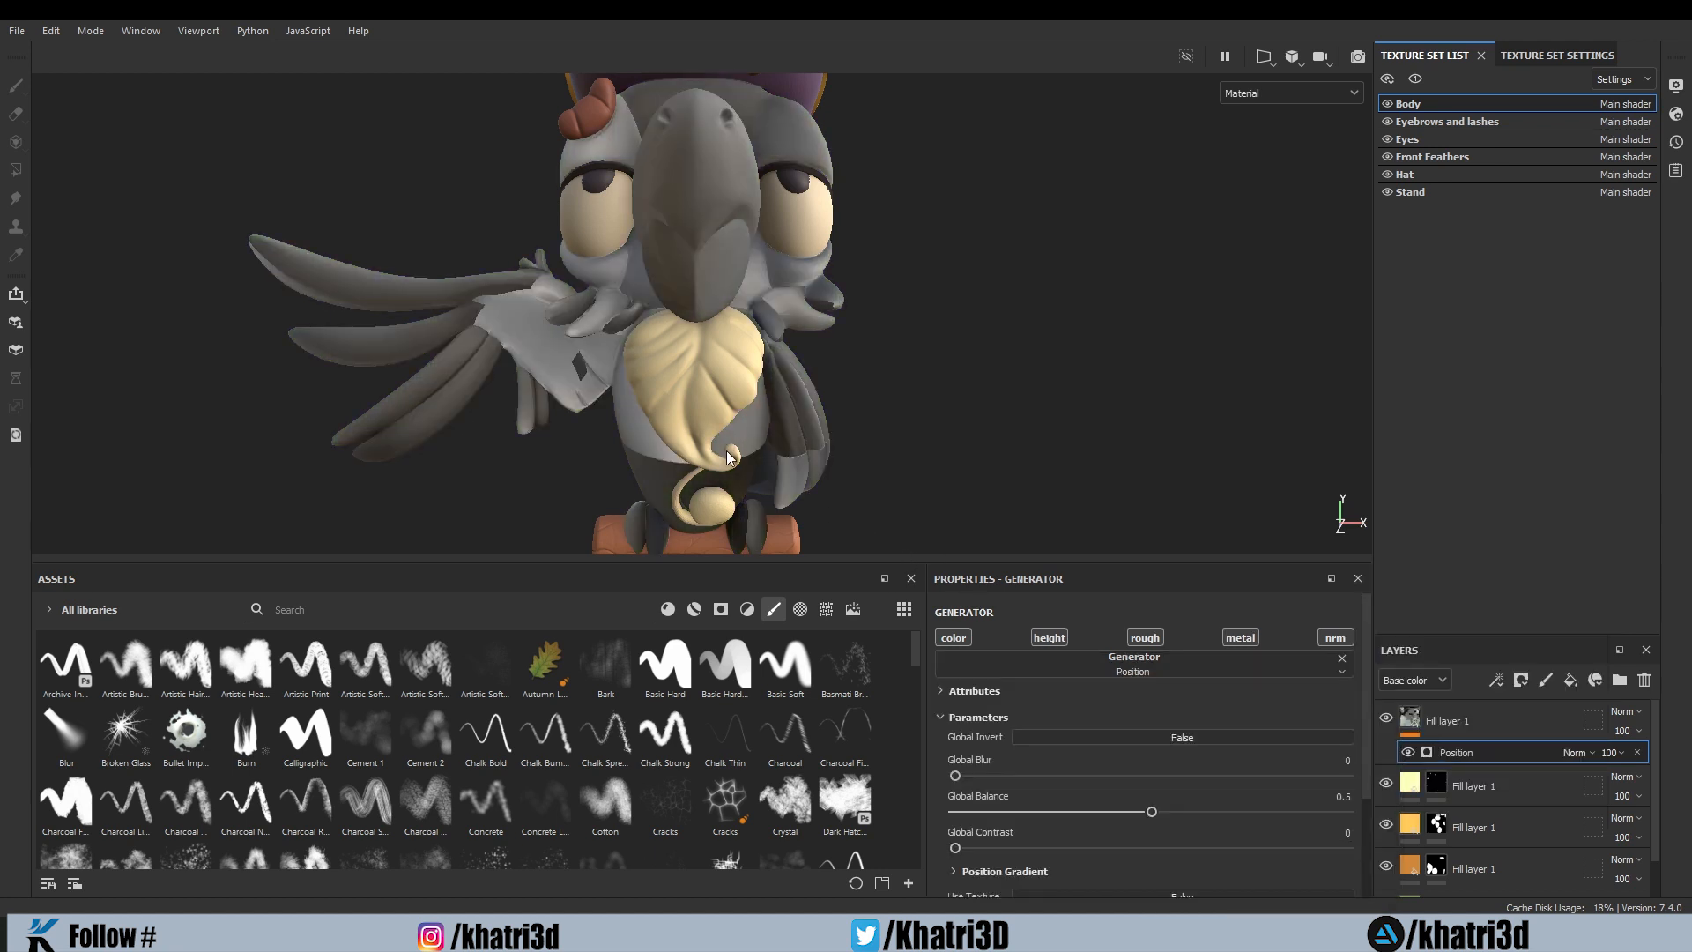
pyautogui.click(1342, 658)
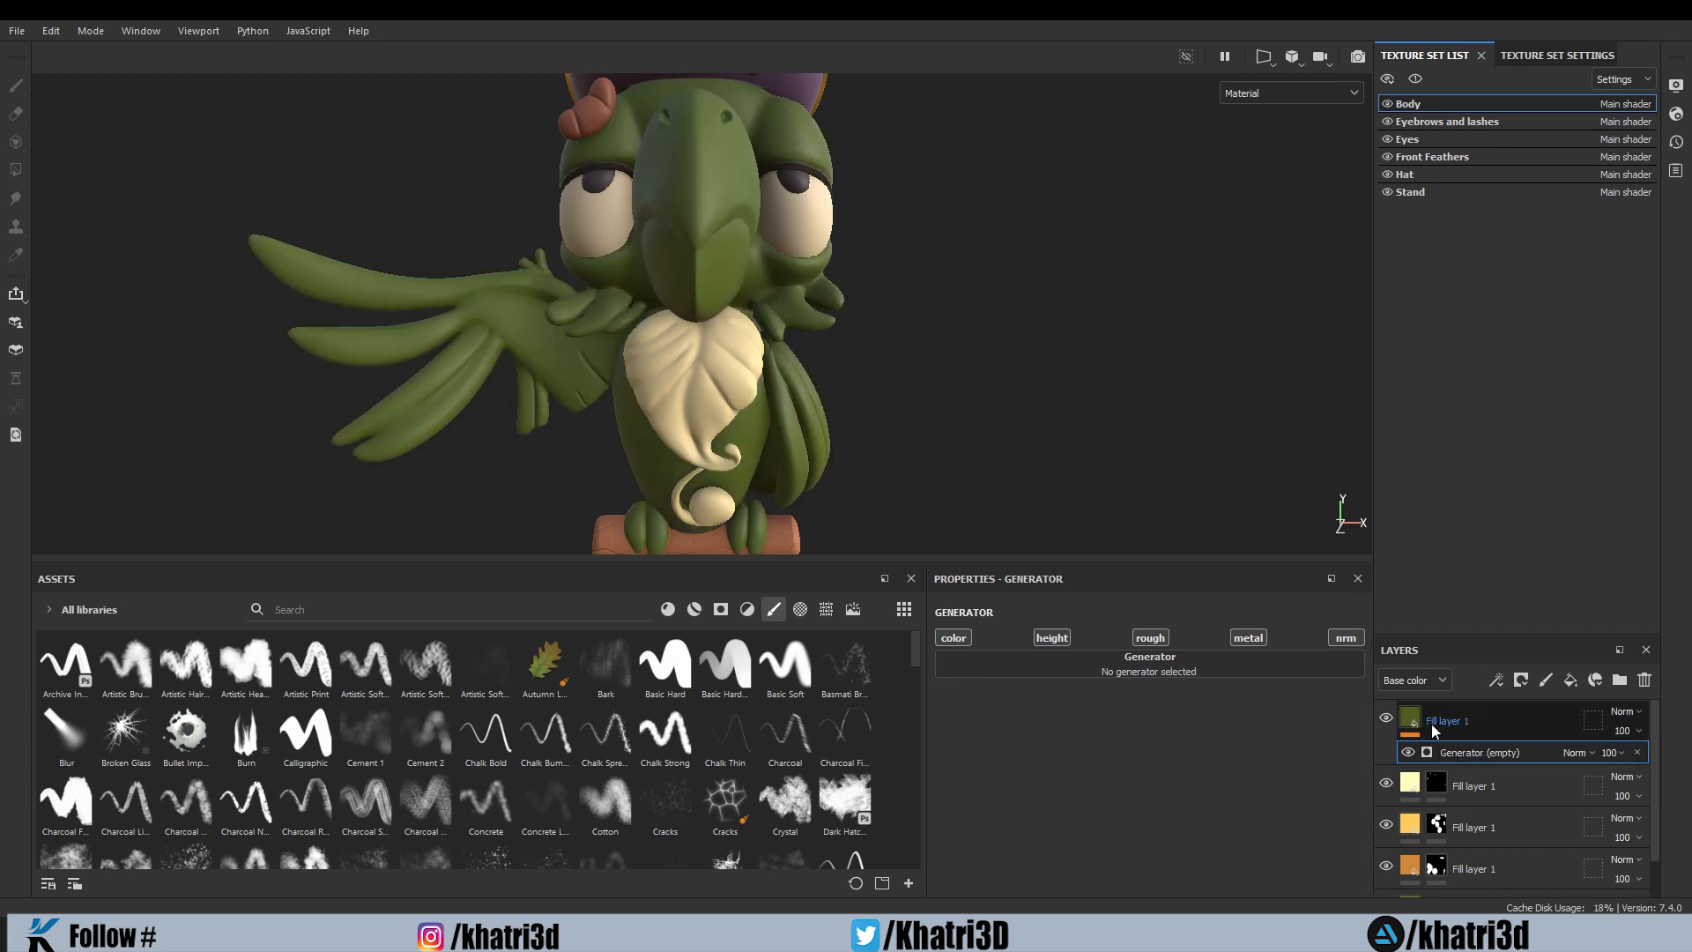
# Step: Add a black mask to the dark green fill layer
pyautogui.click(1431, 723)
pyautogui.rightClick(1458, 724)
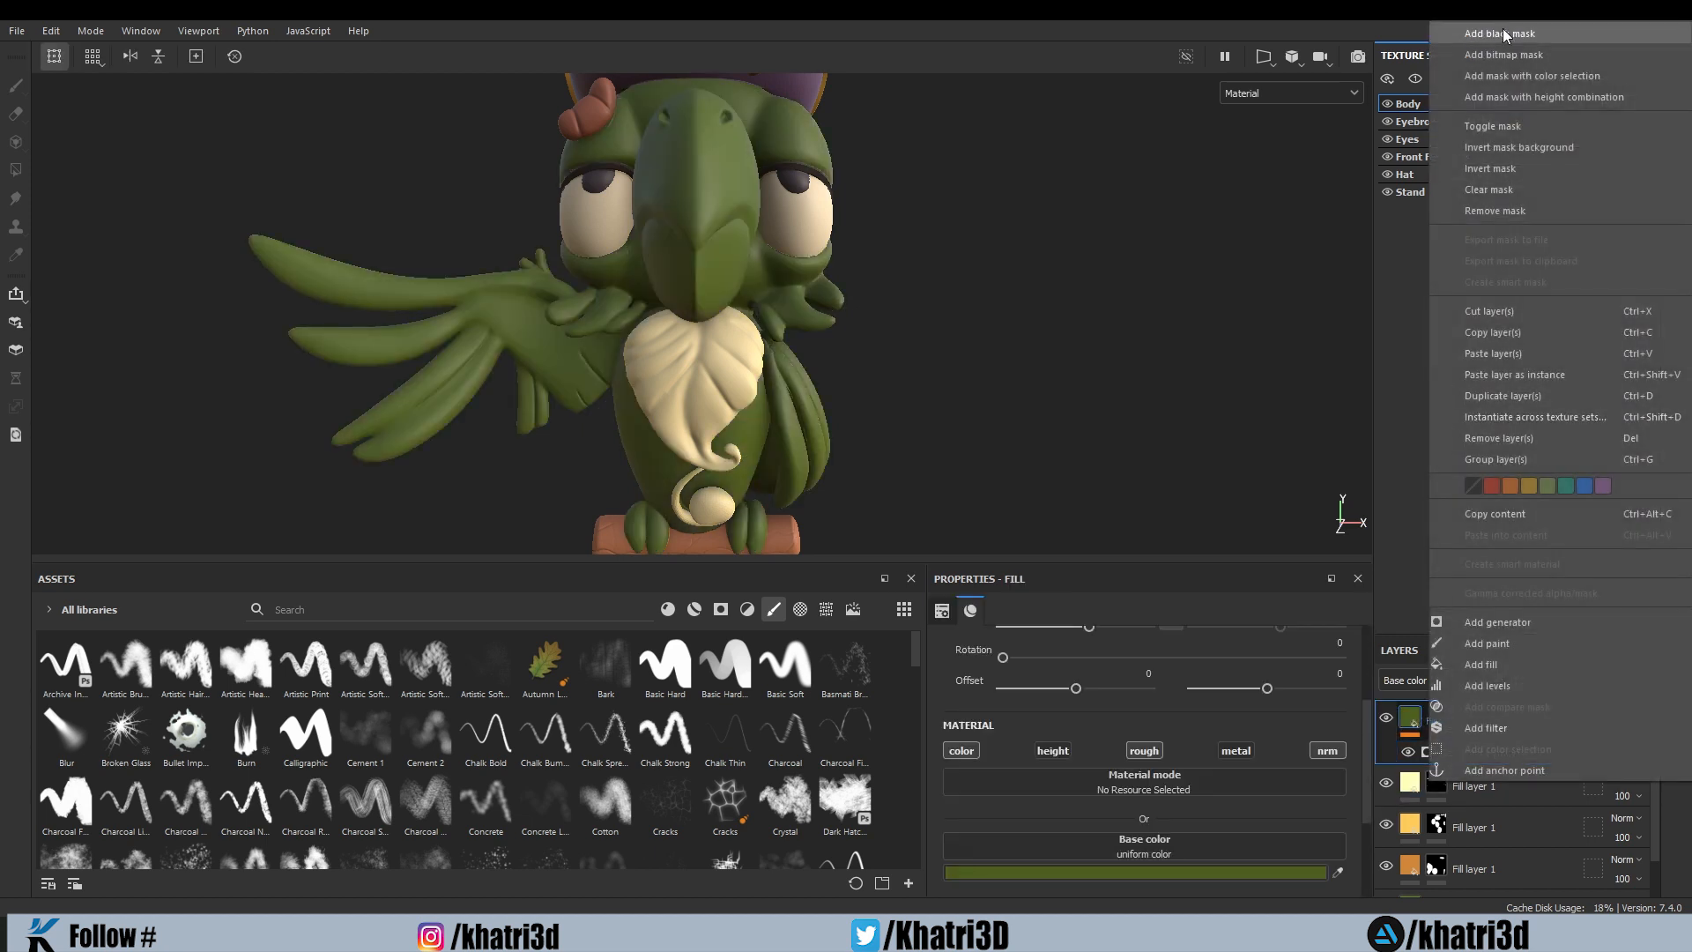
pyautogui.click(1503, 33)
pyautogui.click(1415, 716)
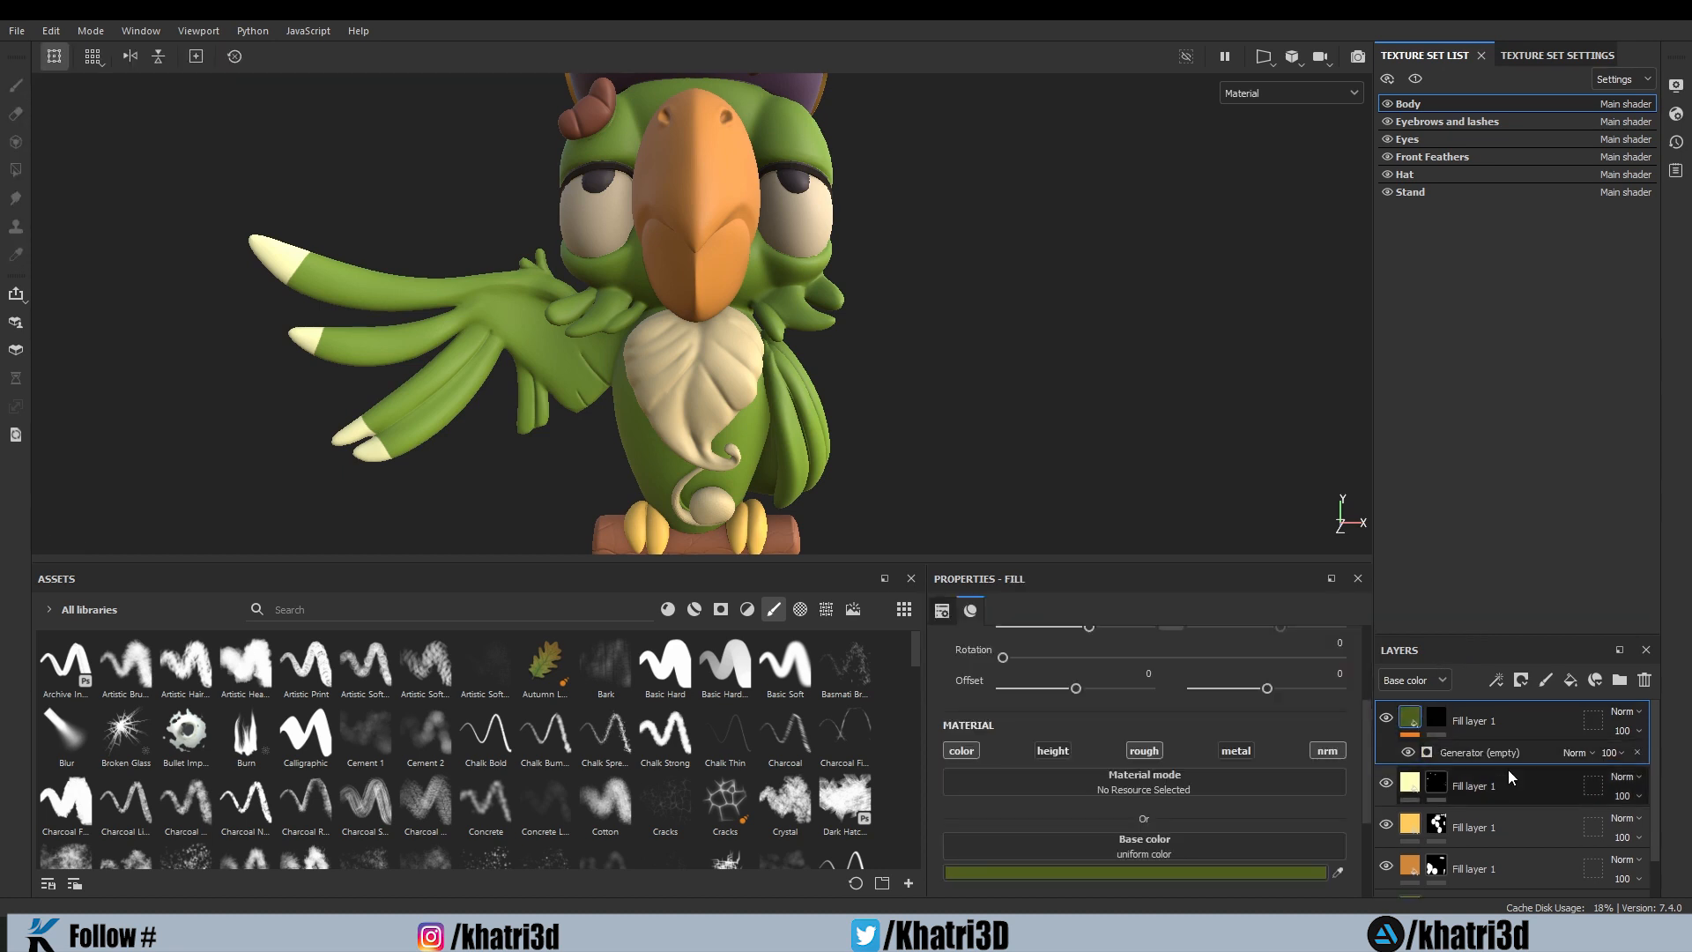
# Step: Remove the empty generator effect from the dark green layer's content
pyautogui.click(1505, 758)
pyautogui.rightClick(1504, 758)
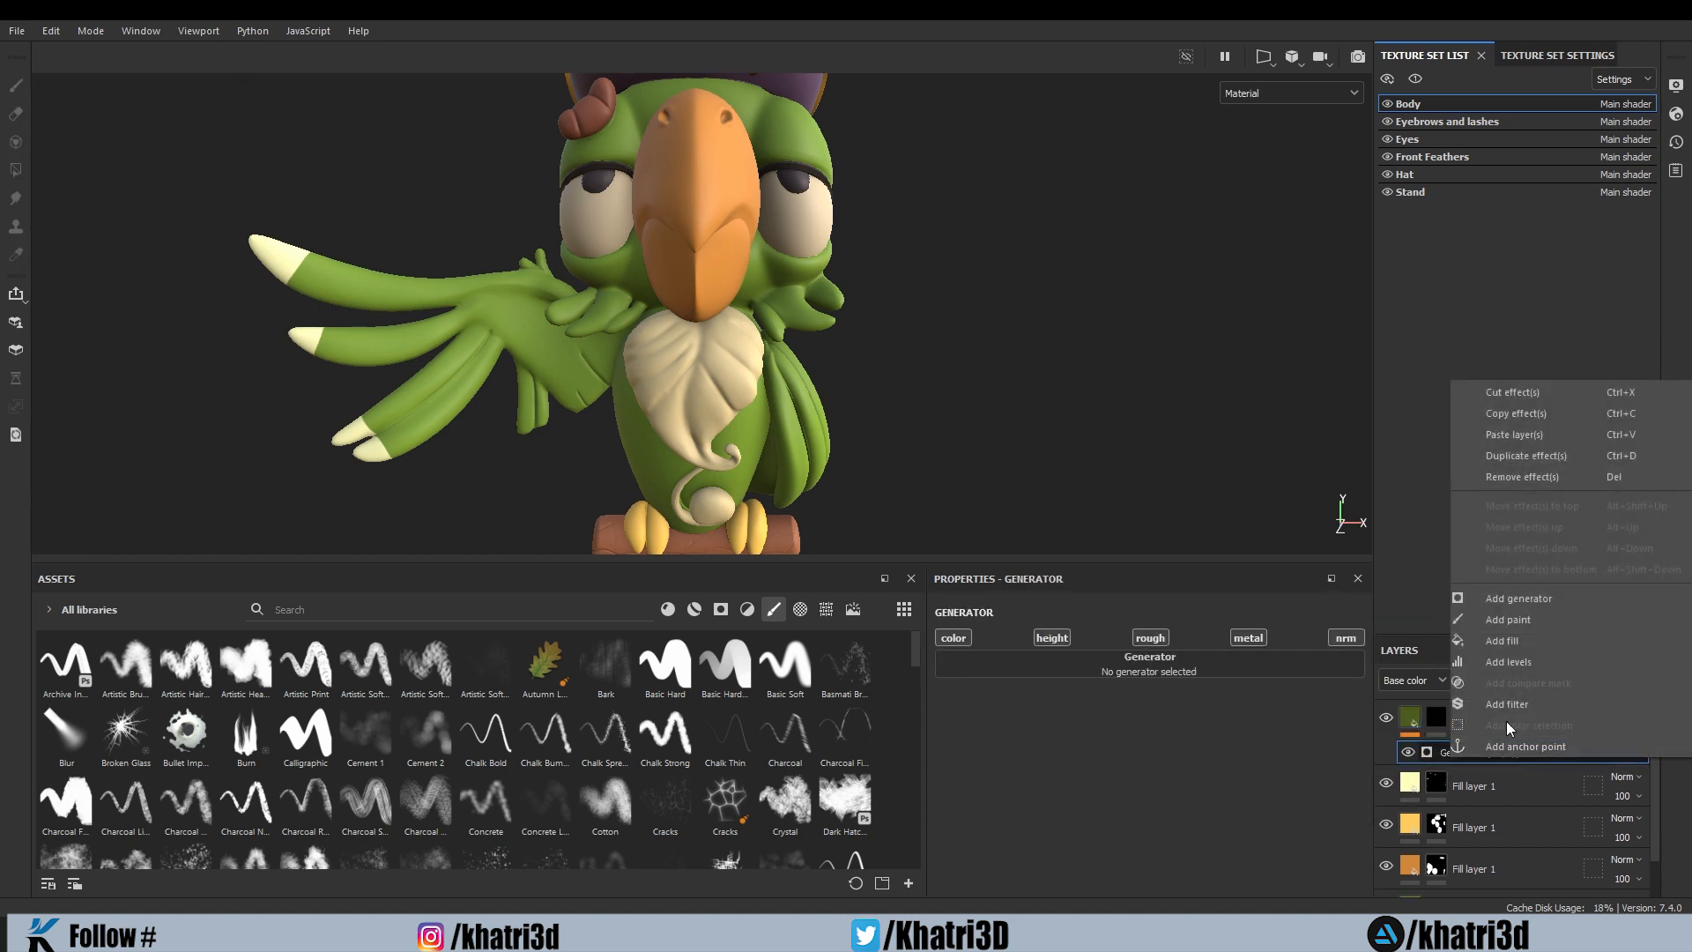
pyautogui.click(1526, 477)
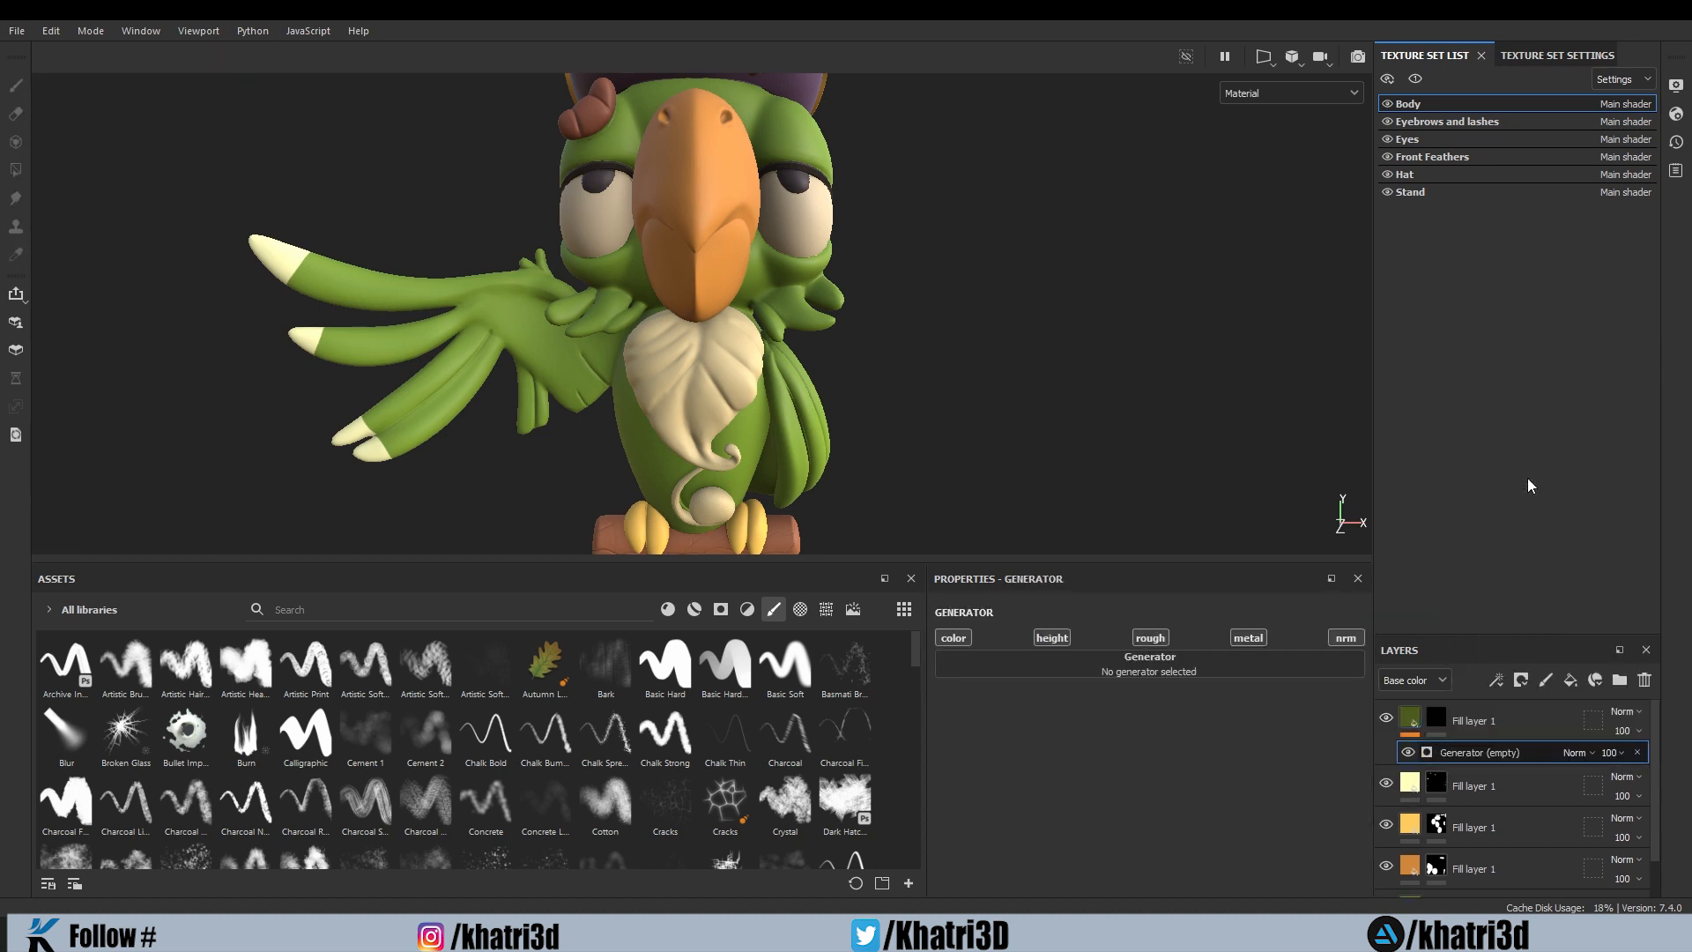
# Step: Apply a Position generator to the dark green layer's black mask
pyautogui.click(1441, 717)
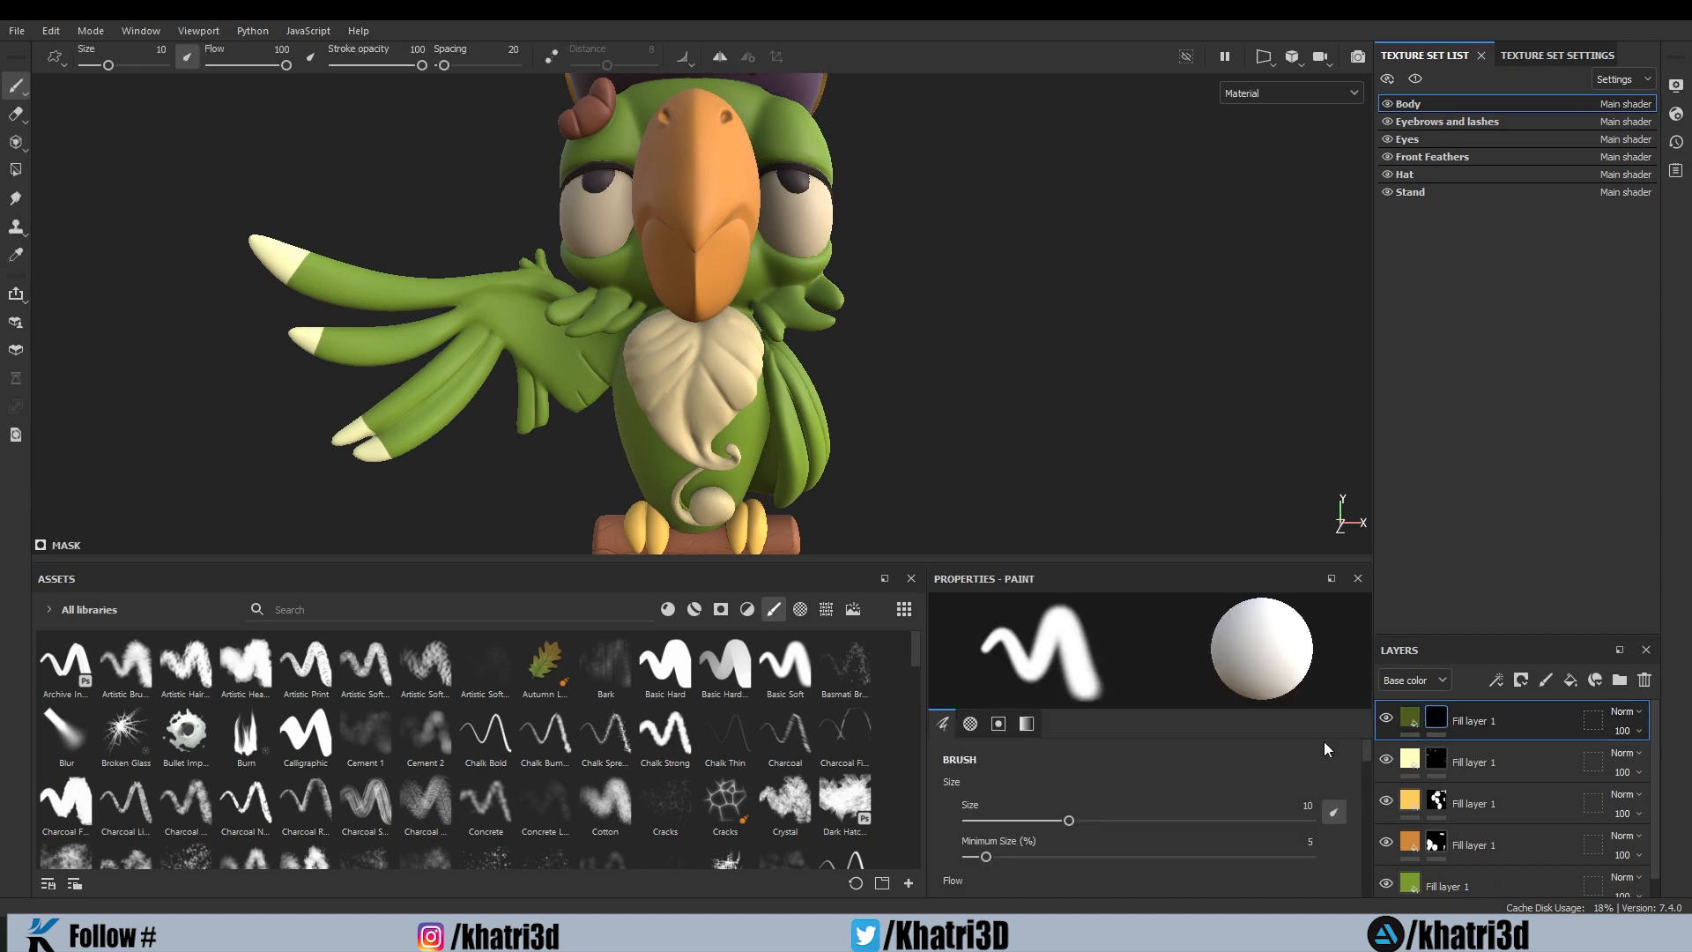
pyautogui.click(1521, 689)
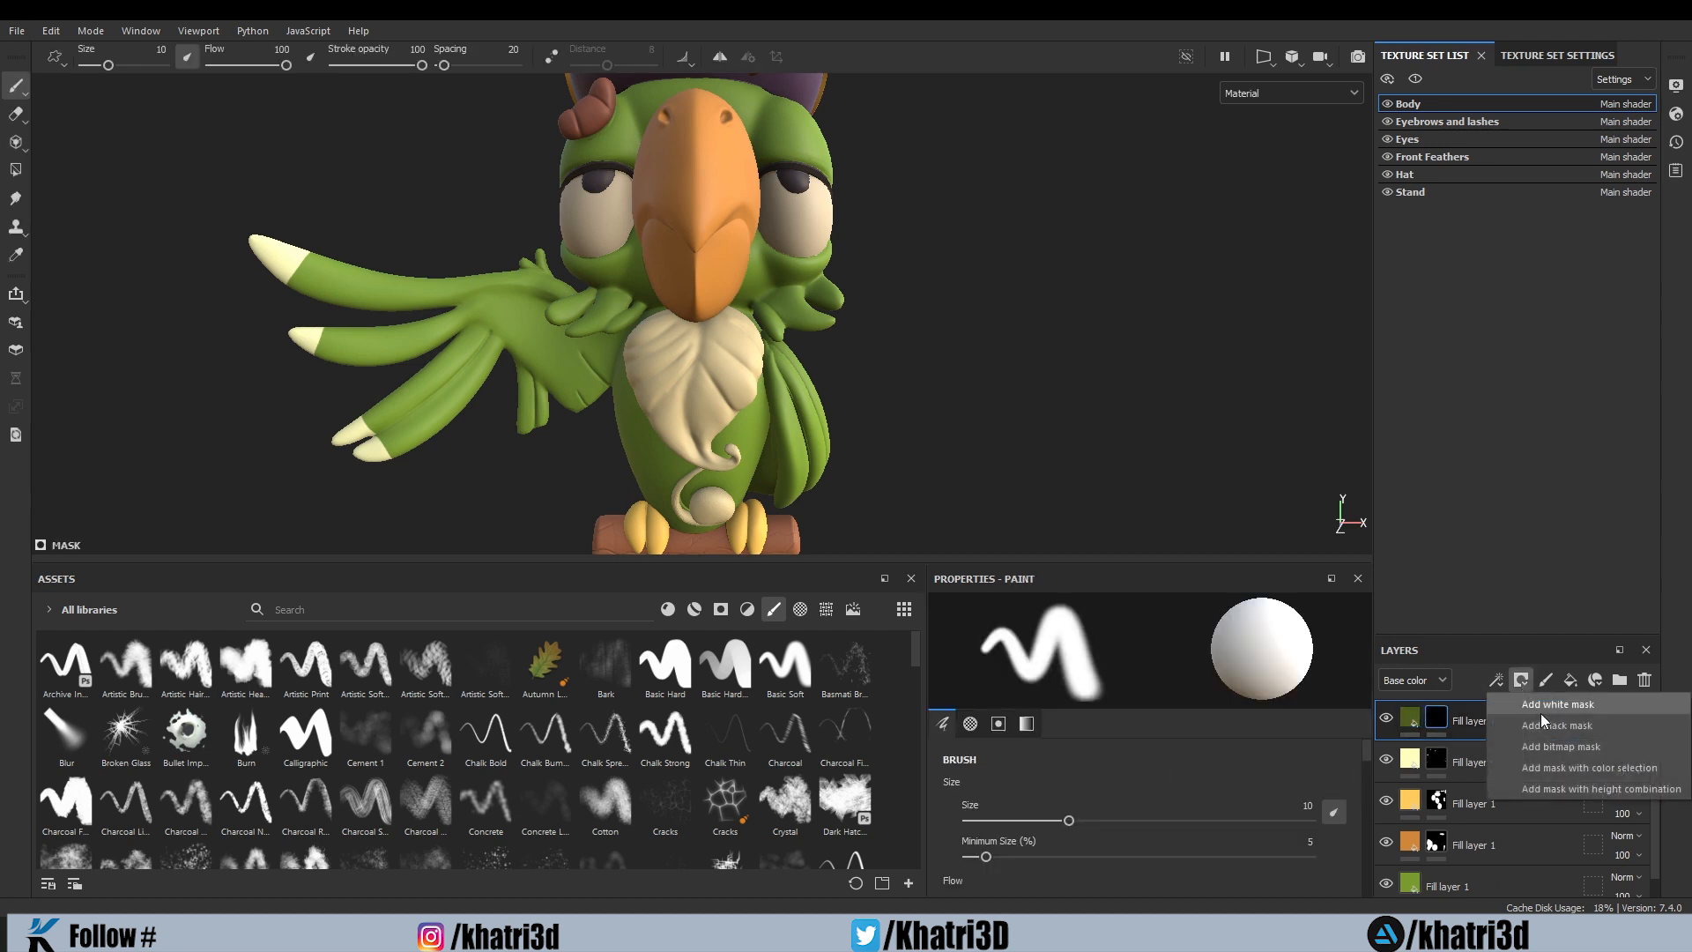
pyautogui.click(1541, 724)
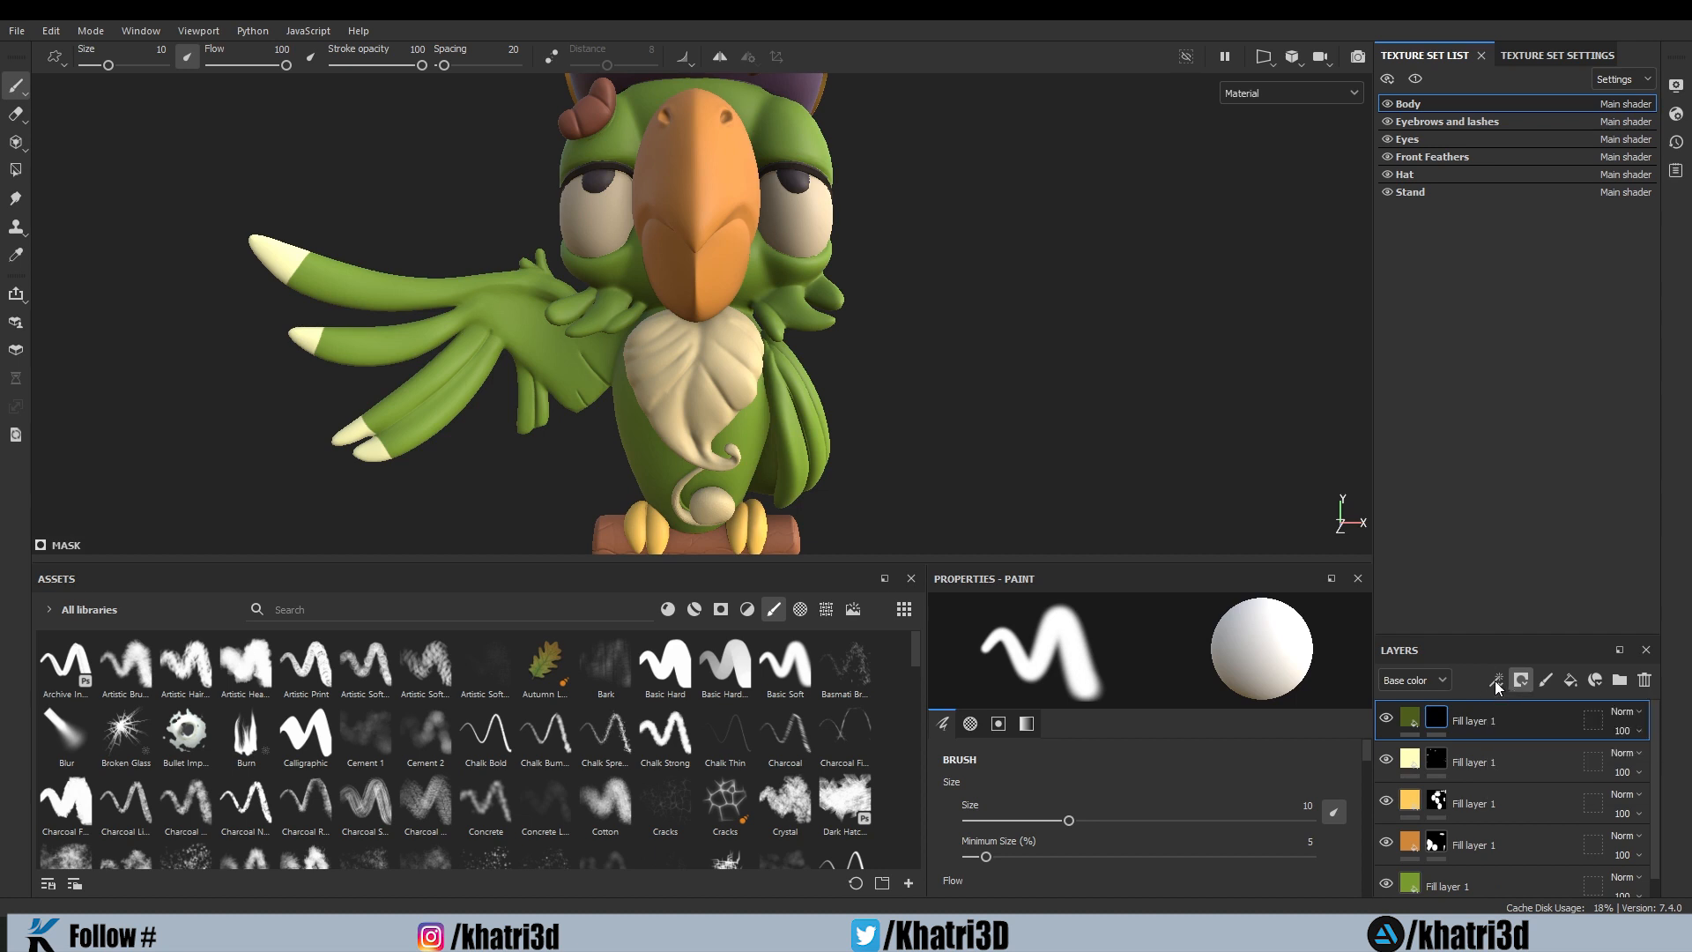
pyautogui.click(1496, 680)
pyautogui.click(1508, 701)
pyautogui.click(1116, 649)
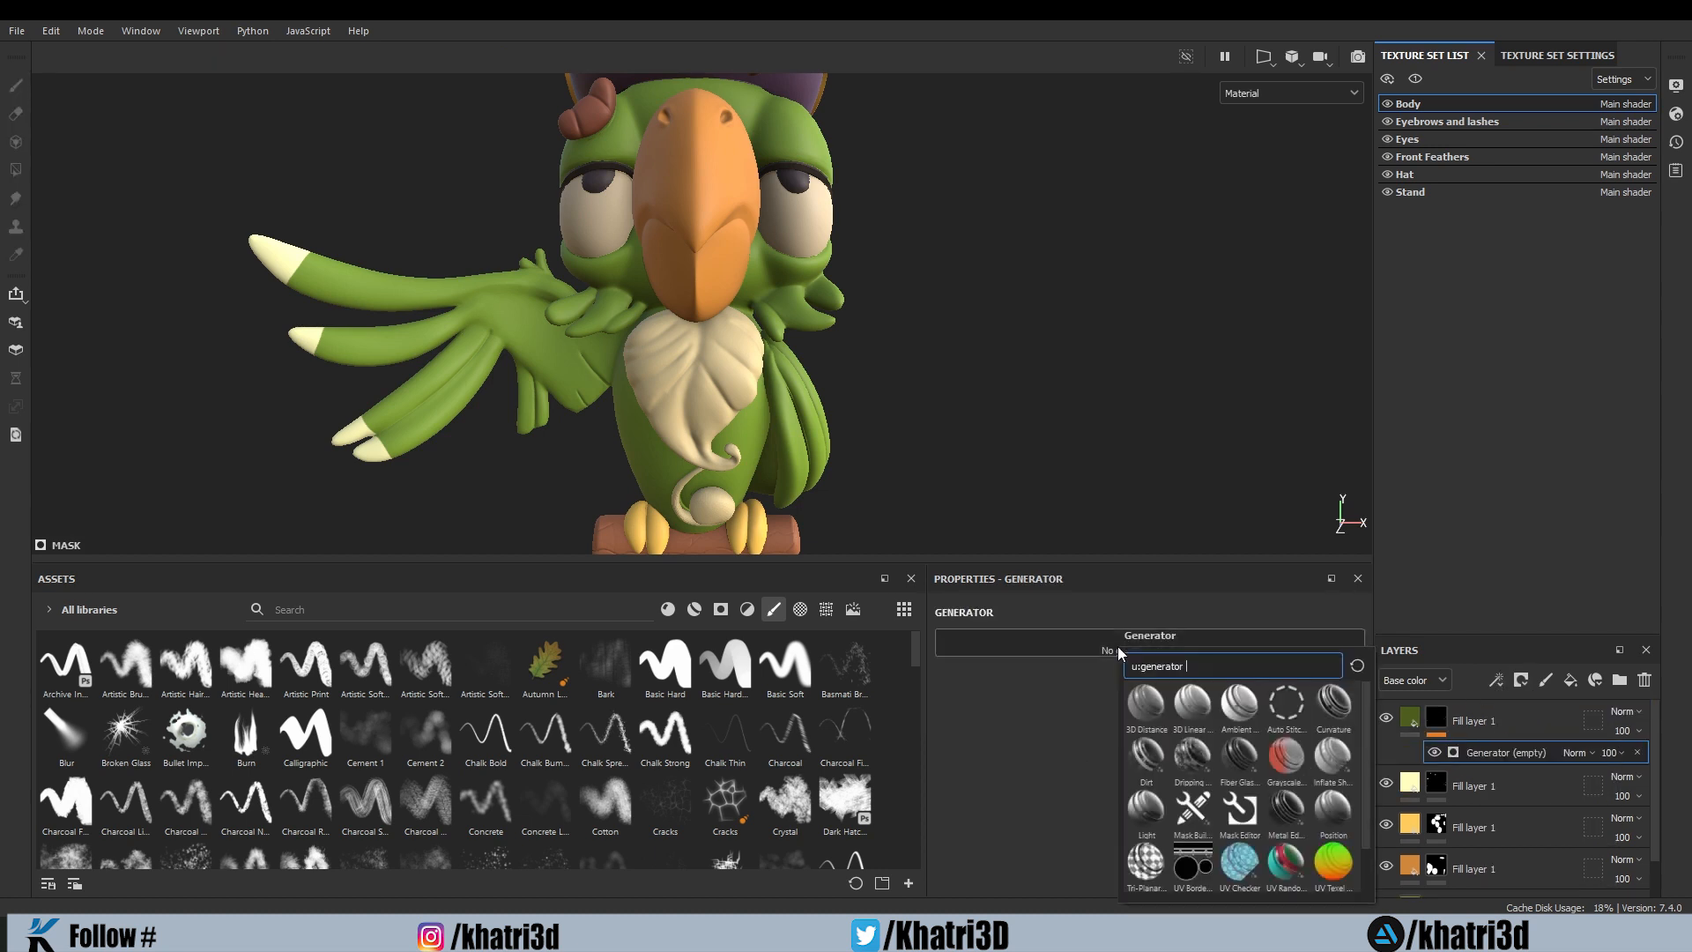
pyautogui.moveTo(1329, 830)
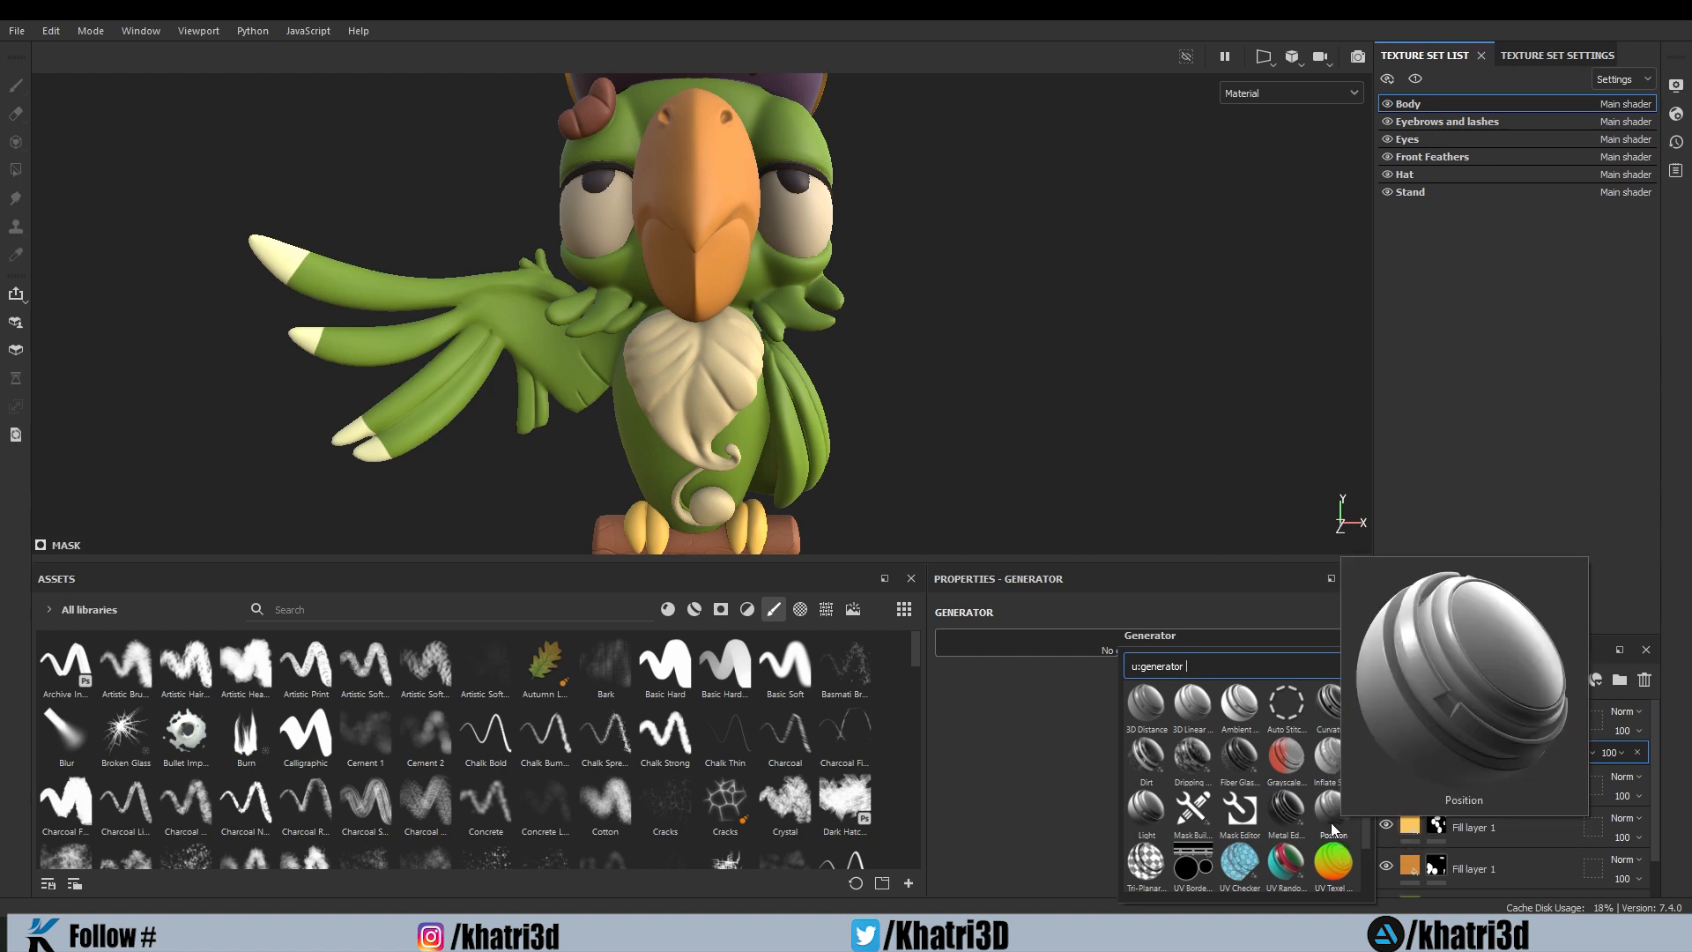
pyautogui.click(1331, 828)
# Step: Display only the Mask channel in the viewport and set the Position generator's Global Invert to True
pyautogui.scroll(-3, 837, 449)
pyautogui.scroll(4, 837, 450)
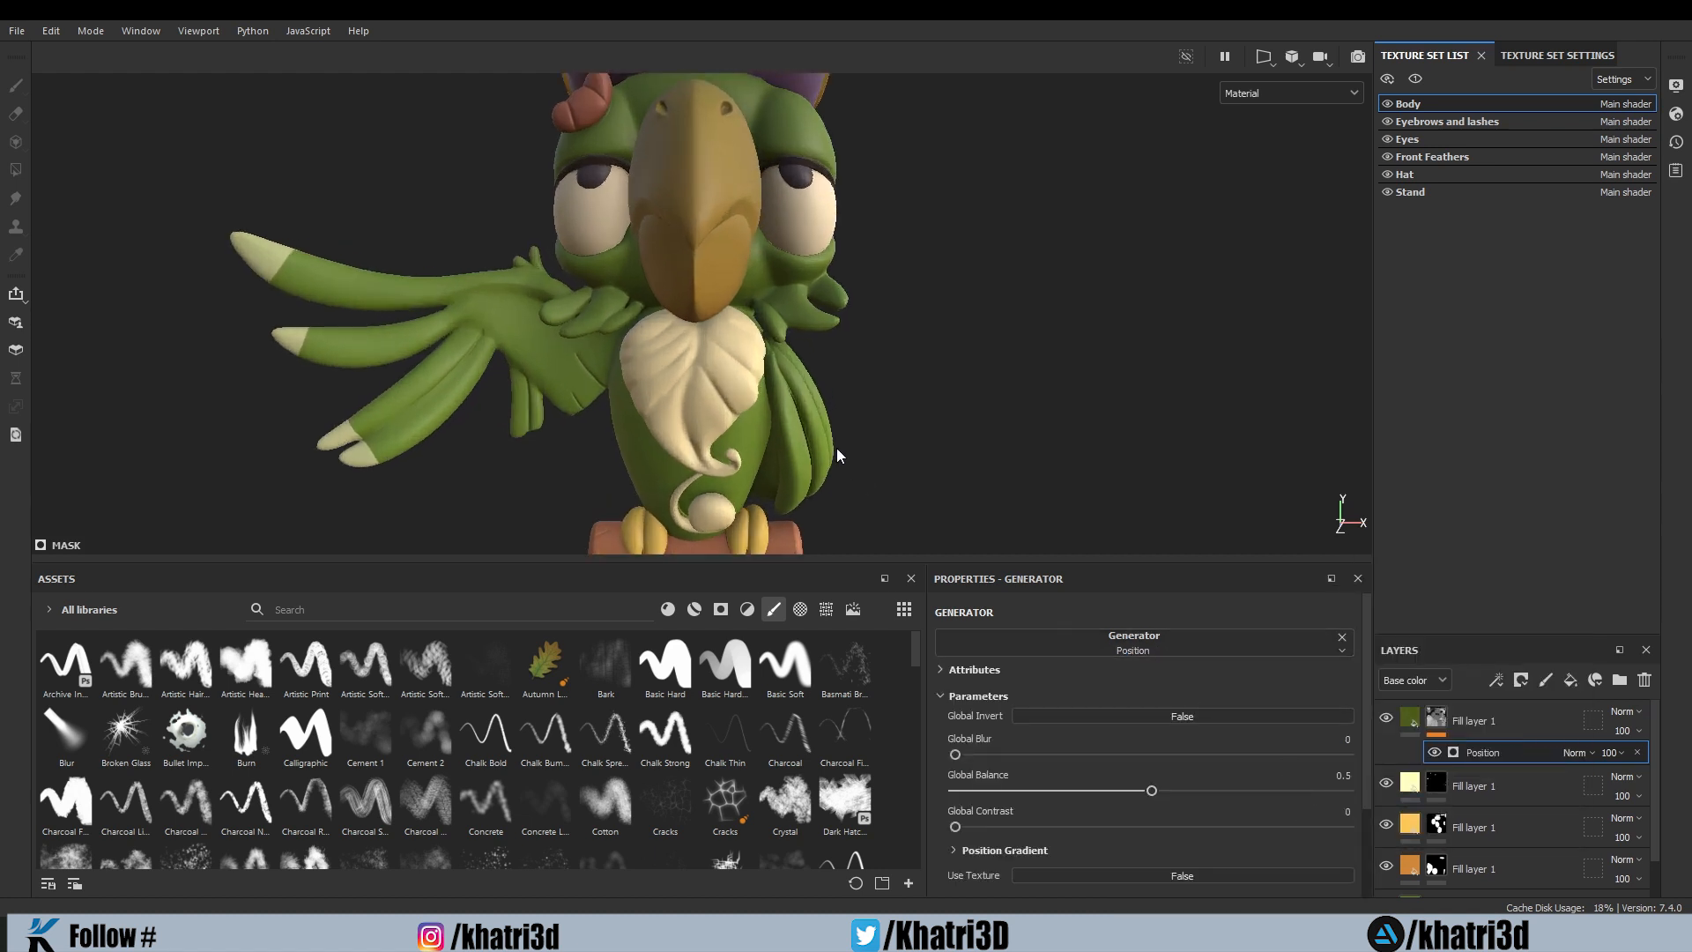
pyautogui.scroll(-3, 838, 449)
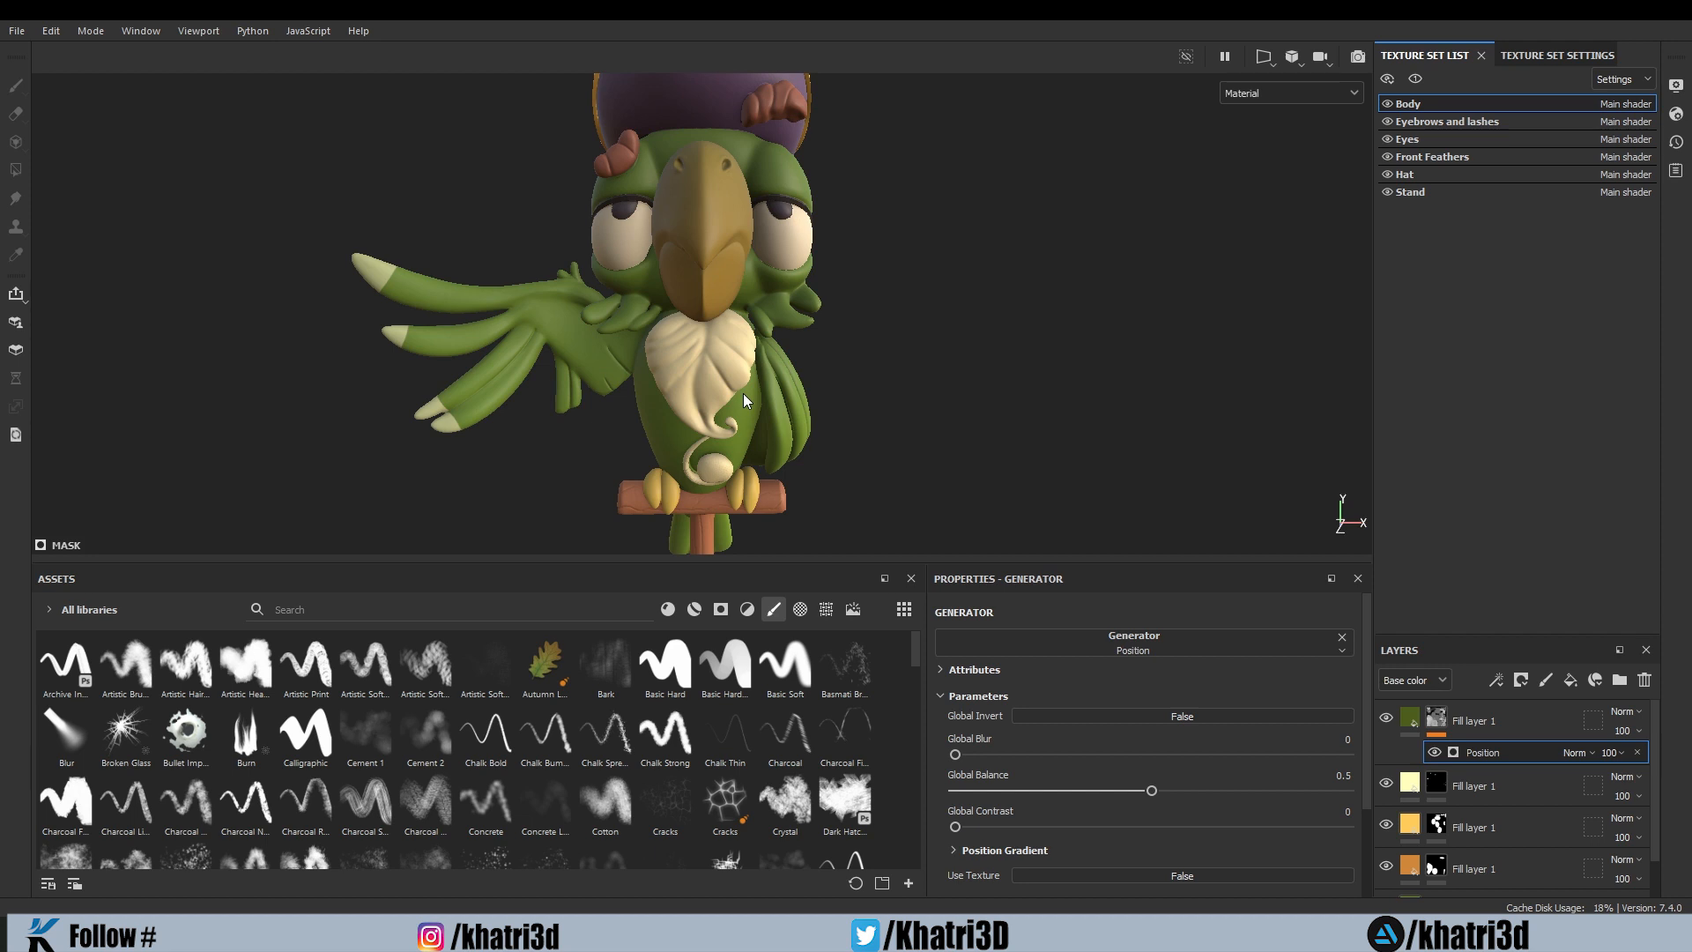
pyautogui.click(1235, 94)
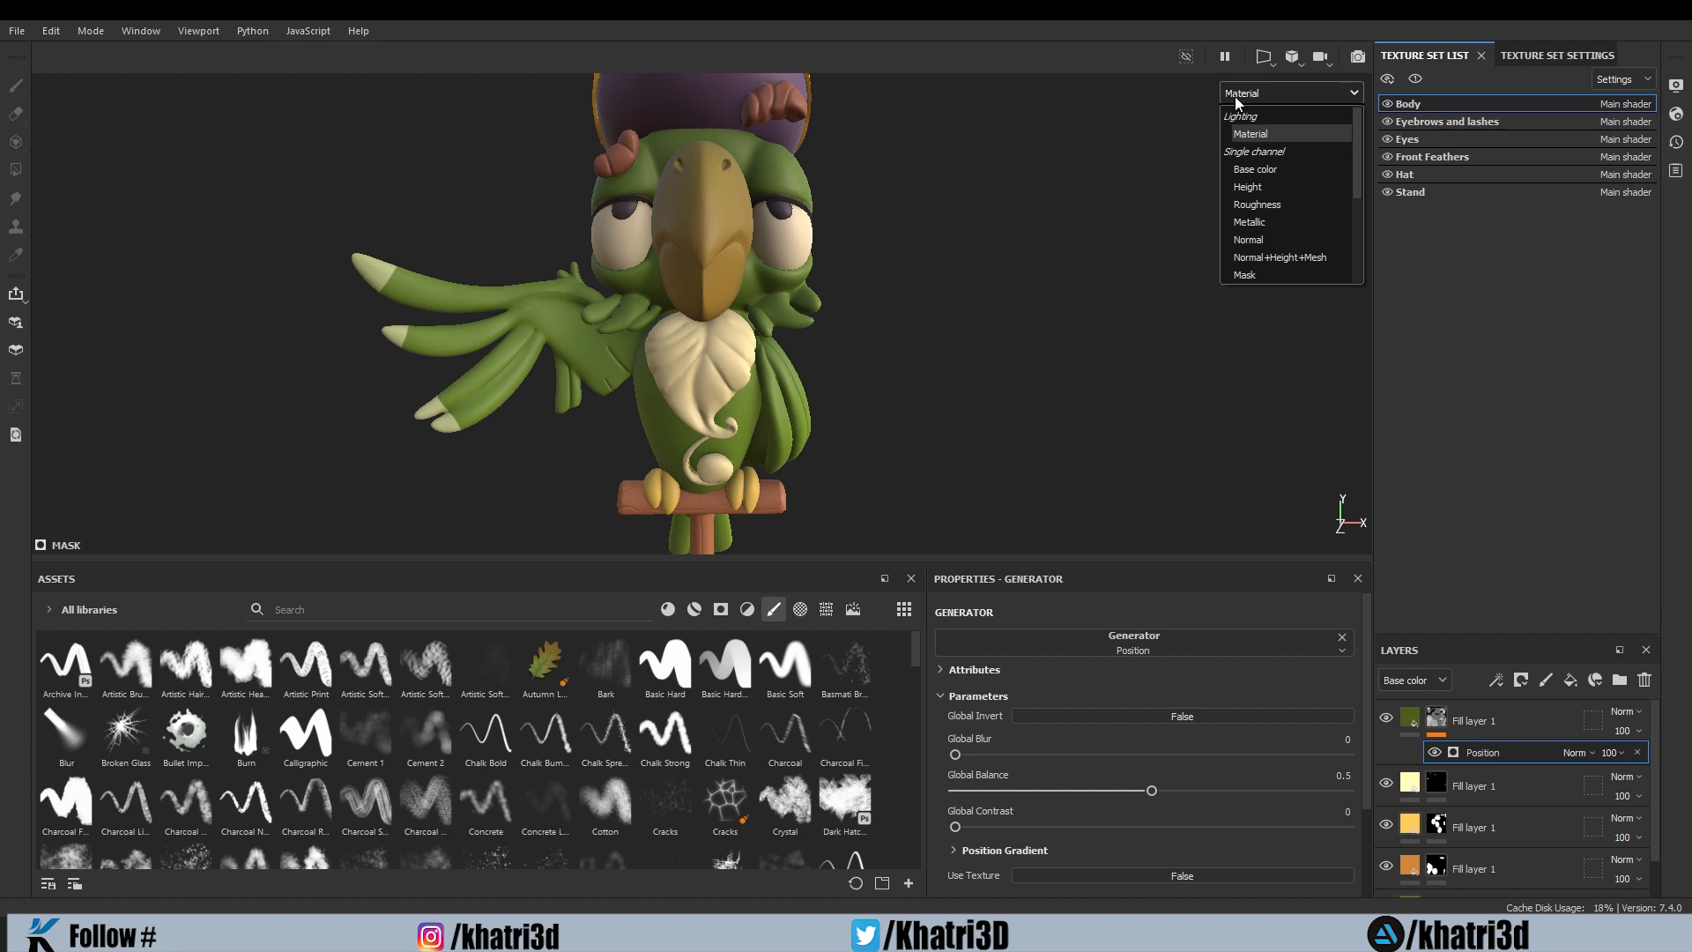
pyautogui.click(1269, 285)
pyautogui.click(1283, 97)
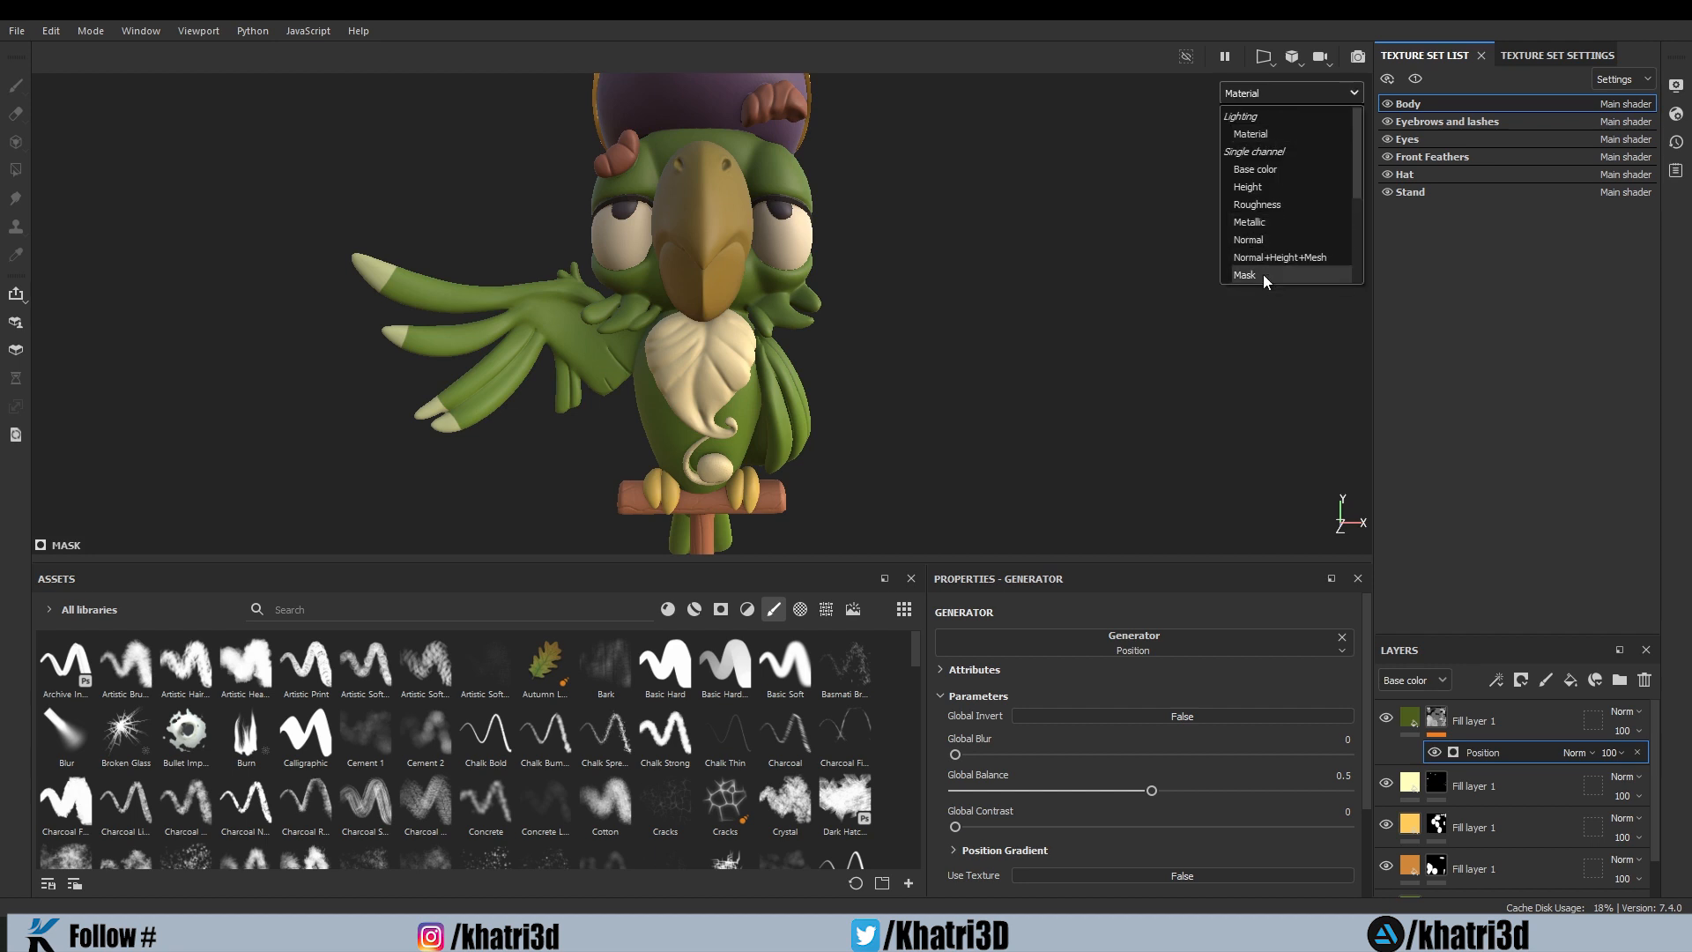
pyautogui.click(1262, 273)
pyautogui.scroll(2, 818, 362)
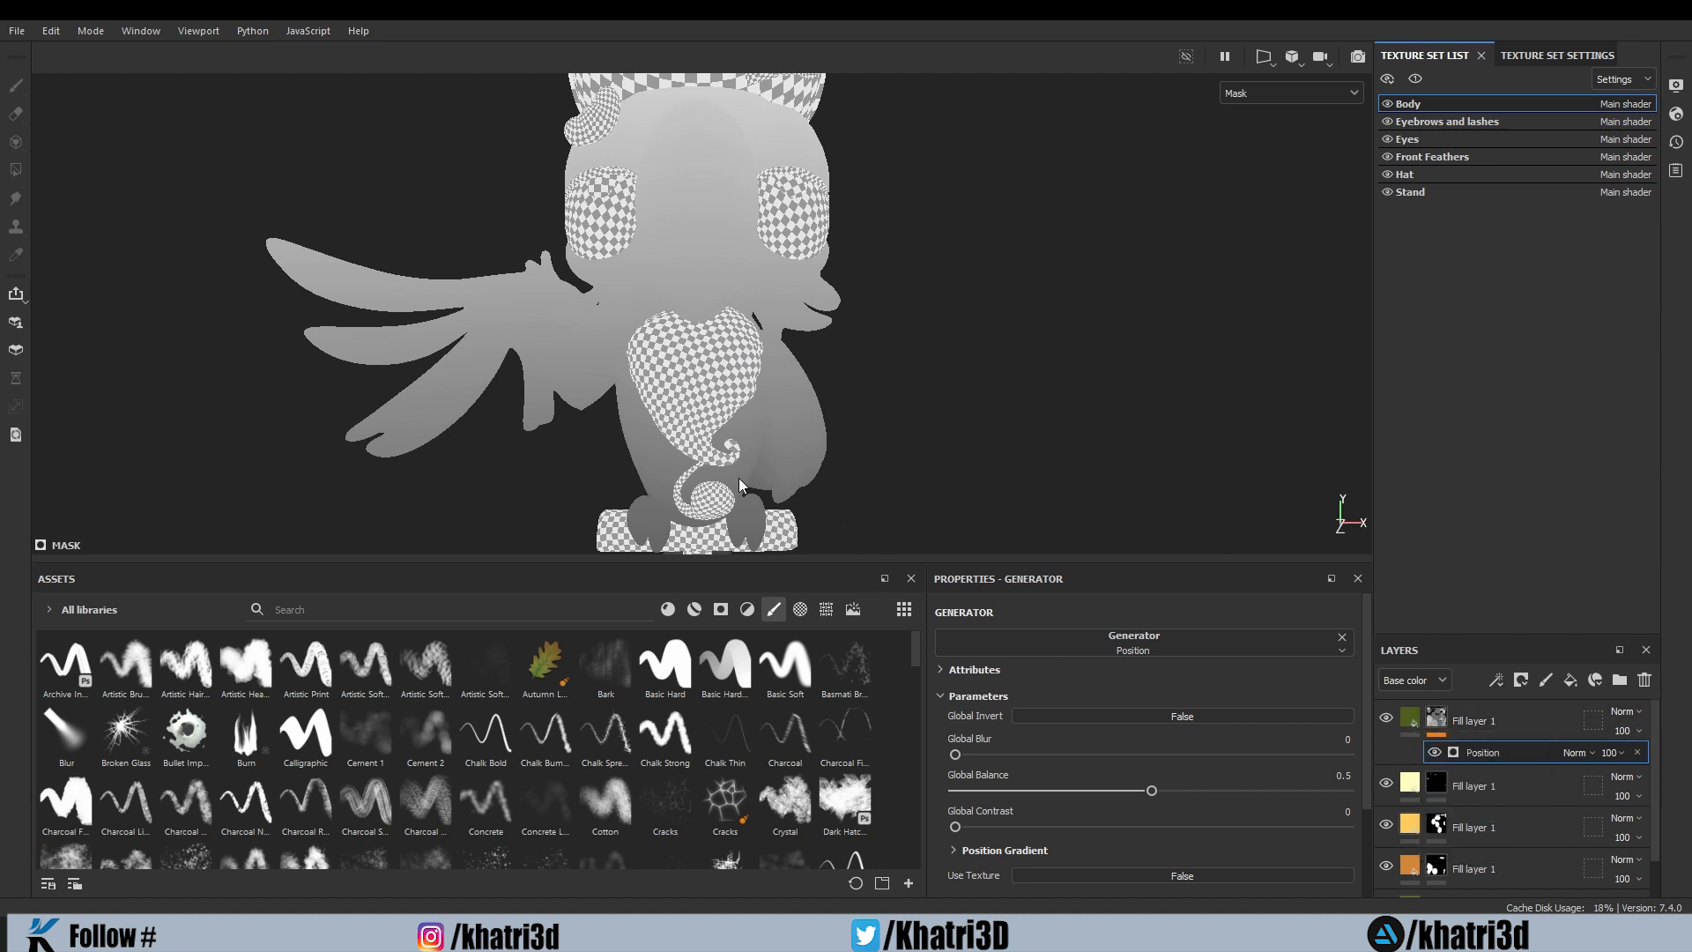
pyautogui.click(1140, 713)
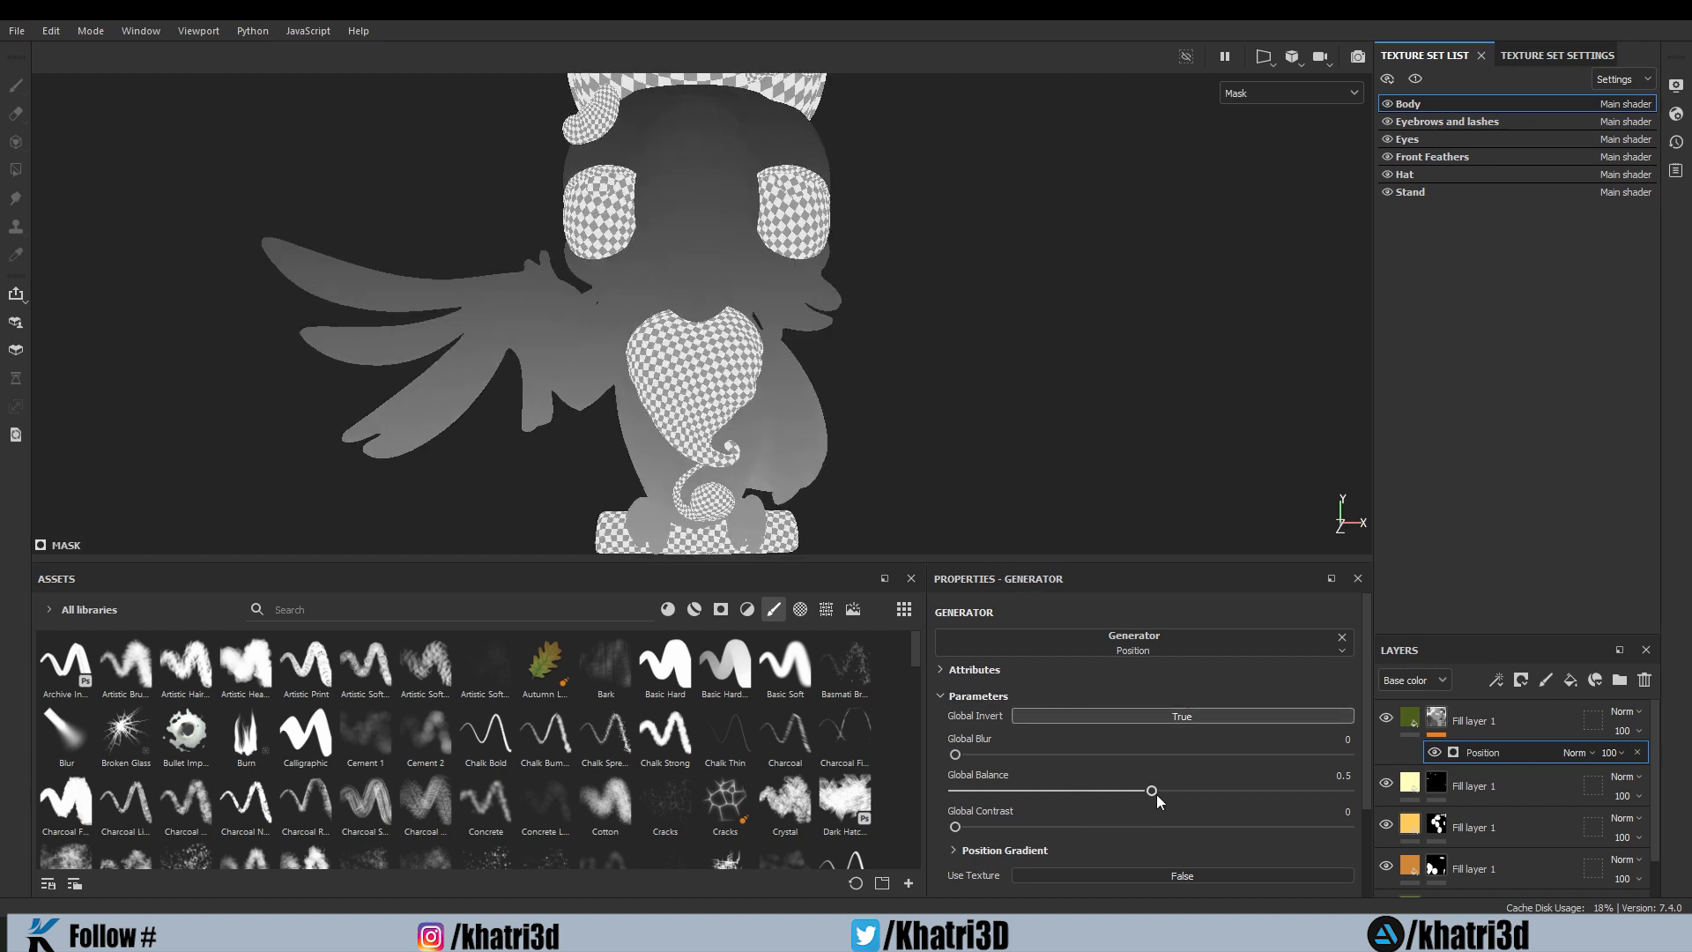
# Step: Set the Position generator's Global Balance to 0.7 and Global Contrast to 0.12
pyautogui.moveTo(1151, 791); pyautogui.dragTo(1229, 796)
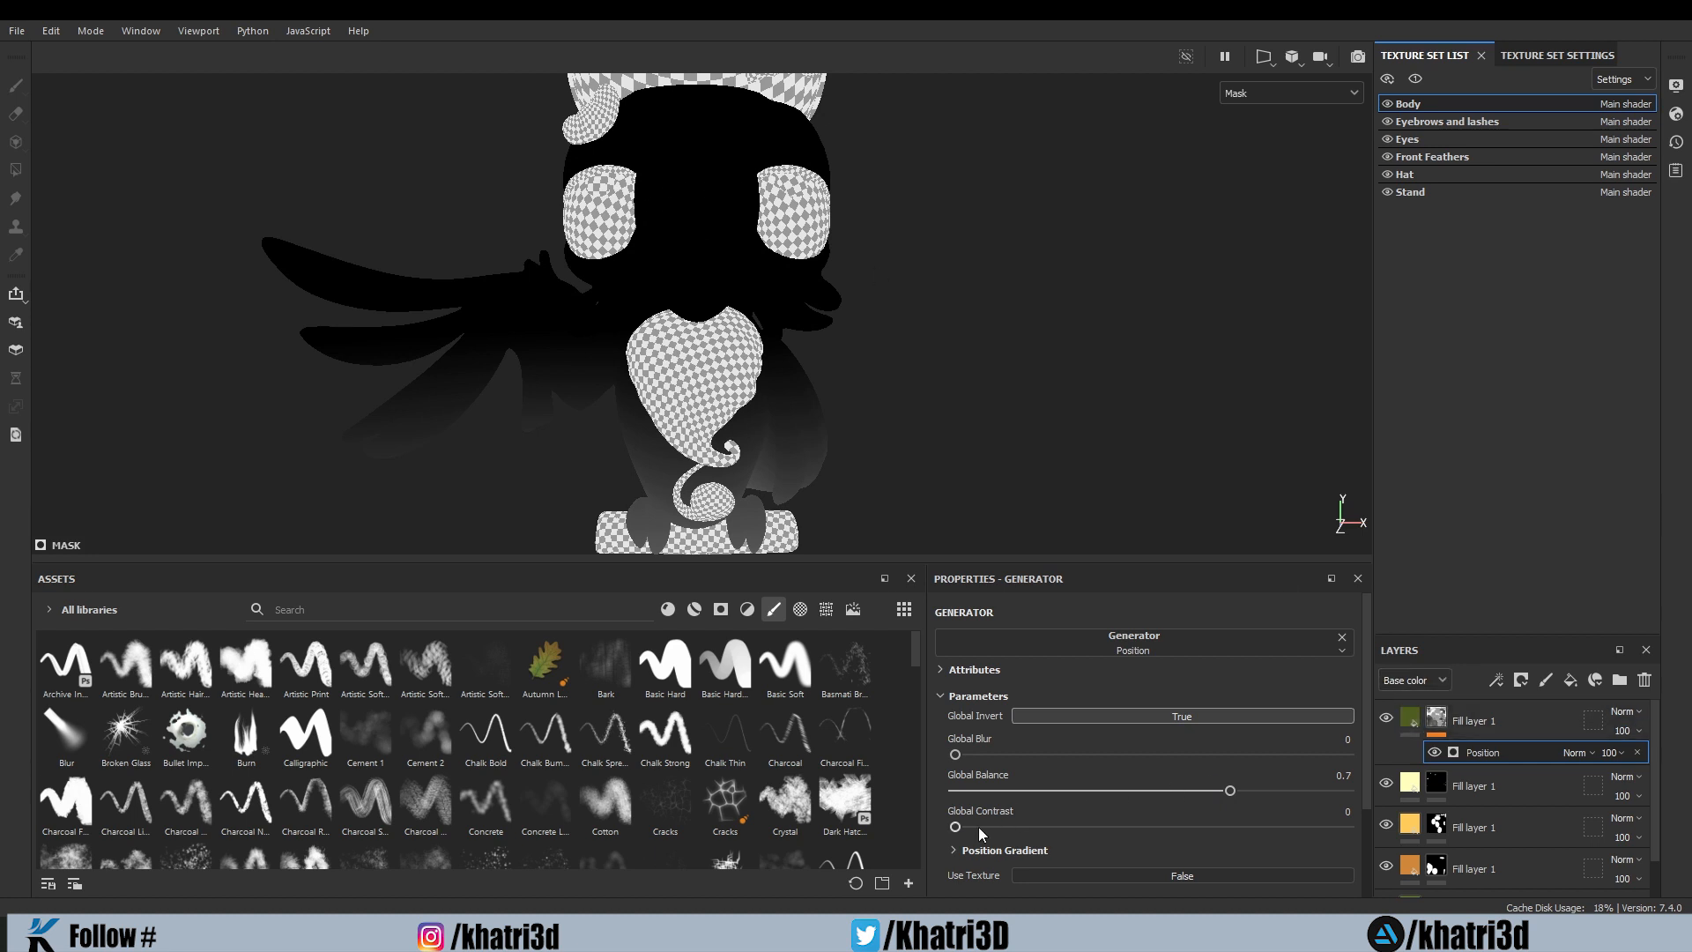
pyautogui.moveTo(956, 827); pyautogui.dragTo(1002, 834)
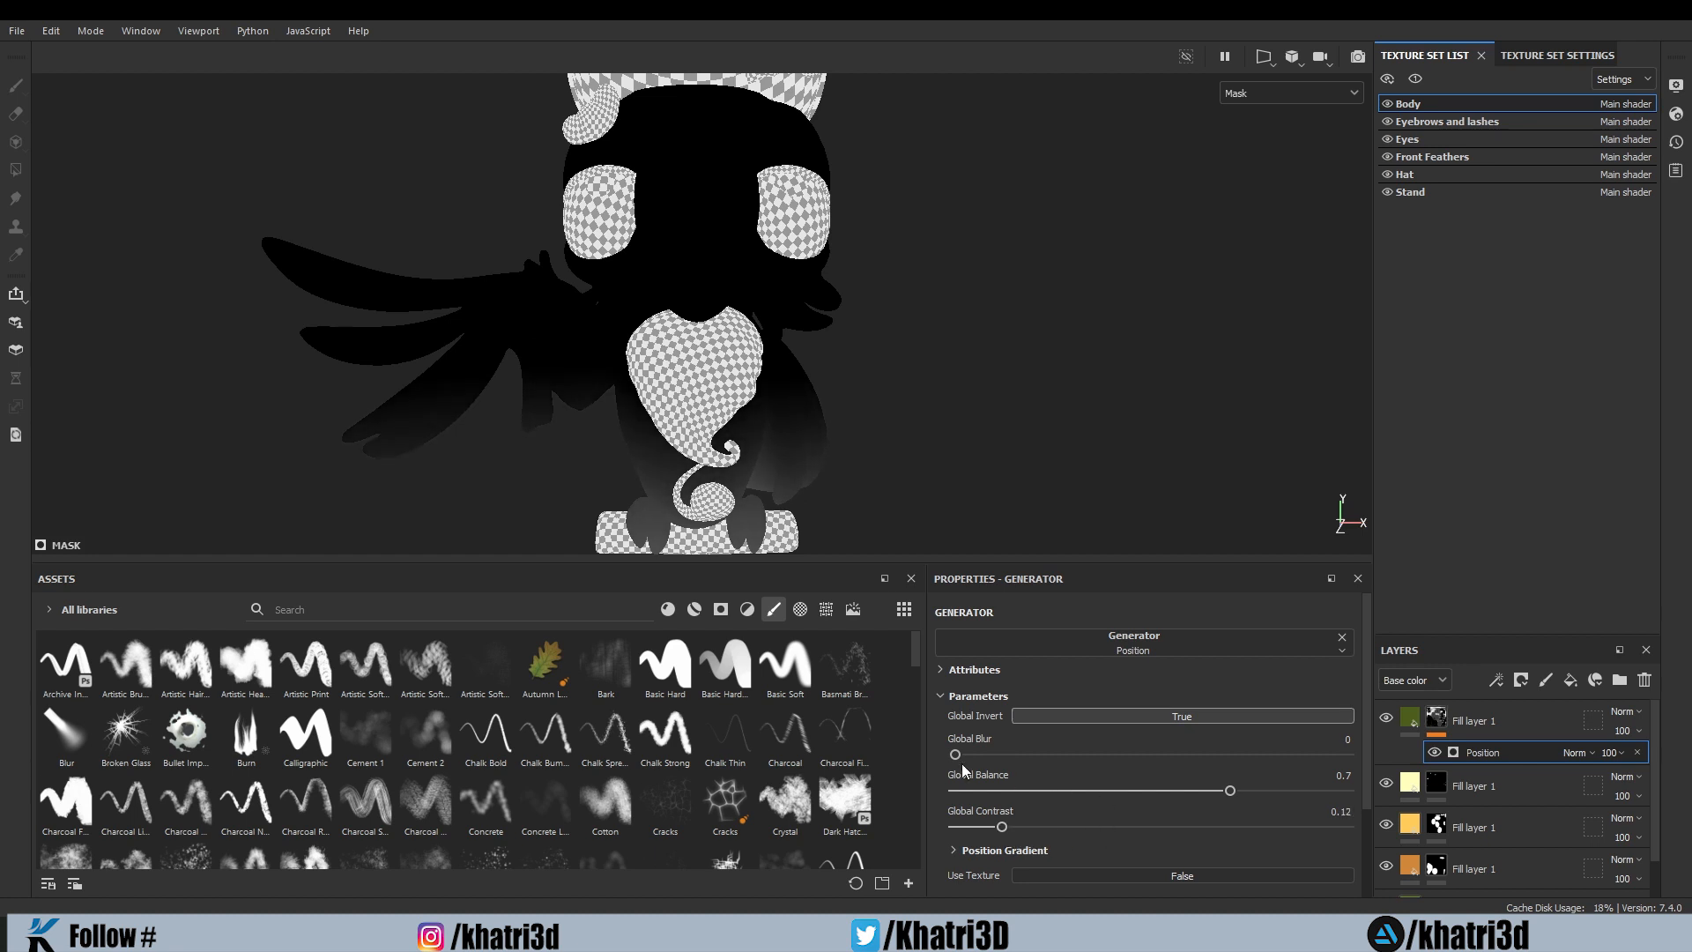
pyautogui.moveTo(953, 751)
pyautogui.mouseDown()
pyautogui.moveTo(1034, 750)
pyautogui.moveTo(944, 758)
pyautogui.mouseUp()
pyautogui.scroll(-1, 1075, 775)
# Step: Display the Base color channel in the viewport, and return to the full Material display
pyautogui.click(1272, 99)
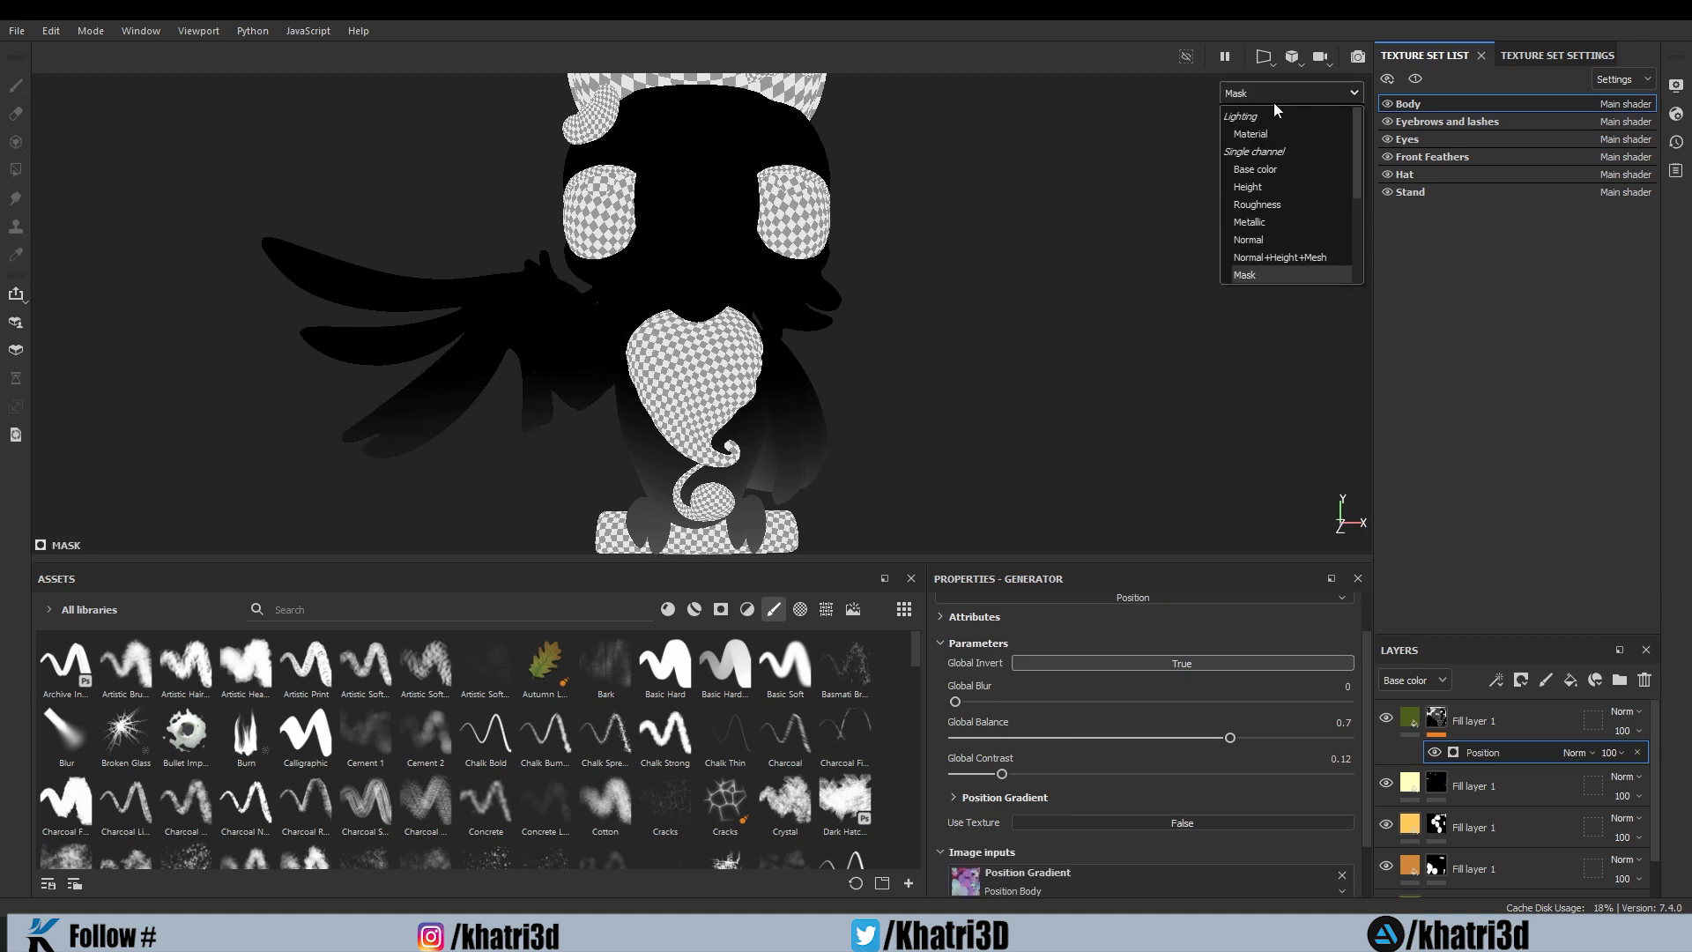
pyautogui.click(1270, 170)
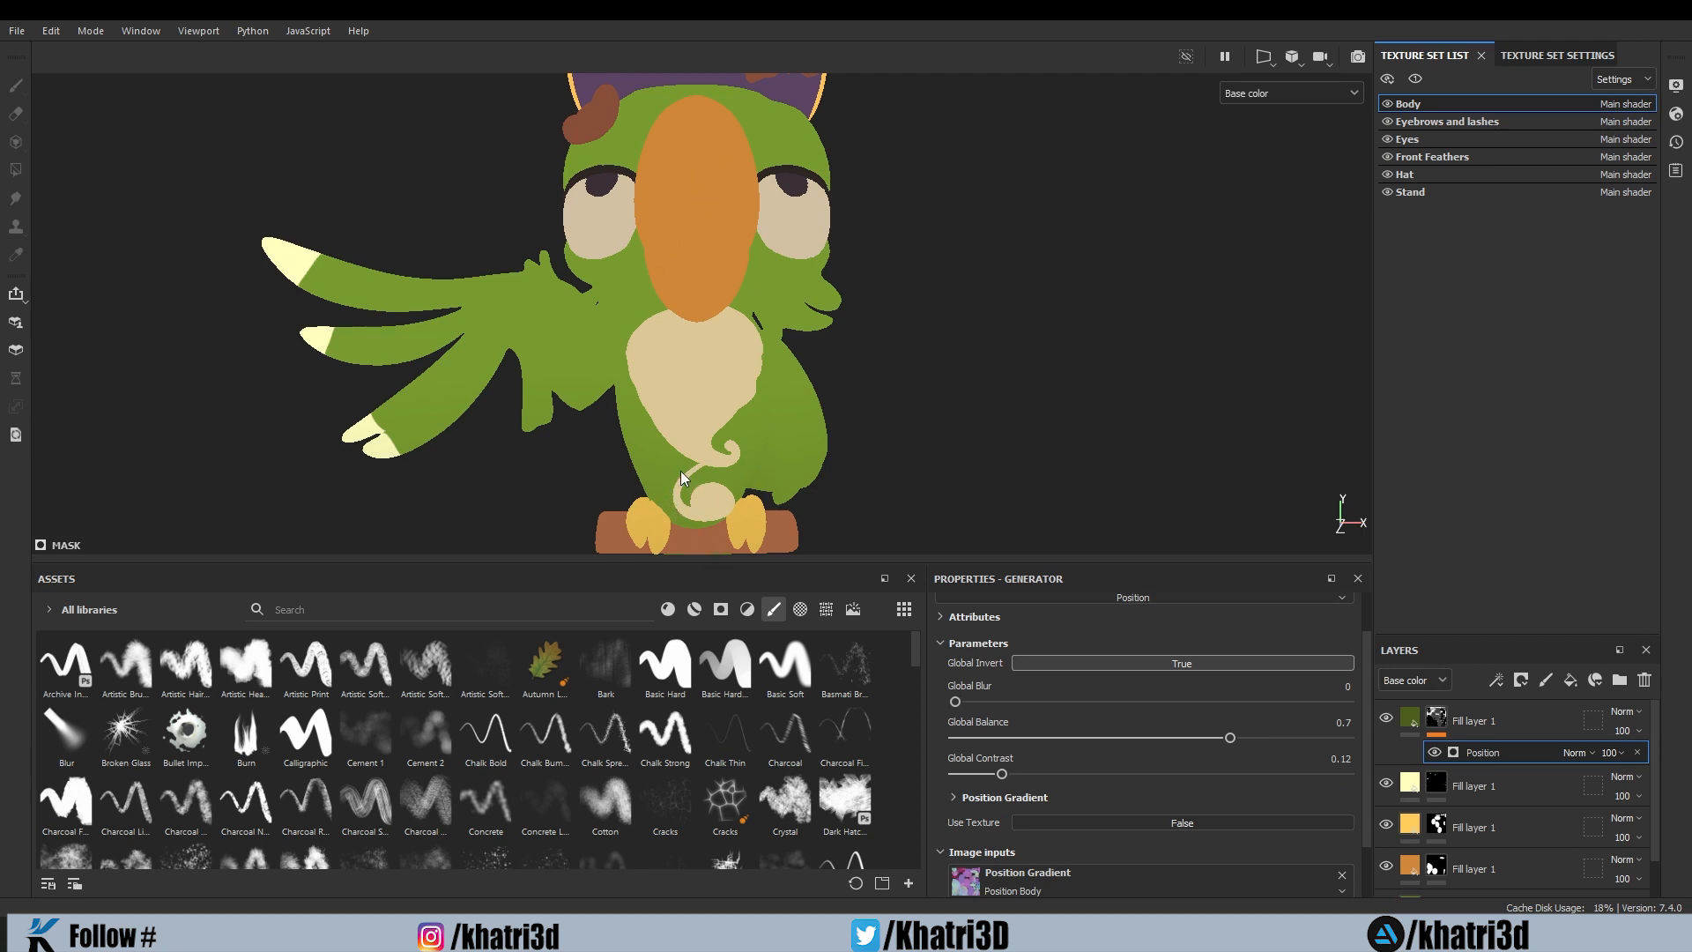
pyautogui.scroll(-2, 682, 478)
pyautogui.click(1326, 96)
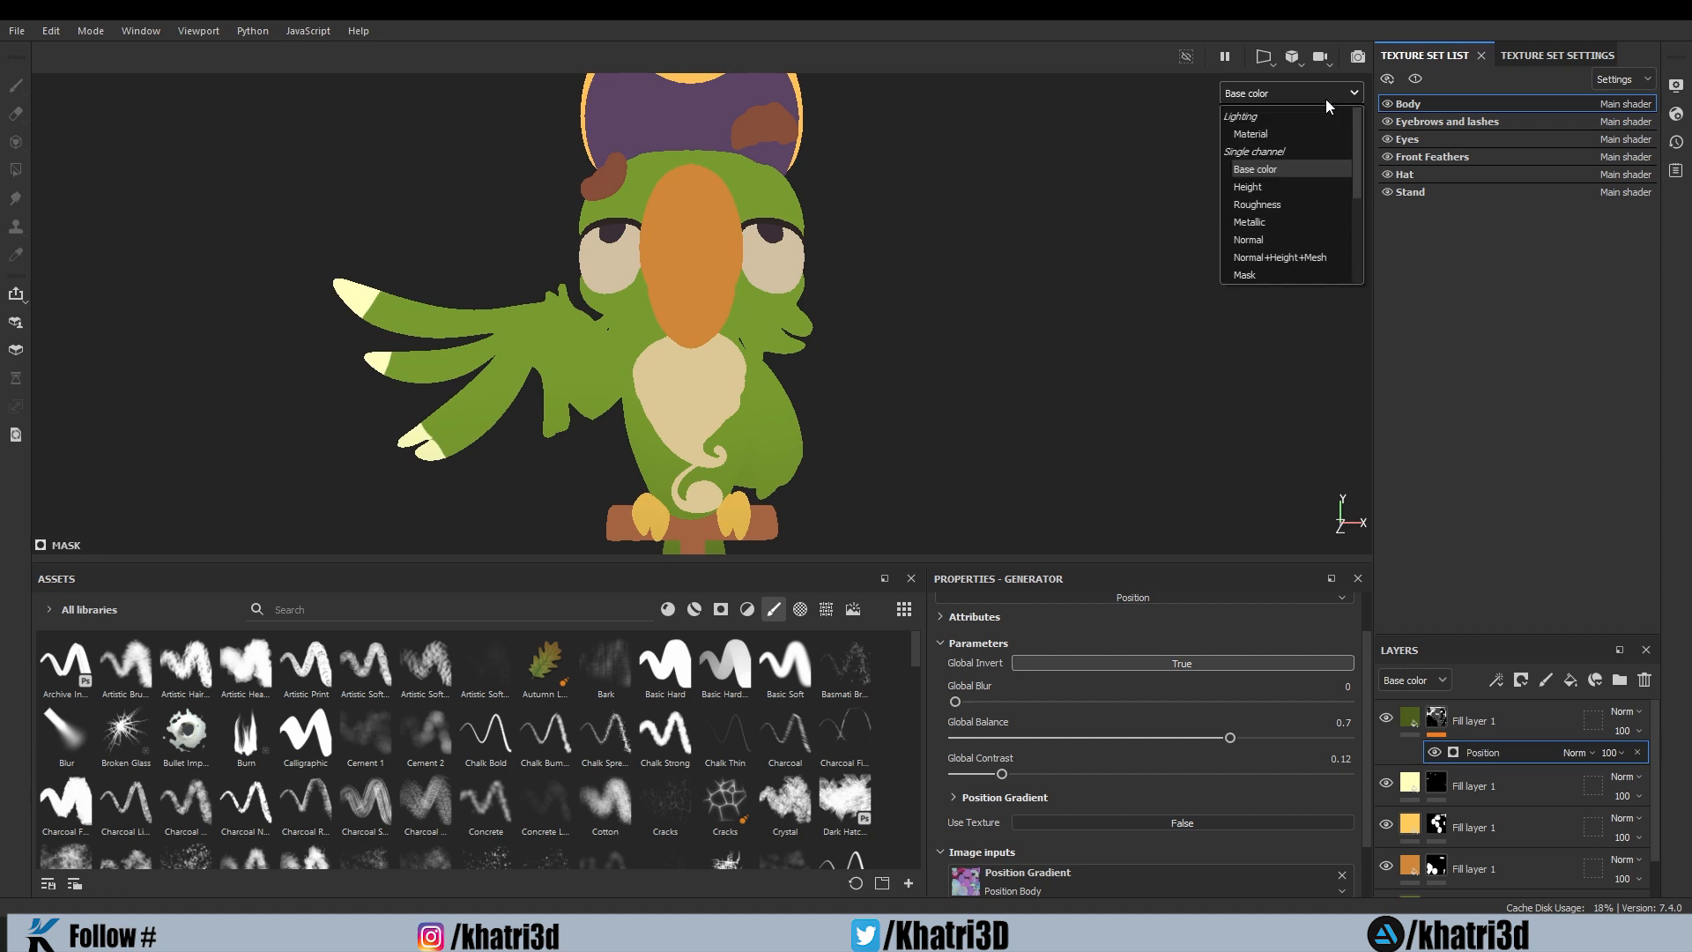
pyautogui.click(1266, 134)
pyautogui.scroll(2, 928, 404)
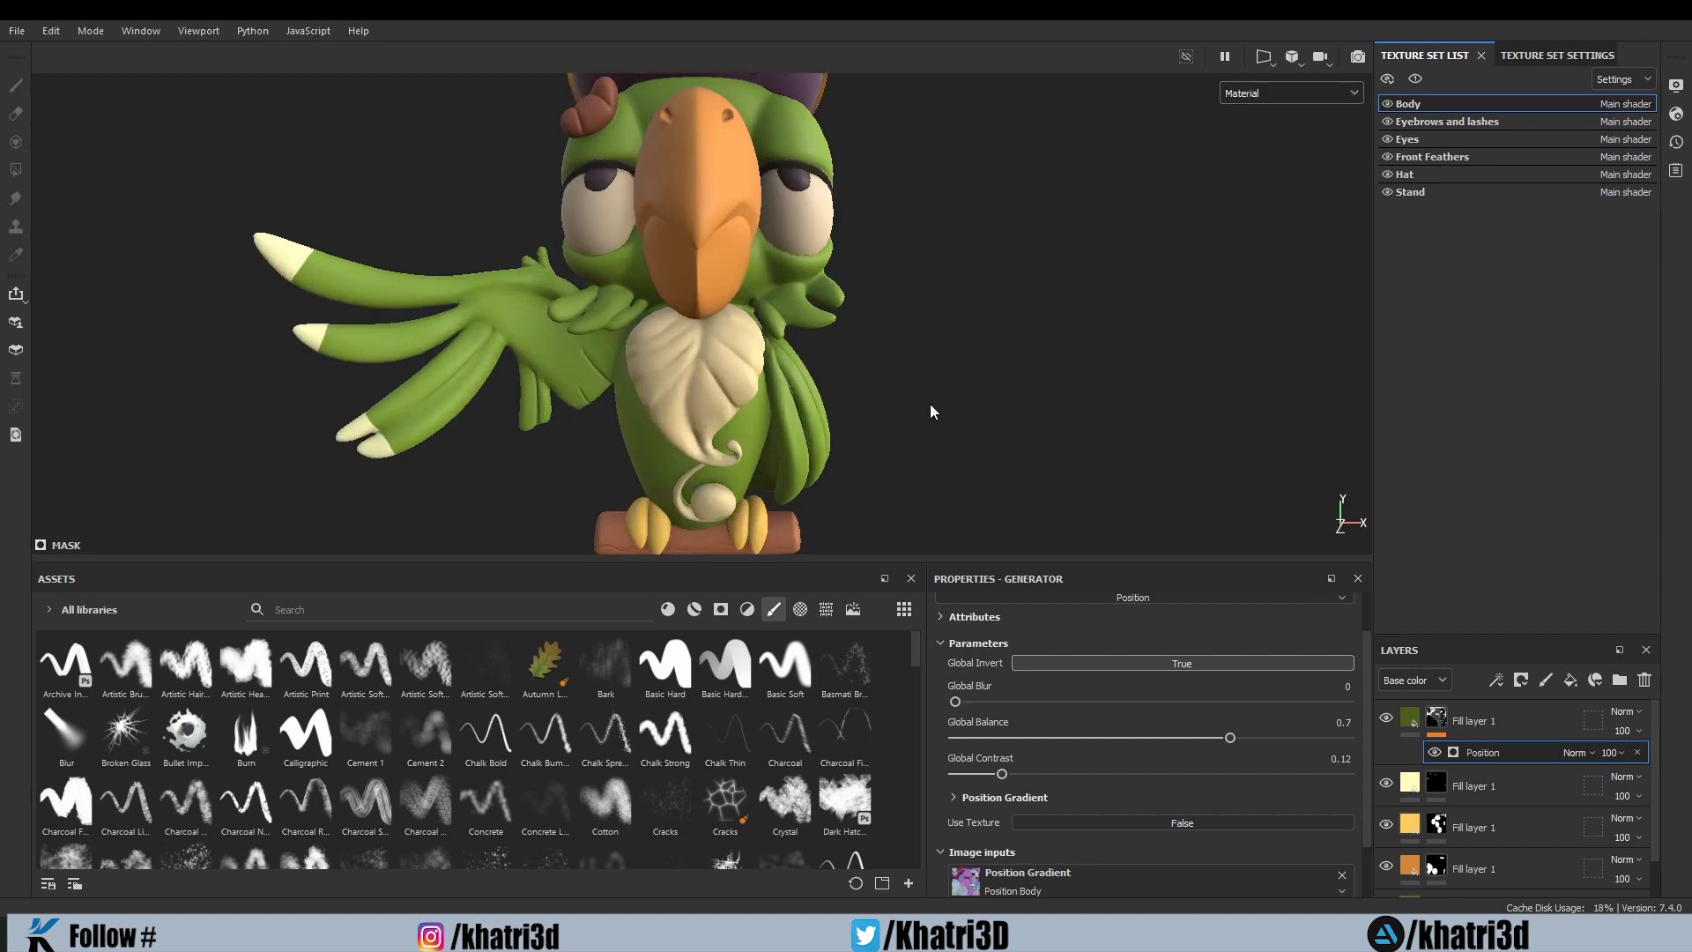
# Step: Toggle the dark green layer's visibility to compare the parrot's body with and without it
pyautogui.scroll(-4, 929, 404)
pyautogui.scroll(3, 930, 404)
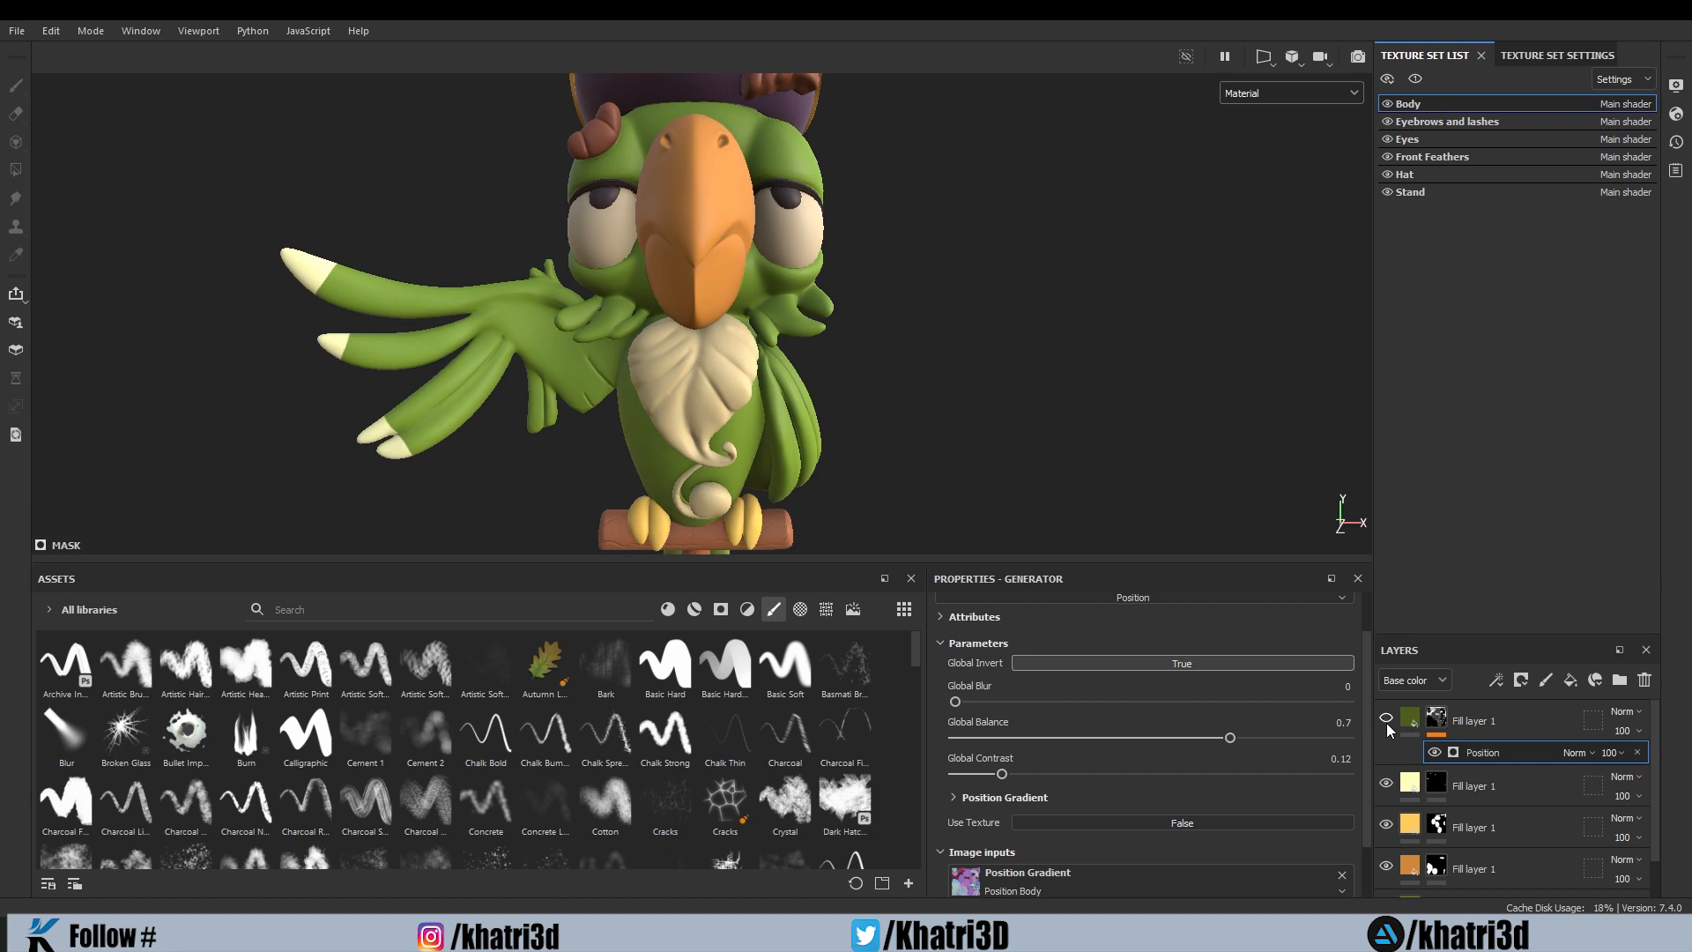
pyautogui.click(1387, 723)
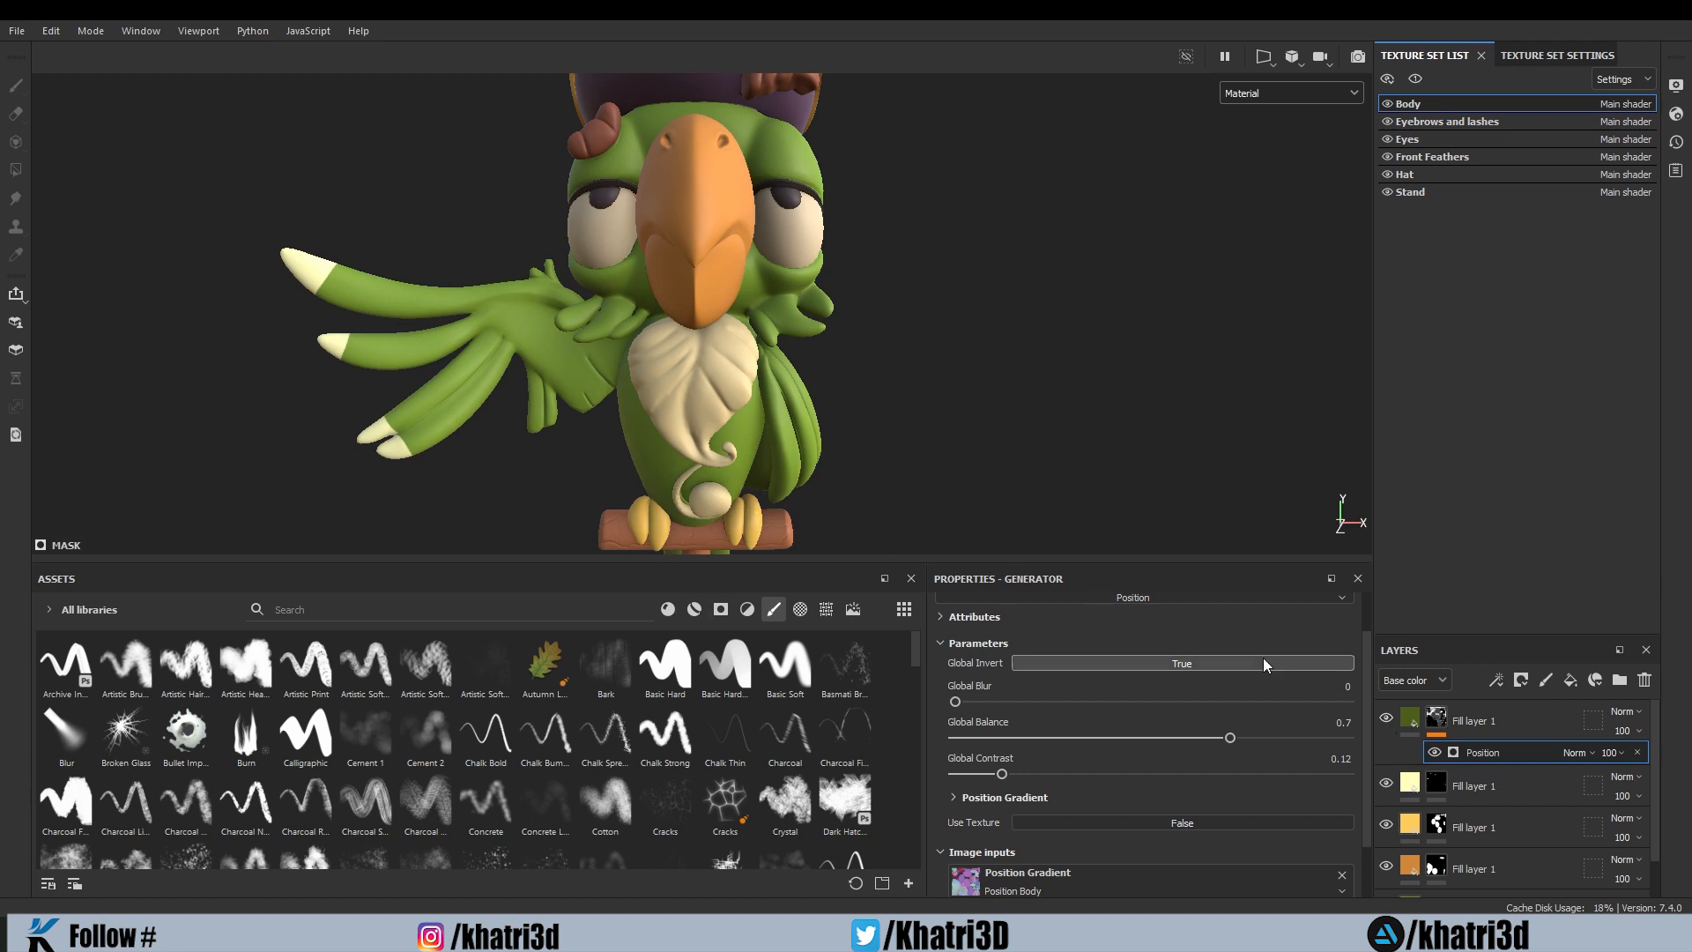
pyautogui.click(1387, 723)
pyautogui.click(1387, 722)
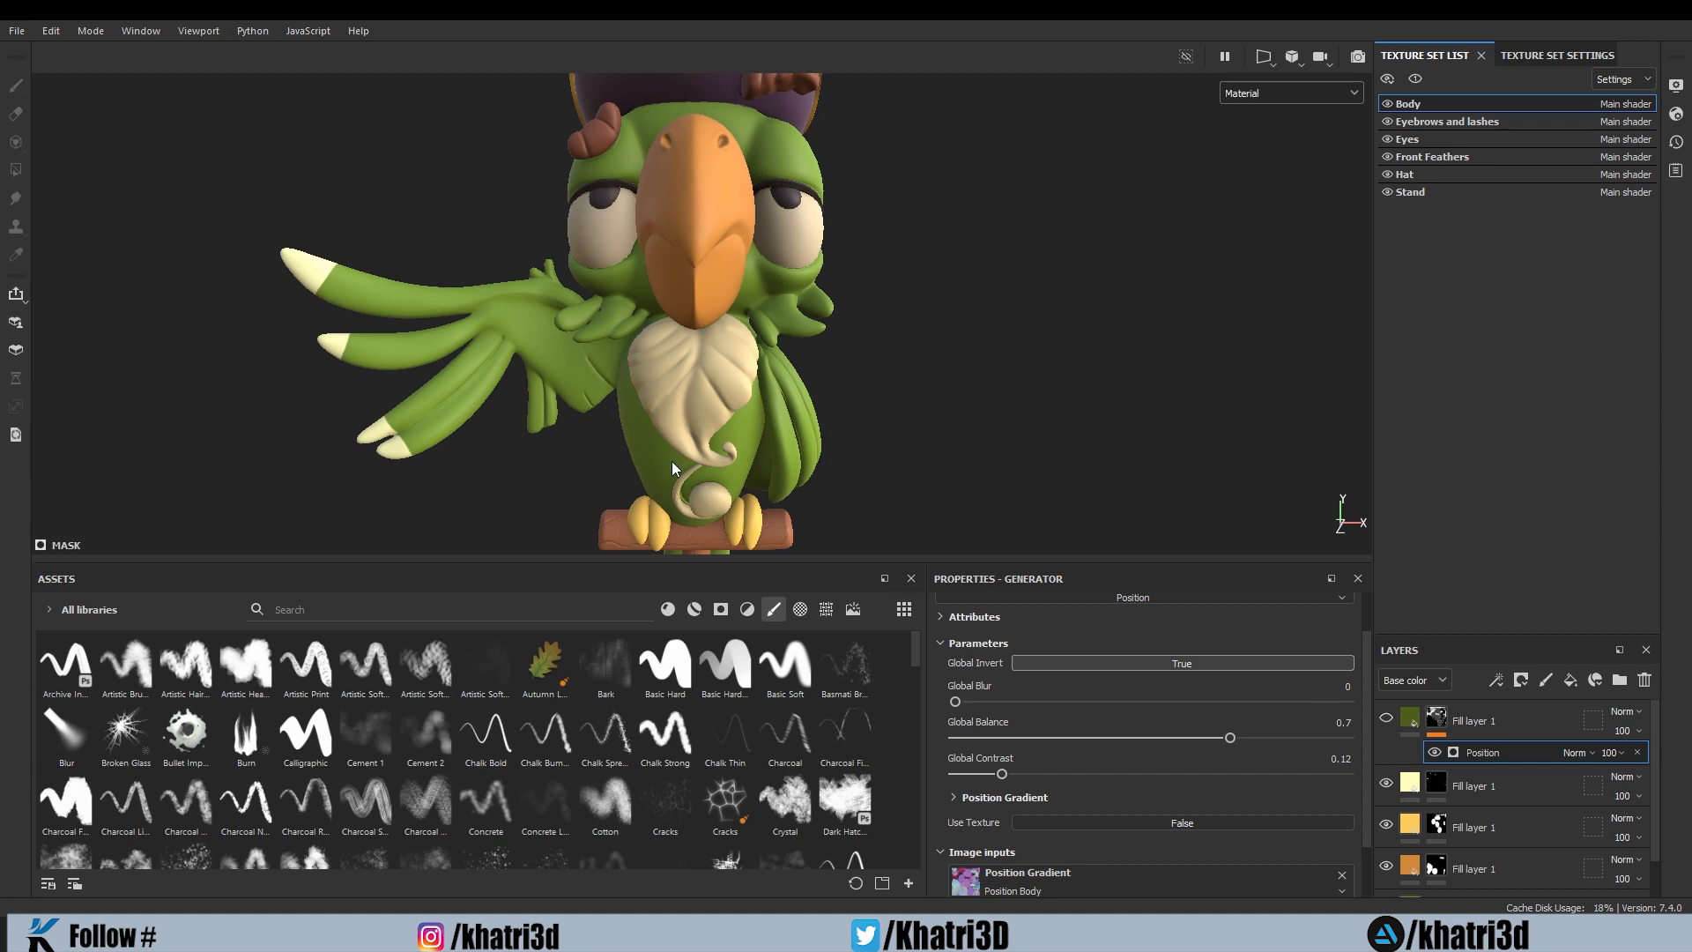
pyautogui.click(1387, 722)
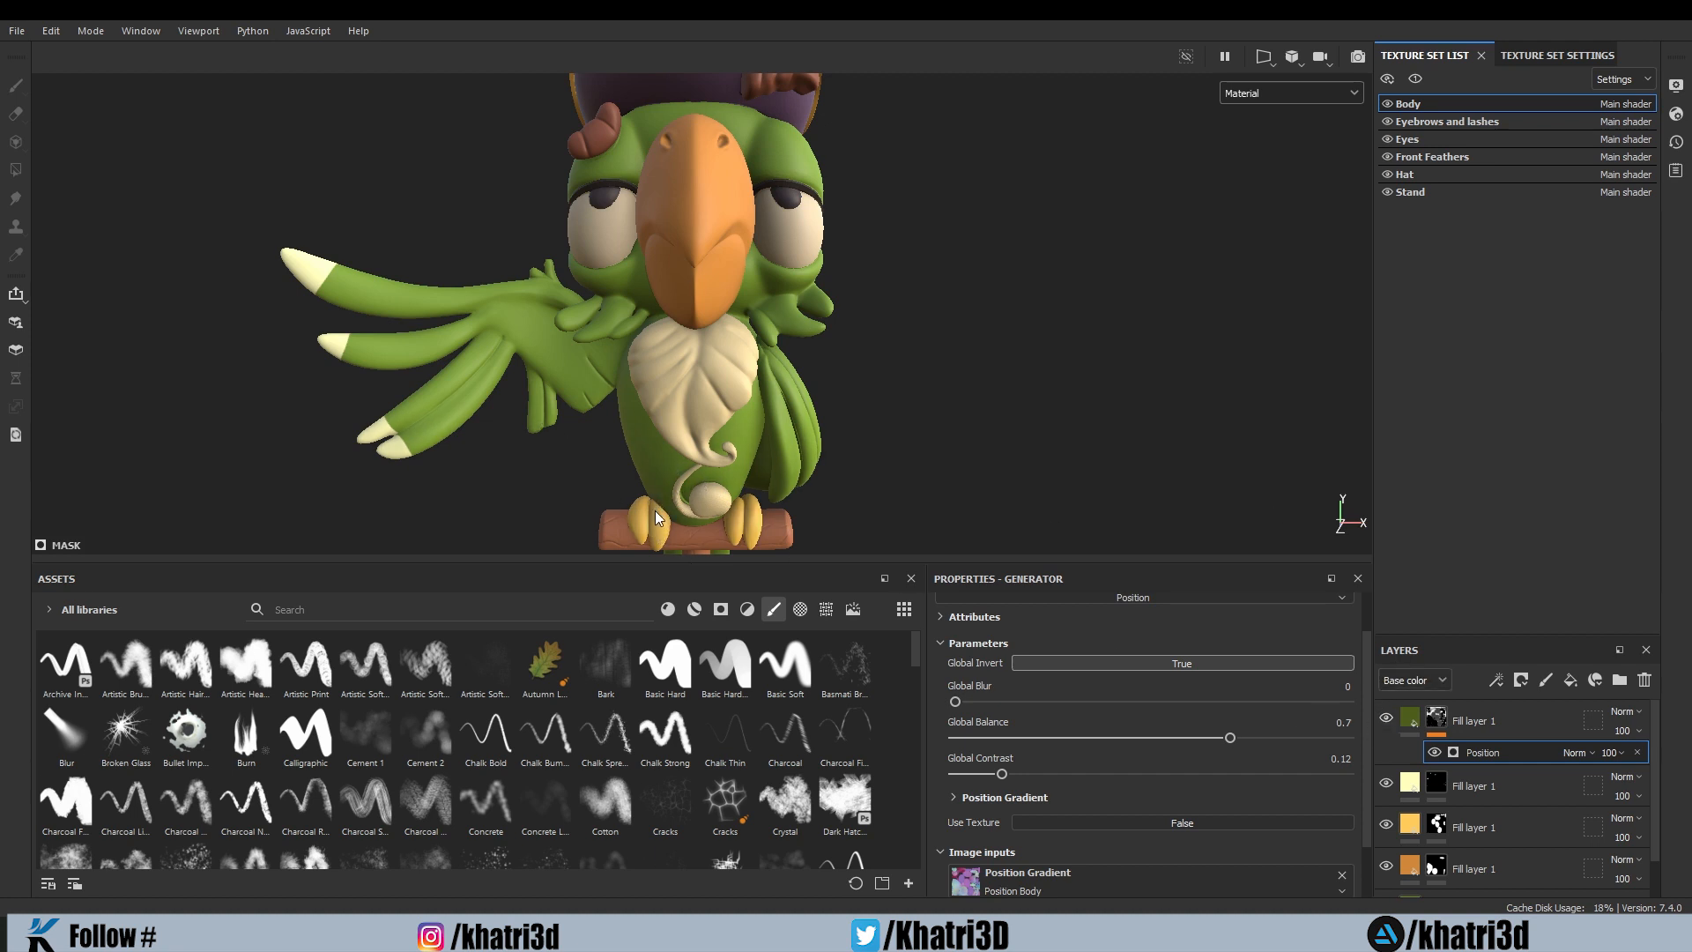
# Step: Examine the green gradient on the body and the beak's flat color from far and near
pyautogui.scroll(-3, 642, 476)
pyautogui.scroll(2, 642, 474)
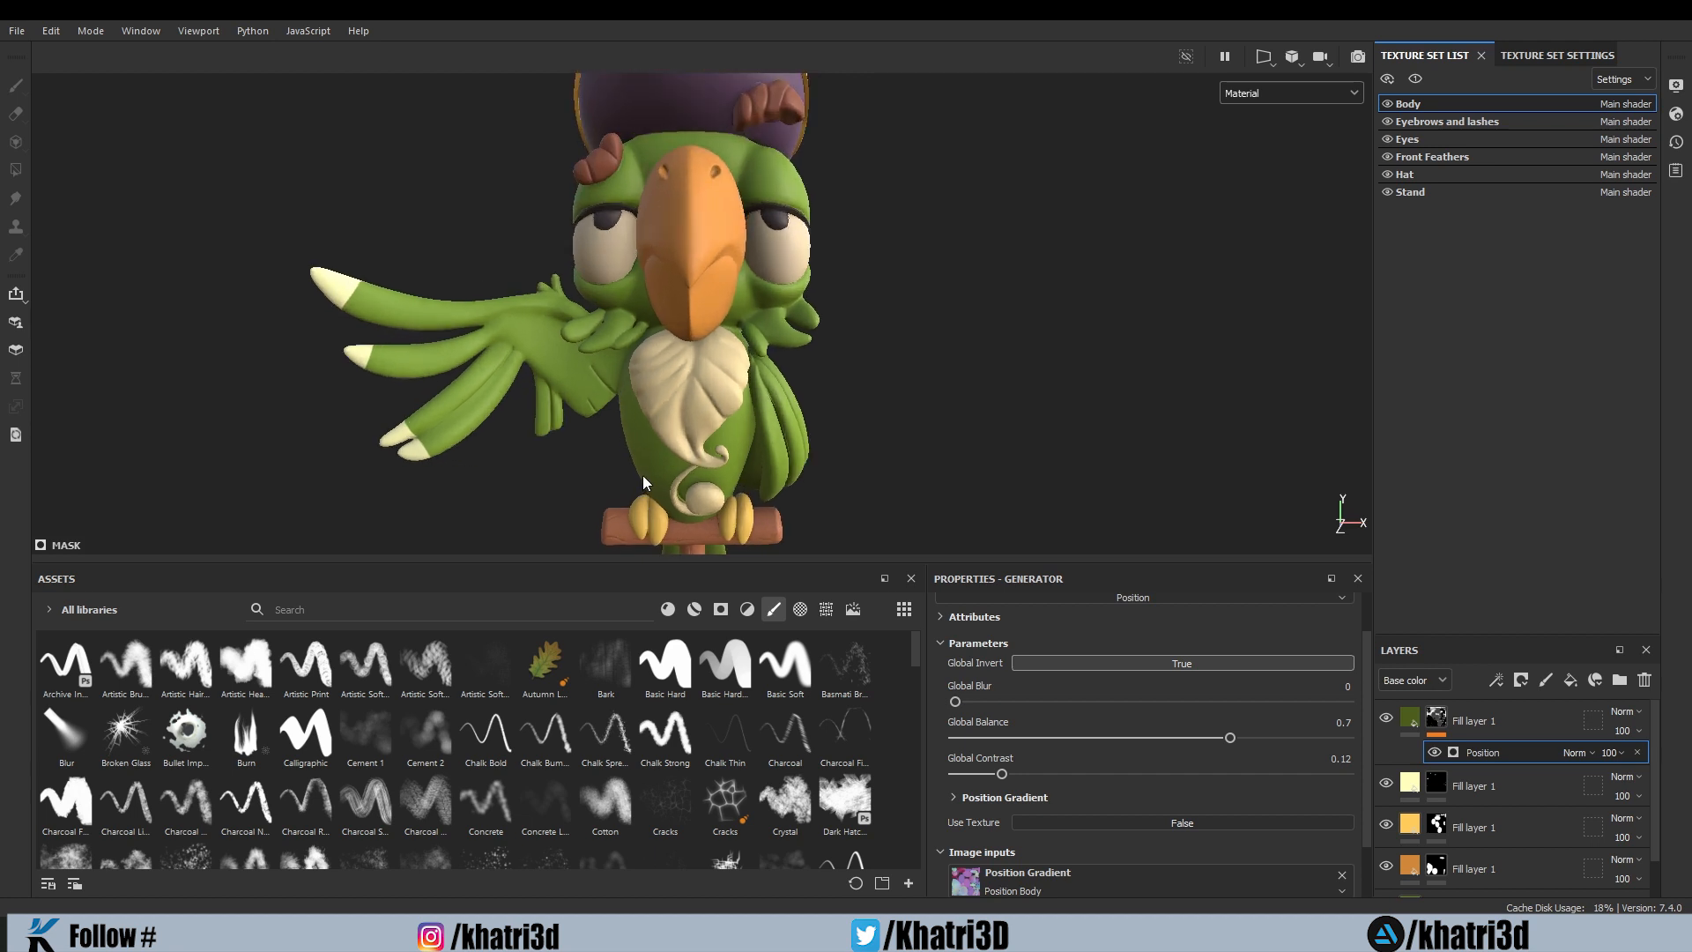
pyautogui.scroll(-2, 969, 349)
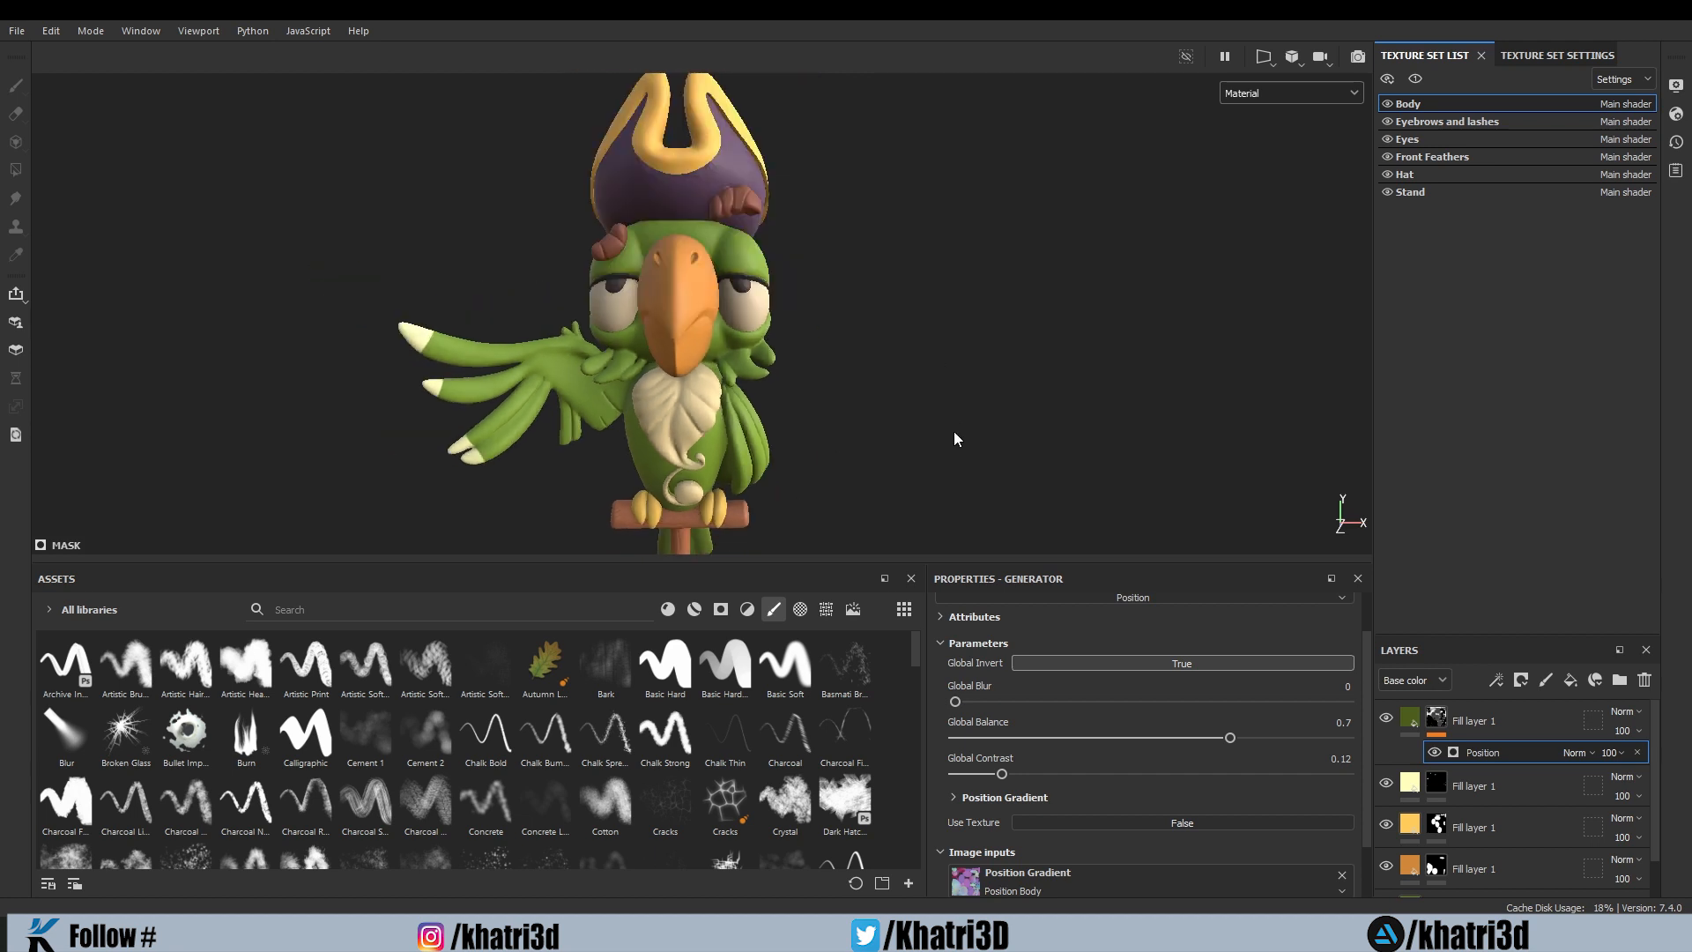
pyautogui.scroll(2, 1266, 749)
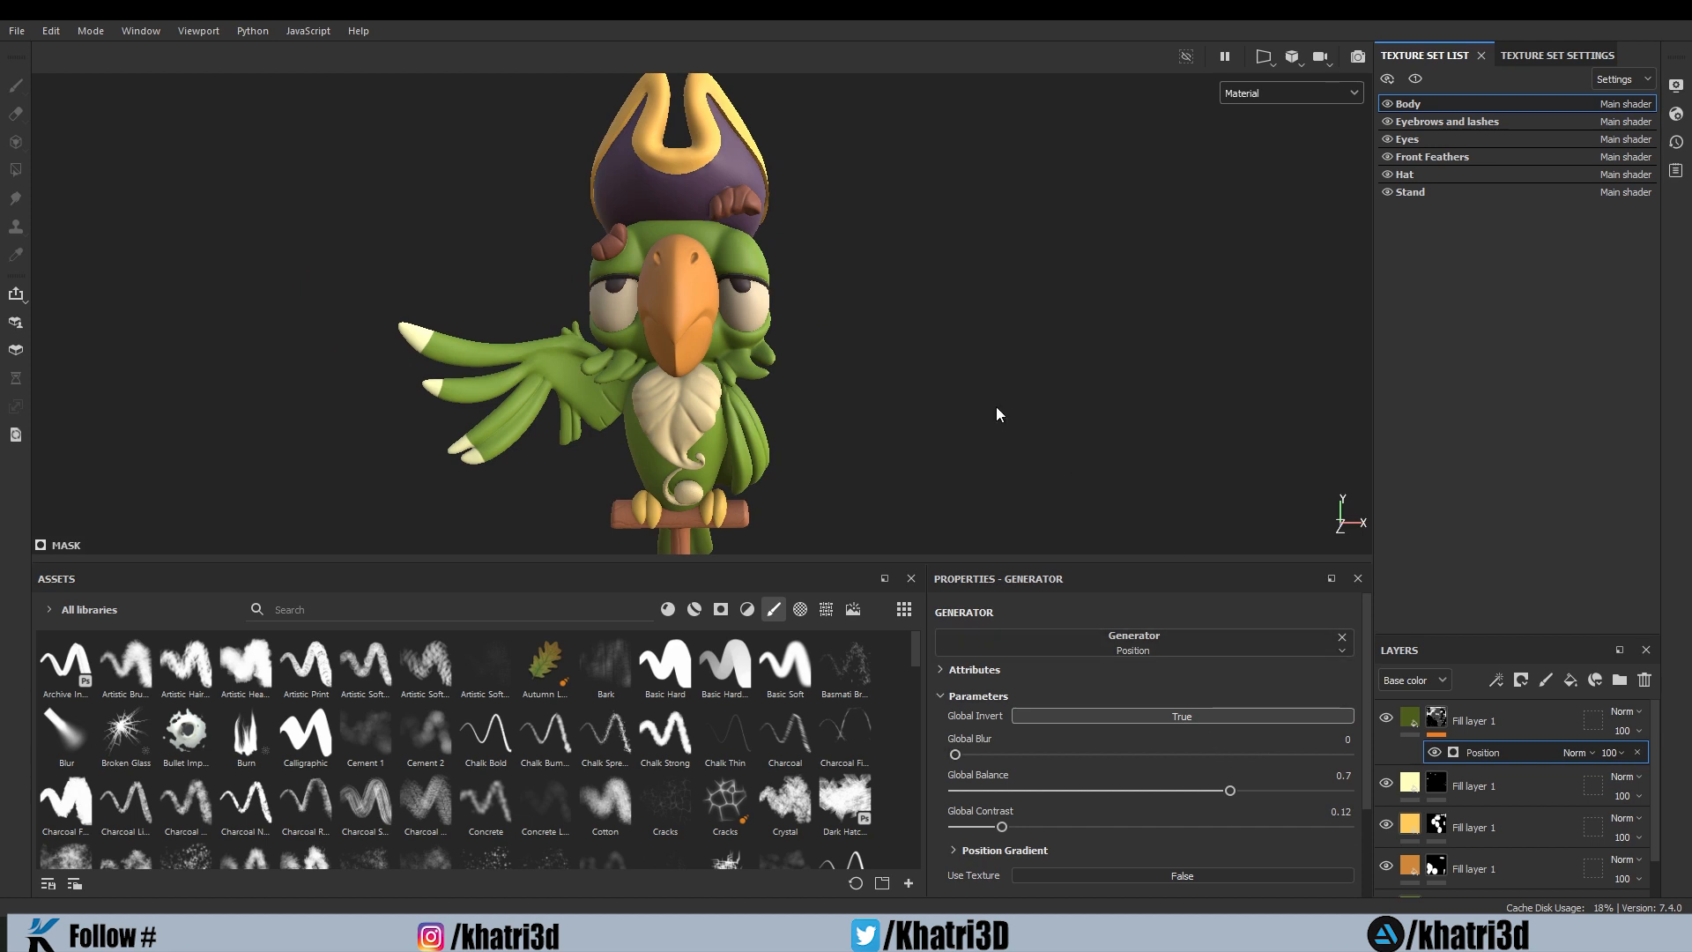
pyautogui.scroll(2, 985, 400)
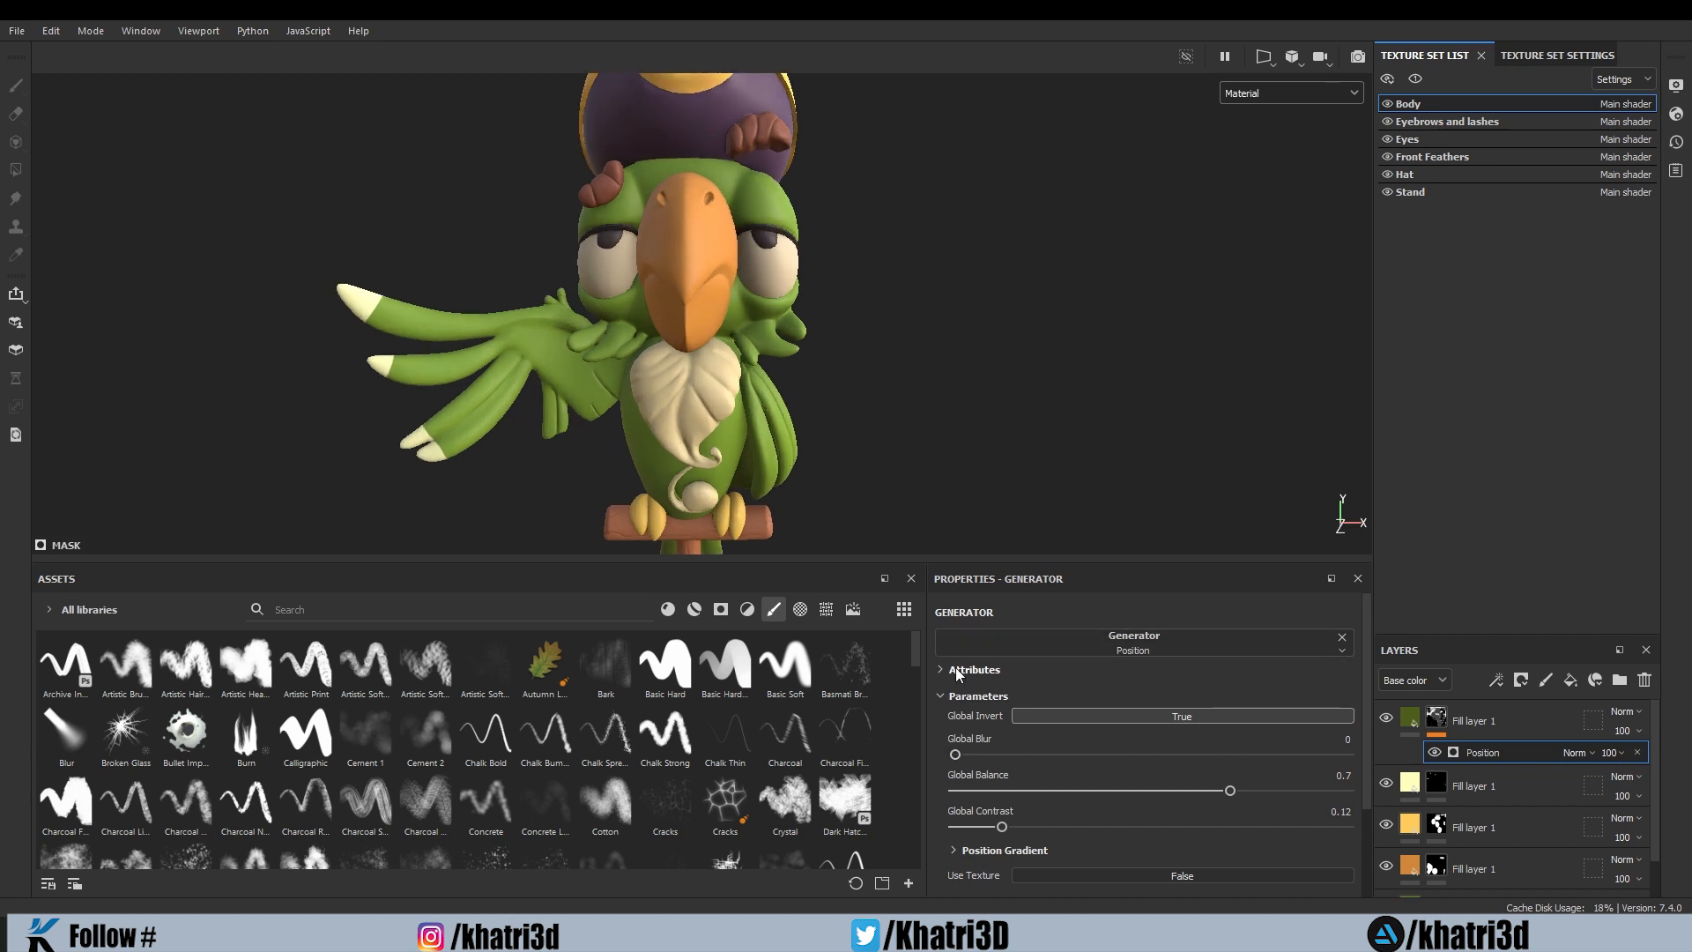
pyautogui.scroll(-2, 956, 471)
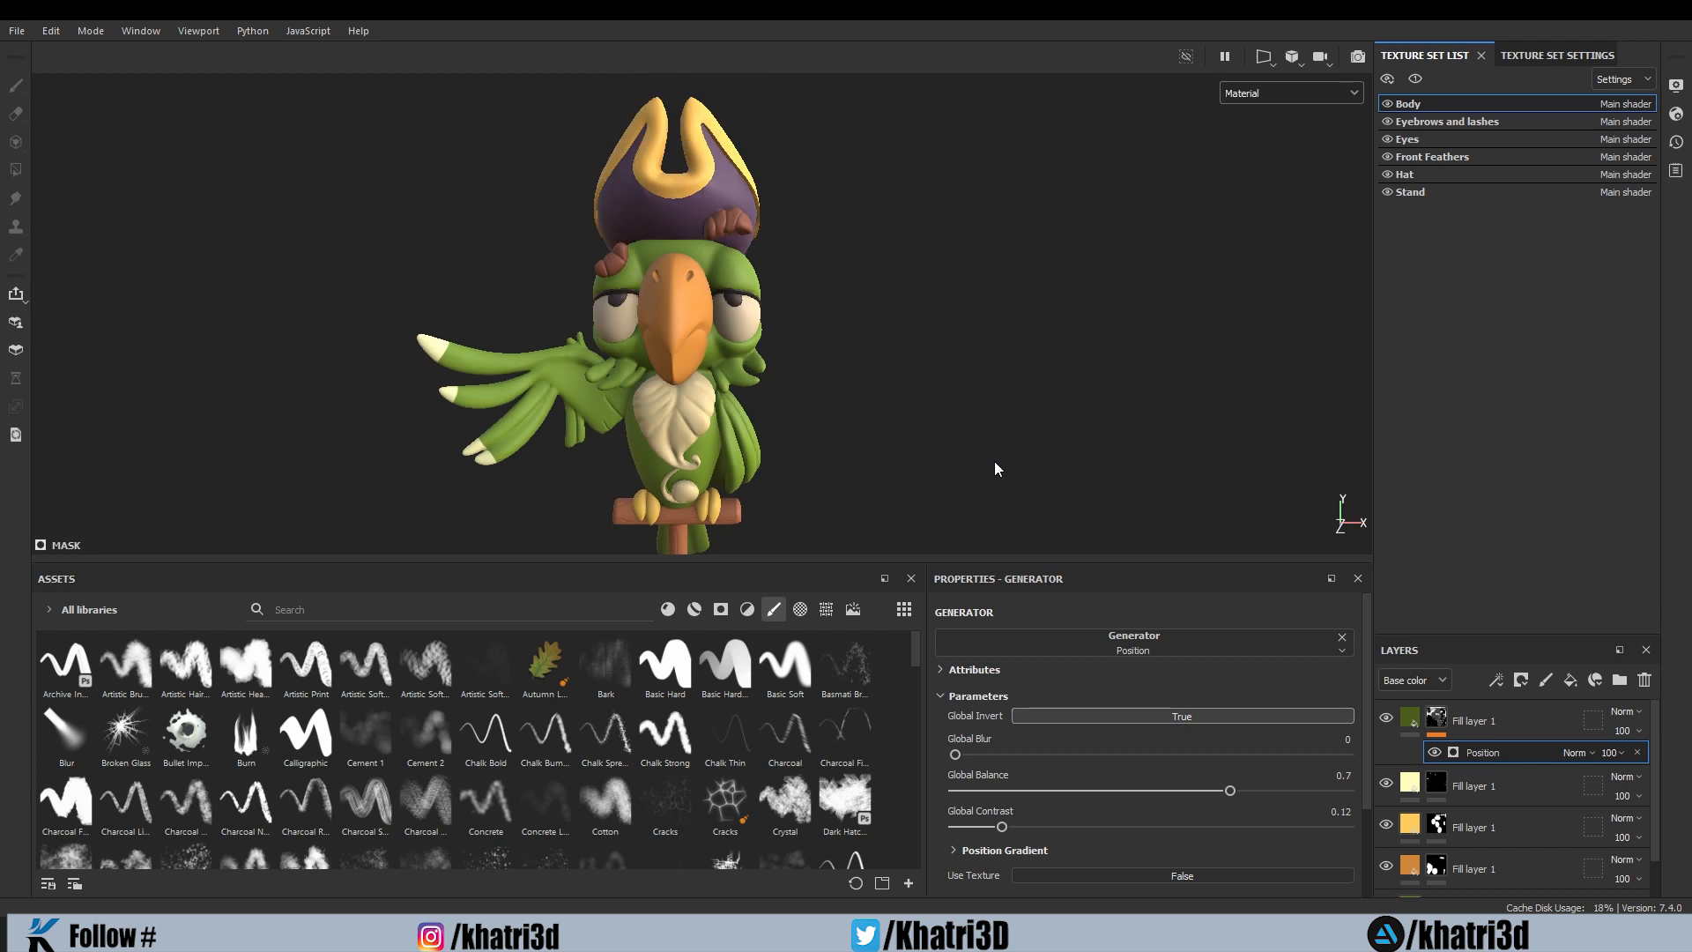
pyautogui.scroll(2, 926, 453)
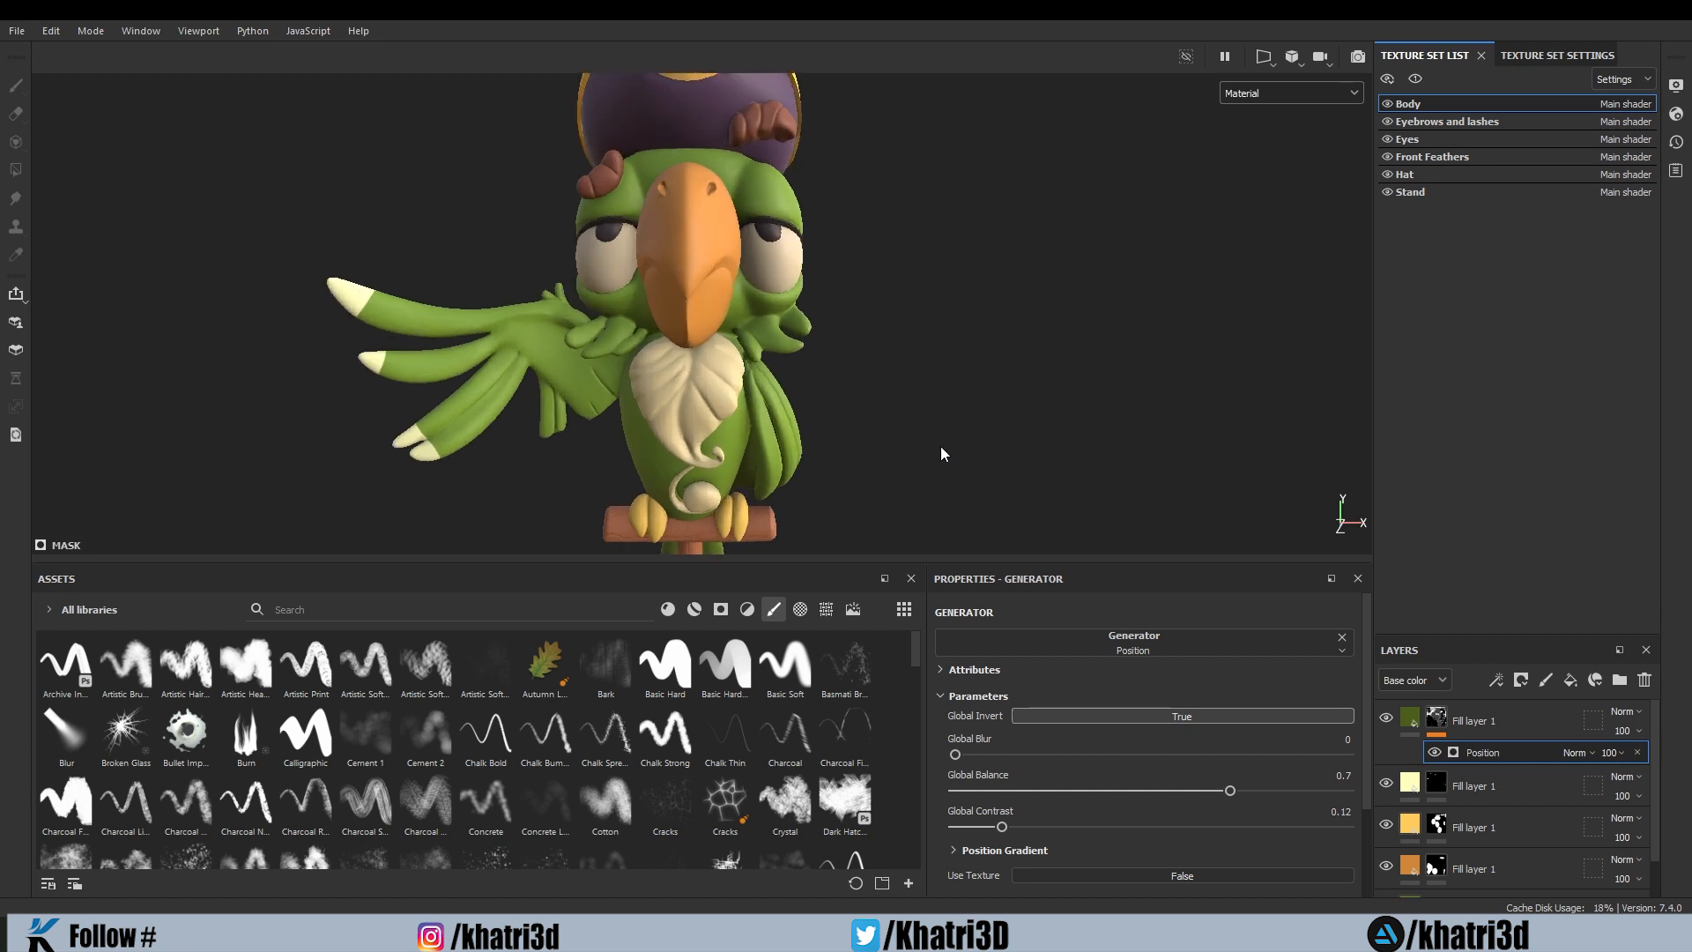
pyautogui.scroll(4, 1075, 400)
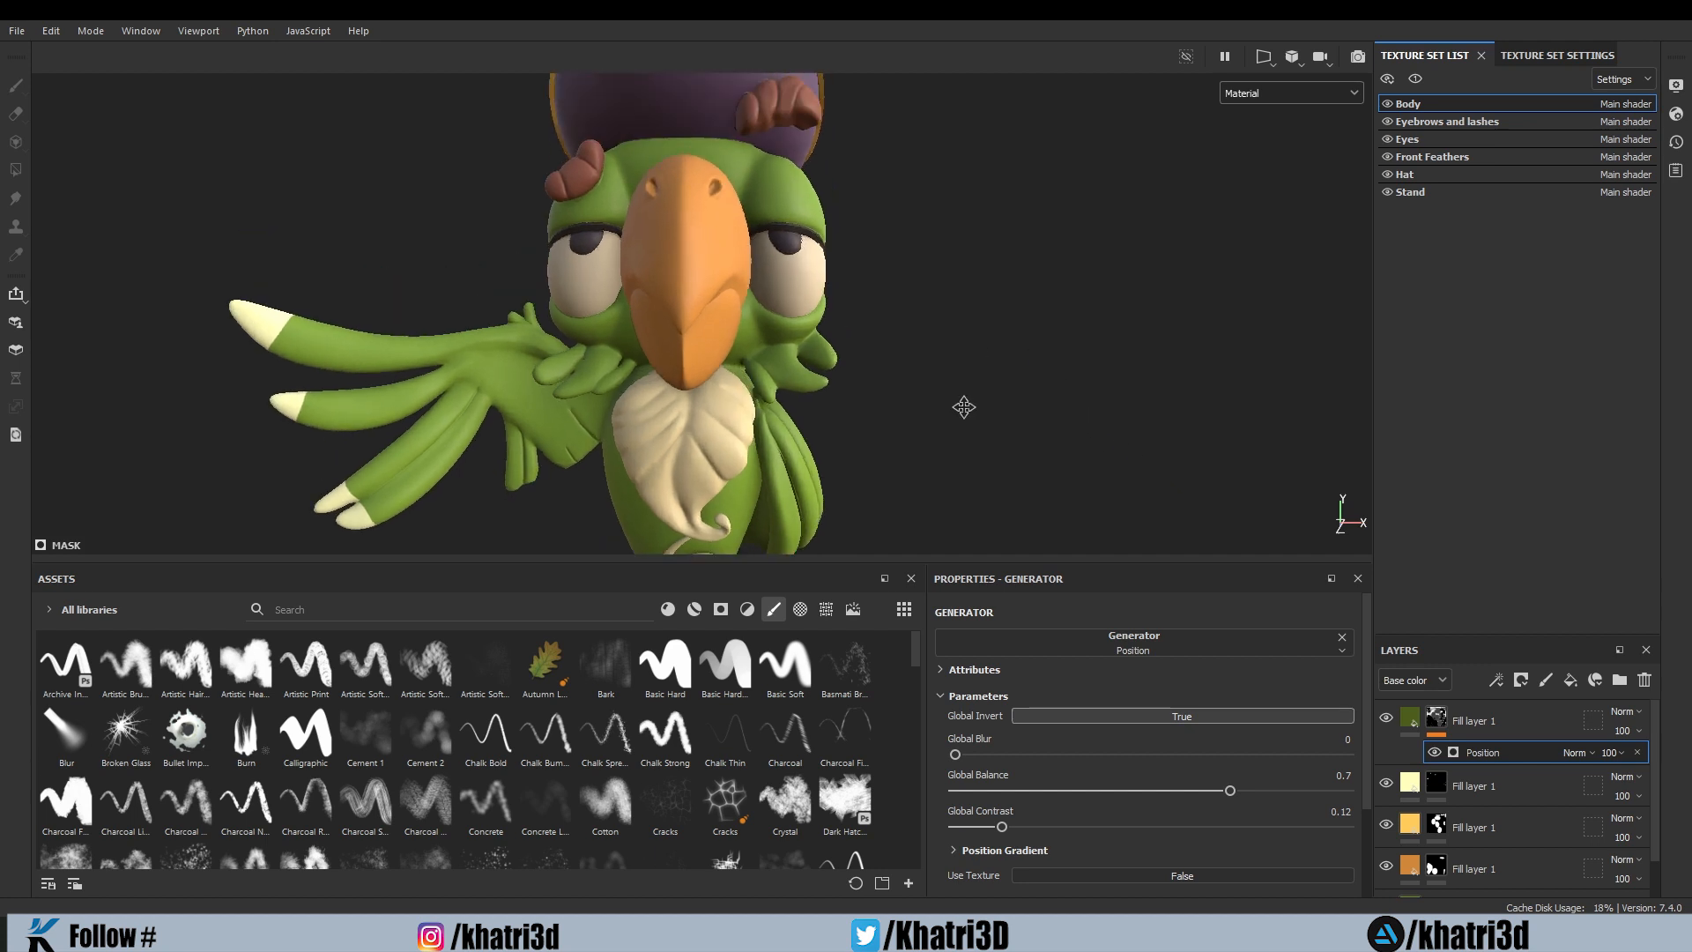
pyautogui.moveTo(943, 370); pyautogui.dragTo(921, 430, button='middle')
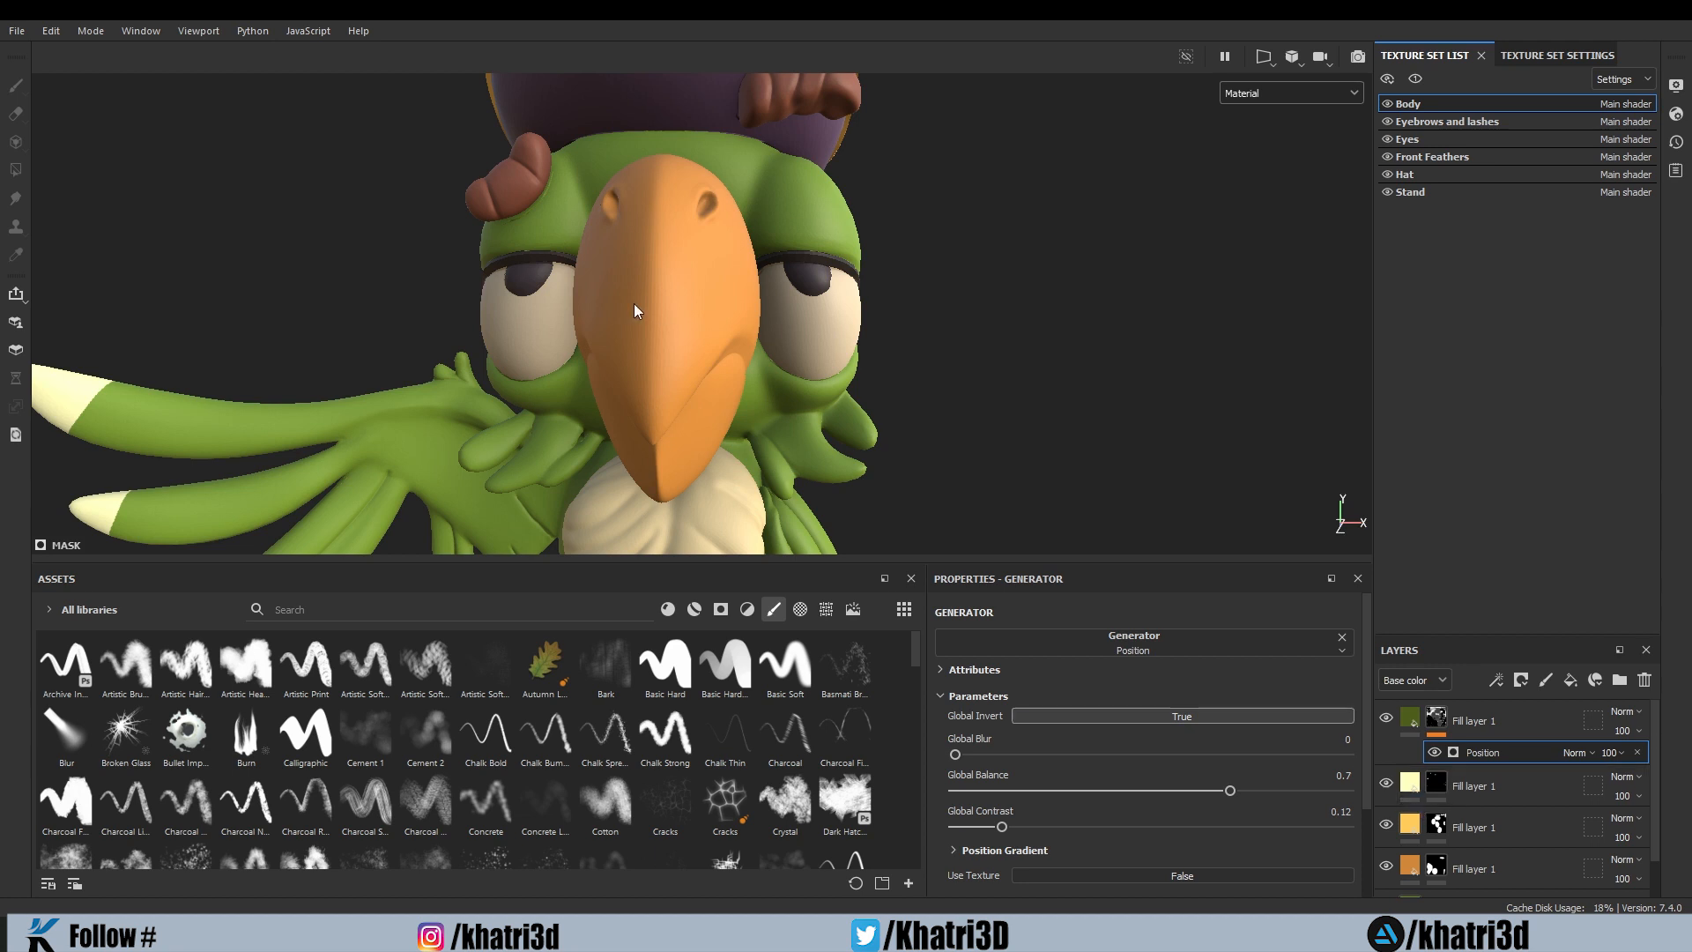
# Step: Duplicate the orange beak layer to the top of the layer stack and remove the copy's mask
pyautogui.click(1411, 867)
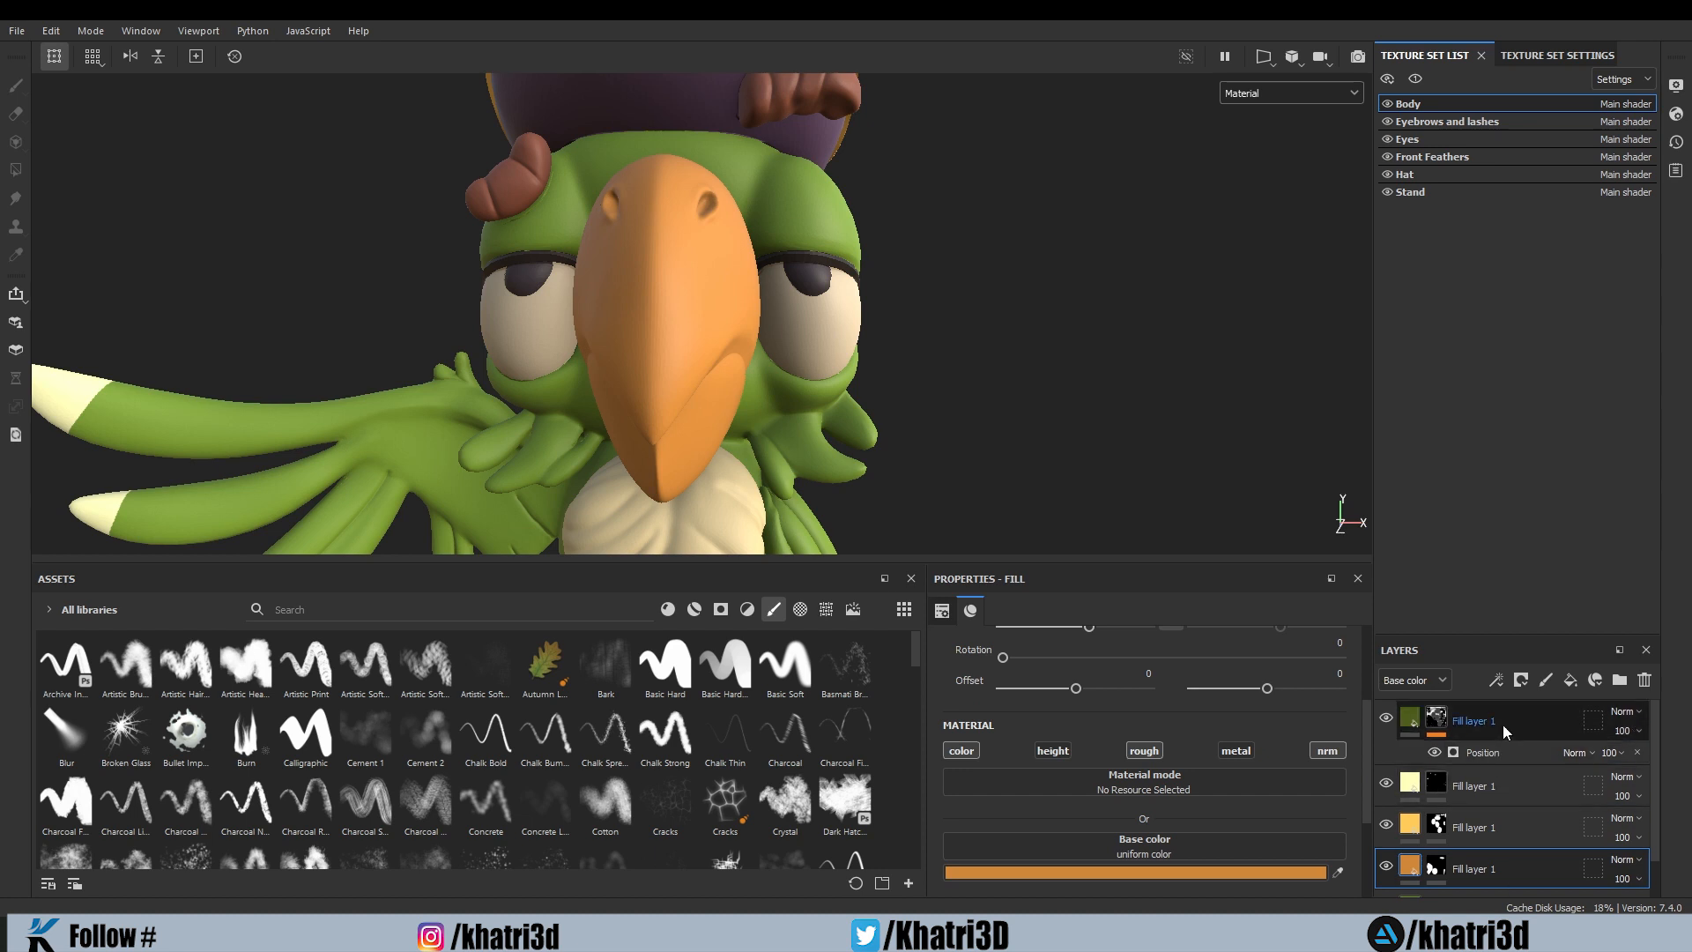
pyautogui.moveTo(1504, 724); pyautogui.dragTo(1484, 729)
pyautogui.rightClick(1438, 722)
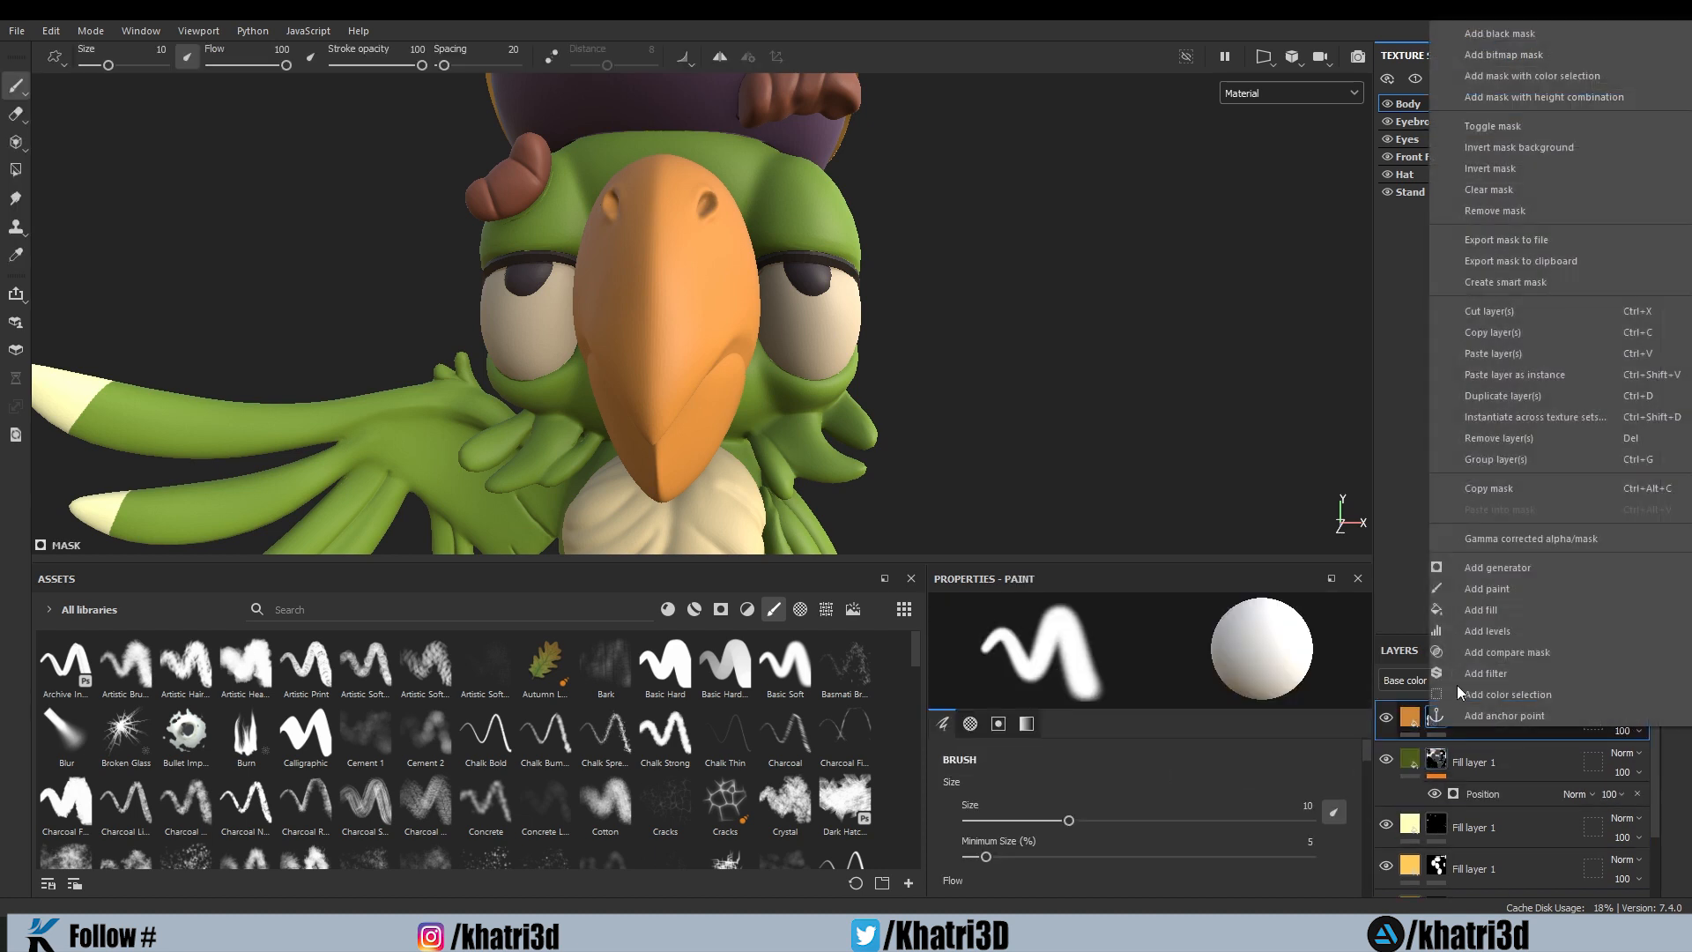
pyautogui.click(1496, 210)
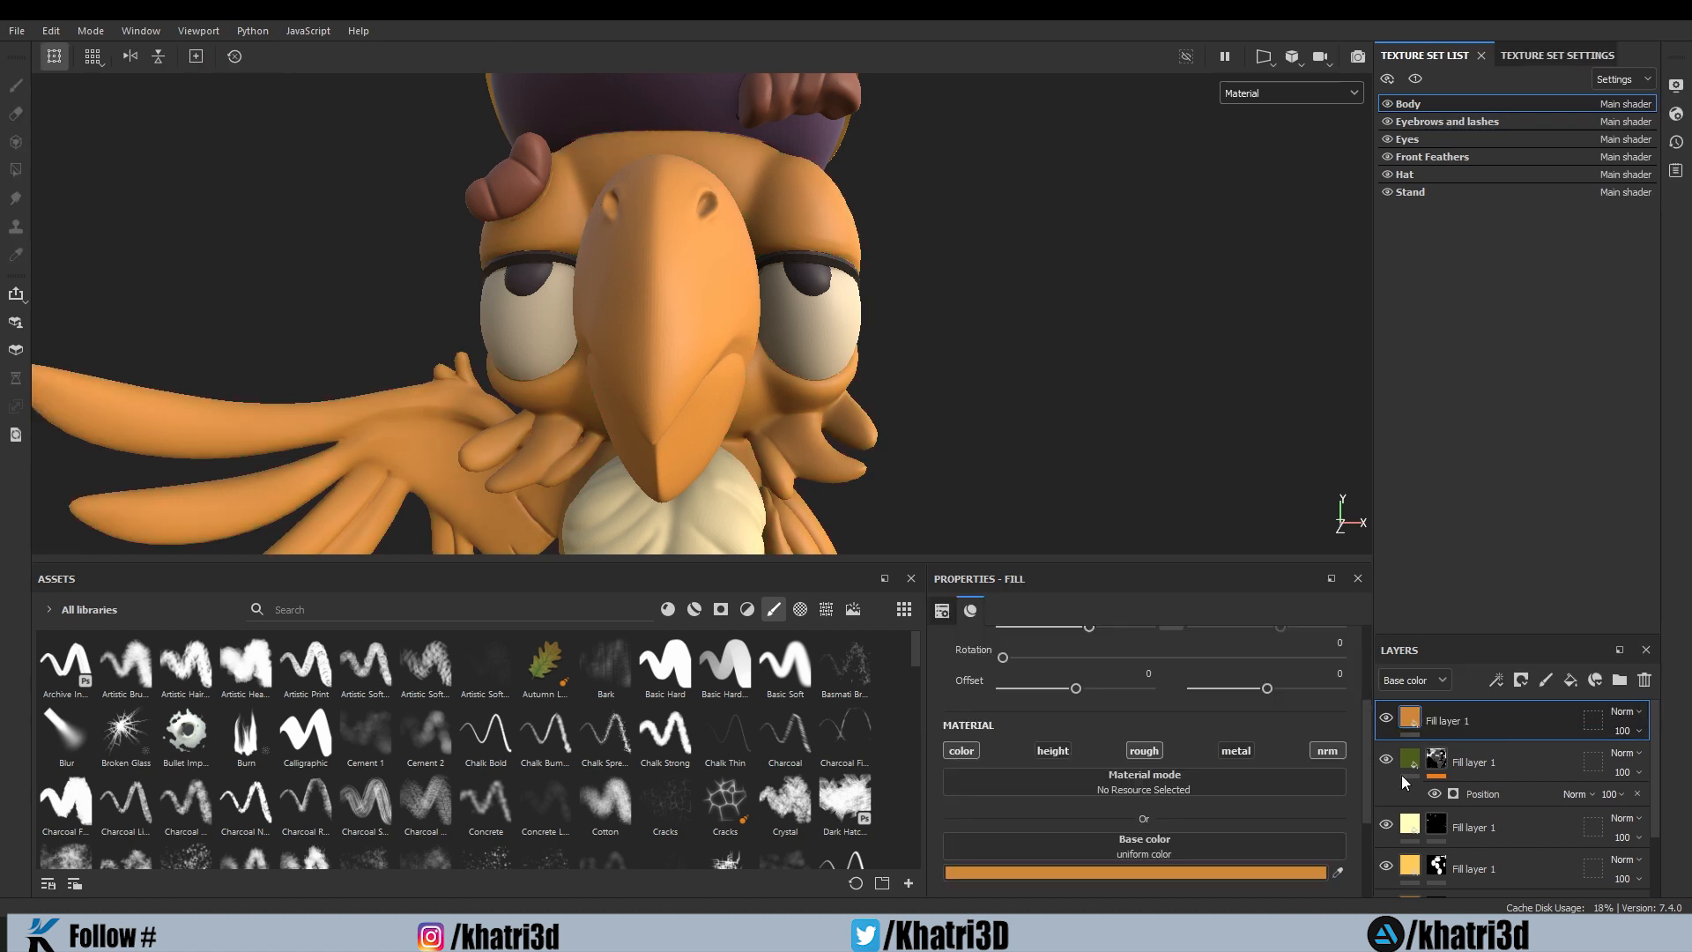
# Step: Shift the copied layer's base color to a brighter yellow-orange with hue 0.100 and add a black mask to it
pyautogui.click(1246, 873)
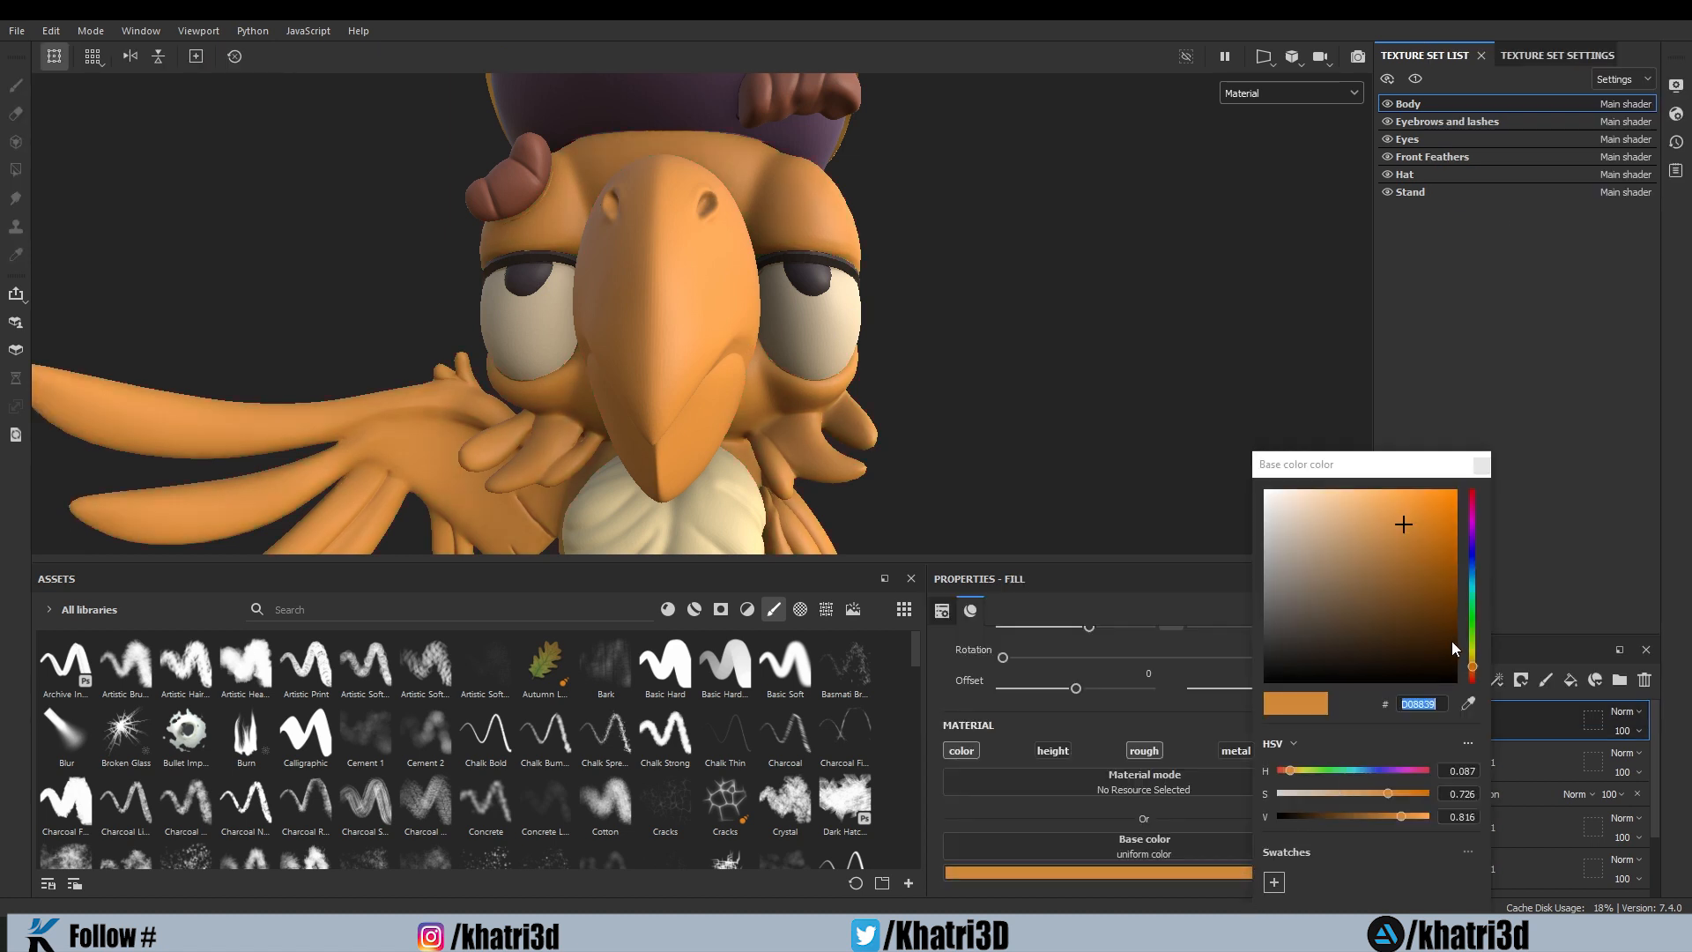
pyautogui.moveTo(1473, 663); pyautogui.dragTo(1480, 671)
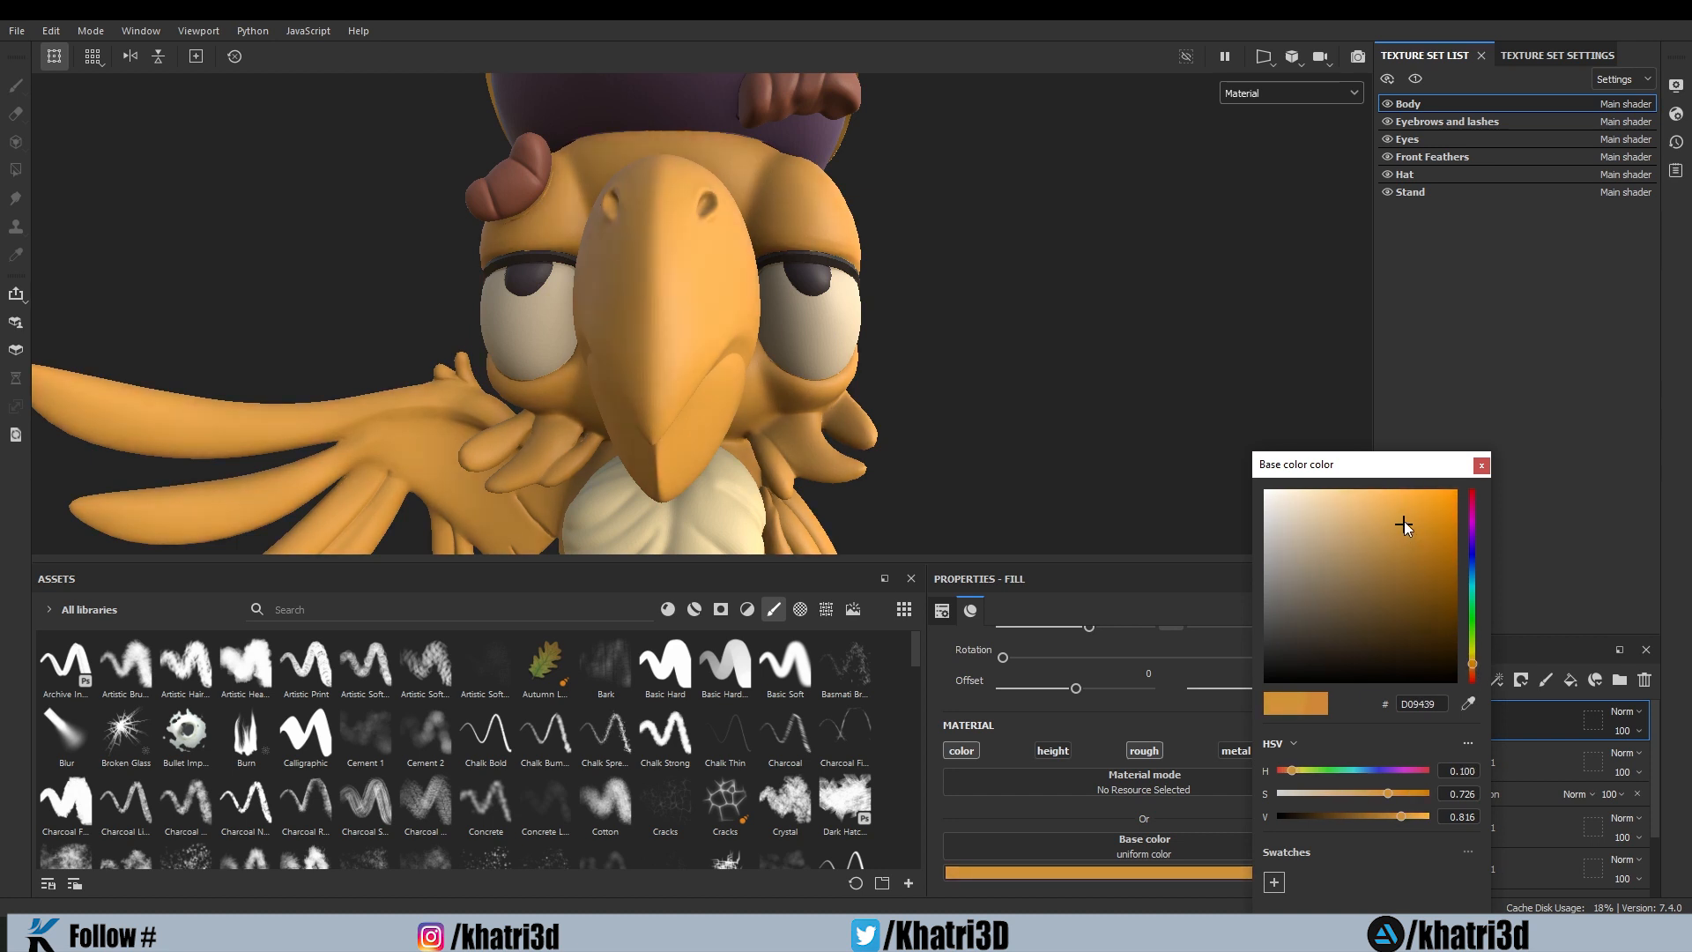
pyautogui.moveTo(1404, 525); pyautogui.dragTo(1403, 519)
pyautogui.click(1482, 464)
pyautogui.rightClick(1498, 718)
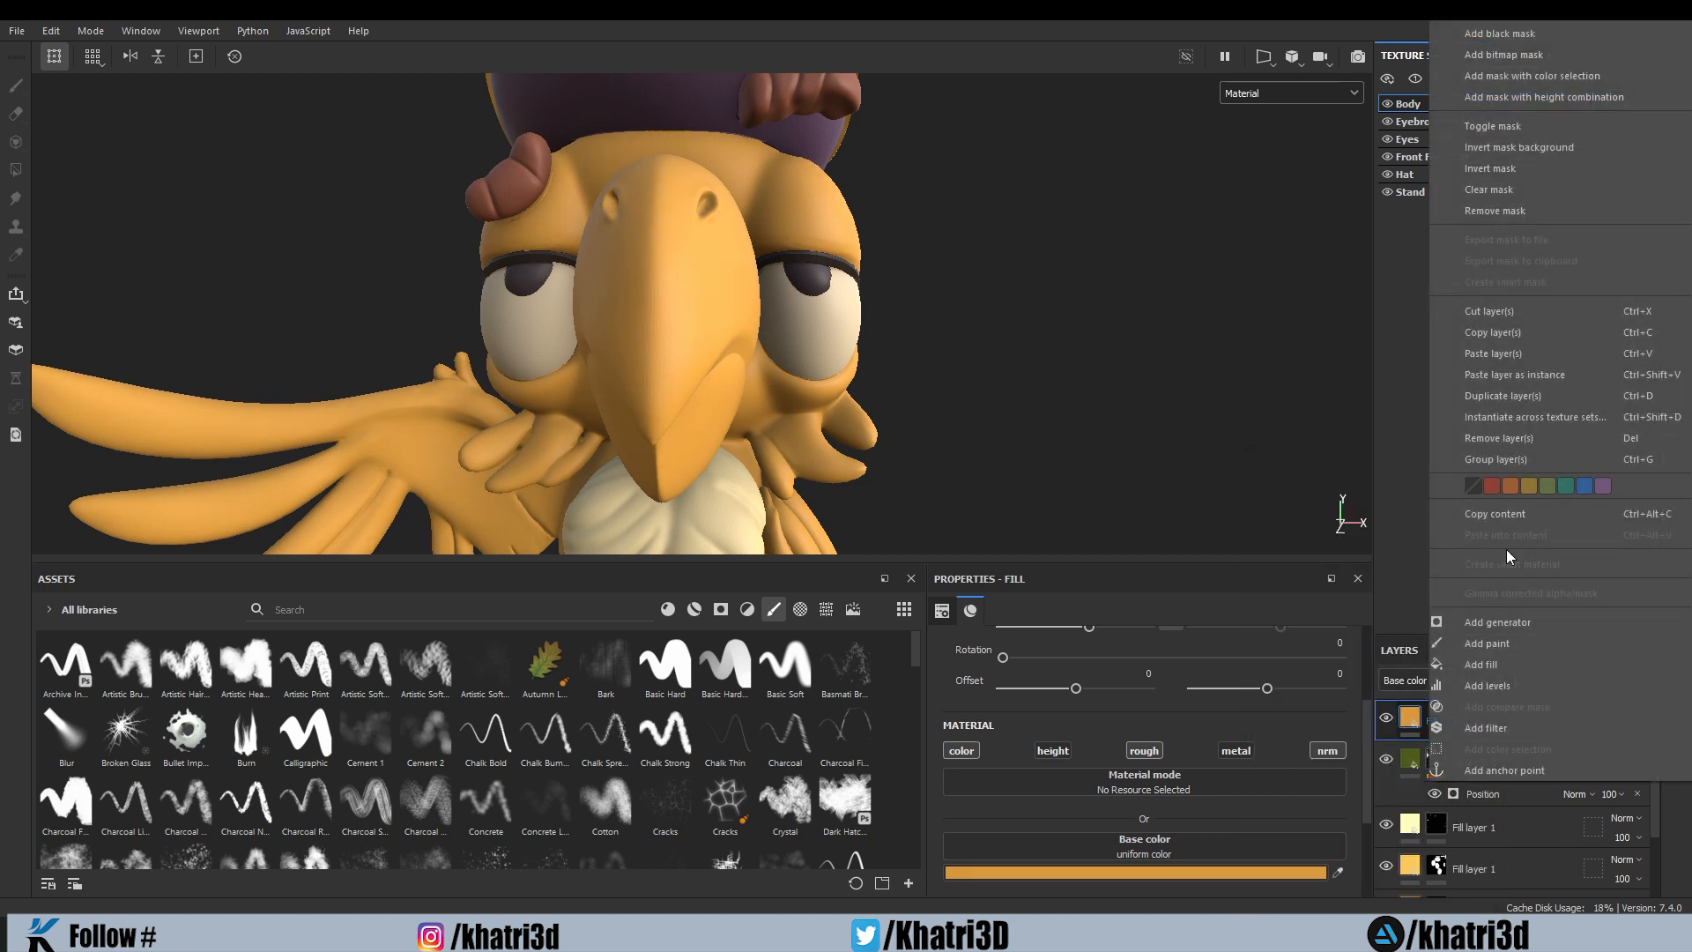
pyautogui.click(1512, 37)
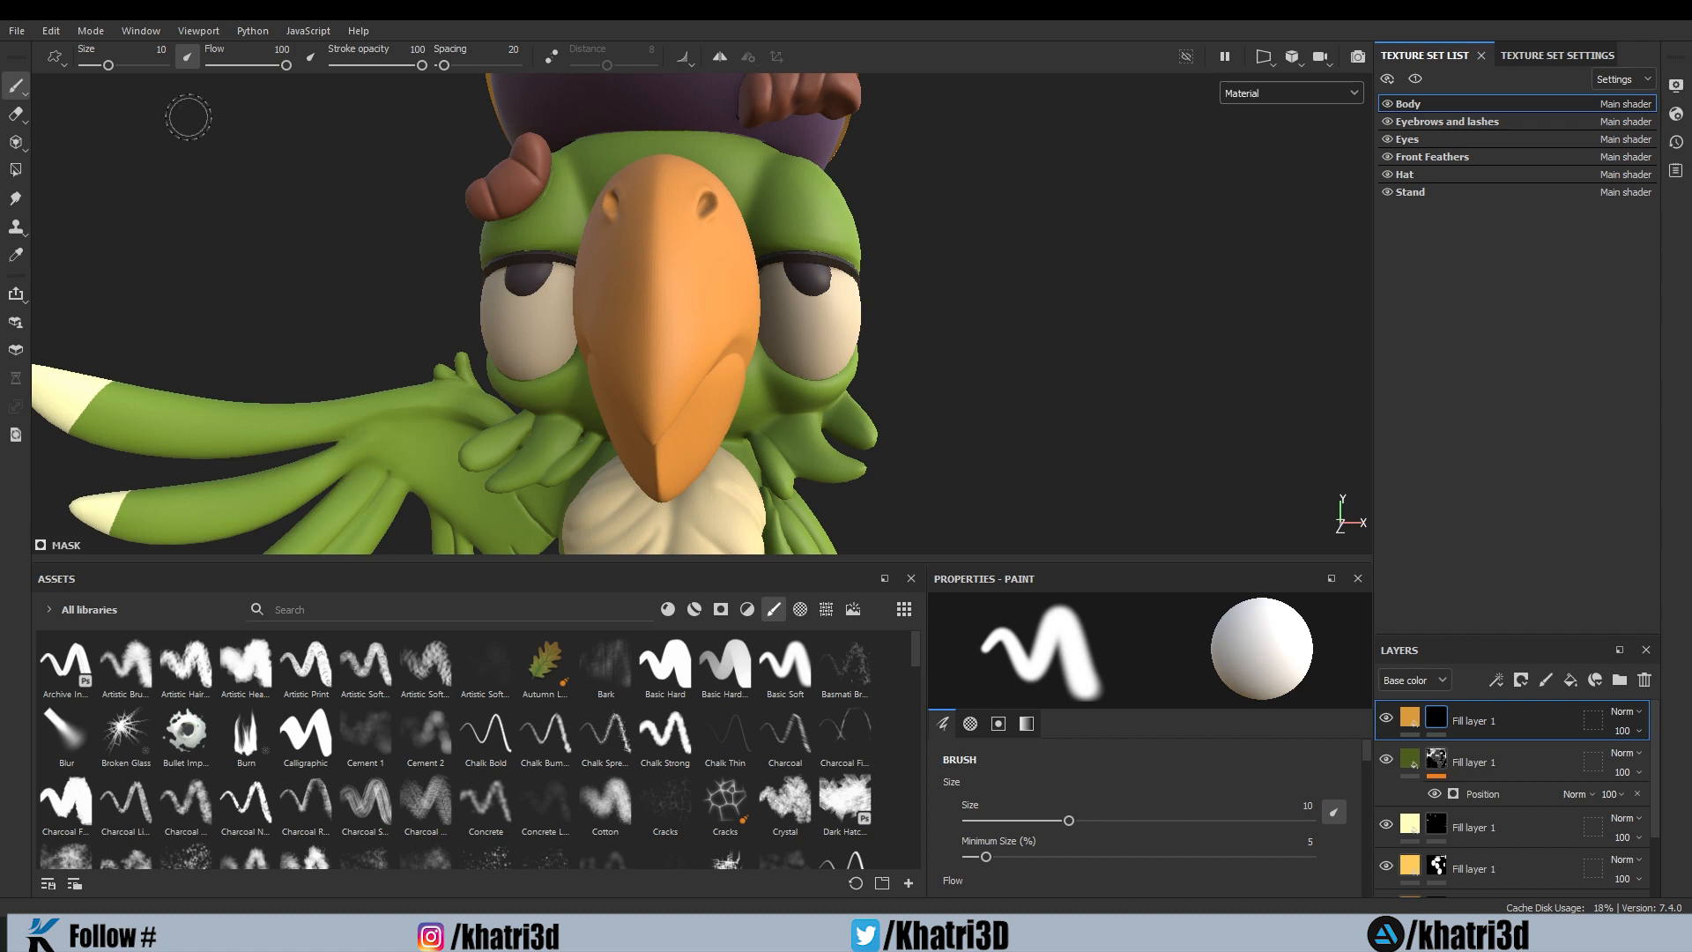
# Step: Switch pen pressure from brush size to flow, and set the flow to 55 and stroke opacity to 48
pyautogui.click(192, 60)
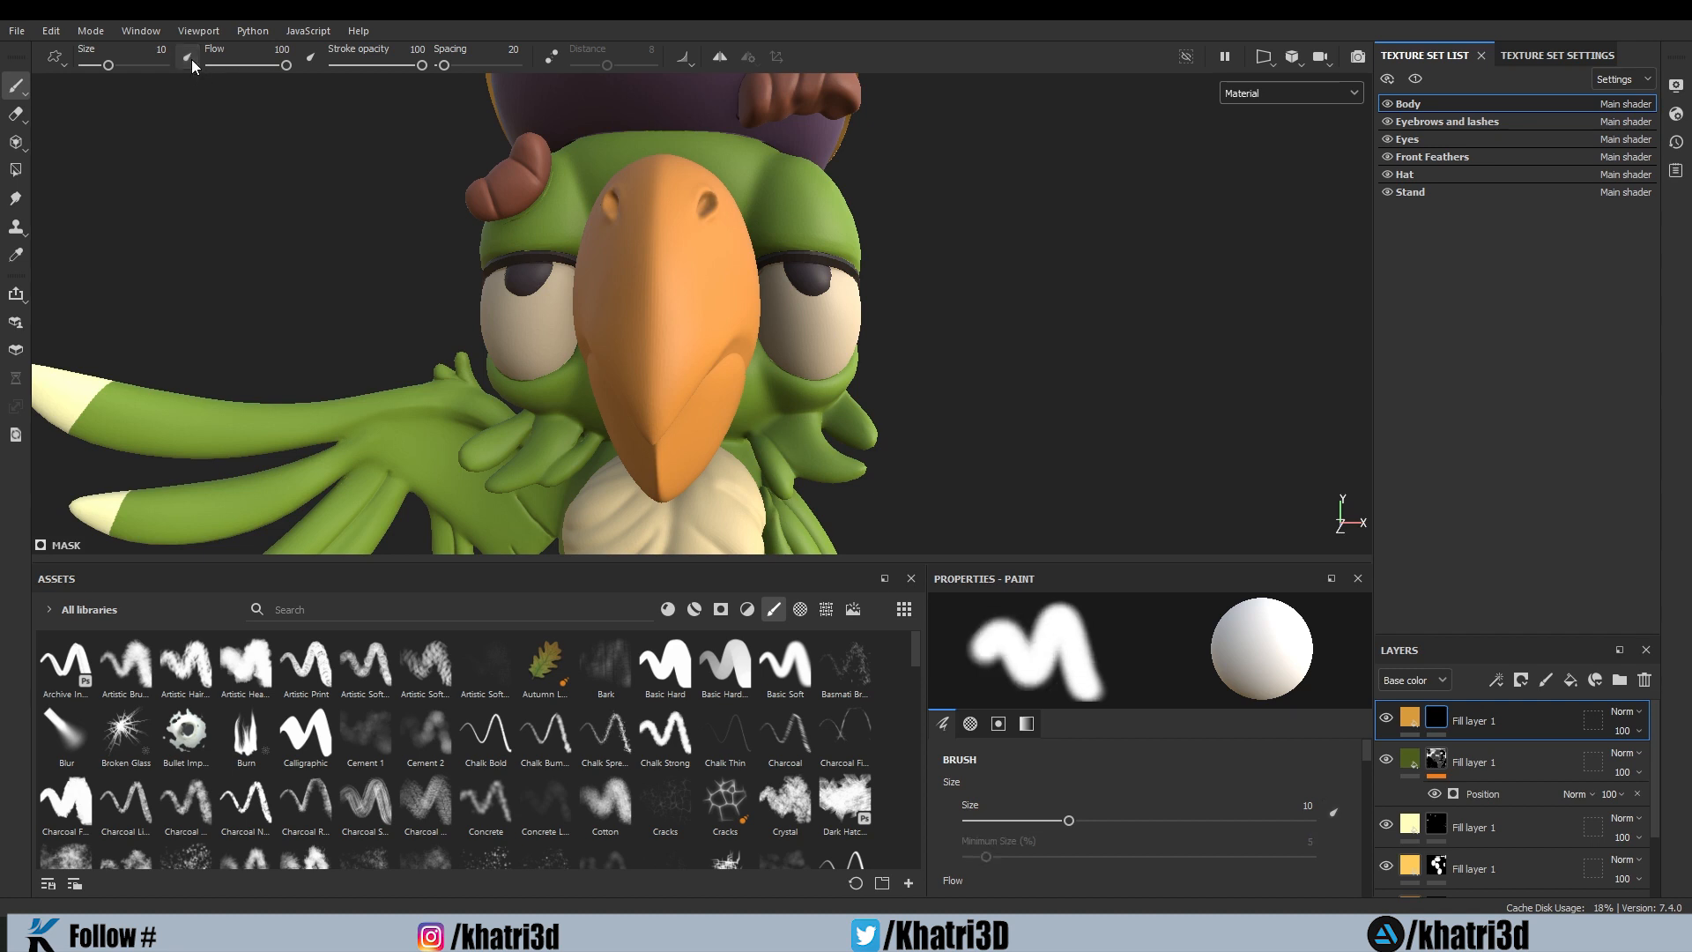
pyautogui.click(310, 60)
pyautogui.moveTo(286, 65); pyautogui.dragTo(253, 85)
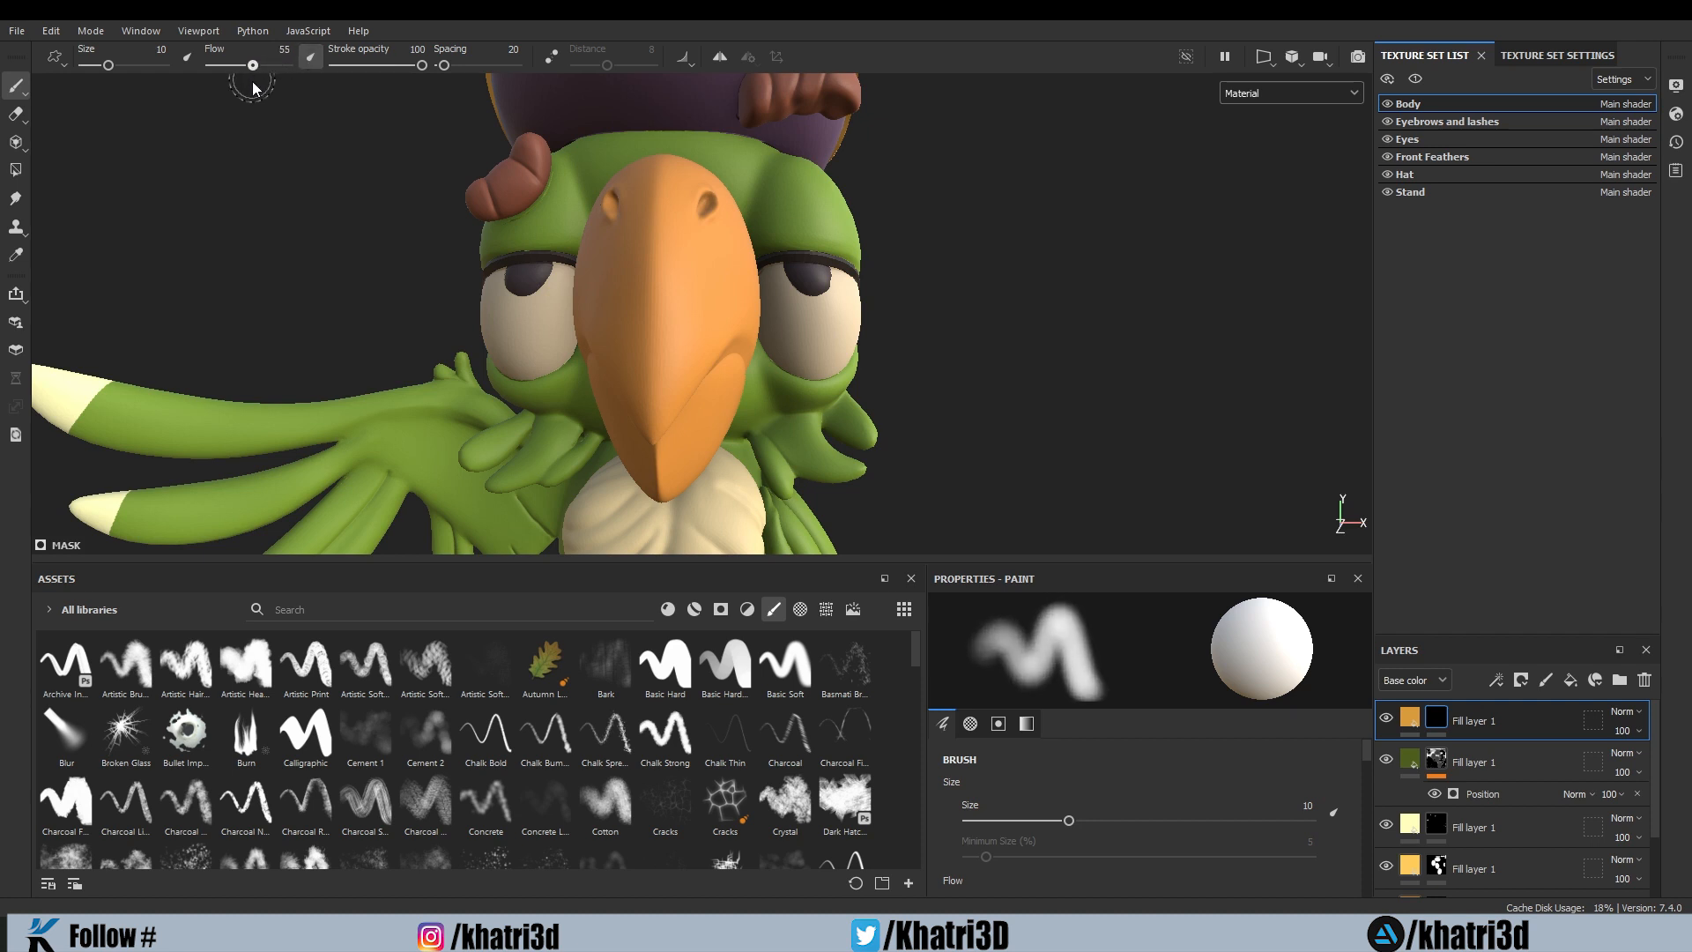
pyautogui.moveTo(422, 65); pyautogui.dragTo(378, 80)
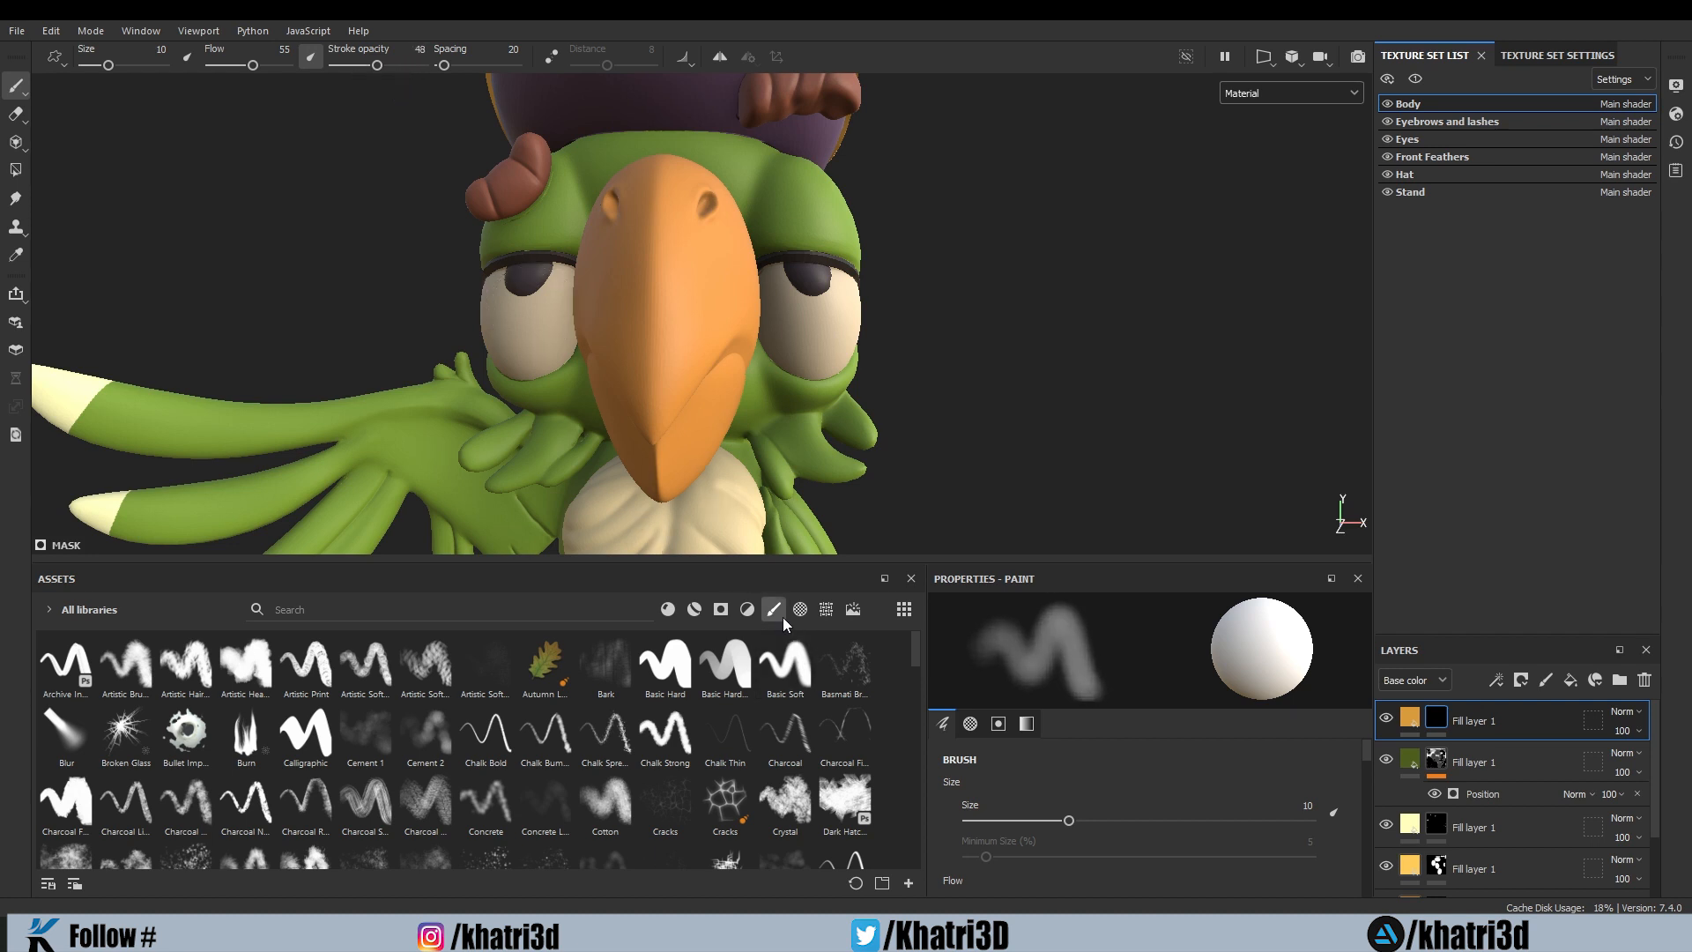
# Step: Paint the mask at the top of the beak using the Basic Soft brush at size 5.56, flow 55 and stroke opacity 54
pyautogui.click(776, 676)
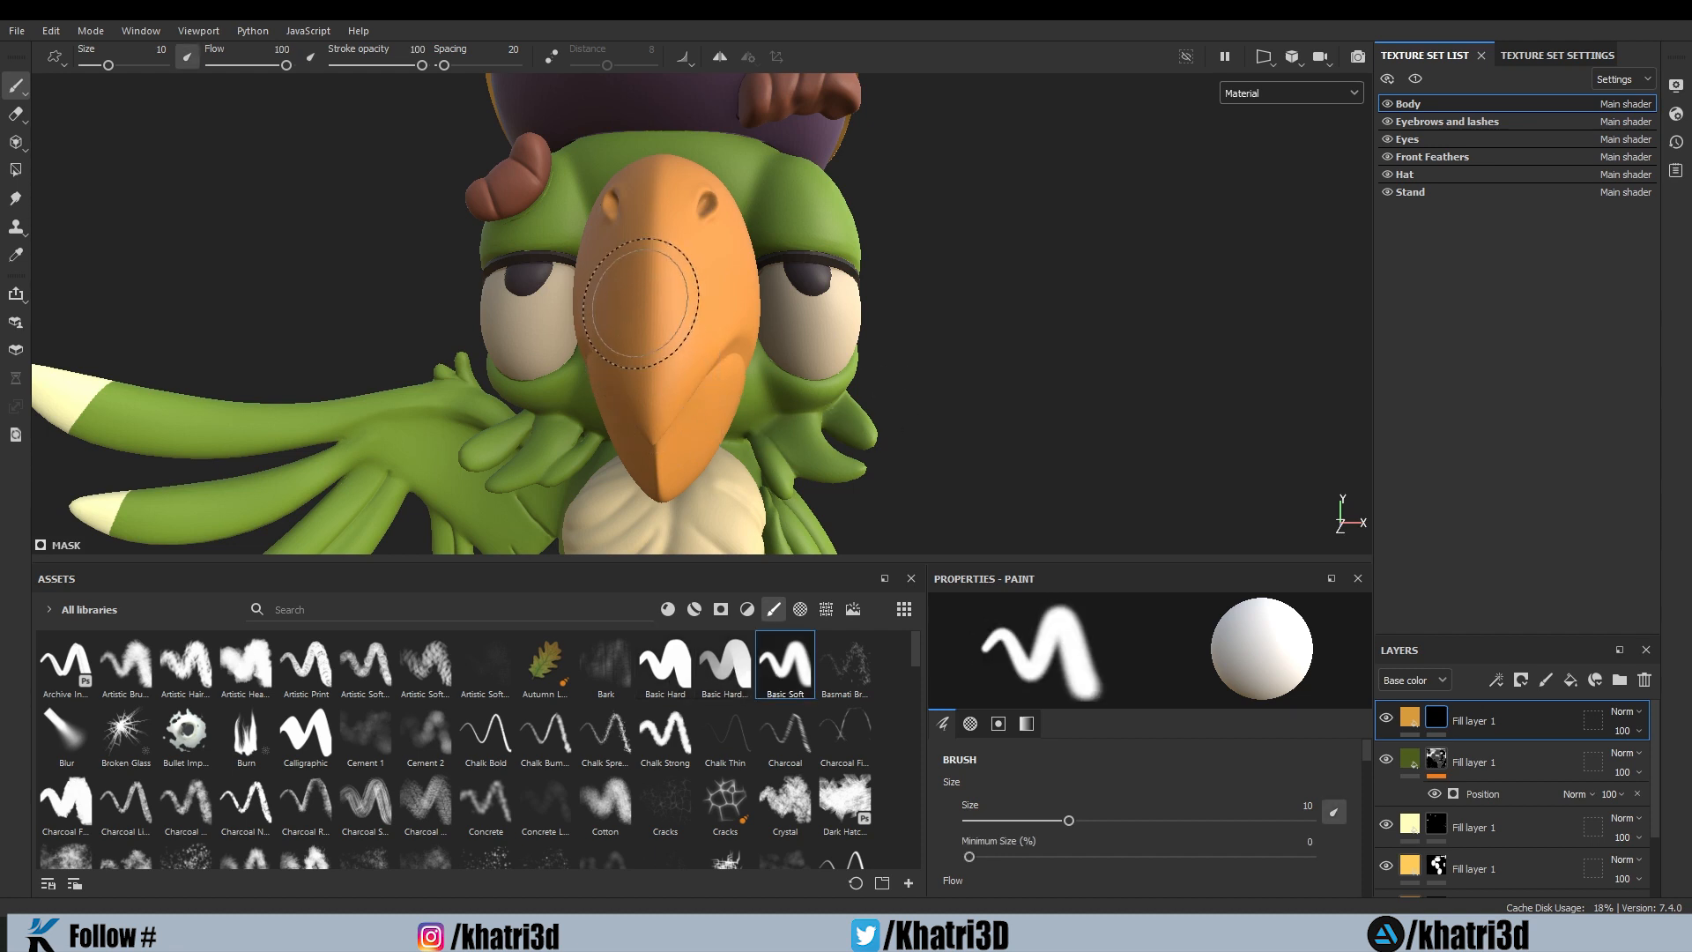
pyautogui.keyDown('ctrl'); pyautogui.moveTo(652, 212); pyautogui.dragTo(614, 212, button='right'); pyautogui.keyUp('ctrl')
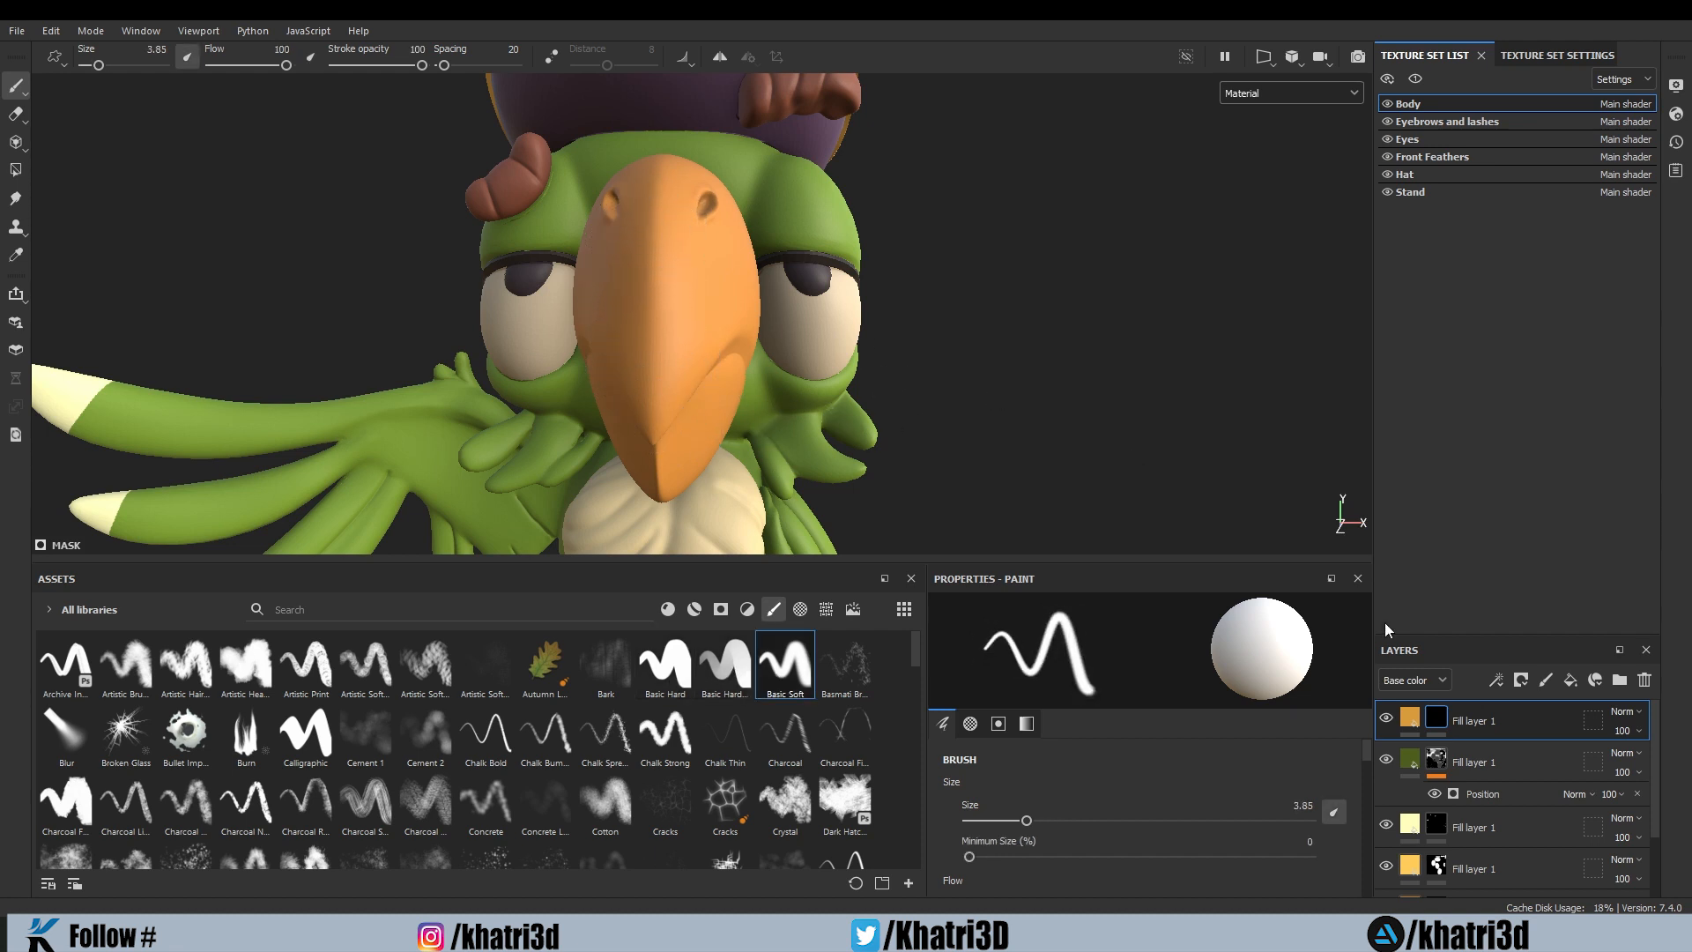
pyautogui.click(1435, 717)
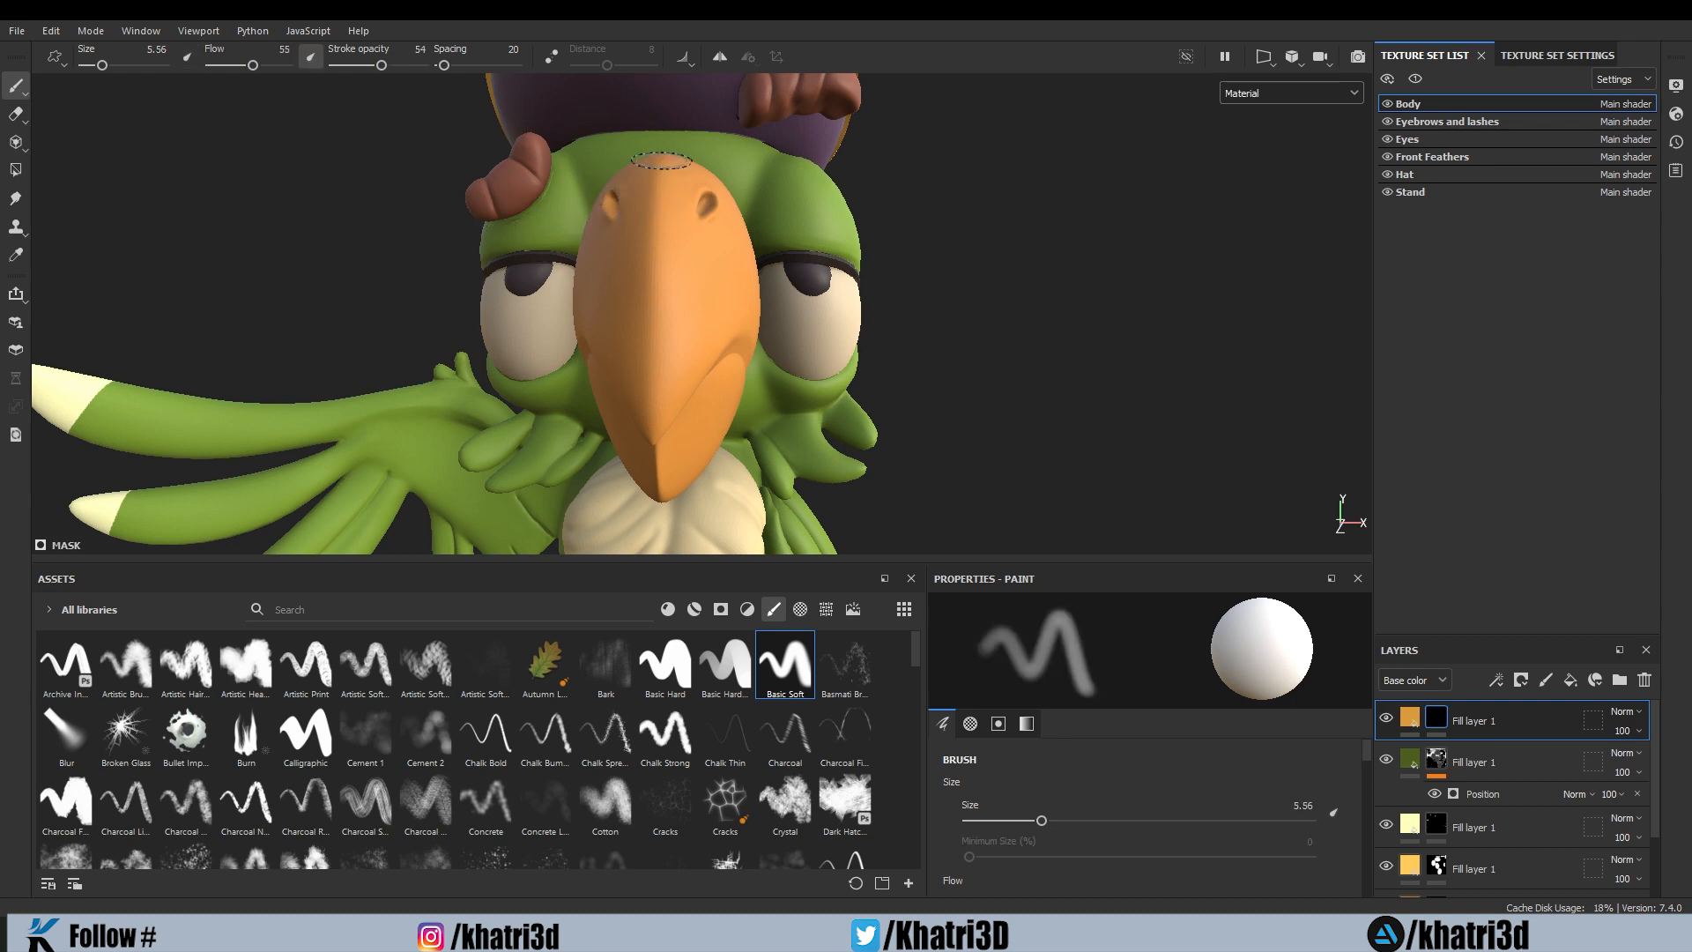
pyautogui.moveTo(659, 187); pyautogui.dragTo(656, 174)
pyautogui.scroll(3, 983, 299)
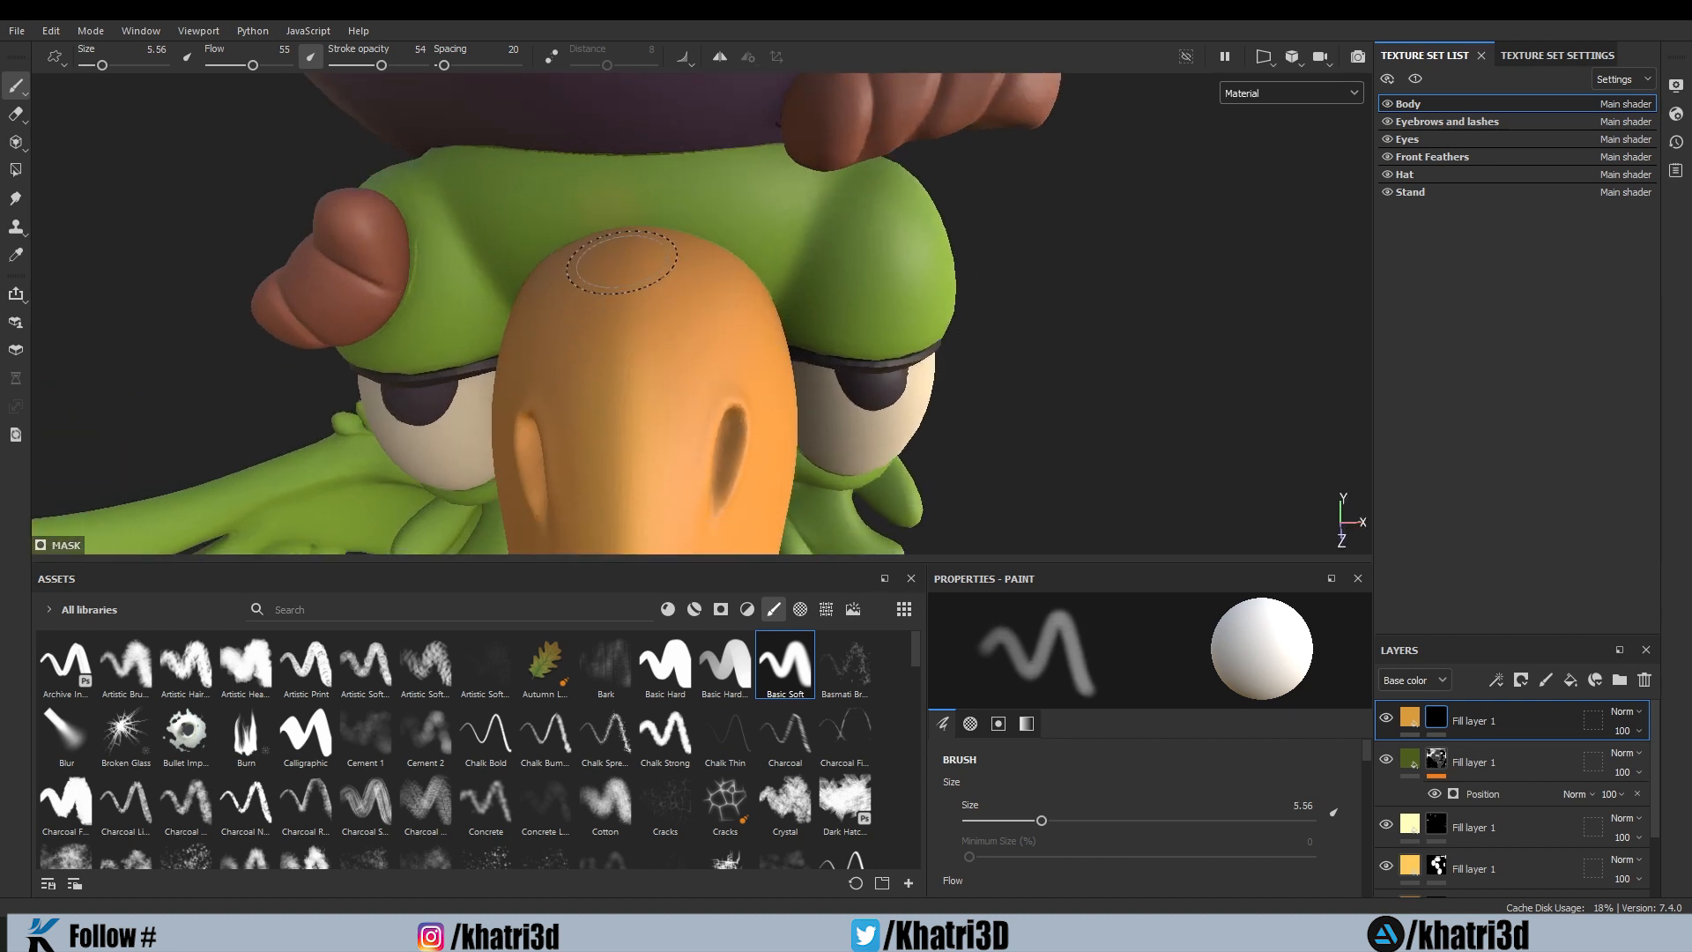
# Step: Paint the mask down the front of the beak with the Basic Soft brush at size 7.59
pyautogui.press(']')
pyautogui.press(']')
pyautogui.press(']')
pyautogui.press('[')
pyautogui.press('[')
pyautogui.press('[')
pyautogui.press('[')
pyautogui.press('[')
pyautogui.press('[')
pyautogui.press('[')
pyautogui.press('[')
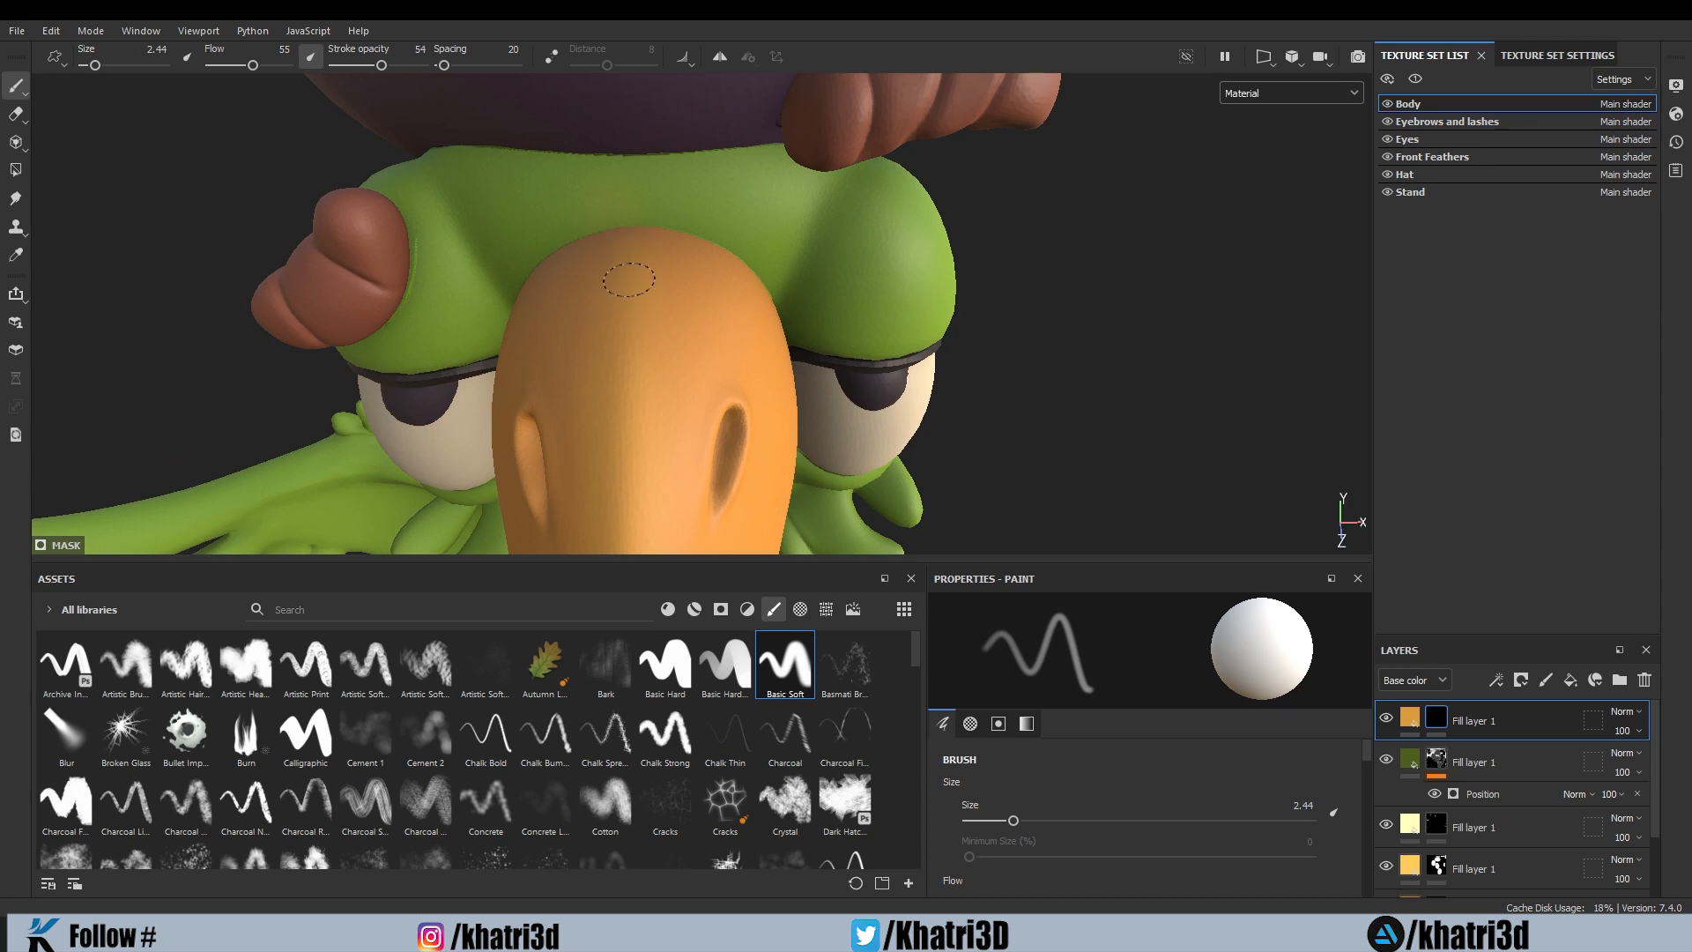
pyautogui.keyDown('alt'); pyautogui.moveTo(1017, 426); pyautogui.dragTo(1042, 359); pyautogui.keyUp('alt')
pyautogui.scroll(-5, 1042, 359)
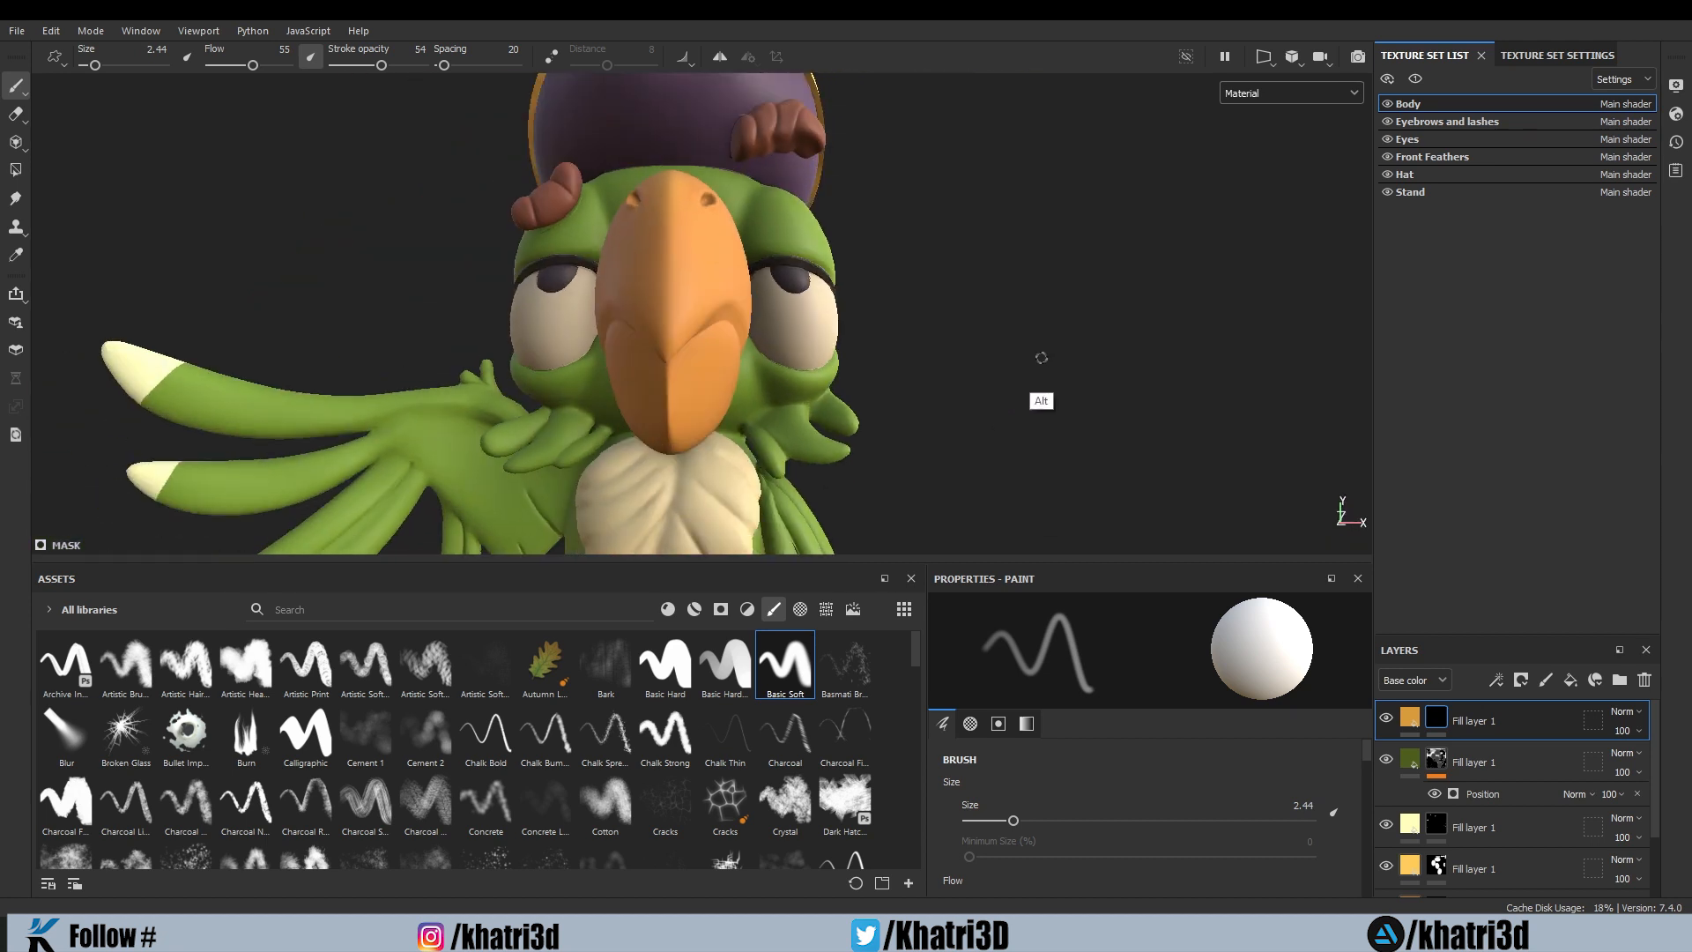
pyautogui.keyDown('ctrl'); pyautogui.moveTo(677, 224); pyautogui.dragTo(709, 224, button='right'); pyautogui.keyUp('ctrl')
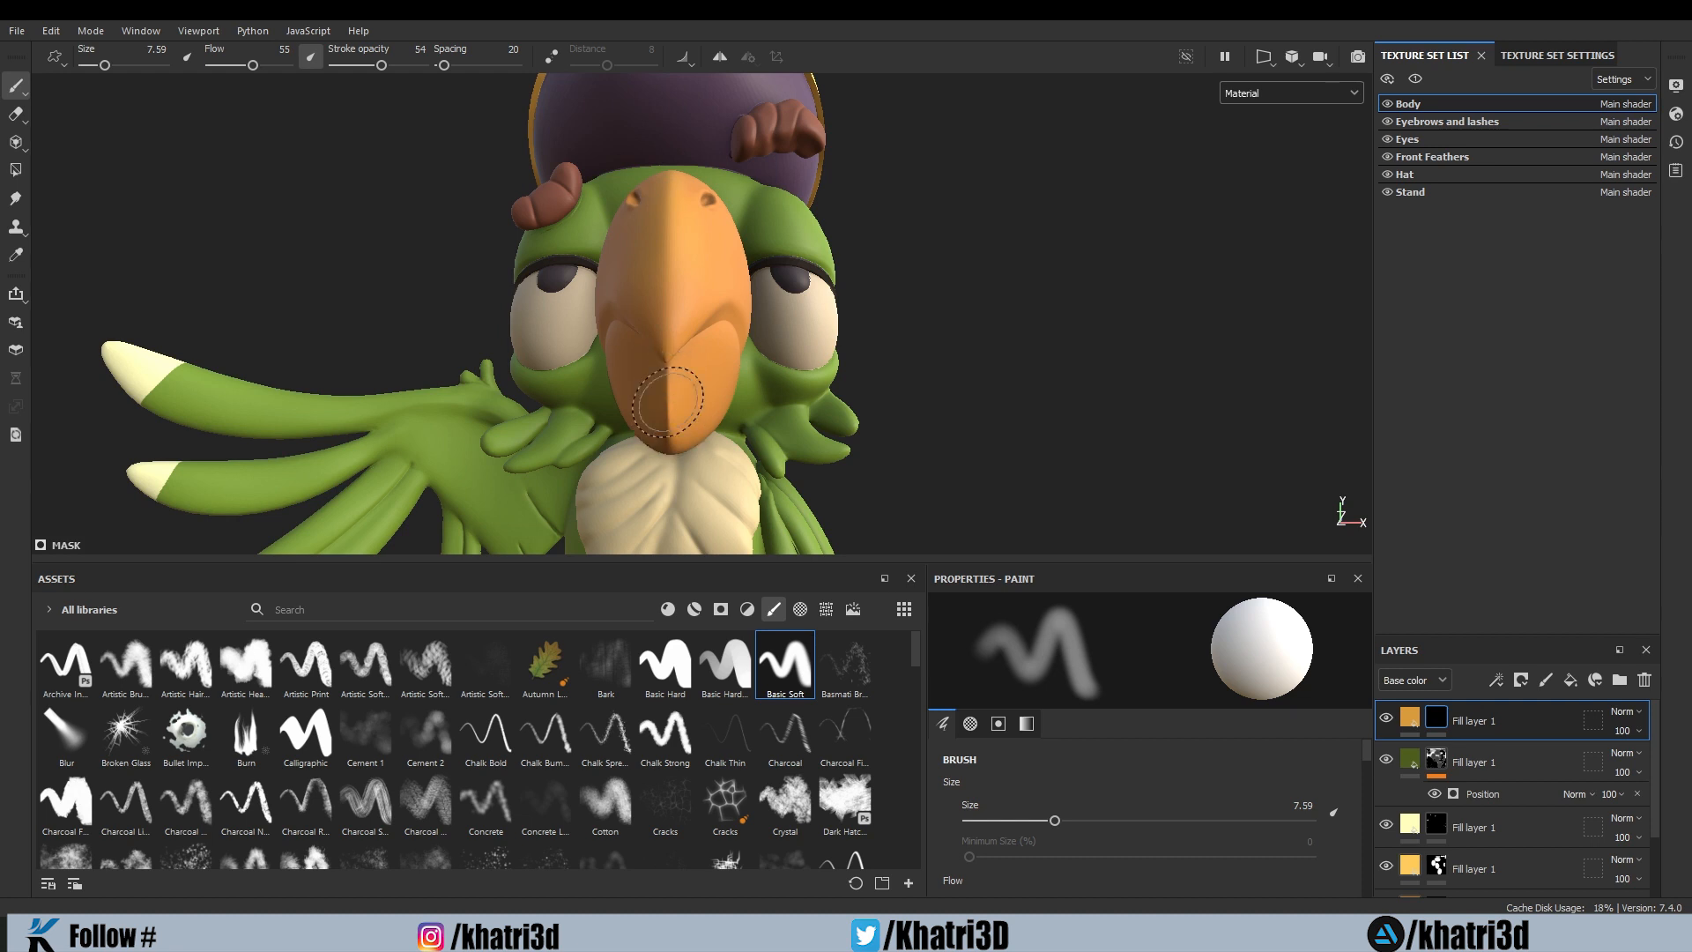
# Step: Enlarge the brush to 8.73 and paint more lighter orange over the front and sides of the beak
pyautogui.keyDown('ctrl'); pyautogui.moveTo(683, 213); pyautogui.dragTo(693, 213, button='right'); pyautogui.keyUp('ctrl')
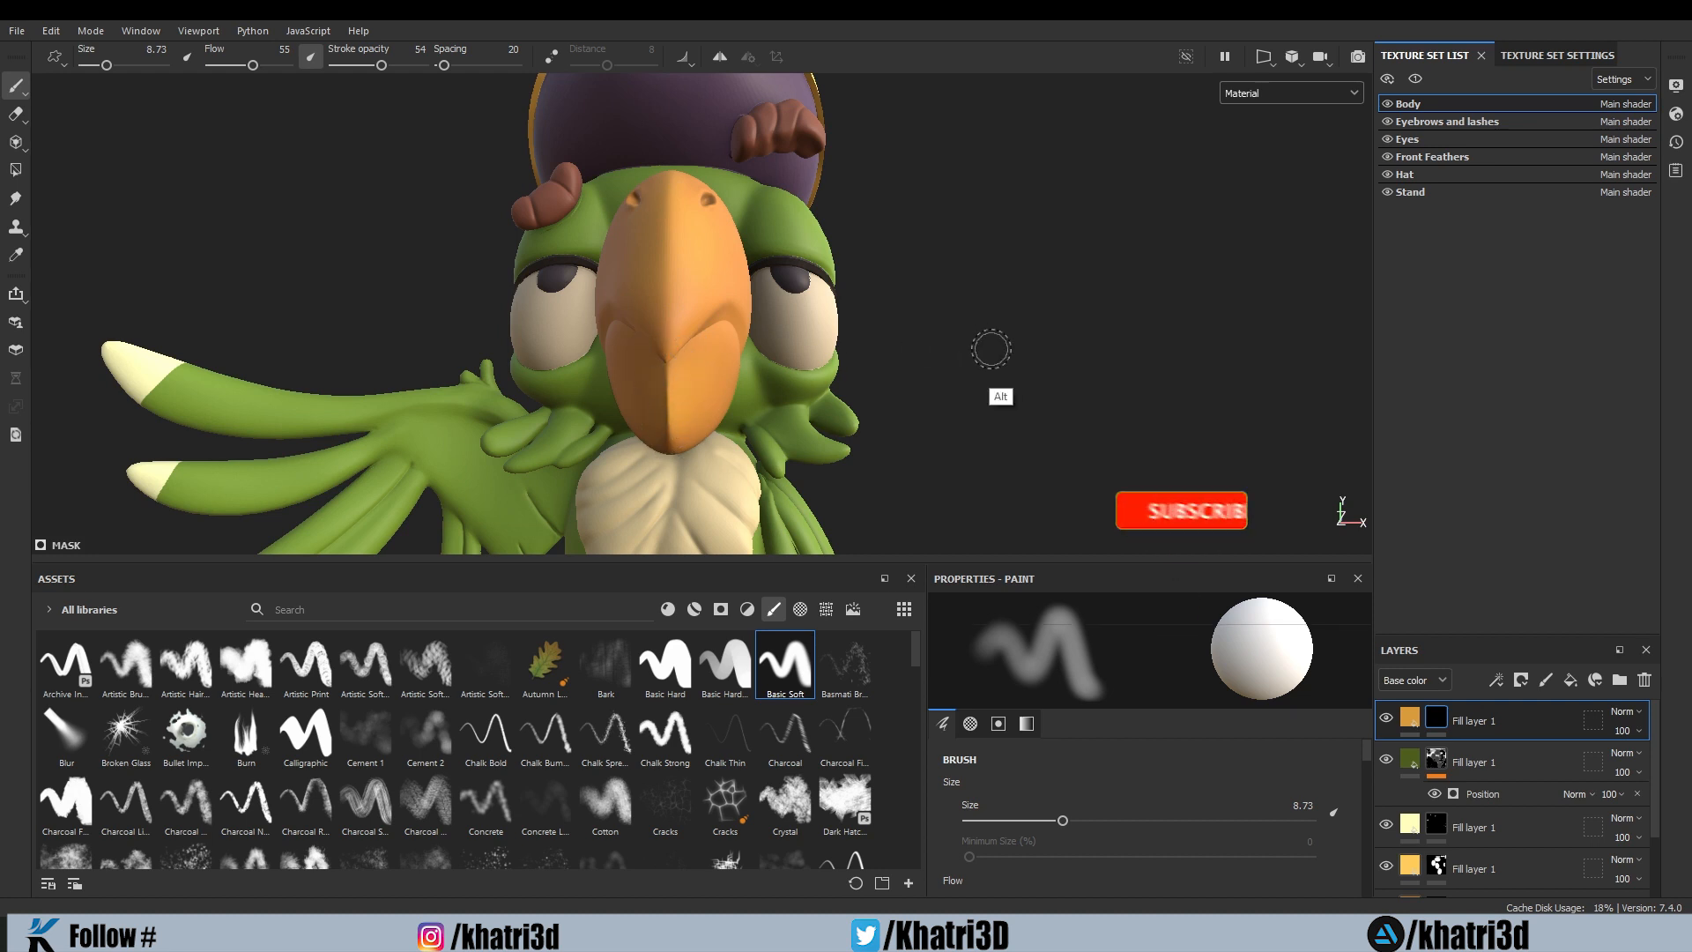
pyautogui.keyDown('alt'); pyautogui.moveTo(989, 348); pyautogui.dragTo(916, 363); pyautogui.keyUp('alt')
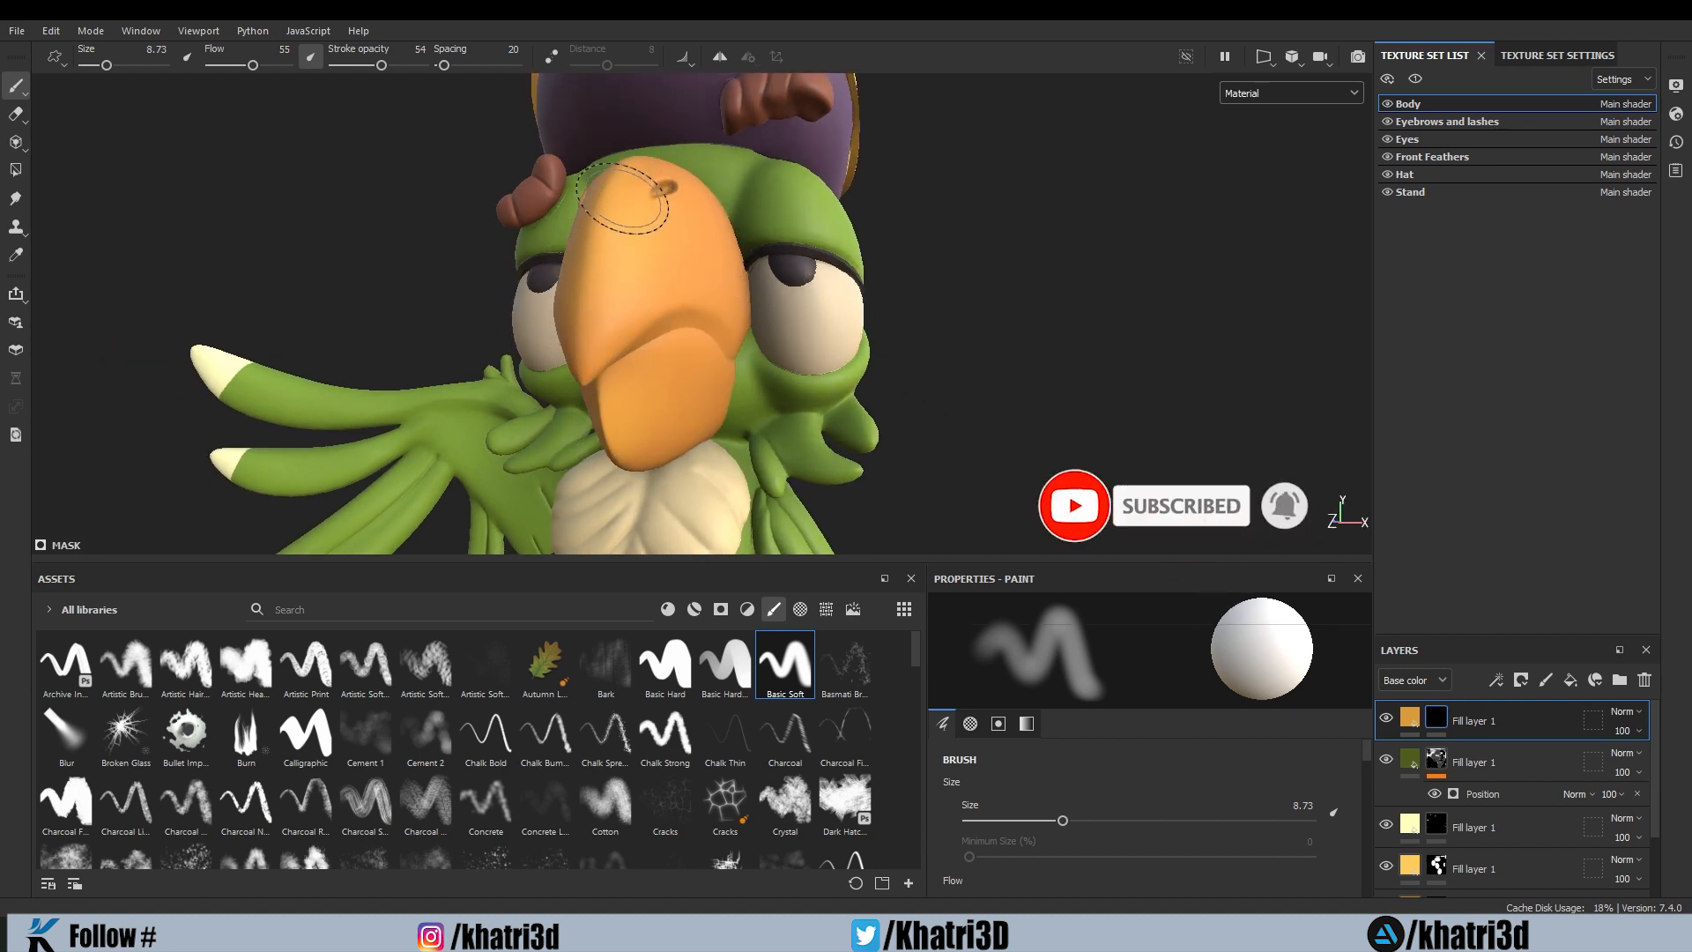
pyautogui.moveTo(961, 280)
pyautogui.keyDown('alt'); pyautogui.mouseDown()
pyautogui.moveTo(1117, 328)
pyautogui.moveTo(712, 244)
pyautogui.mouseUp(); pyautogui.keyUp('alt')
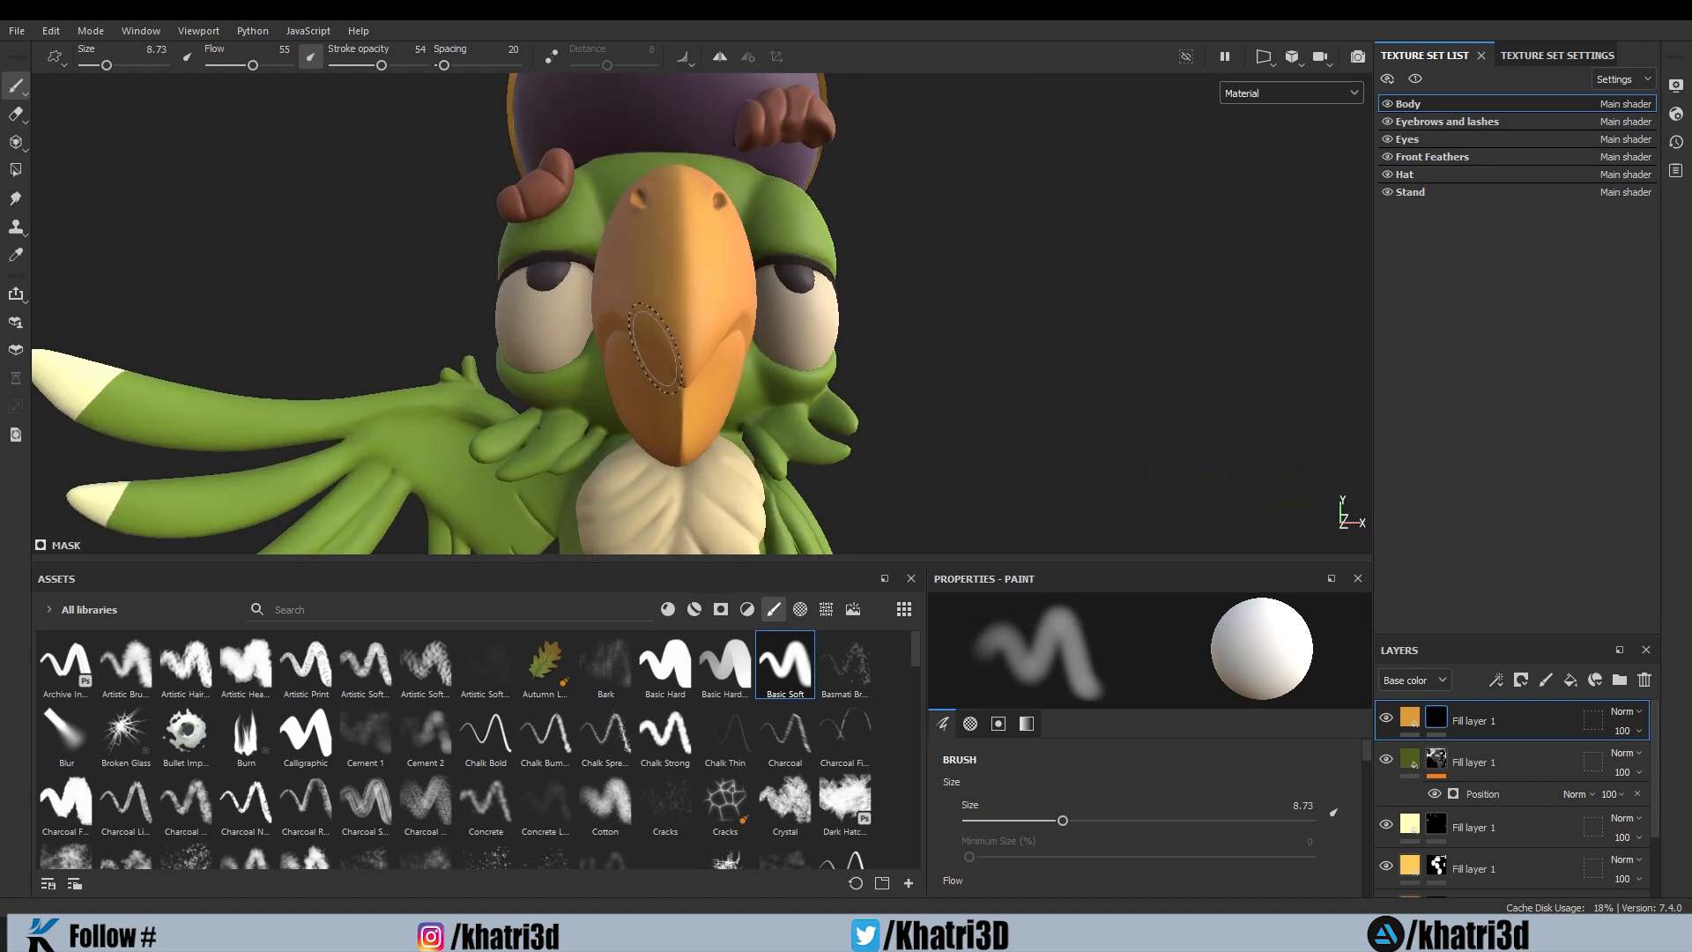
pyautogui.scroll(2, 639, 382)
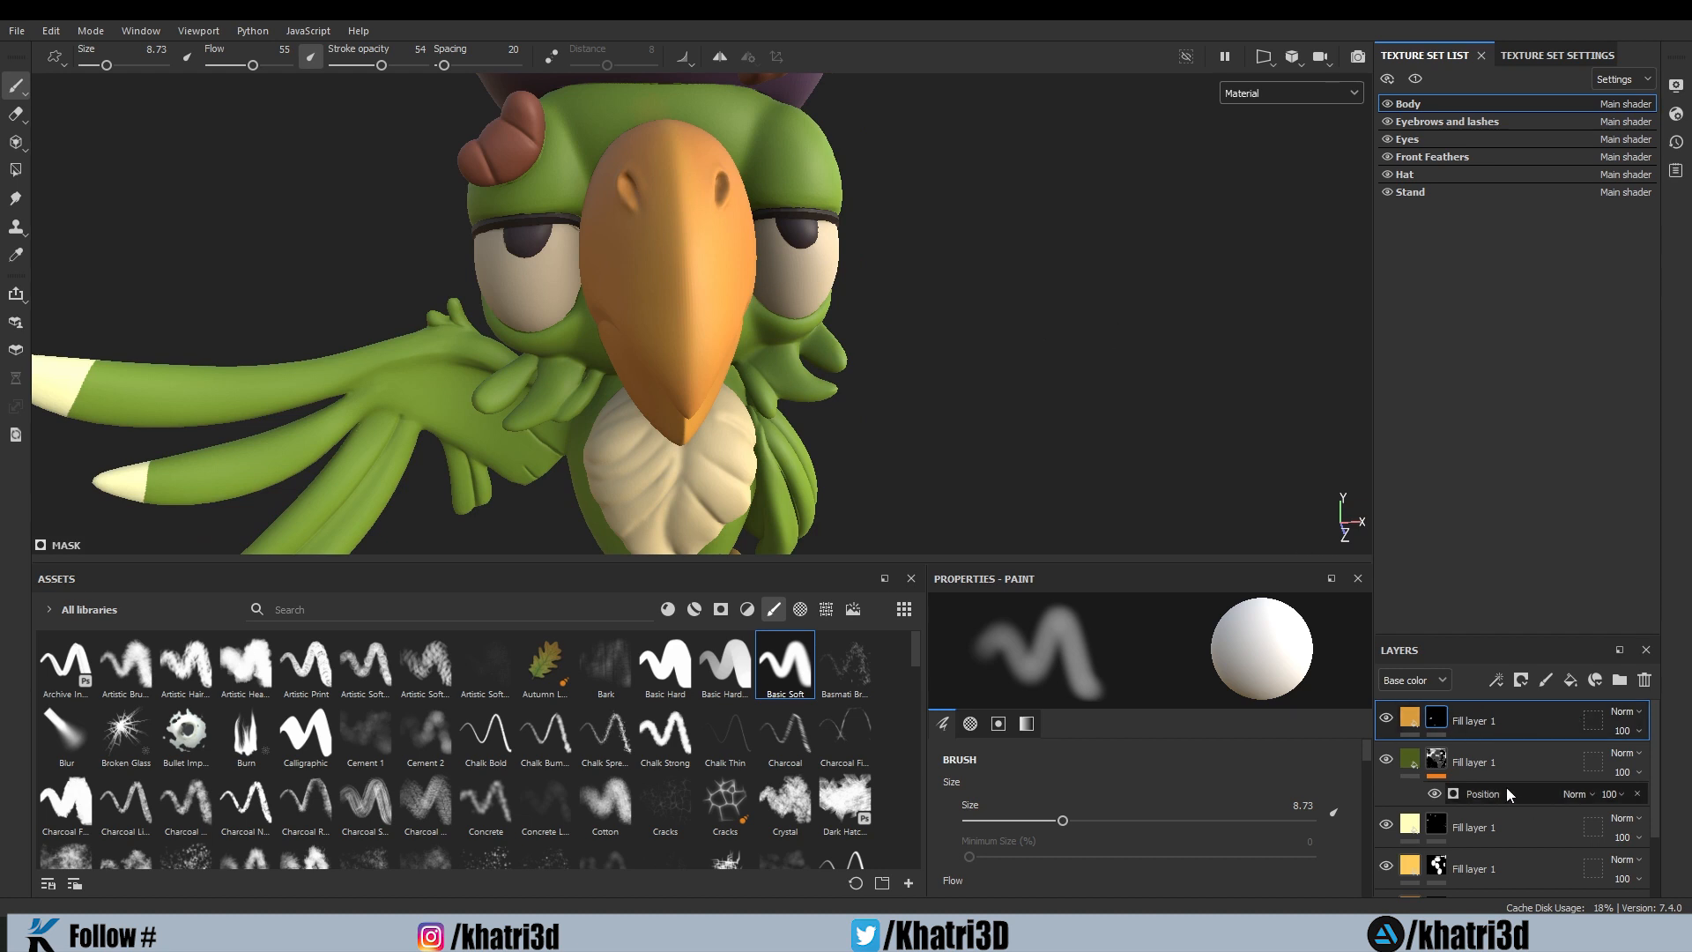
# Step: Duplicate the top orange fill layer and remove the copy's mask
pyautogui.hotkey('ctrl', 'd')
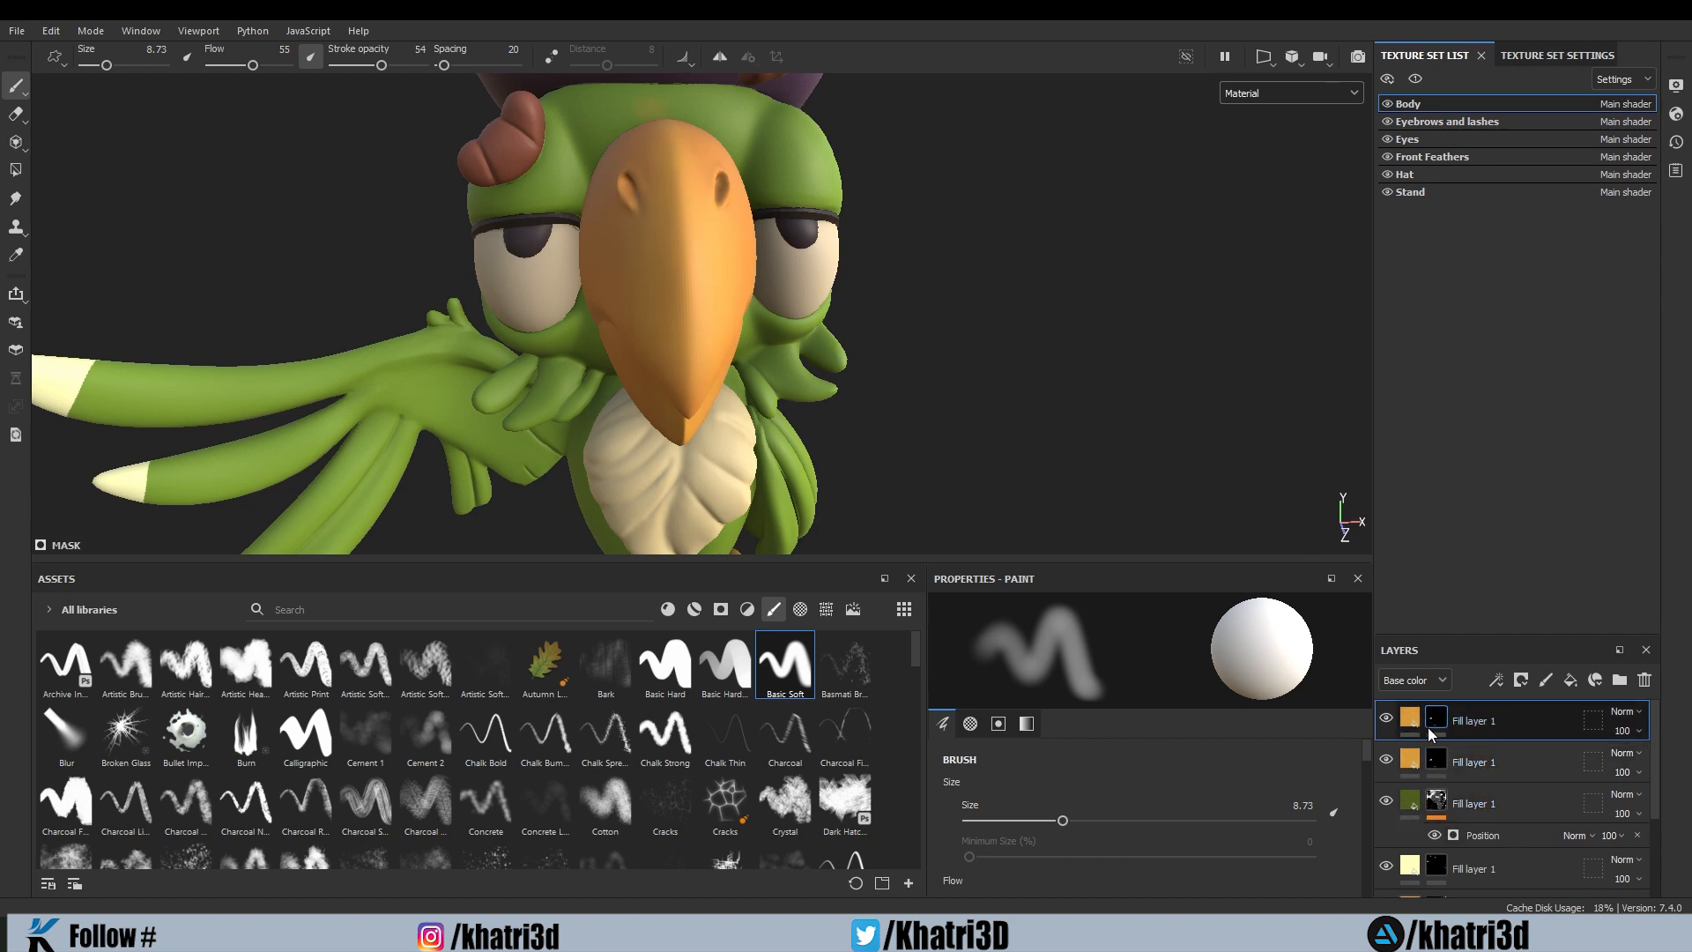
pyautogui.rightClick(1436, 719)
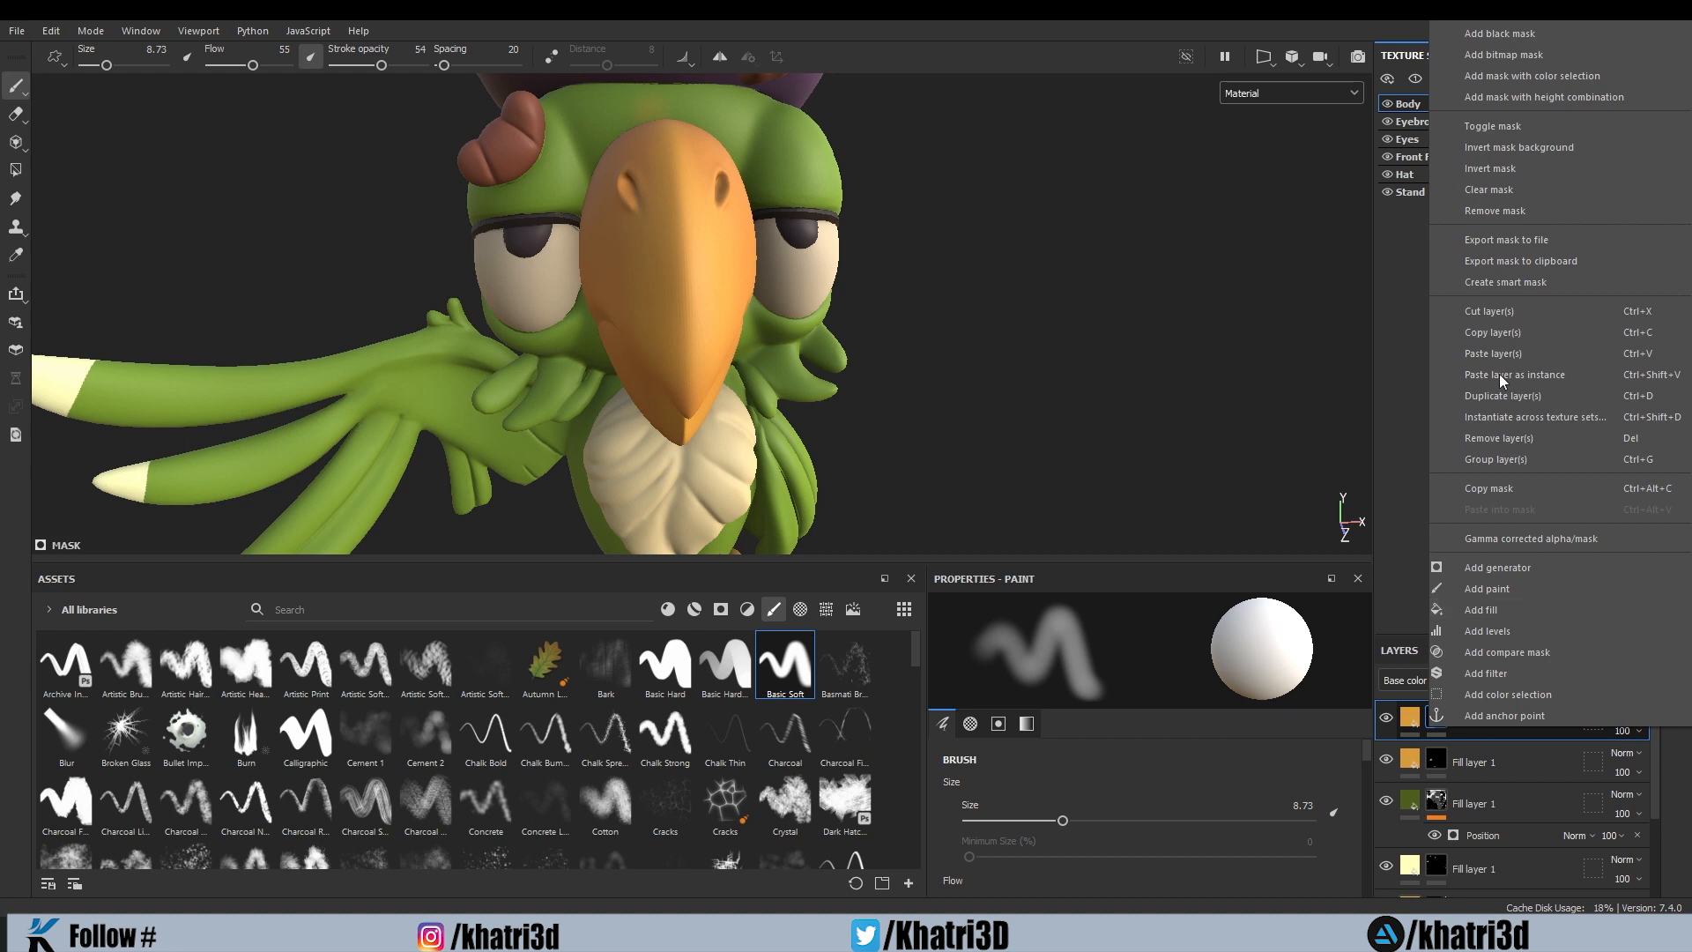
pyautogui.click(1508, 209)
# Step: Set the copy's base color to light orange EDBC72, with saturation 0.517 and value 0.930, and add a black mask
pyautogui.click(1260, 871)
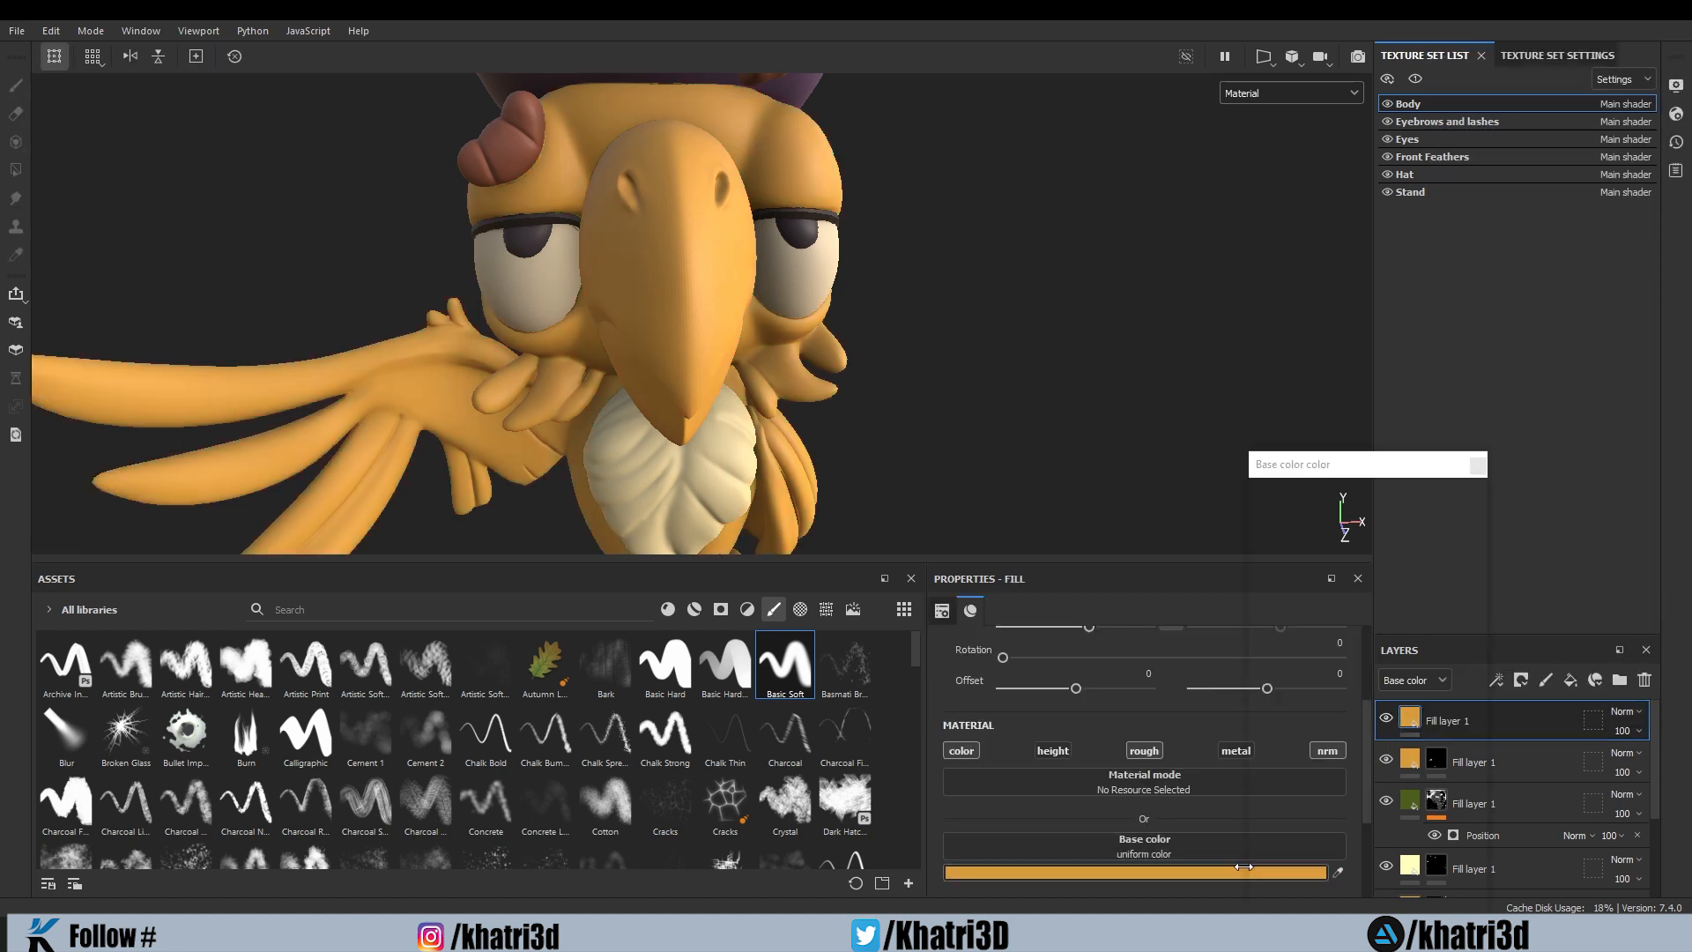
pyautogui.moveTo(1382, 795); pyautogui.dragTo(1415, 815)
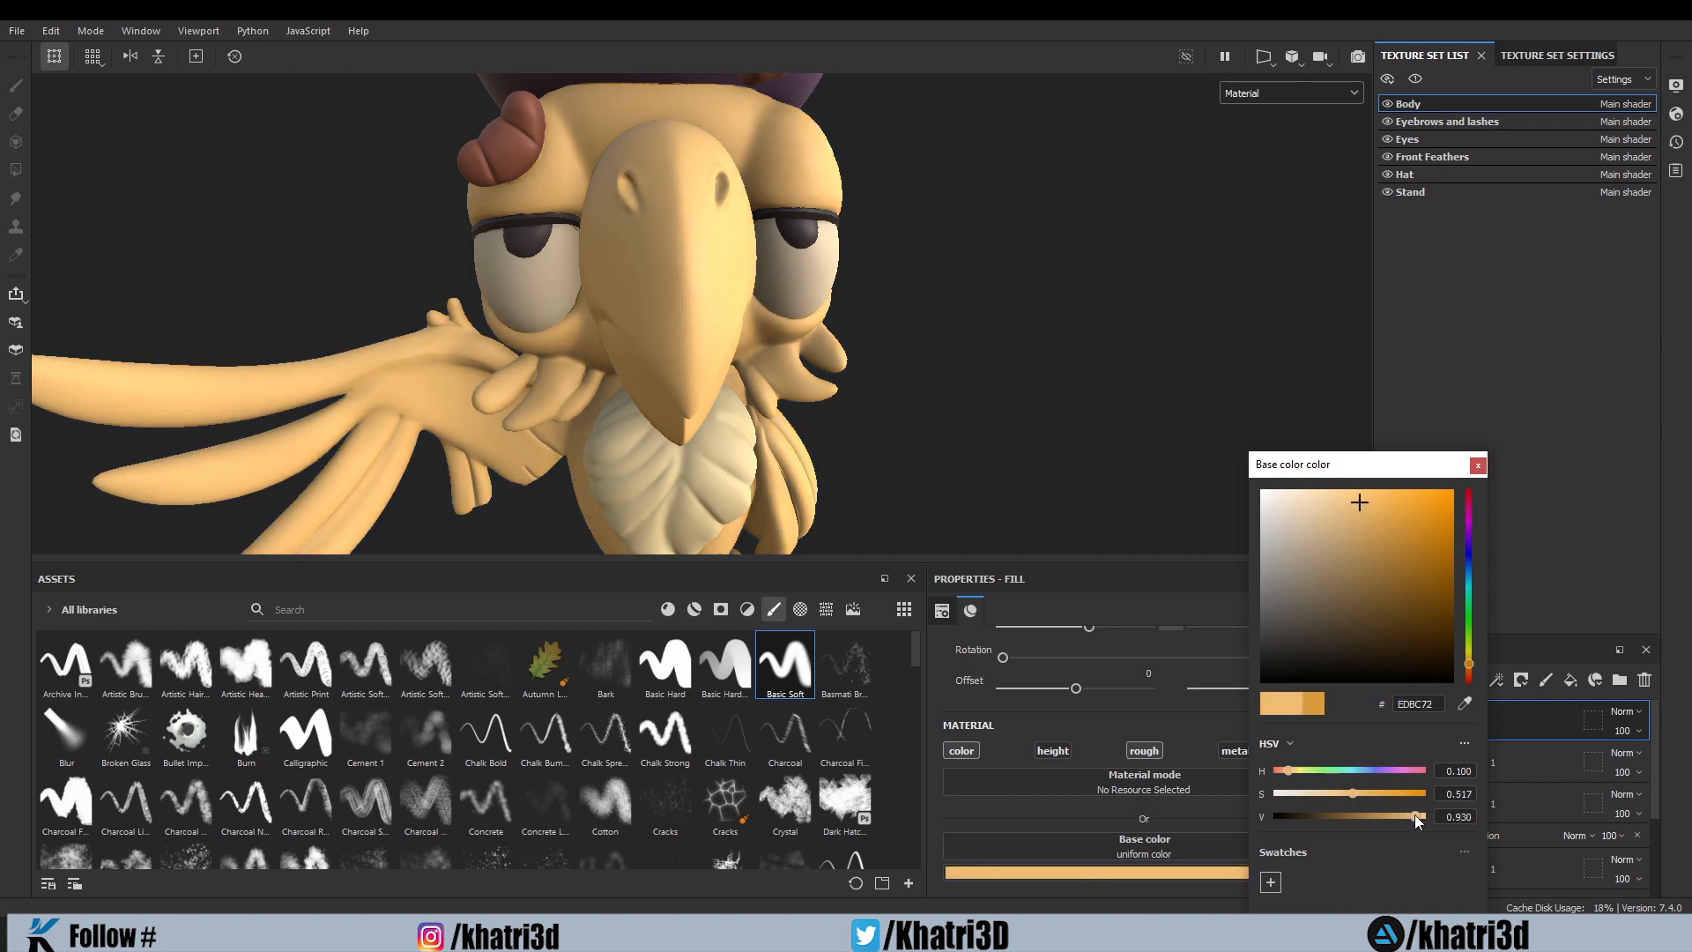
pyautogui.click(1478, 466)
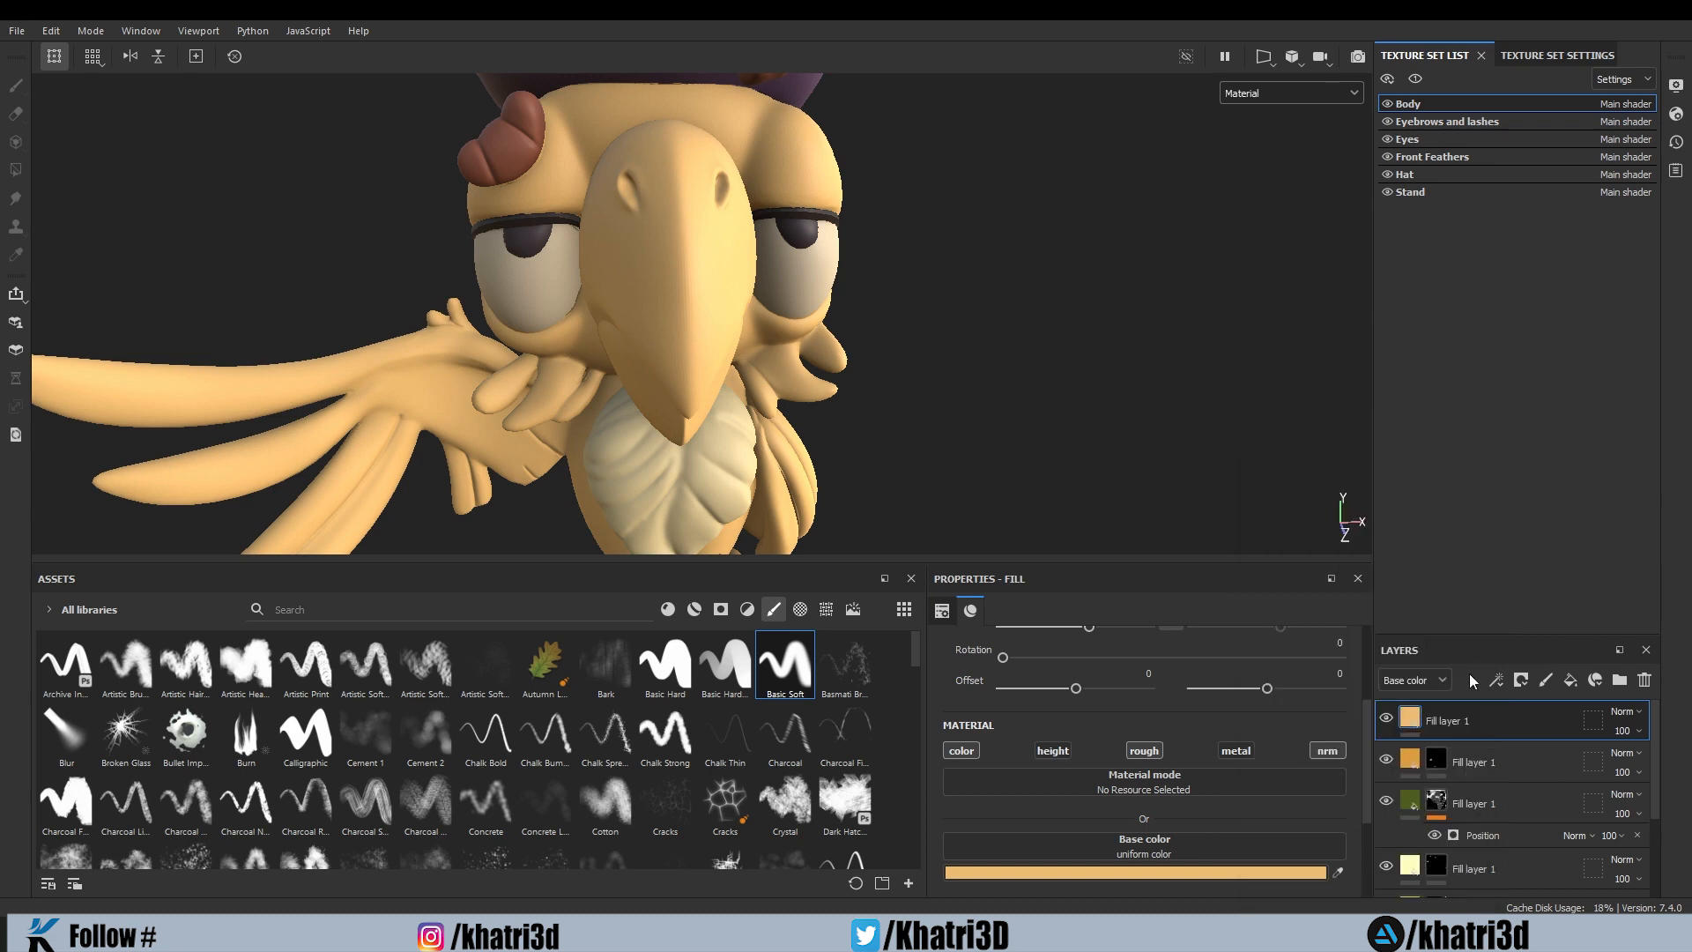
pyautogui.rightClick(1456, 715)
pyautogui.click(1508, 34)
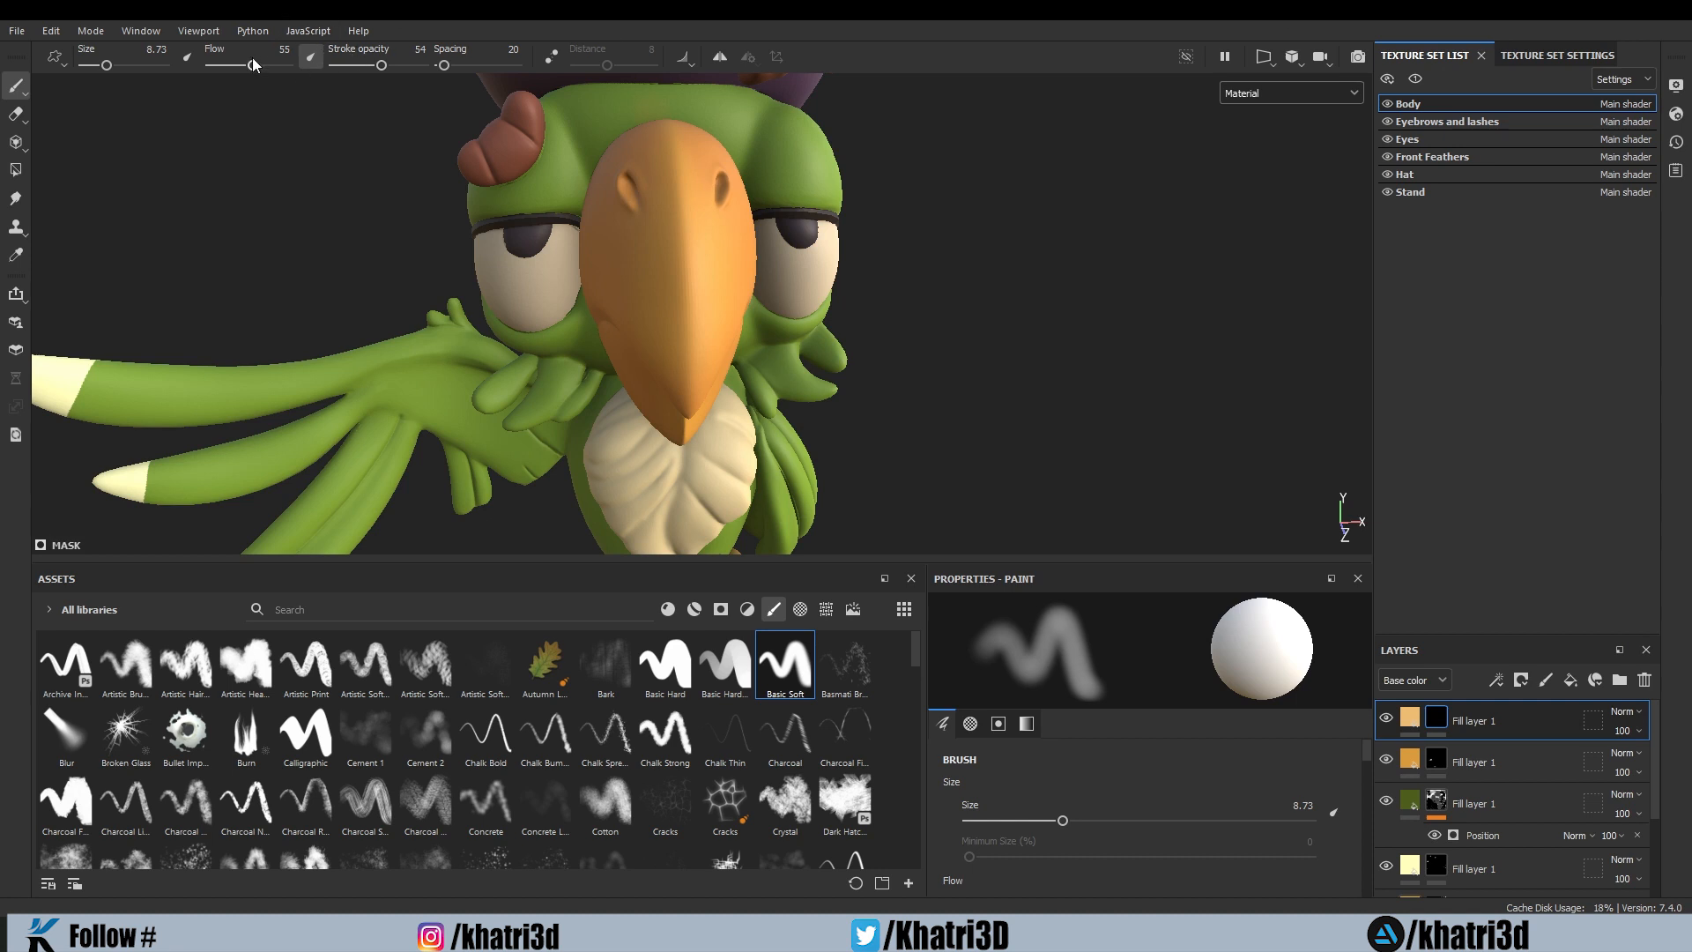
# Step: Raise the brush flow to 73 and the stroke opacity to 67
pyautogui.moveTo(253, 66); pyautogui.dragTo(262, 65)
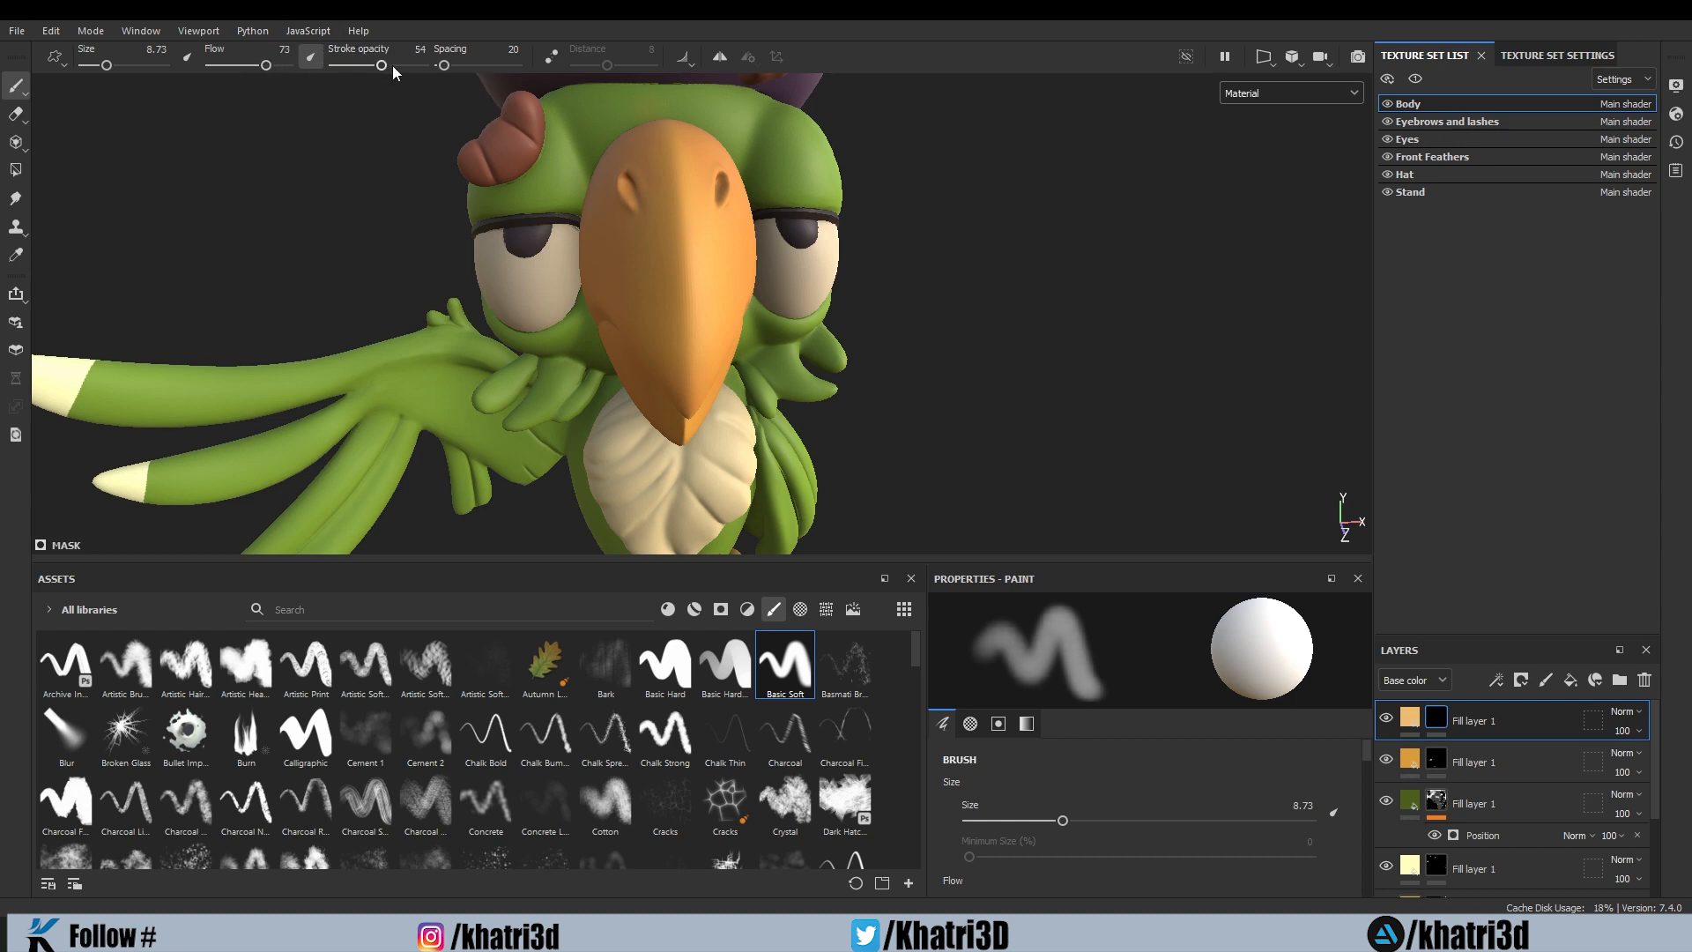
pyautogui.moveTo(393, 65); pyautogui.dragTo(393, 65)
pyautogui.scroll(1, 898, 271)
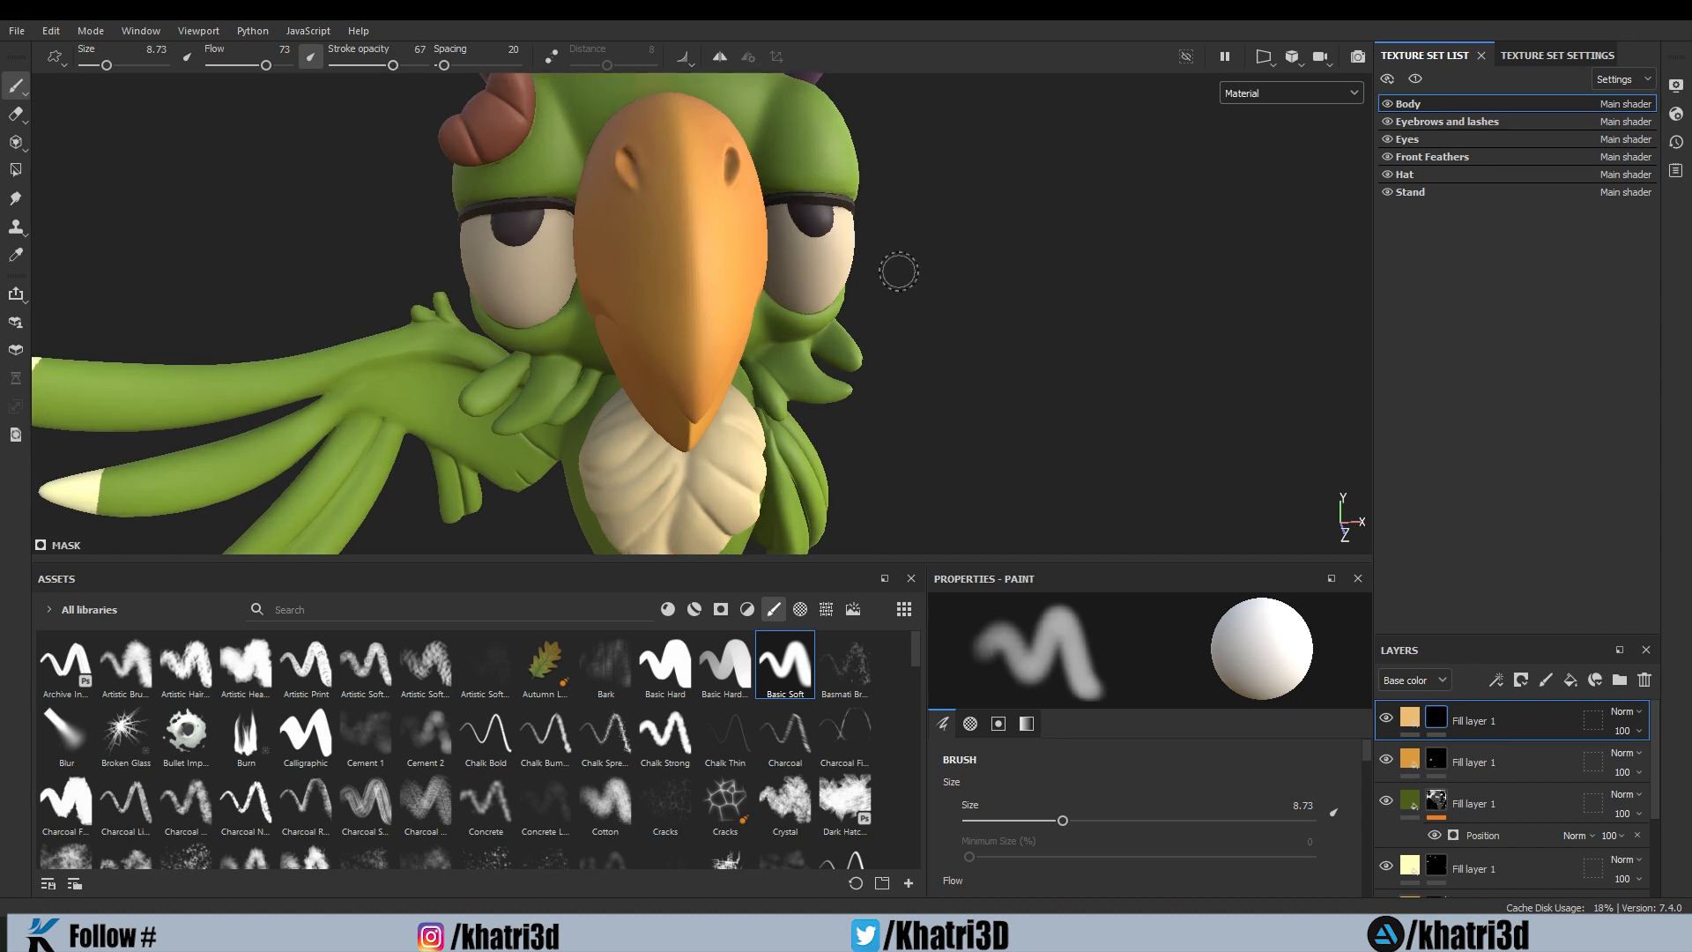
# Step: Paint a highlight on the mask along the upper beak's central ridge, using brush sizes between 1.35 and 3.14
pyautogui.press('[')
pyautogui.press(']')
pyautogui.press(']')
pyautogui.press(']')
pyautogui.press('[')
pyautogui.press('[')
pyautogui.press('[')
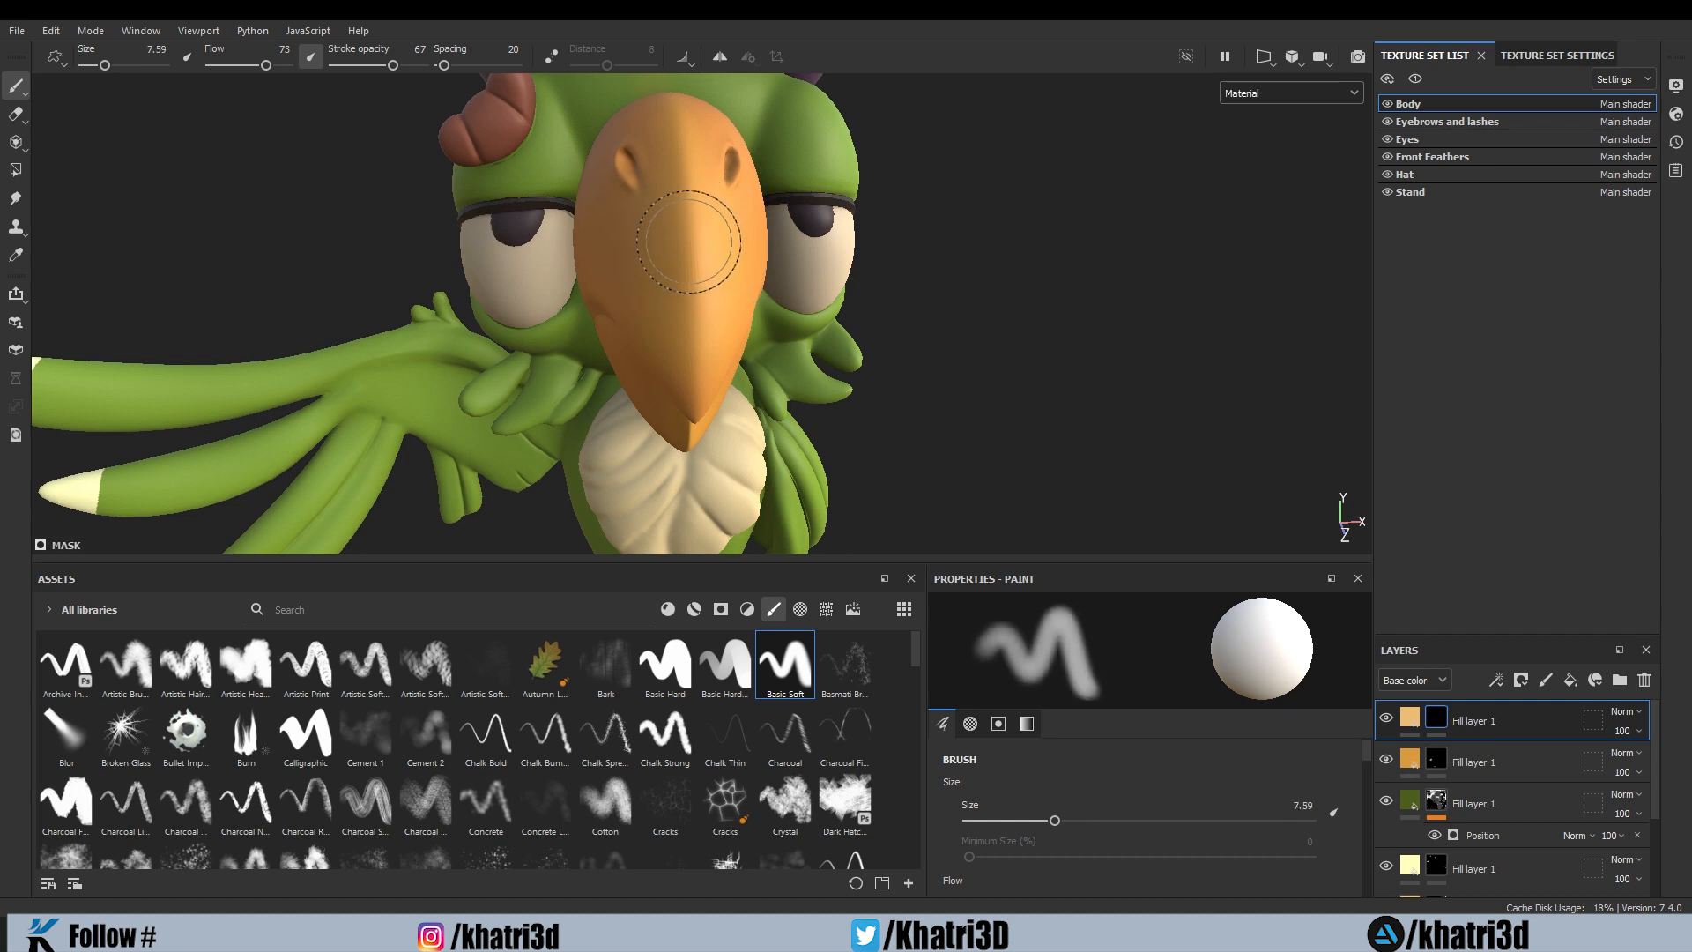
pyautogui.press('[')
pyautogui.press('[')
pyautogui.press('[')
pyautogui.press('[')
pyautogui.press('[')
pyautogui.press('[')
pyautogui.press('[')
pyautogui.press('[')
pyautogui.keyDown('alt'); pyautogui.moveTo(1016, 298); pyautogui.dragTo(990, 279); pyautogui.keyUp('alt')
pyautogui.press('[')
pyautogui.press('[')
pyautogui.press(']')
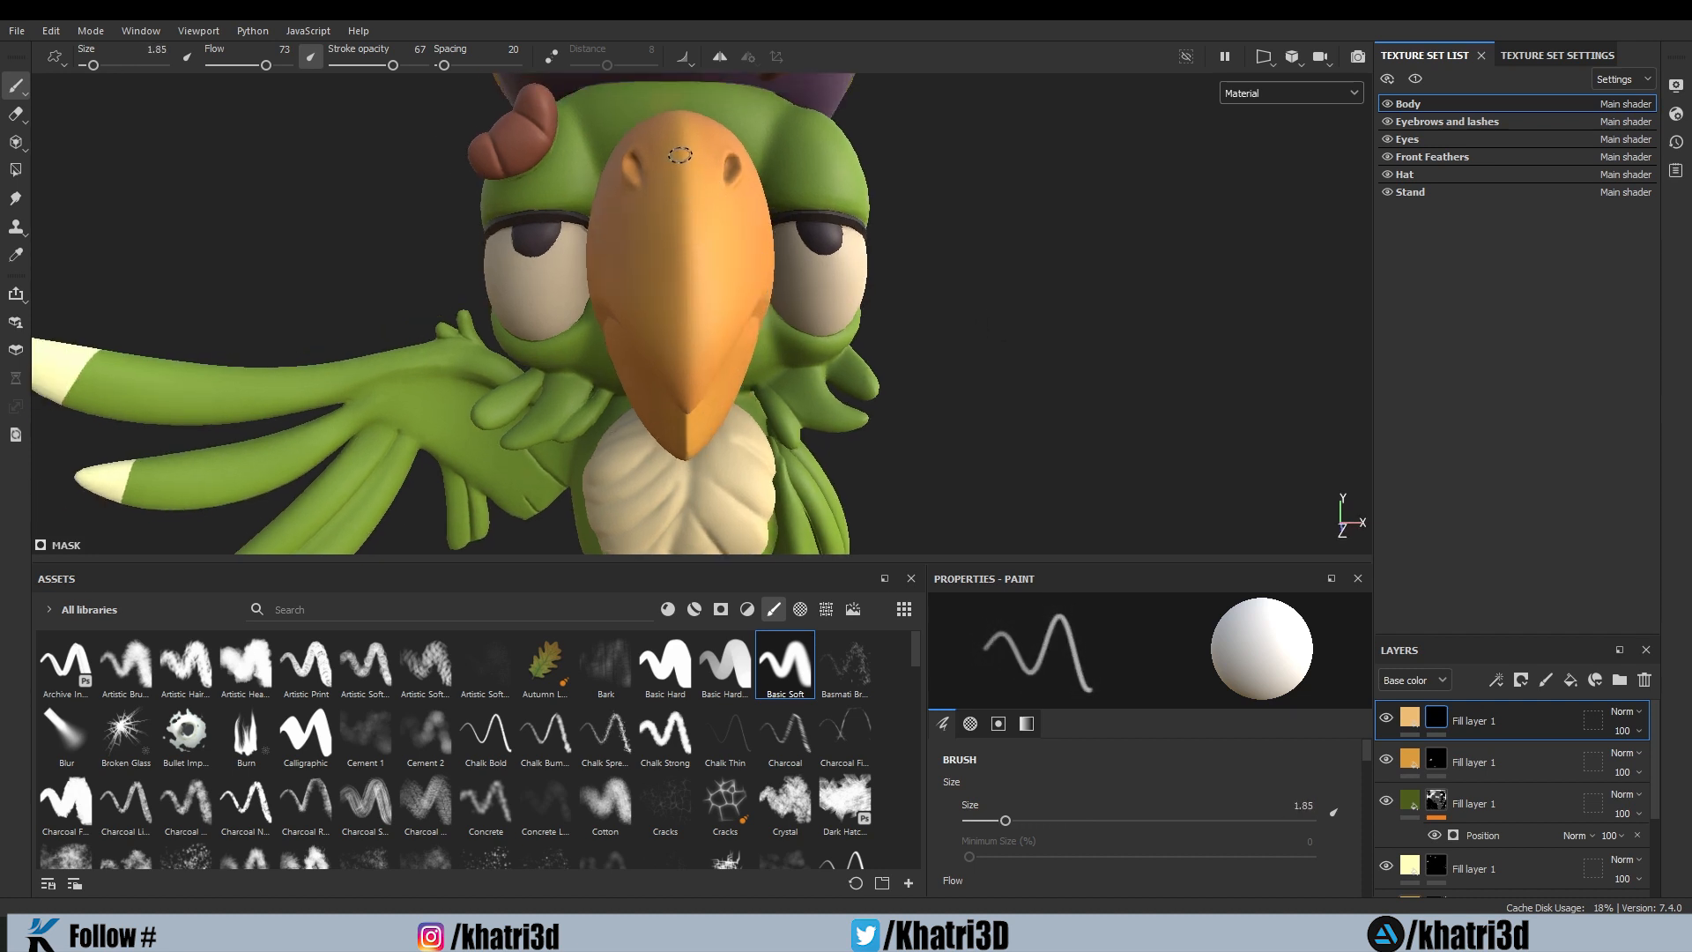
pyautogui.press('[')
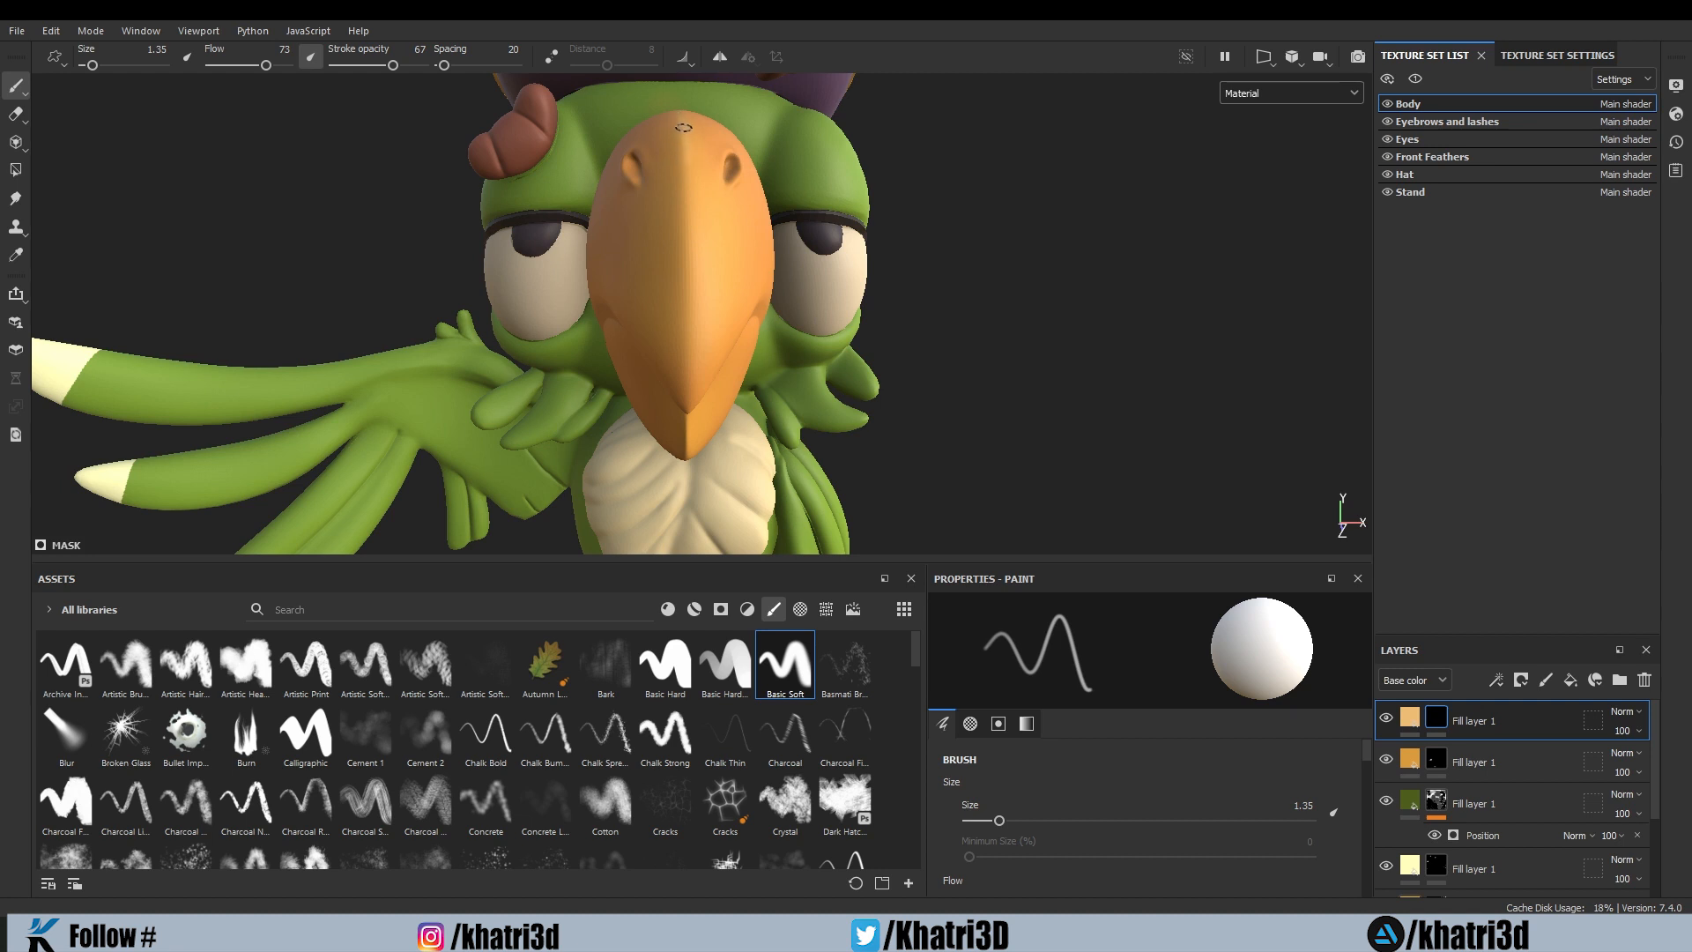
pyautogui.press(']')
pyautogui.press(']')
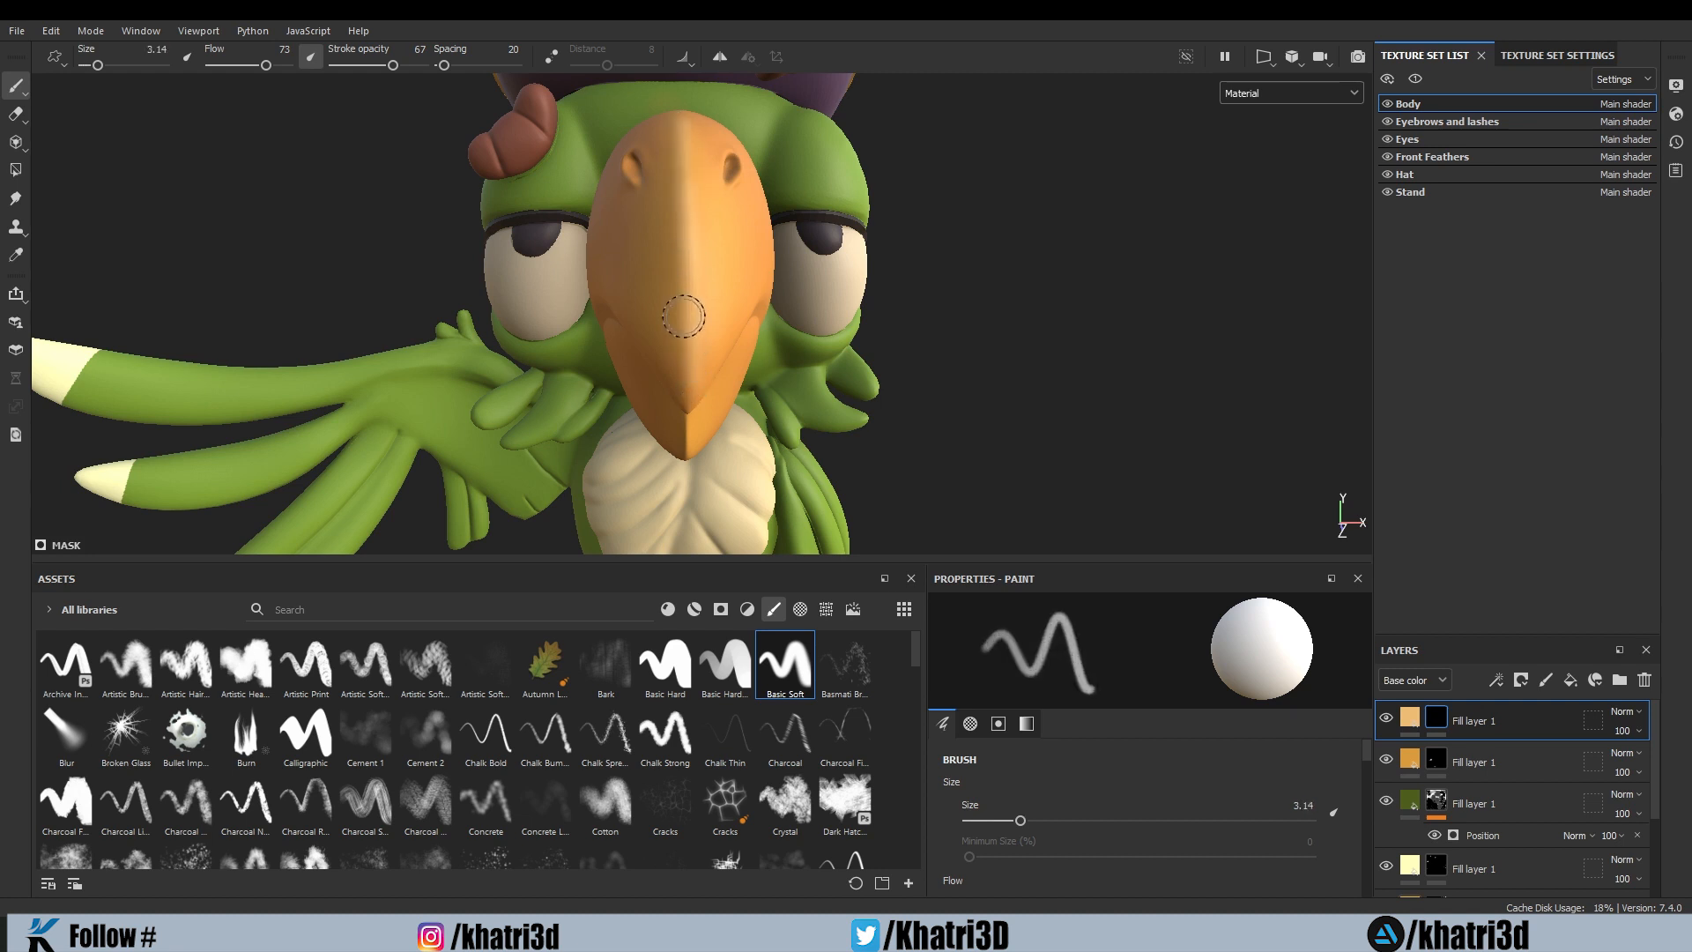
# Step: Reduce the brush to size 0.94 and extend the thin highlight to the beak's tip and along the lower beak
pyautogui.press('[')
pyautogui.press('[')
pyautogui.press('[')
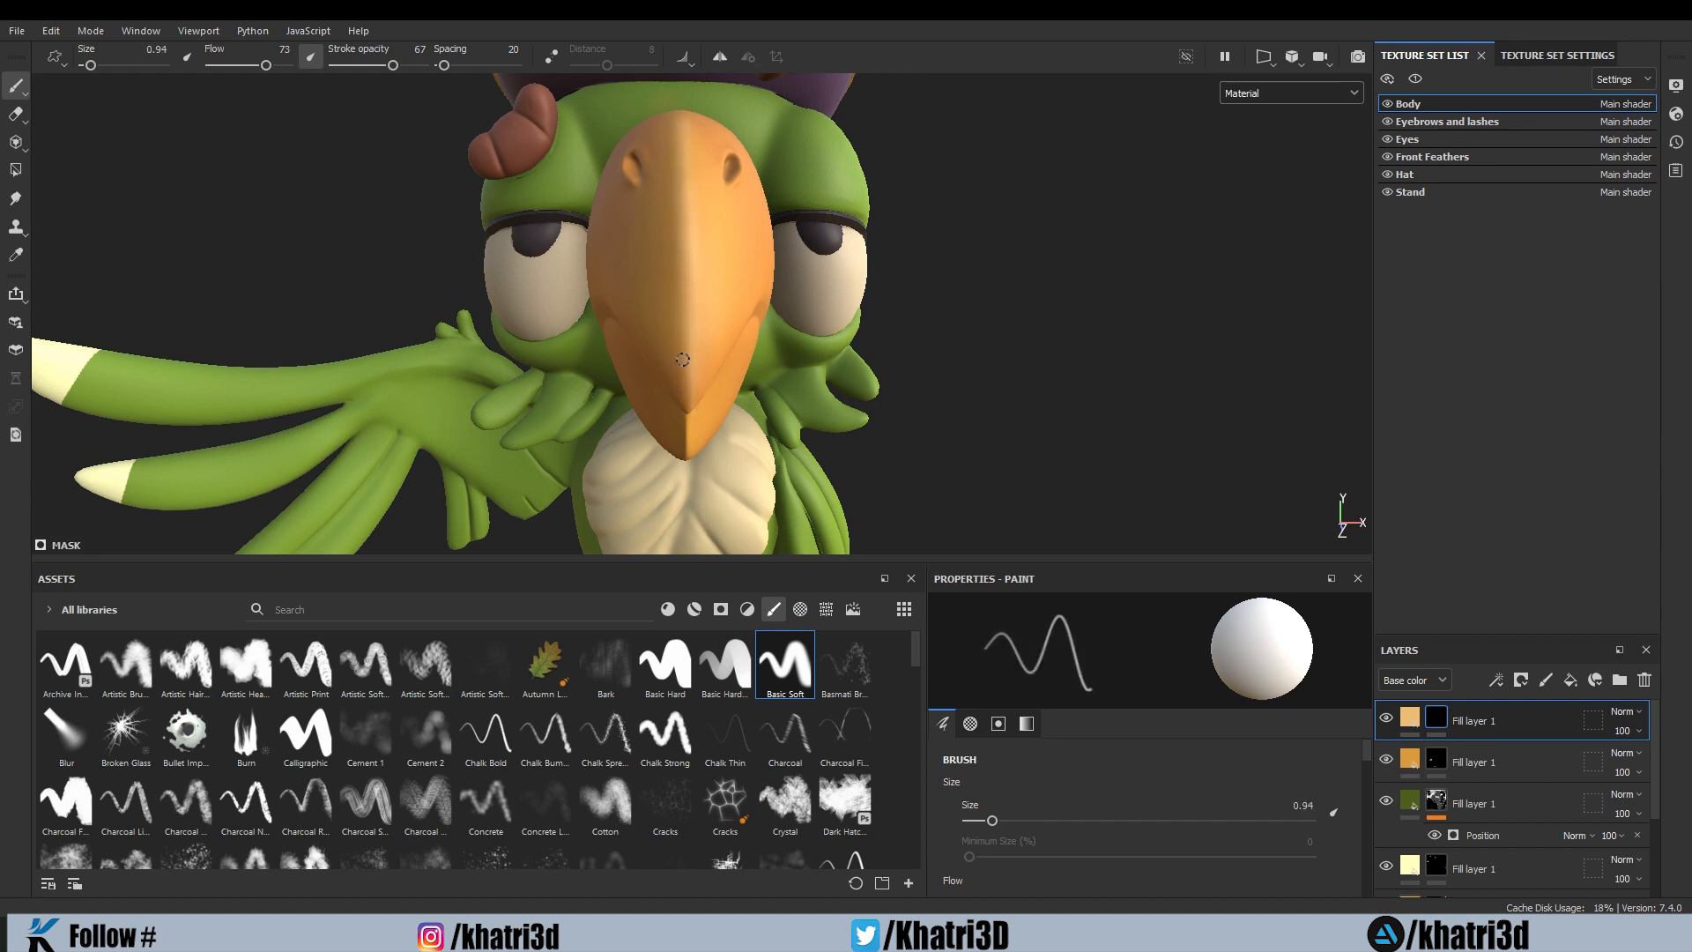
pyautogui.keyDown('alt'); pyautogui.moveTo(913, 463); pyautogui.dragTo(901, 379); pyautogui.keyUp('alt')
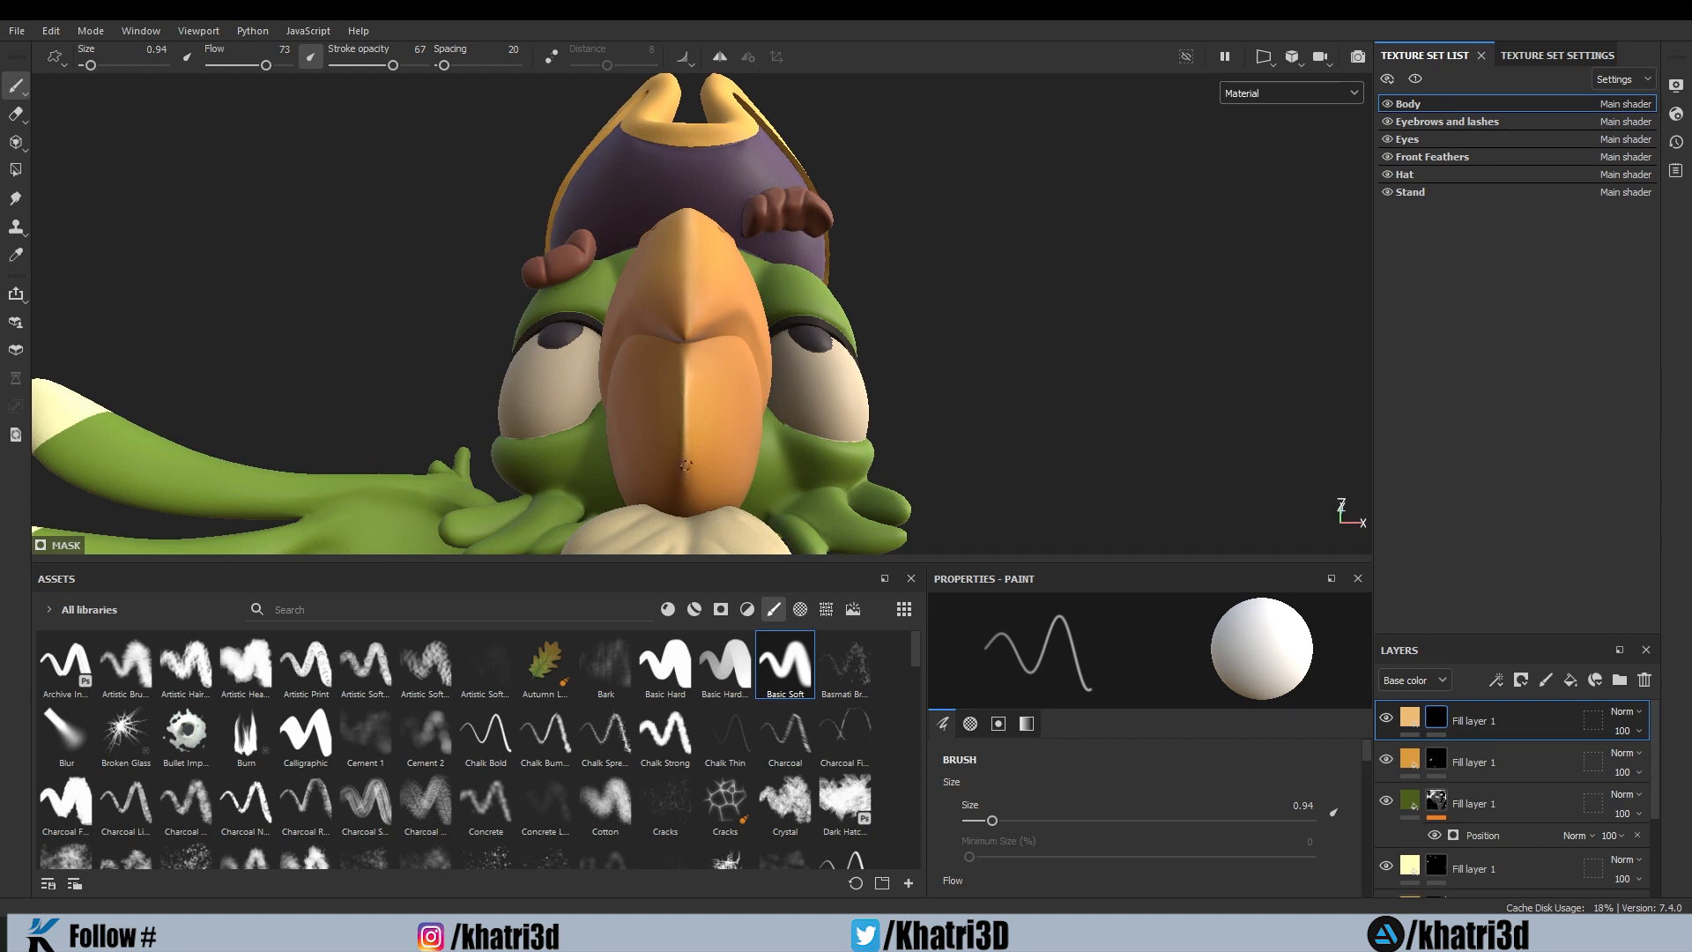
# Step: Set the brush size to 1.37, paint the highlight from the top of the beak's ridge, and check it from several angles
pyautogui.keyDown('alt'); pyautogui.moveTo(995, 286); pyautogui.dragTo(997, 379); pyautogui.keyUp('alt')
pyautogui.press('[')
pyautogui.press(']')
pyautogui.press(']')
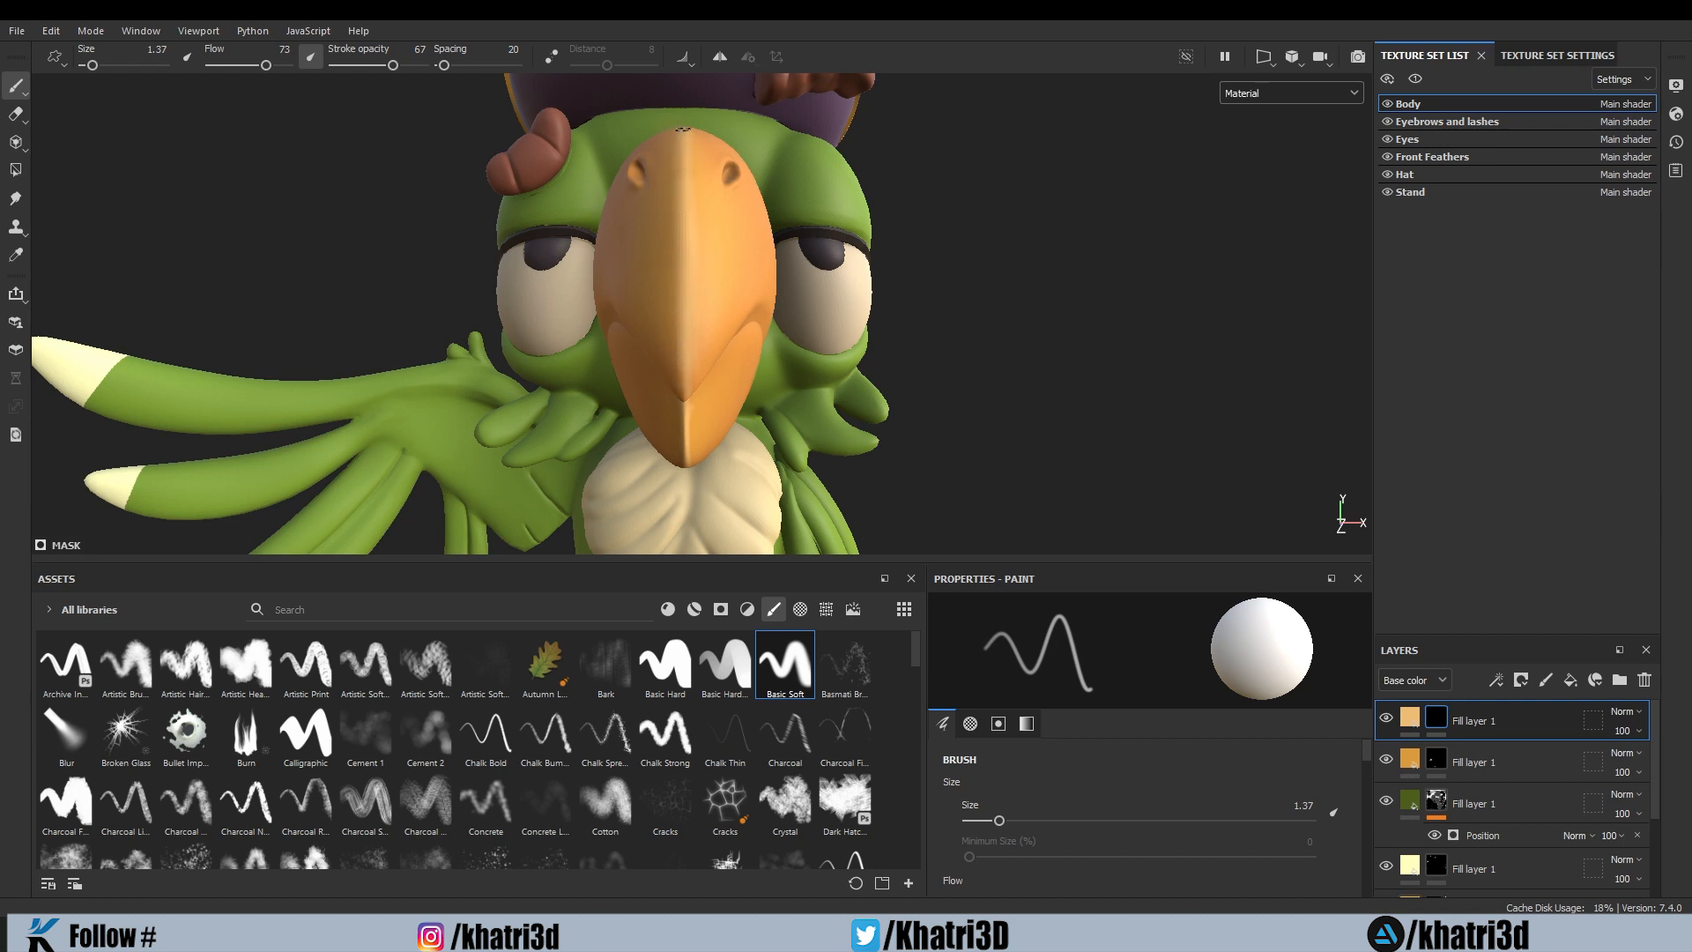
pyautogui.keyDown('alt'); pyautogui.moveTo(990, 461); pyautogui.dragTo(897, 452); pyautogui.keyUp('alt')
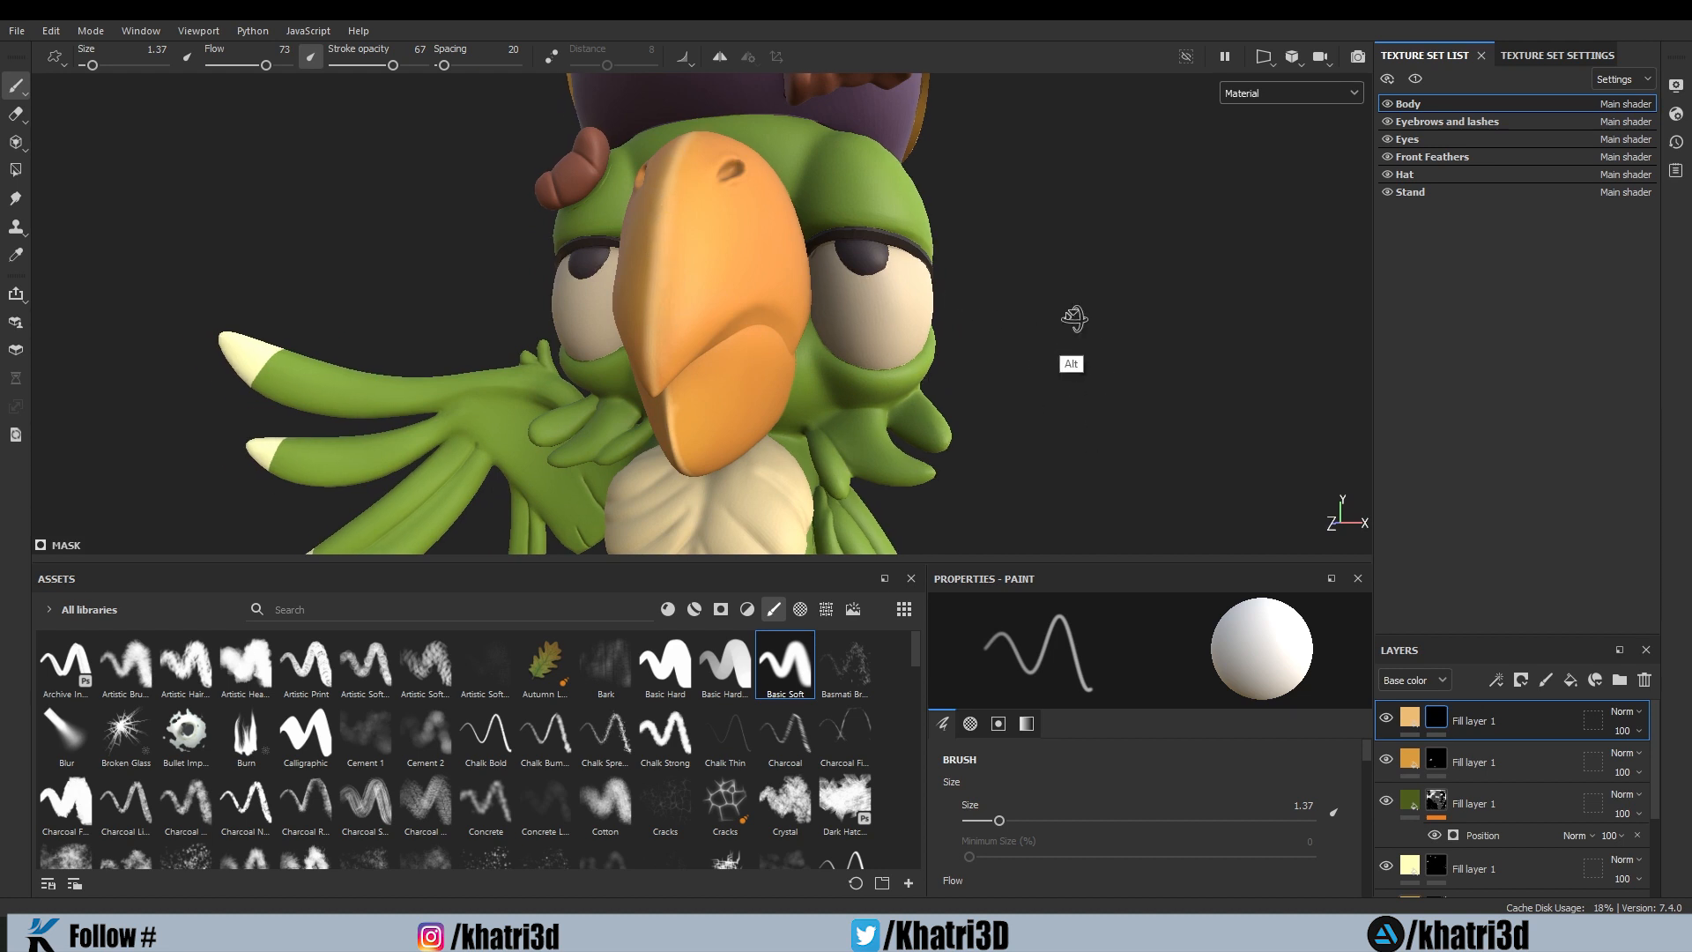
pyautogui.keyDown('alt'); pyautogui.moveTo(1072, 320); pyautogui.dragTo(1027, 357); pyautogui.keyUp('alt')
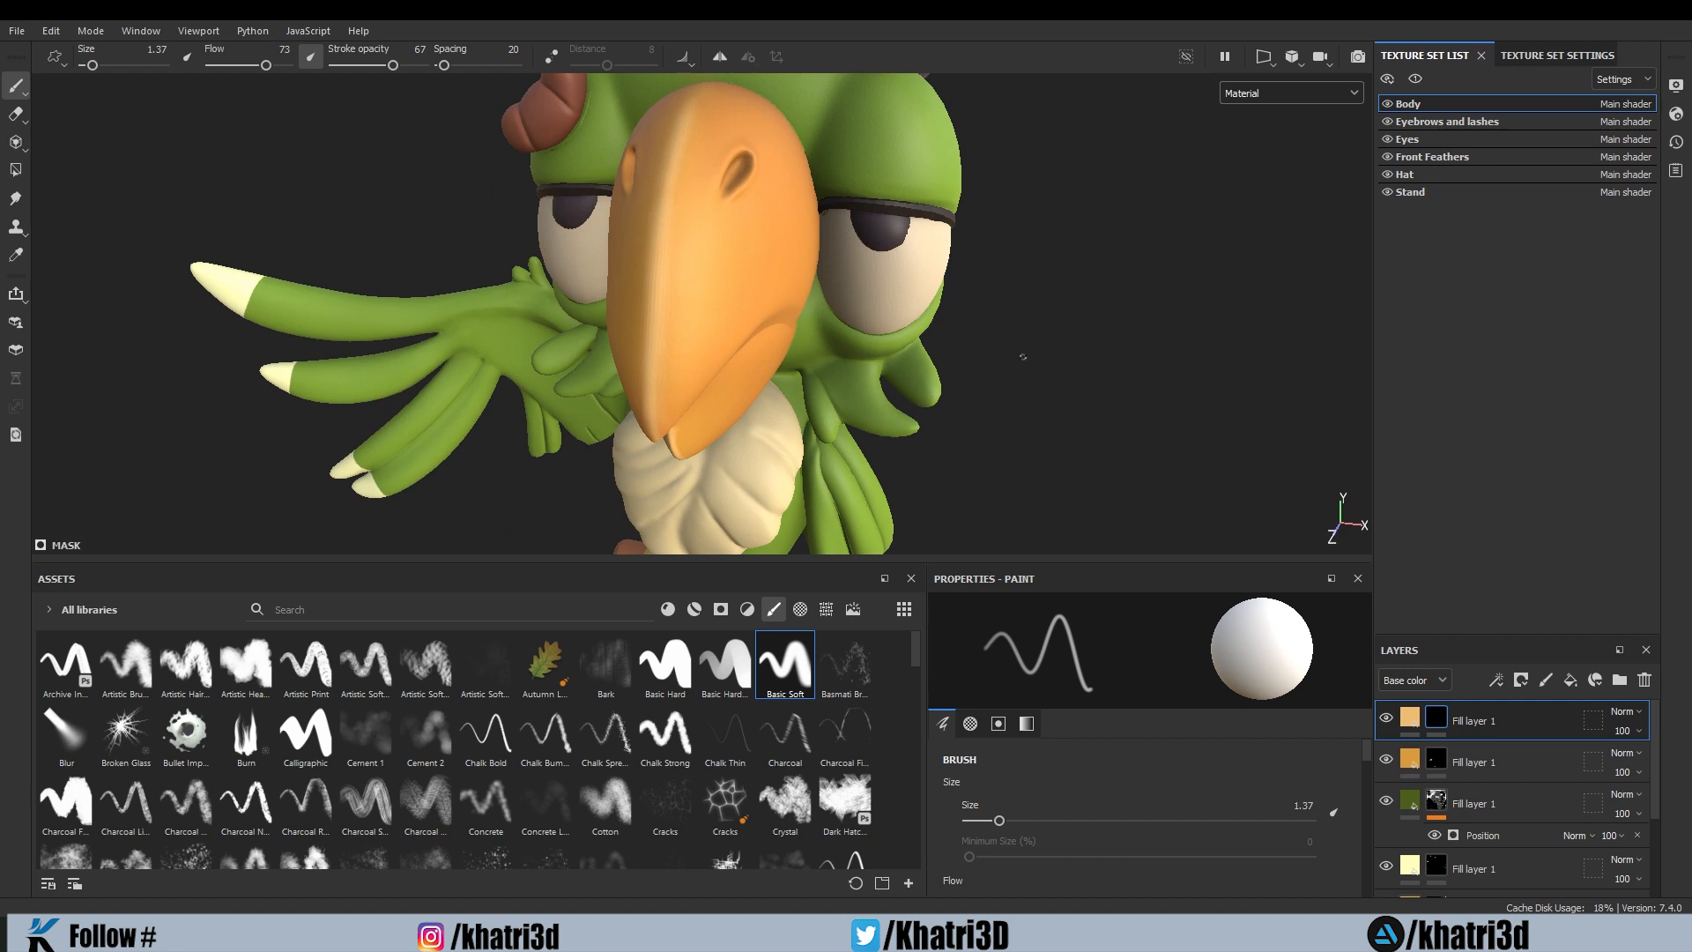
pyautogui.scroll(-5, 1029, 351)
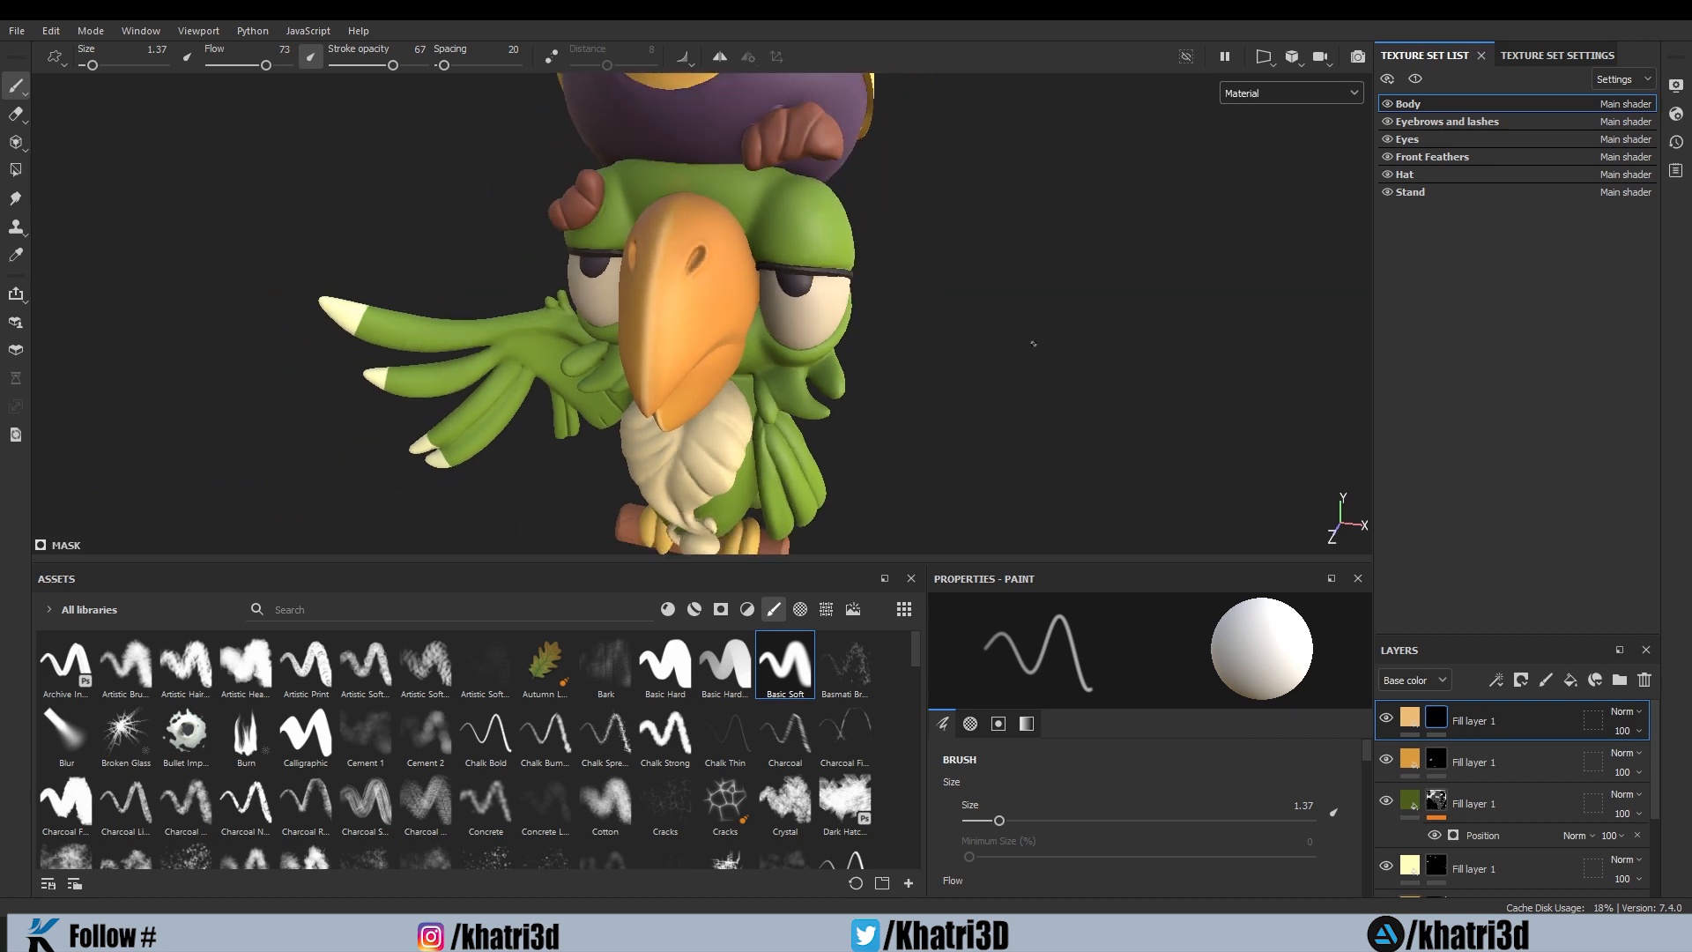
pyautogui.keyDown('alt'); pyautogui.moveTo(1034, 343); pyautogui.dragTo(1031, 275); pyautogui.keyUp('alt')
pyautogui.scroll(3, 1031, 274)
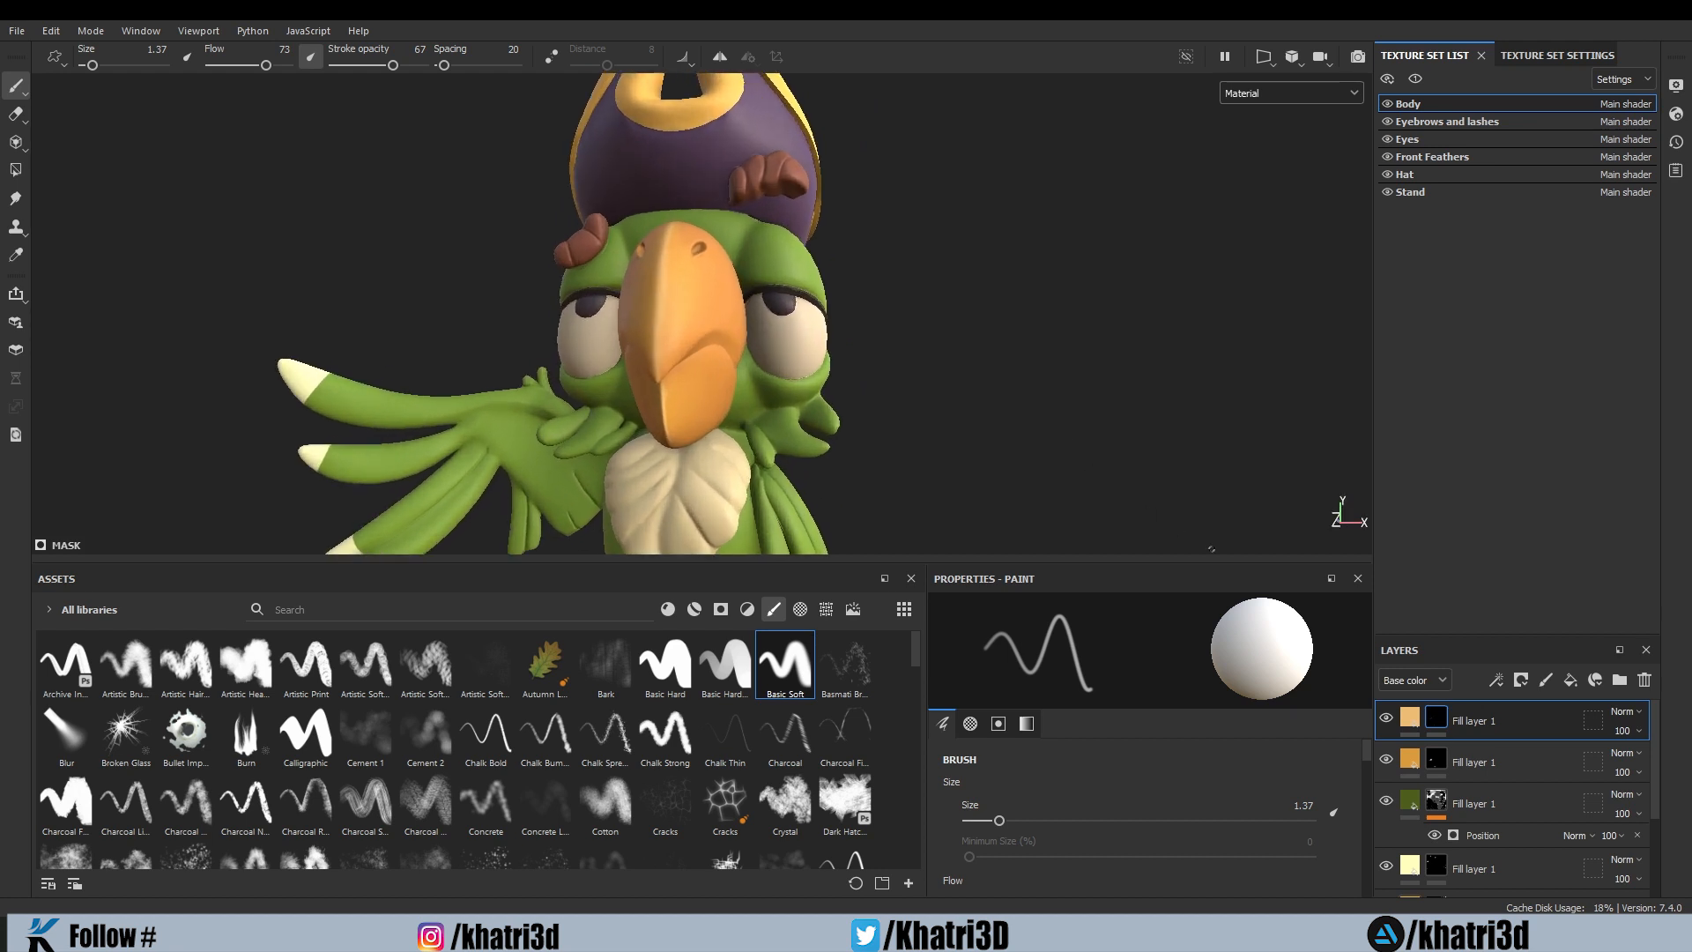
# Step: Set the highlight layer's base color to EDBA6C by raising its saturation to 0.547
pyautogui.click(1414, 721)
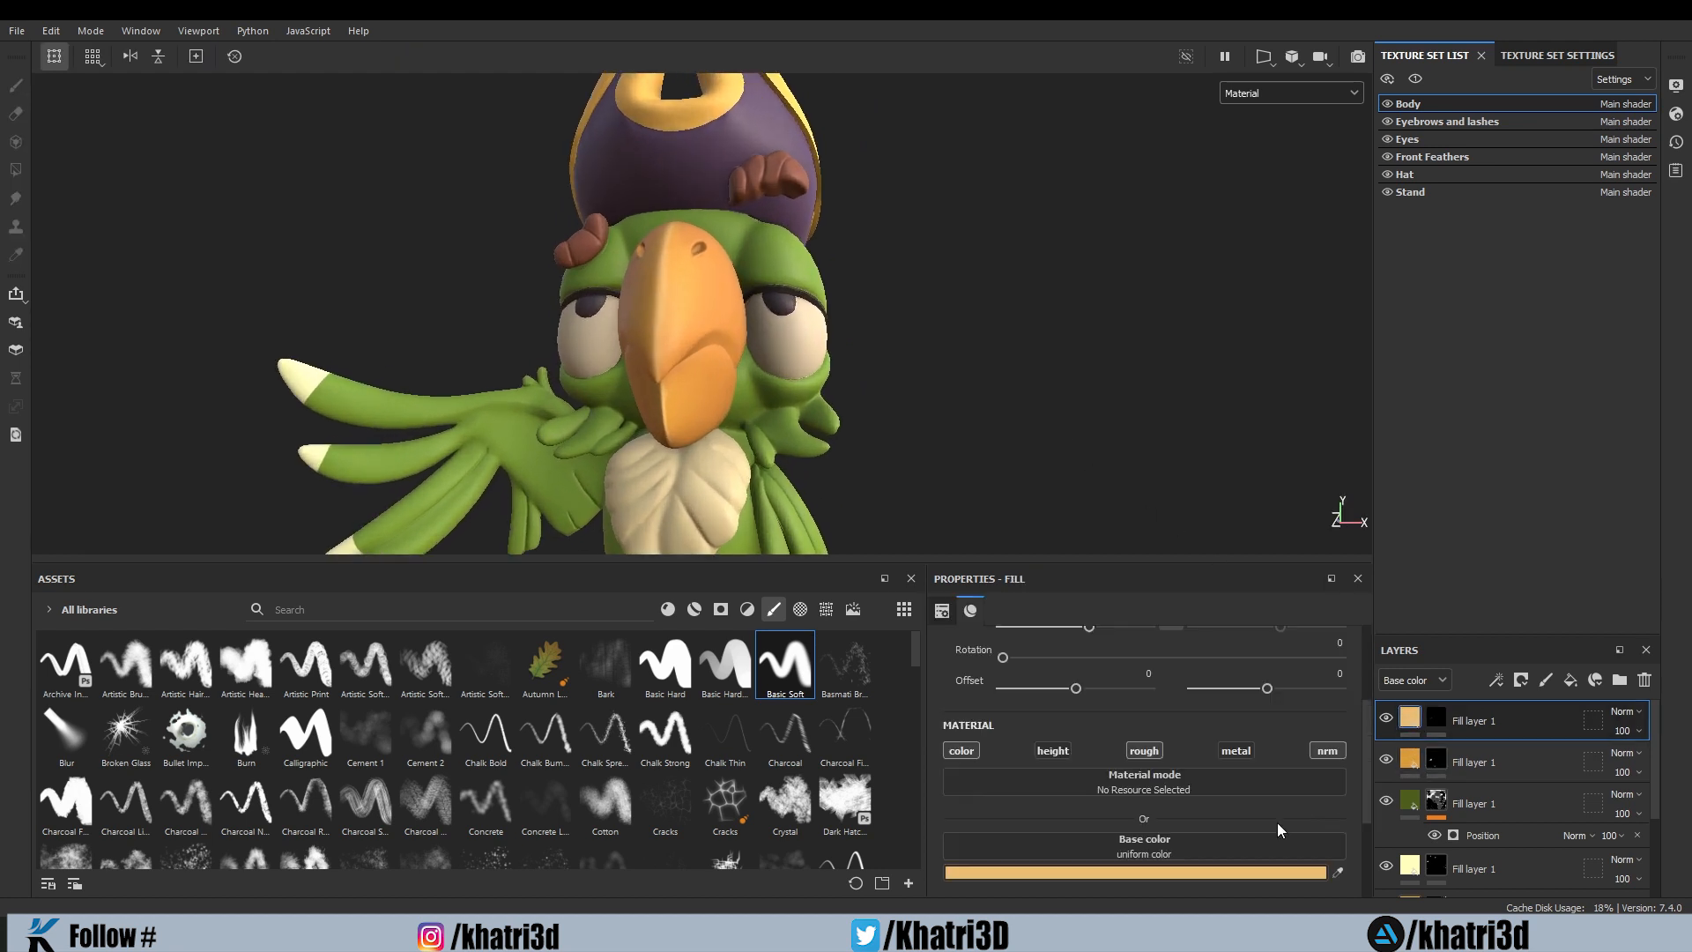
pyautogui.click(1253, 872)
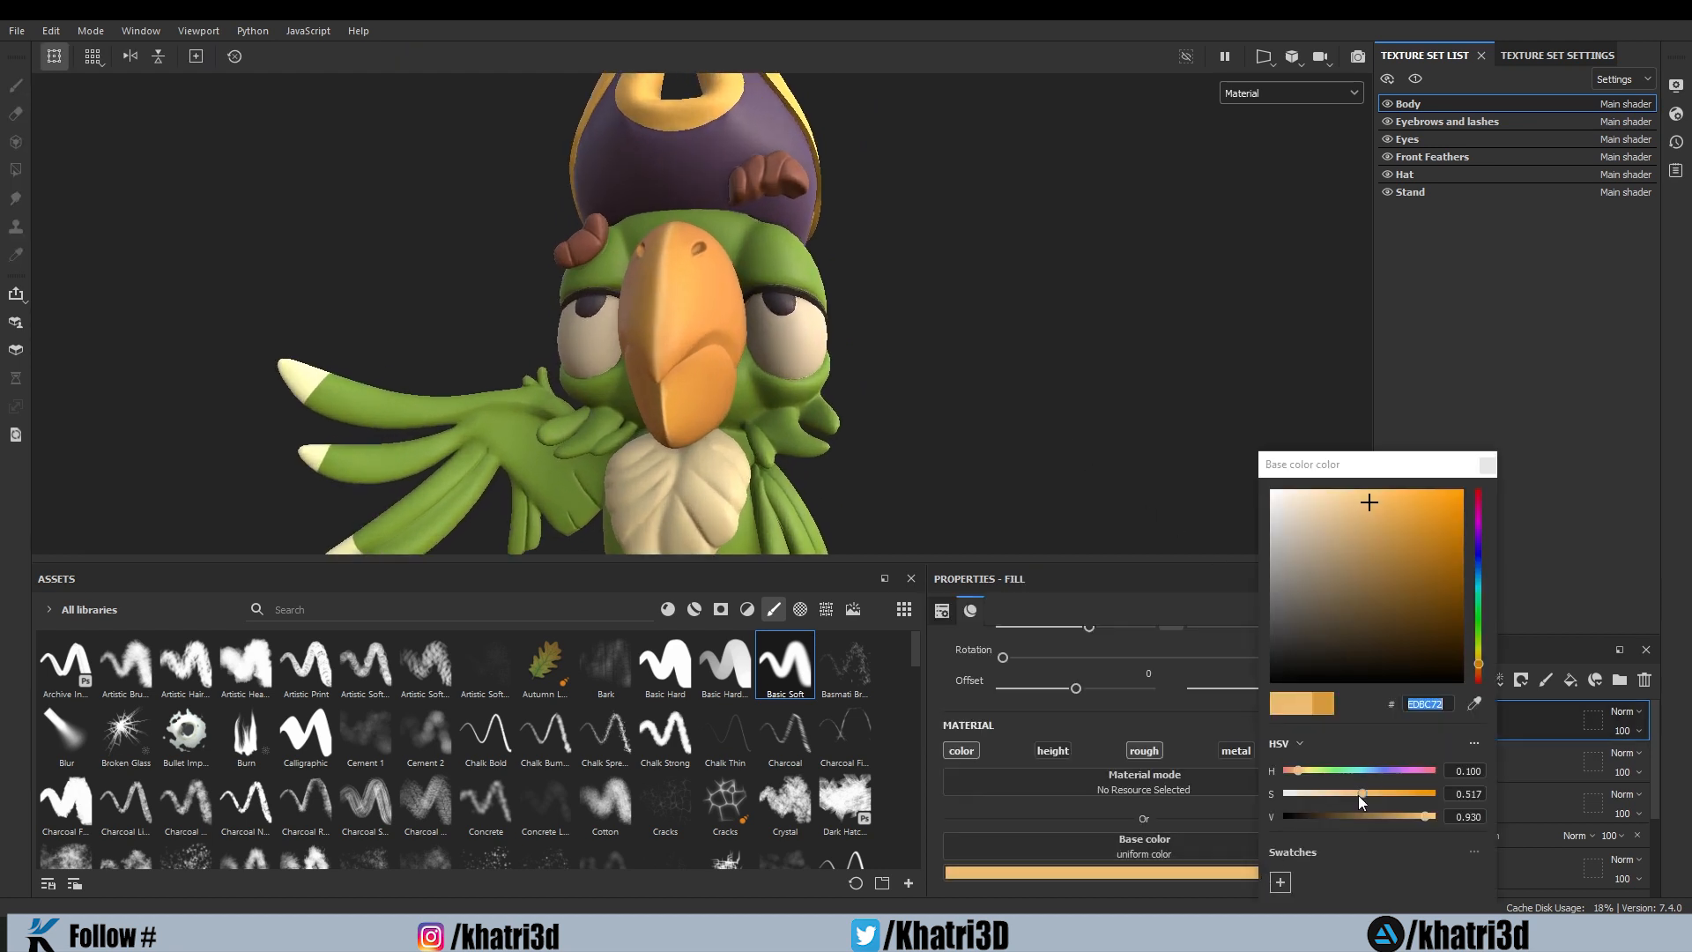
pyautogui.moveTo(1362, 791); pyautogui.dragTo(1366, 786)
pyautogui.scroll(2, 952, 372)
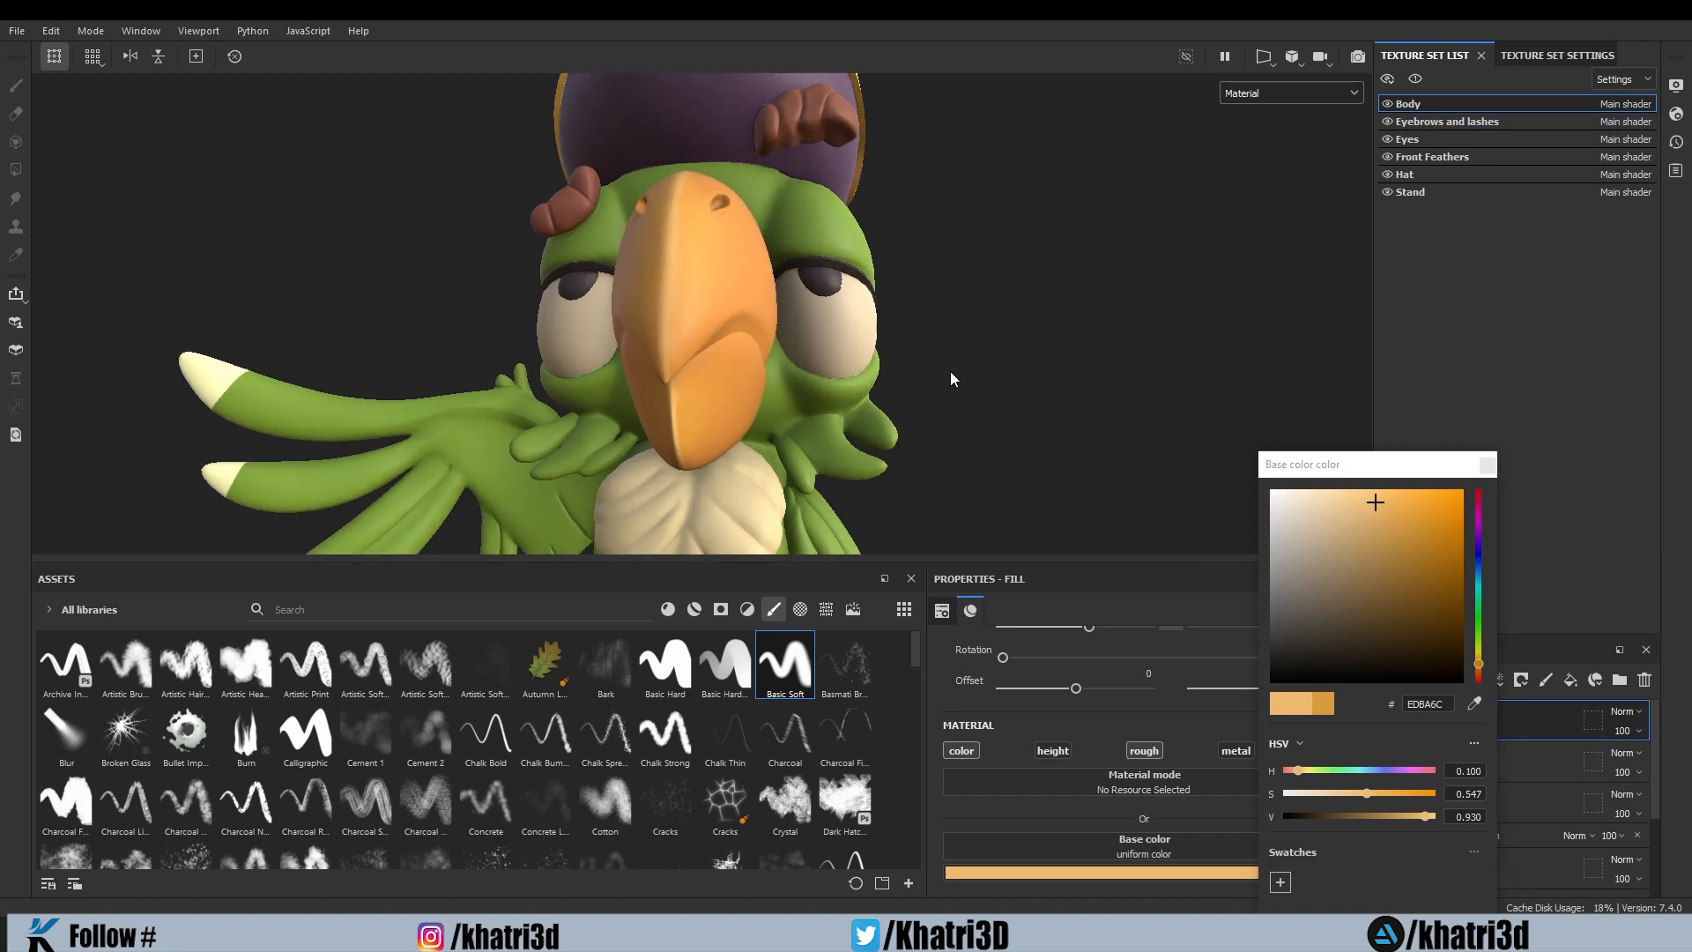
pyautogui.moveTo(954, 372)
pyautogui.keyDown('alt'); pyautogui.mouseDown()
pyautogui.moveTo(1080, 374)
pyautogui.moveTo(937, 379)
pyautogui.mouseUp(); pyautogui.keyUp('alt')
pyautogui.scroll(-4, 986, 385)
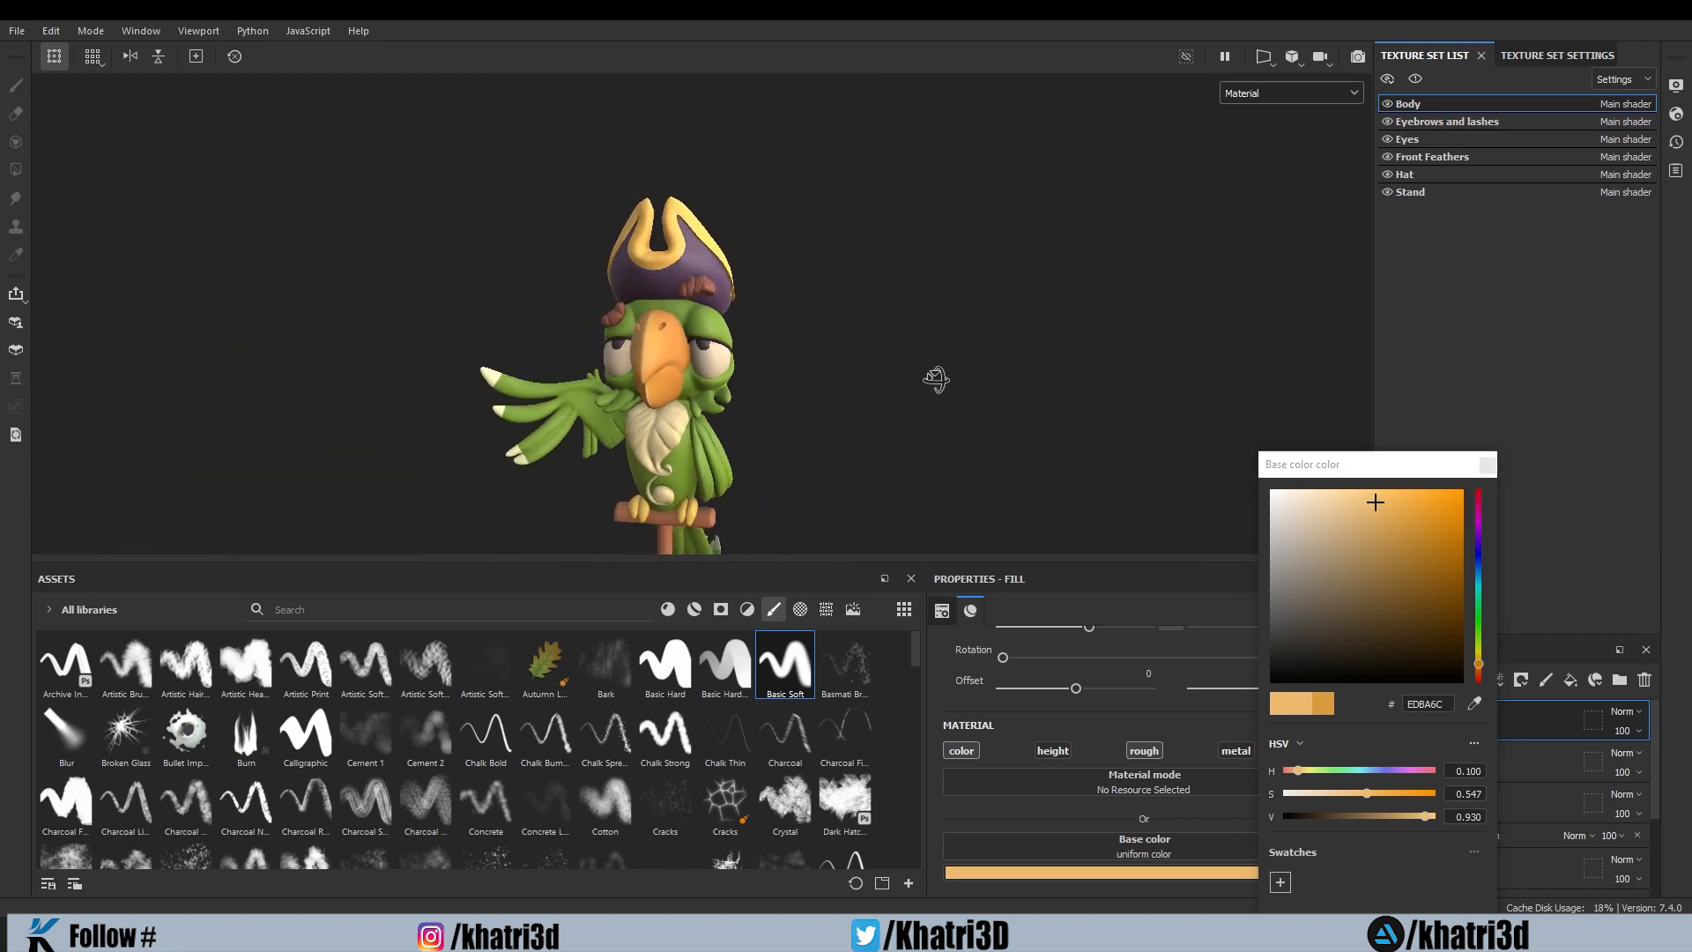
pyautogui.scroll(4, 854, 369)
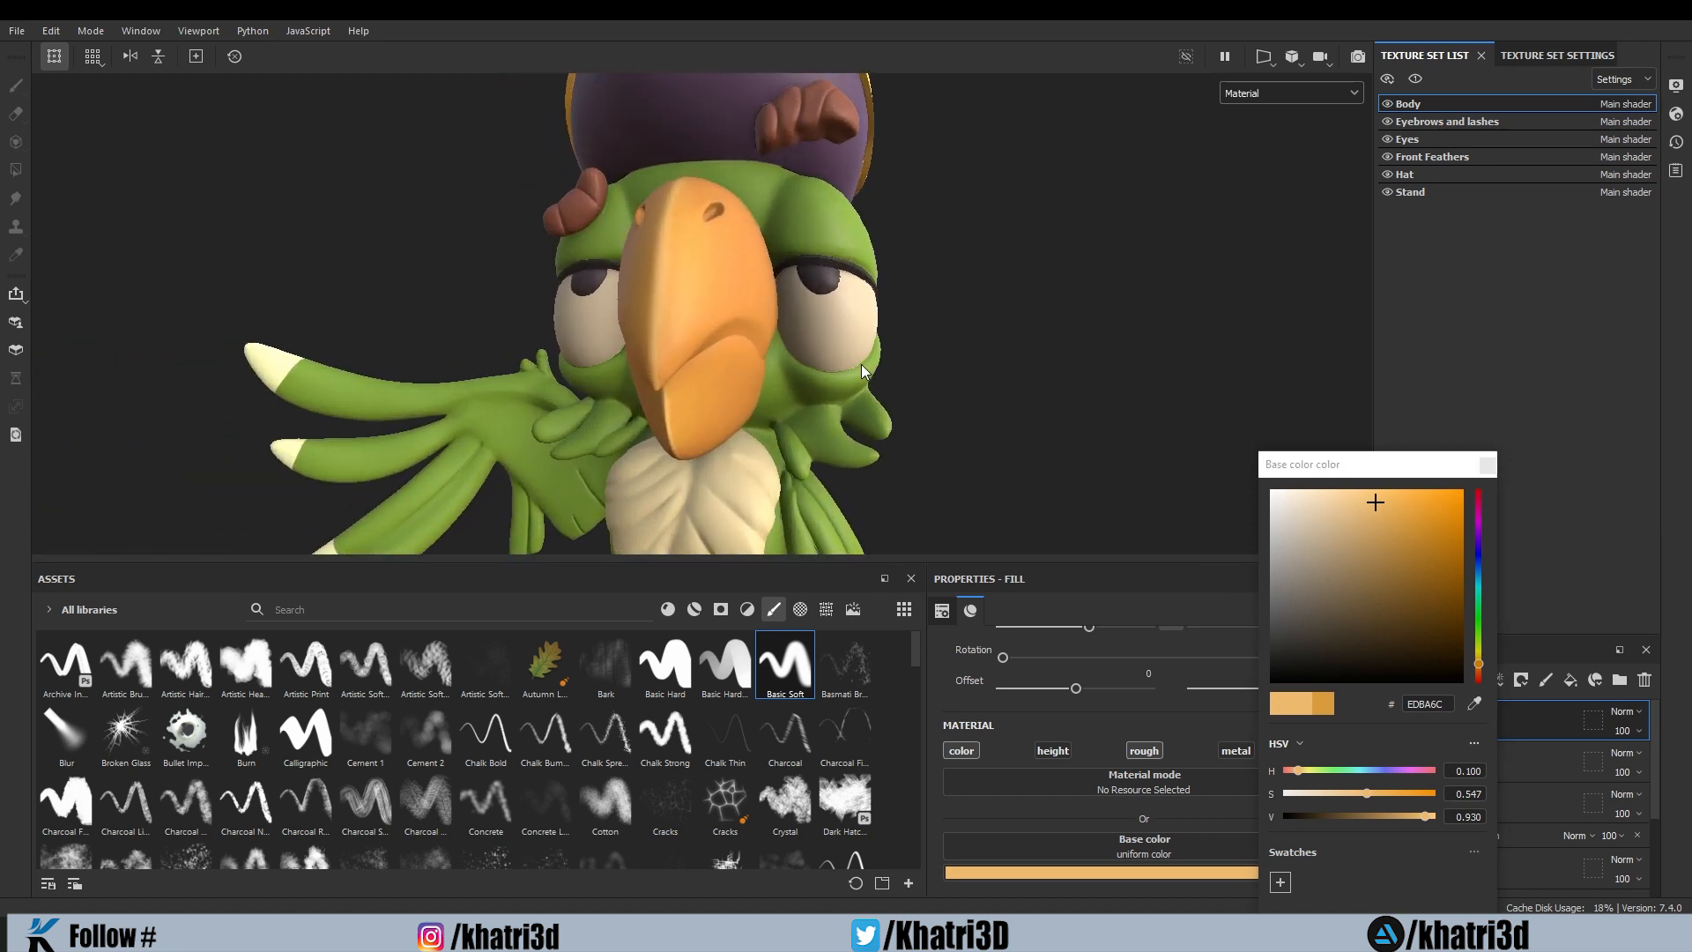
pyautogui.click(1487, 465)
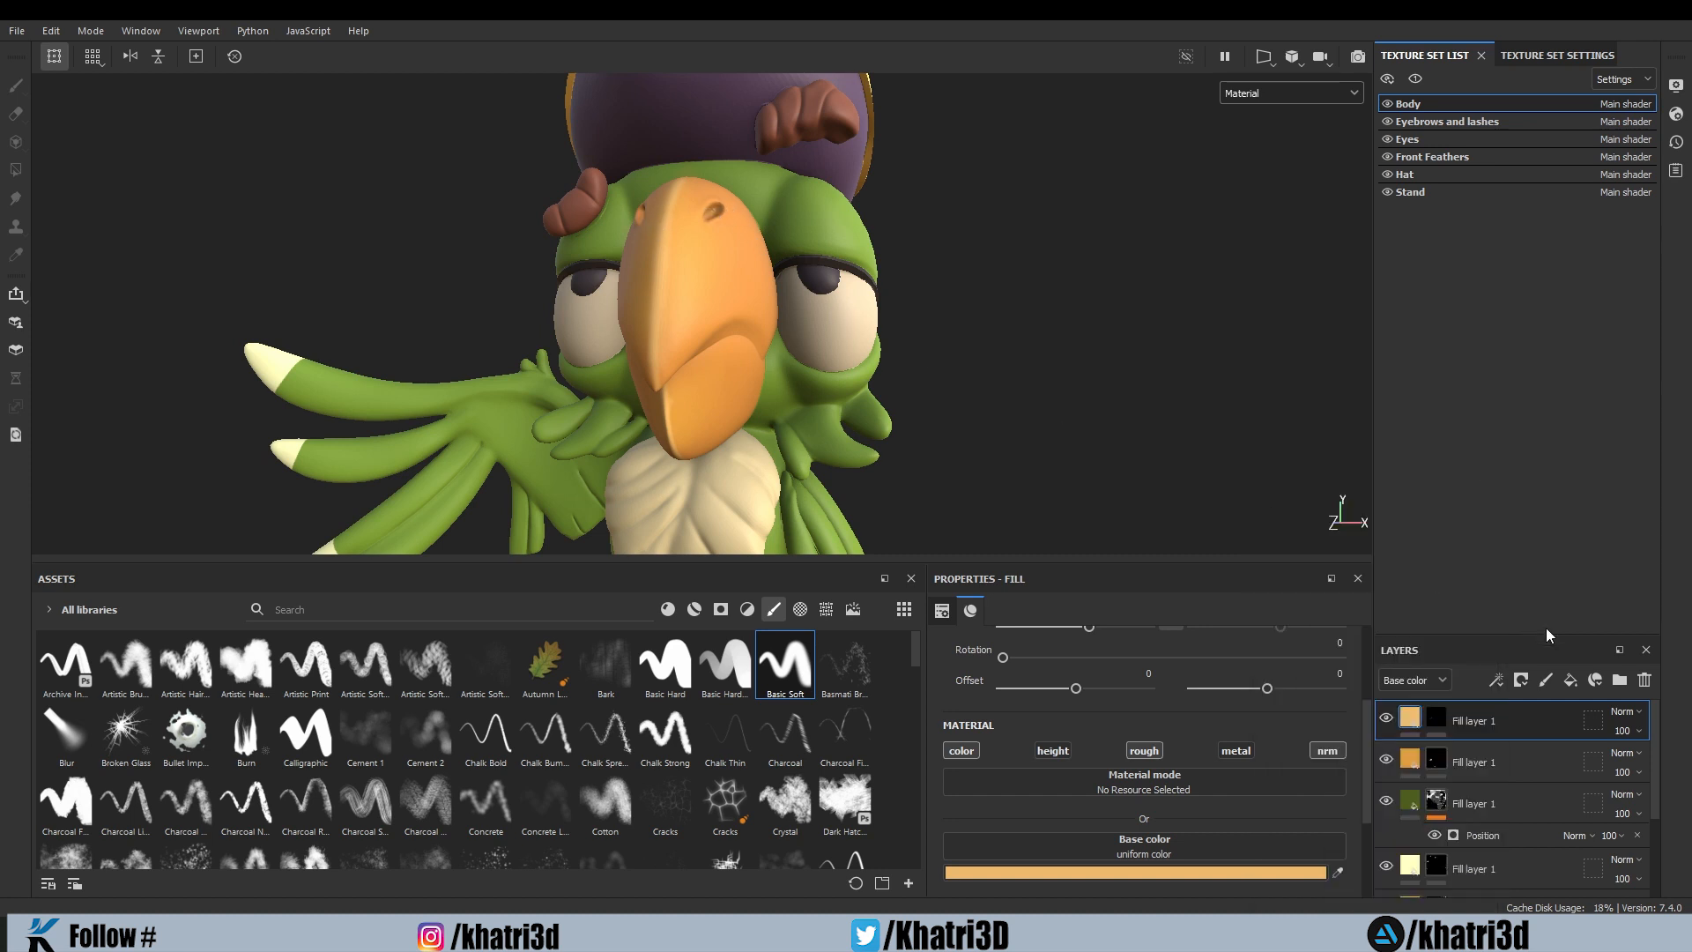
# Step: Copy the darker orange layer beneath the highlight layer to the top of the stack and remove the copy's mask
pyautogui.click(1472, 764)
pyautogui.click(1509, 730)
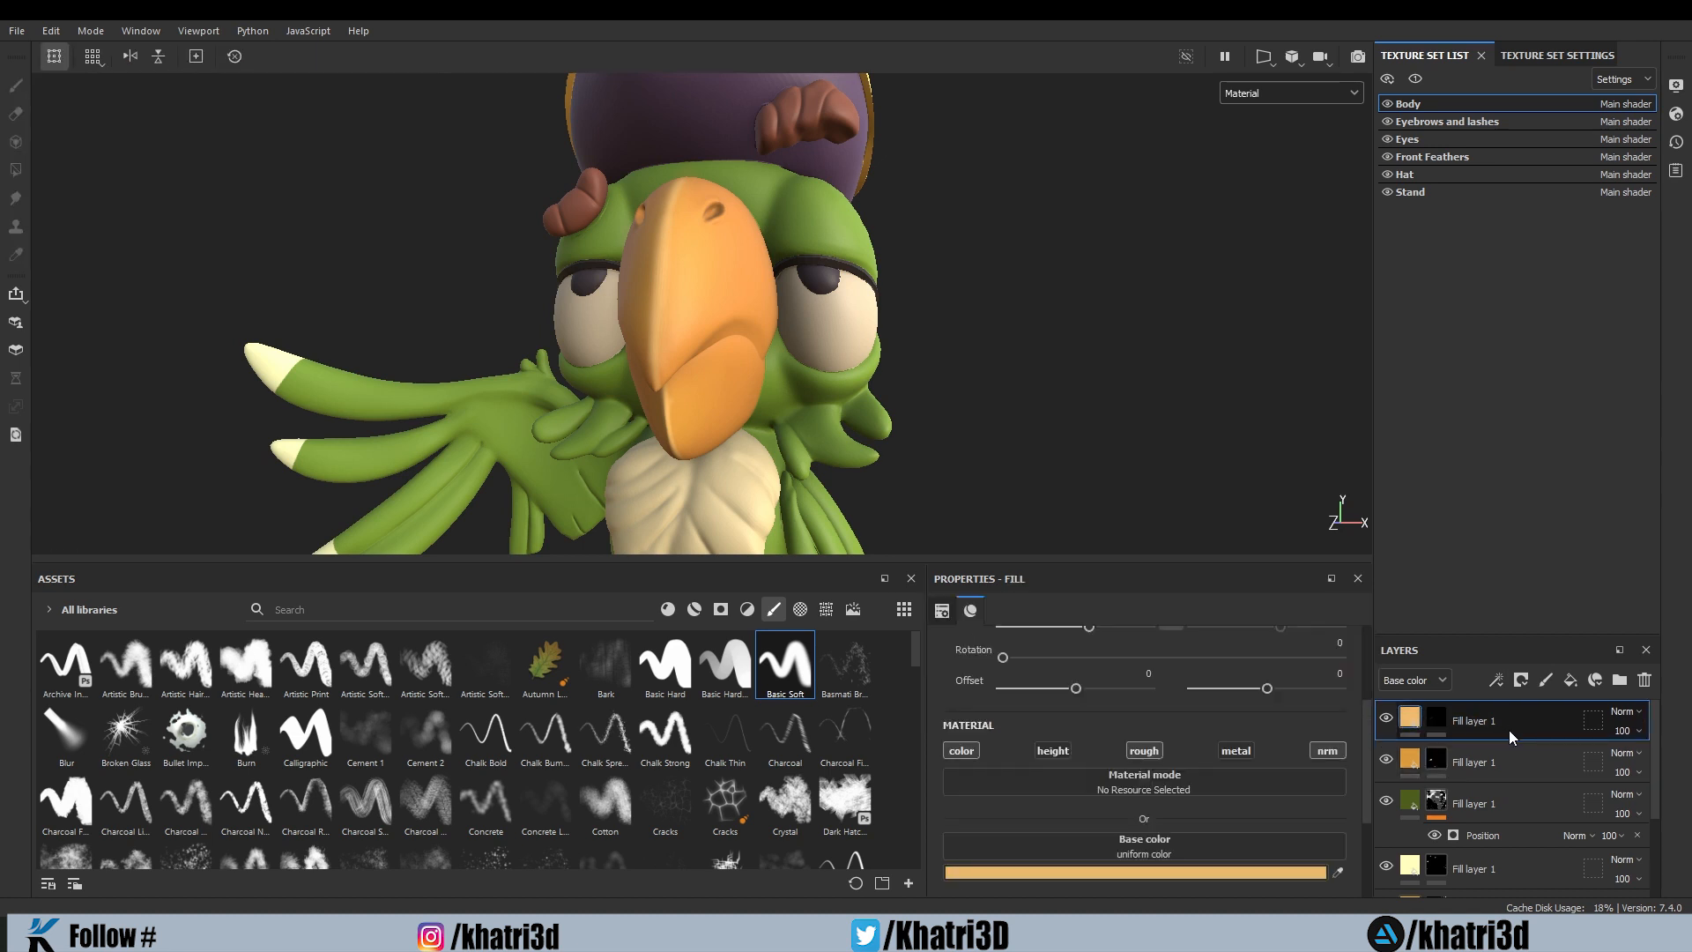
pyautogui.hotkey('ctrl', 'v')
pyautogui.rightClick(1441, 716)
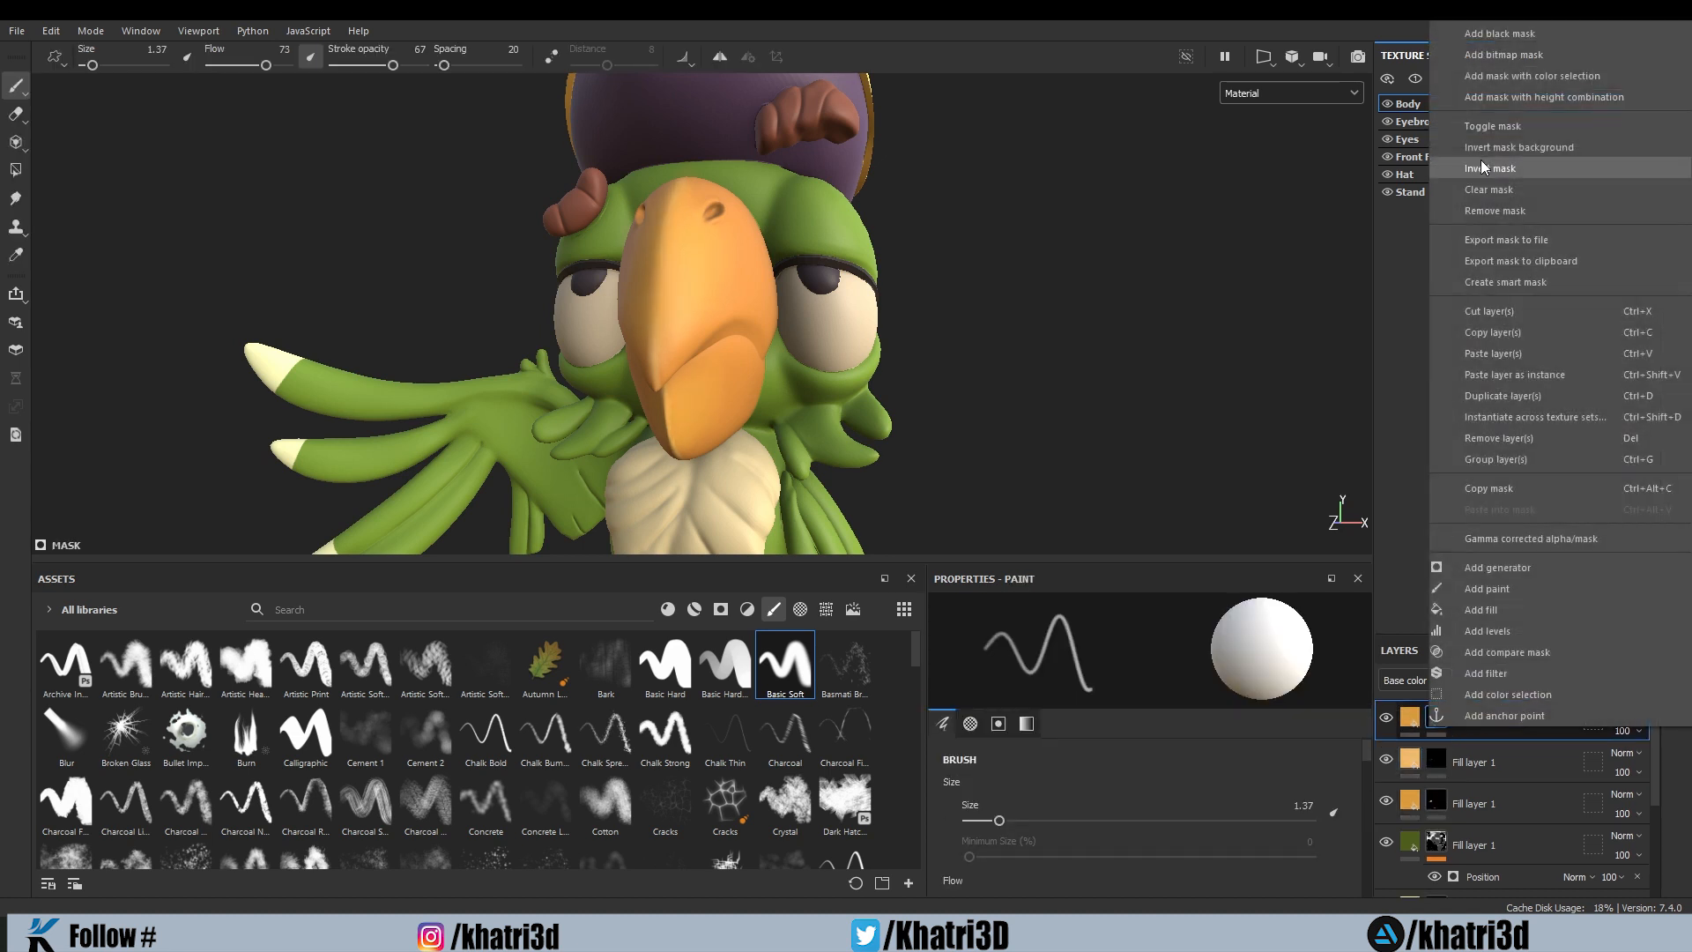
pyautogui.click(1488, 210)
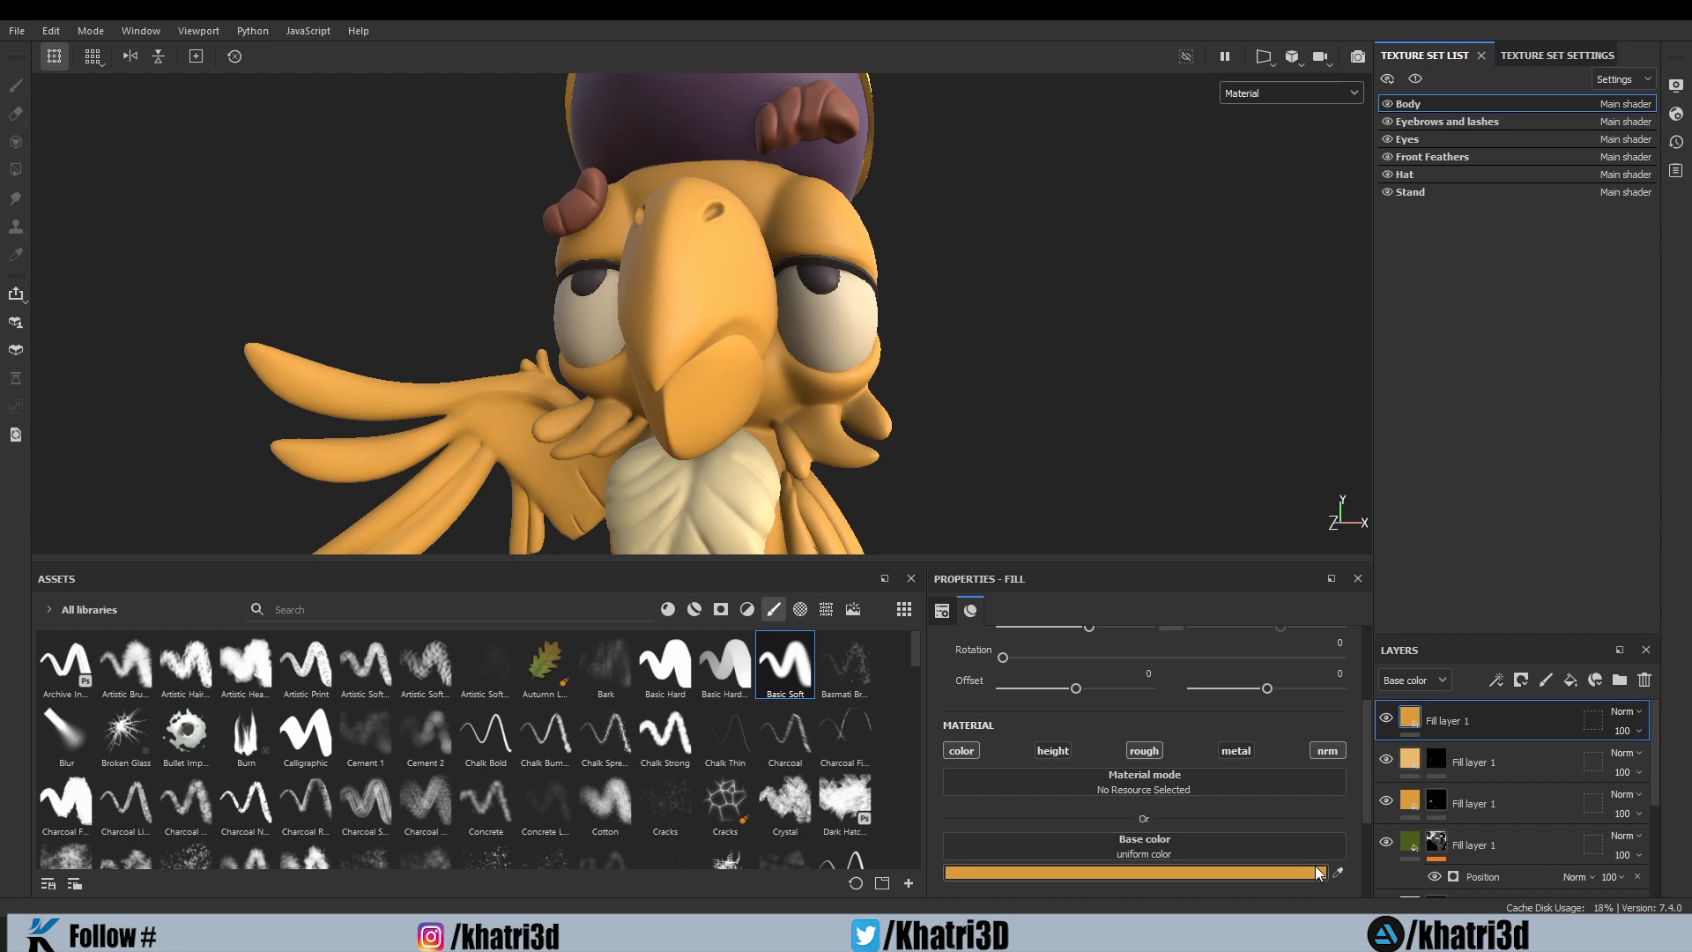
# Step: Darken the copied layer's base color to brown 533B17 by lowering its value to 0.326, and add a black mask
pyautogui.click(1319, 872)
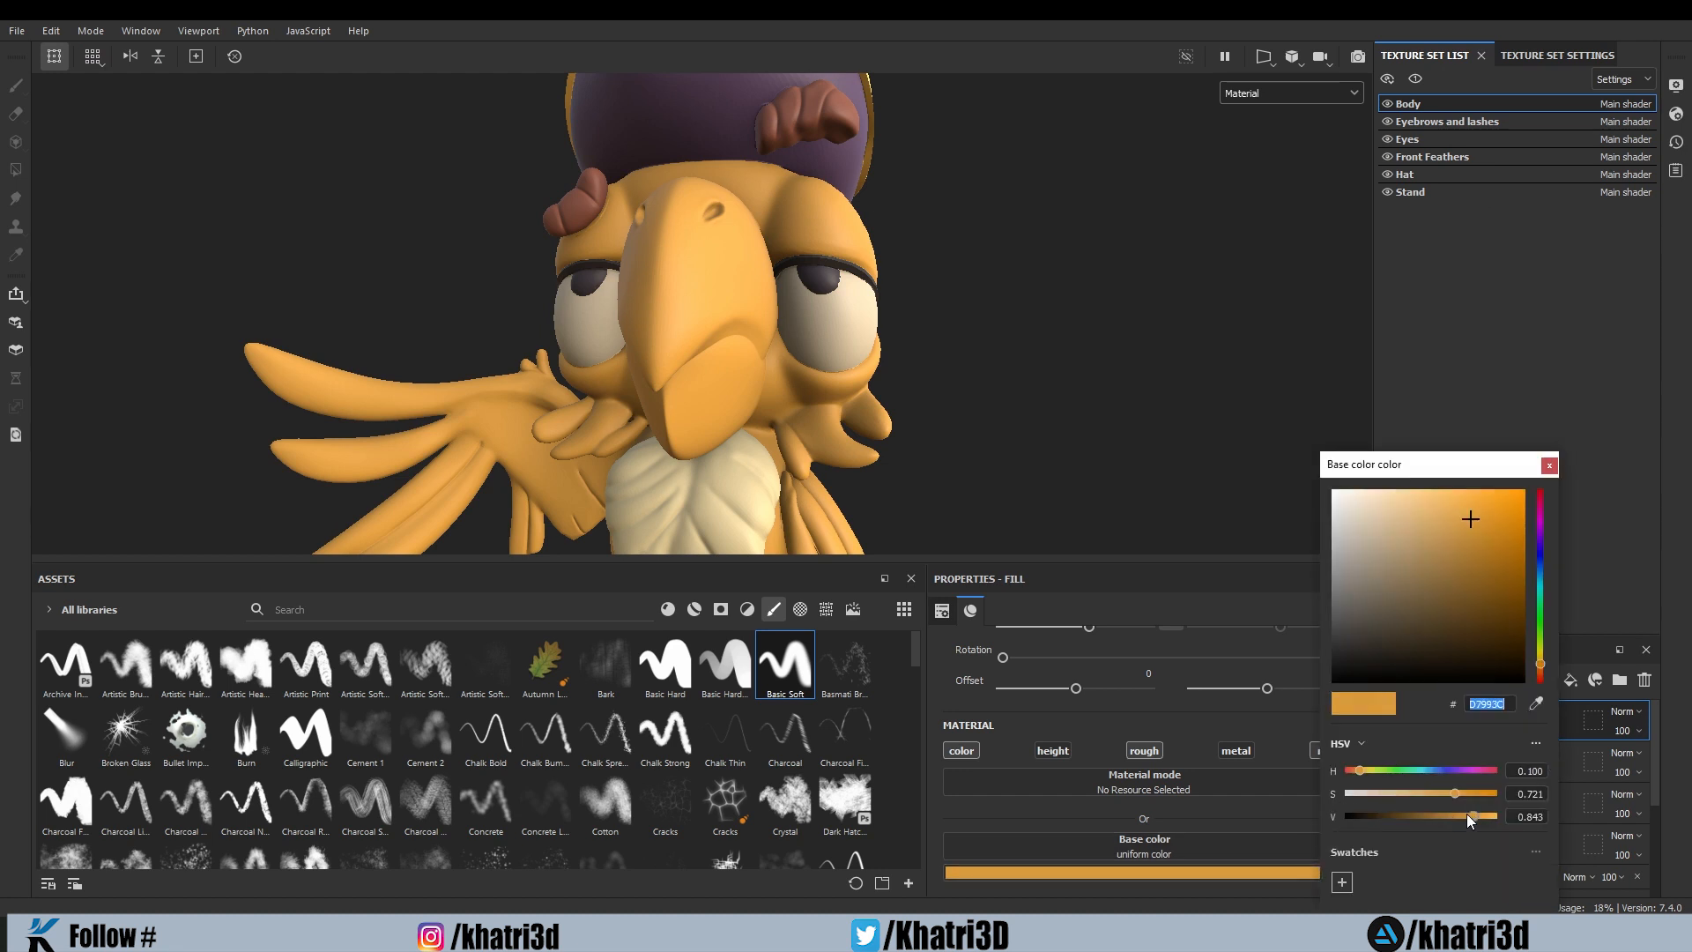
pyautogui.moveTo(1466, 816); pyautogui.dragTo(1394, 818)
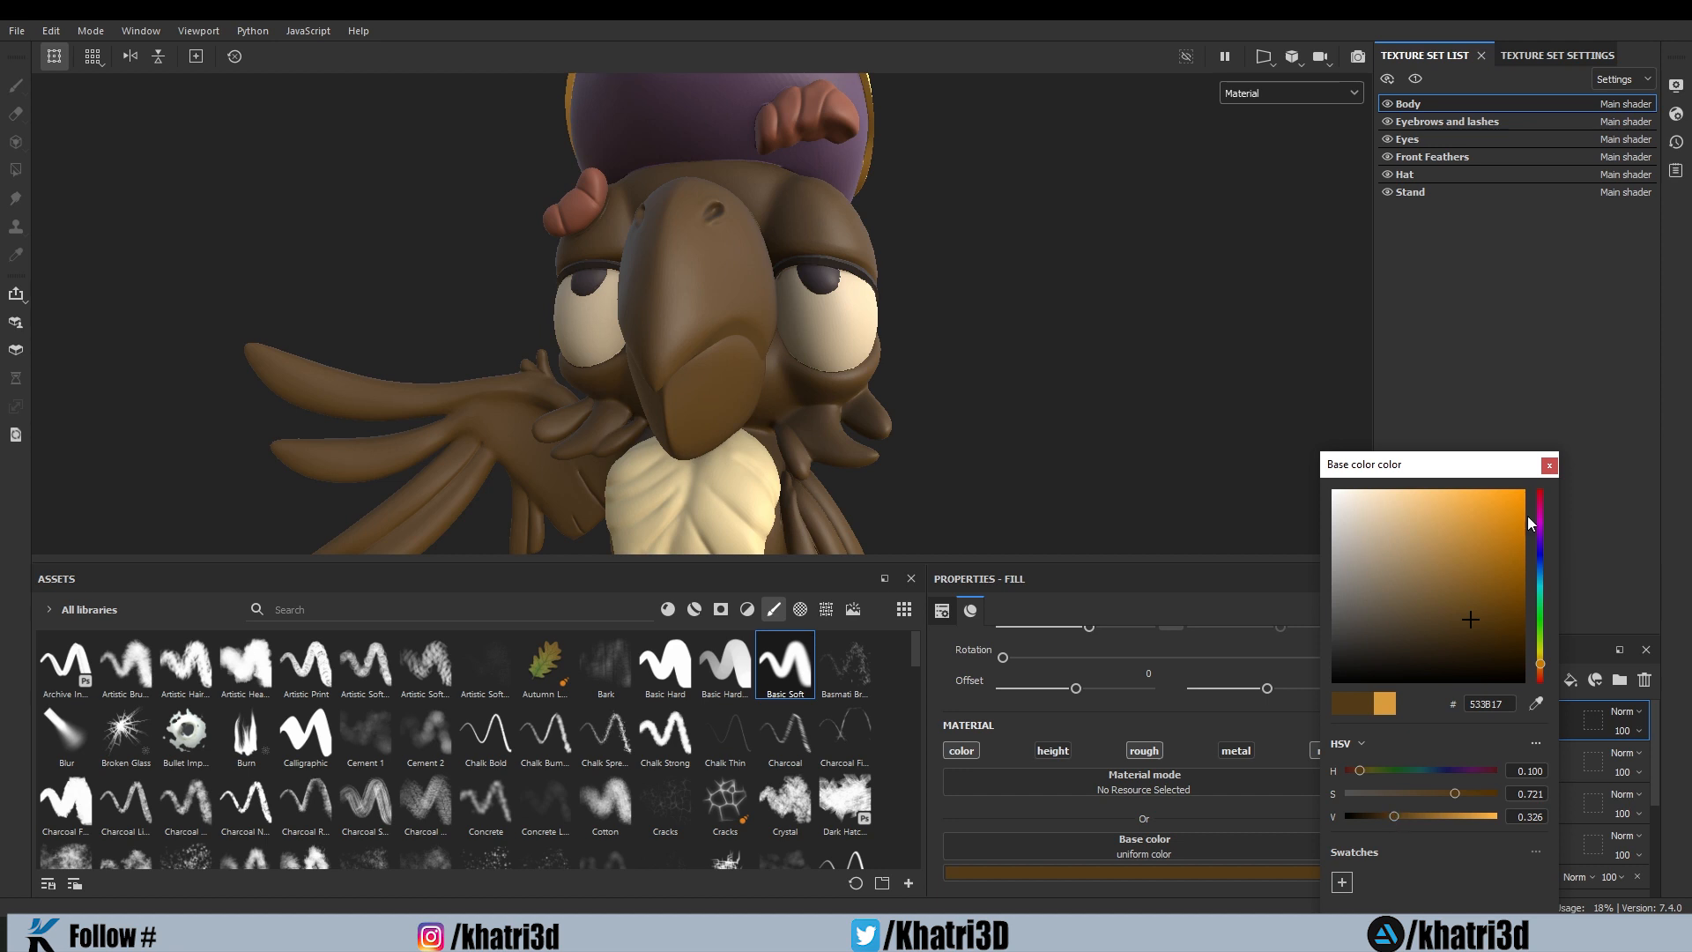
pyautogui.click(1549, 464)
pyautogui.rightClick(1498, 719)
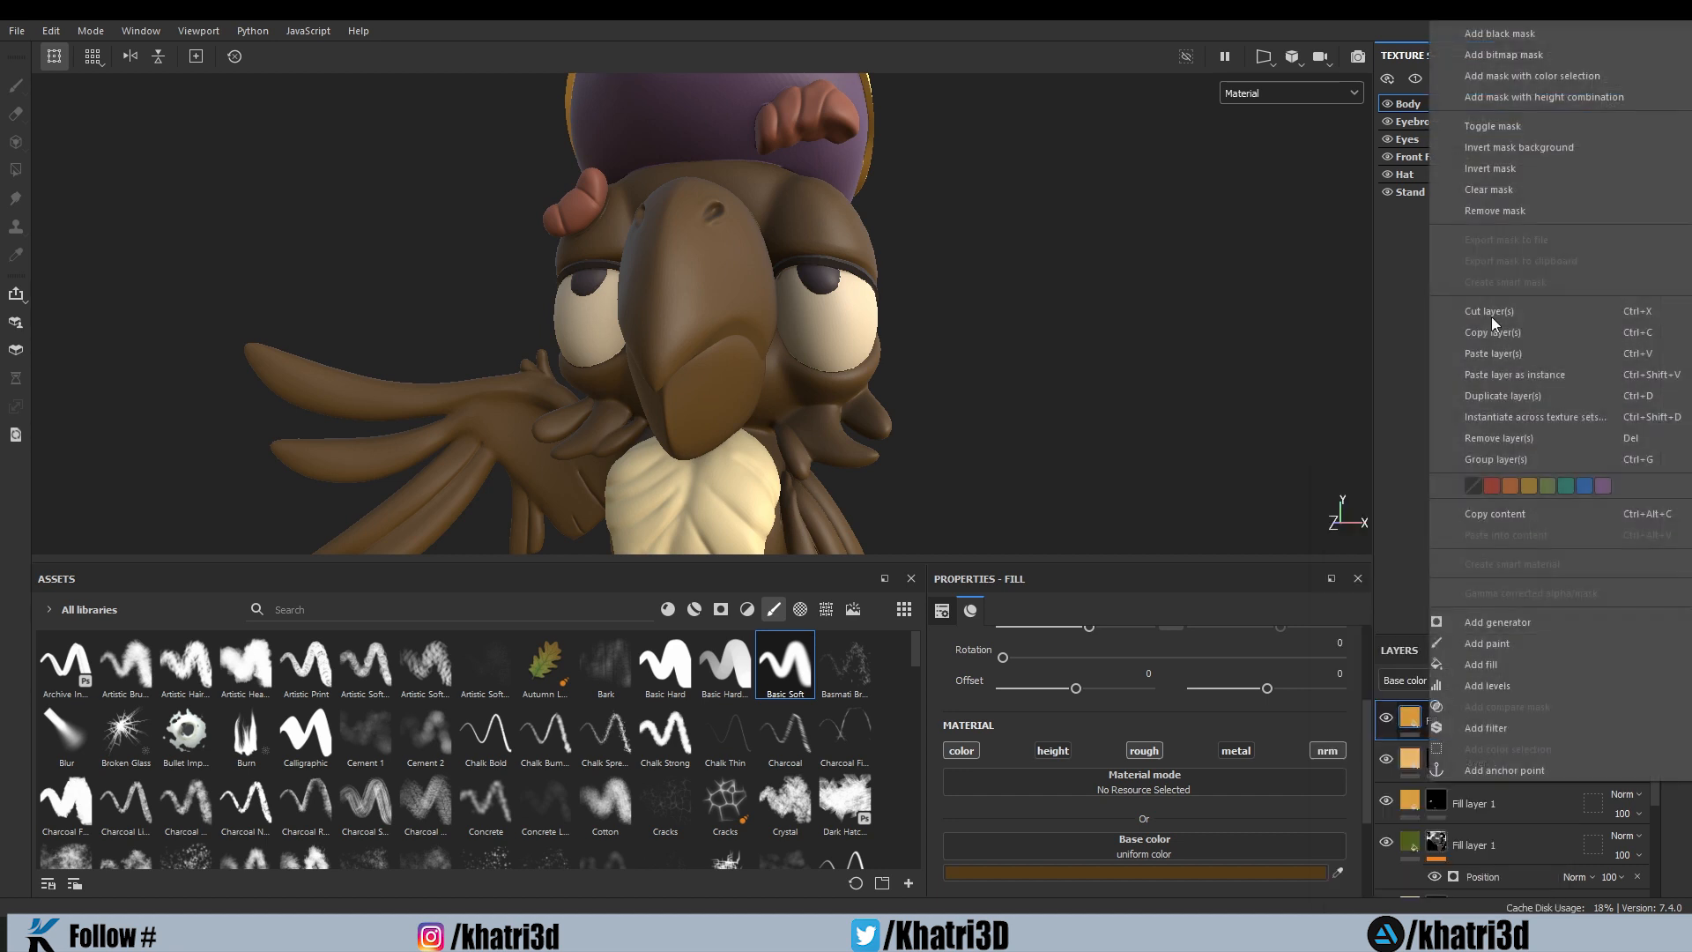
pyautogui.click(1516, 54)
pyautogui.press('1')
# Step: Paint the dark brown inside both nostrils on the beak with the size 1.37 brush, and check the result from the front
pyautogui.scroll(5, 757, 280)
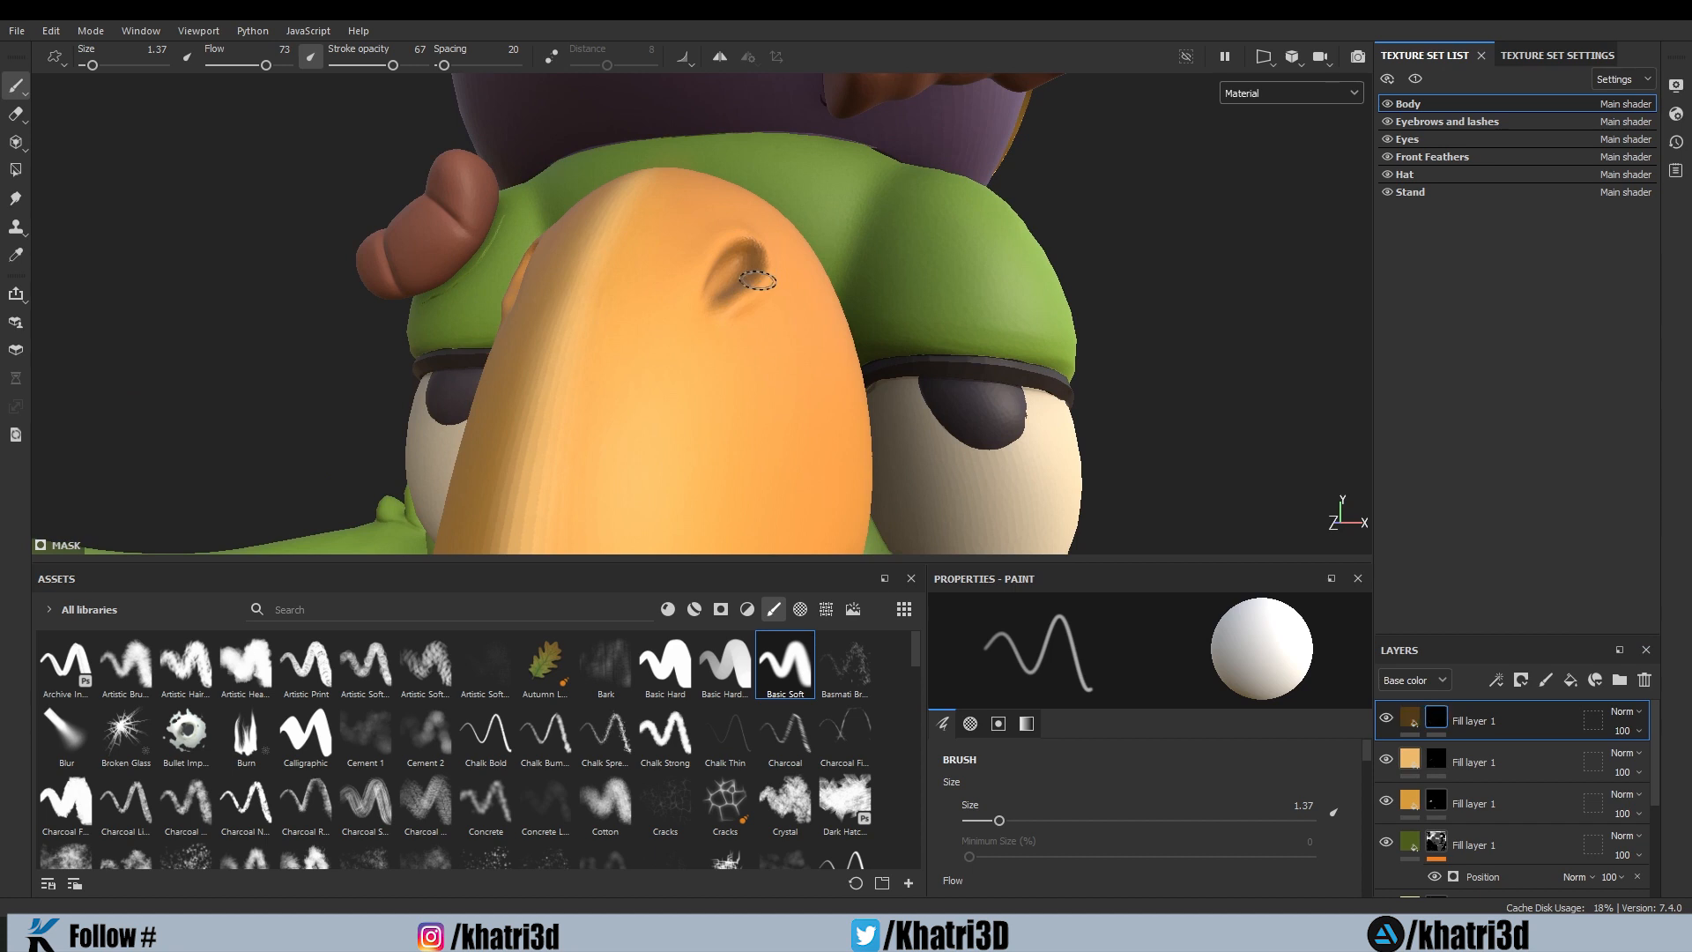
pyautogui.moveTo(716, 289)
pyautogui.mouseDown()
pyautogui.moveTo(749, 260)
pyautogui.moveTo(716, 295)
pyautogui.mouseUp()
pyautogui.keyDown('alt'); pyautogui.moveTo(238, 427); pyautogui.dragTo(370, 410); pyautogui.keyUp('alt')
pyautogui.keyDown('alt'); pyautogui.moveTo(172, 397); pyautogui.dragTo(344, 397); pyautogui.keyUp('alt')
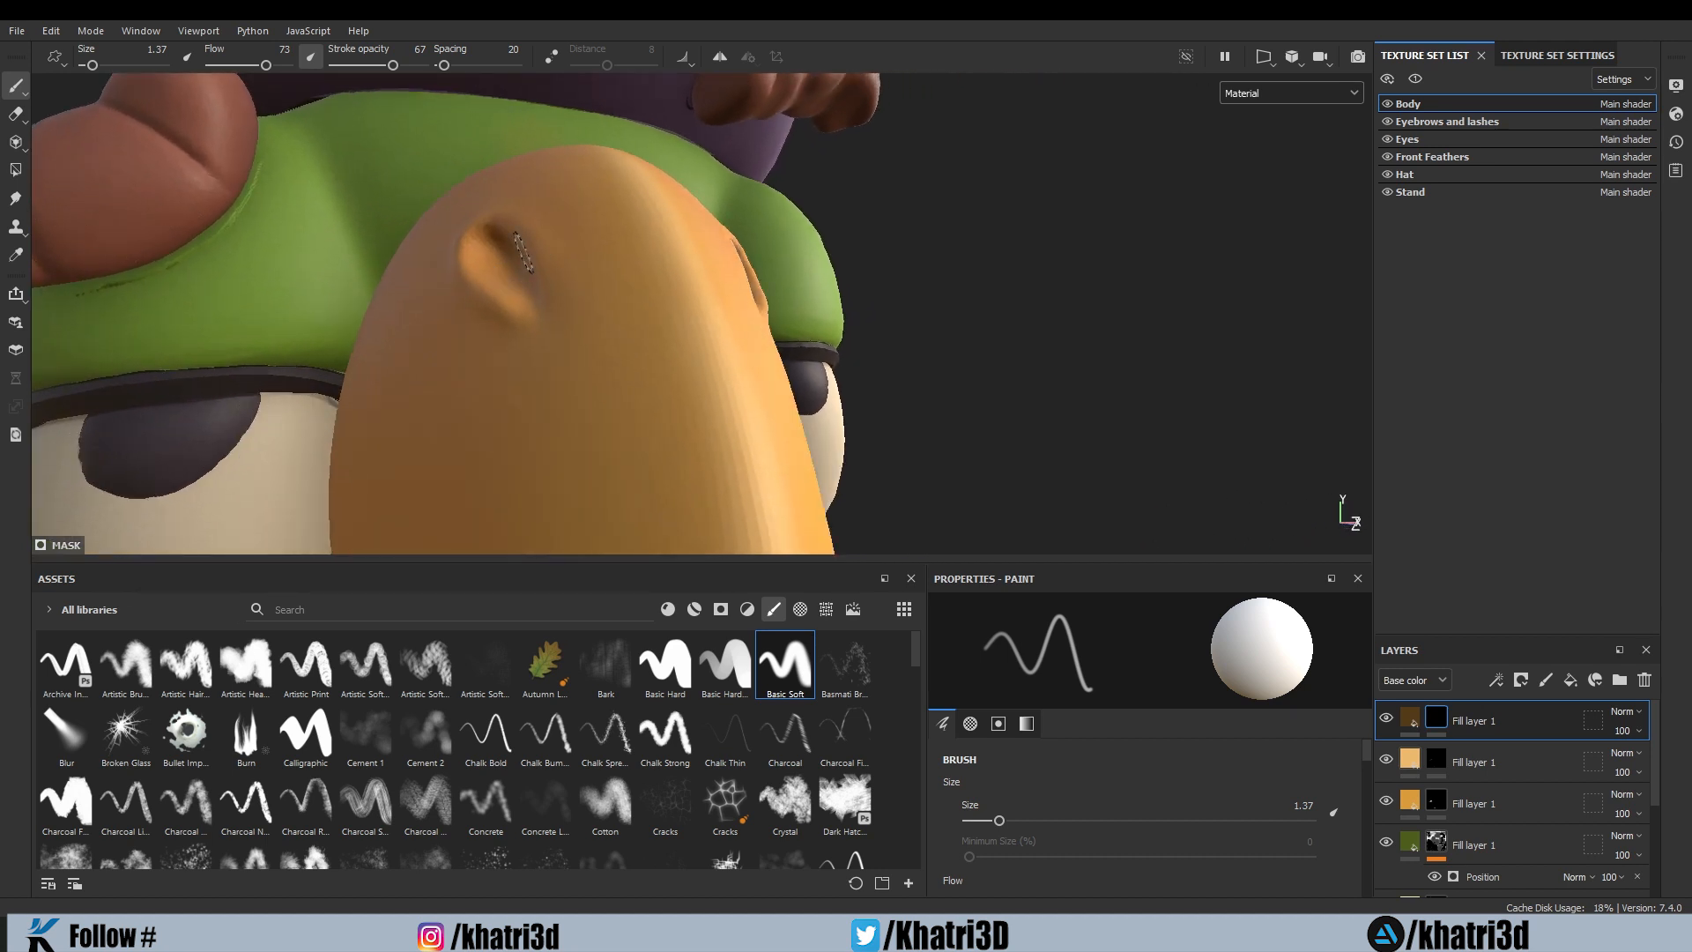
pyautogui.moveTo(488, 241); pyautogui.dragTo(529, 282)
pyautogui.moveTo(1002, 323)
pyautogui.keyDown('alt'); pyautogui.mouseDown()
pyautogui.moveTo(1008, 366)
pyautogui.moveTo(888, 343)
pyautogui.moveTo(1156, 196)
pyautogui.mouseUp(); pyautogui.keyUp('alt')
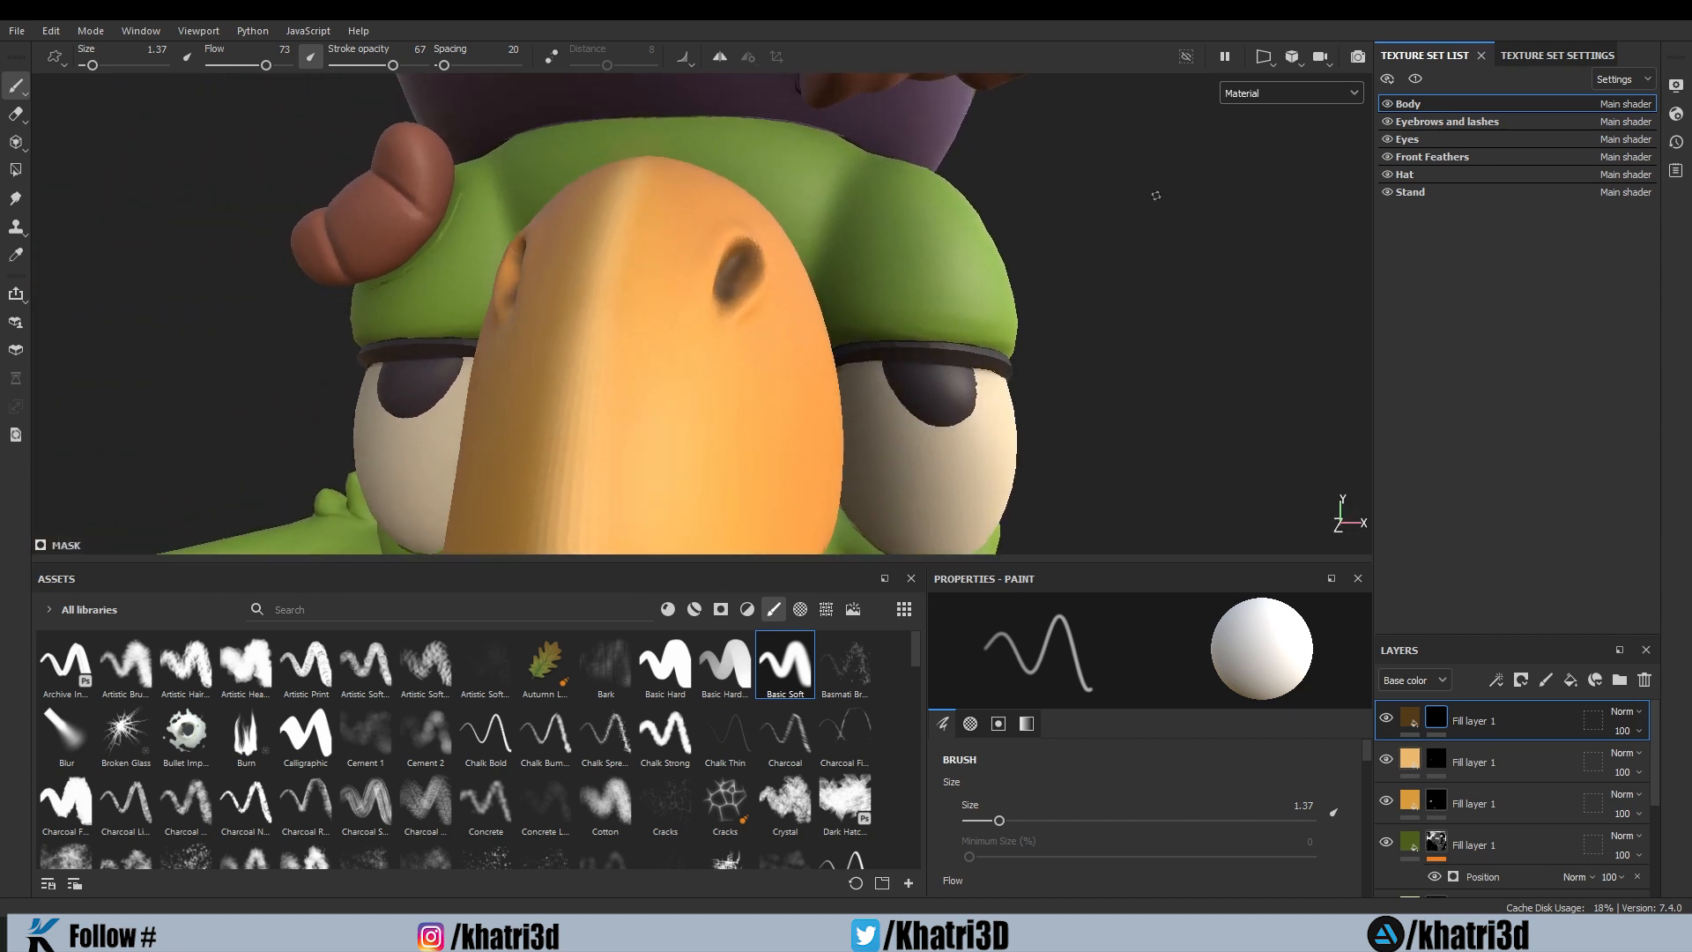
pyautogui.scroll(-10, 1159, 196)
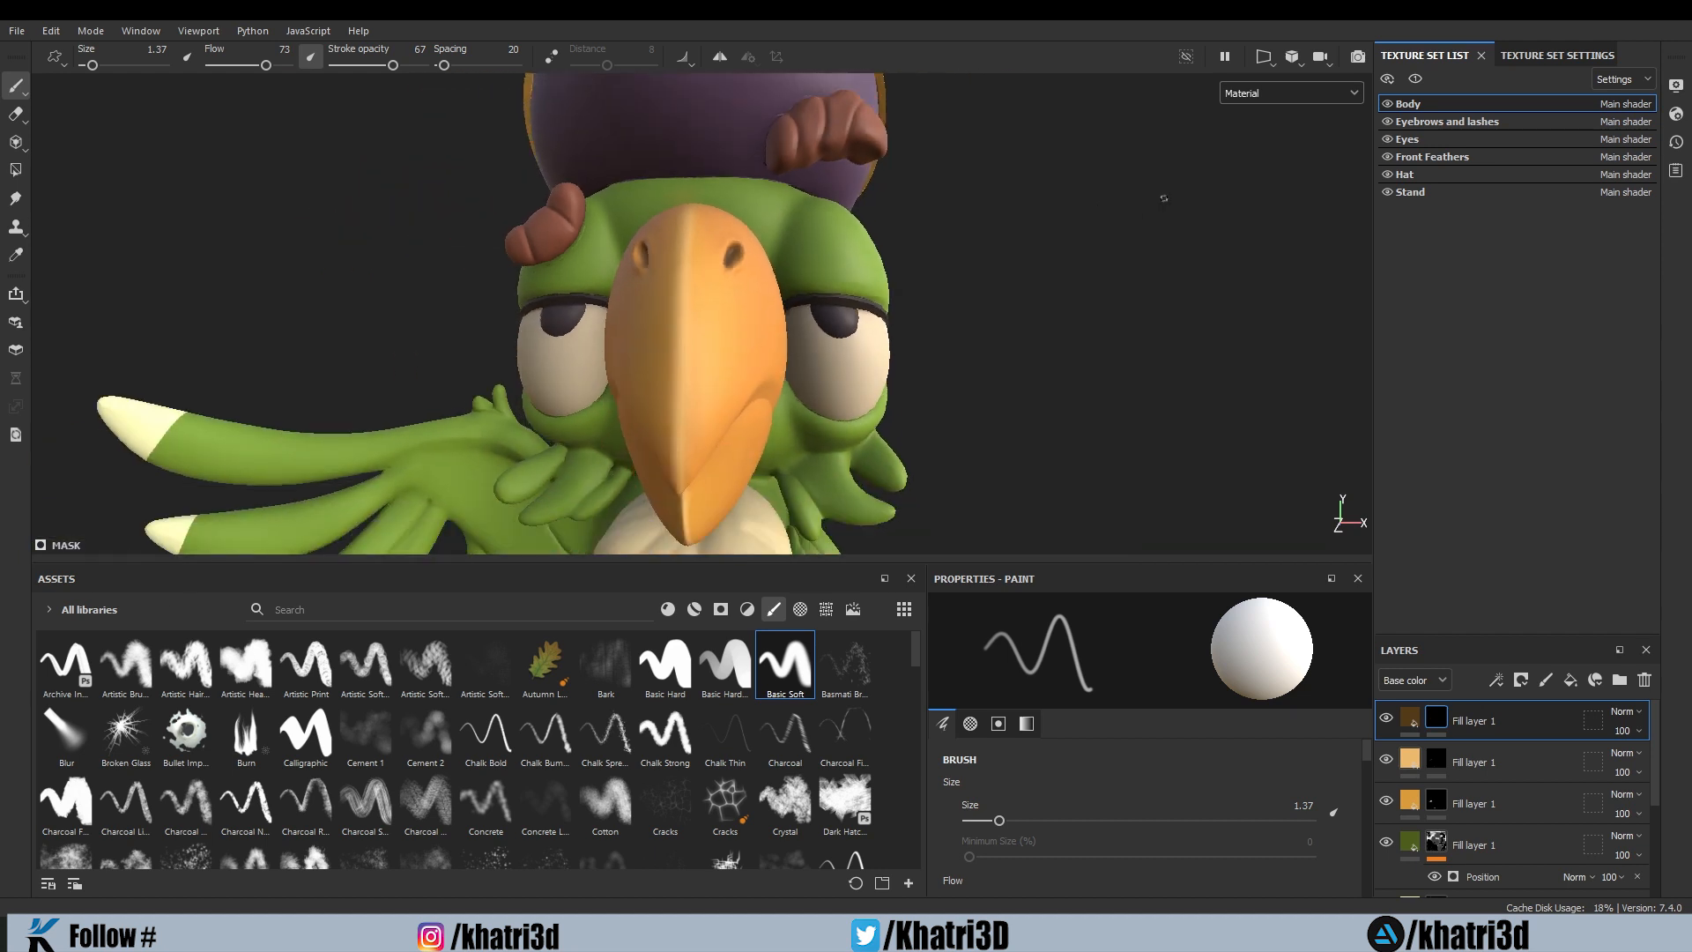
pyautogui.keyDown('alt'); pyautogui.moveTo(1172, 304); pyautogui.dragTo(1083, 310); pyautogui.keyUp('alt')
pyautogui.scroll(5, 1083, 310)
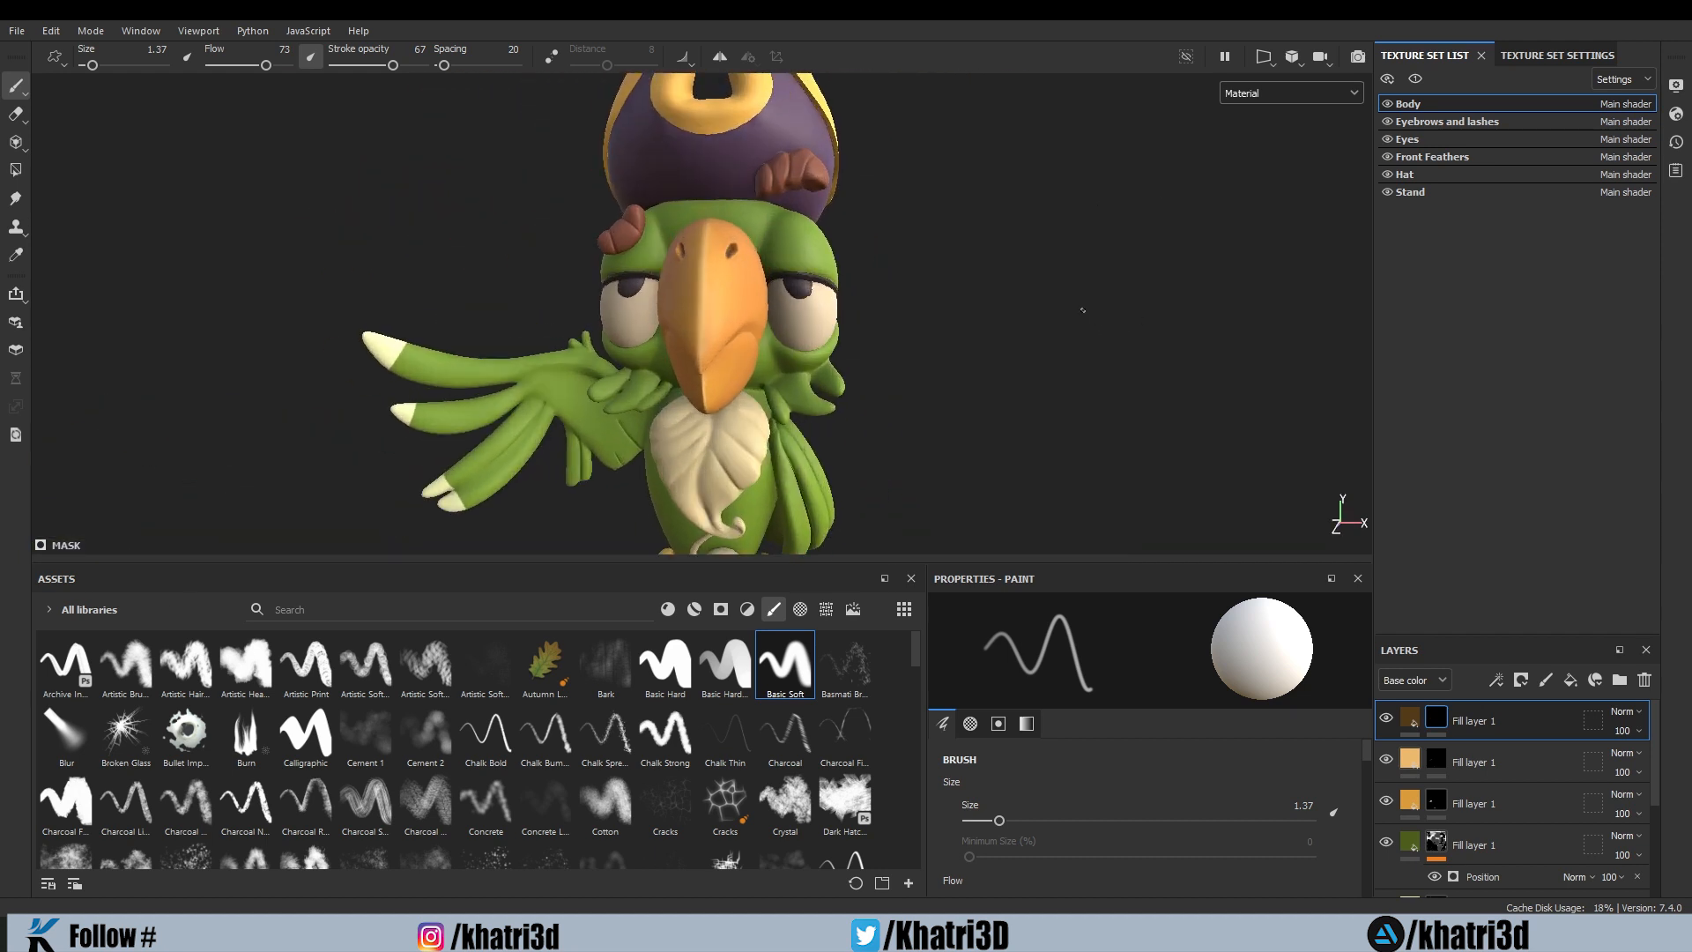
# Step: Switch to the Eyes texture set, duplicate the dark pupil fill layer, and remove the copy's mask
pyautogui.click(1400, 140)
pyautogui.scroll(3, 1104, 351)
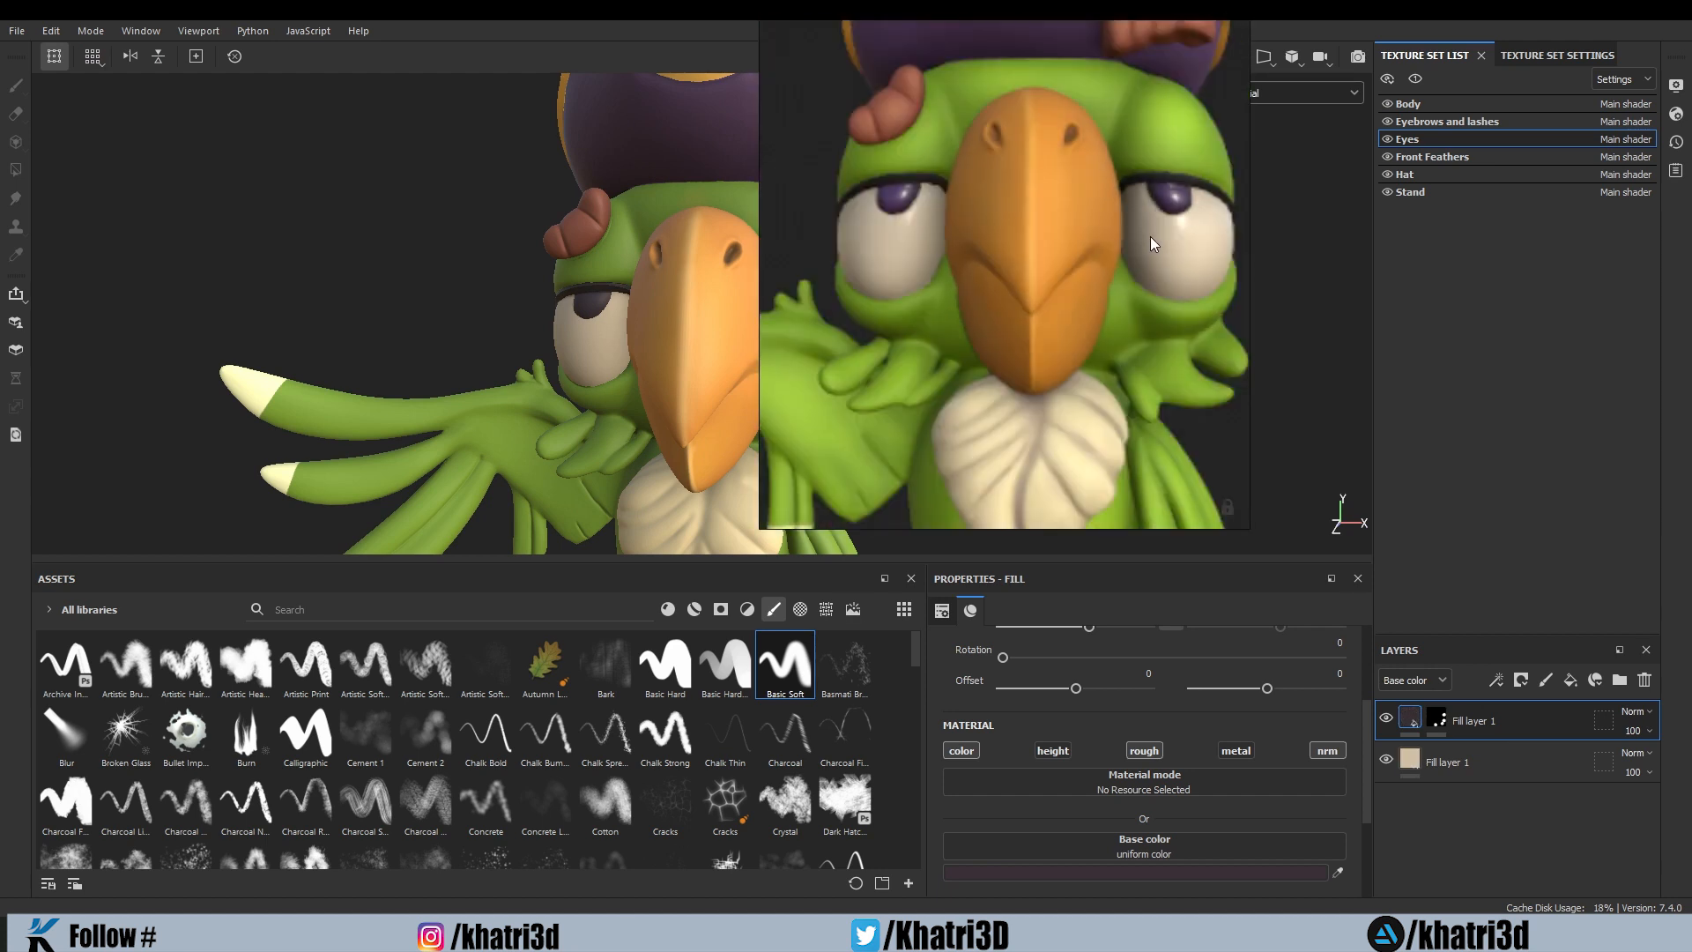
pyautogui.keyDown('alt'); pyautogui.moveTo(391, 231); pyautogui.dragTo(241, 220); pyautogui.keyUp('alt')
pyautogui.scroll(2, 363, 254)
pyautogui.keyDown('alt'); pyautogui.moveTo(357, 254); pyautogui.dragTo(120, 208); pyautogui.keyUp('alt')
pyautogui.scroll(4, 559, 324)
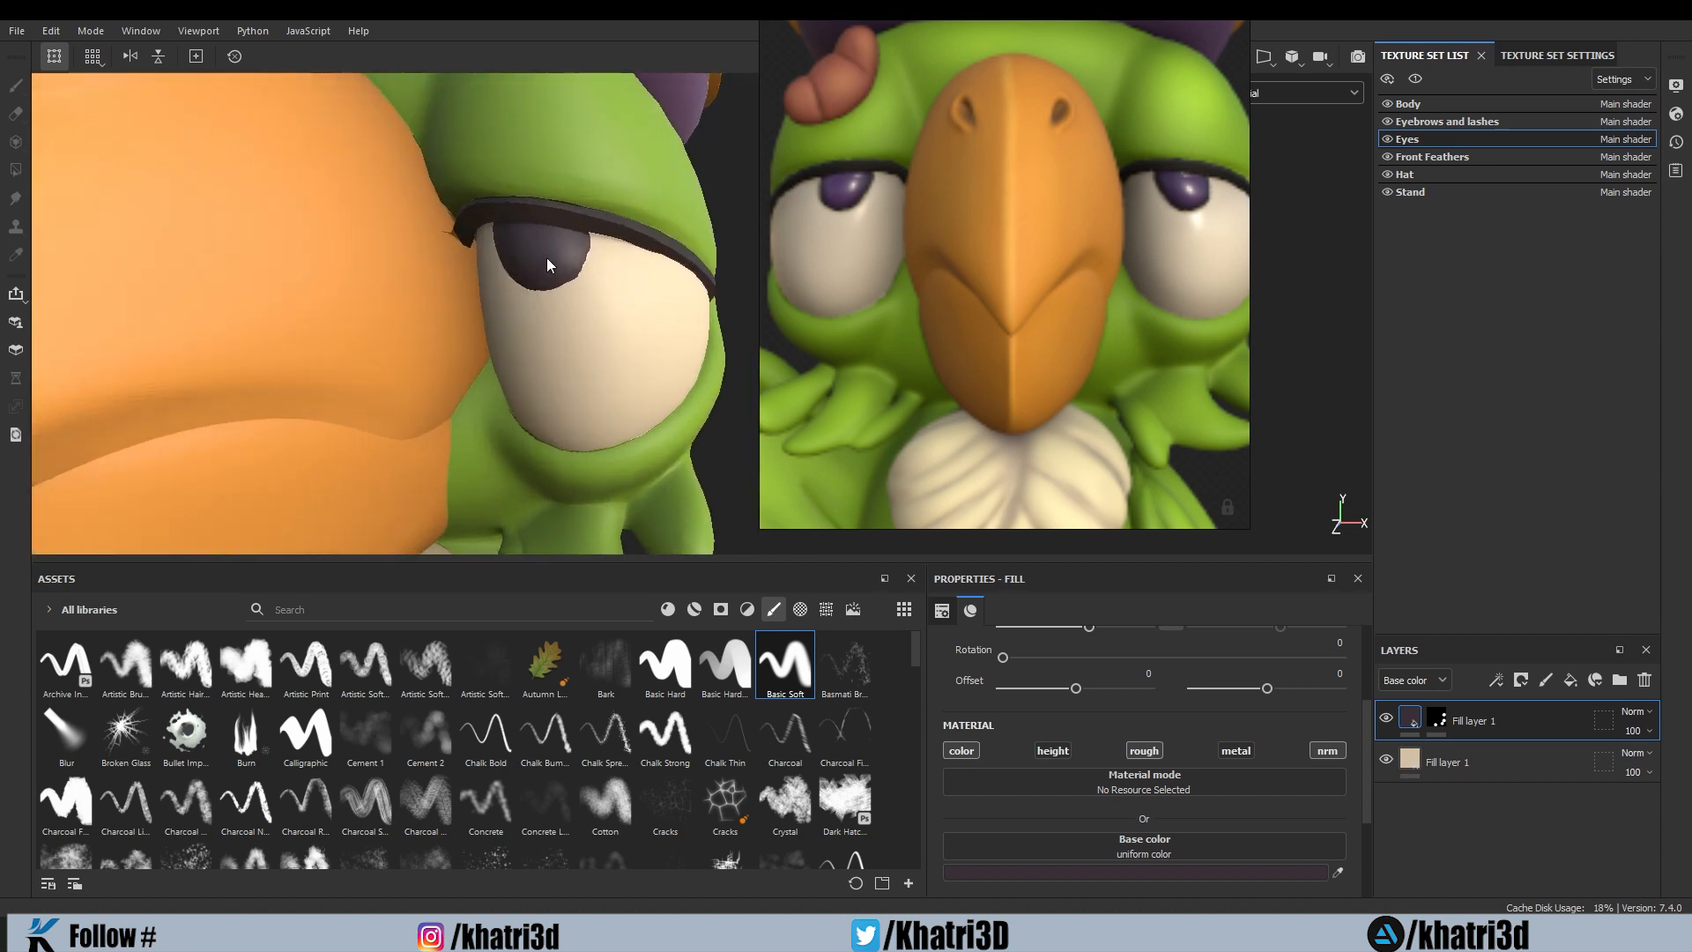
pyautogui.scroll(2, 547, 259)
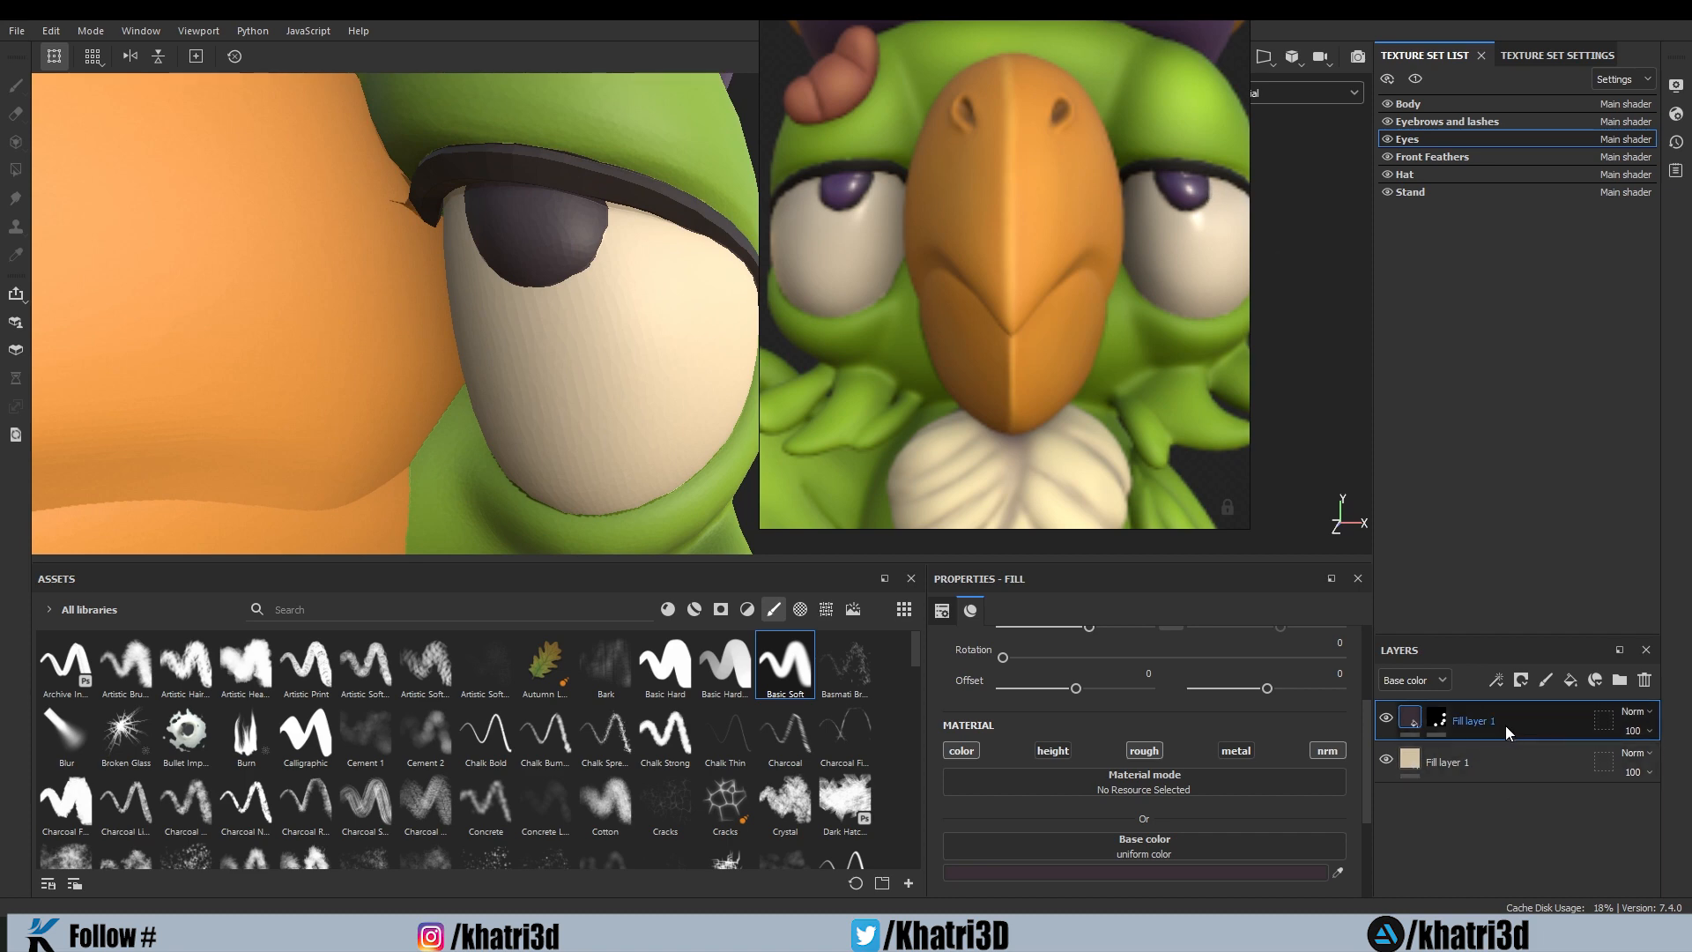
pyautogui.hotkey('ctrl', 'd')
pyautogui.rightClick(1444, 722)
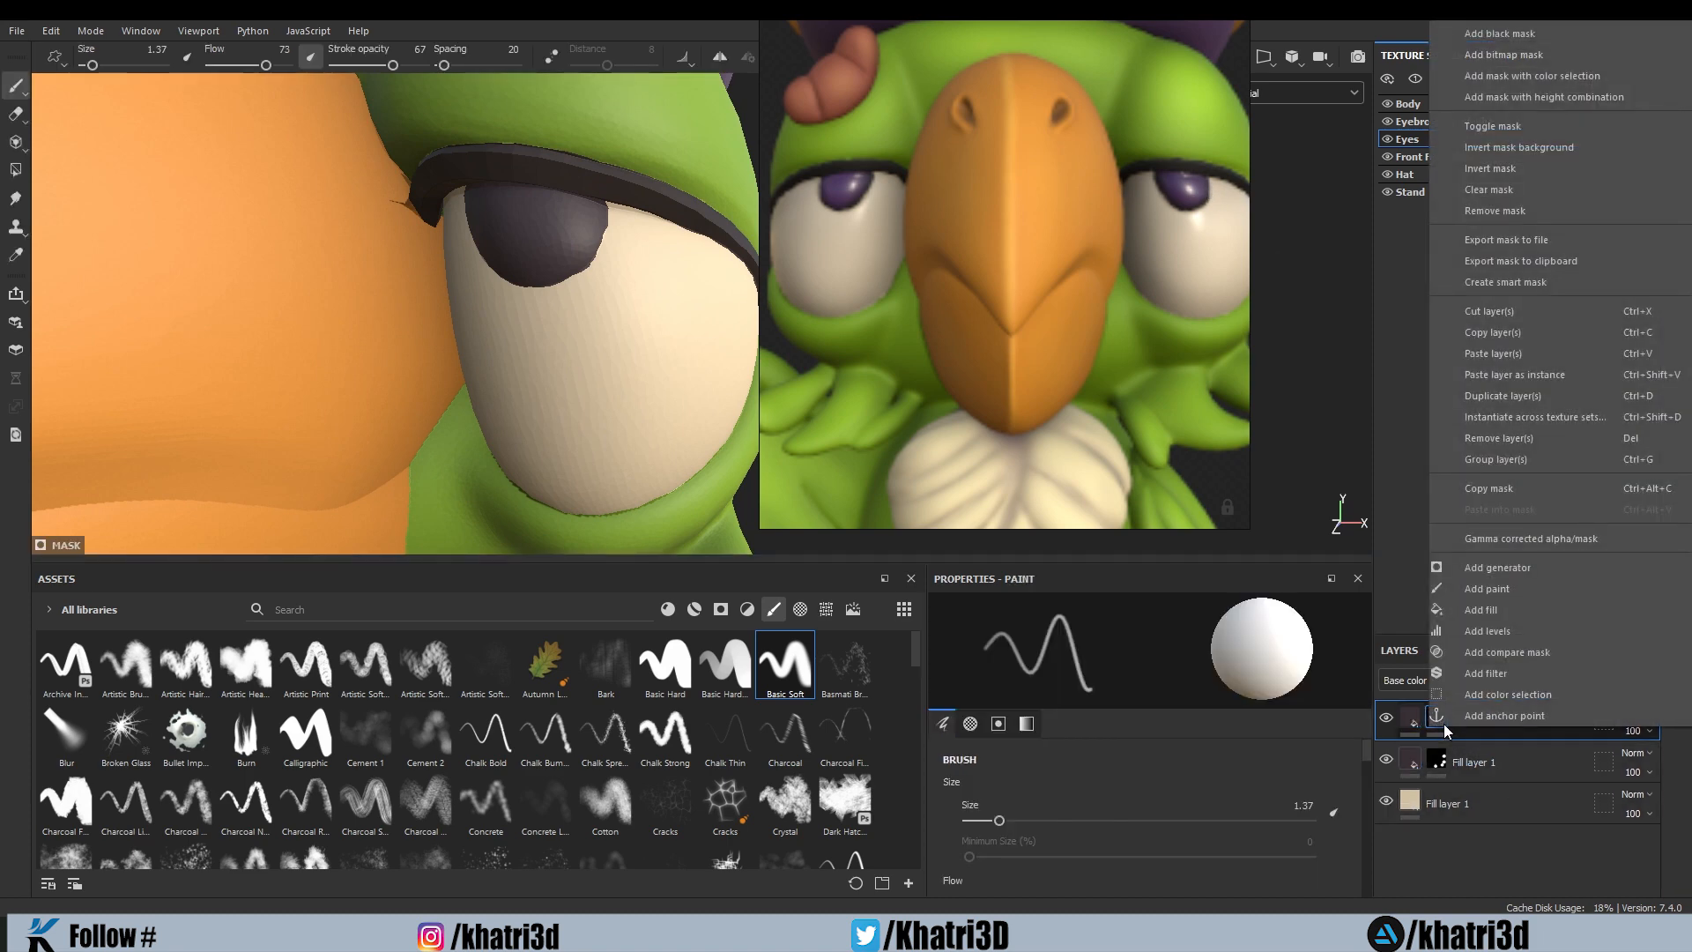
pyautogui.click(1509, 210)
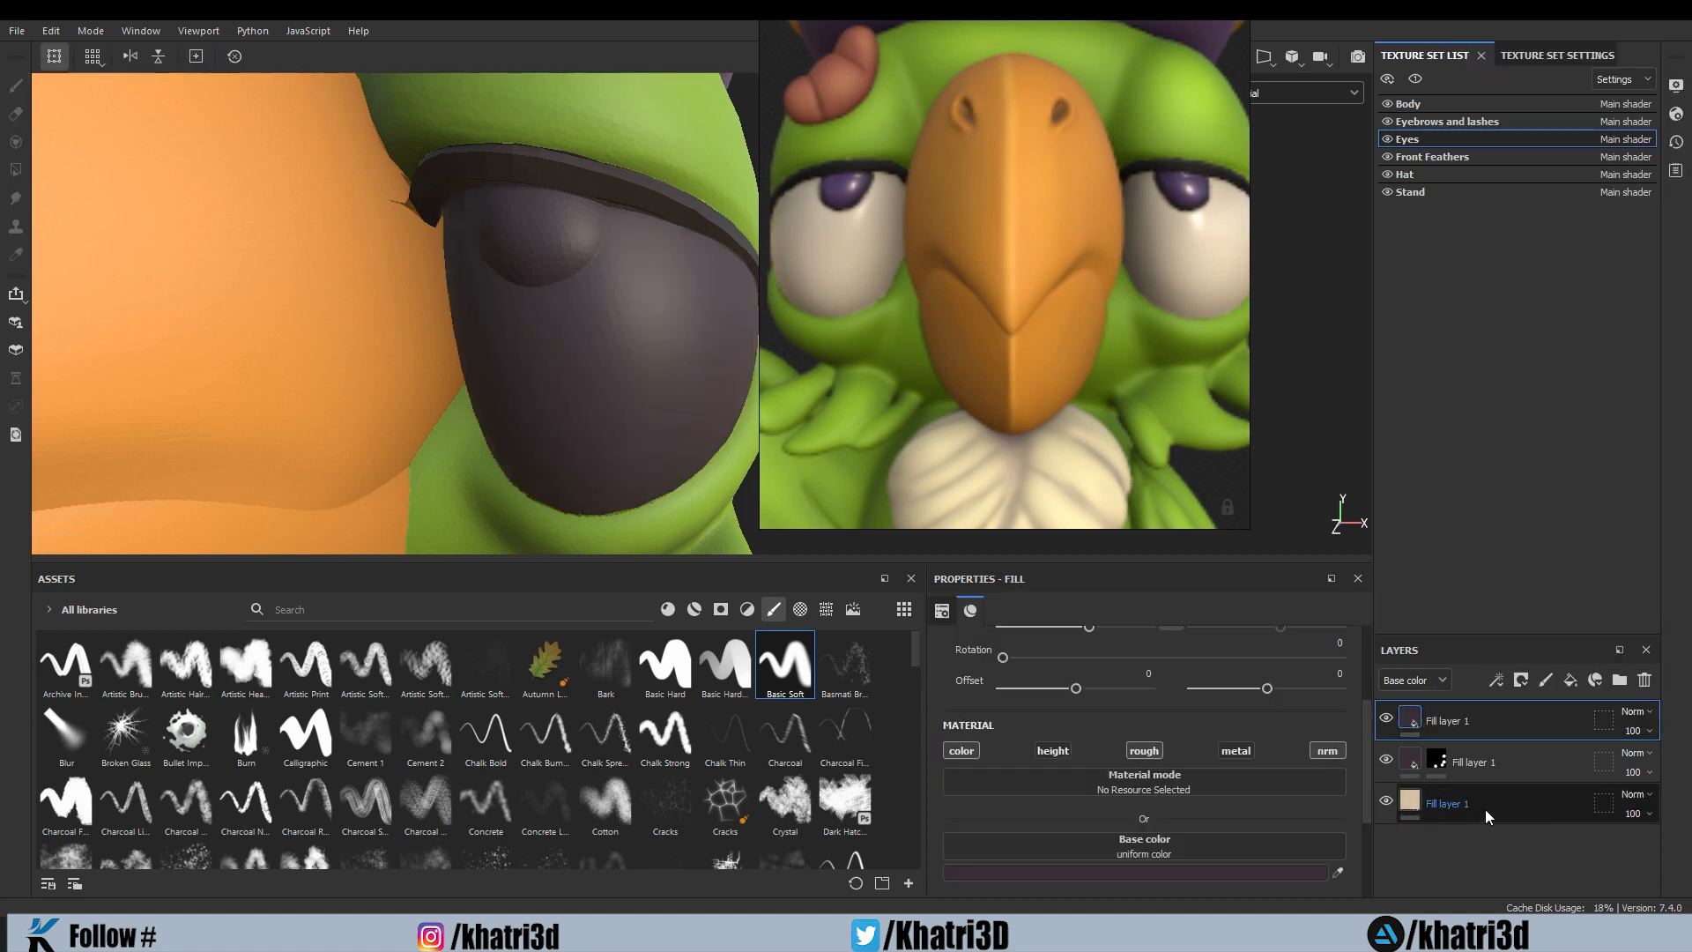
# Step: Set the copy's base color to purple 3C2D45 sampled from the reference's pupil, and add a black mask to it
pyautogui.click(1272, 871)
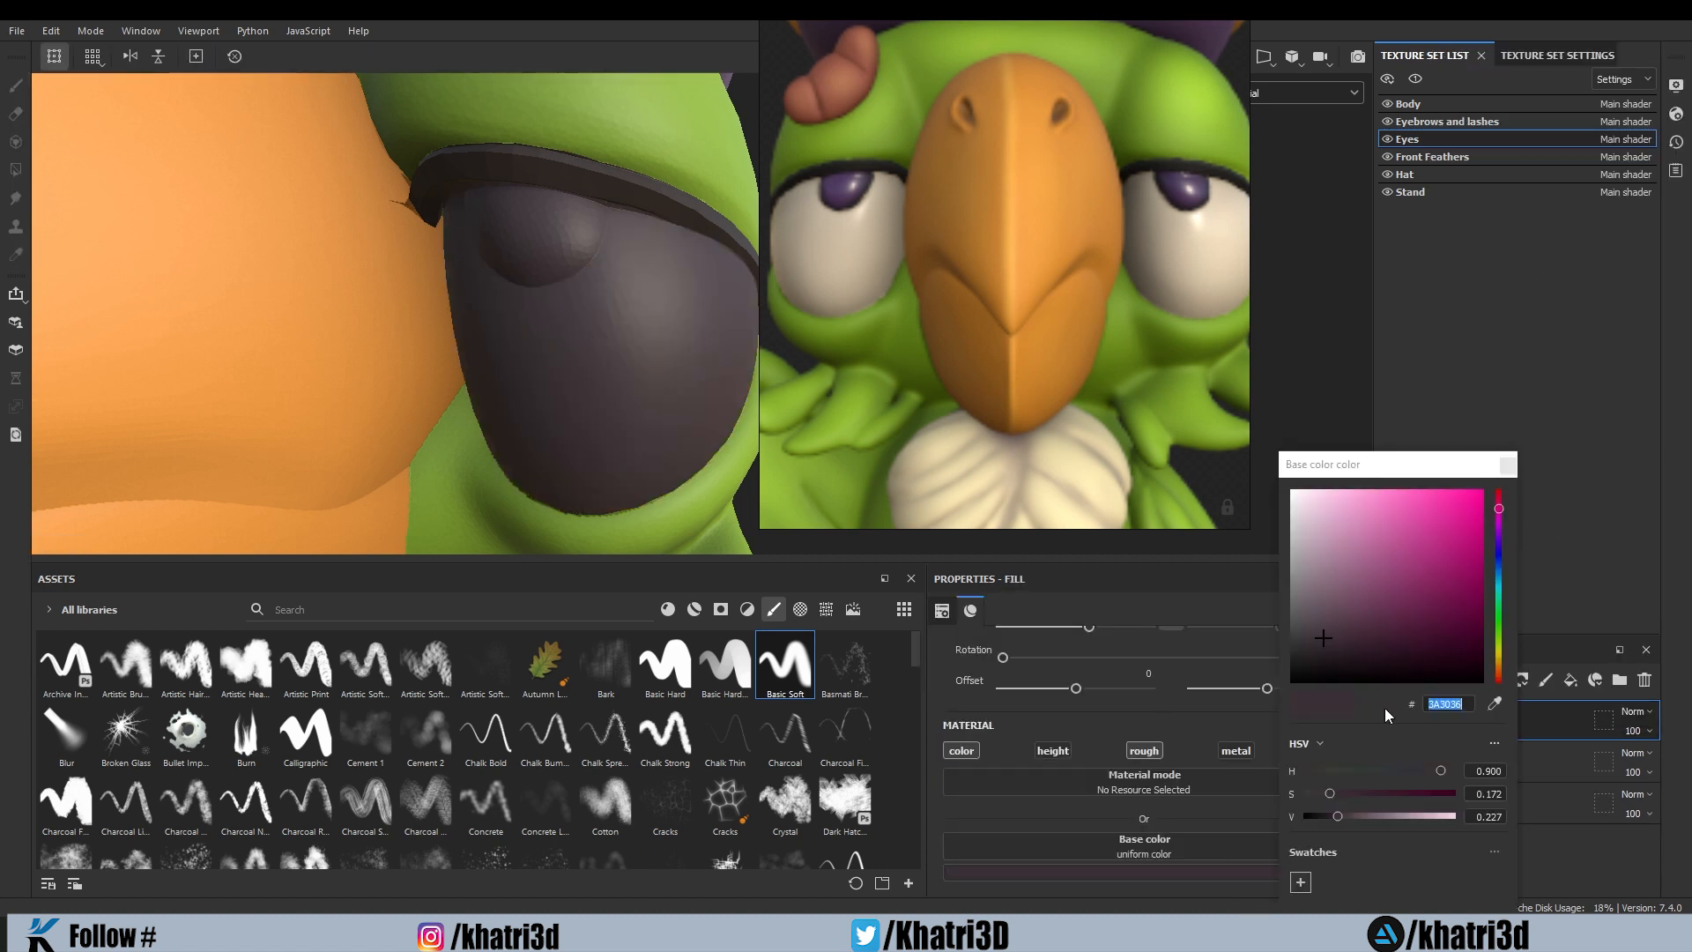
pyautogui.click(1494, 703)
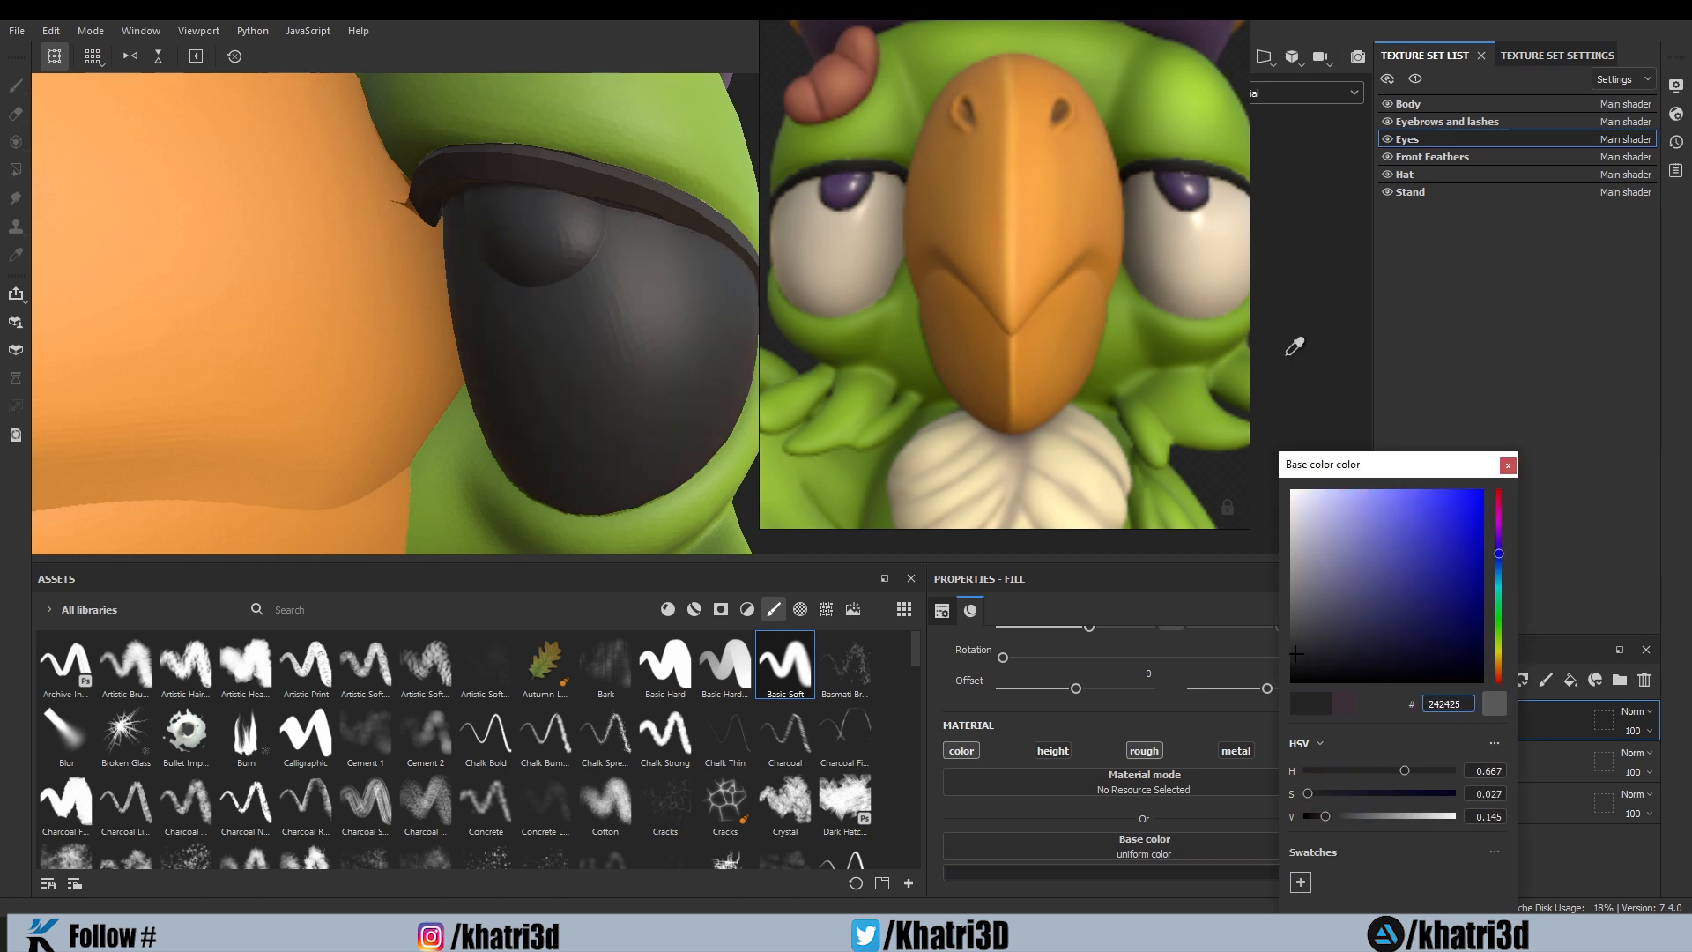
pyautogui.click(1181, 198)
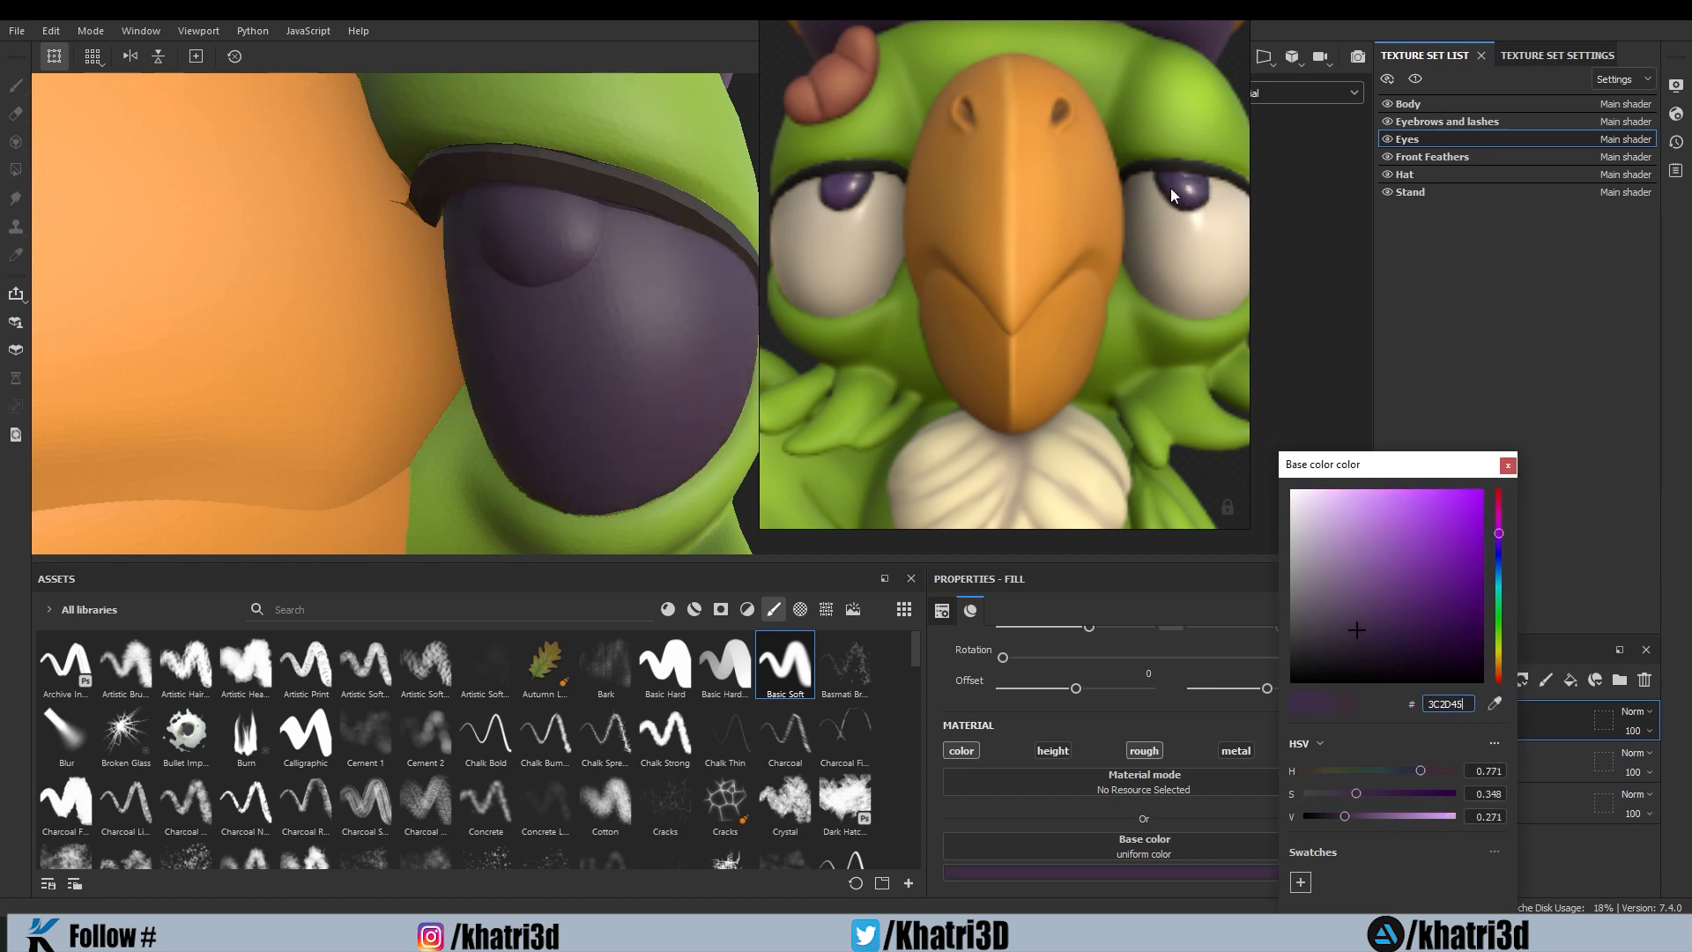
pyautogui.click(1505, 468)
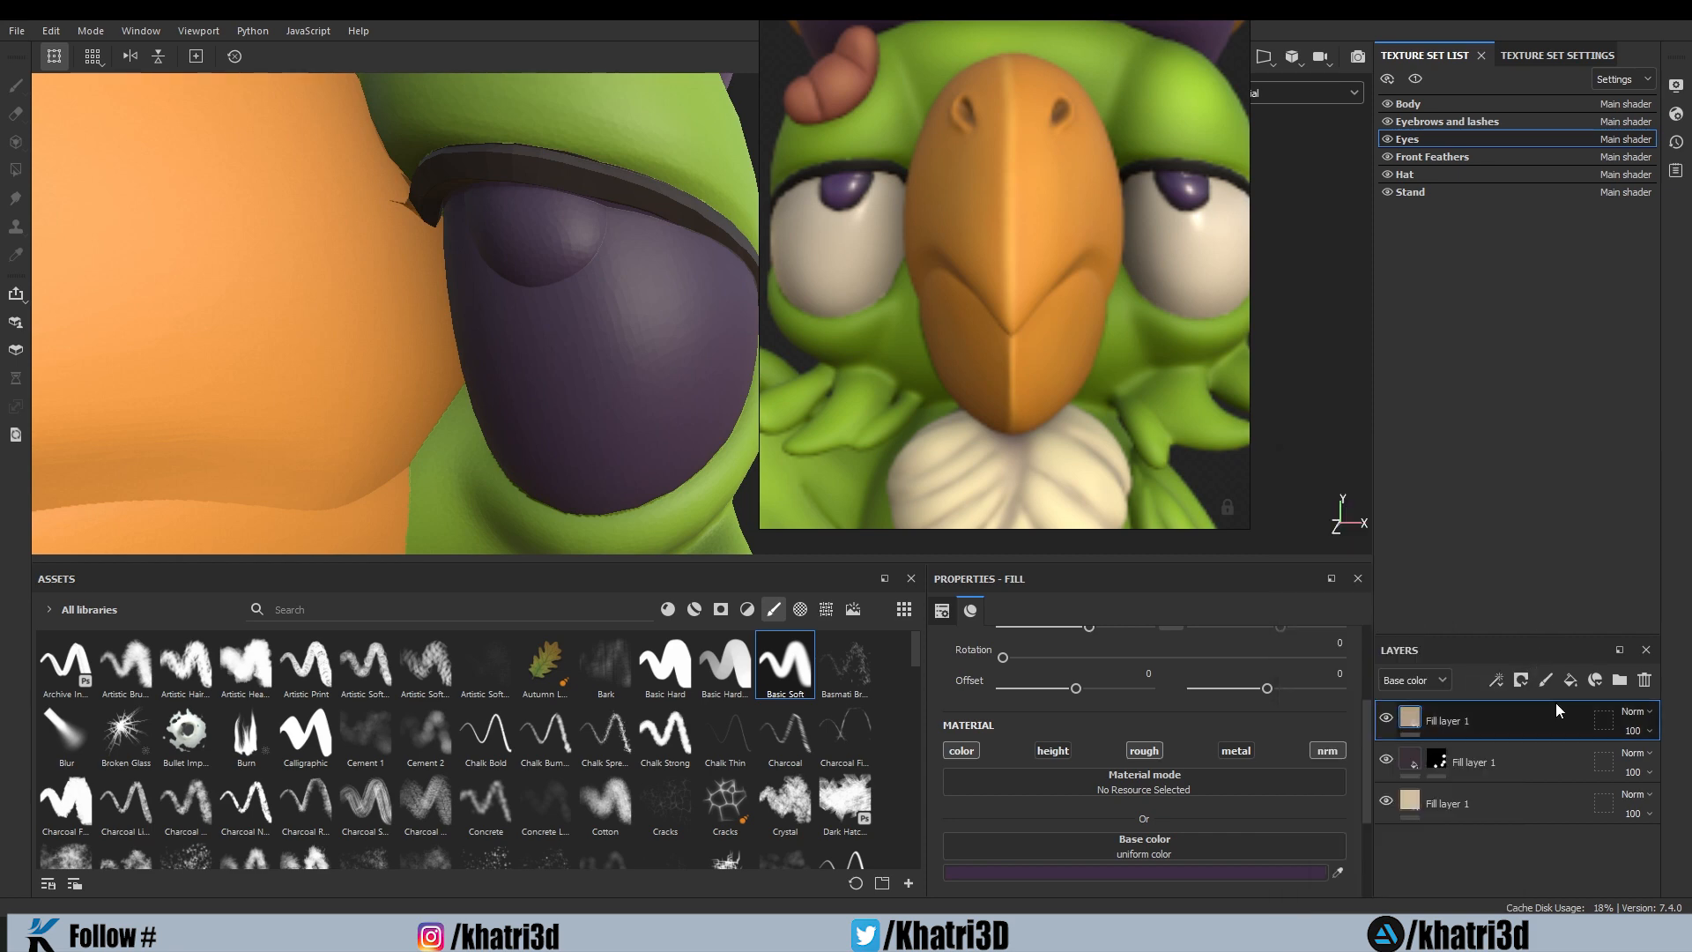
pyautogui.rightClick(1465, 725)
pyautogui.click(1505, 31)
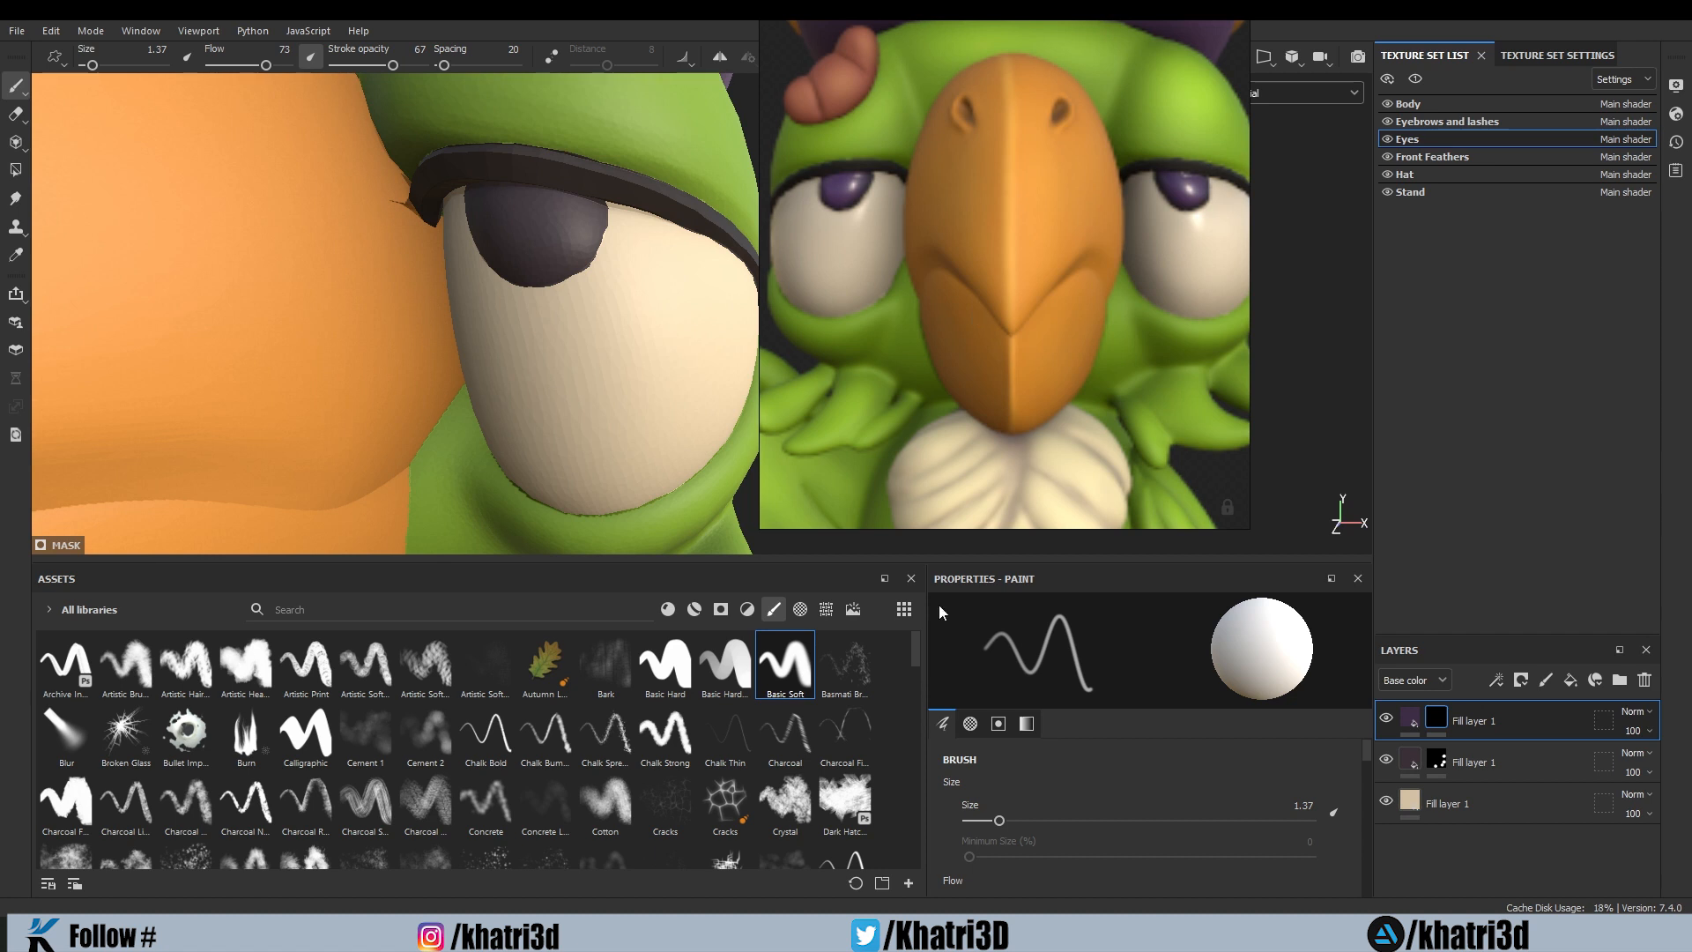
# Step: Enlarge the brush to size 3.14 and paint the purple over the centre of the pupil
pyautogui.press('[')
pyautogui.press('[')
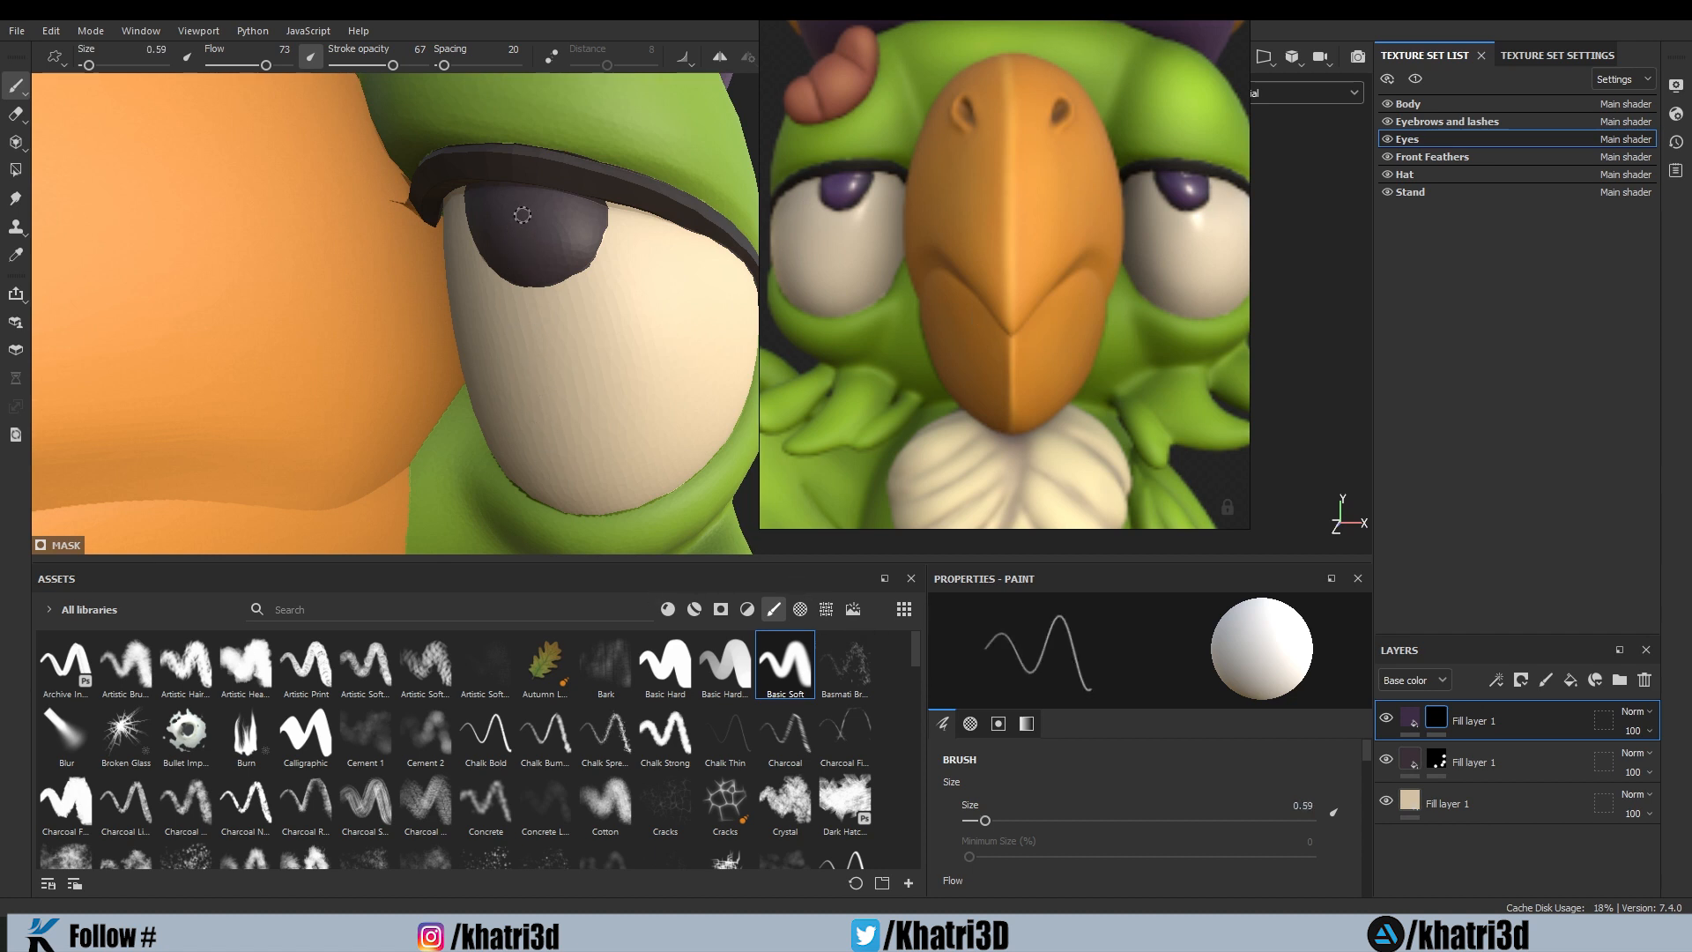
pyautogui.press(']')
pyautogui.press(']')
pyautogui.press(']')
pyautogui.press(']')
pyautogui.press(']')
pyautogui.press(']')
pyautogui.press(']')
pyautogui.press(']')
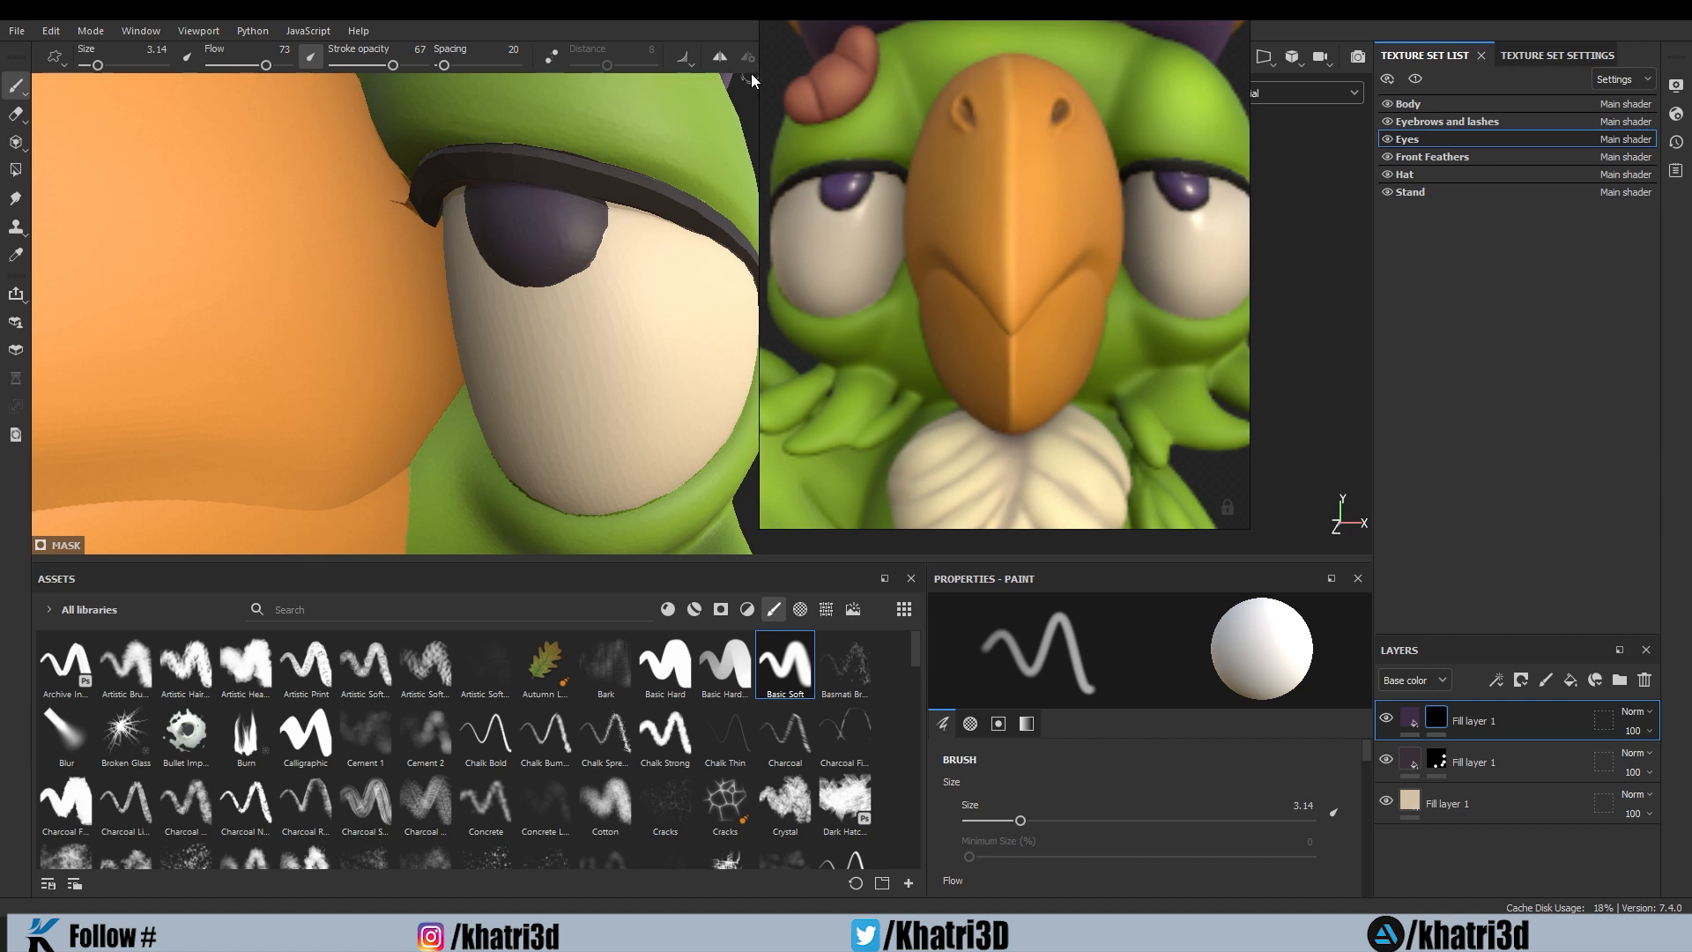
pyautogui.press('alt')
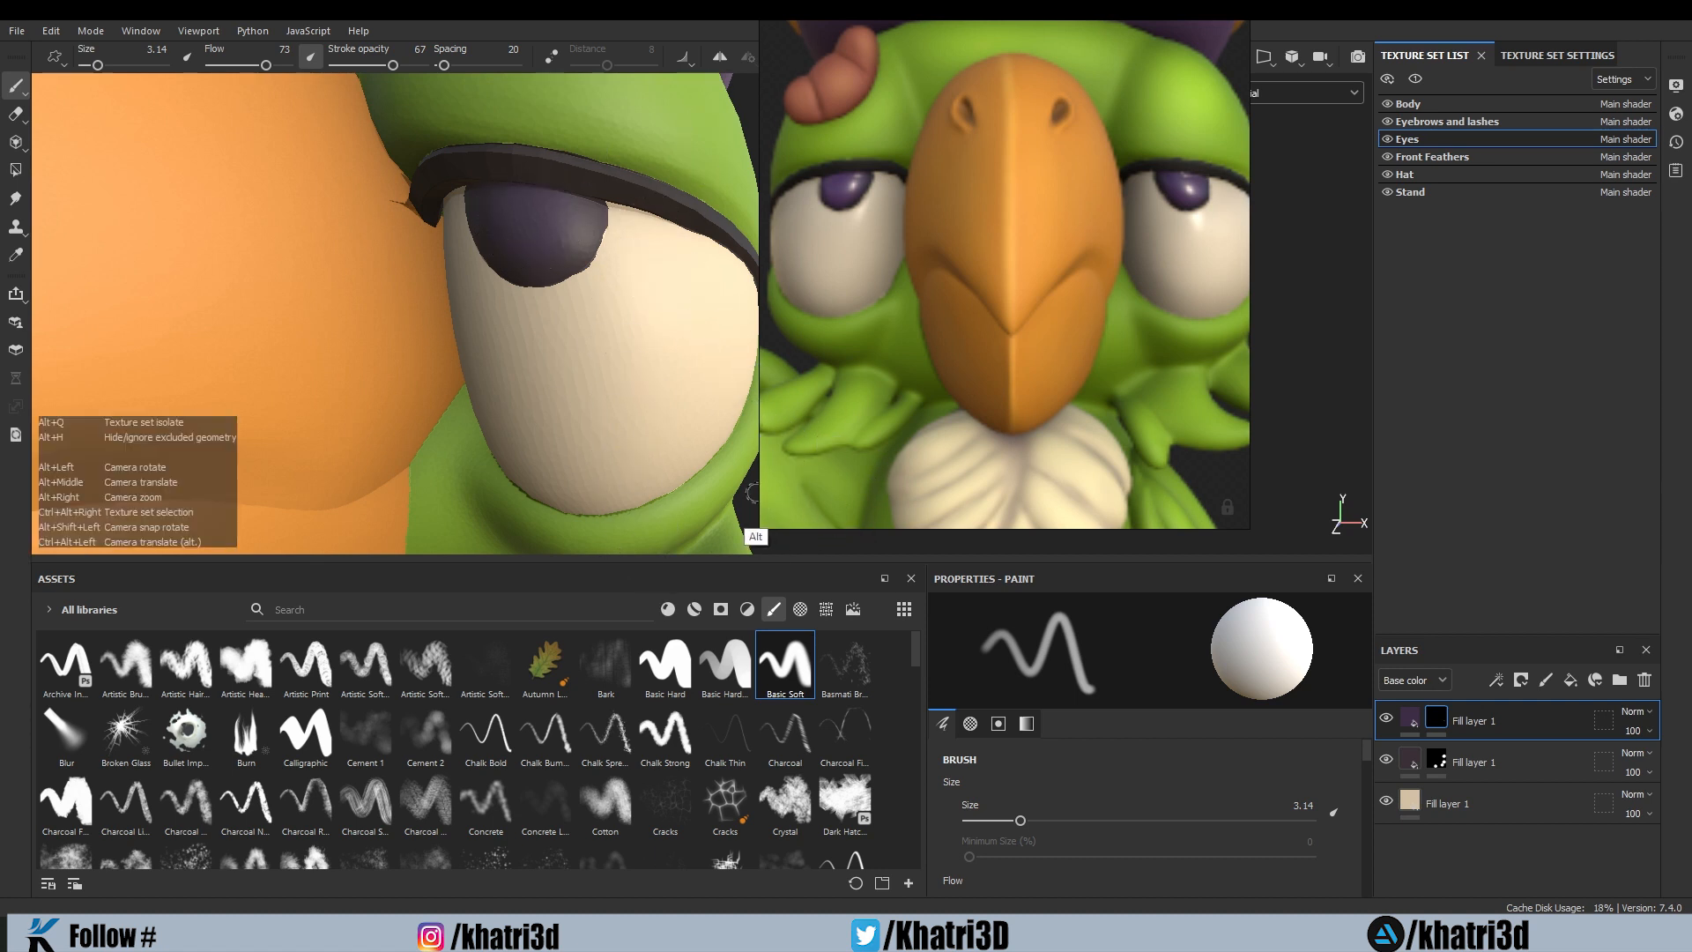
pyautogui.keyDown('alt'); pyautogui.moveTo(751, 492); pyautogui.dragTo(678, 414); pyautogui.keyUp('alt')
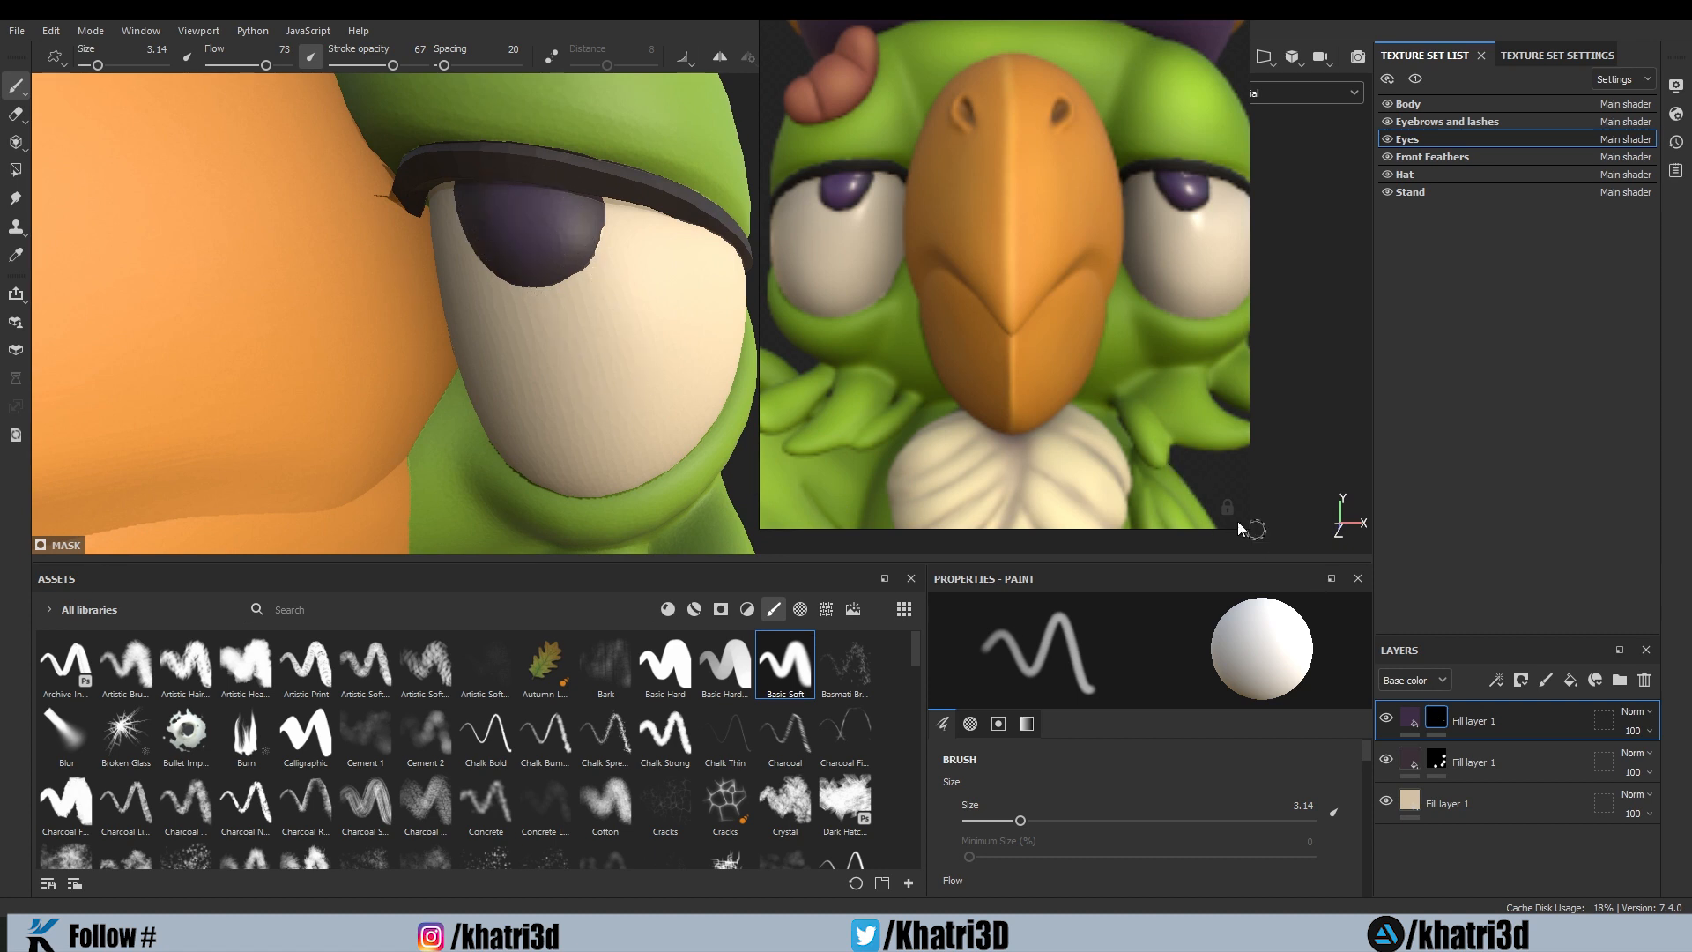
# Step: Trim the purple along the pupil's edge with a black brush of size 1.37, and restore white paint at size 1.26
pyautogui.press('[')
pyautogui.press('[')
pyautogui.press('[')
pyautogui.press('[')
pyautogui.press('[')
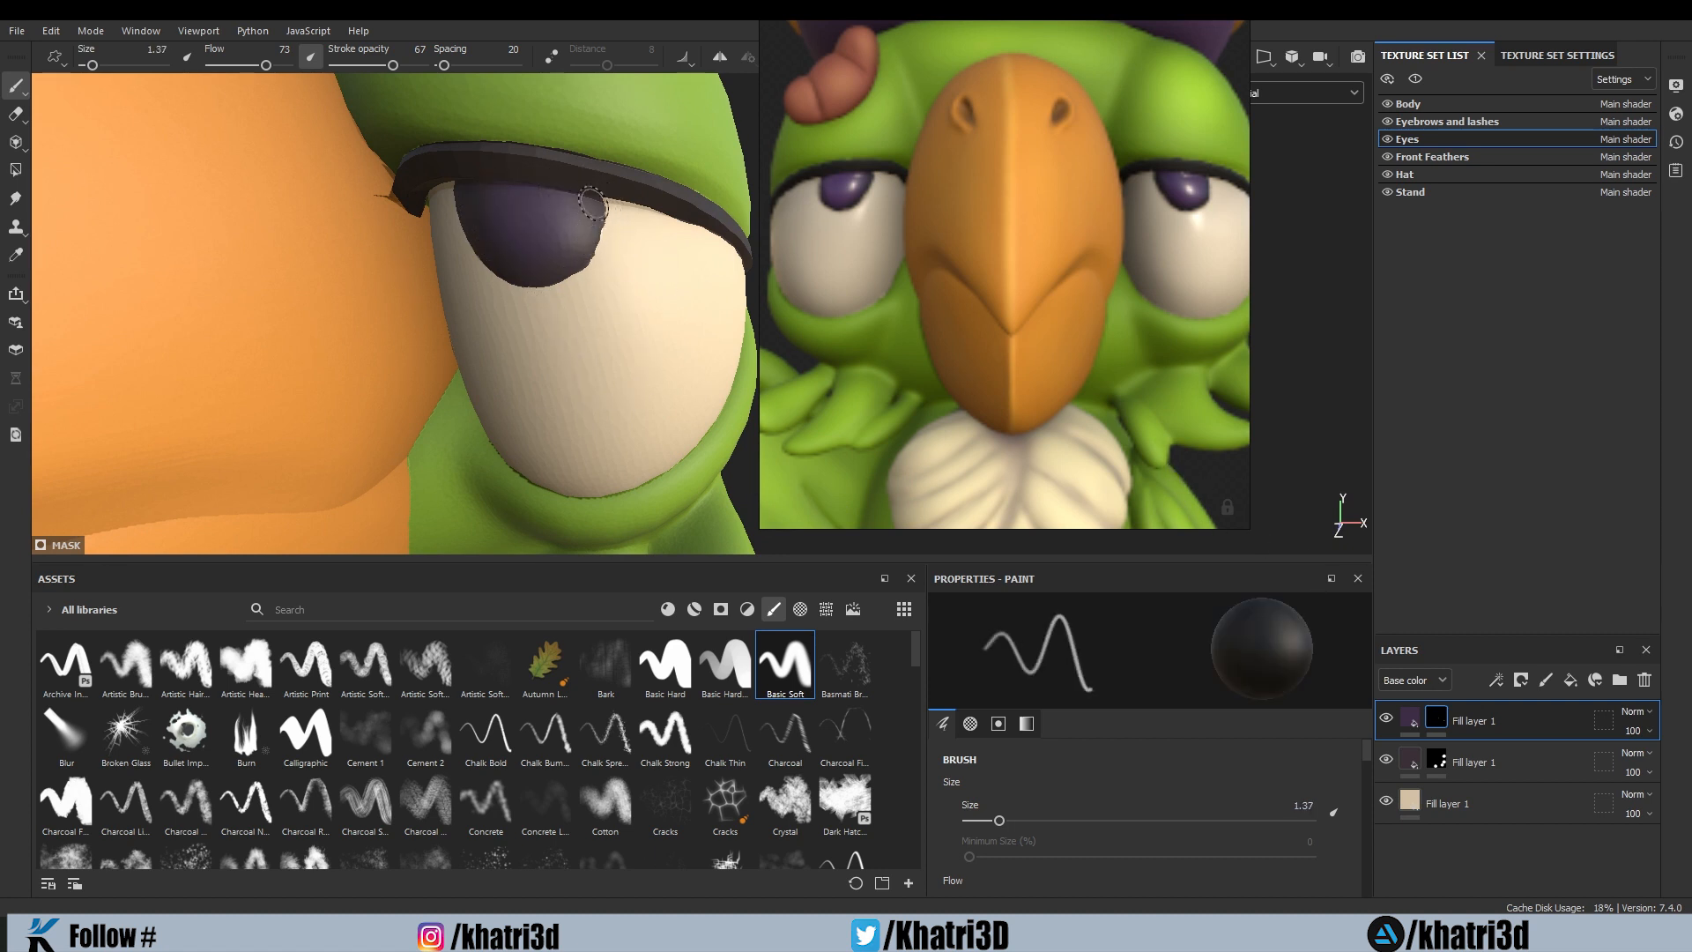
pyautogui.moveTo(595, 220); pyautogui.dragTo(599, 212)
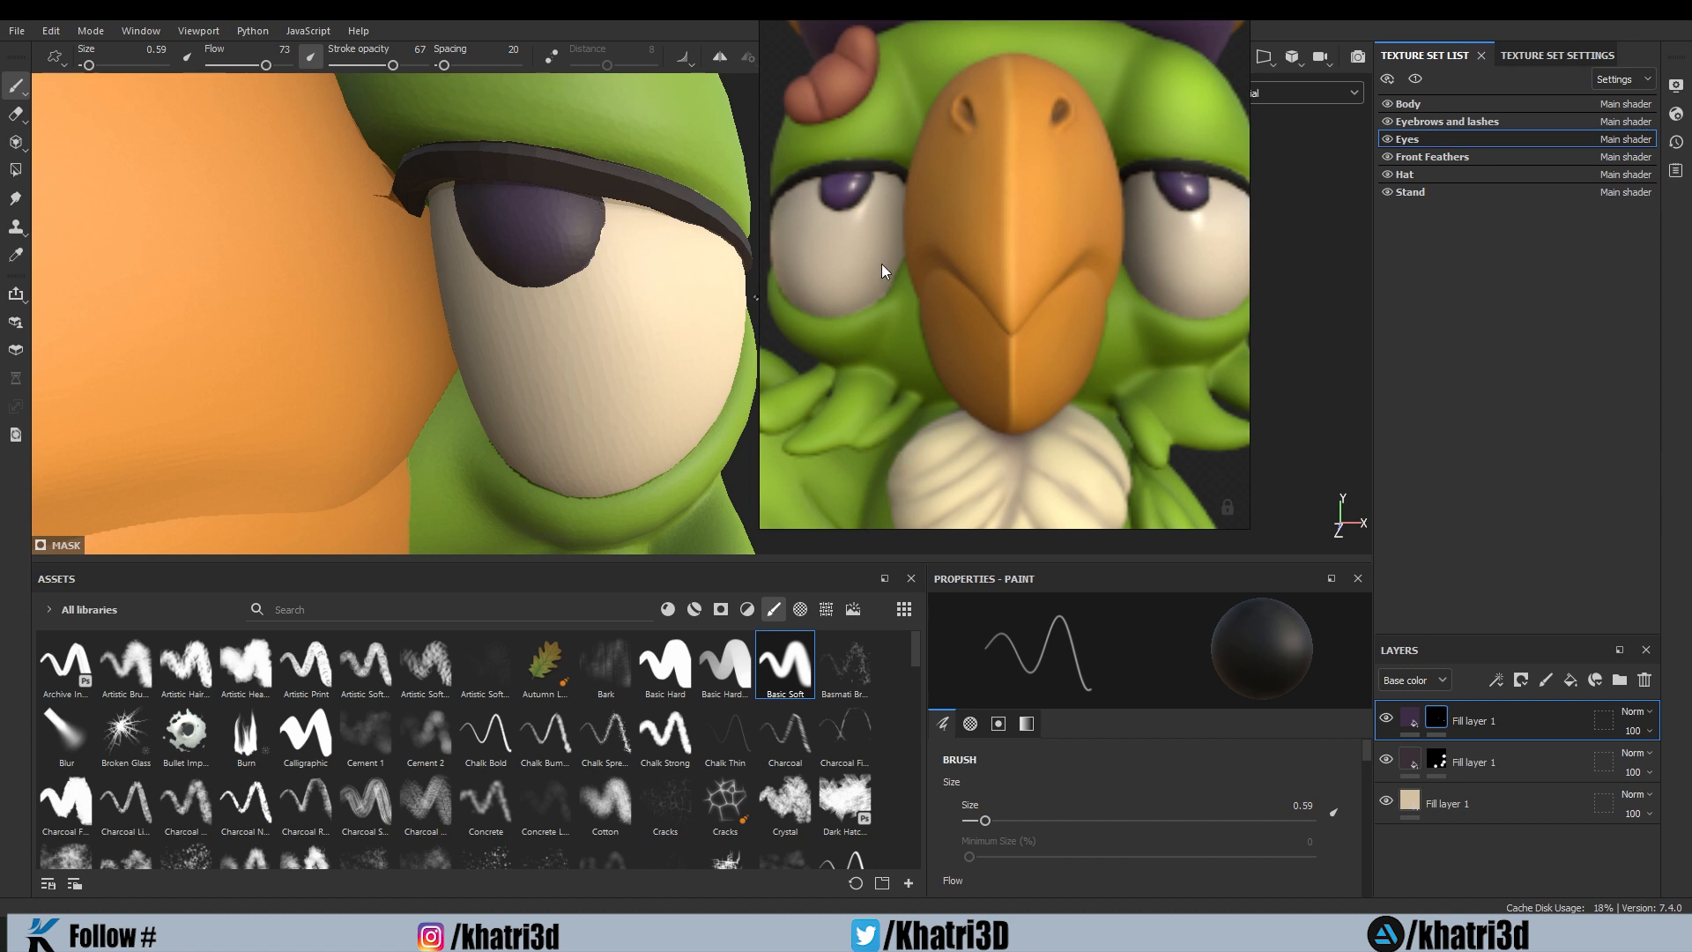
pyautogui.moveTo(570, 248)
pyautogui.keyDown('ctrl'); pyautogui.mouseDown(button='right')
pyautogui.moveTo(548, 249)
pyautogui.moveTo(590, 248)
pyautogui.mouseUp(button='right'); pyautogui.keyUp('ctrl')
pyautogui.press('x')
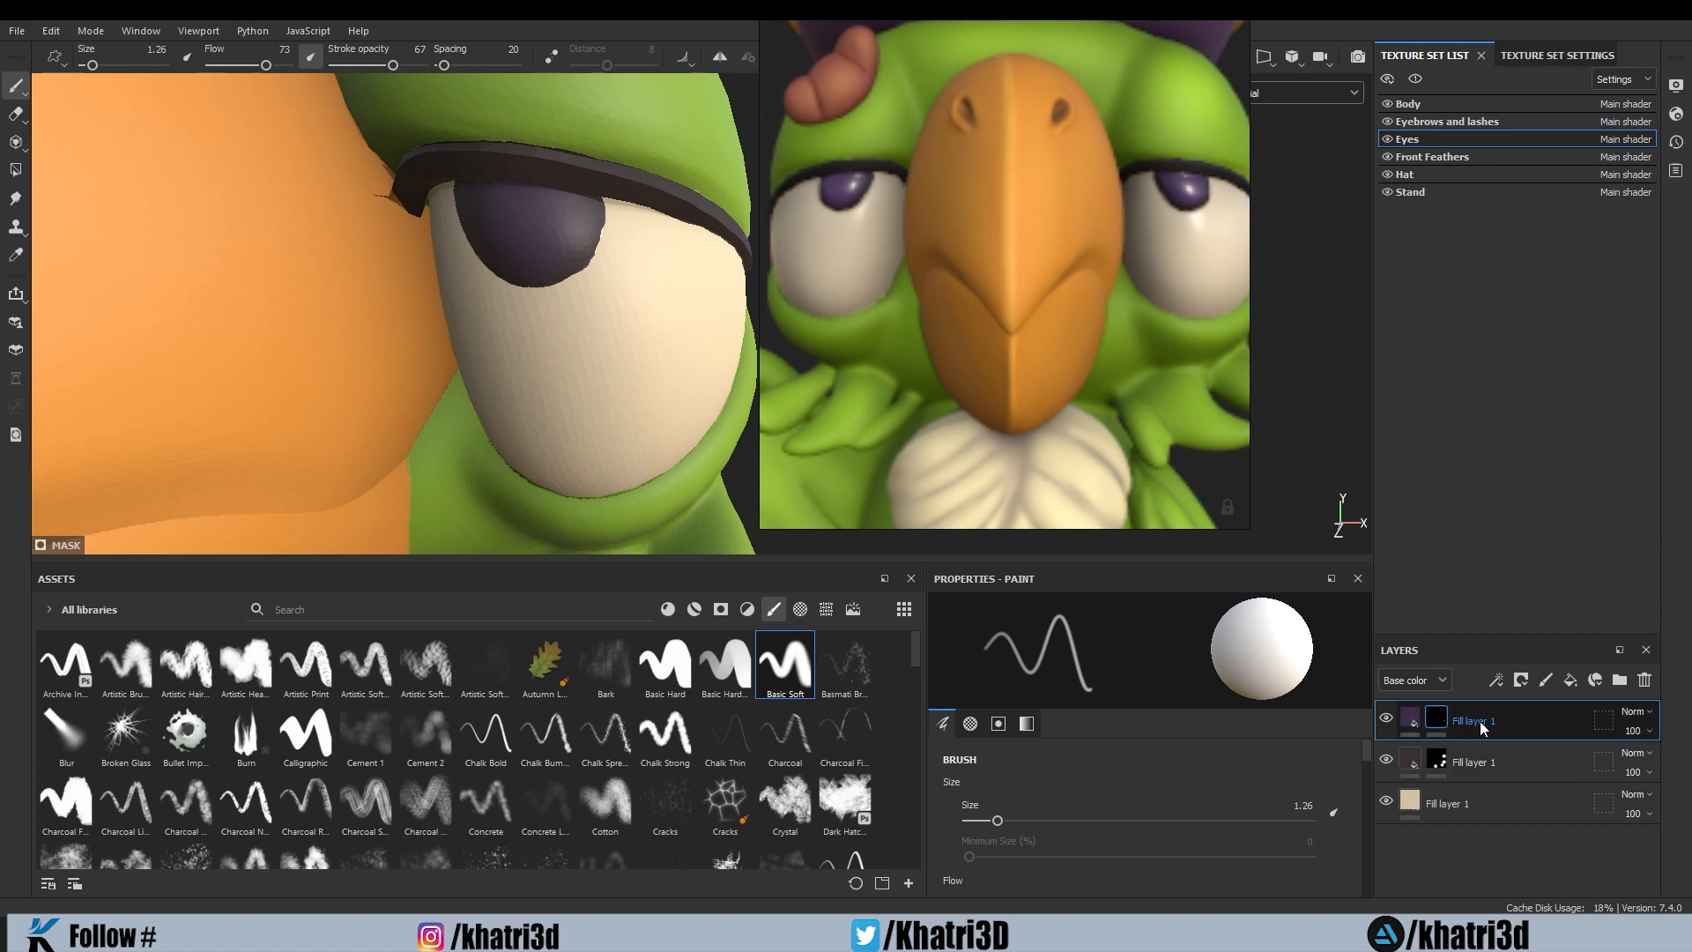
# Step: Duplicate the masked purple pupil layer and remove the mask from the copy
pyautogui.hotkey('ctrl', 'd')
pyautogui.rightClick(1438, 721)
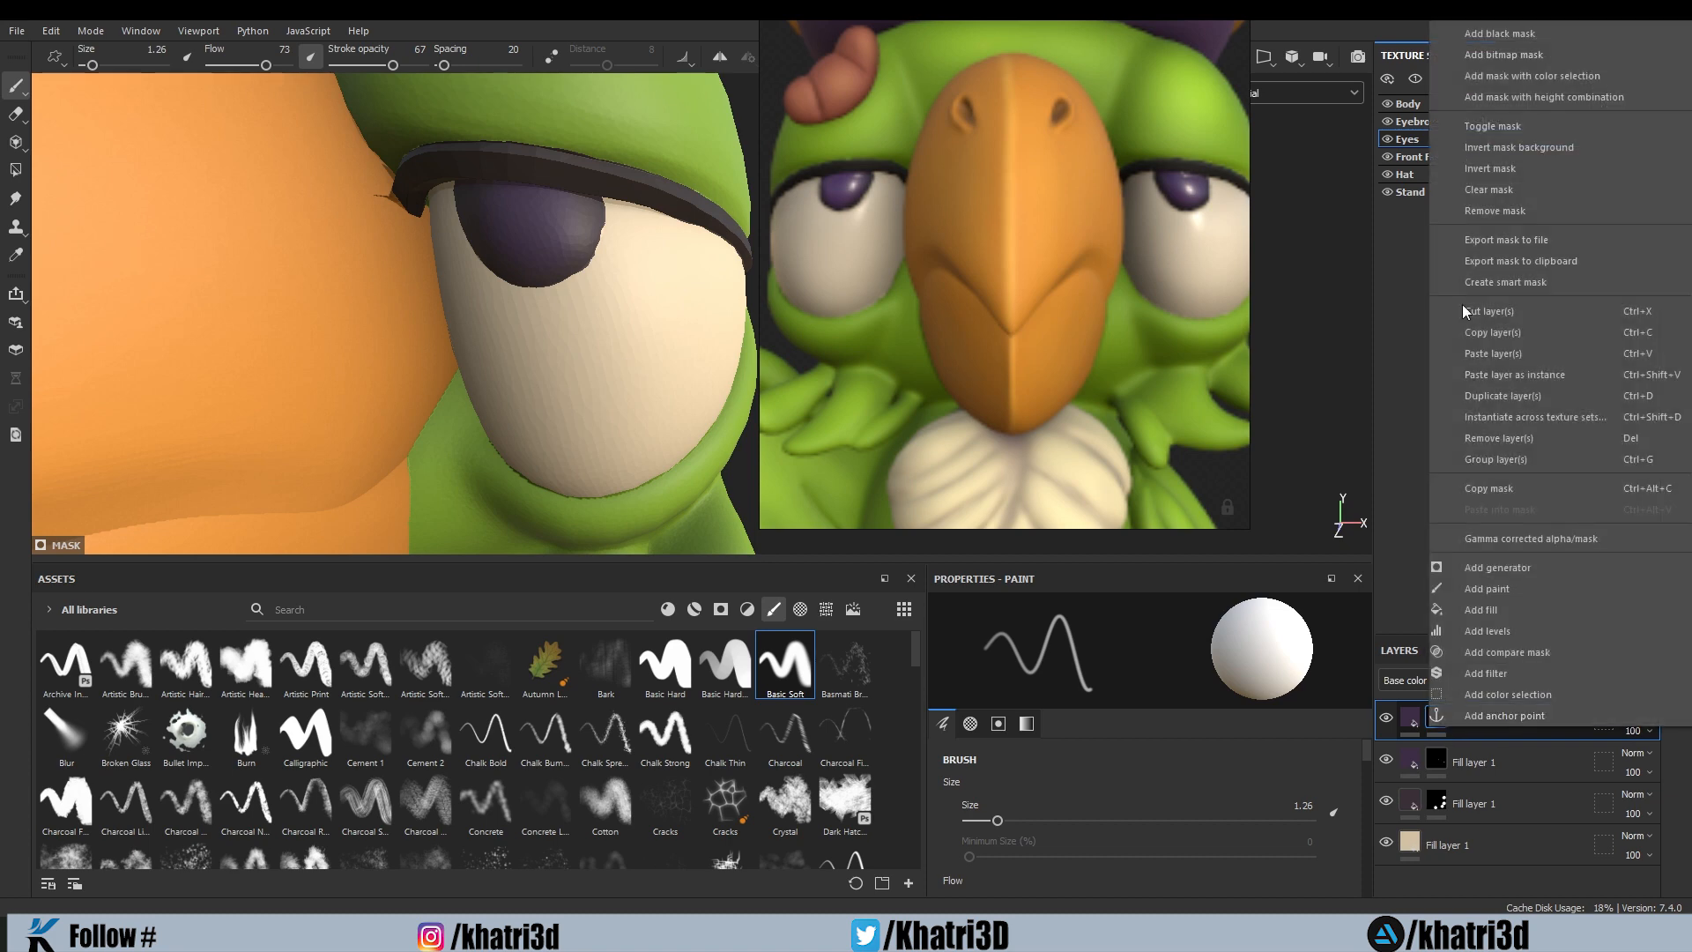
pyautogui.click(1494, 210)
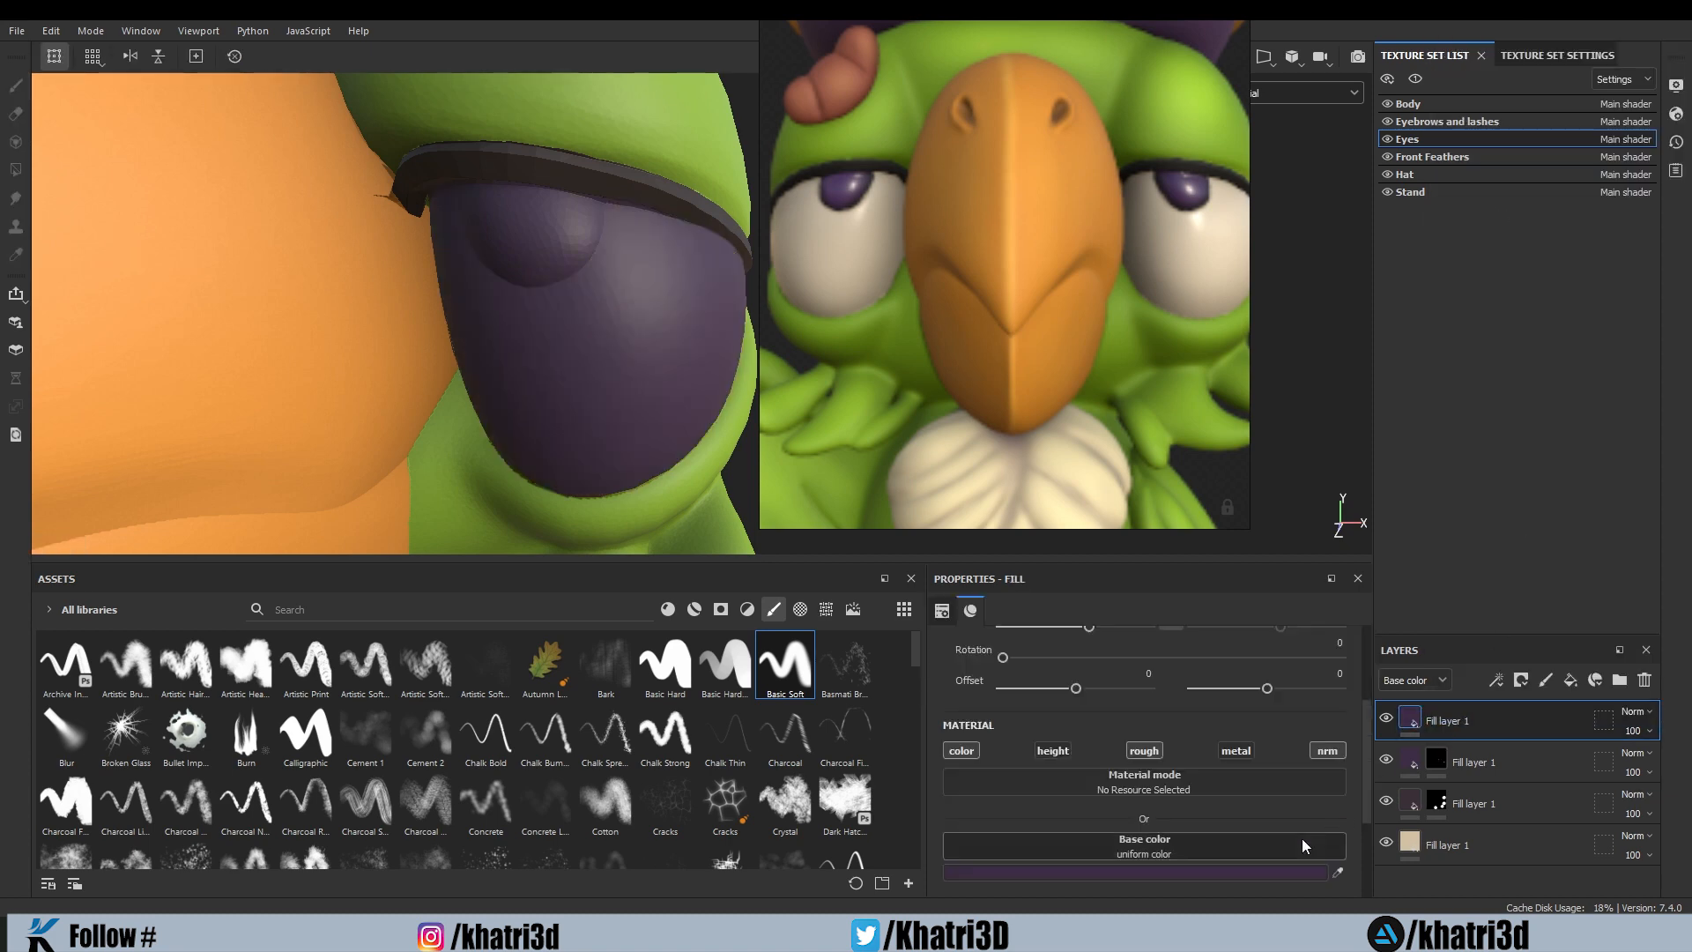
# Step: Lighten the copy's purple base color to a value of 0.430, fine-tune its hue and saturation, and add a black mask
pyautogui.click(1269, 869)
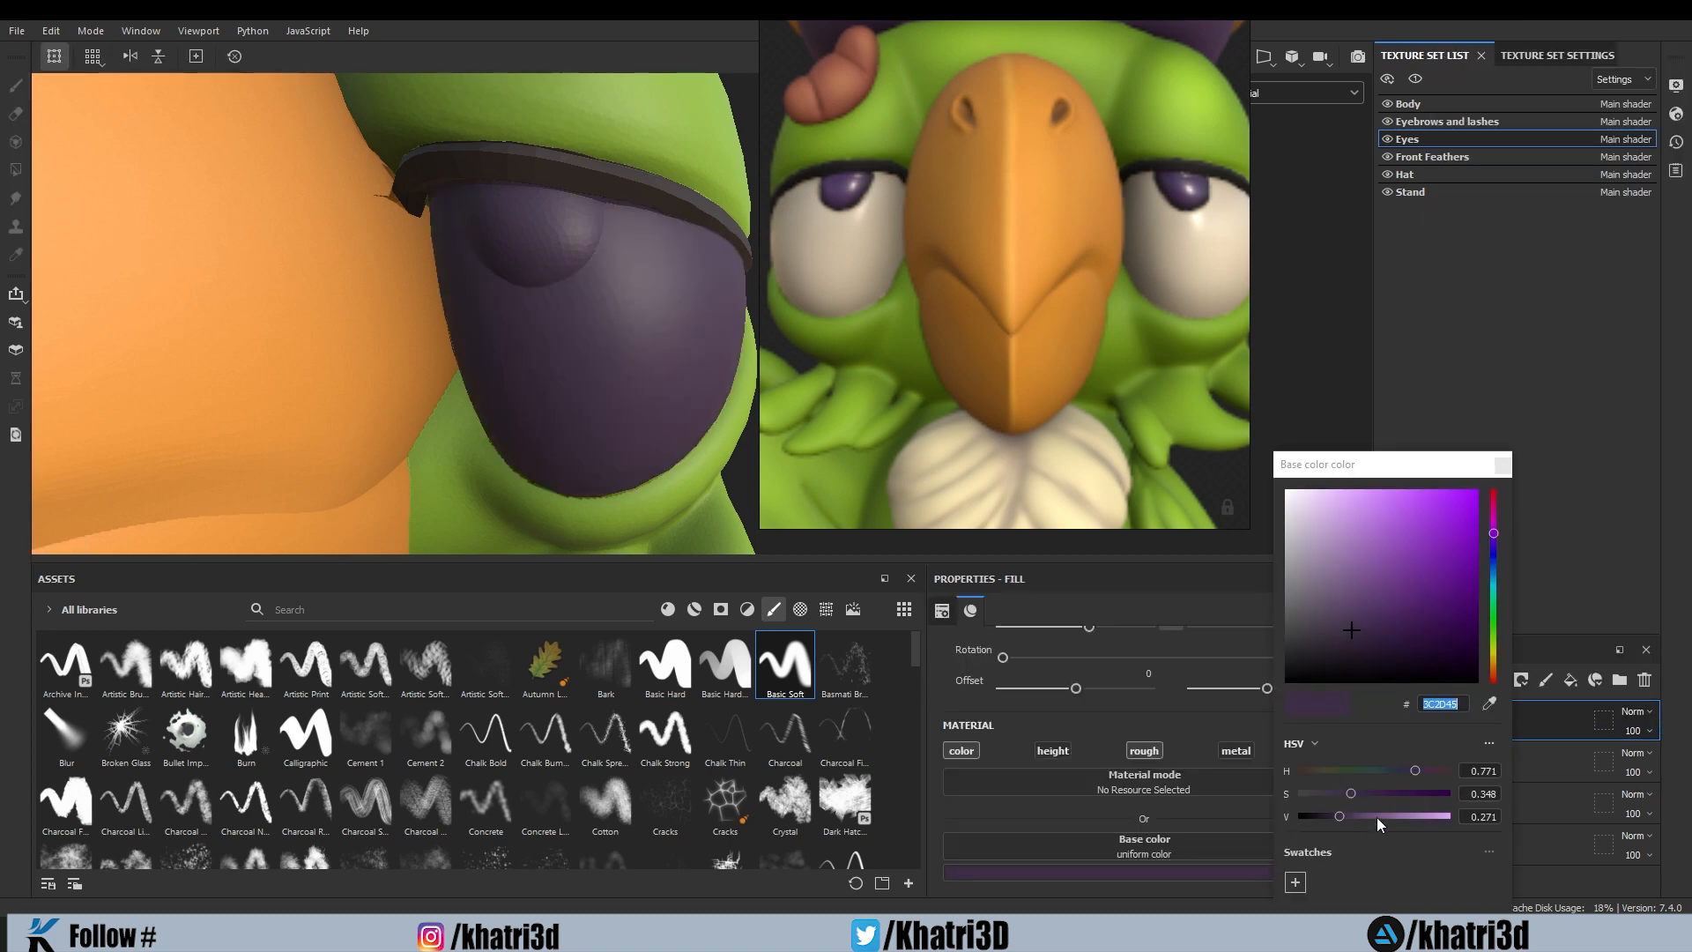
pyautogui.moveTo(1345, 816); pyautogui.dragTo(1362, 814)
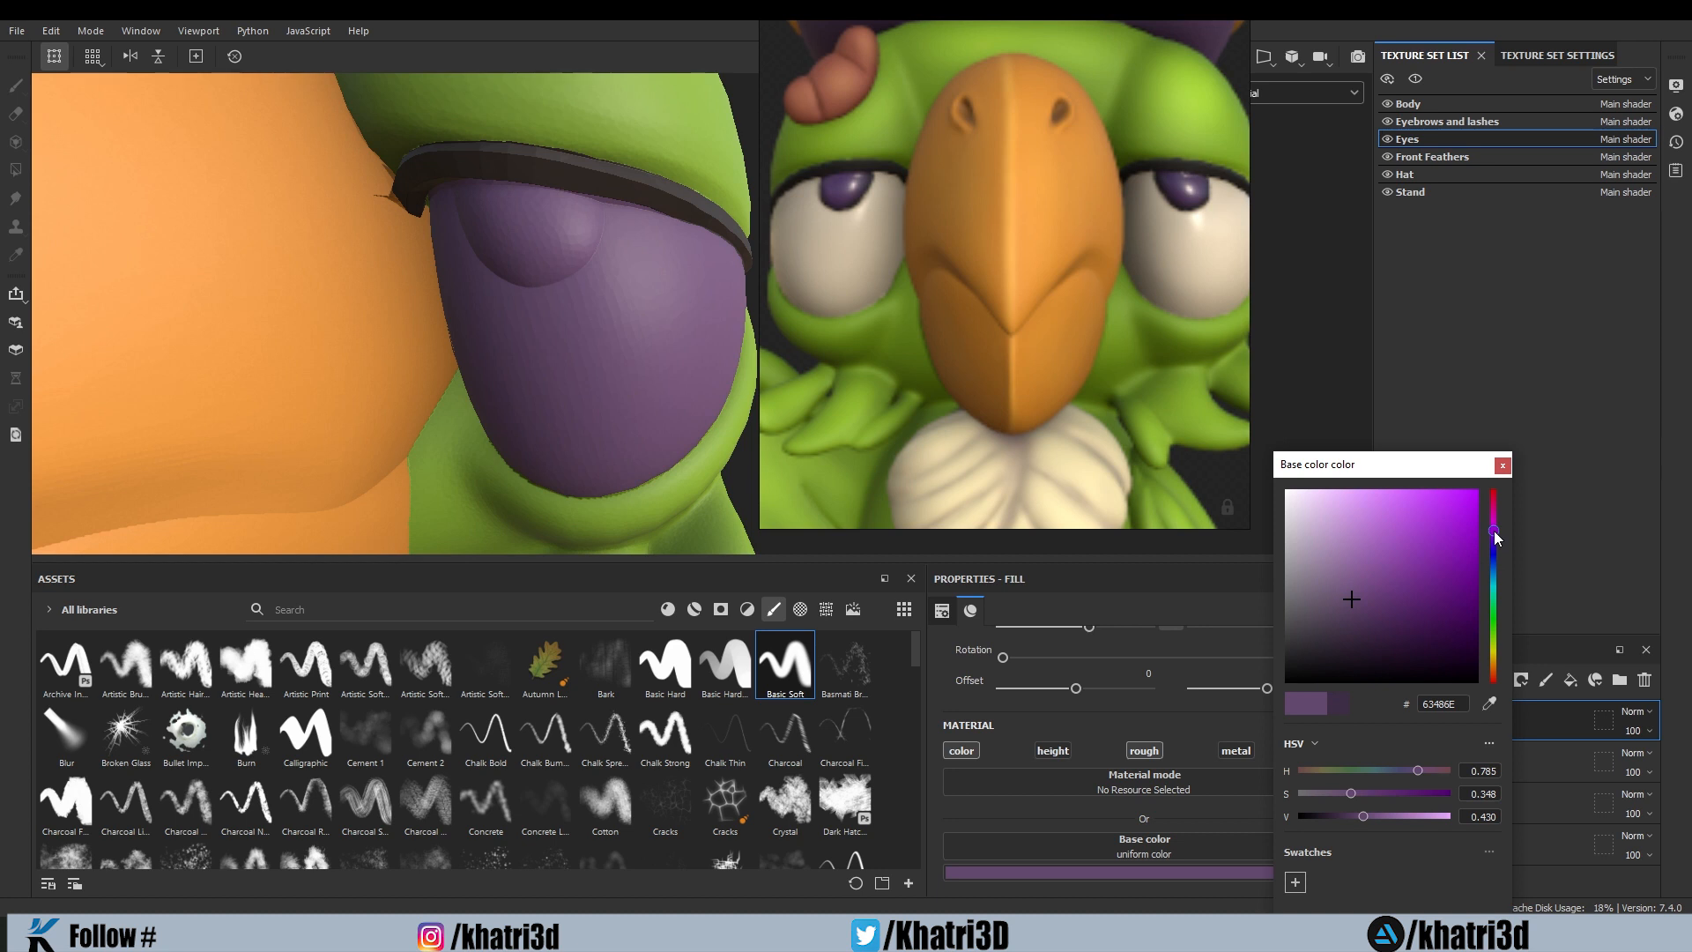
pyautogui.moveTo(1494, 530); pyautogui.dragTo(1494, 533)
pyautogui.moveTo(1350, 793); pyautogui.dragTo(1346, 795)
pyautogui.click(1500, 464)
pyautogui.rightClick(1446, 722)
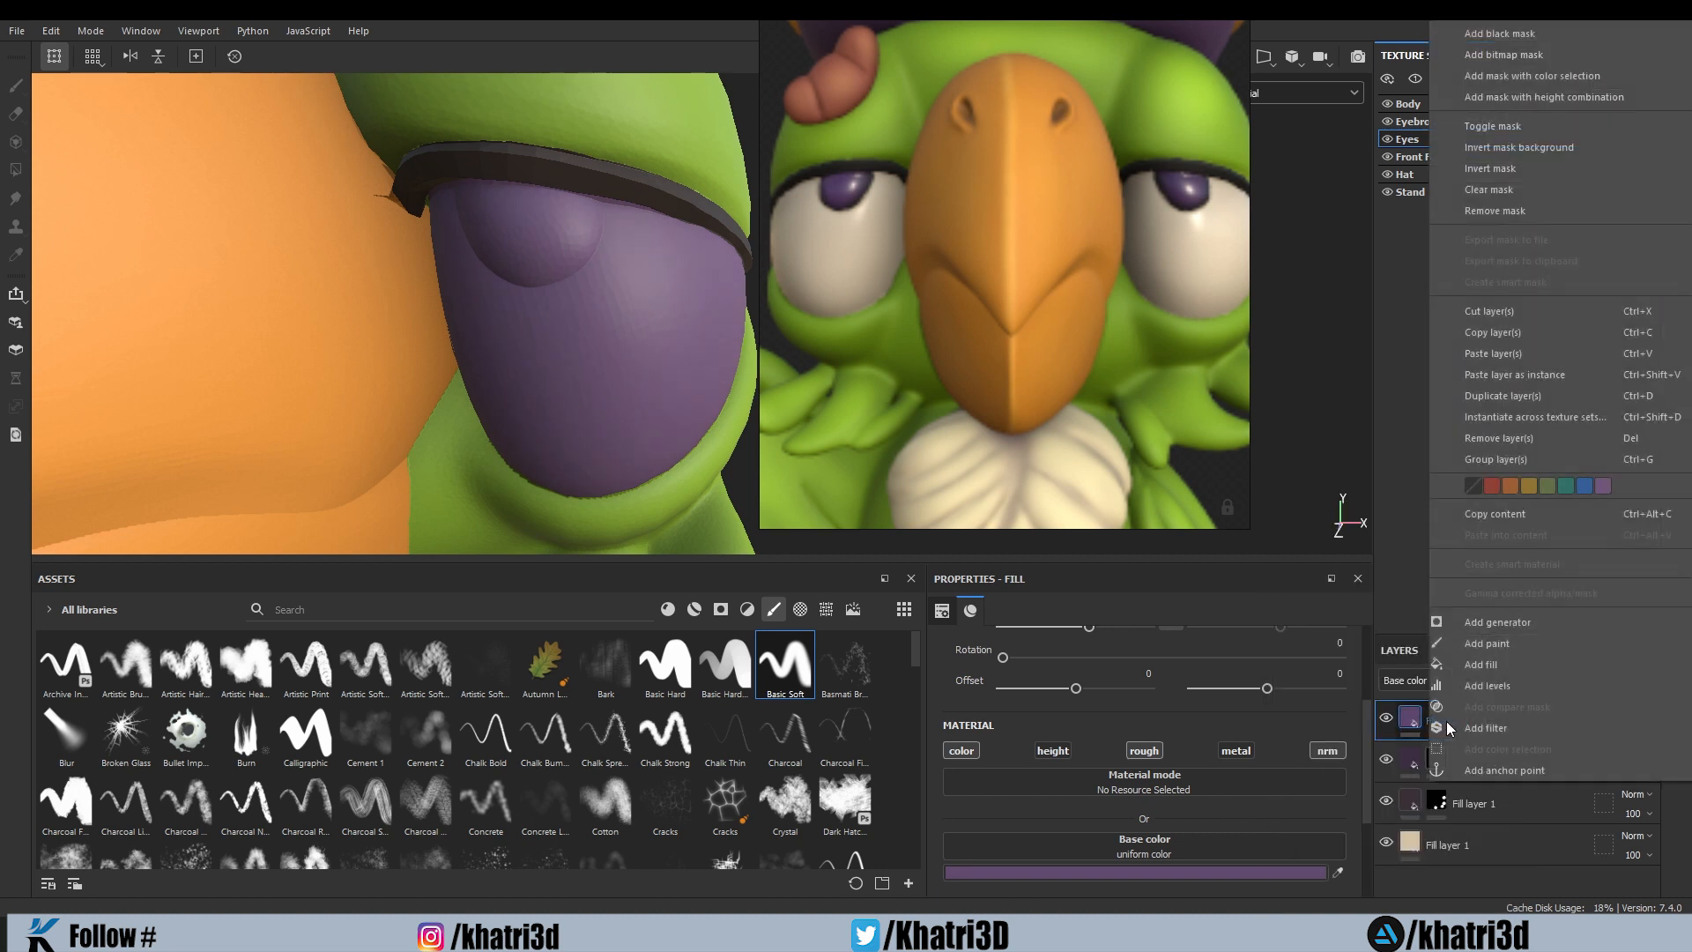
pyautogui.click(1488, 32)
pyautogui.press('1')
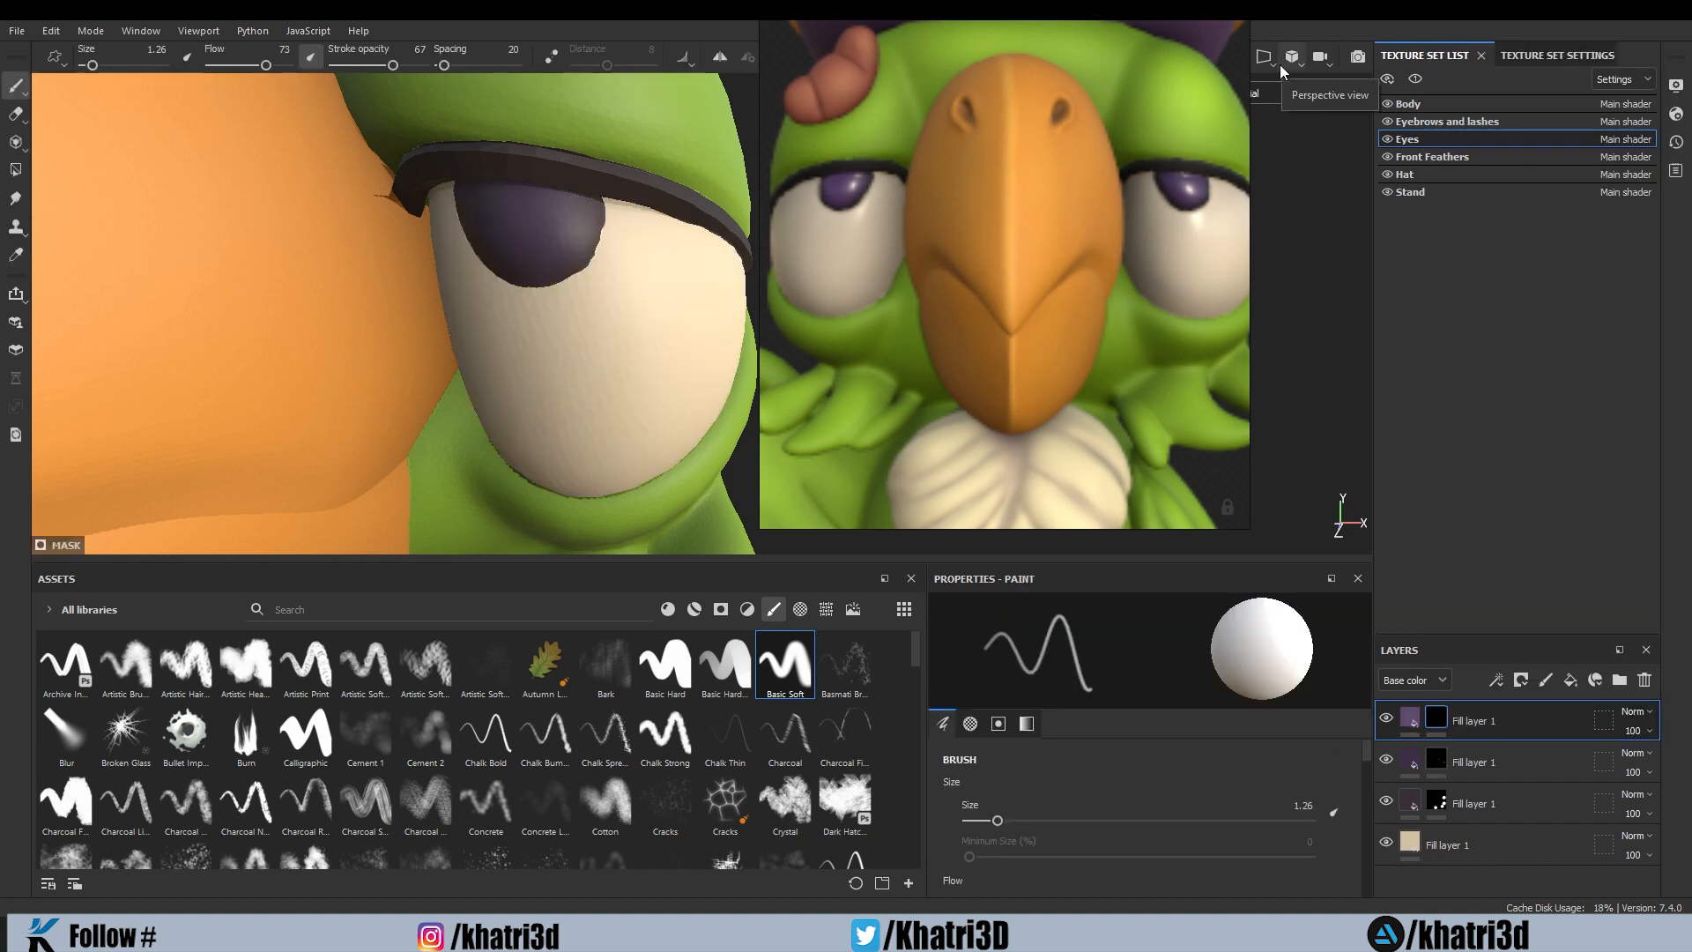
# Step: Set the brush to size 2.97 with flow 52 and stroke opacity 52 for the lighter purple layer
pyautogui.keyDown('ctrl'); pyautogui.moveTo(513, 221); pyautogui.dragTo(535, 215, button='right'); pyautogui.keyUp('ctrl')
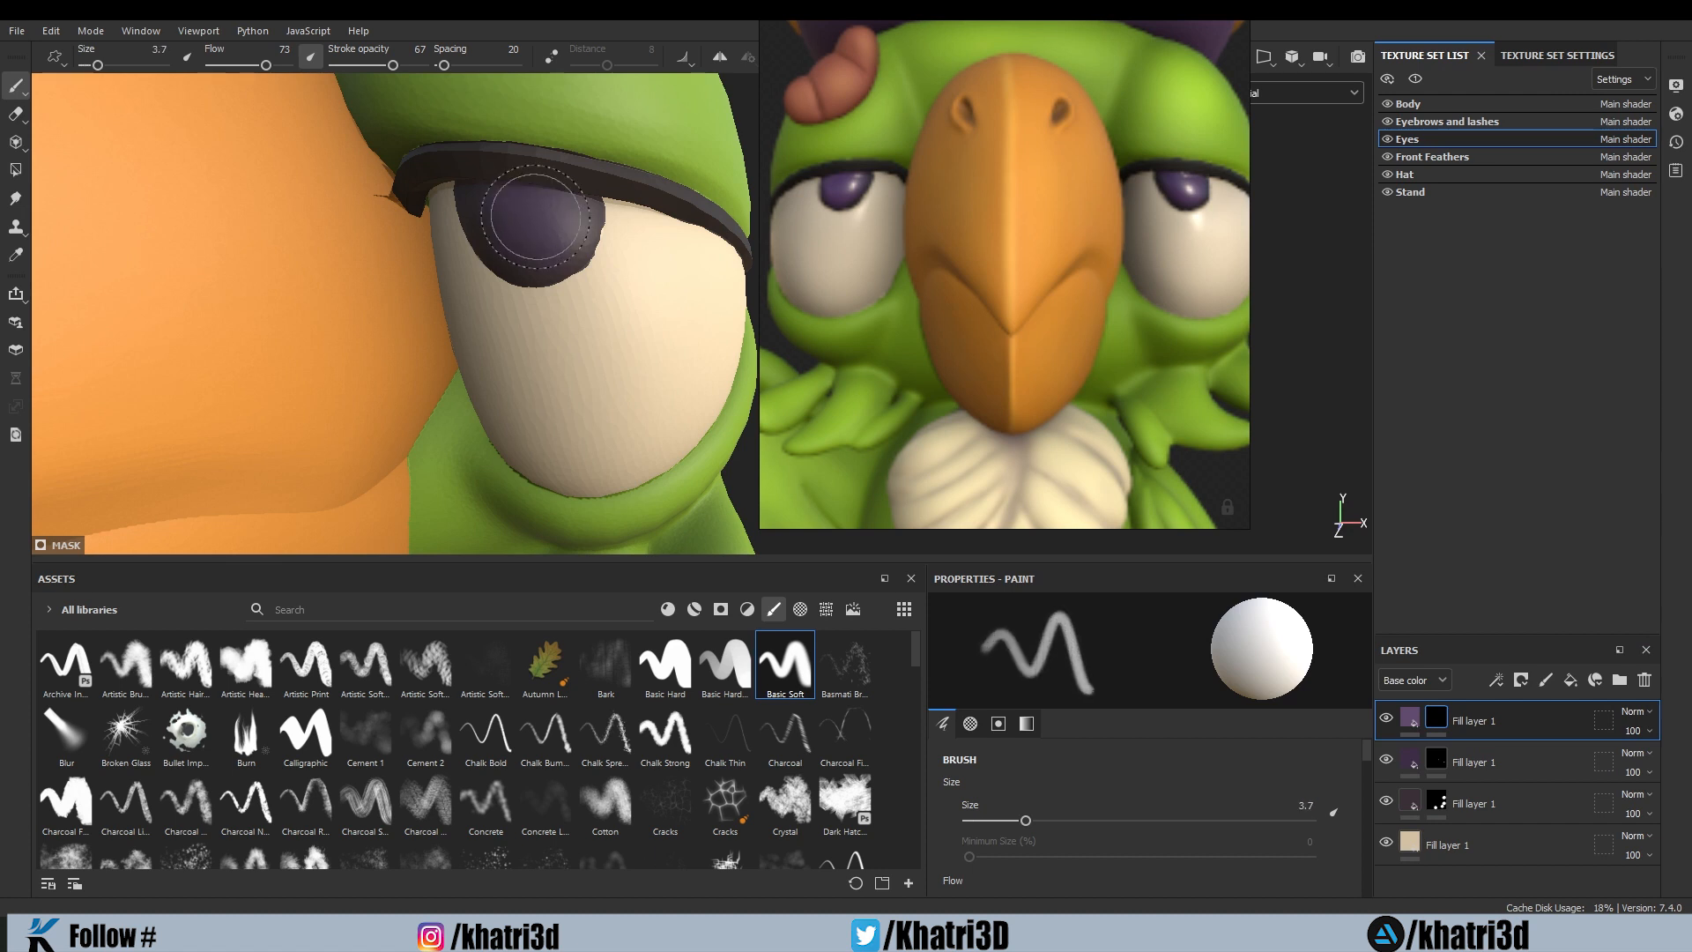
pyautogui.moveTo(262, 66); pyautogui.dragTo(262, 63)
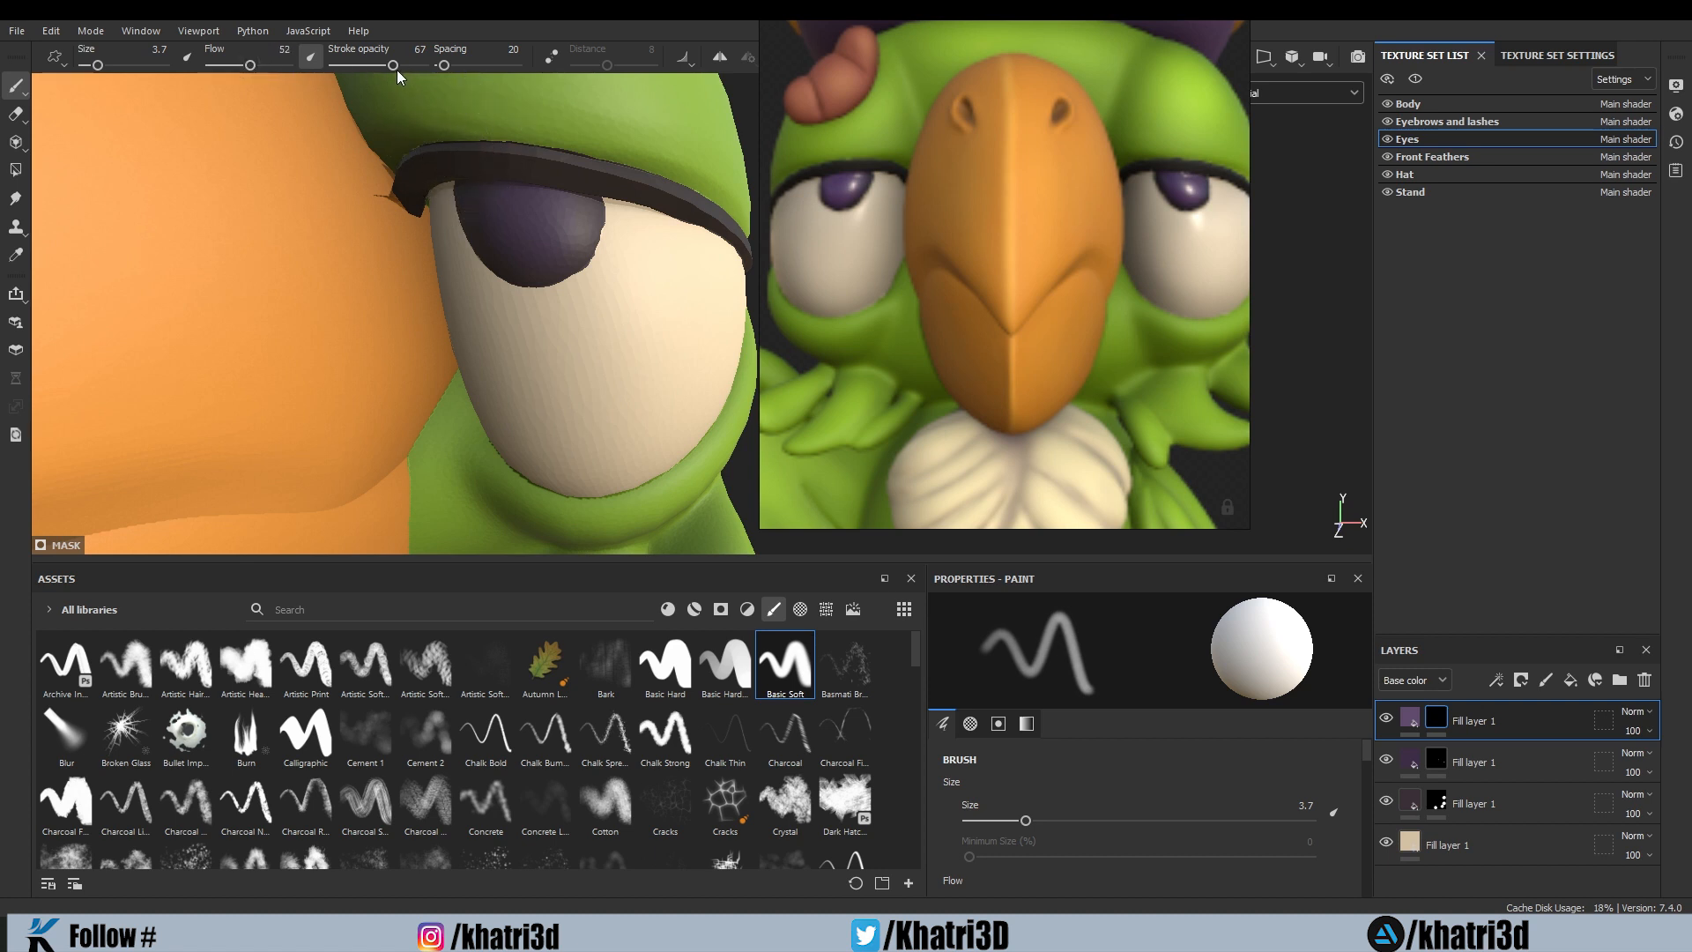
pyautogui.moveTo(393, 65); pyautogui.dragTo(384, 65)
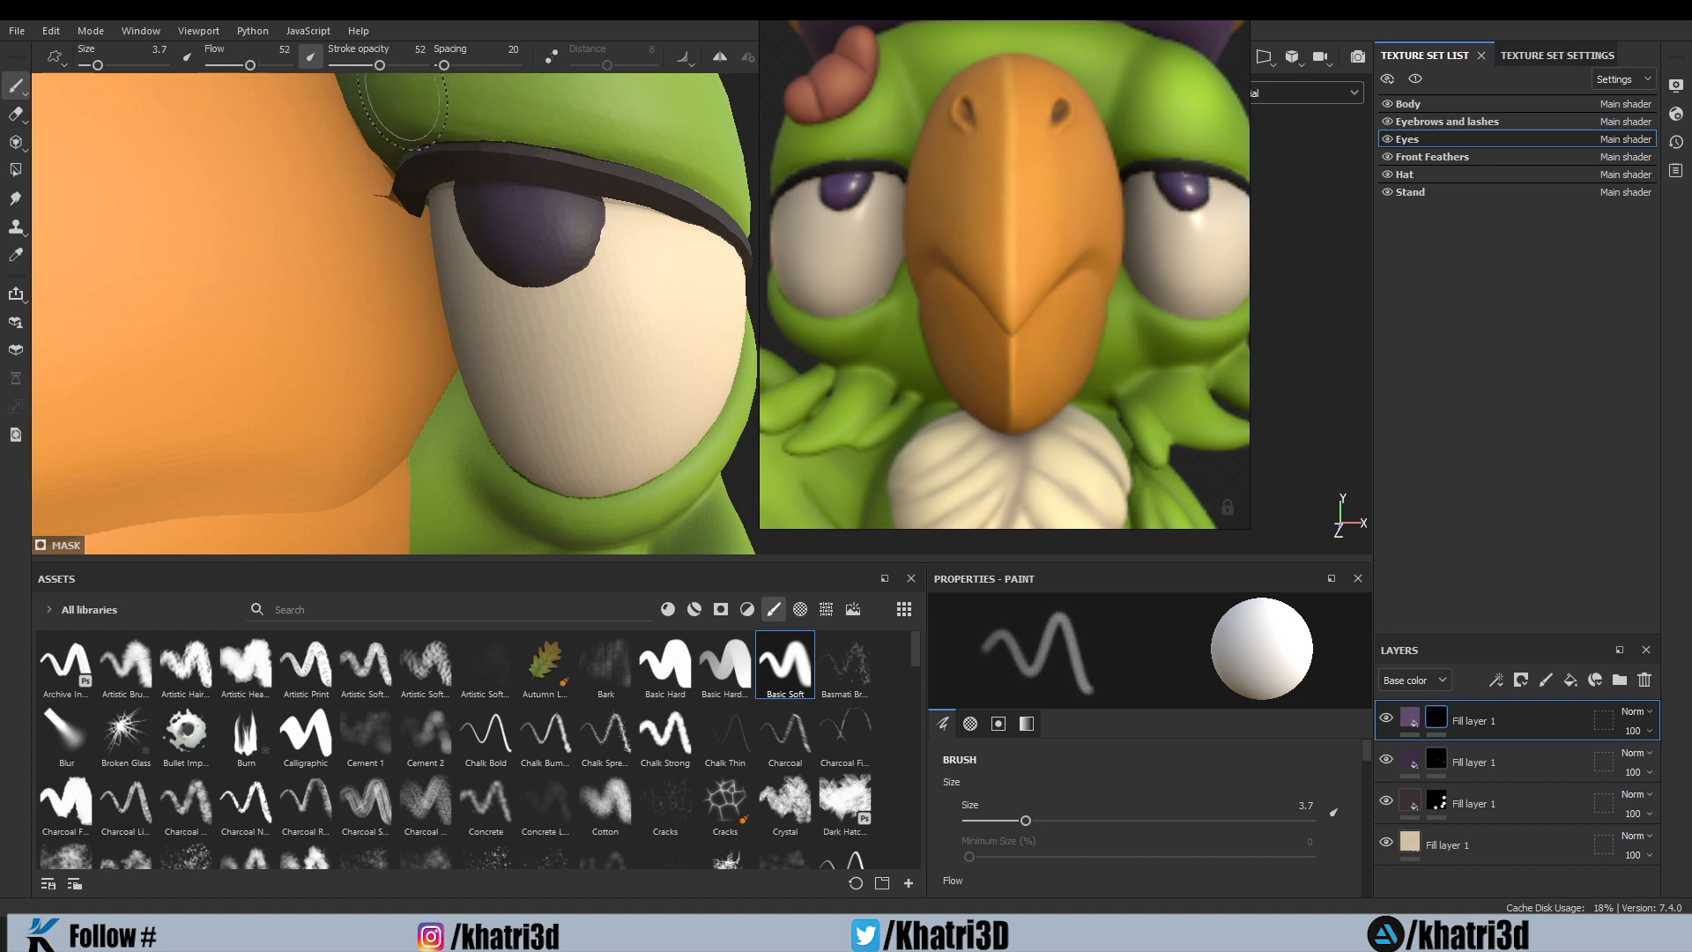
pyautogui.moveTo(521, 199)
pyautogui.keyDown('ctrl'); pyautogui.mouseDown(button='right')
pyautogui.moveTo(545, 217)
pyautogui.moveTo(522, 217)
pyautogui.mouseUp(button='right'); pyautogui.keyUp('ctrl')
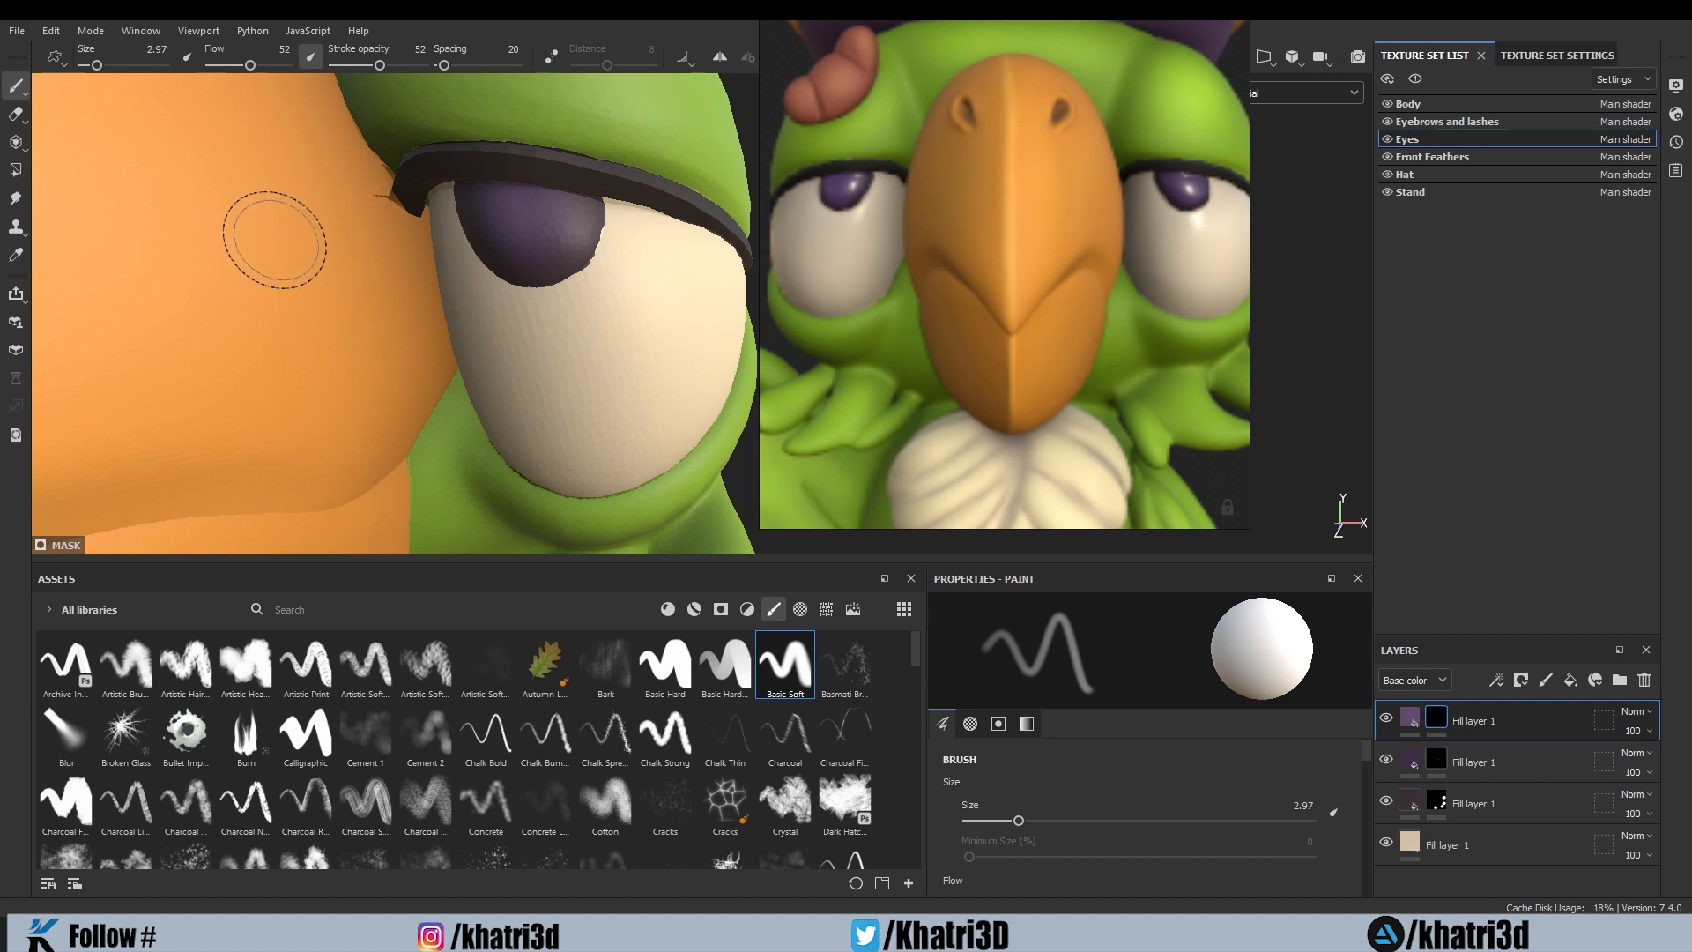
# Step: Examine the purple pupils from the front at several distances and compare them with the reference image
pyautogui.scroll(-6, 271, 233)
pyautogui.keyDown('alt'); pyautogui.moveTo(517, 364); pyautogui.dragTo(790, 390); pyautogui.keyUp('alt')
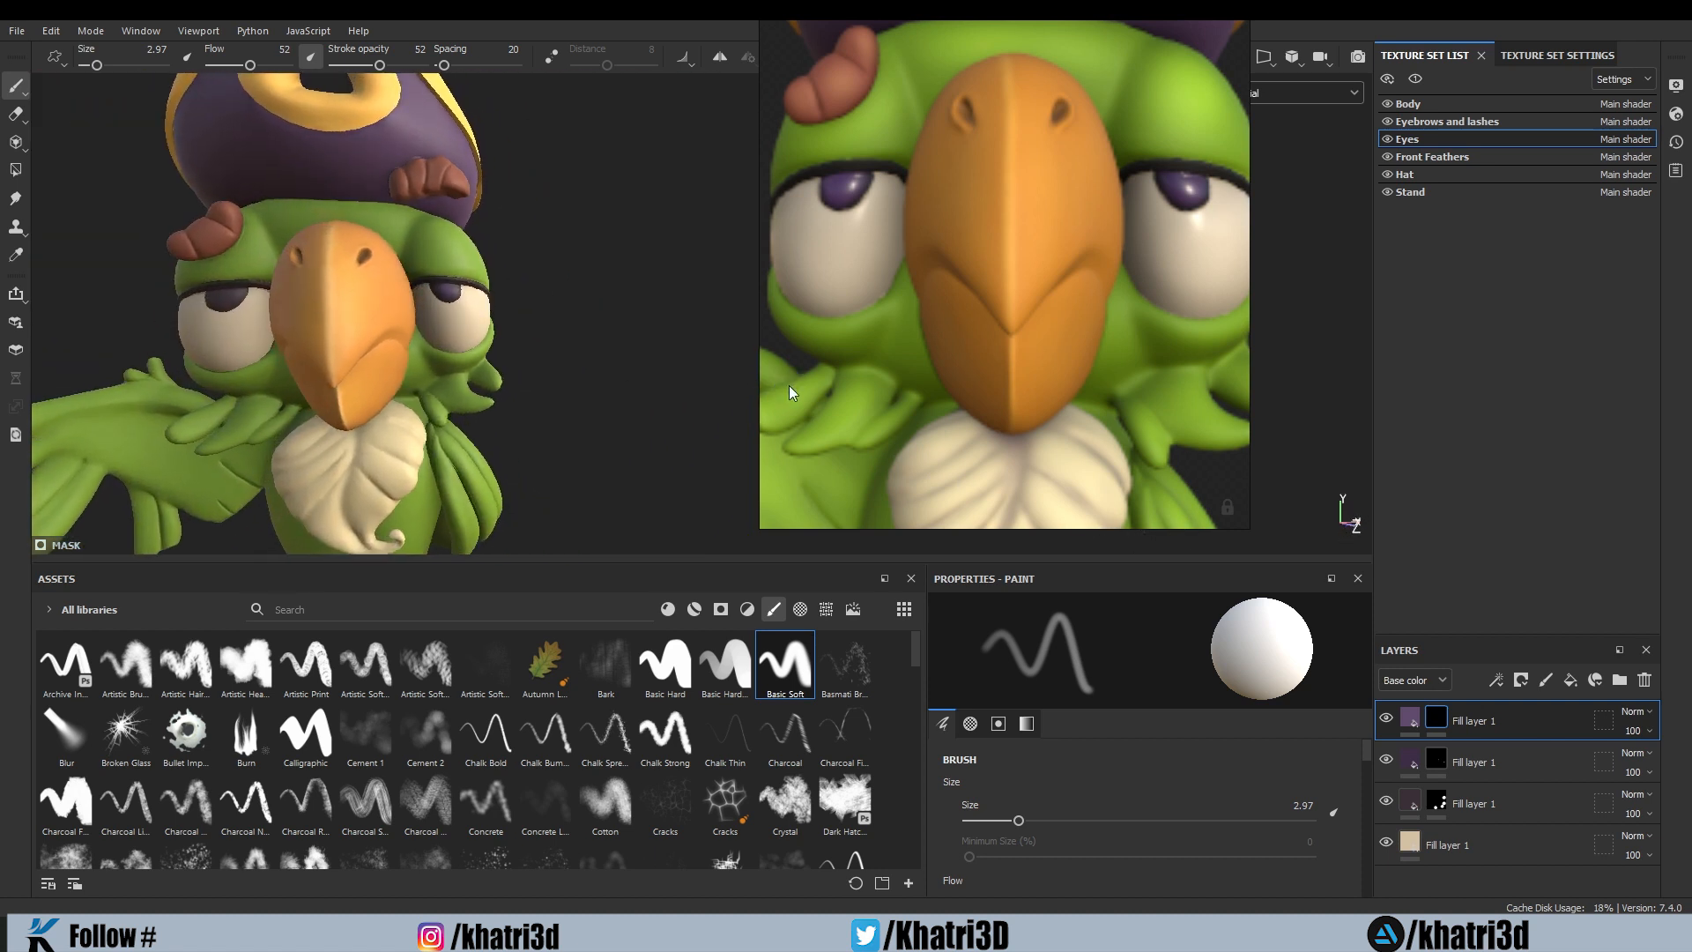
pyautogui.scroll(-5, 585, 385)
pyautogui.scroll(5, 422, 317)
pyautogui.scroll(2, 422, 317)
pyautogui.keyDown('alt'); pyautogui.moveTo(513, 322); pyautogui.dragTo(758, 398); pyautogui.keyUp('alt')
pyautogui.scroll(2, 102, 290)
pyautogui.scroll(3, 103, 290)
pyautogui.scroll(-5, 283, 313)
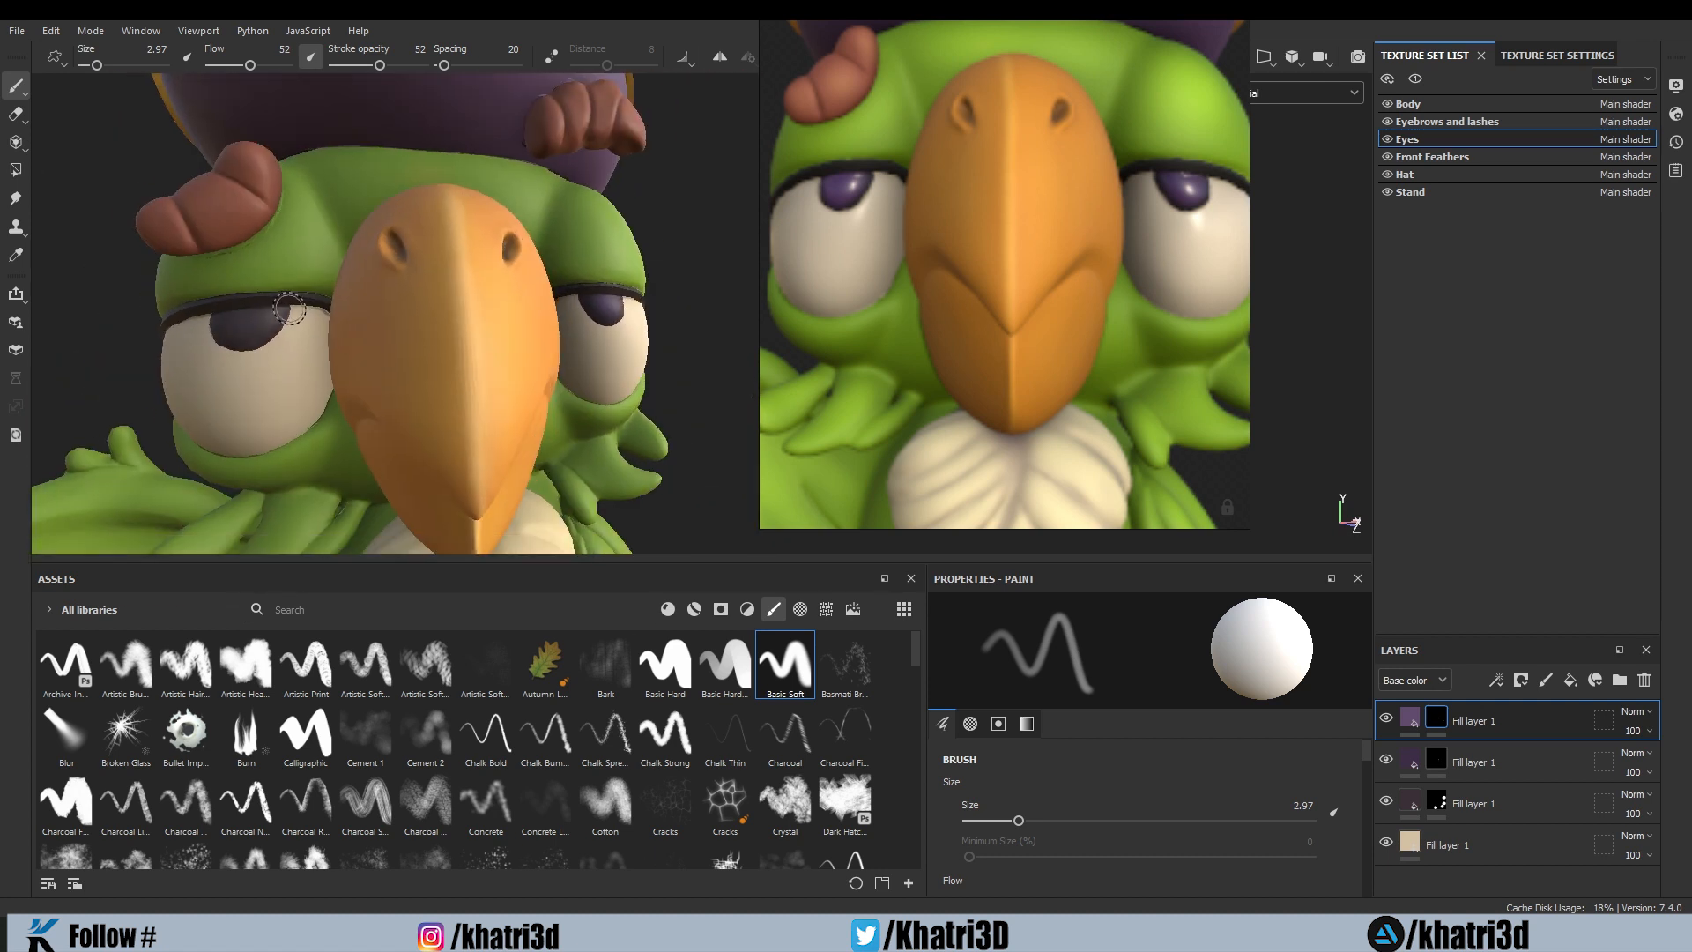
pyautogui.keyDown('alt'); pyautogui.moveTo(136, 306); pyautogui.dragTo(105, 301); pyautogui.keyUp('alt')
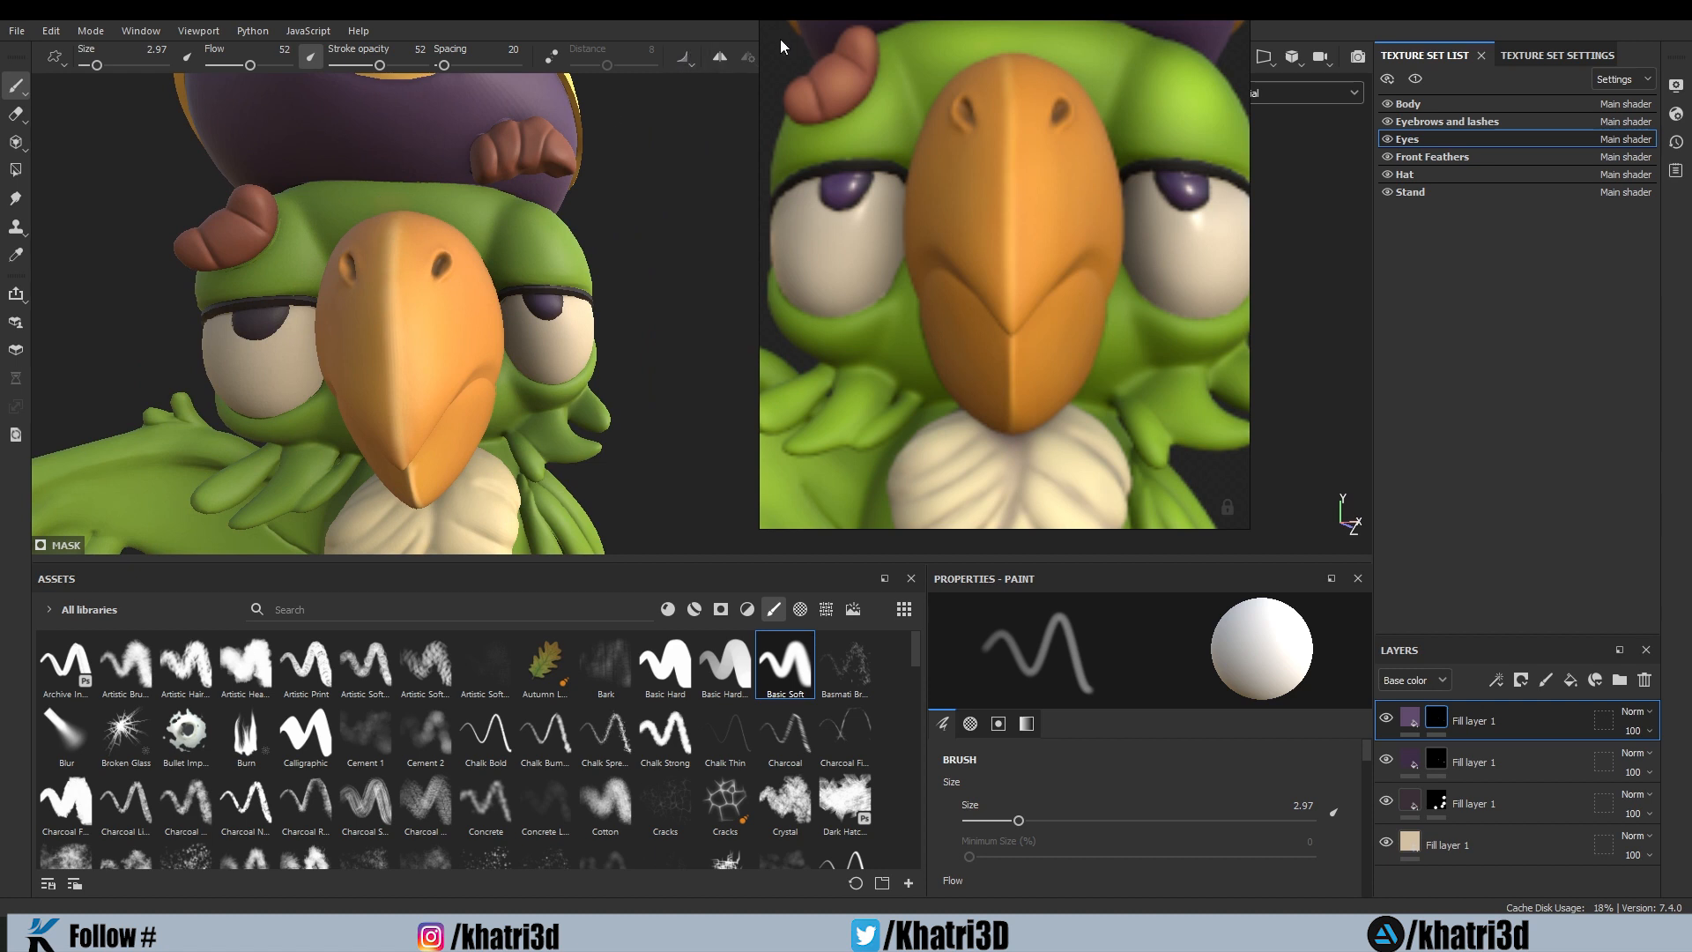
# Step: Try mirror symmetry for painting the eyes and check where the symmetry plane crosses the parrot
pyautogui.click(723, 57)
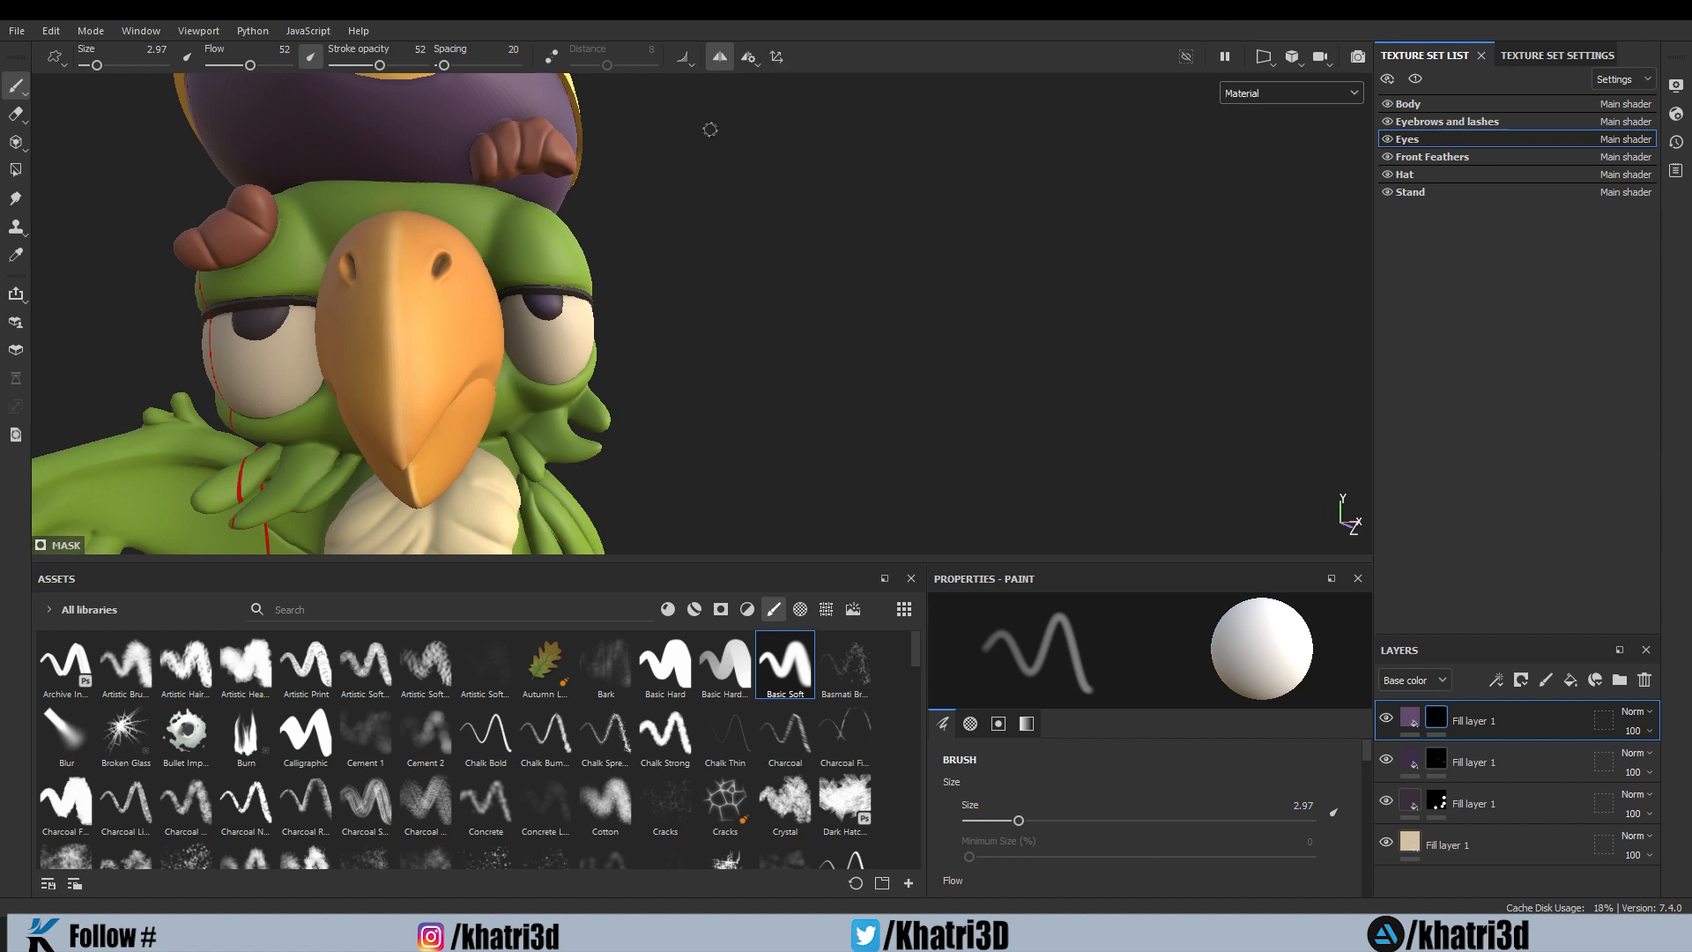
pyautogui.keyDown('alt'); pyautogui.moveTo(690, 79); pyautogui.dragTo(548, 344, button='right'); pyautogui.keyUp('alt')
pyautogui.keyDown('alt'); pyautogui.moveTo(548, 344); pyautogui.dragTo(653, 326, button='middle'); pyautogui.keyUp('alt')
pyautogui.keyDown('alt'); pyautogui.moveTo(654, 326); pyautogui.dragTo(613, 368); pyautogui.keyUp('alt')
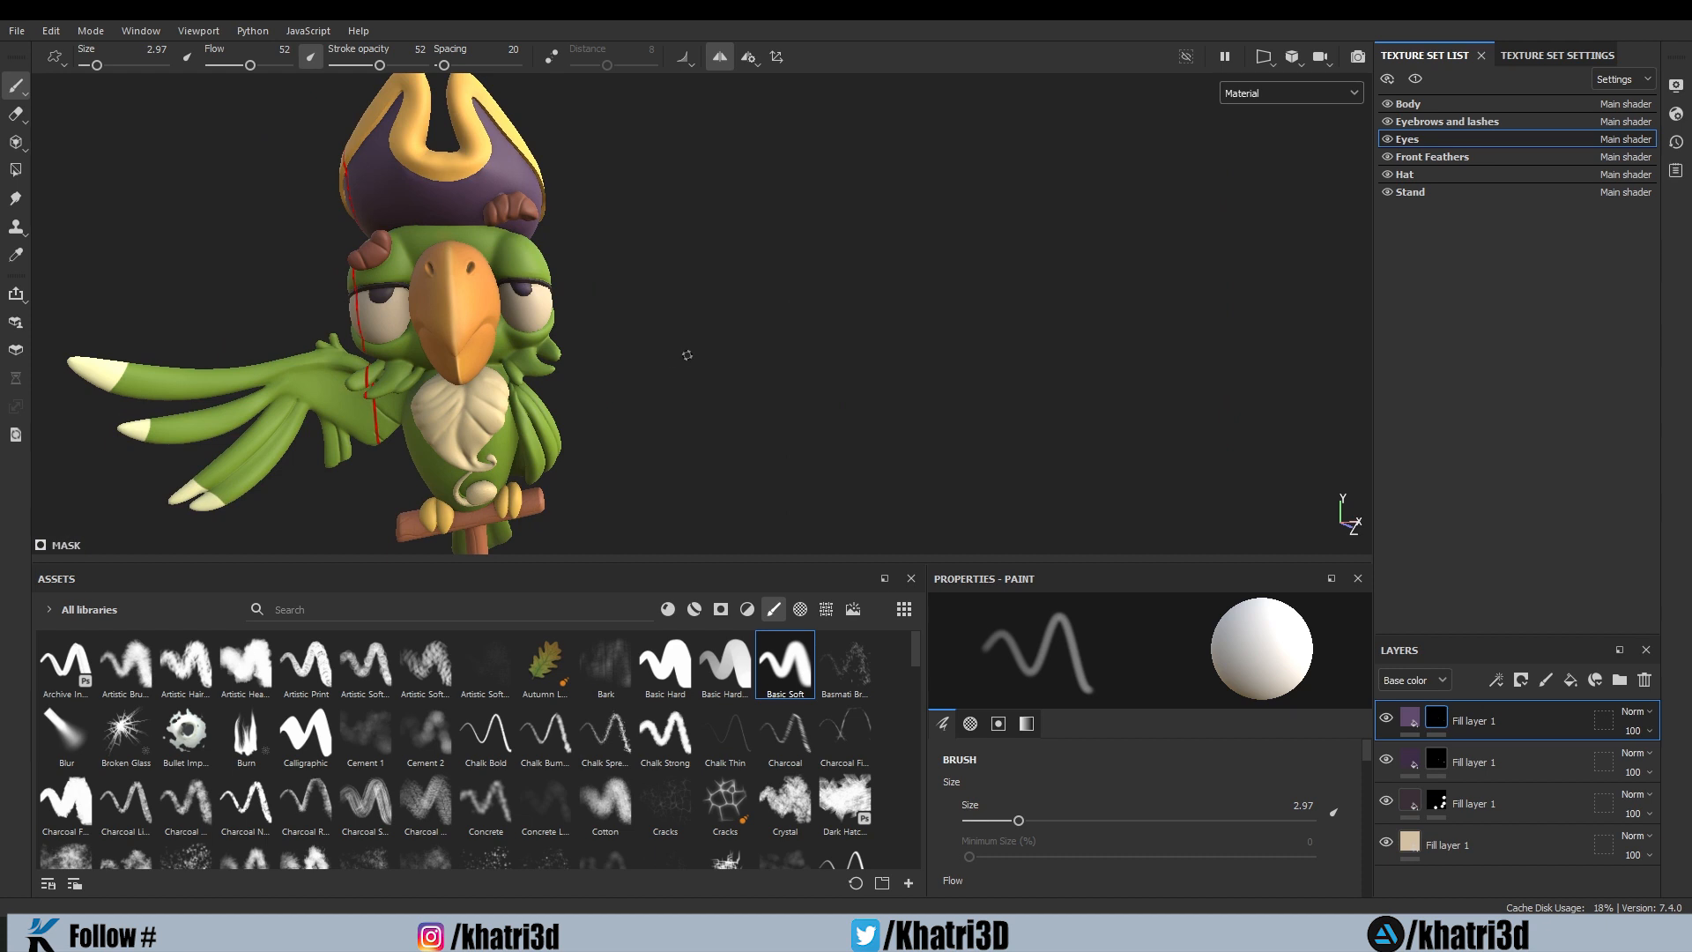
pyautogui.moveTo(729, 325)
pyautogui.keyDown('alt'); pyautogui.mouseDown()
pyautogui.moveTo(691, 317)
pyautogui.moveTo(723, 319)
pyautogui.mouseUp(); pyautogui.keyUp('alt')
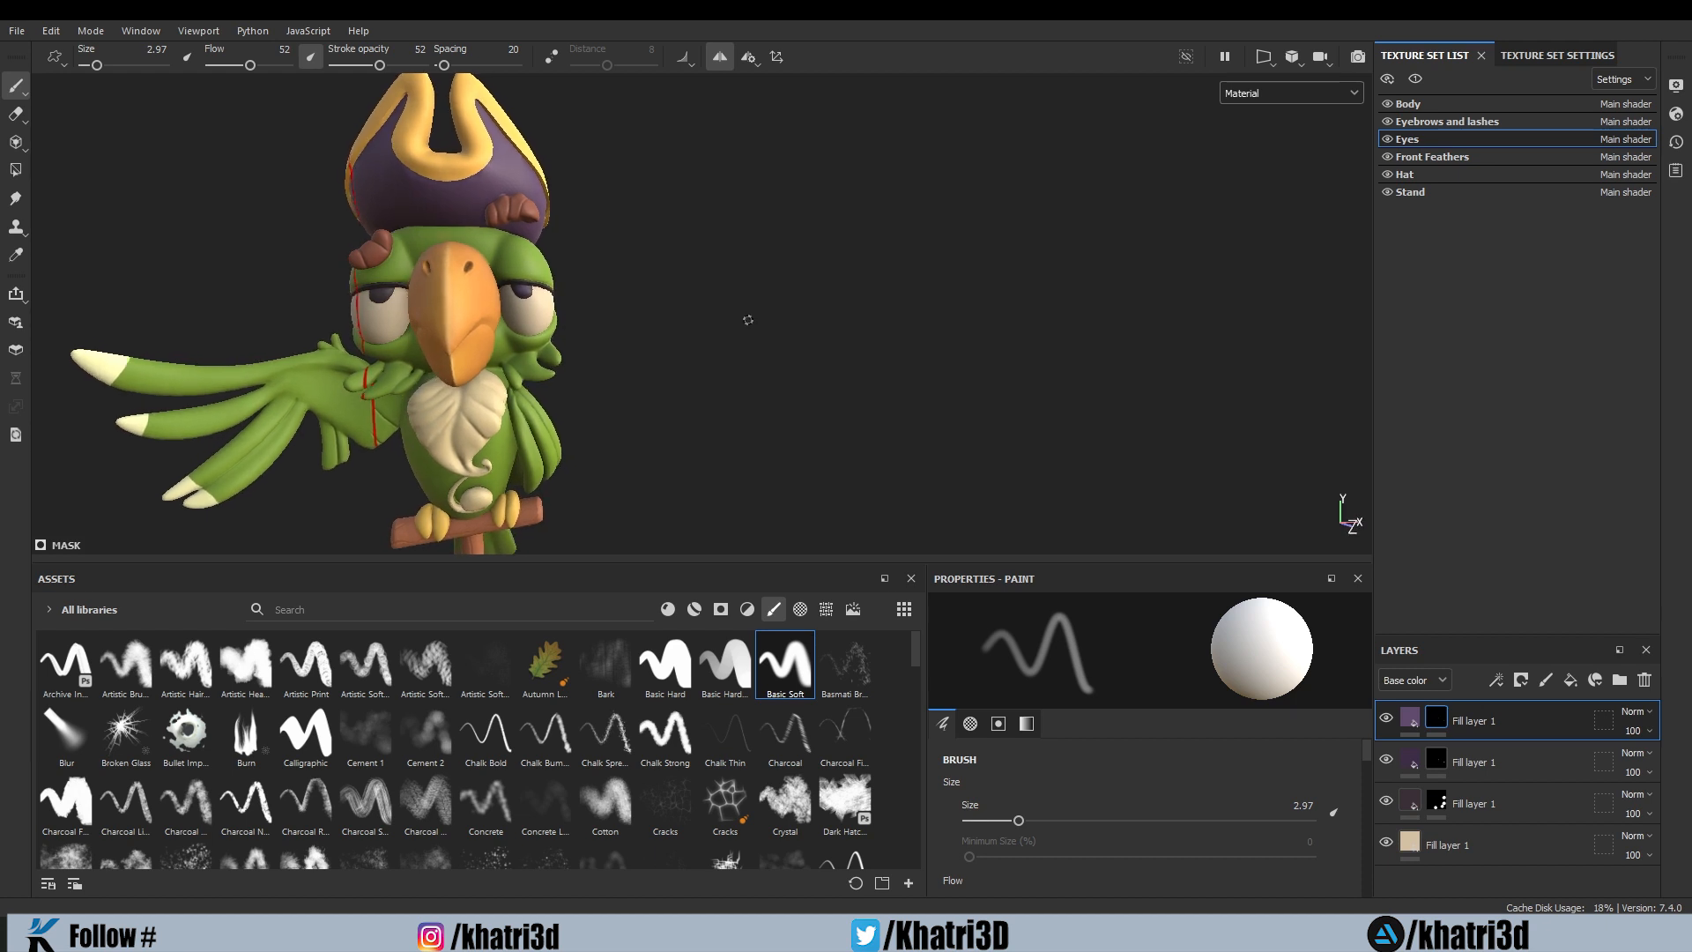
pyautogui.scroll(1, 624, 298)
pyautogui.scroll(1, 624, 297)
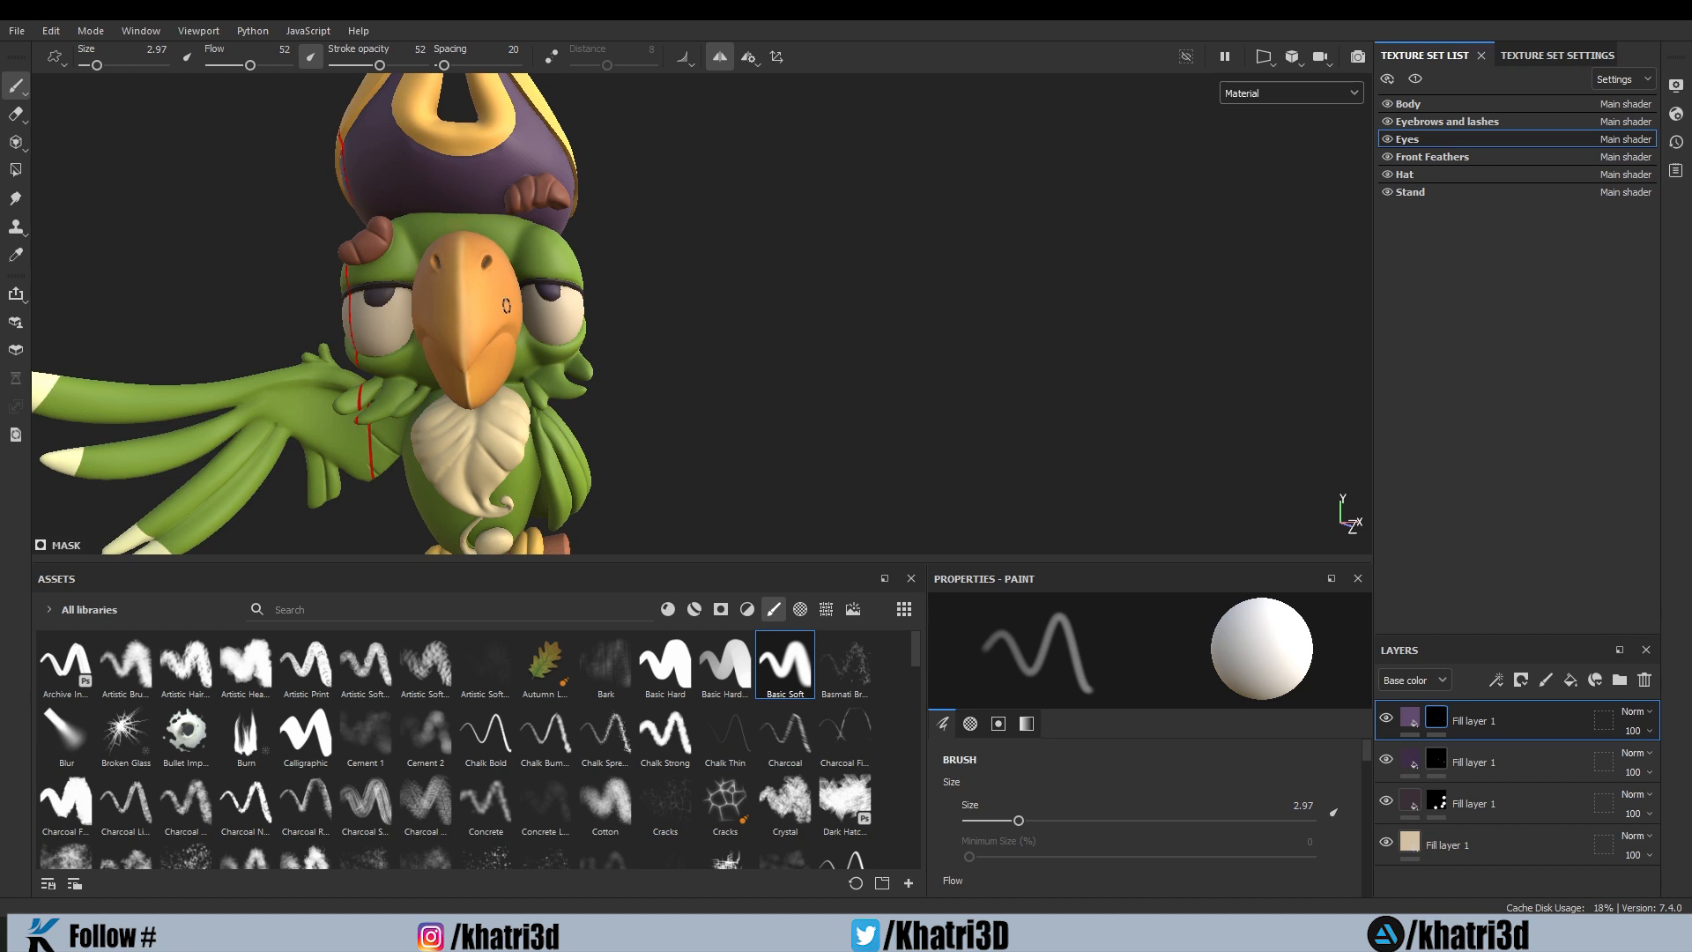
pyautogui.scroll(-2, 585, 380)
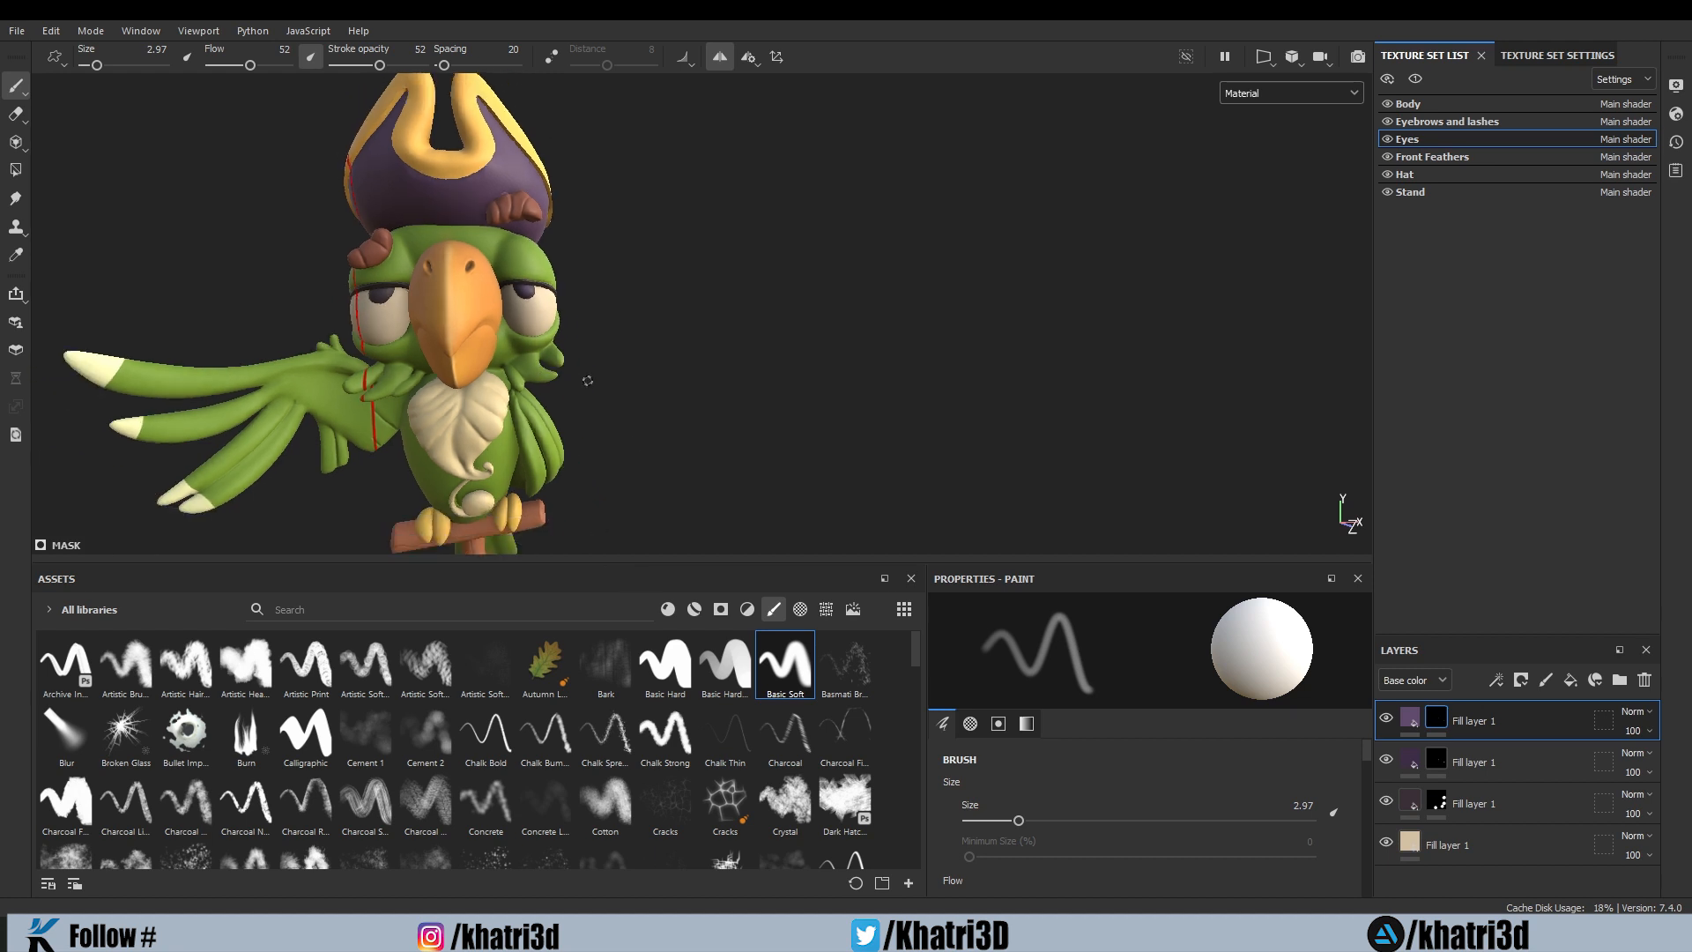
pyautogui.scroll(2, 587, 380)
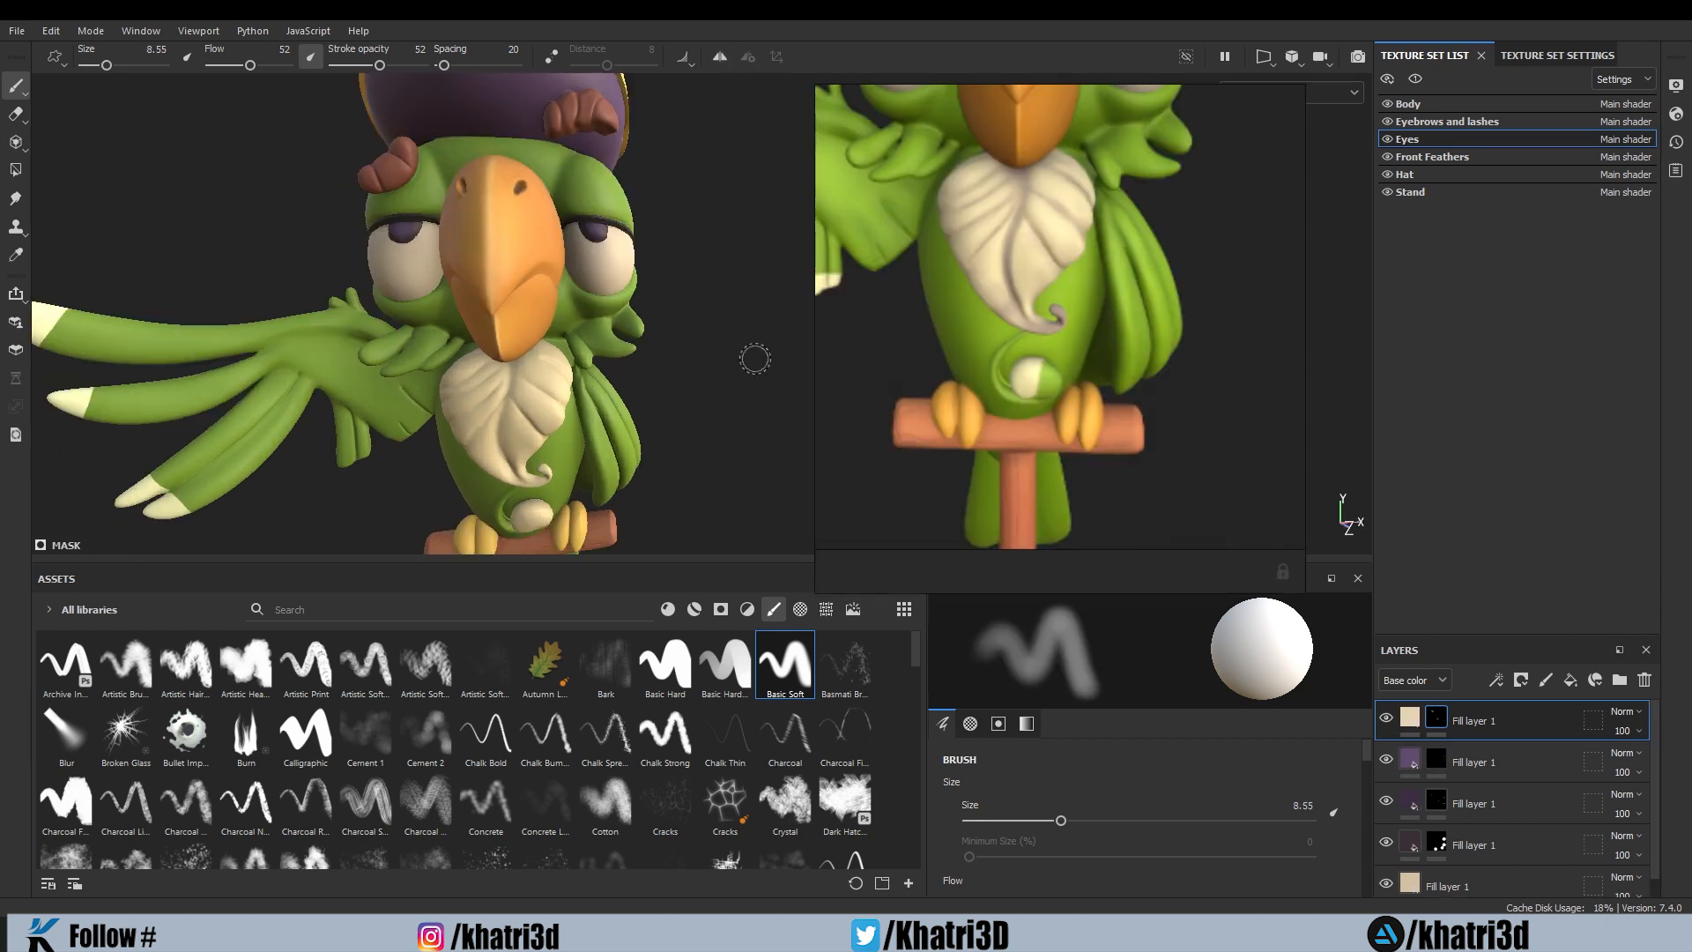
# Step: Compare the parrot's face, chest, belly and feet on the perch with the reference image
pyautogui.scroll(2, 648, 335)
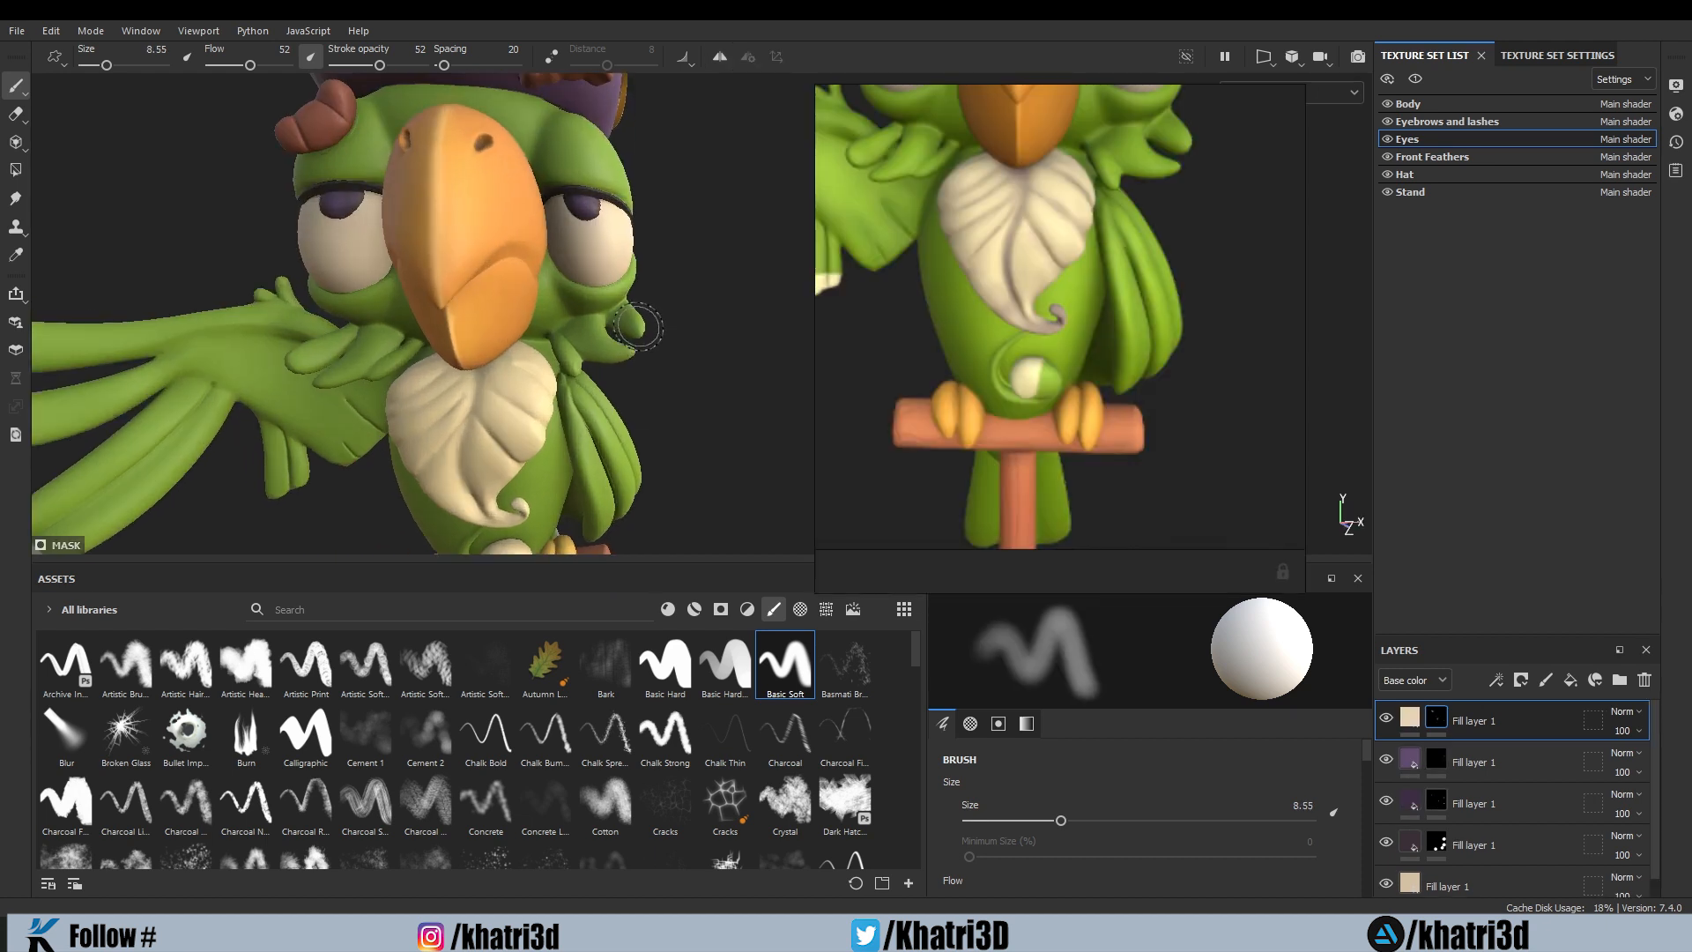
pyautogui.moveTo(722, 494); pyautogui.dragTo(731, 318, button='middle')
pyautogui.scroll(3, 537, 388)
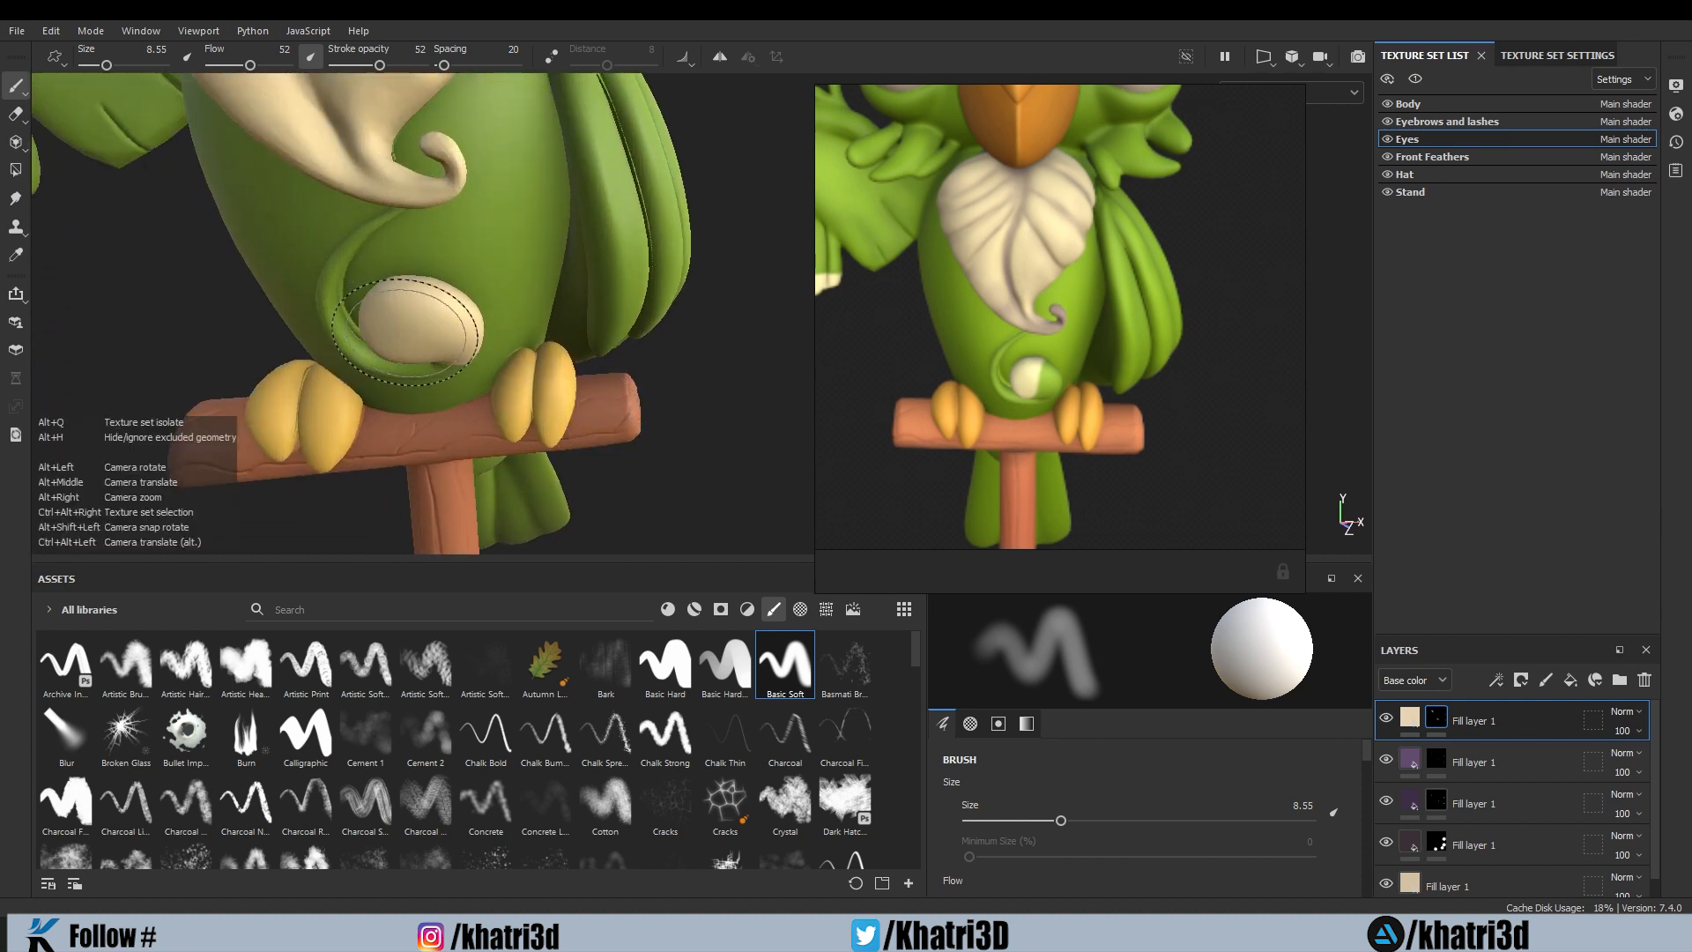
pyautogui.keyDown('alt'); pyautogui.moveTo(416, 372); pyautogui.dragTo(605, 415, button='right'); pyautogui.keyUp('alt')
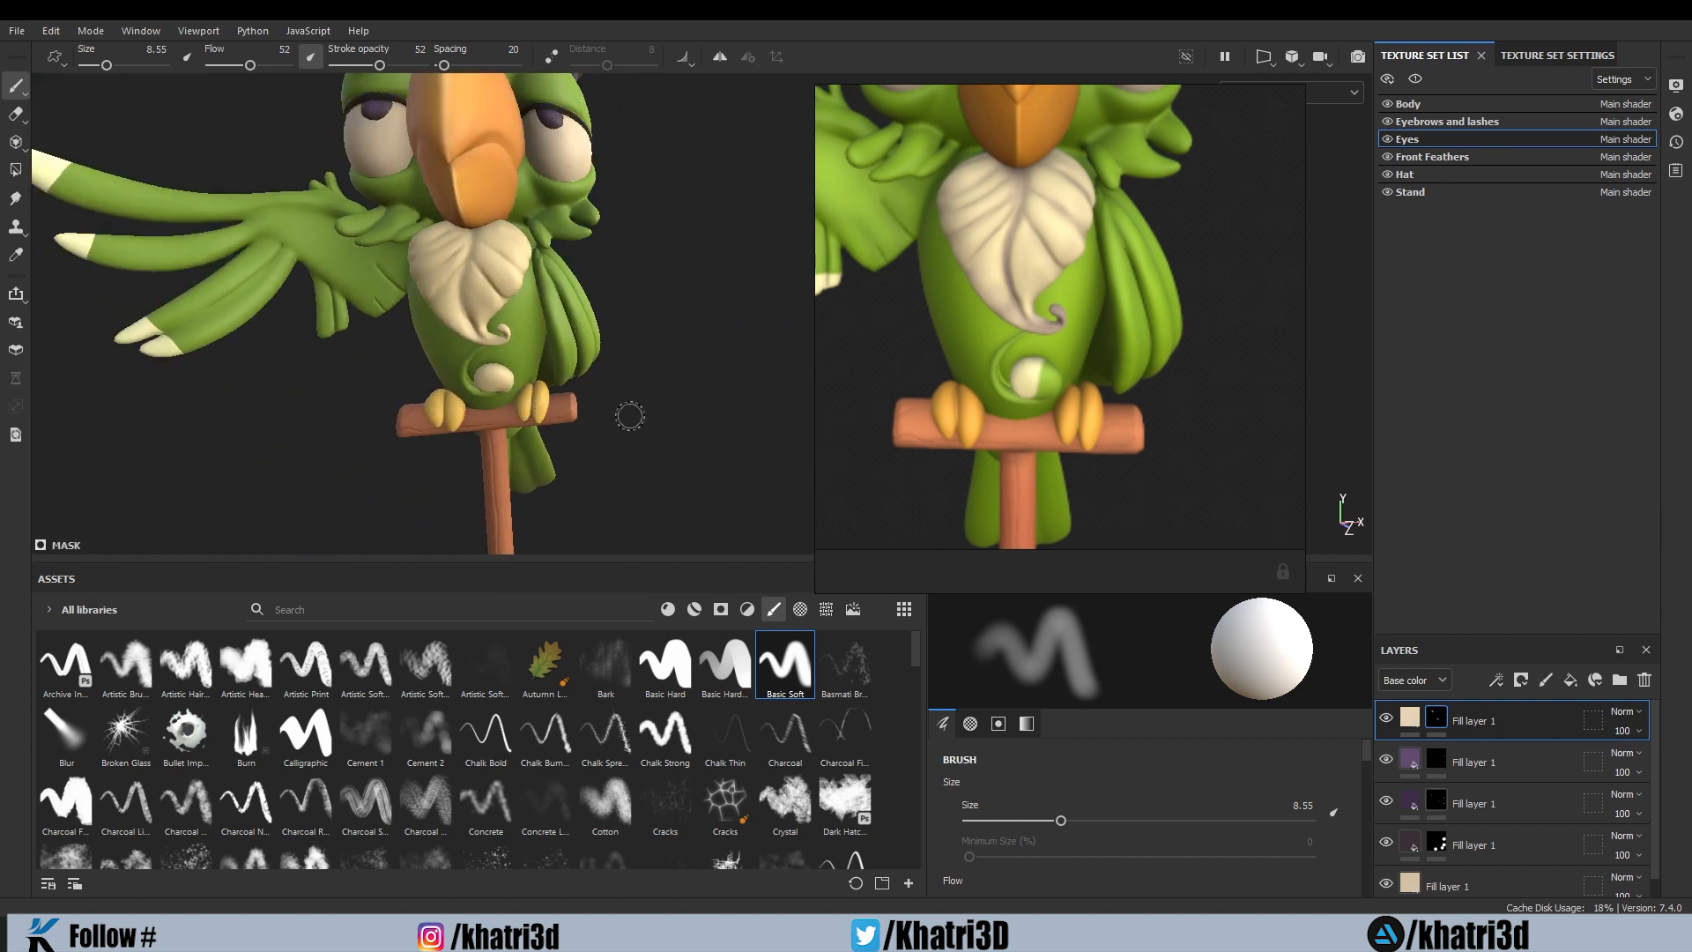
pyautogui.moveTo(673, 363); pyautogui.dragTo(674, 470, button='middle')
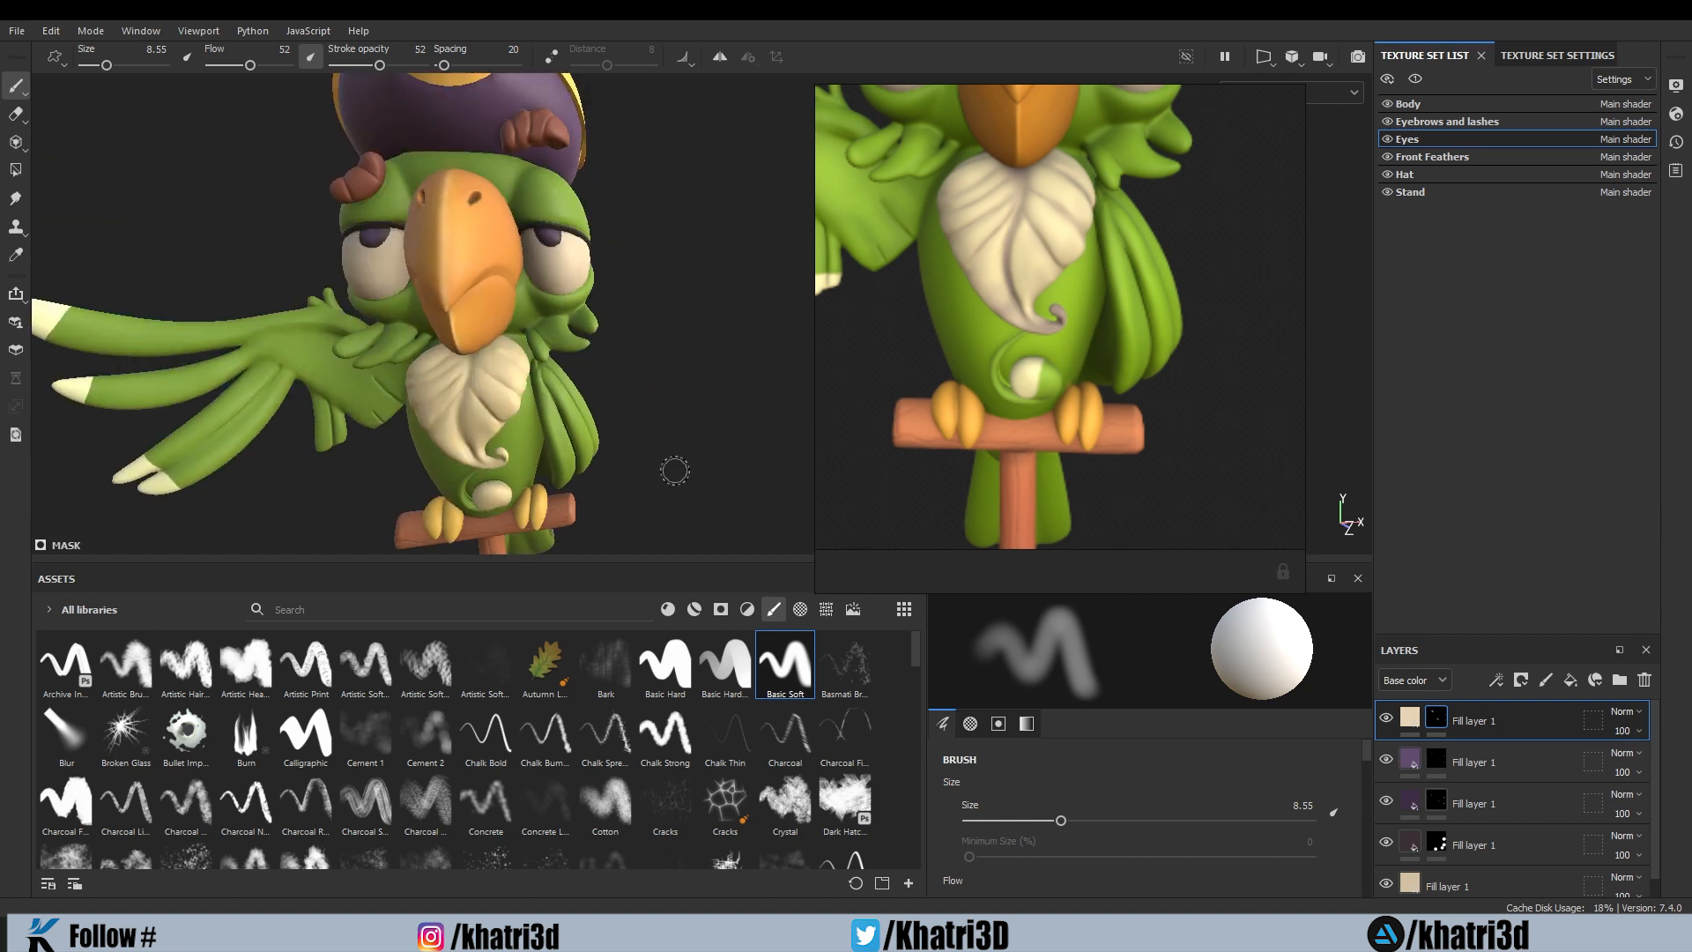
pyautogui.scroll(-3, 973, 331)
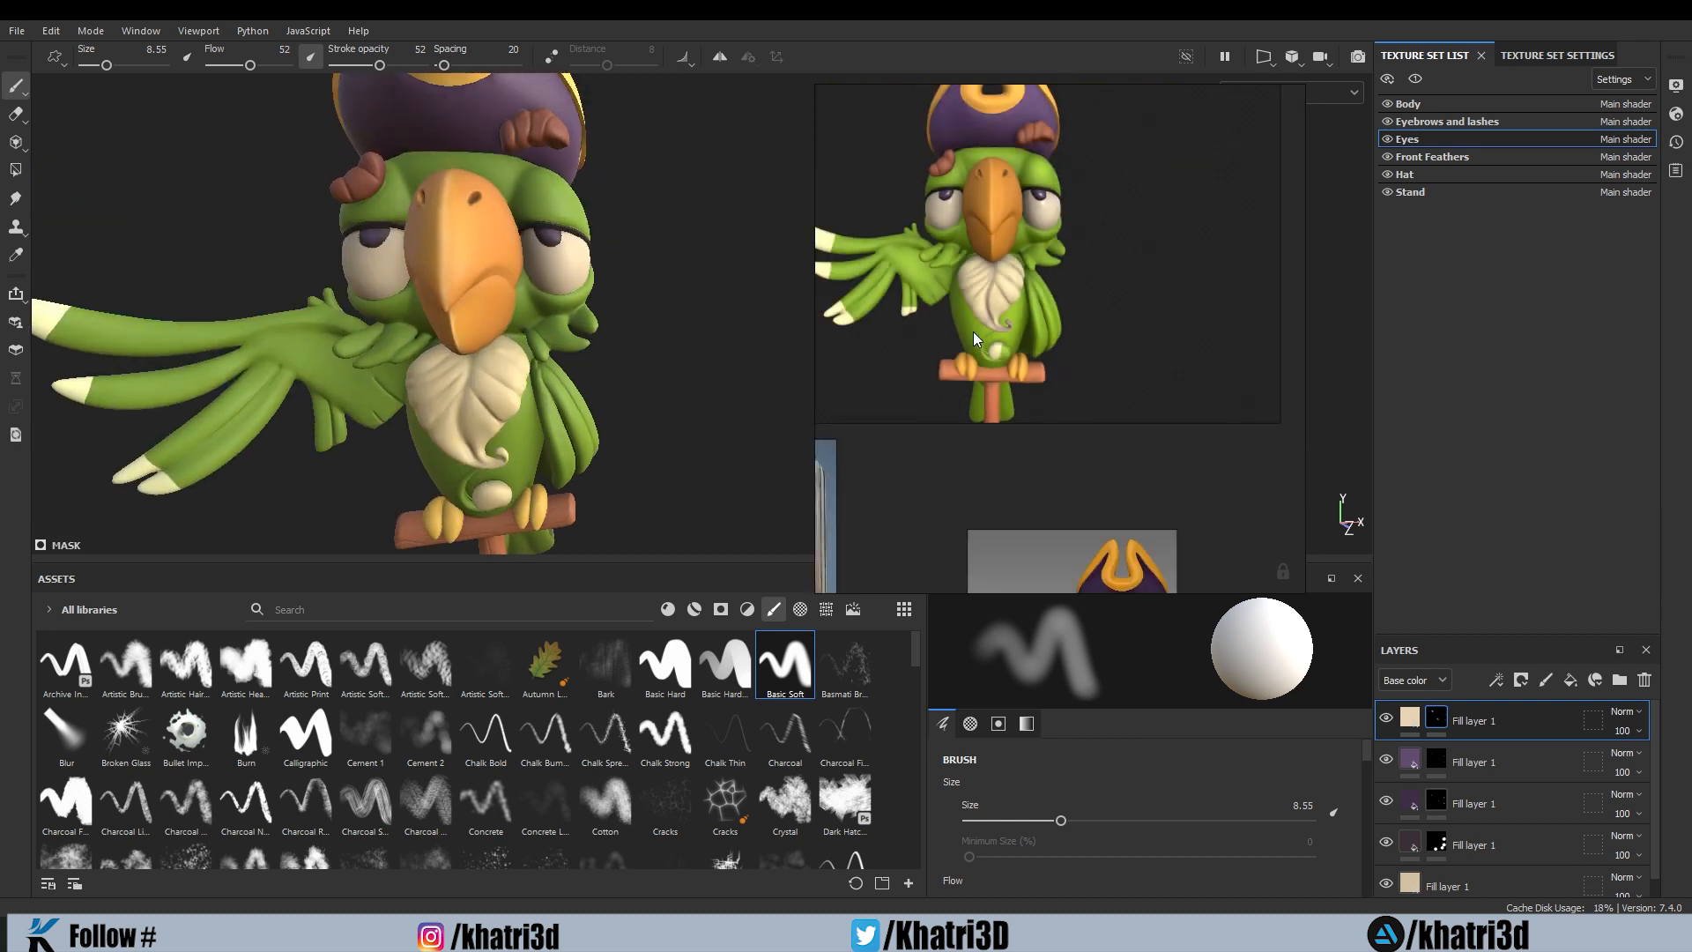
pyautogui.scroll(2, 987, 332)
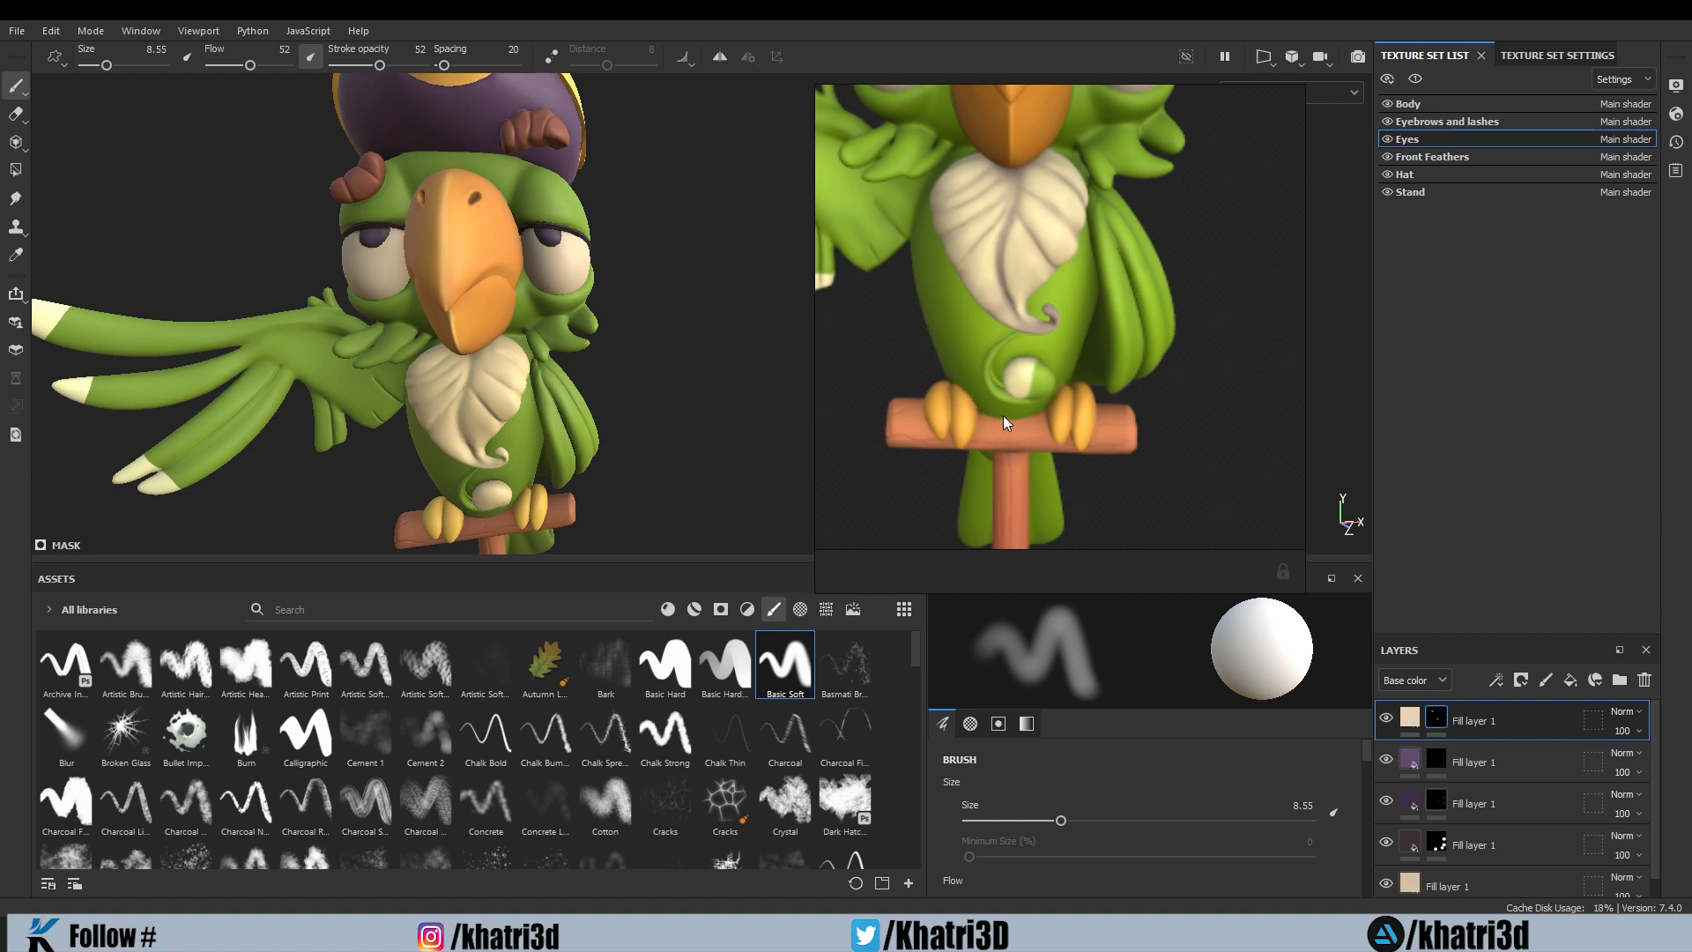
pyautogui.scroll(-2, 1043, 416)
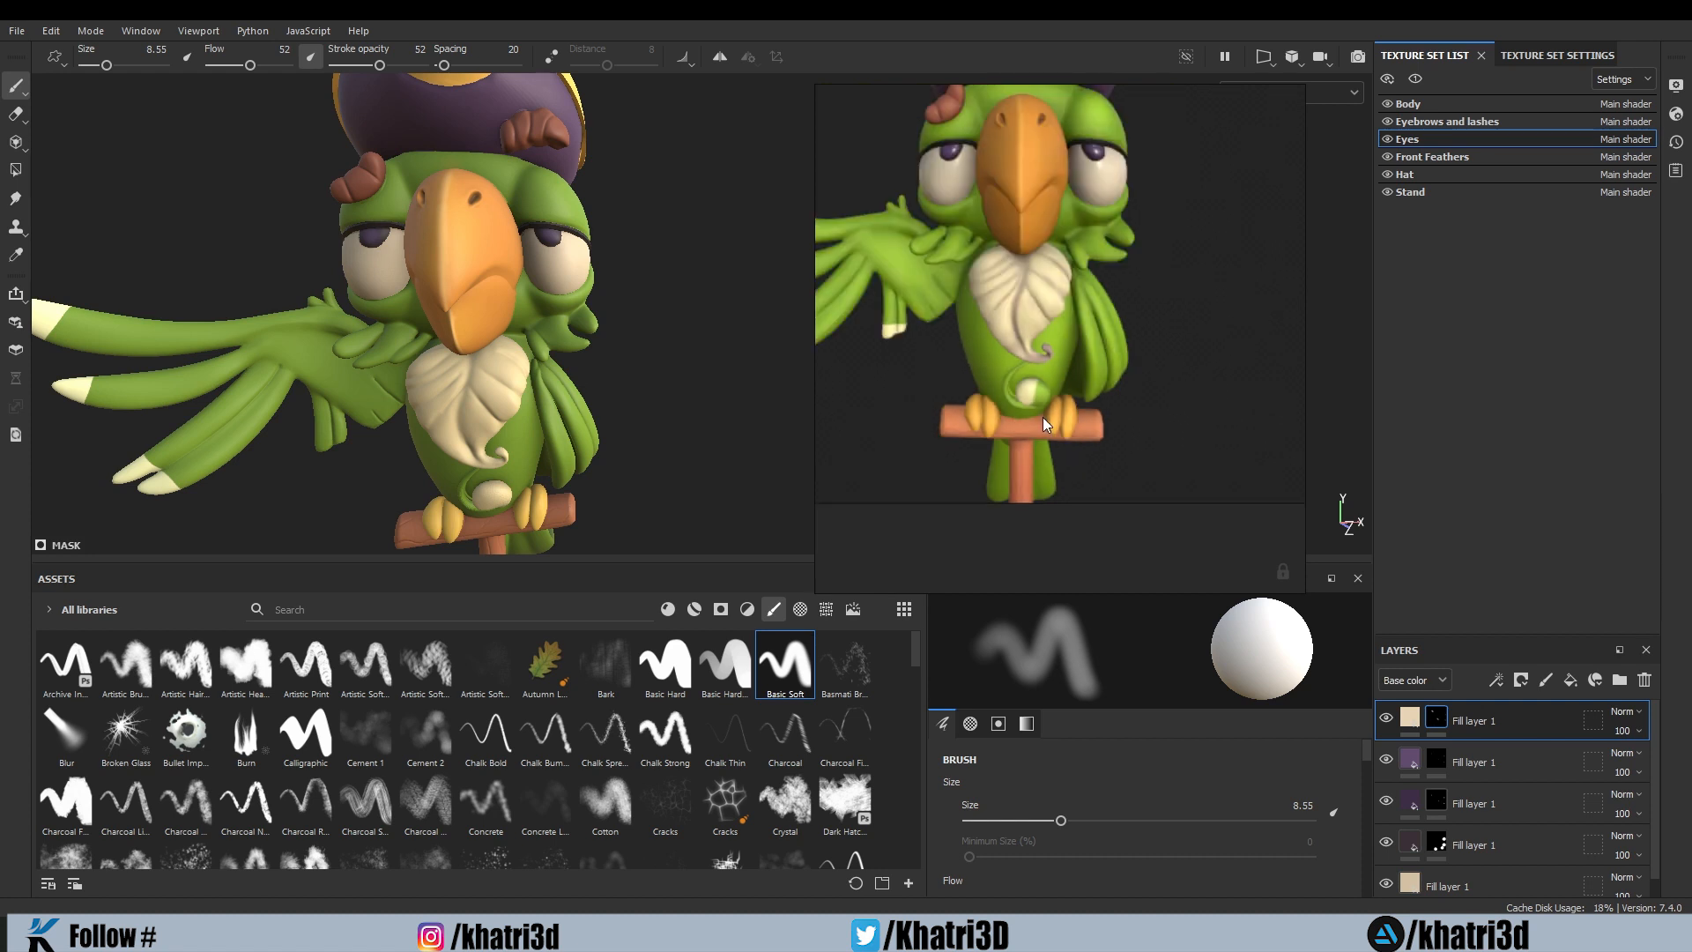
pyautogui.scroll(-2, 727, 460)
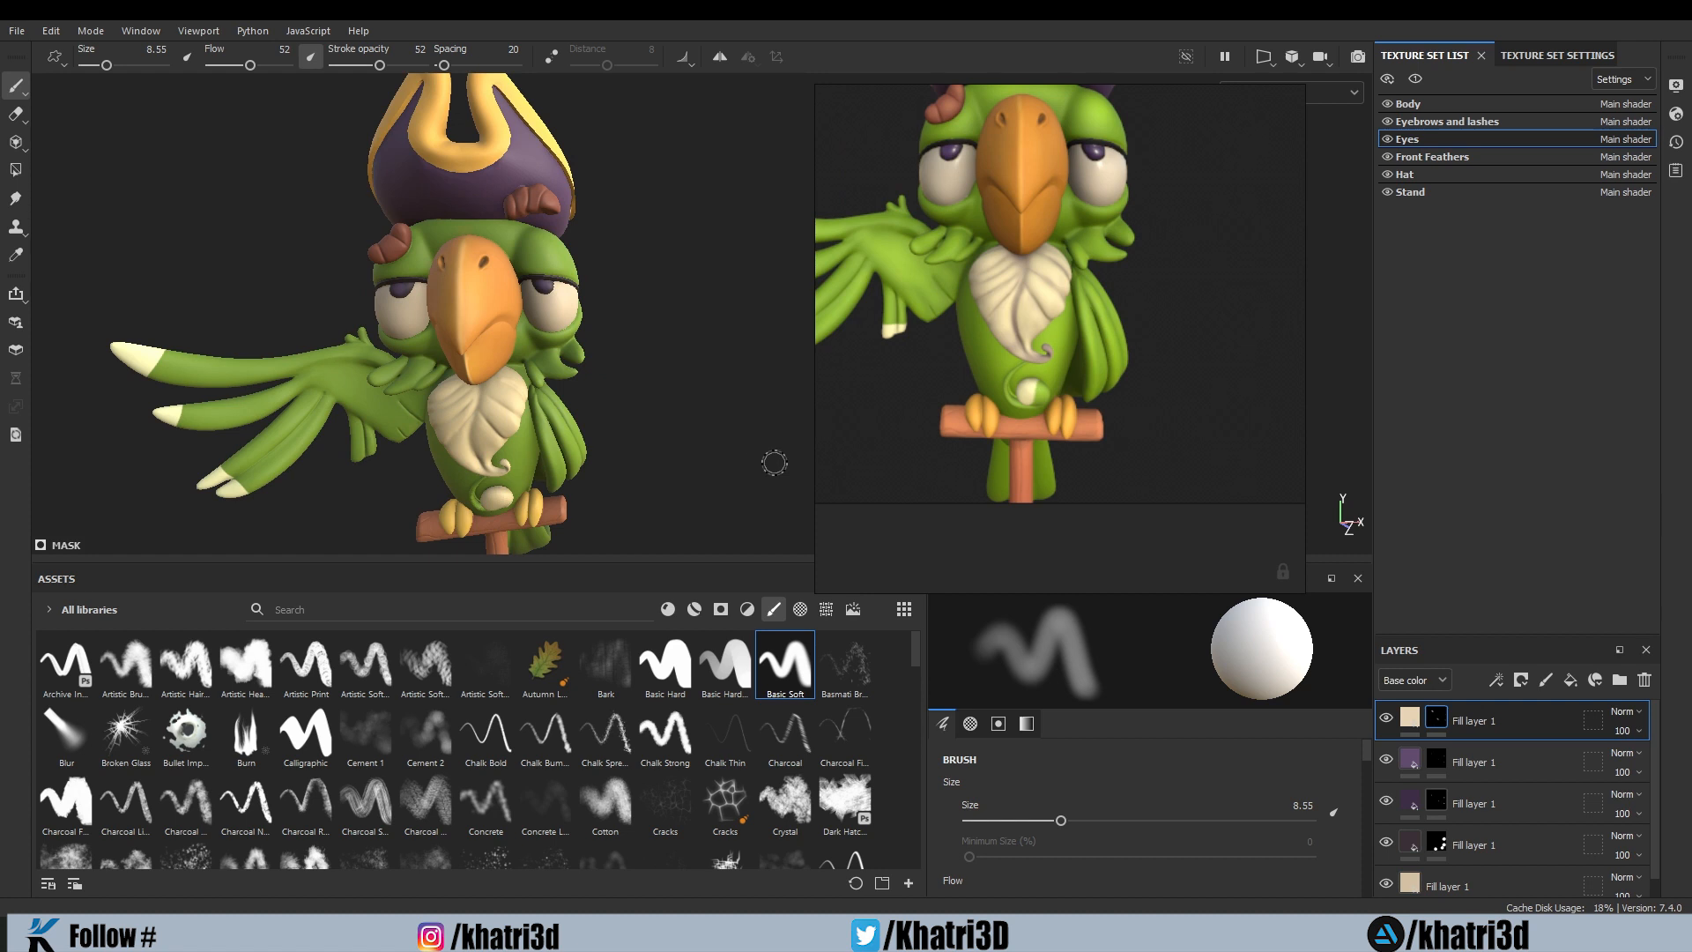
pyautogui.scroll(2, 712, 450)
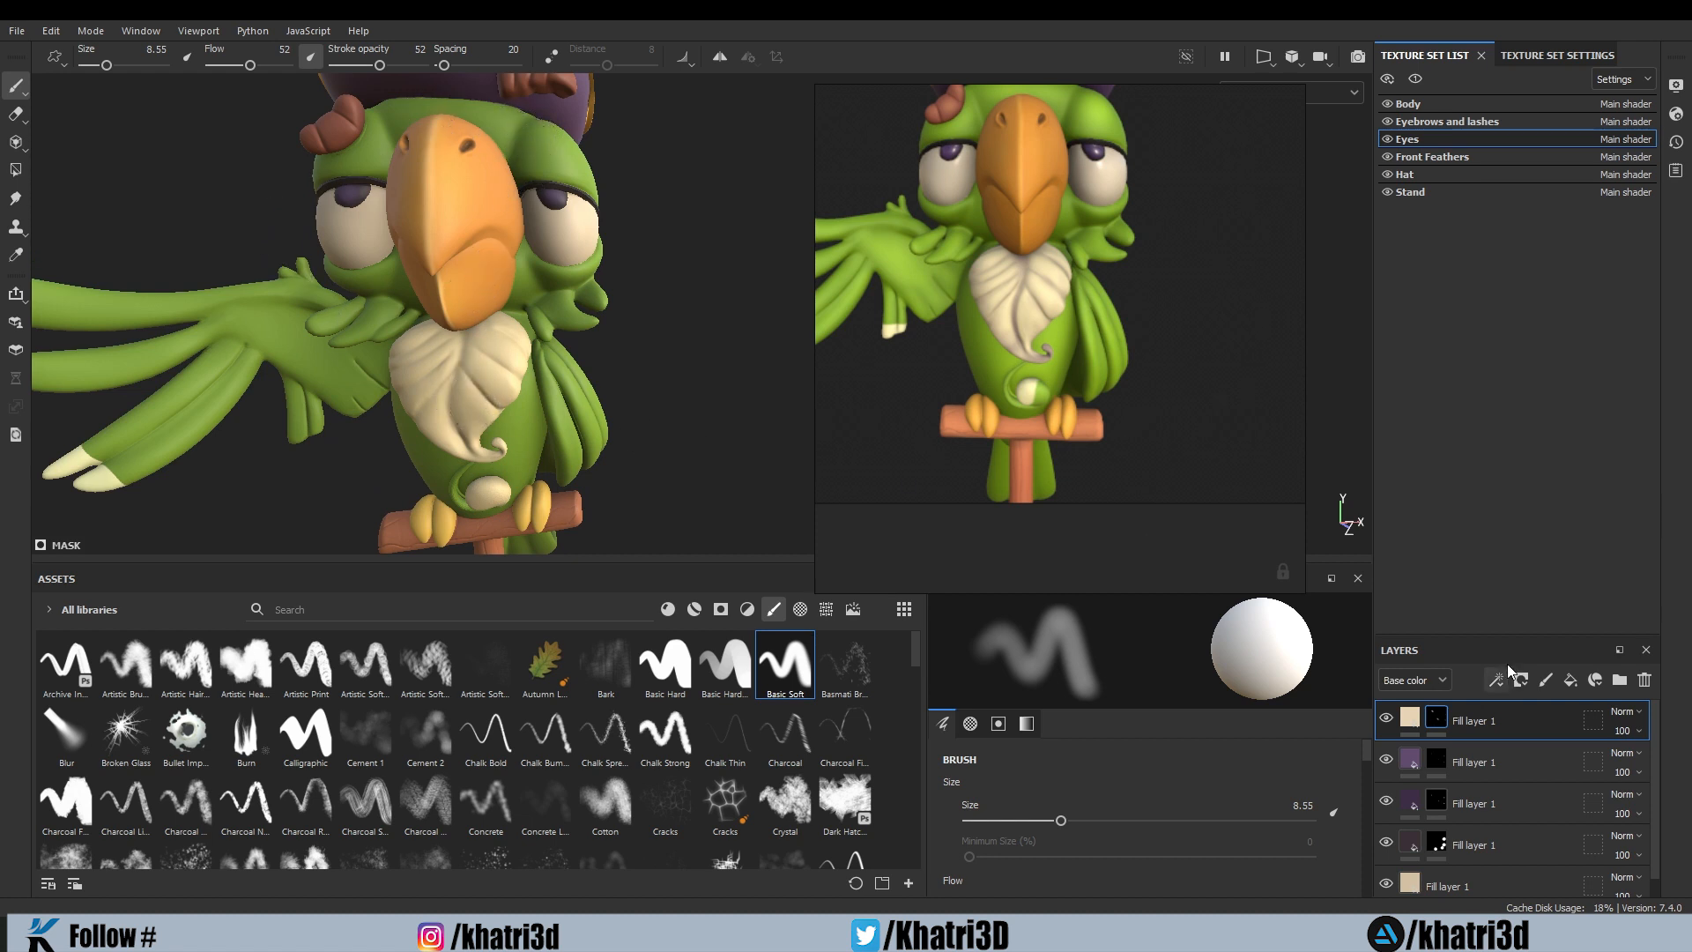
# Step: In the Body texture set, copy the green base fill layer and paste the copy above all other layers
pyautogui.click(1408, 104)
pyautogui.scroll(-3, 1489, 848)
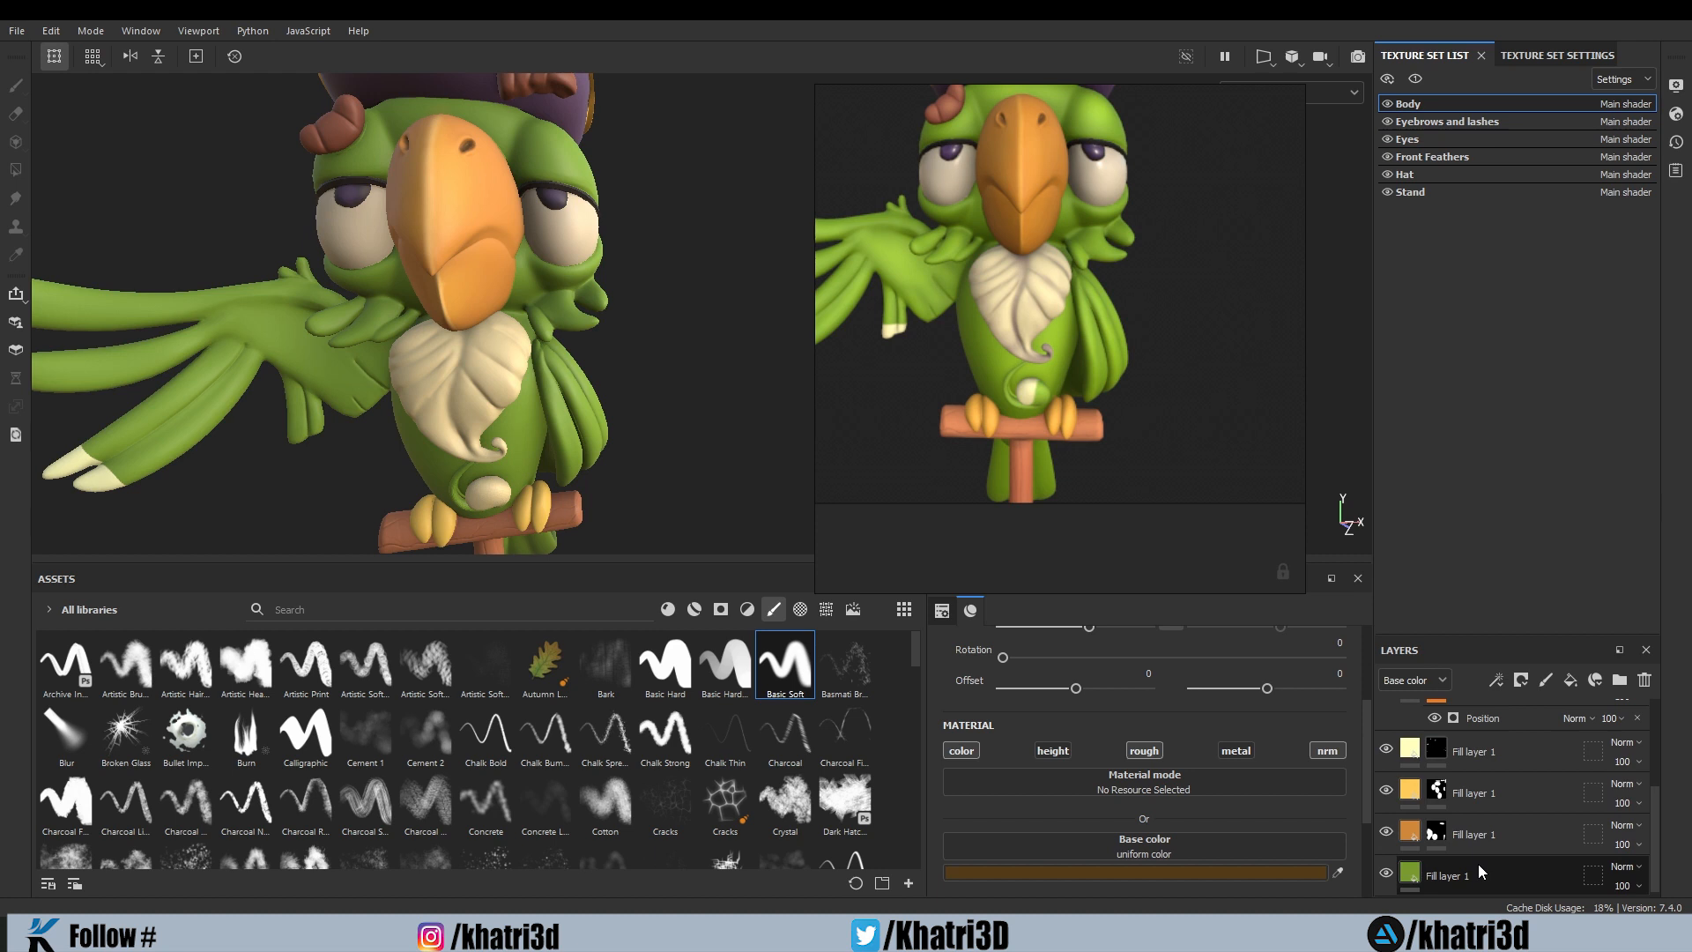
pyautogui.click(1477, 872)
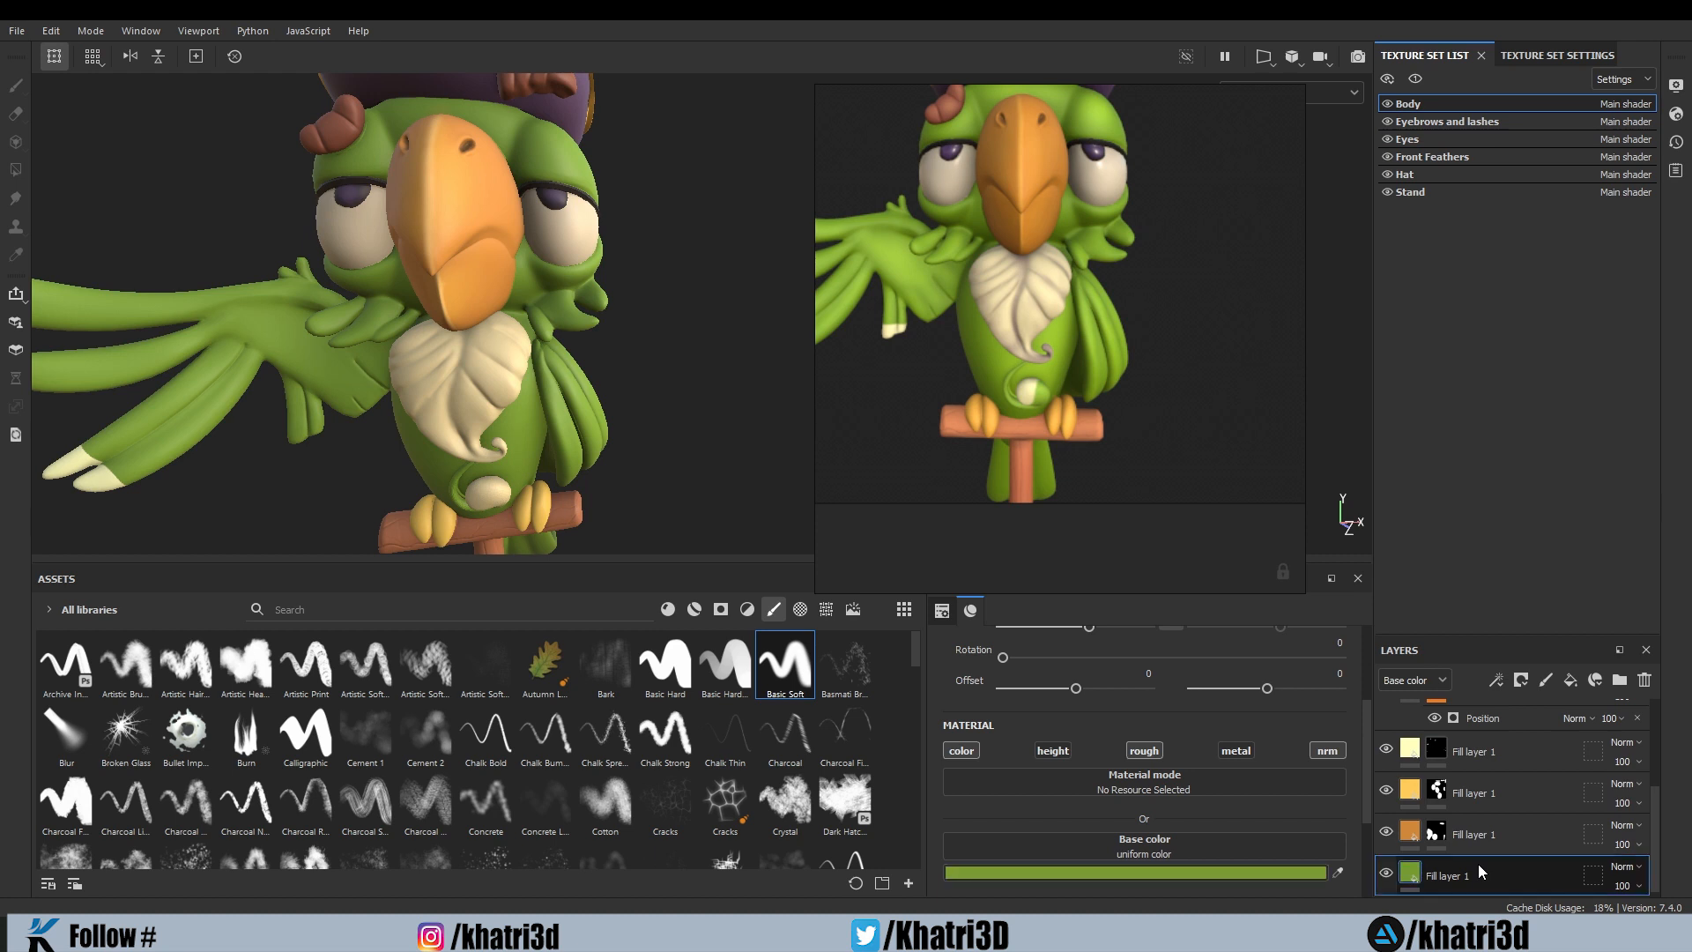
pyautogui.scroll(3, 1477, 868)
pyautogui.click(1484, 723)
pyautogui.hotkey('ctrl', 'v')
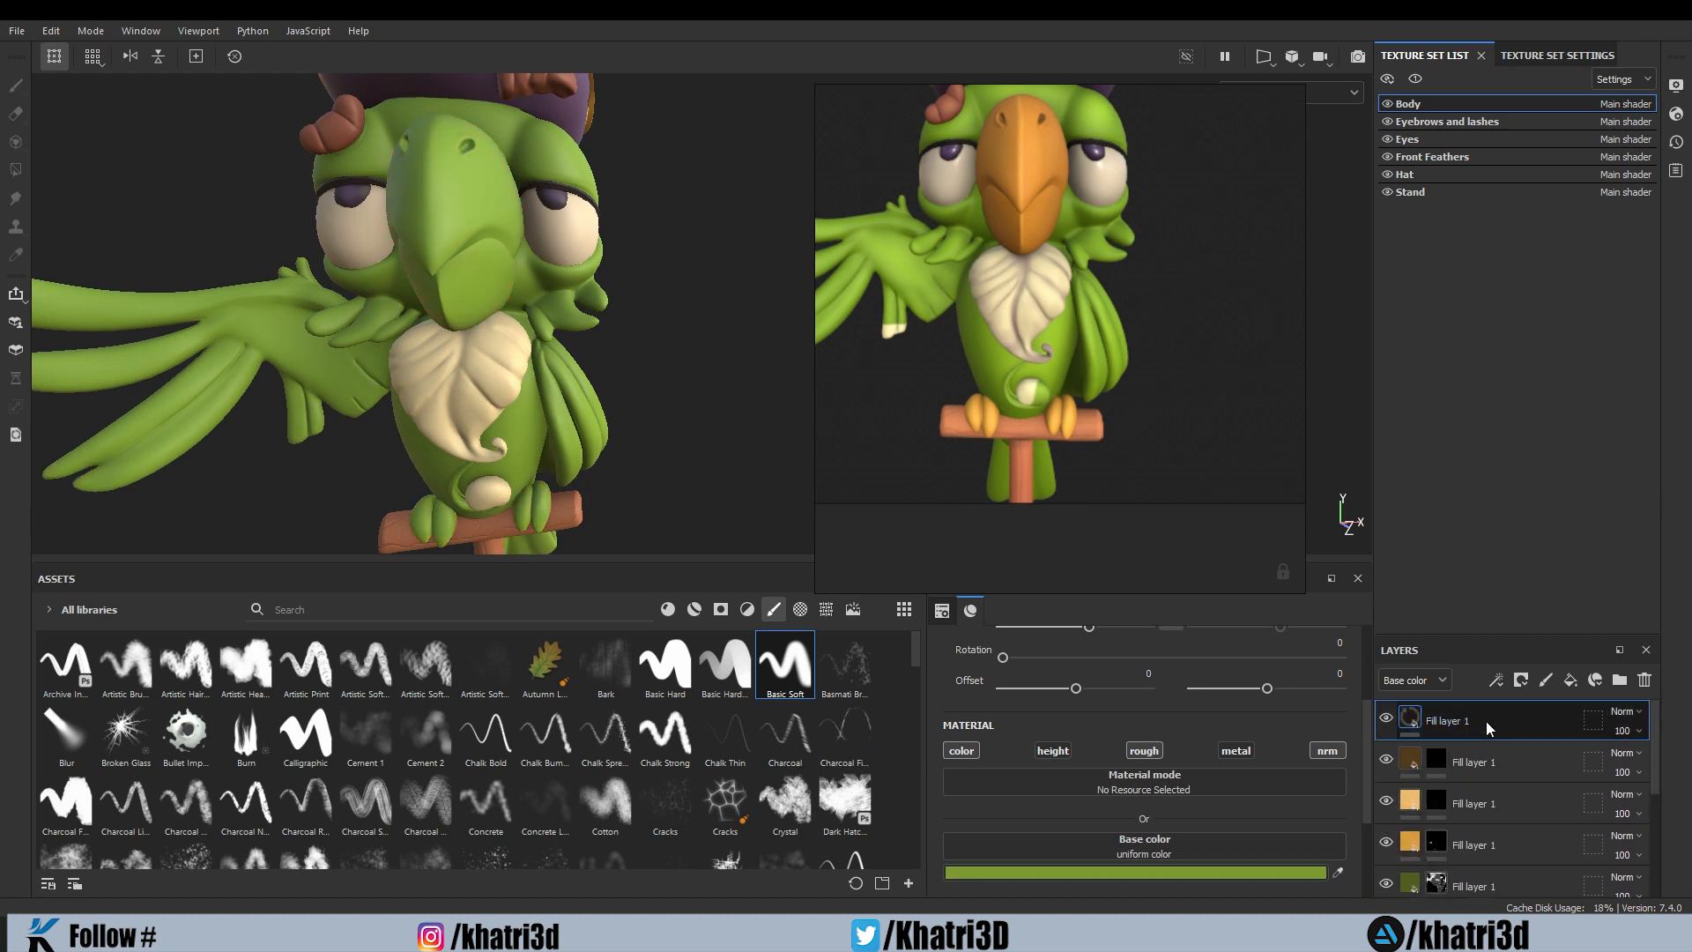
pyautogui.rightClick(1457, 727)
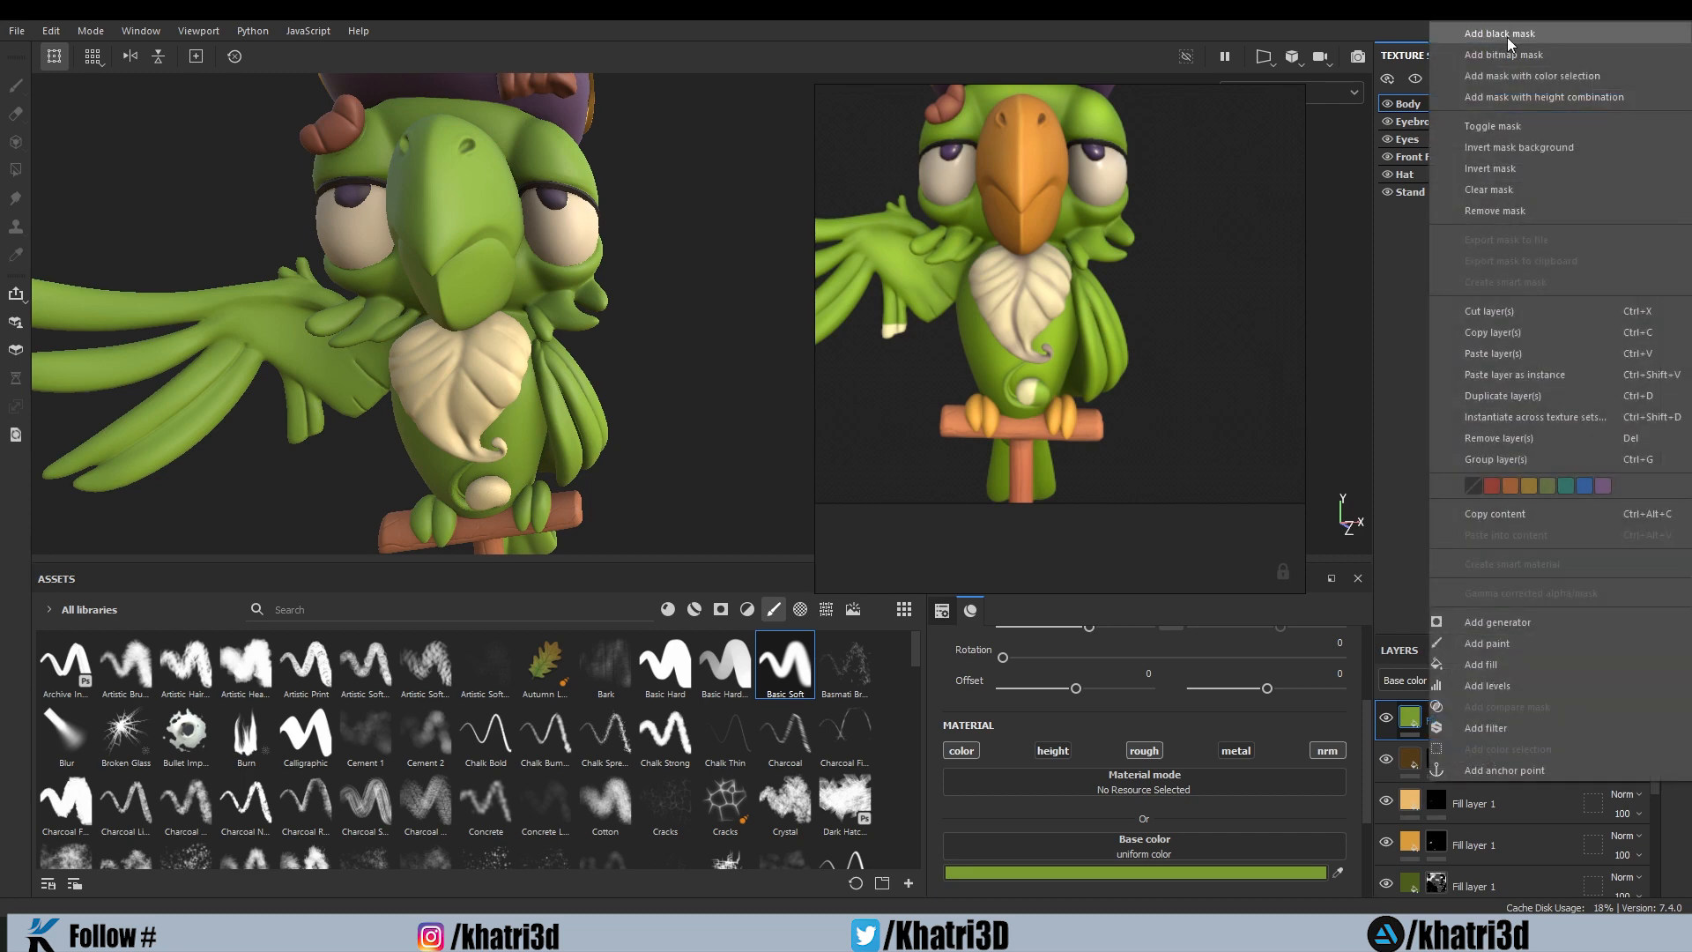
pyautogui.click(1380, 362)
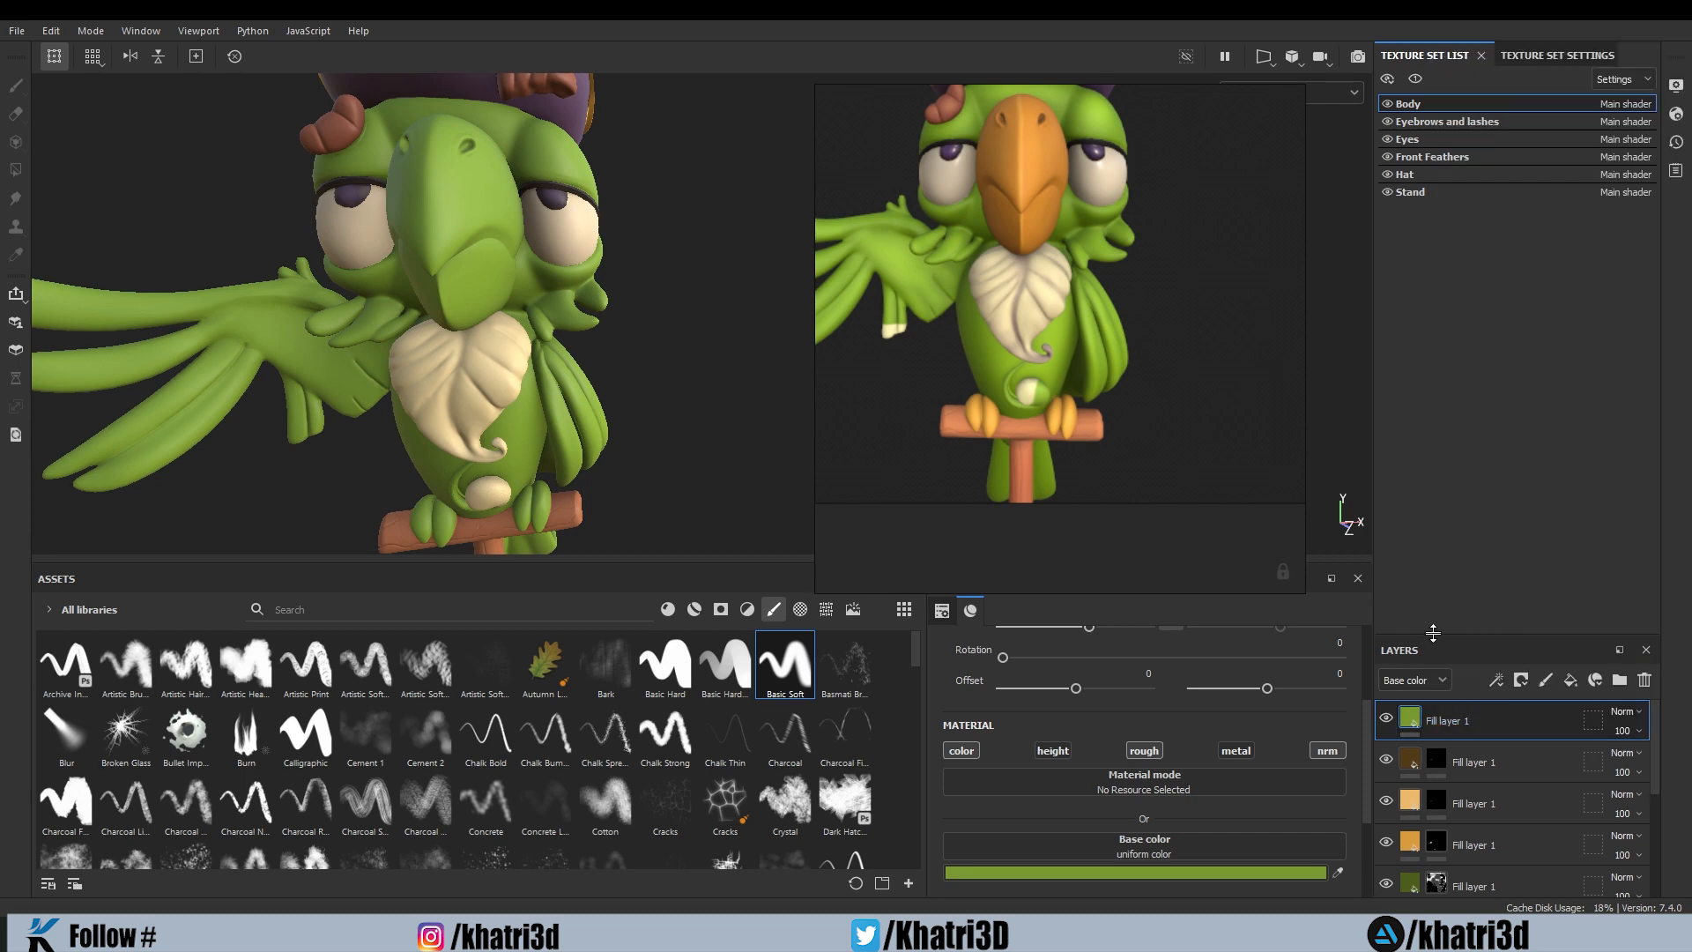
# Step: Set the green copy's base color to hue 0.201, saturation 0.628 and value 0.709, and add a black mask
pyautogui.click(1272, 870)
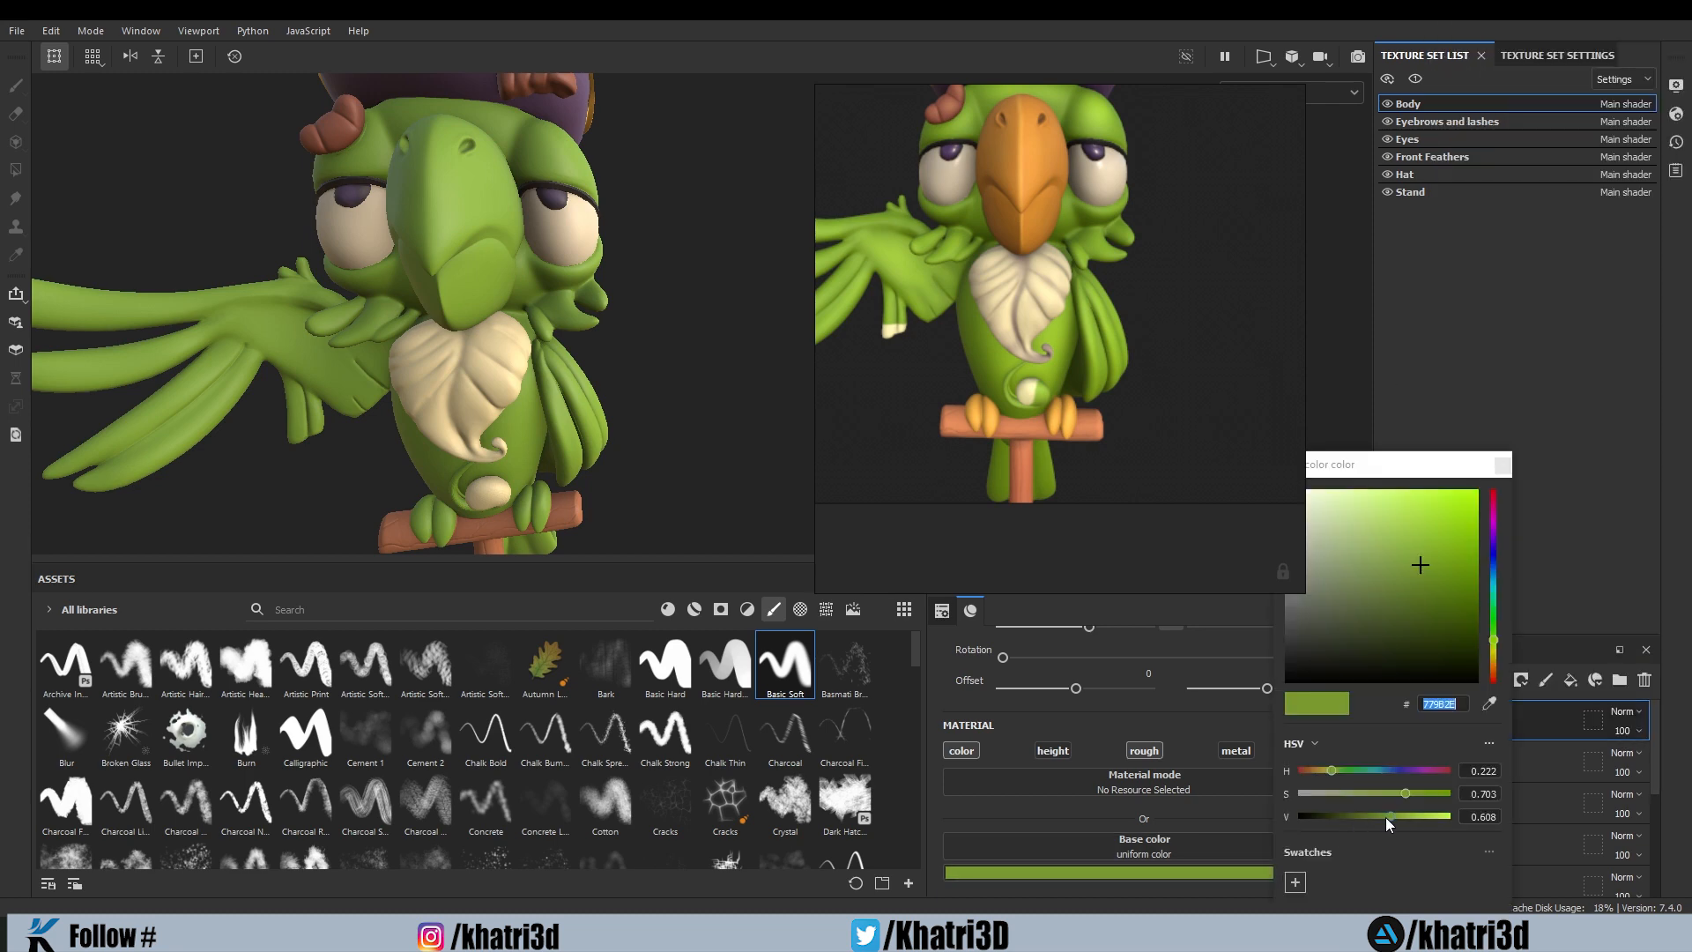
pyautogui.moveTo(1387, 817); pyautogui.dragTo(1405, 817)
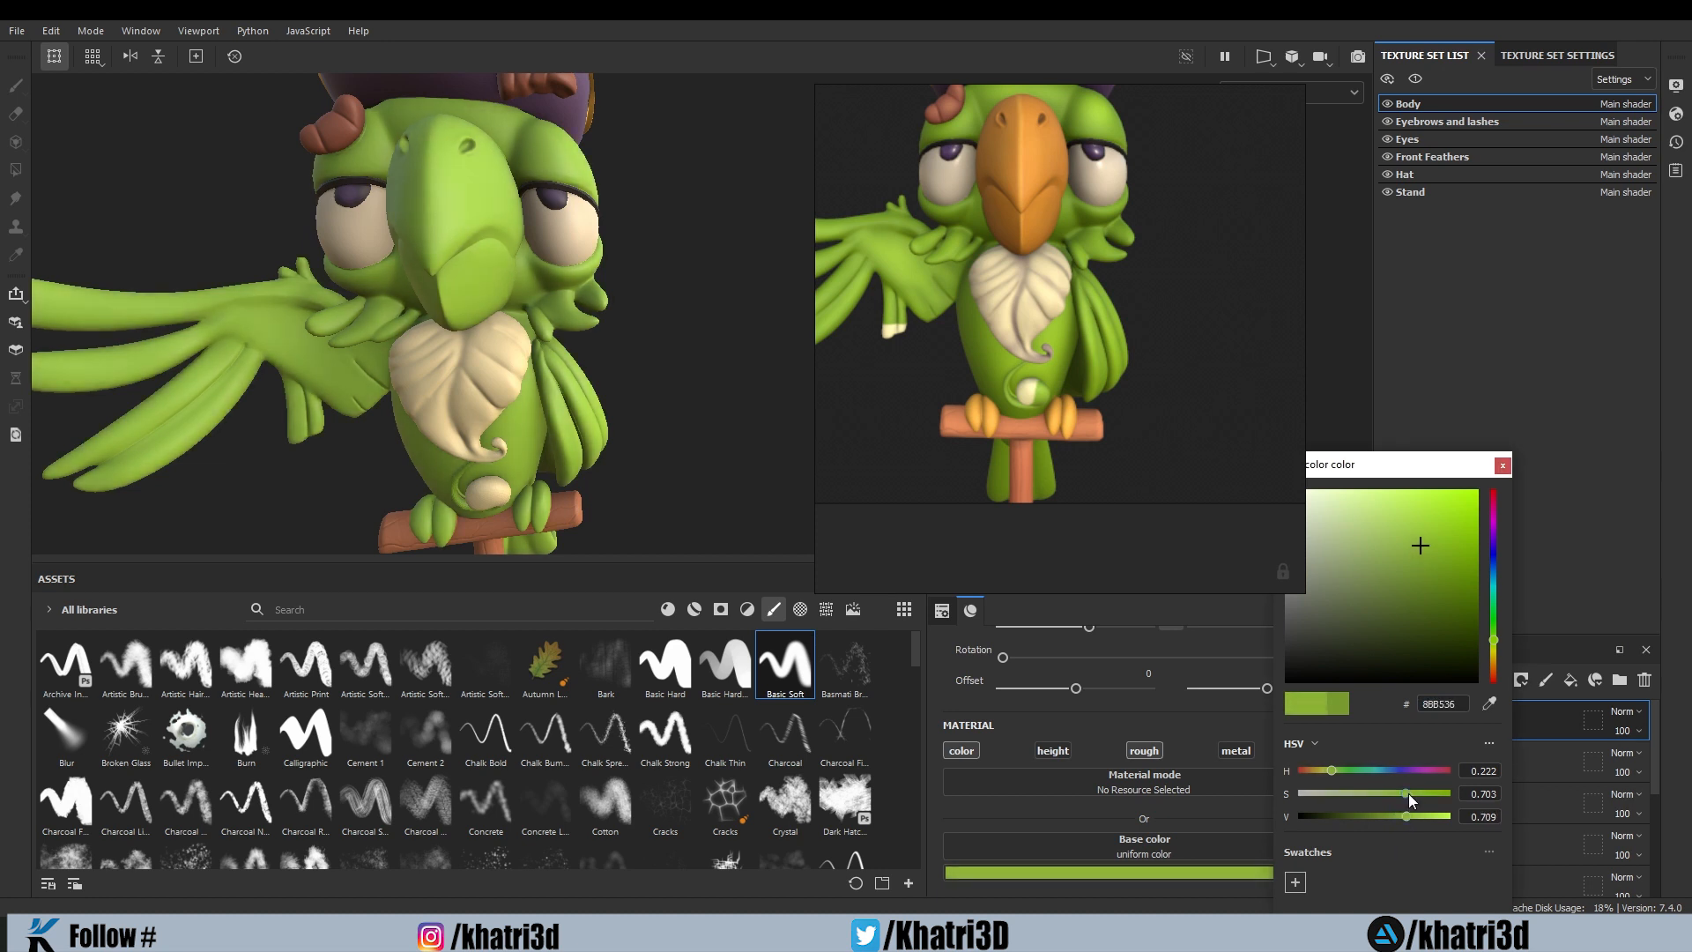
pyautogui.moveTo(1493, 640); pyautogui.dragTo(1493, 643)
pyautogui.moveTo(1494, 642); pyautogui.dragTo(1498, 644)
pyautogui.moveTo(1403, 795)
pyautogui.mouseDown()
pyautogui.moveTo(1374, 796)
pyautogui.moveTo(1393, 795)
pyautogui.mouseUp()
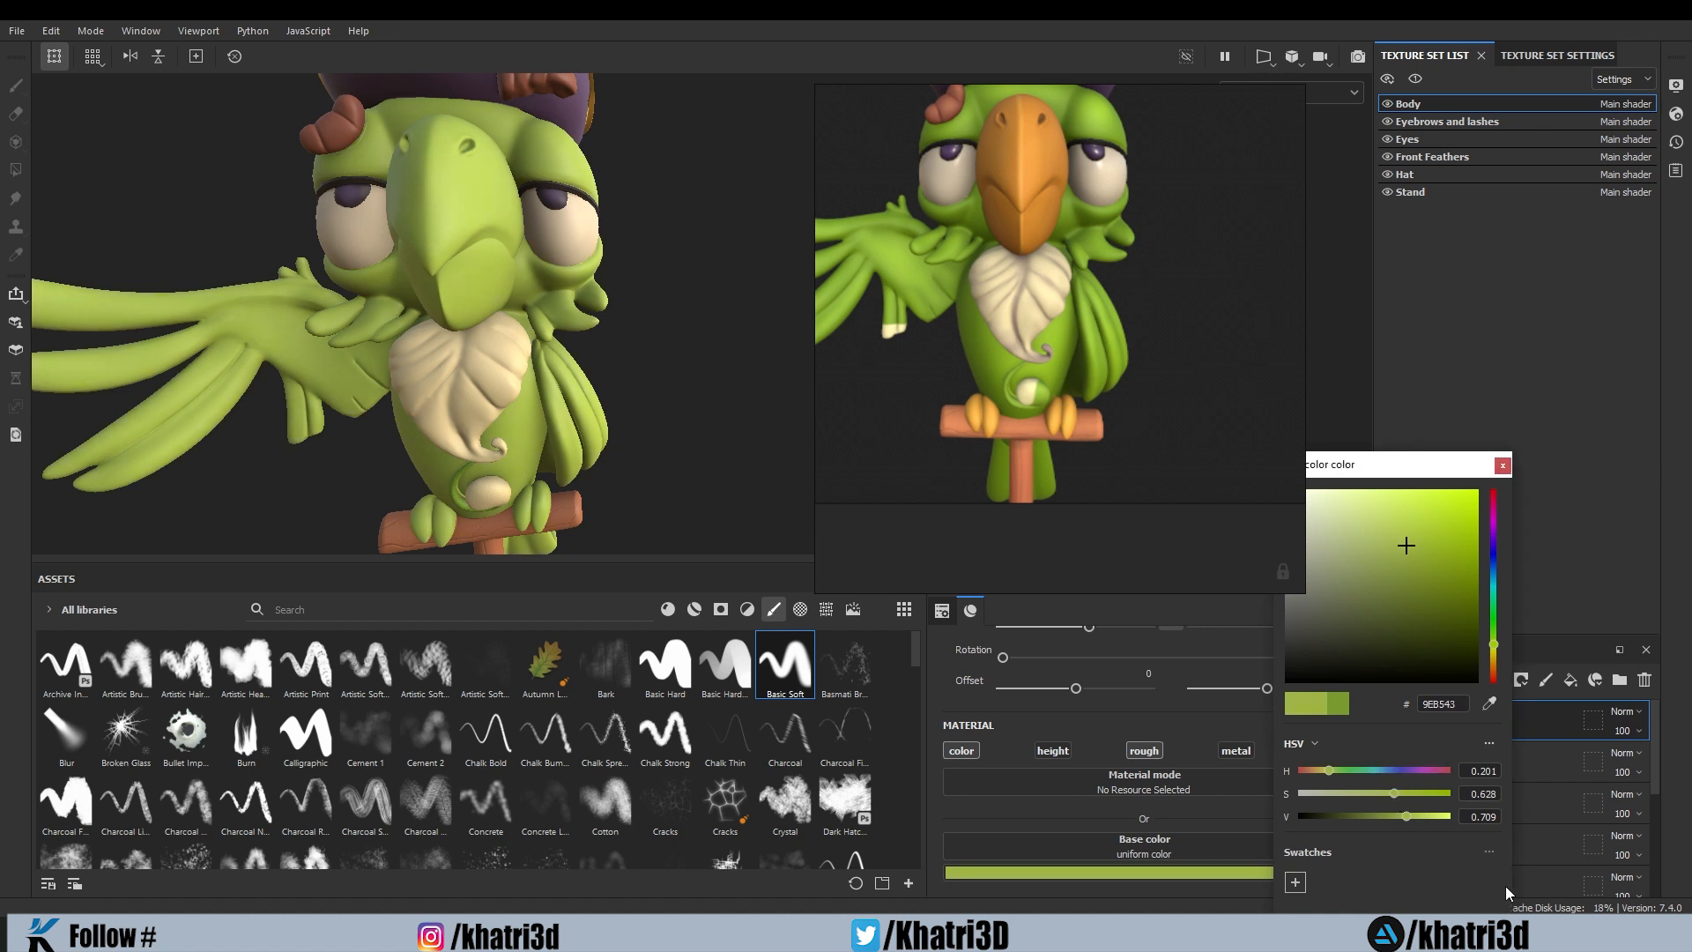
pyautogui.click(1502, 465)
pyautogui.rightClick(1451, 724)
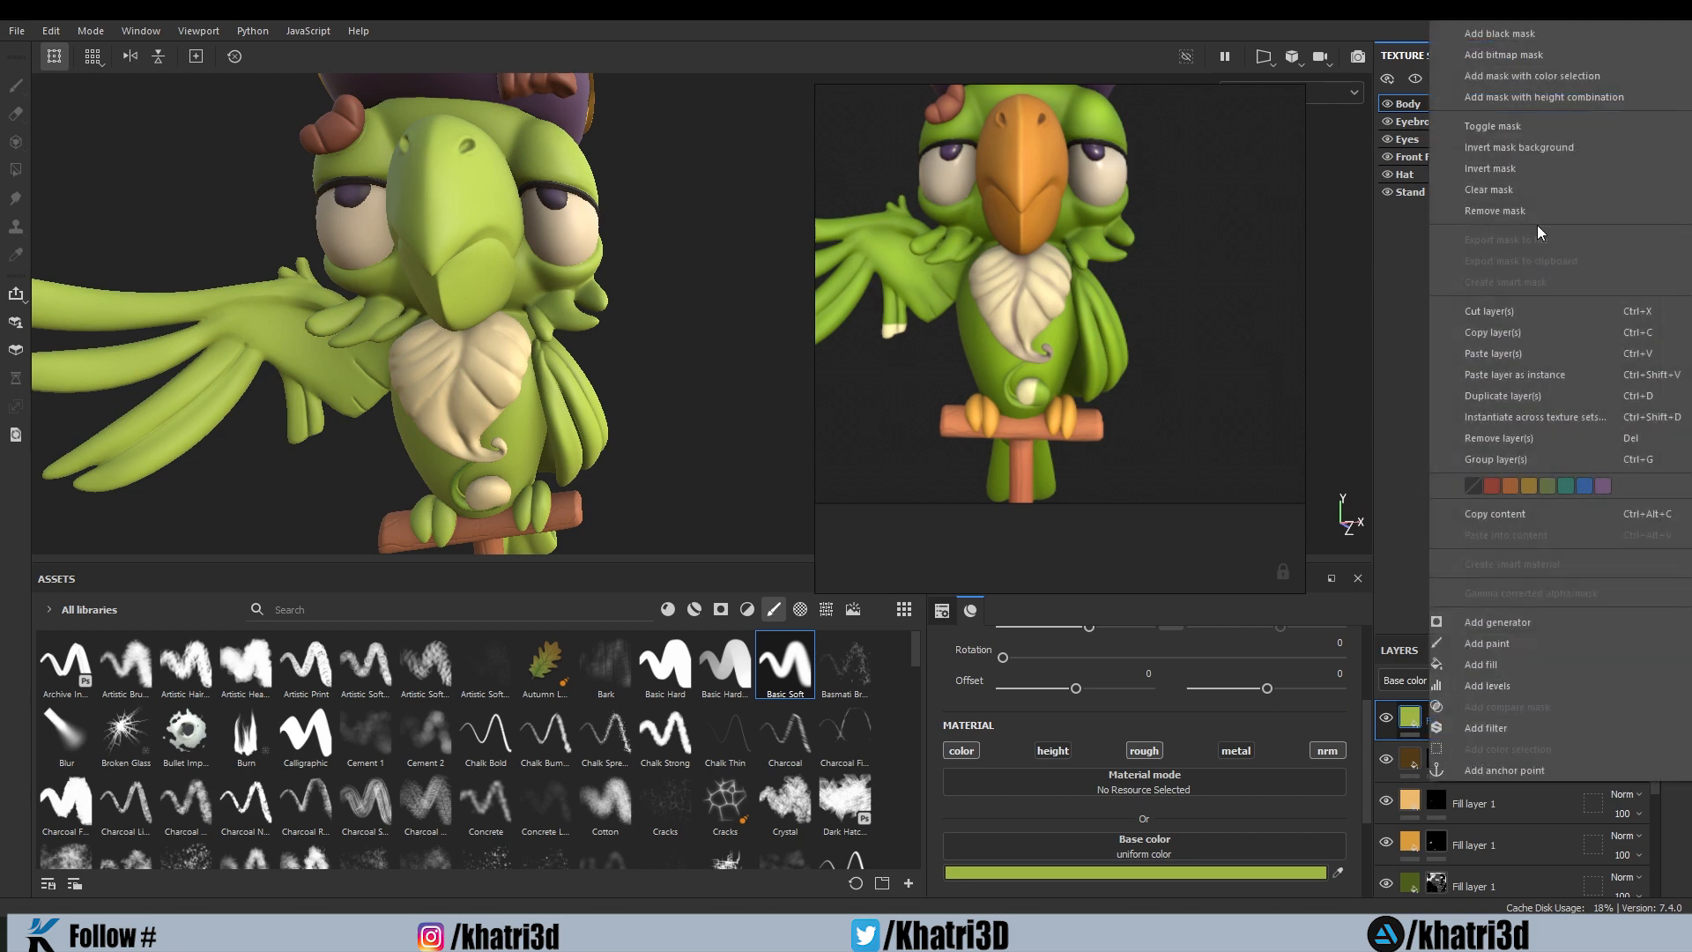
pyautogui.click(1495, 39)
# Step: Enlarge the brush to size 22.32 for painting the lighter green layer's mask on the body
pyautogui.scroll(3, 642, 229)
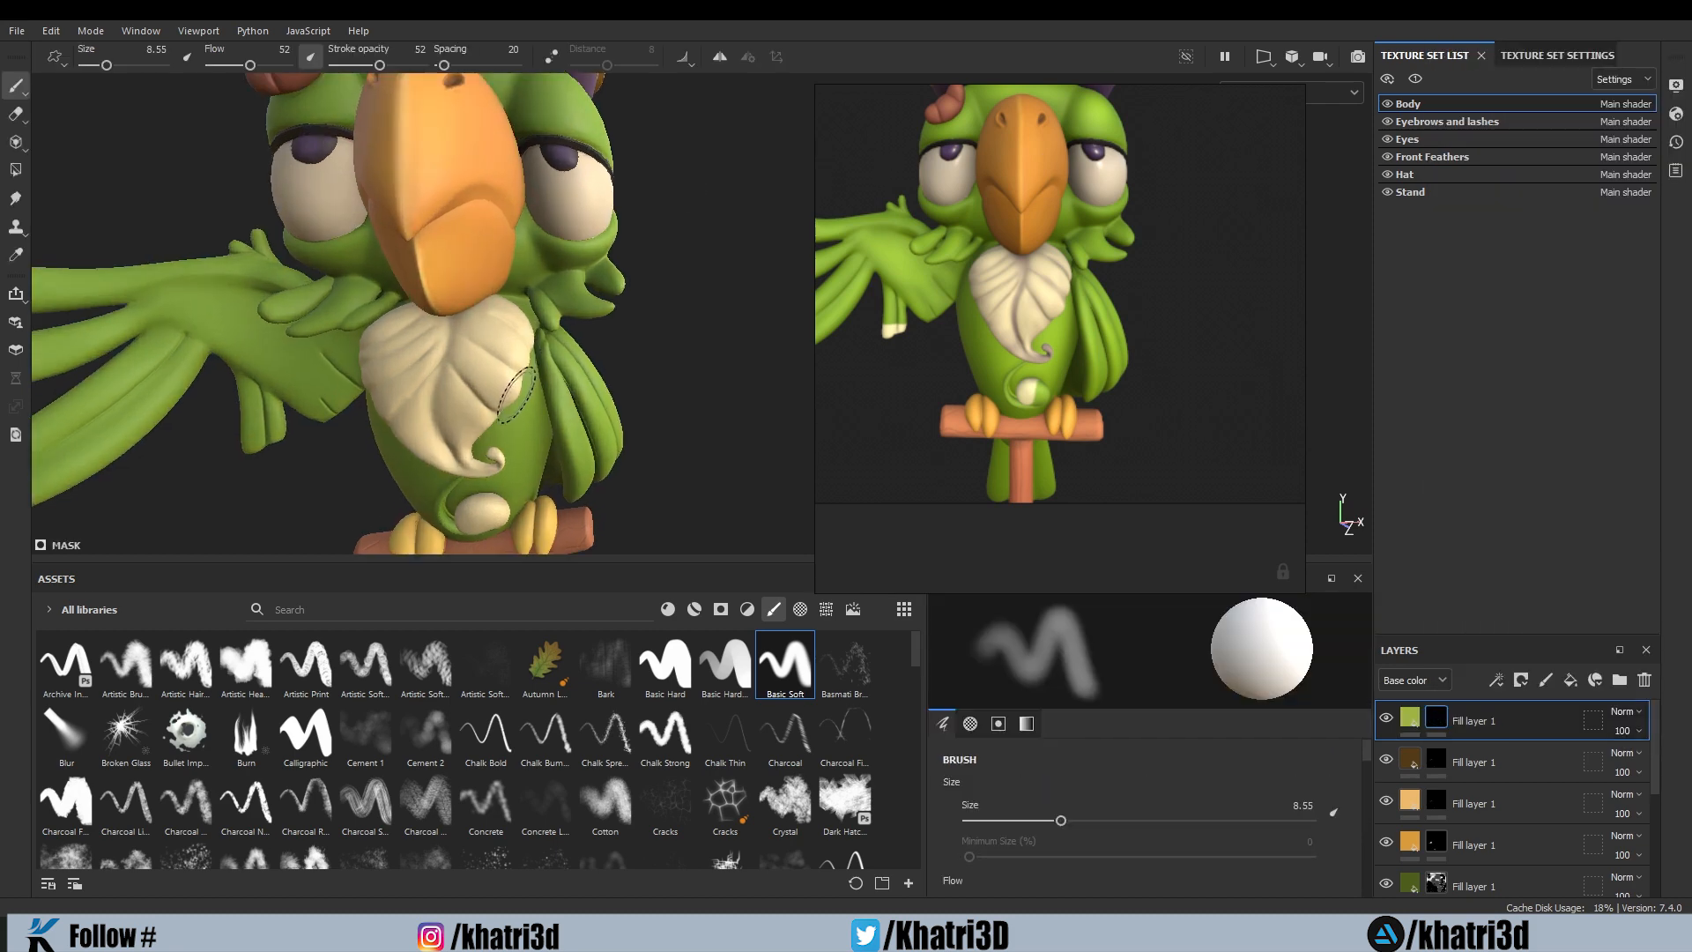
pyautogui.press('[')
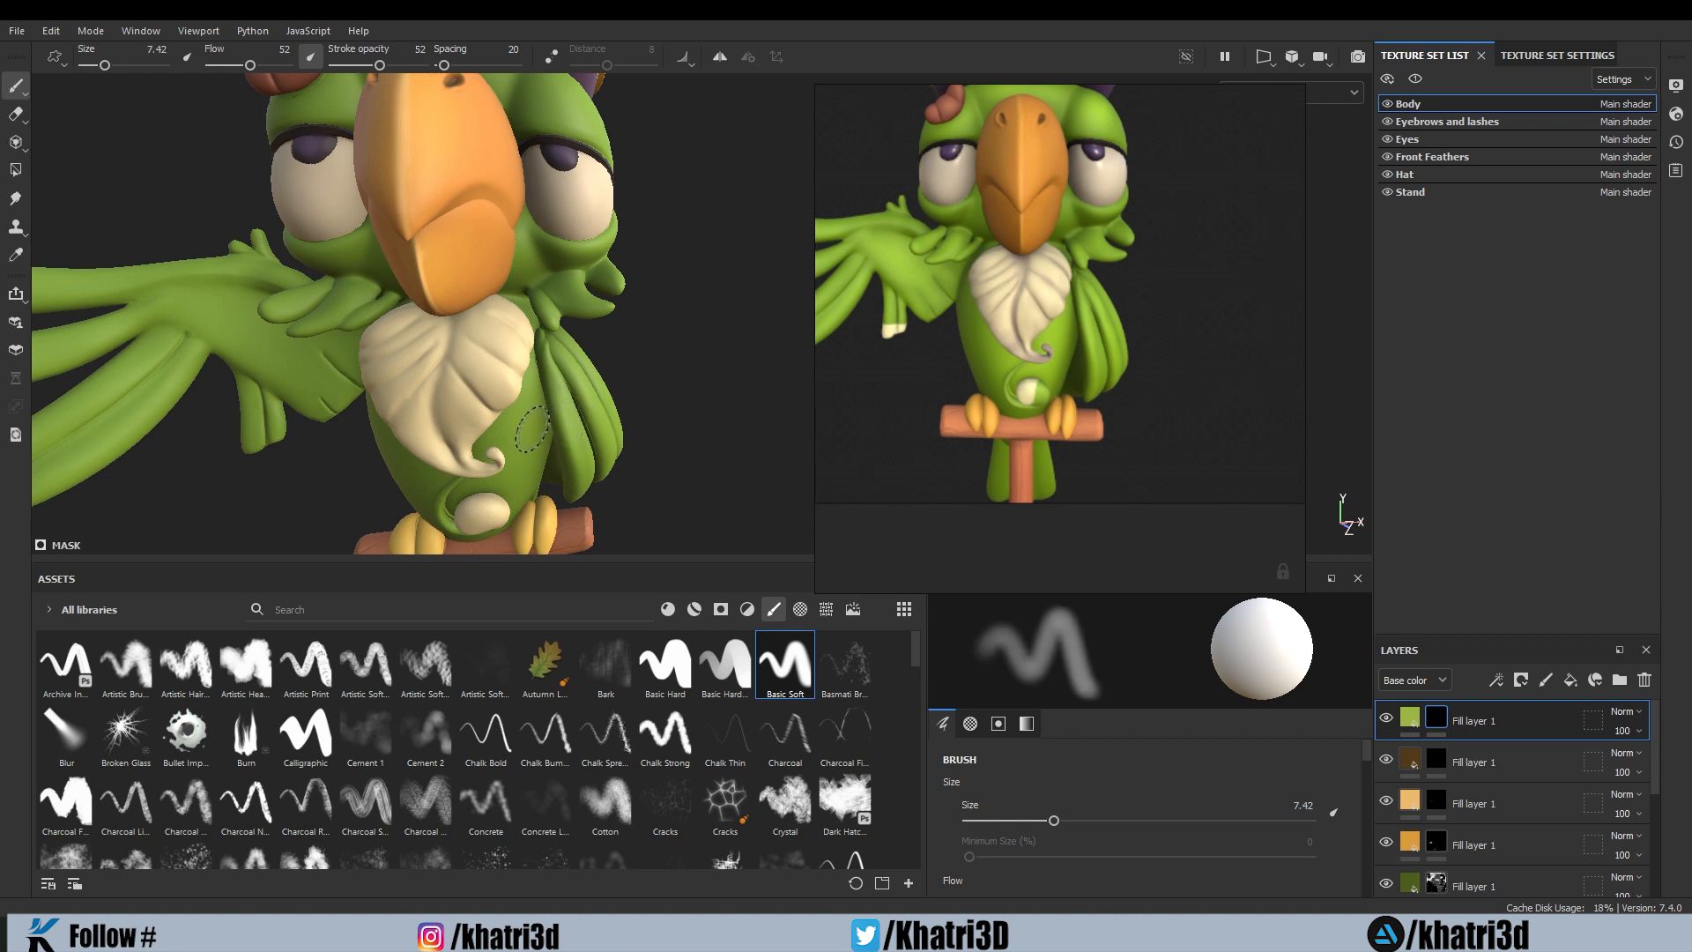
pyautogui.press(']')
pyautogui.press(']')
pyautogui.press(']')
pyautogui.press(']')
pyautogui.press(']')
pyautogui.press(']')
pyautogui.press(']')
pyautogui.press(']')
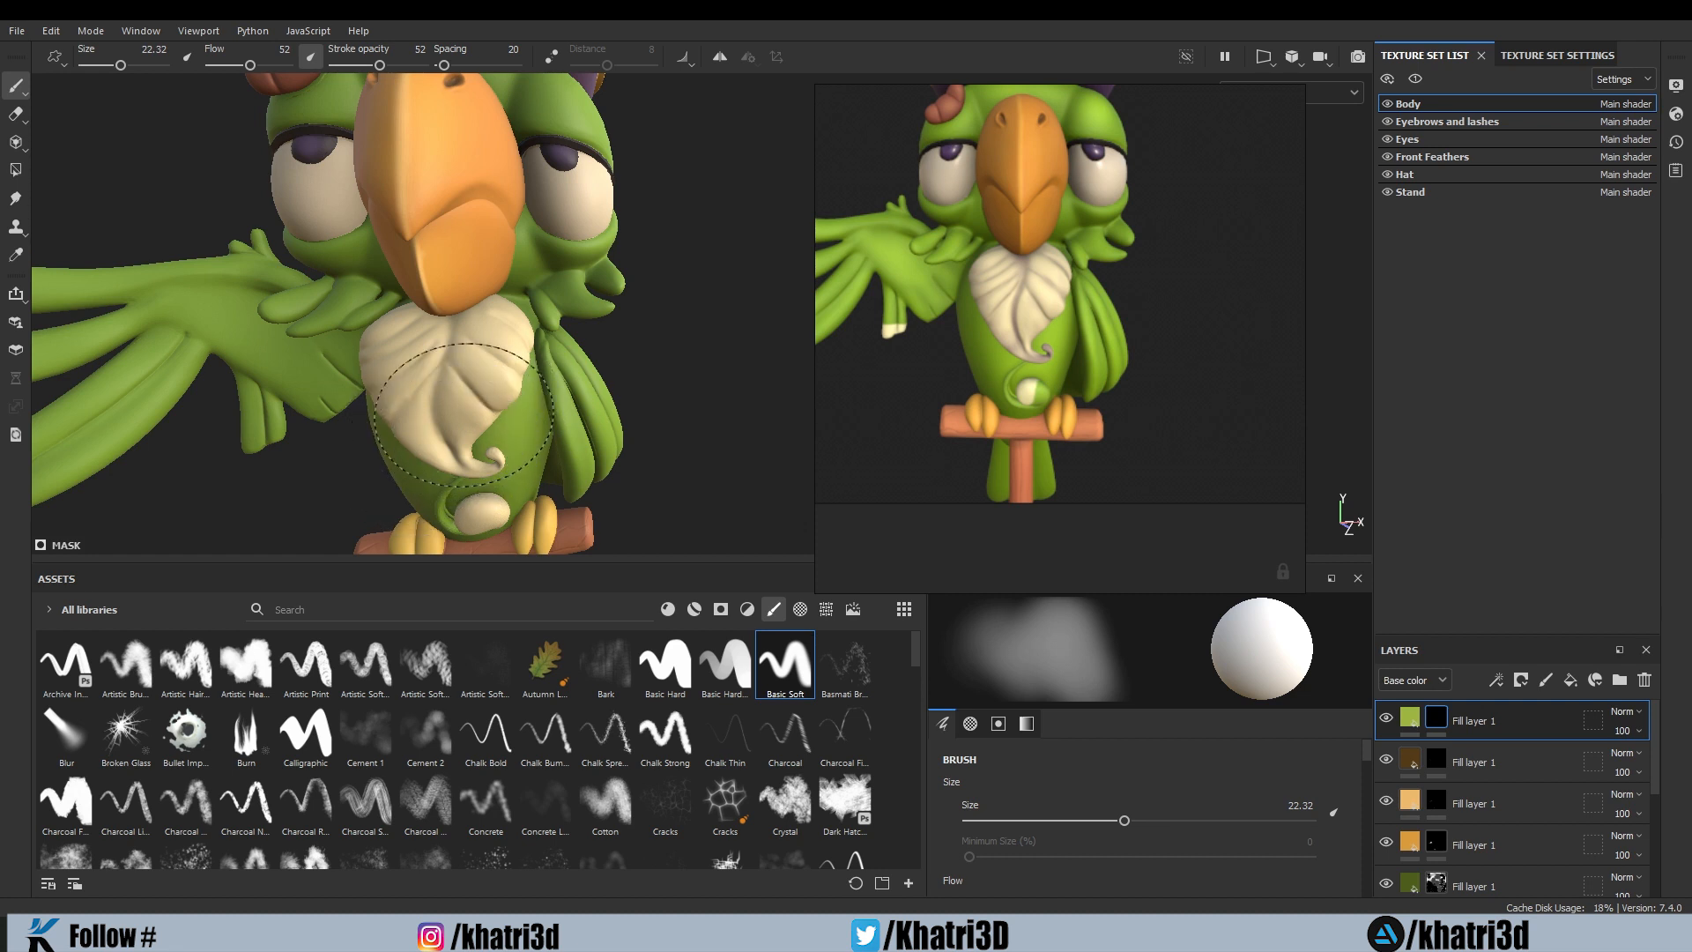
# Step: Reduce the brush to size 15.4 to suit the broad area of the outstretched wing
pyautogui.press('[')
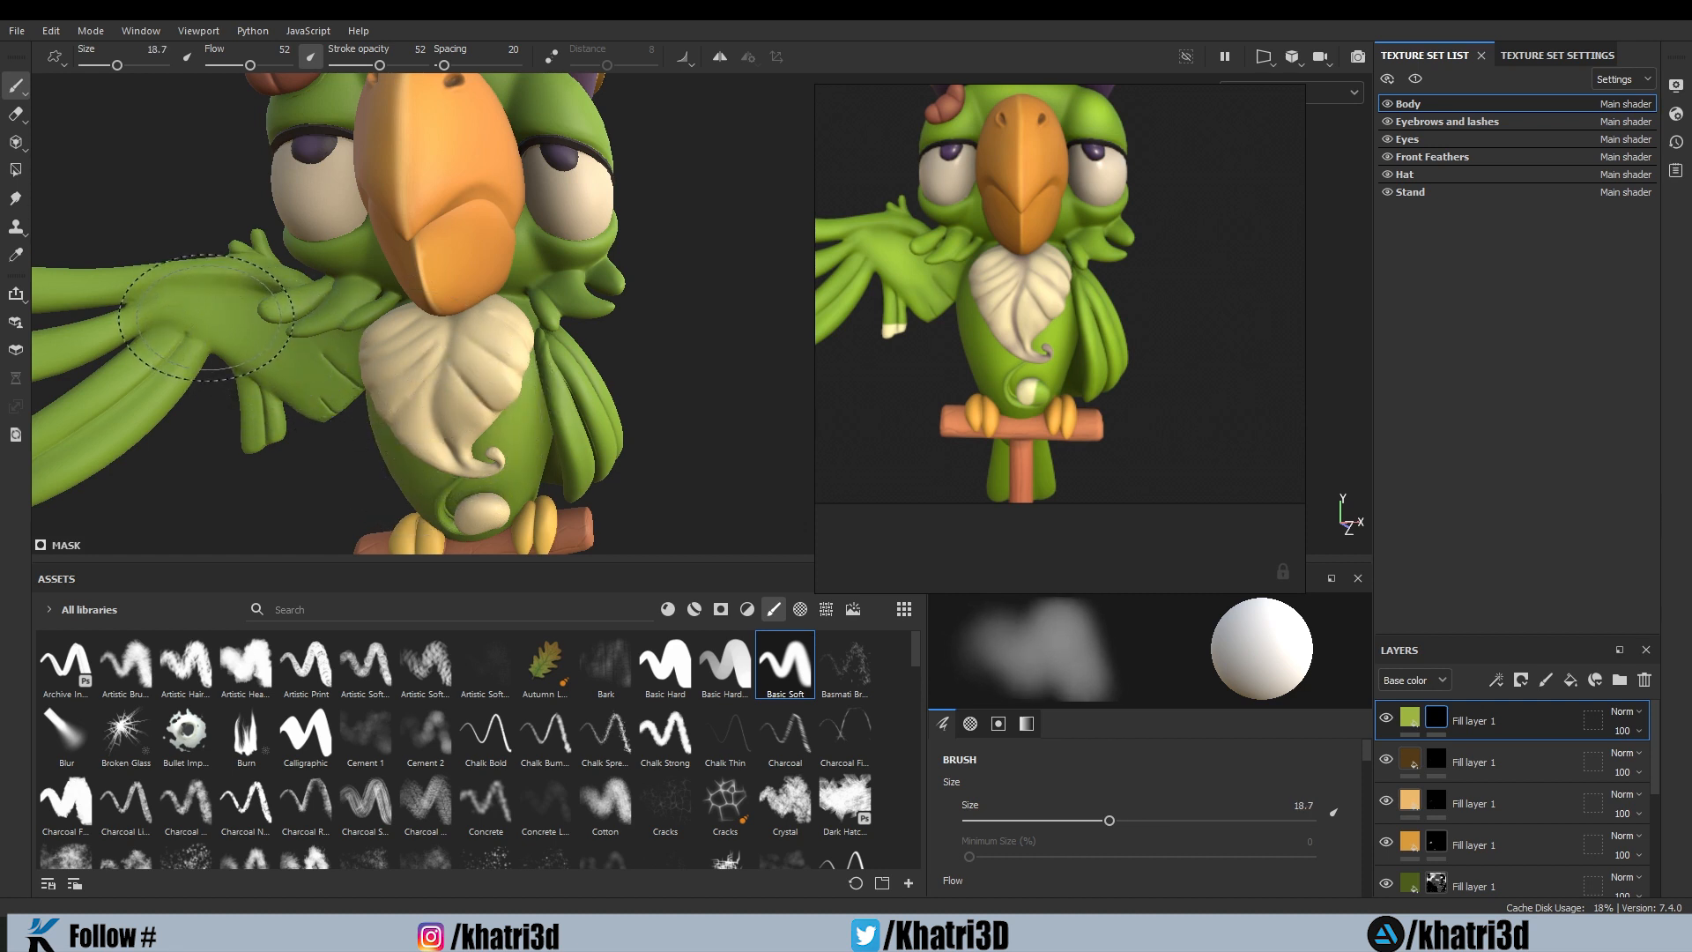
pyautogui.press(']')
pyautogui.press('[')
pyautogui.press('[')
pyautogui.press('[')
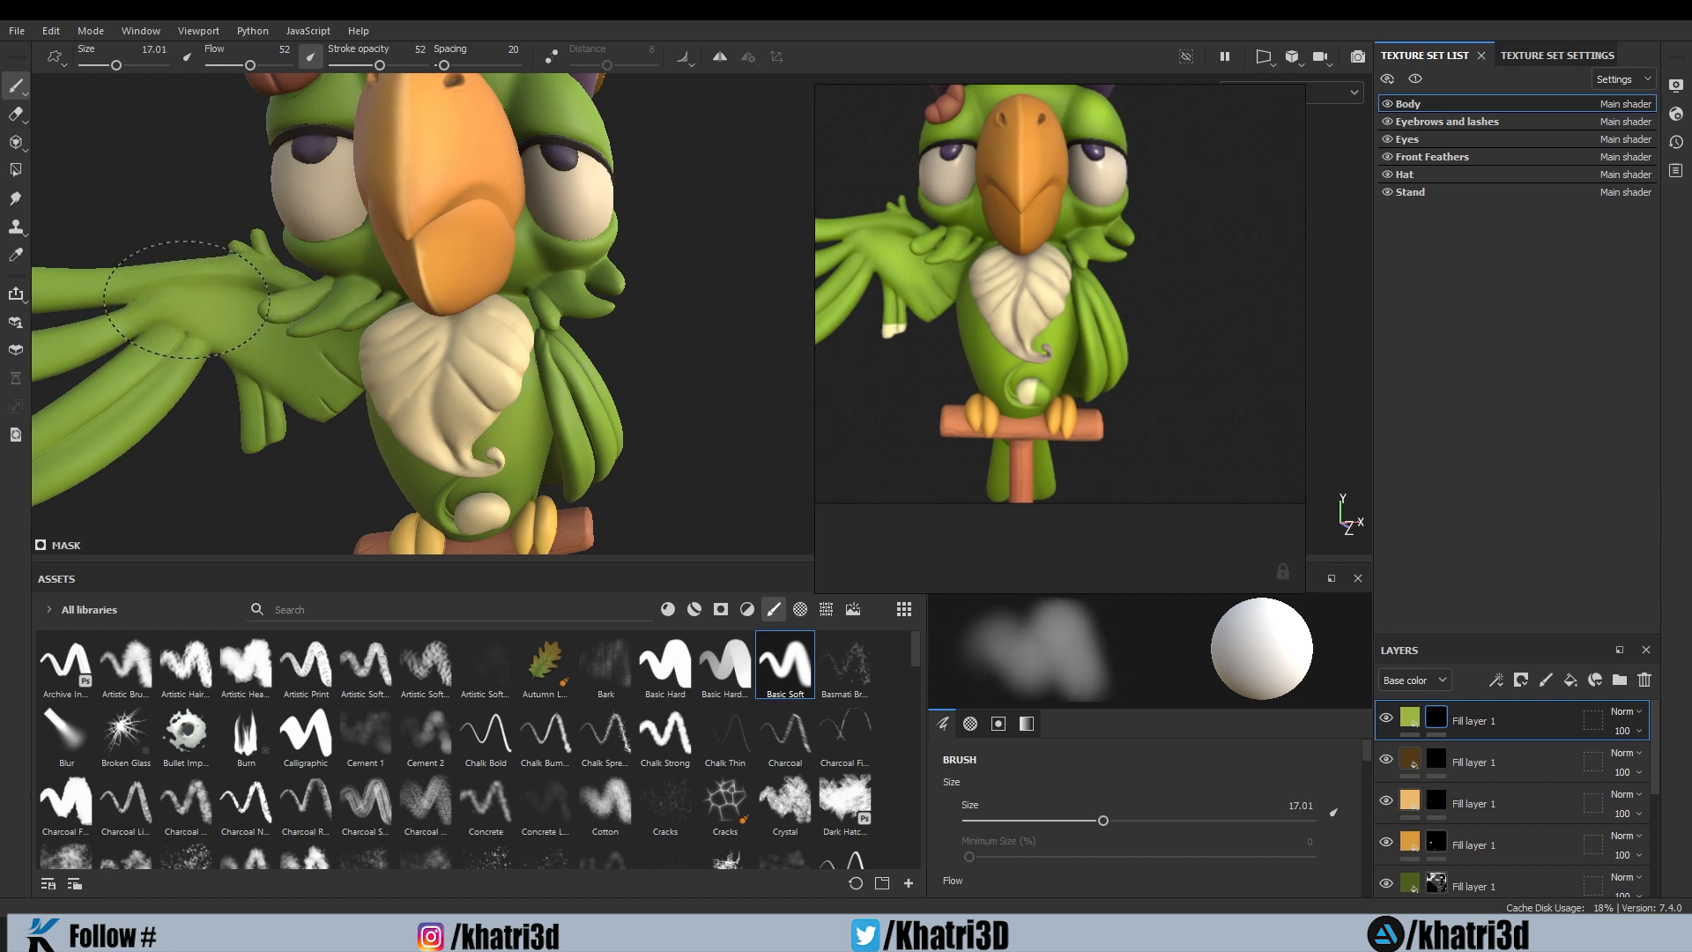
pyautogui.press('[')
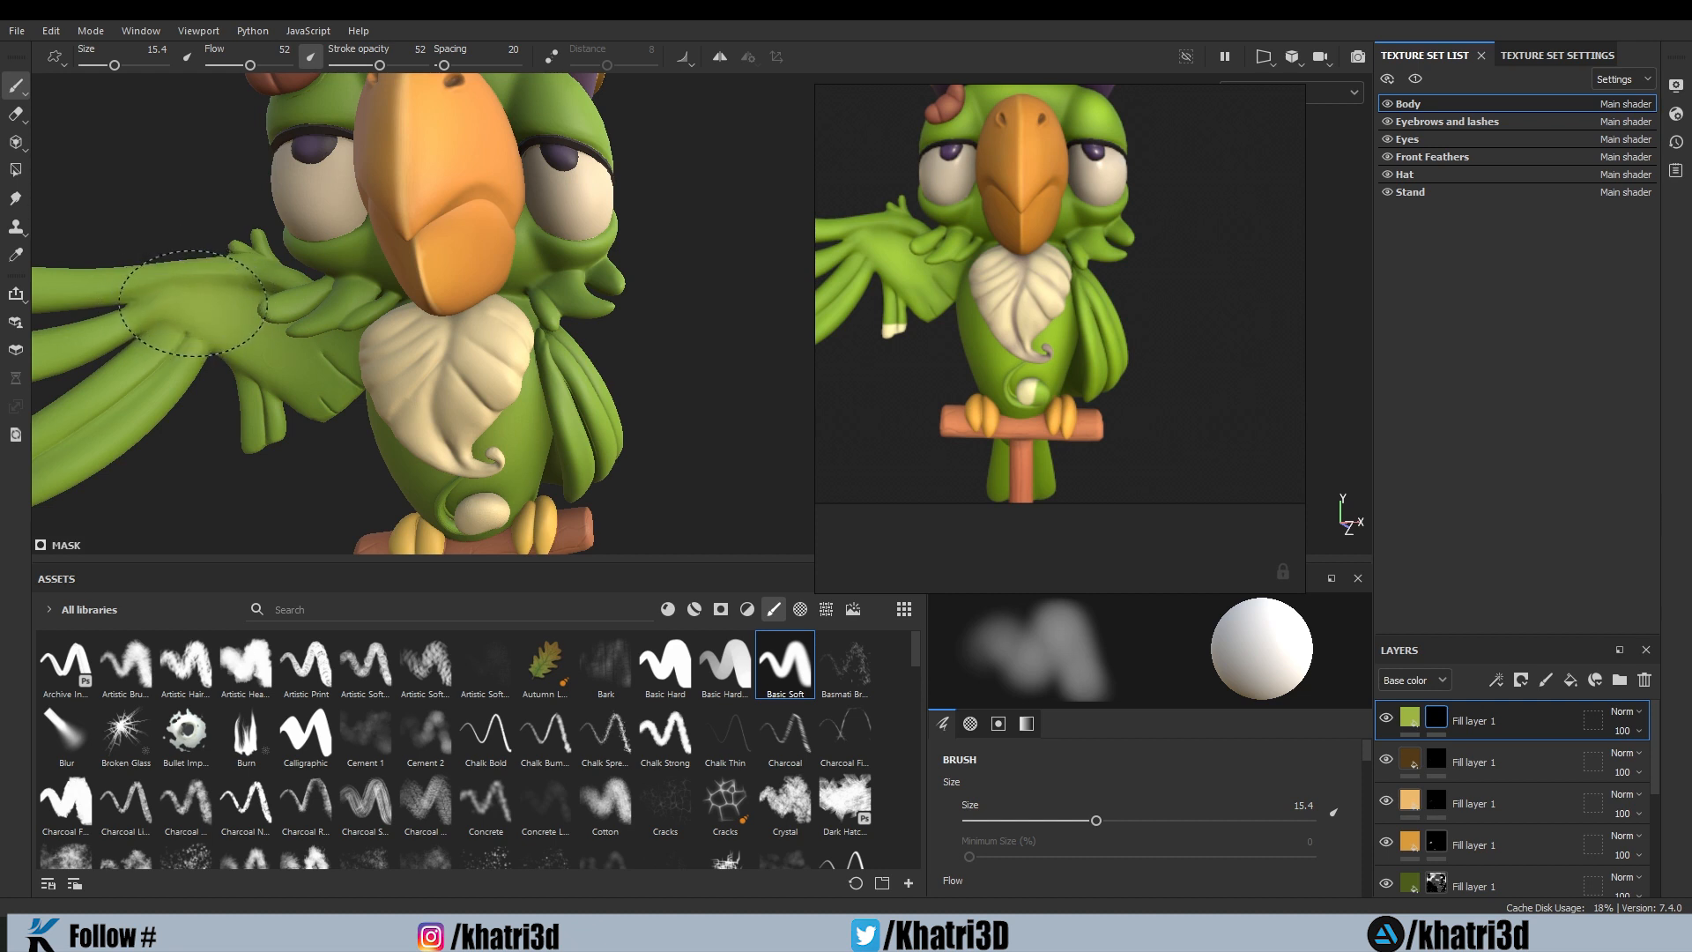
# Step: Reduce the brush to size 8.55 for smaller lighter green areas on the outstretched wing
pyautogui.press(']')
pyautogui.press('[')
pyautogui.press('[')
pyautogui.press('[')
pyautogui.press('[')
pyautogui.press('[')
pyautogui.press('[')
pyautogui.press('[')
pyautogui.press('[')
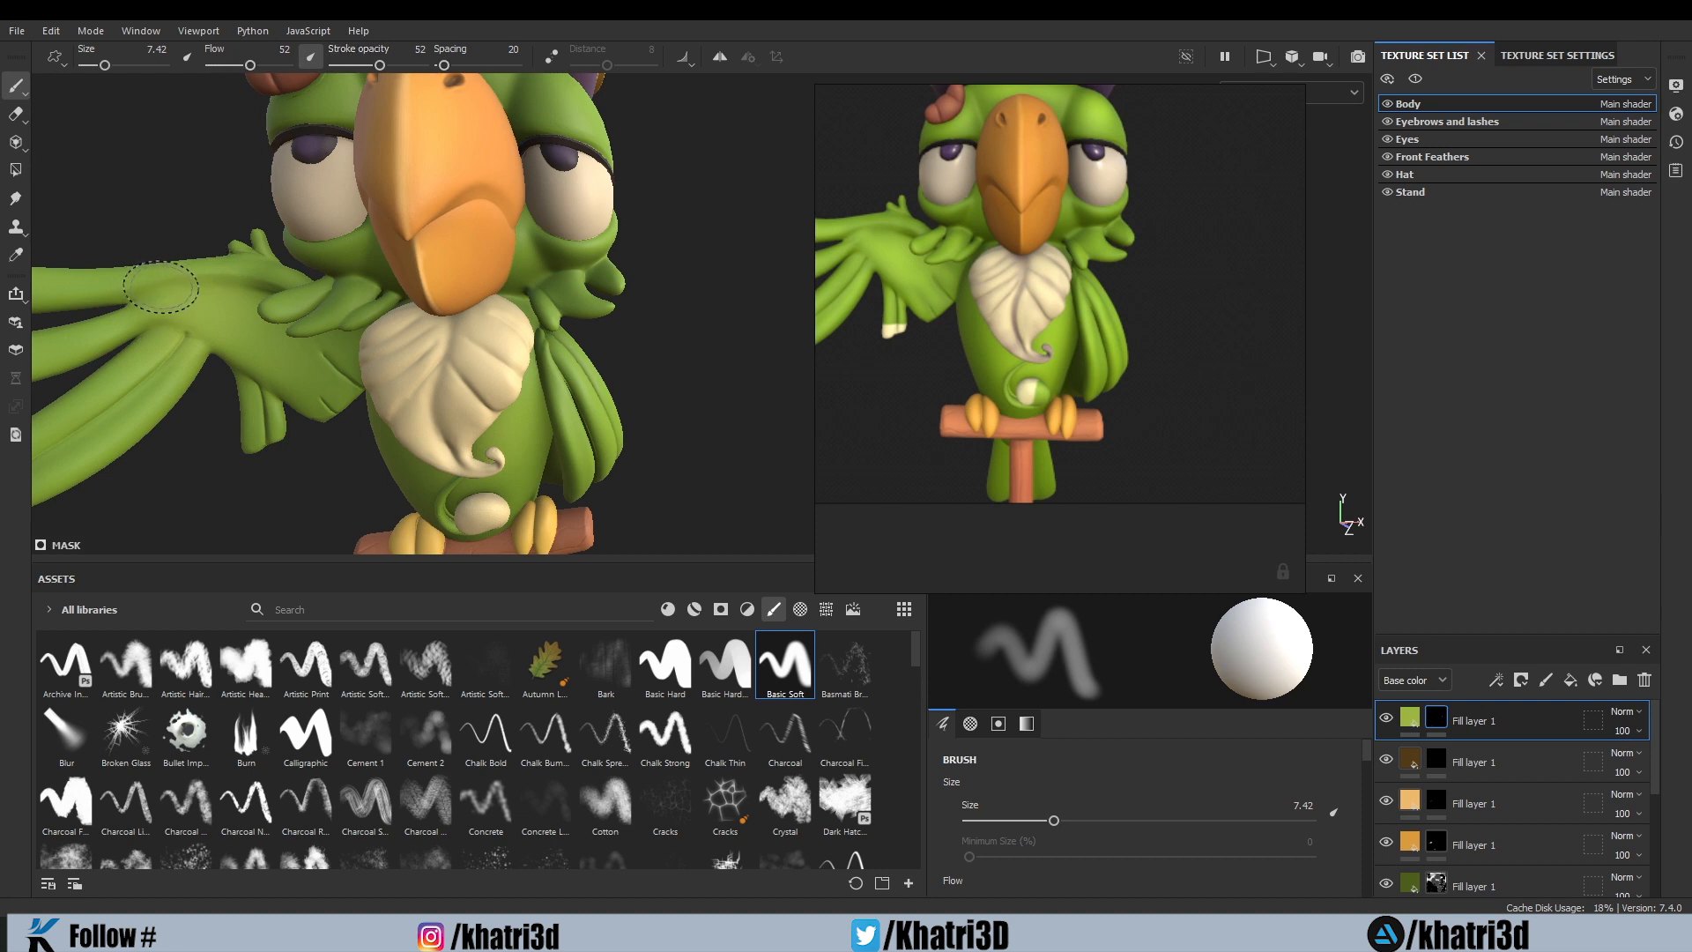
pyautogui.press('[')
pyautogui.press(']')
pyautogui.press(']')
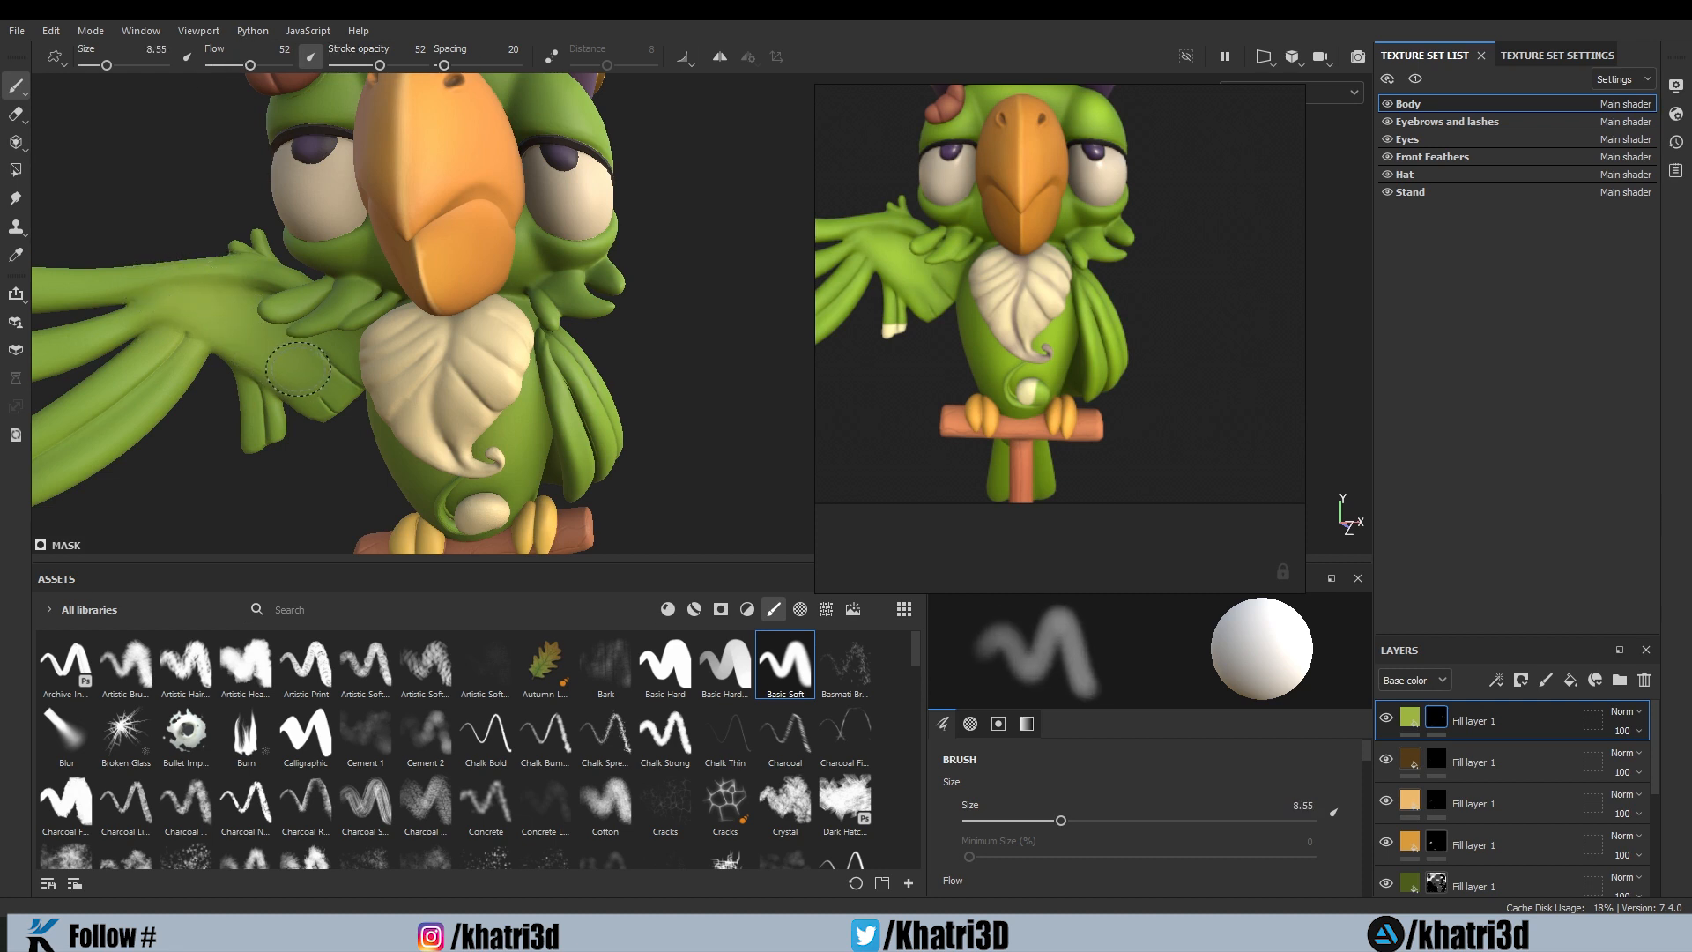
# Step: Reduce the brush to size 5.4 for lighter green on the narrow feathers under the outstretched wing
pyautogui.press('[')
pyautogui.press('[')
pyautogui.press('[')
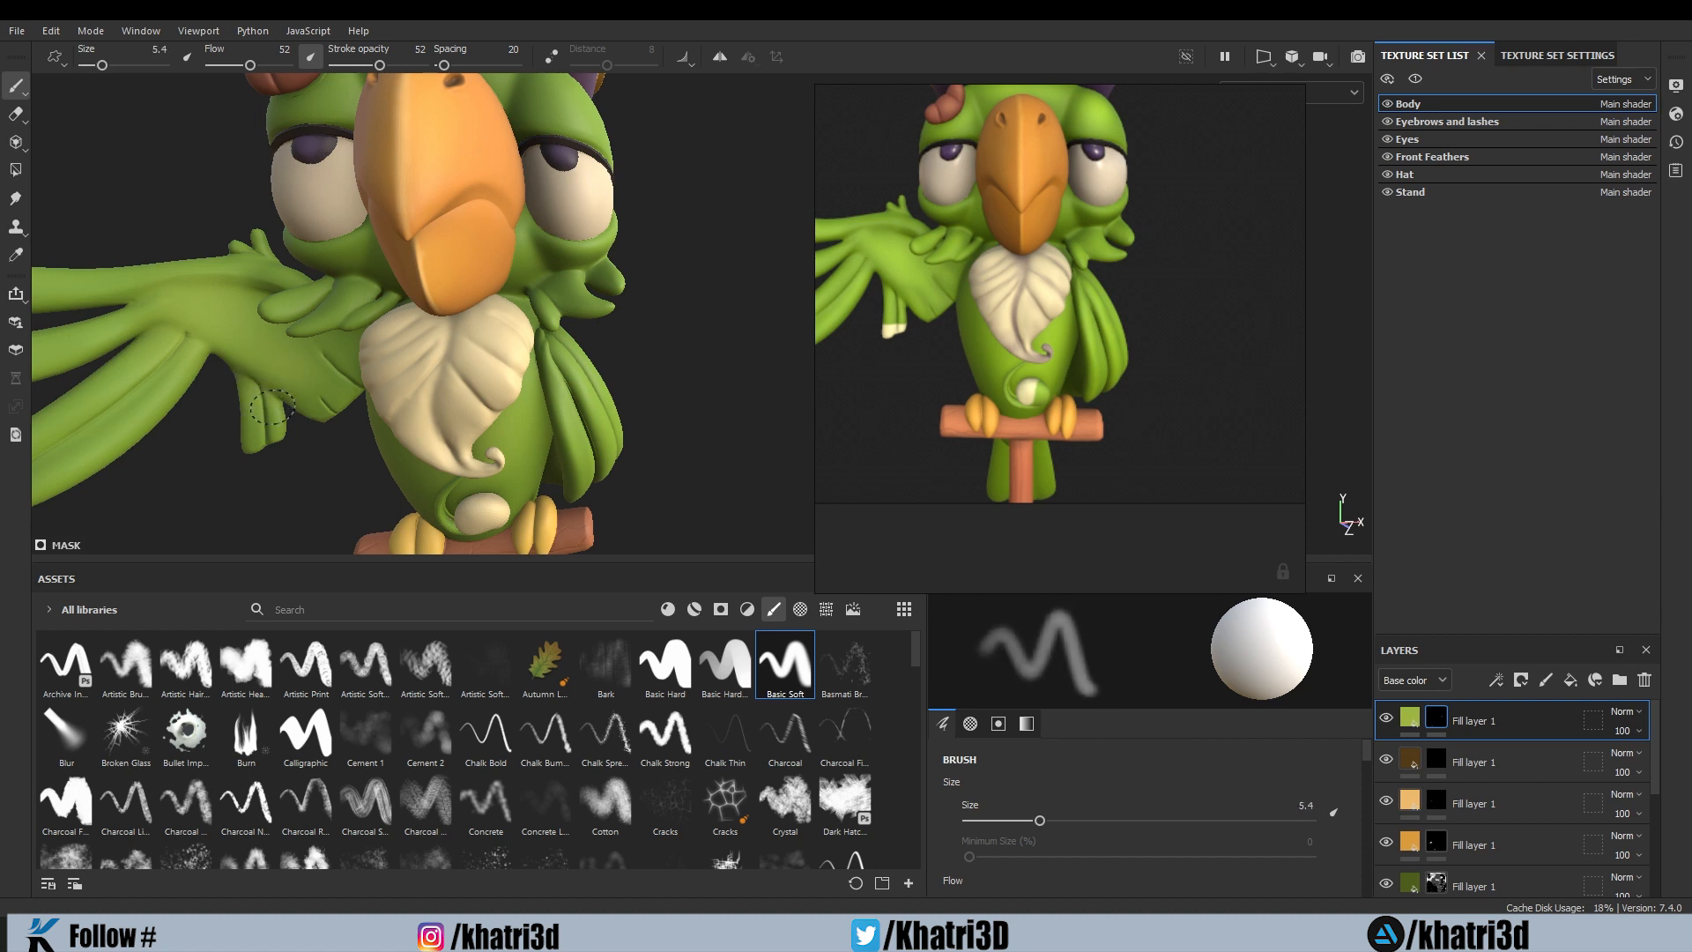
pyautogui.scroll(-4, 706, 228)
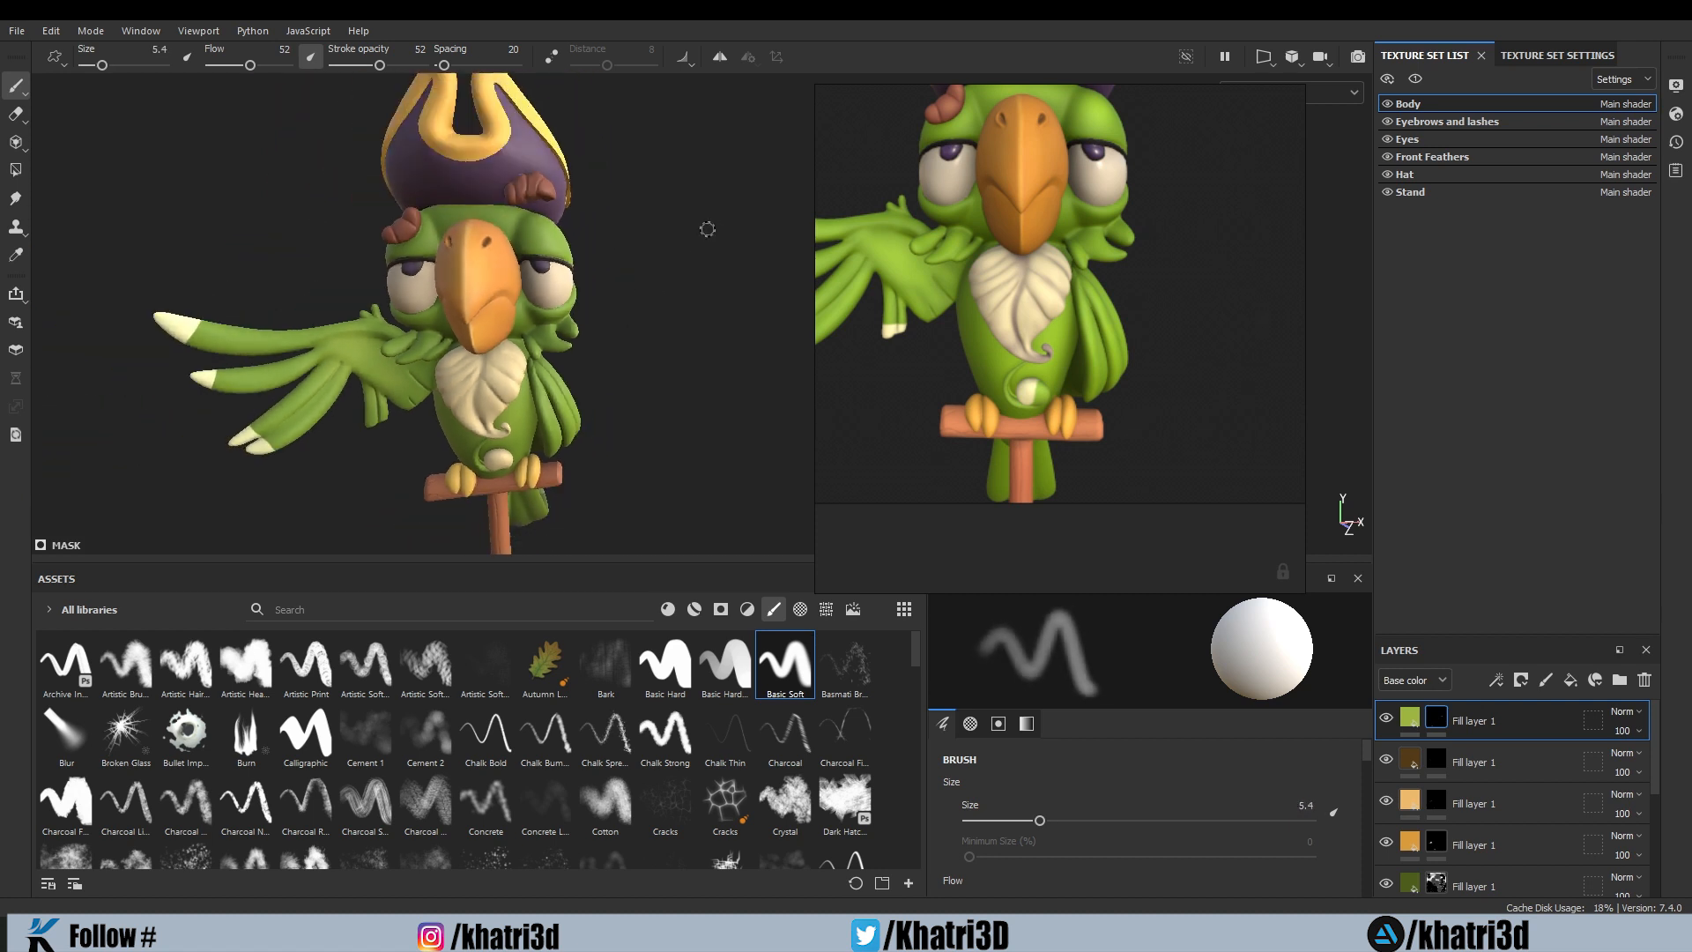
# Step: Enlarge the brush to size 9.76 for painting the lighter green mask on the brow above the eyes
pyautogui.scroll(1, 703, 235)
pyautogui.scroll(5, 732, 273)
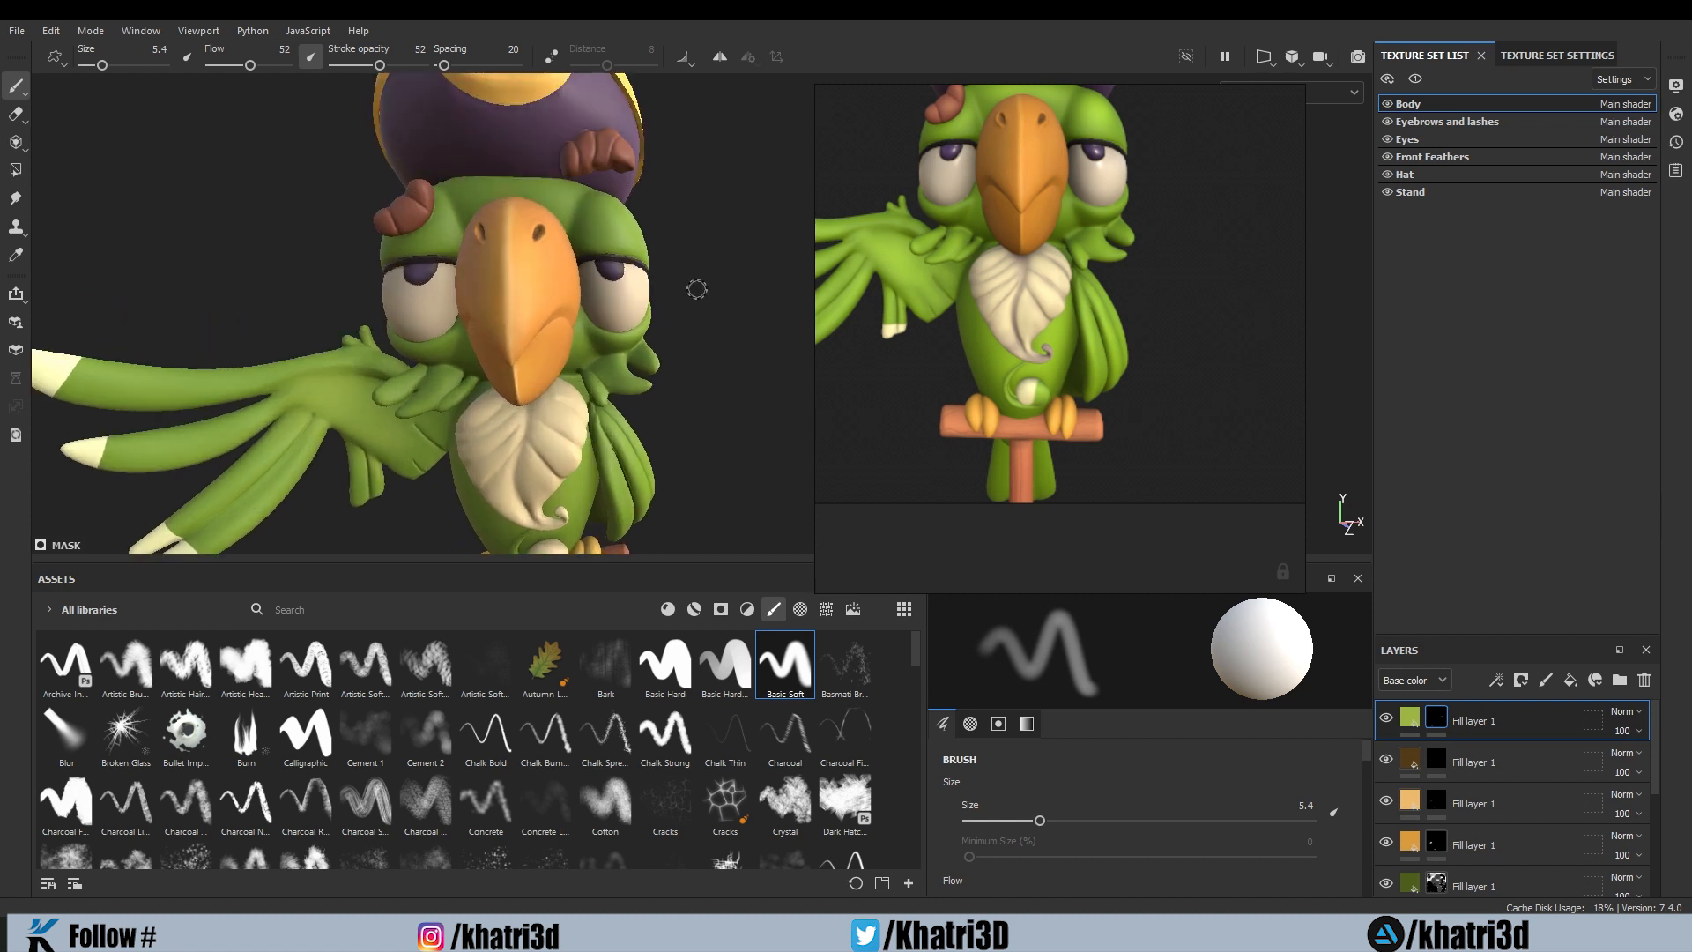
pyautogui.scroll(4, 717, 256)
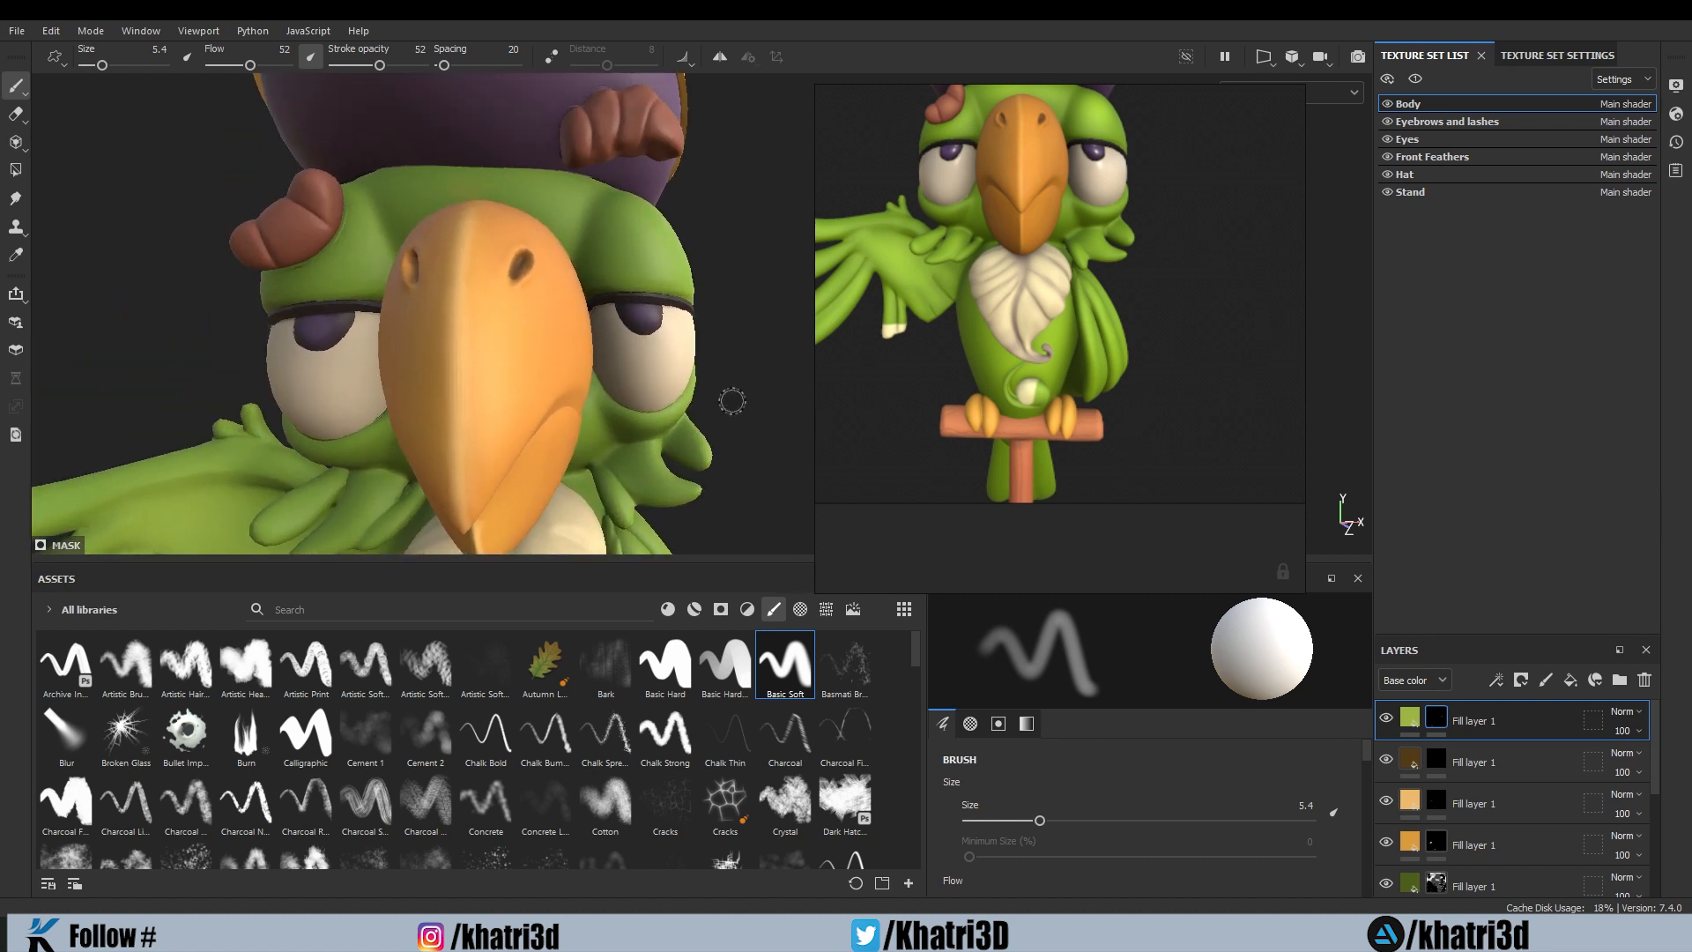
pyautogui.press('[')
pyautogui.press(']')
pyautogui.press(']')
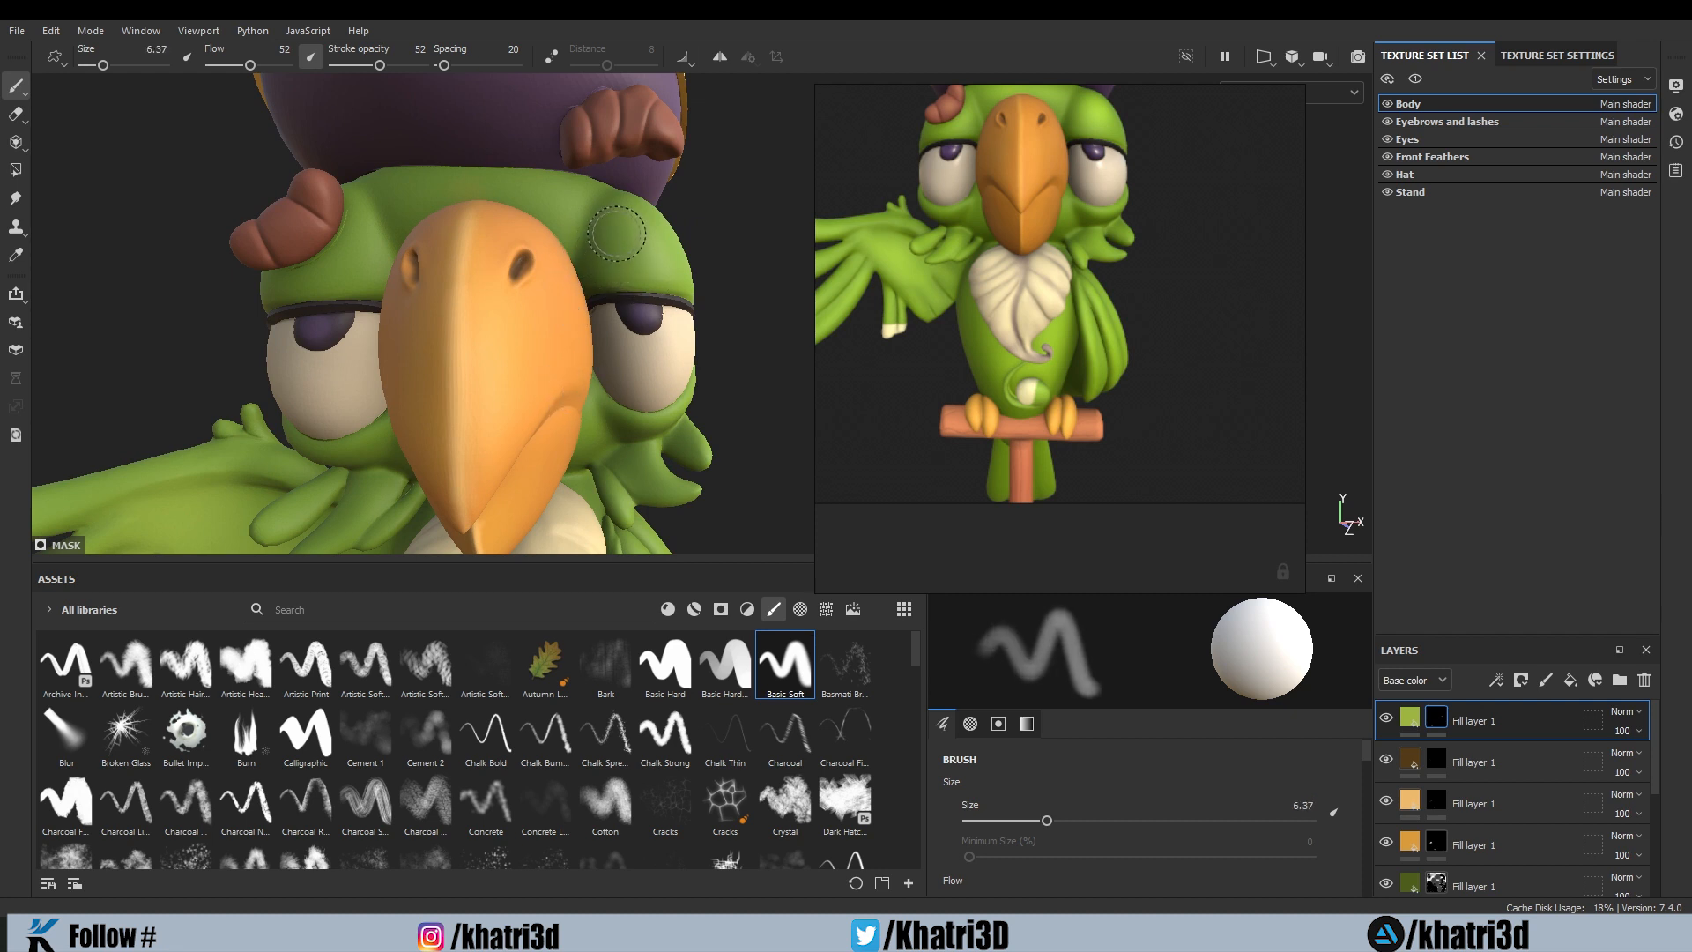
pyautogui.press(']')
pyautogui.press(']')
pyautogui.press(']')
pyautogui.press(']')
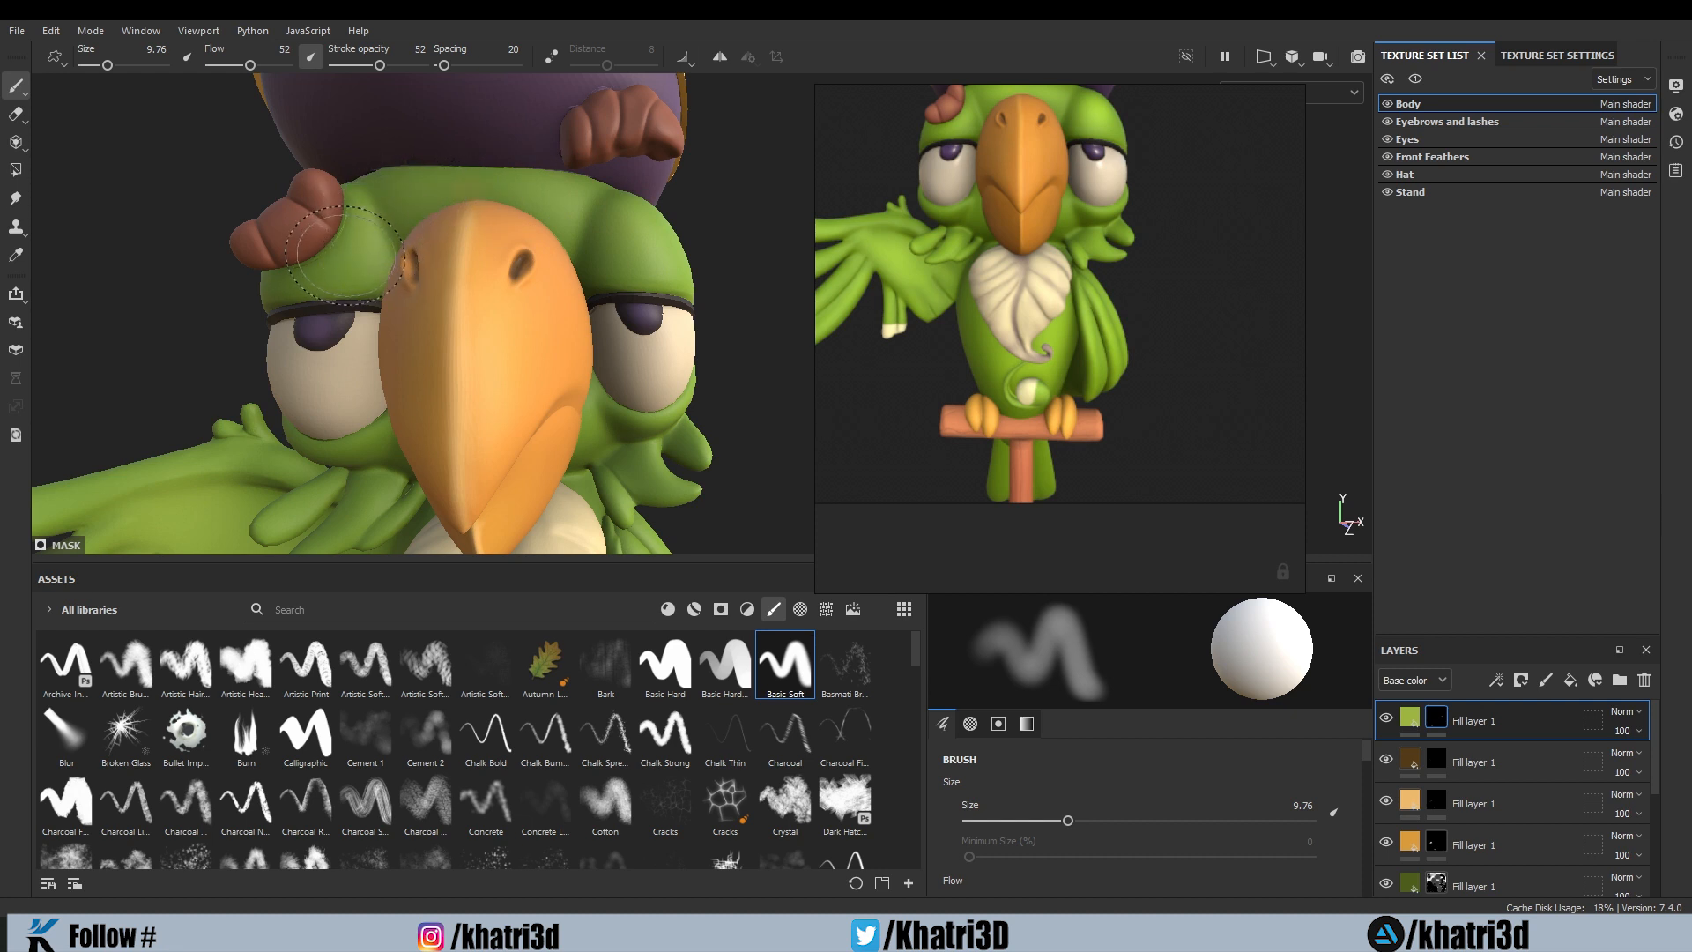
# Step: Reduce the brush to size 6.37 for the narrow brow area beneath the reddish-brown eyebrow
pyautogui.press('[')
pyautogui.press('[')
pyautogui.press('[')
pyautogui.press('[')
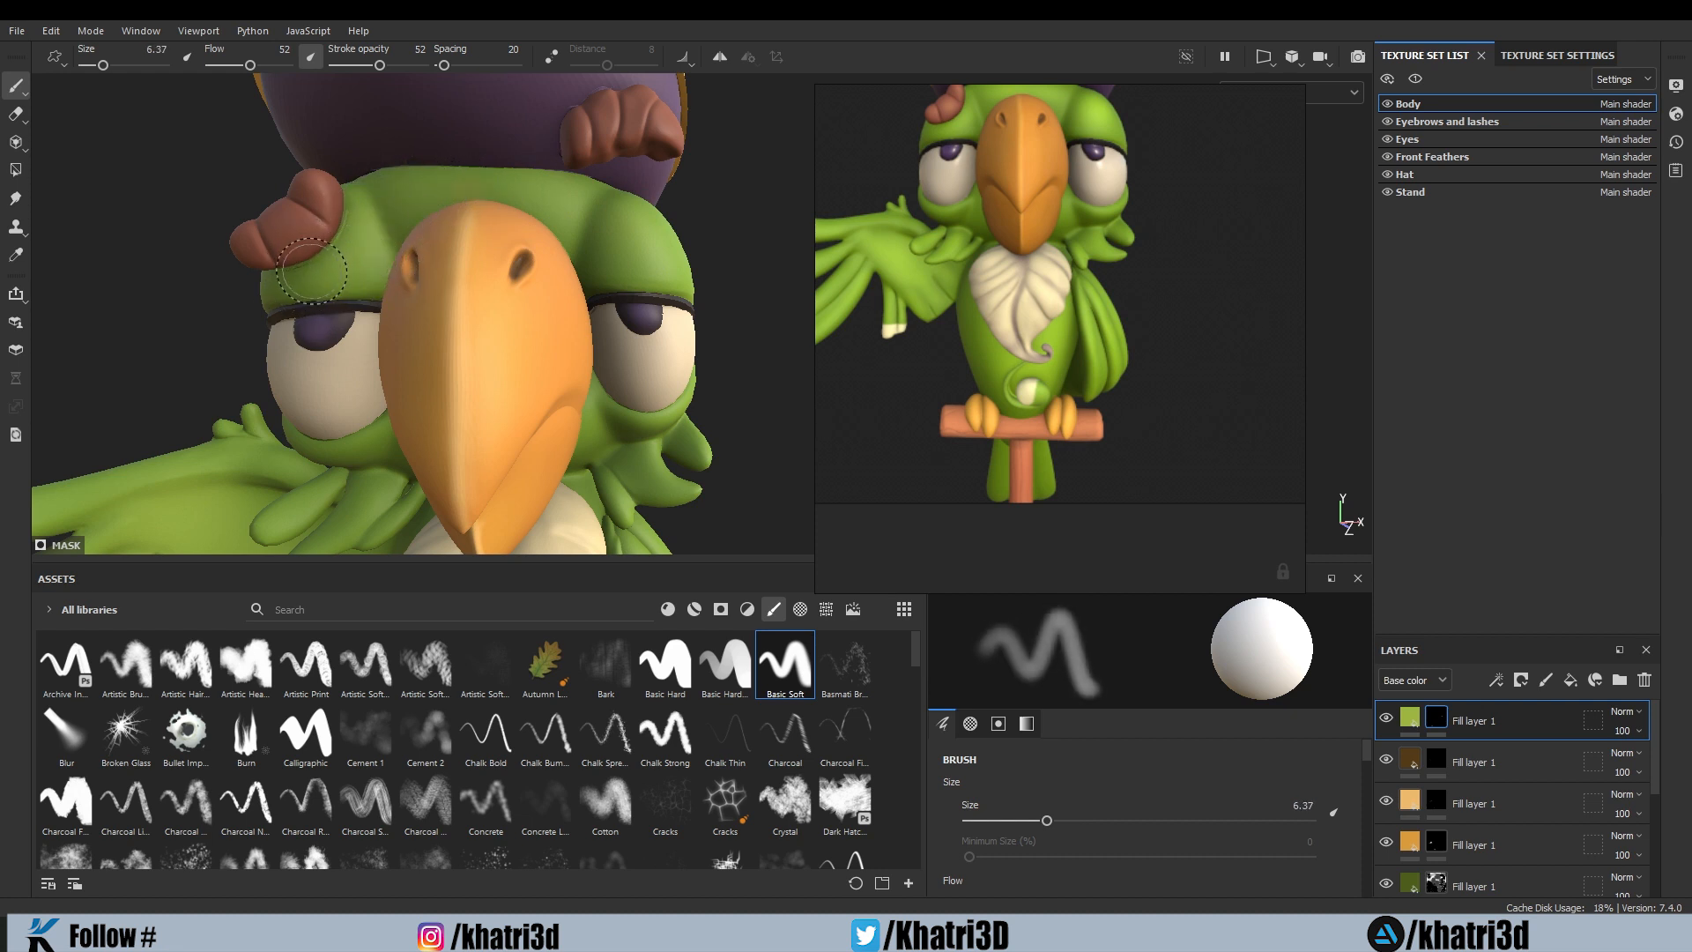
# Step: Enlarge the brush to size 9.76 for painting the lighter green mask on the folded wing
pyautogui.press(']')
pyautogui.press(']')
pyautogui.press(']')
pyautogui.press(']')
pyautogui.press(']')
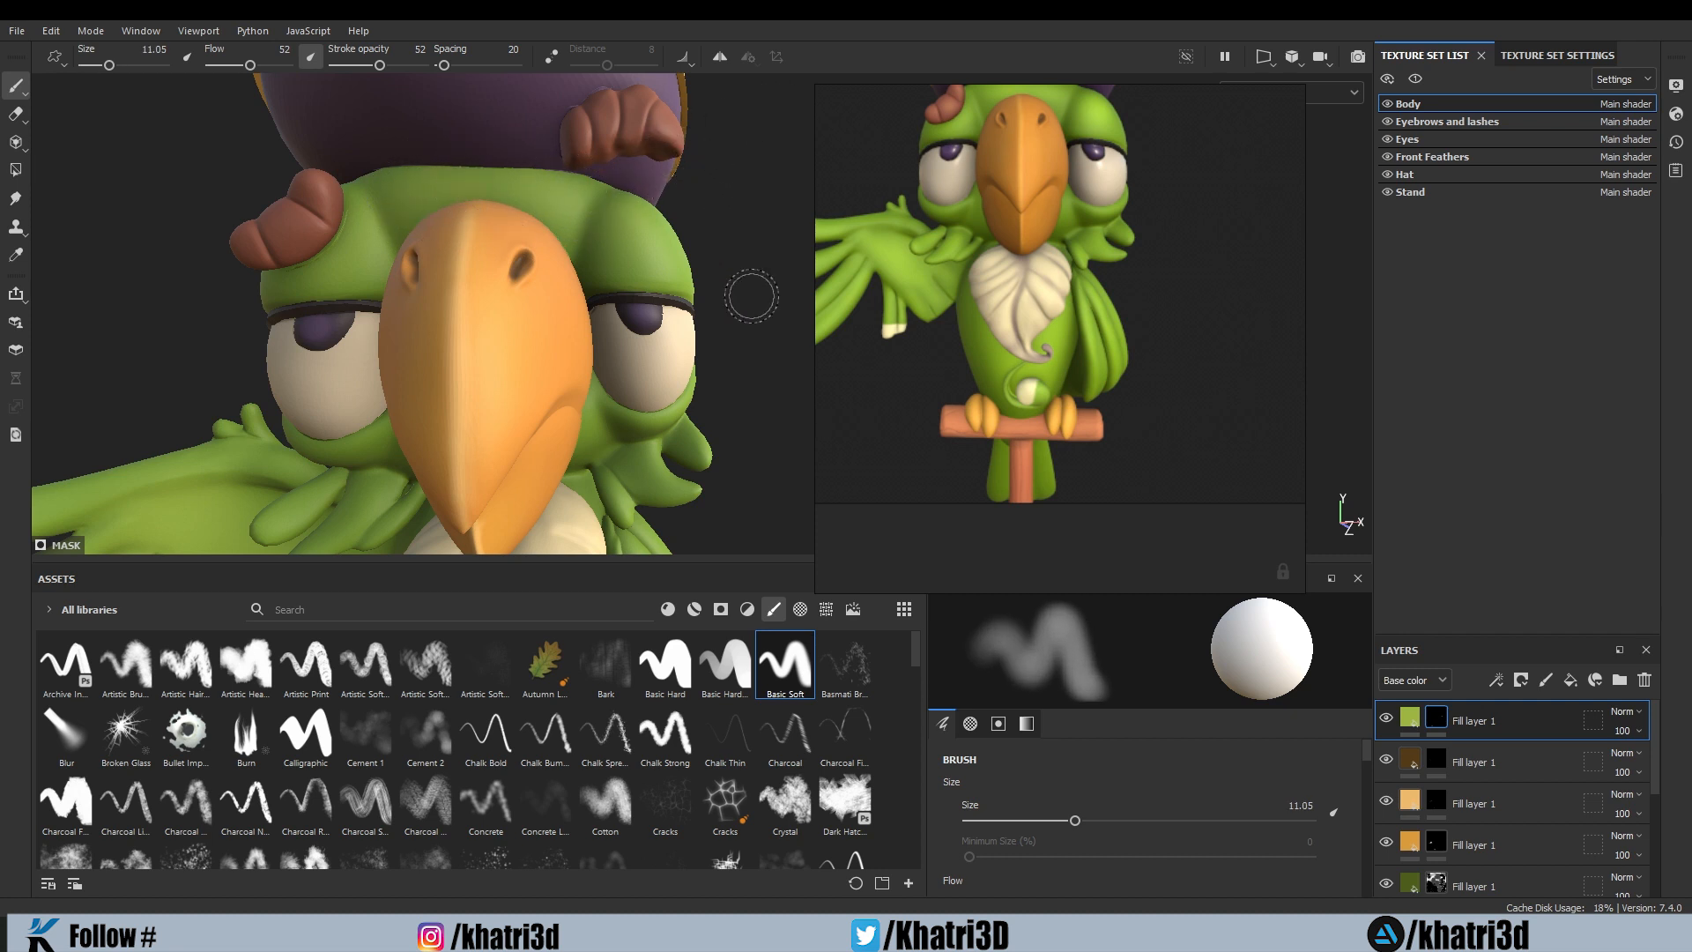
pyautogui.keyDown('alt'); pyautogui.moveTo(803, 445); pyautogui.dragTo(793, 150, button='middle'); pyautogui.keyUp('alt')
pyautogui.press(']')
pyautogui.press('[')
pyautogui.press('[')
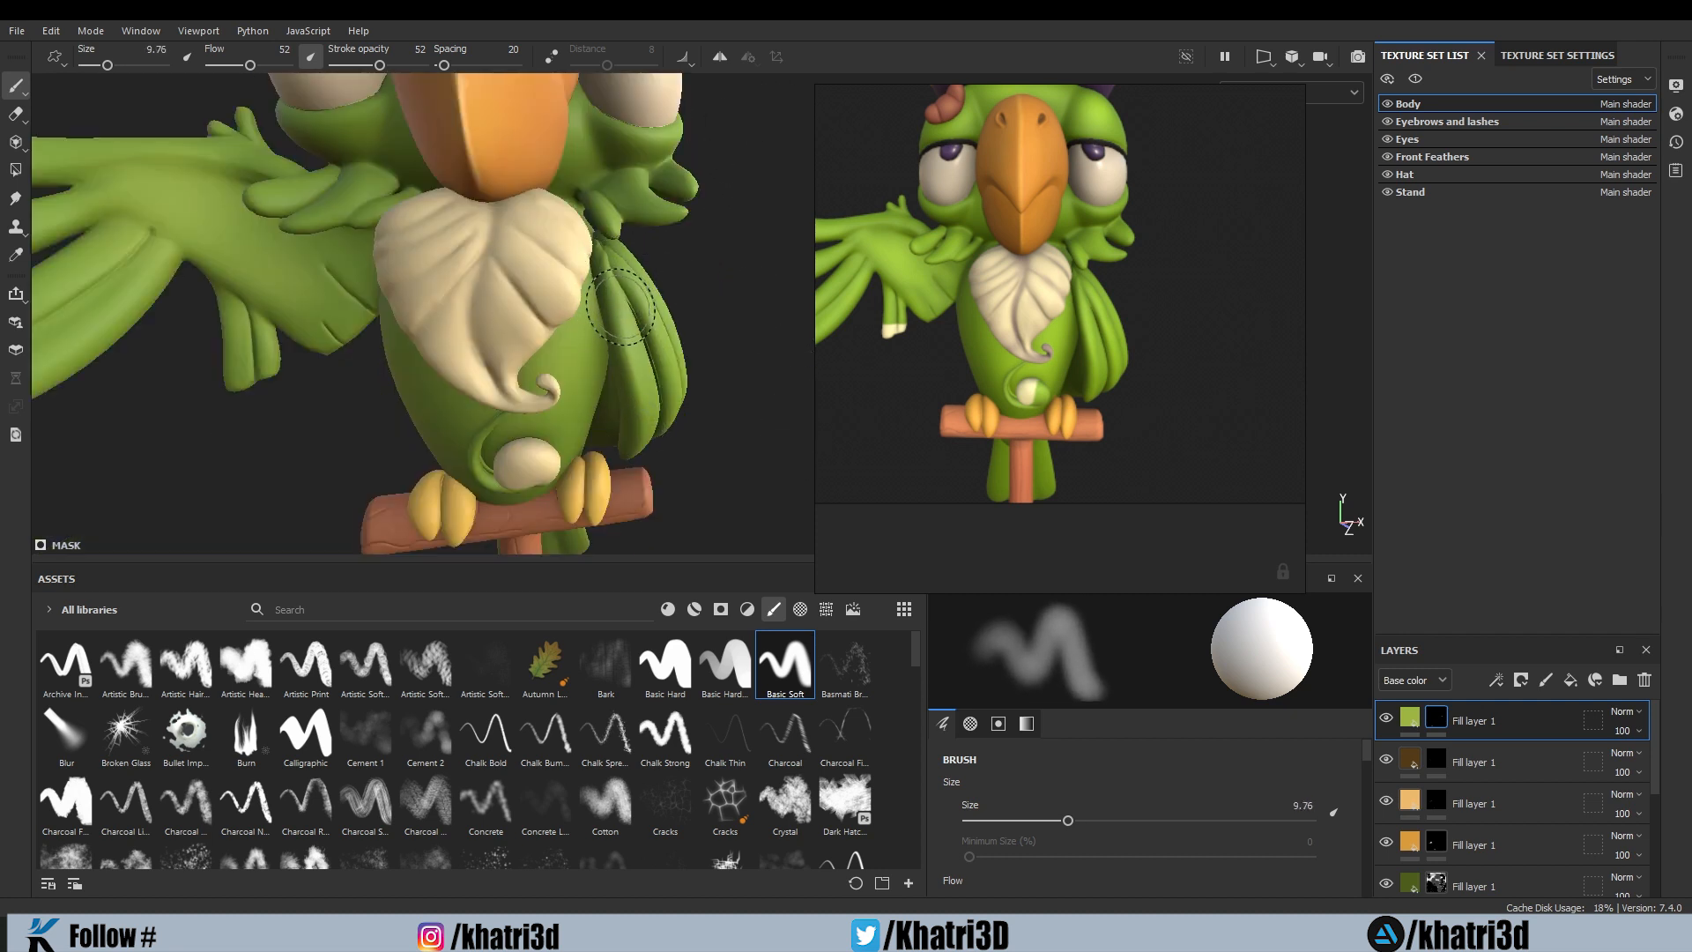
# Step: Reduce the brush to size 6.37 for lighter green along the individual feathers of the folded wing
pyautogui.press('[')
pyautogui.press('[')
pyautogui.press('[')
pyautogui.press('[')
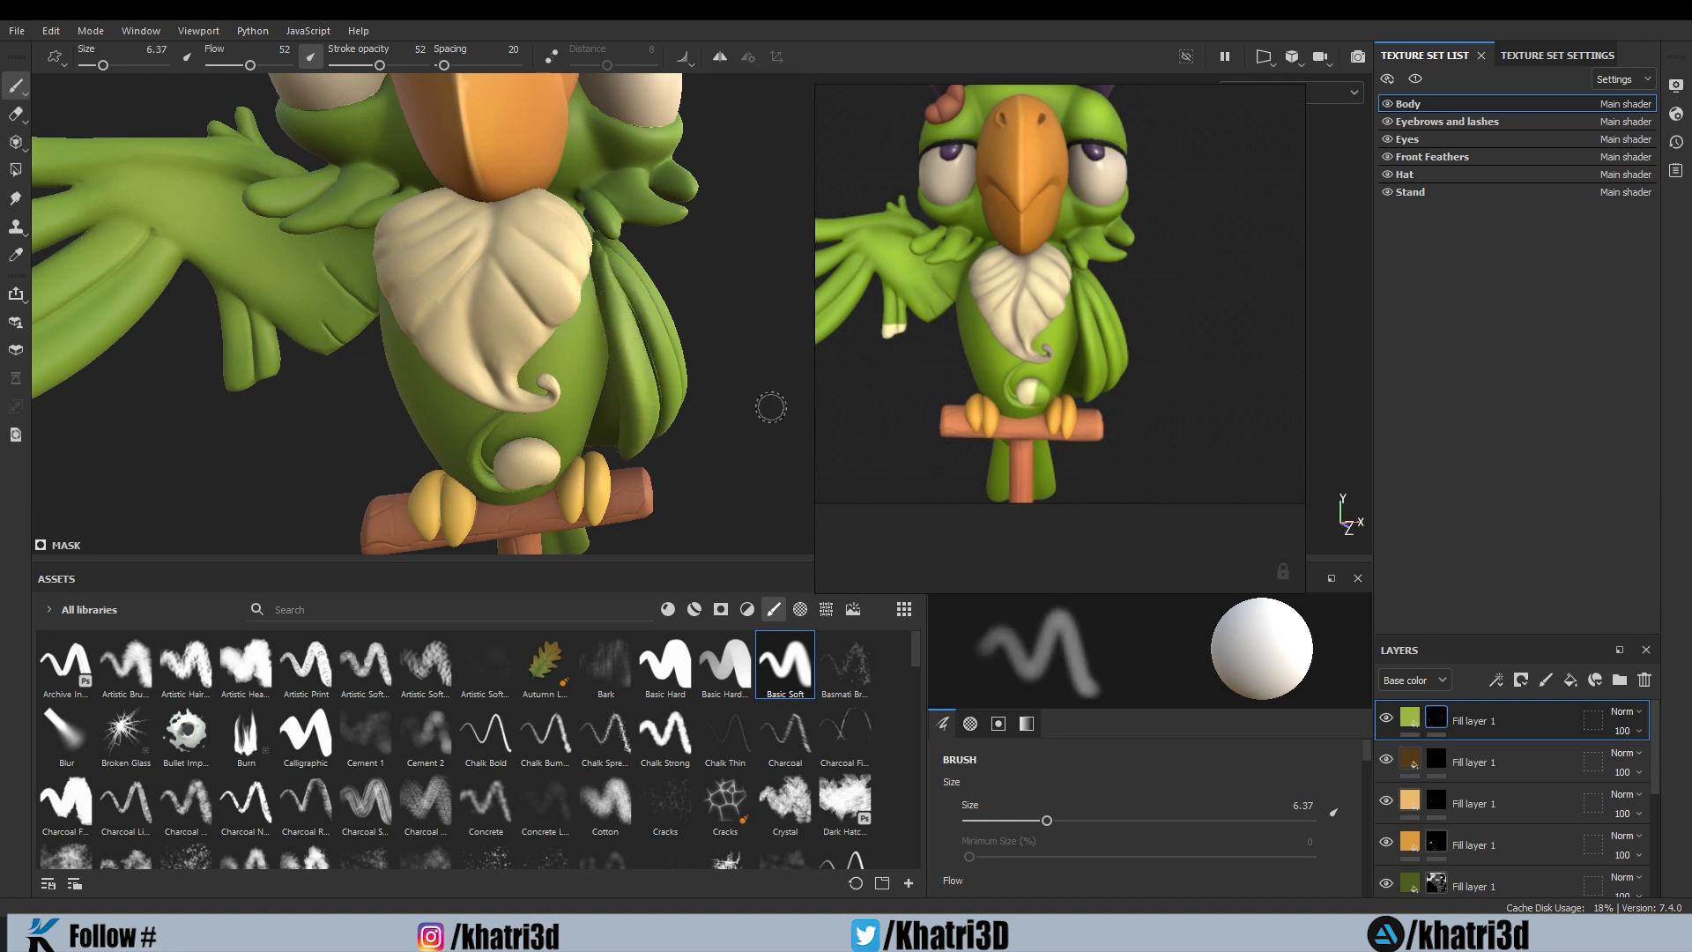
pyautogui.keyDown('alt'); pyautogui.moveTo(770, 405); pyautogui.dragTo(627, 307); pyautogui.keyUp('alt')
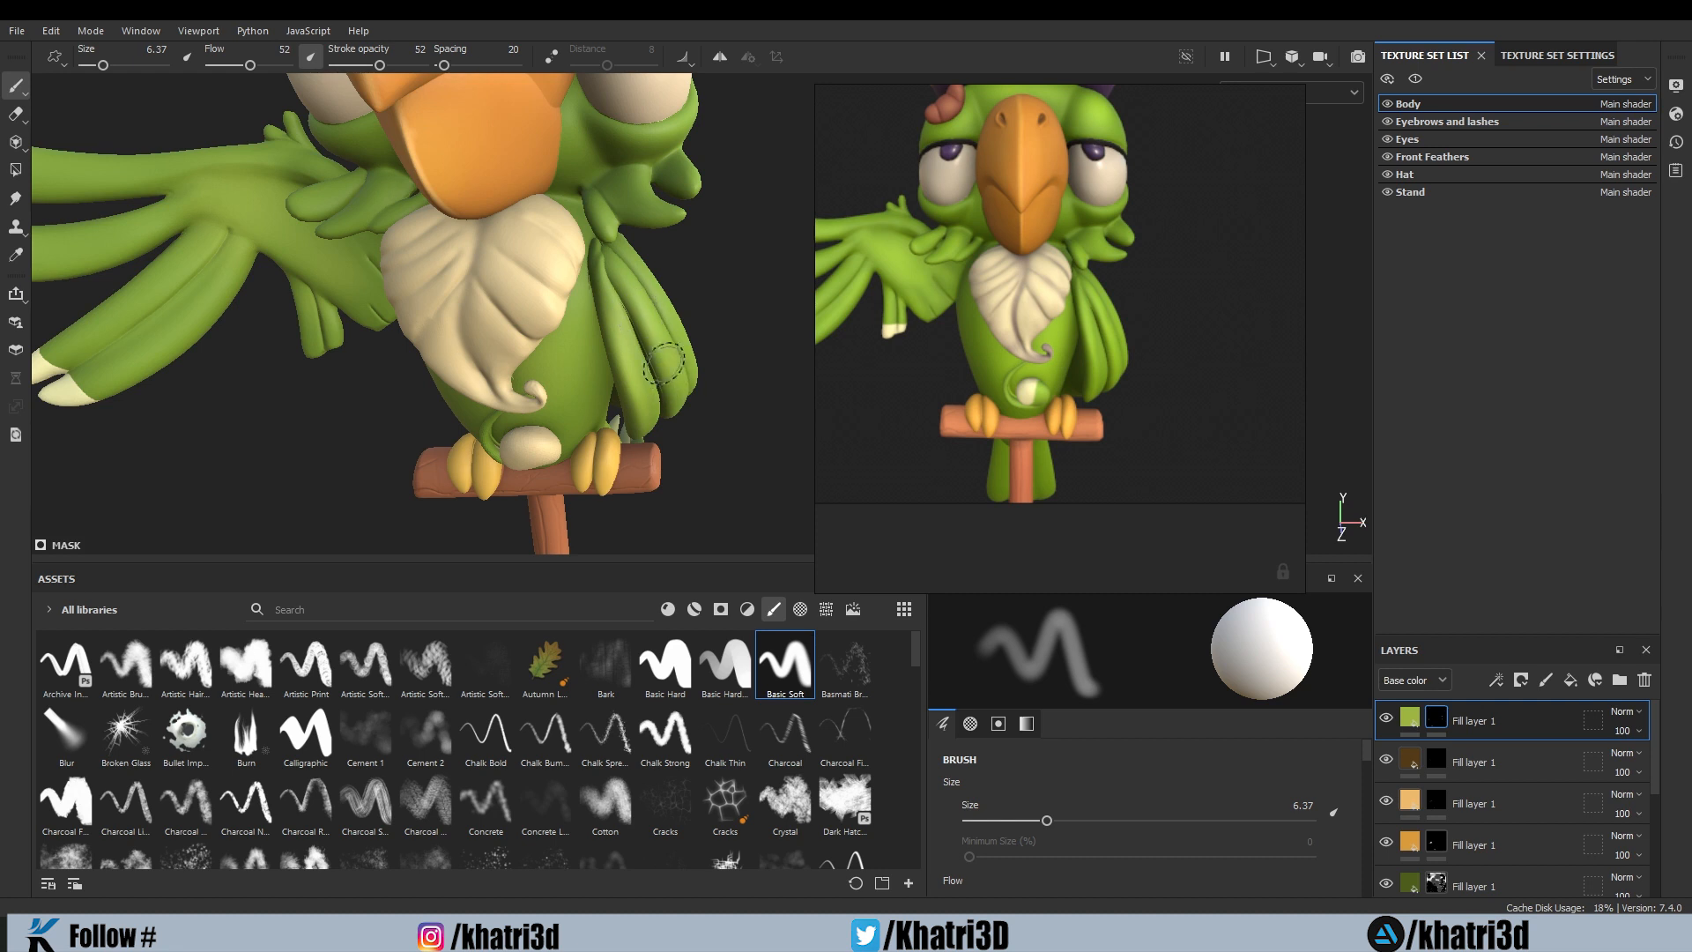
# Step: Reduce the brush to size 5.4 for small lighter green highlights on the cheek feathers
pyautogui.moveTo(754, 320)
pyautogui.keyDown('alt'); pyautogui.mouseDown()
pyautogui.moveTo(785, 302)
pyautogui.moveTo(764, 288)
pyautogui.mouseUp(); pyautogui.keyUp('alt')
pyautogui.press('[')
pyautogui.press('[')
pyautogui.press('[')
pyautogui.press('[')
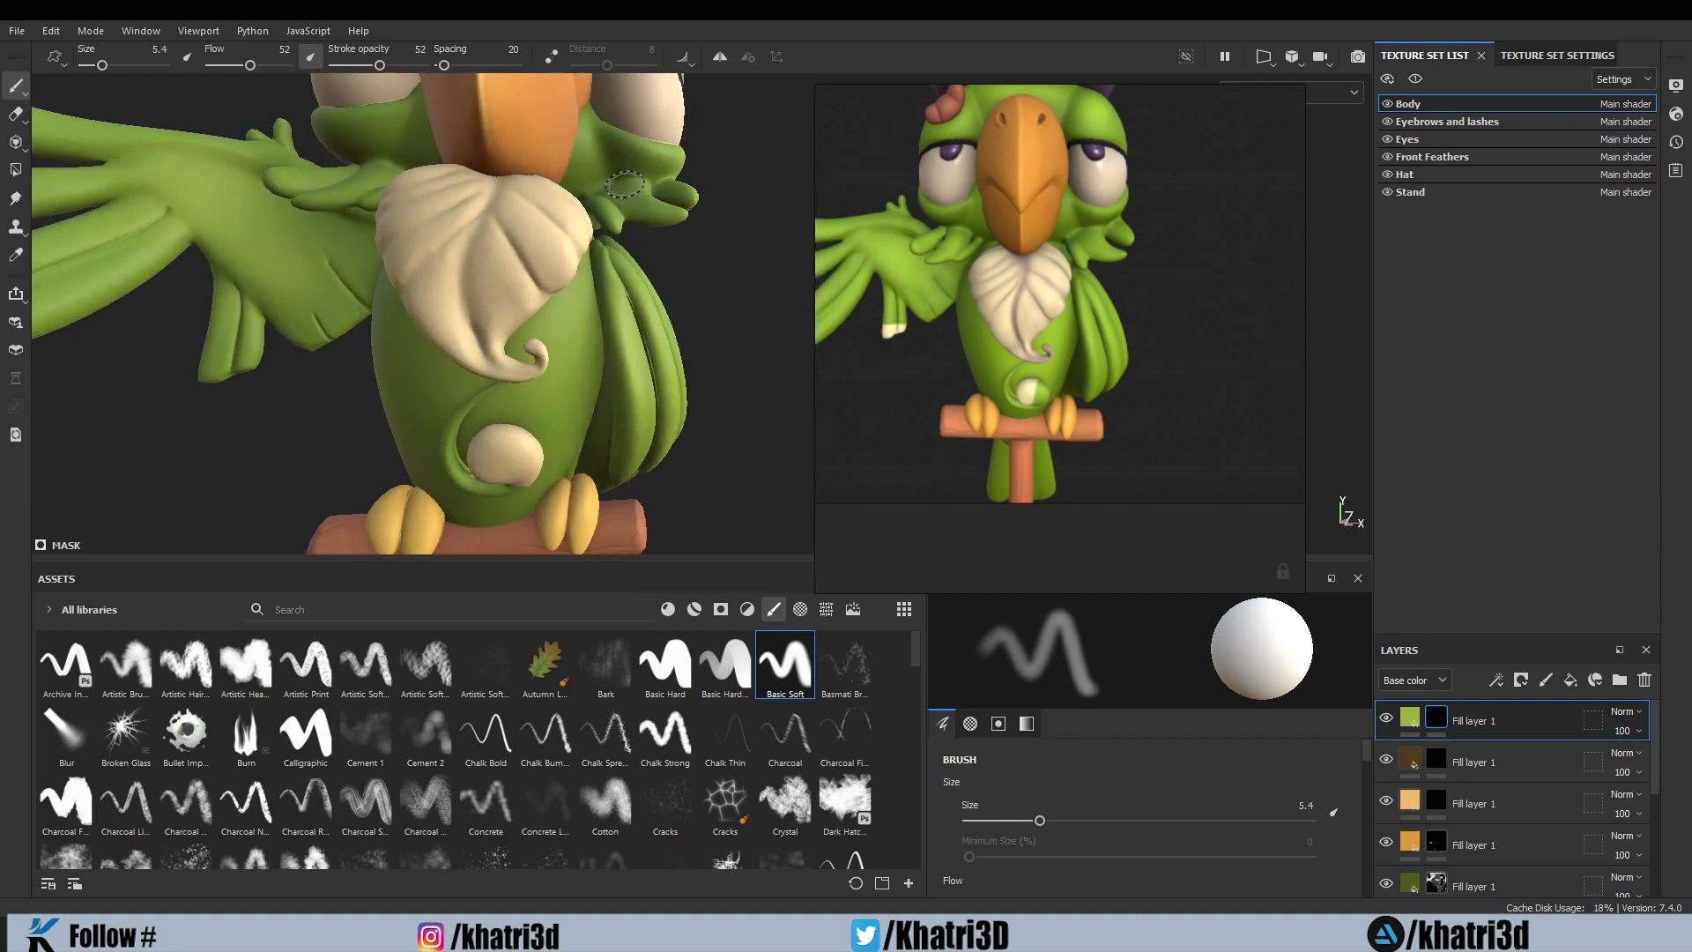
# Step: Enlarge the brush to size 9.76 for softer lighter green coverage of the cheek feather tips
pyautogui.press(']')
pyautogui.press(']')
pyautogui.press(']')
pyautogui.press(']')
pyautogui.press(']')
pyautogui.press(']')
pyautogui.press(']')
pyautogui.press(']')
pyautogui.press(']')
pyautogui.press(']')
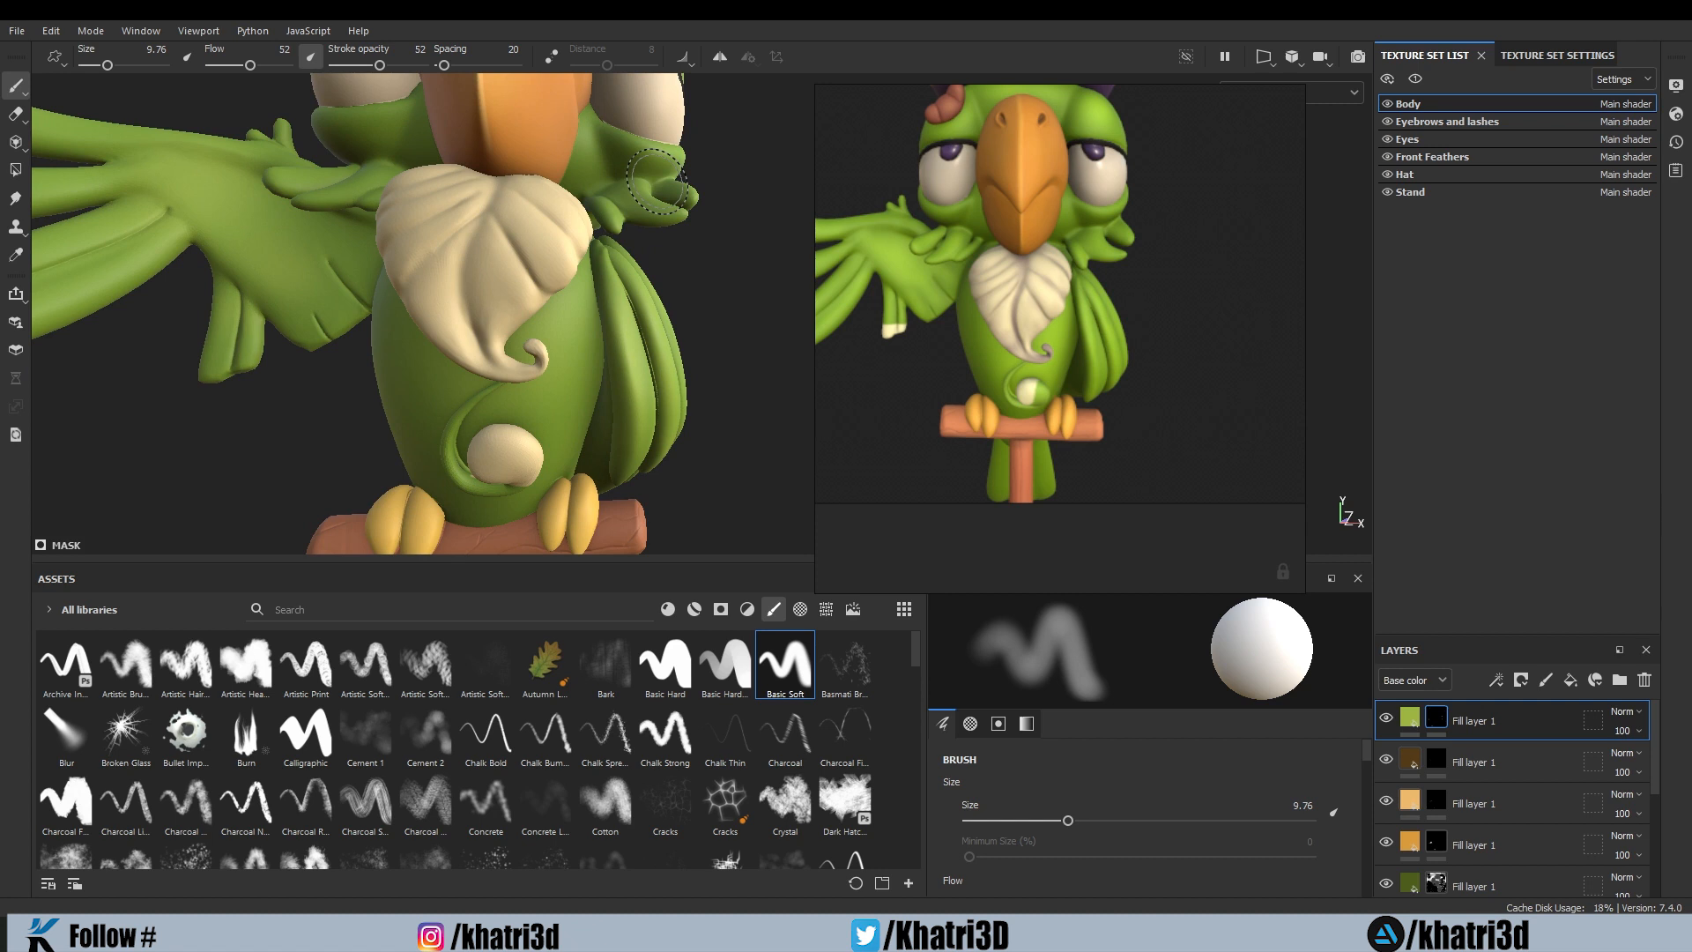
# Step: In the Hat texture set, paste a copy of the purple fill layer above the yellow trim layer
pyautogui.scroll(-5, 661, 182)
pyautogui.keyDown('alt'); pyautogui.moveTo(739, 202); pyautogui.dragTo(685, 267, button='middle'); pyautogui.keyUp('alt')
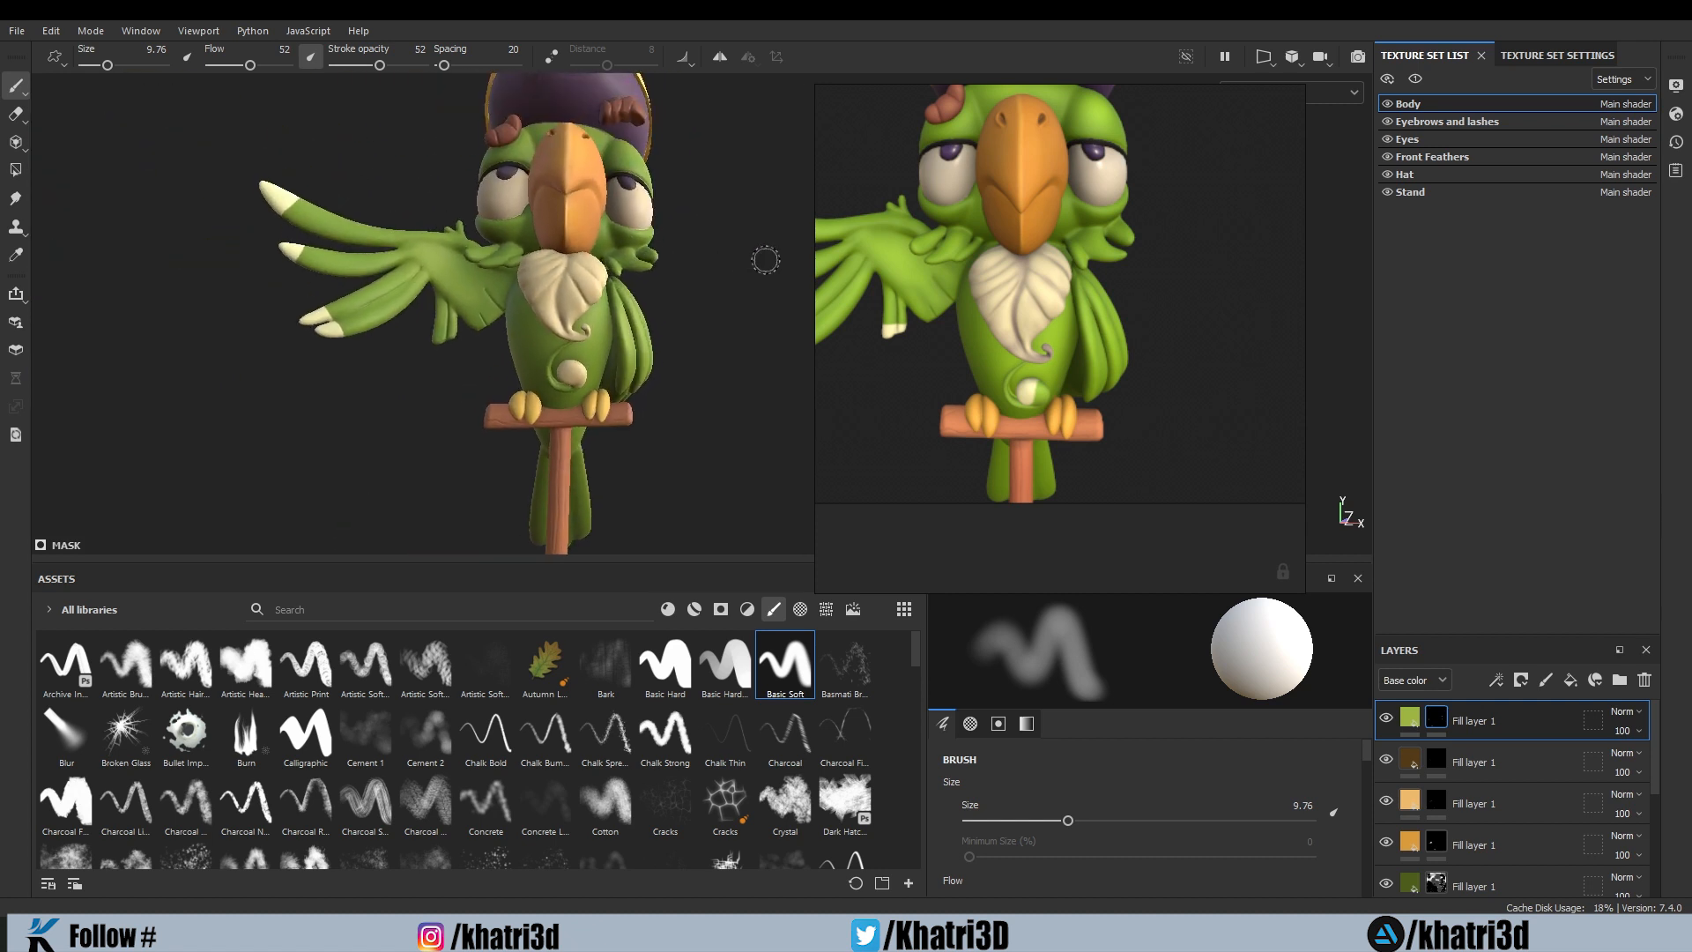
pyautogui.keyDown('alt'); pyautogui.moveTo(765, 260); pyautogui.dragTo(752, 323); pyautogui.keyUp('alt')
pyautogui.moveTo(774, 278)
pyautogui.keyDown('shift'); pyautogui.mouseDown(button='right')
pyautogui.moveTo(689, 303)
pyautogui.moveTo(719, 308)
pyautogui.moveTo(755, 304)
pyautogui.moveTo(684, 272)
pyautogui.moveTo(790, 279)
pyautogui.moveTo(732, 280)
pyautogui.moveTo(781, 279)
pyautogui.moveTo(767, 279)
pyautogui.mouseUp(button='right'); pyautogui.keyUp('shift')
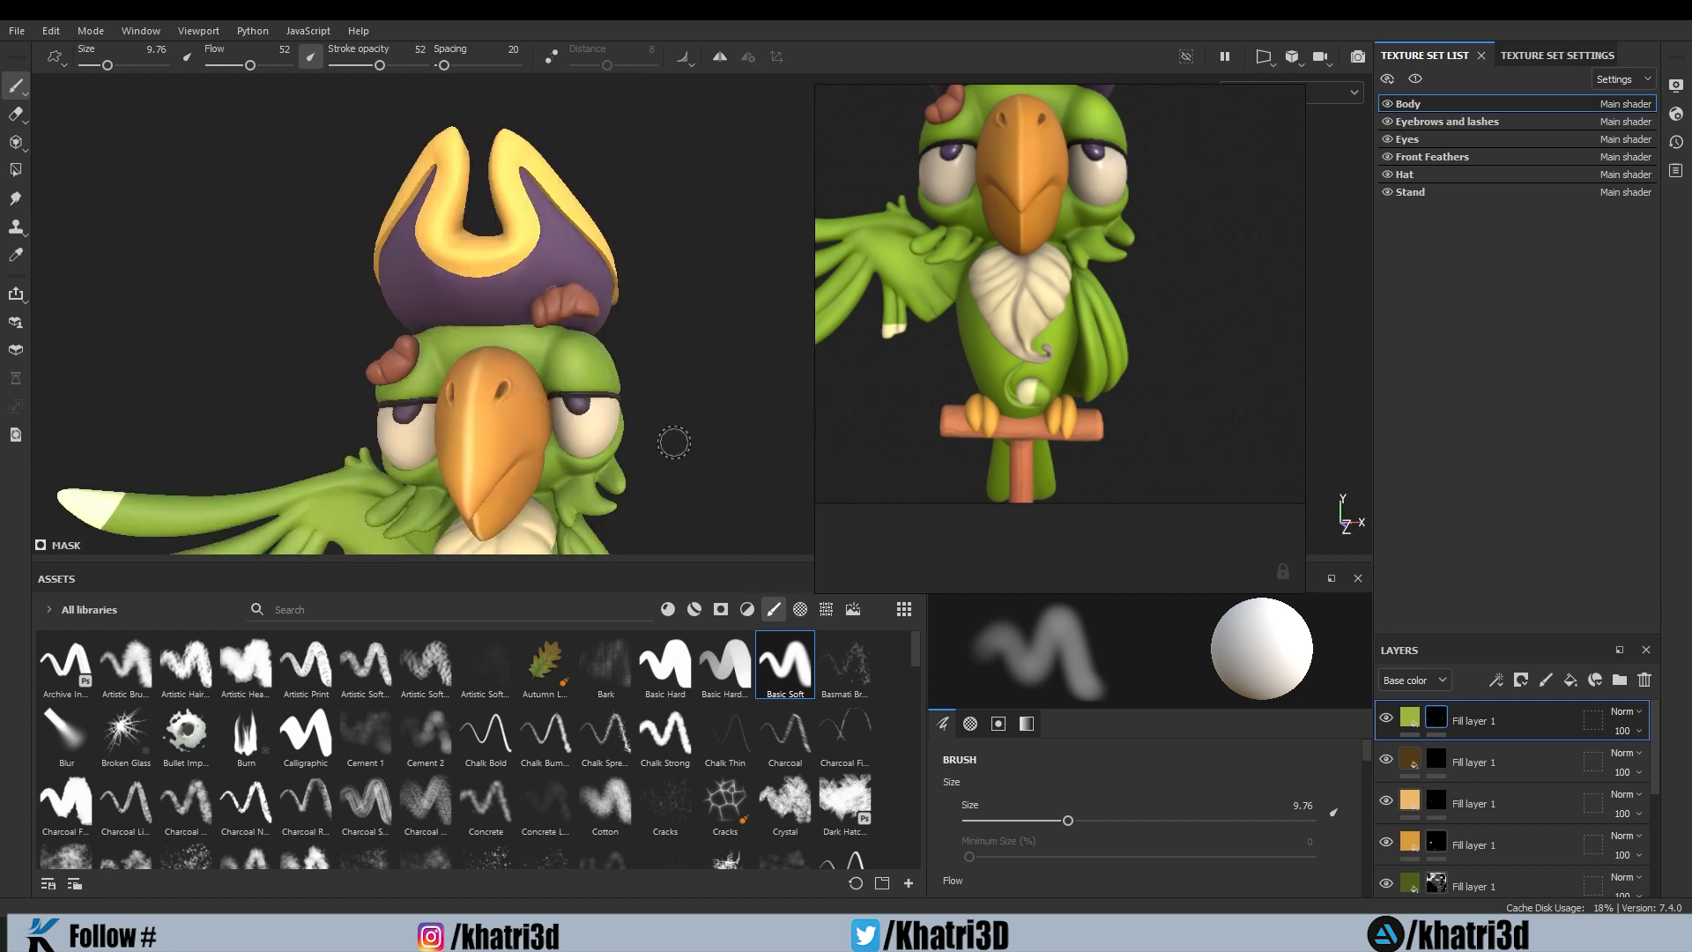
pyautogui.keyDown('alt'); pyautogui.moveTo(674, 442); pyautogui.dragTo(684, 337, button='middle'); pyautogui.keyUp('alt')
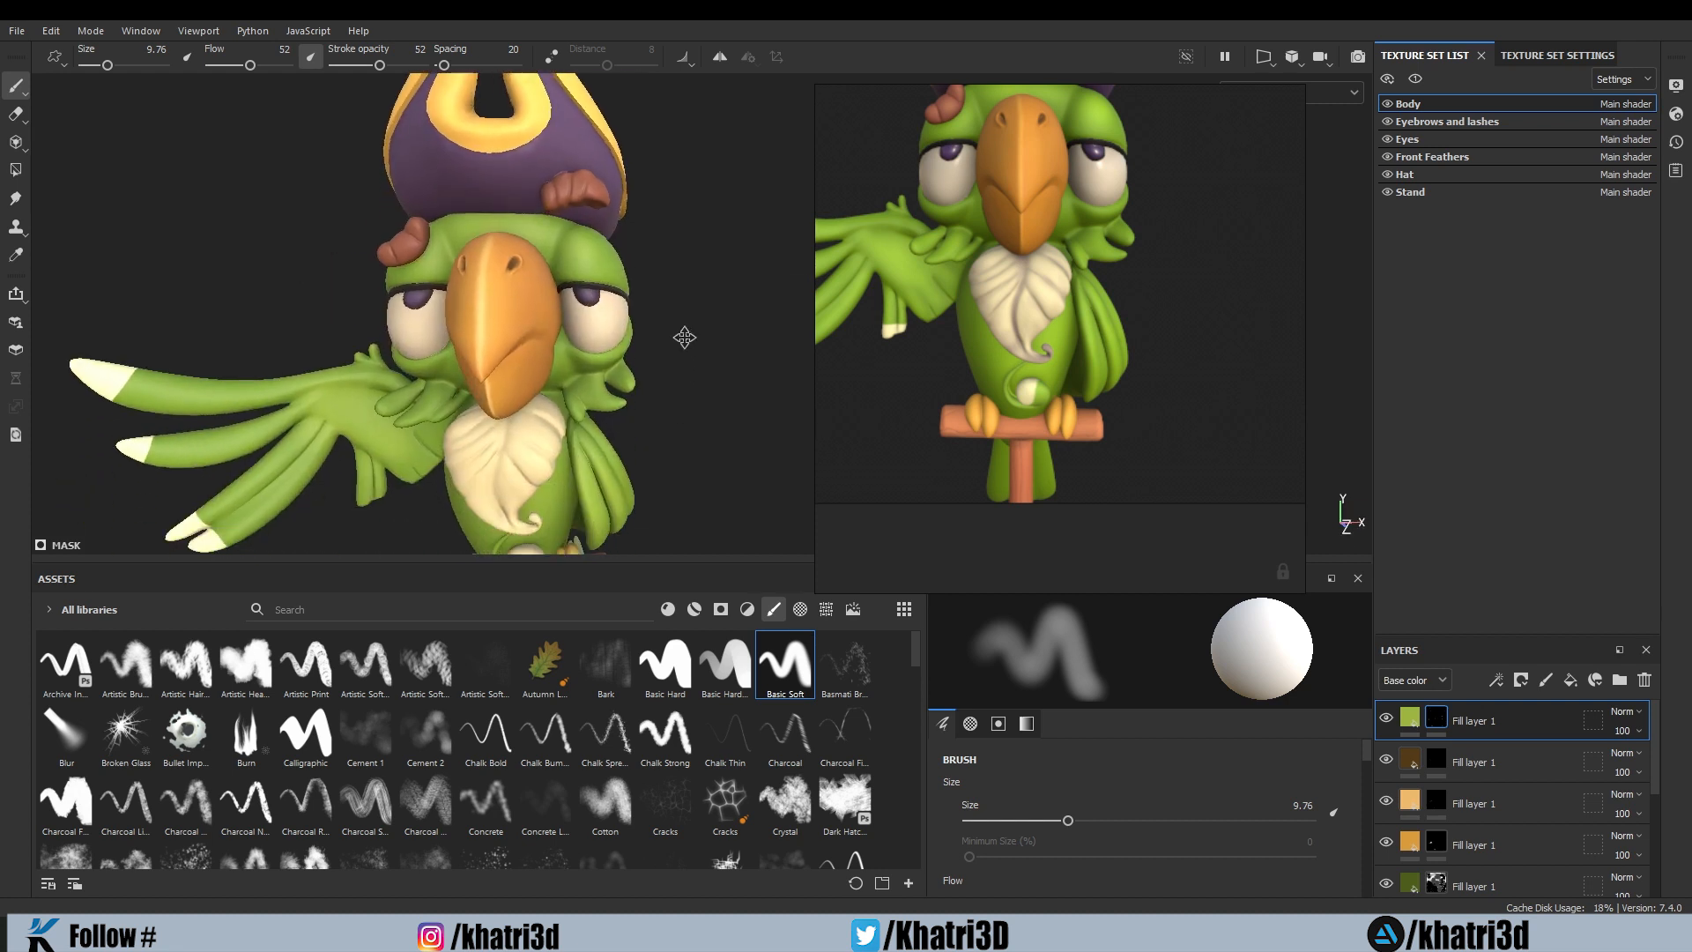
pyautogui.click(1424, 174)
pyautogui.click(1468, 769)
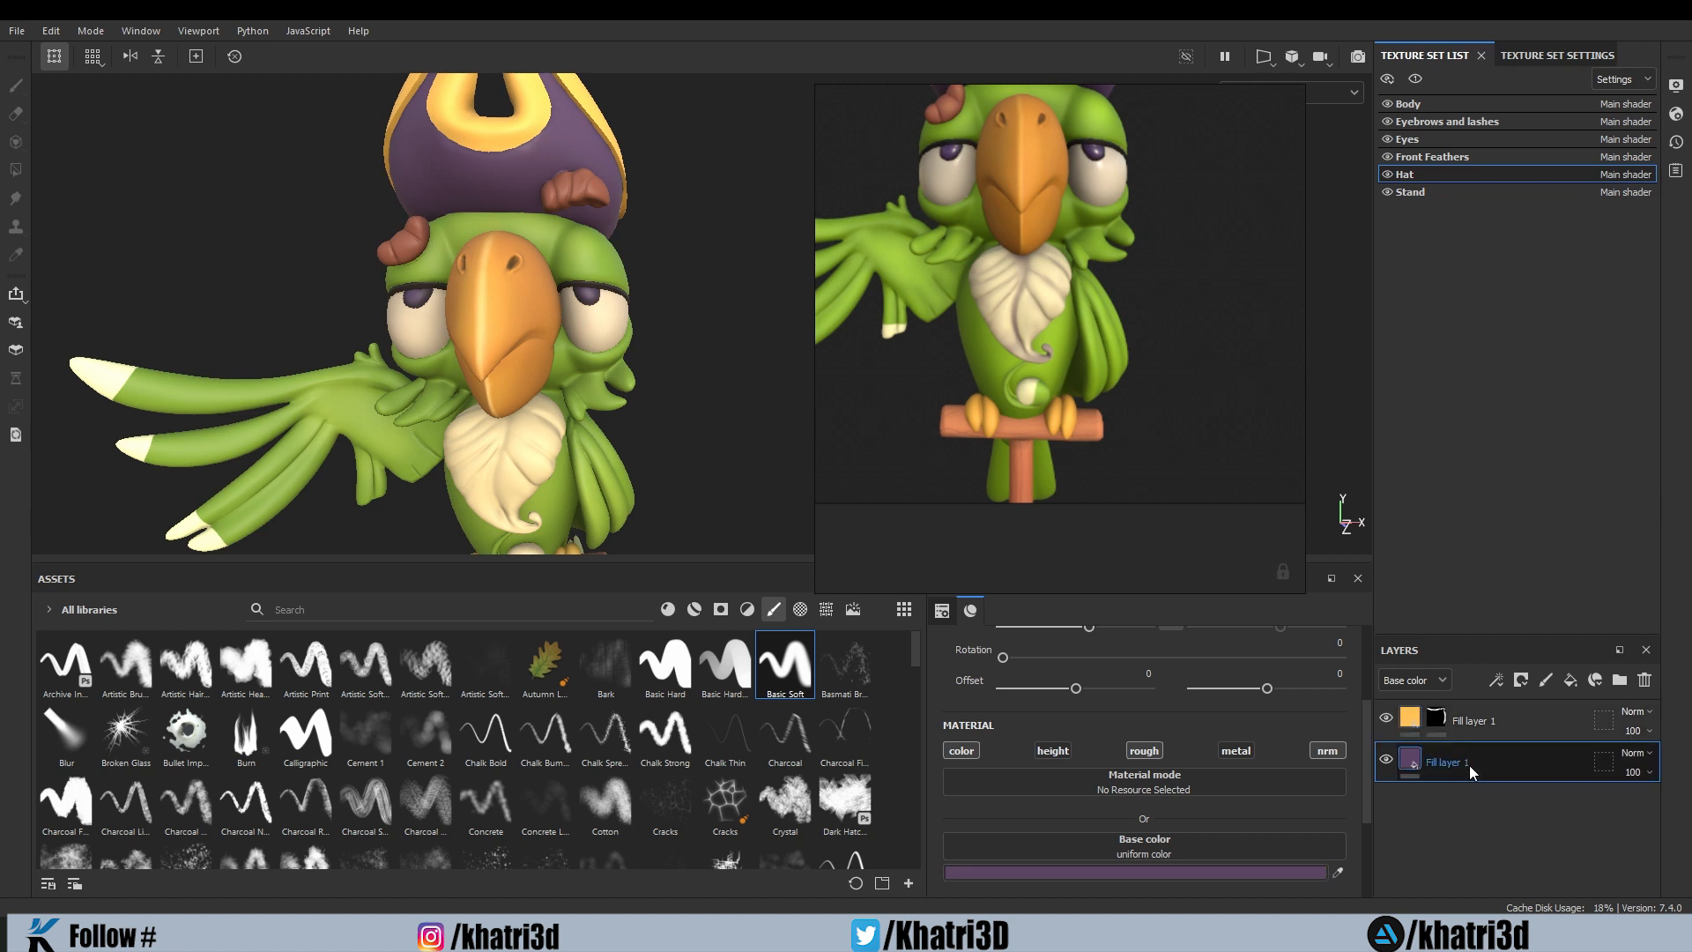
pyautogui.click(1512, 735)
pyautogui.hotkey('ctrl', 'v')
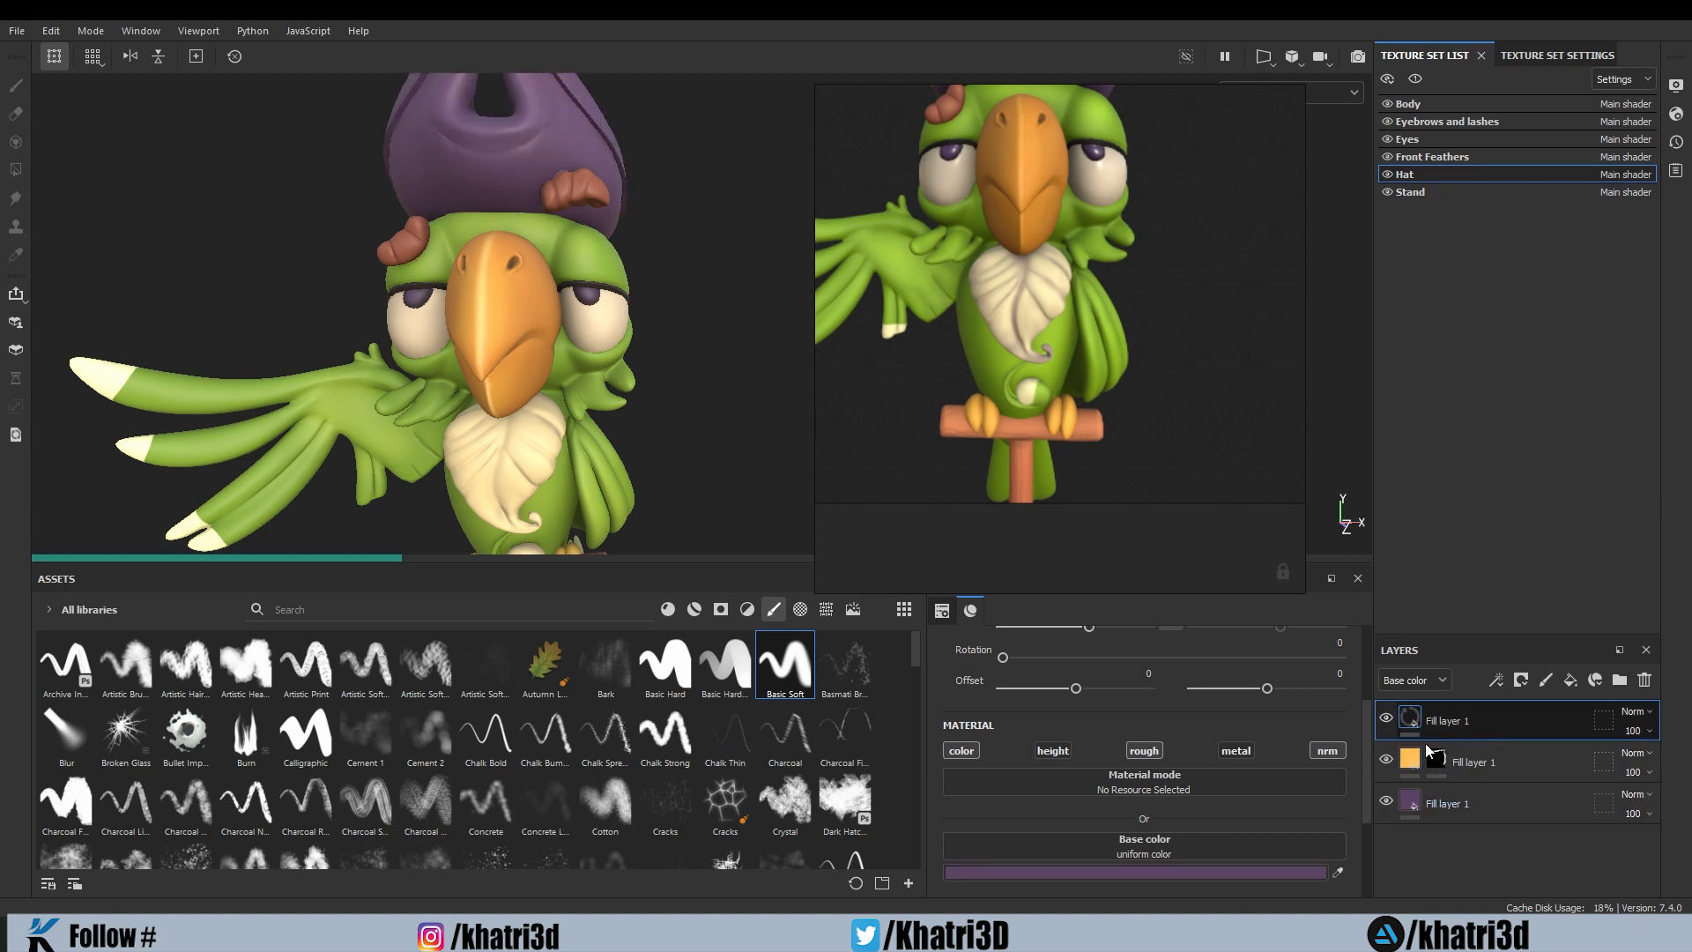
# Step: Set the purple copy's base color to hue 0.808, saturation 0.320 and value 0.517, and add a black mask
pyautogui.click(1308, 868)
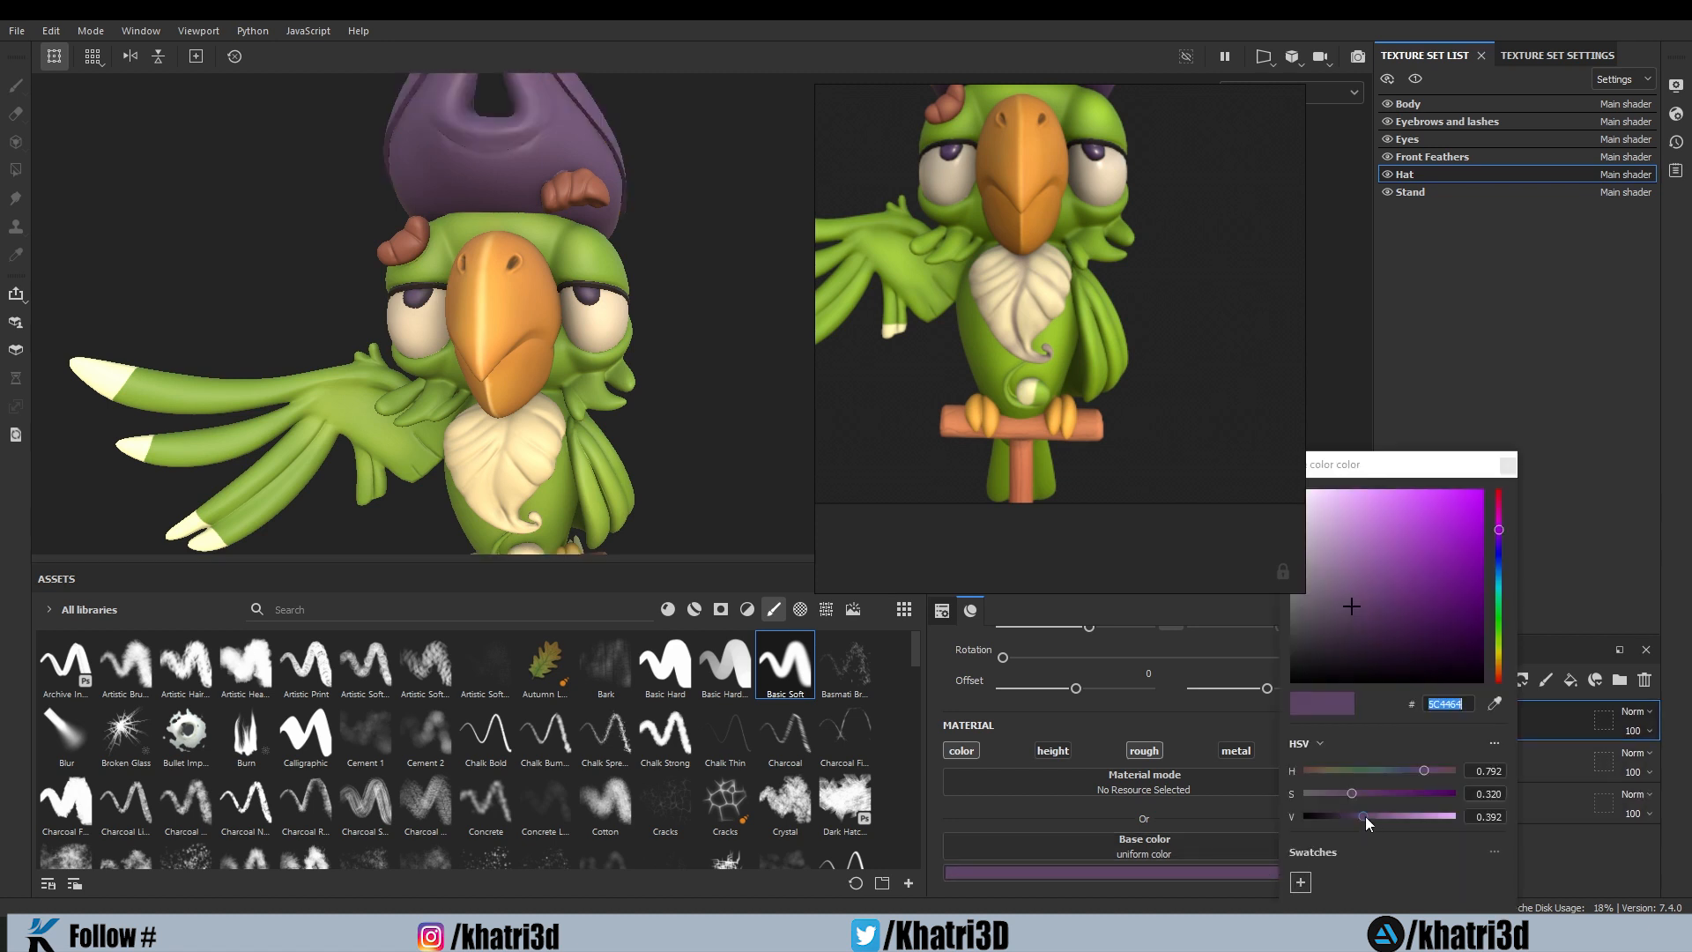
pyautogui.moveTo(1365, 816); pyautogui.dragTo(1382, 816)
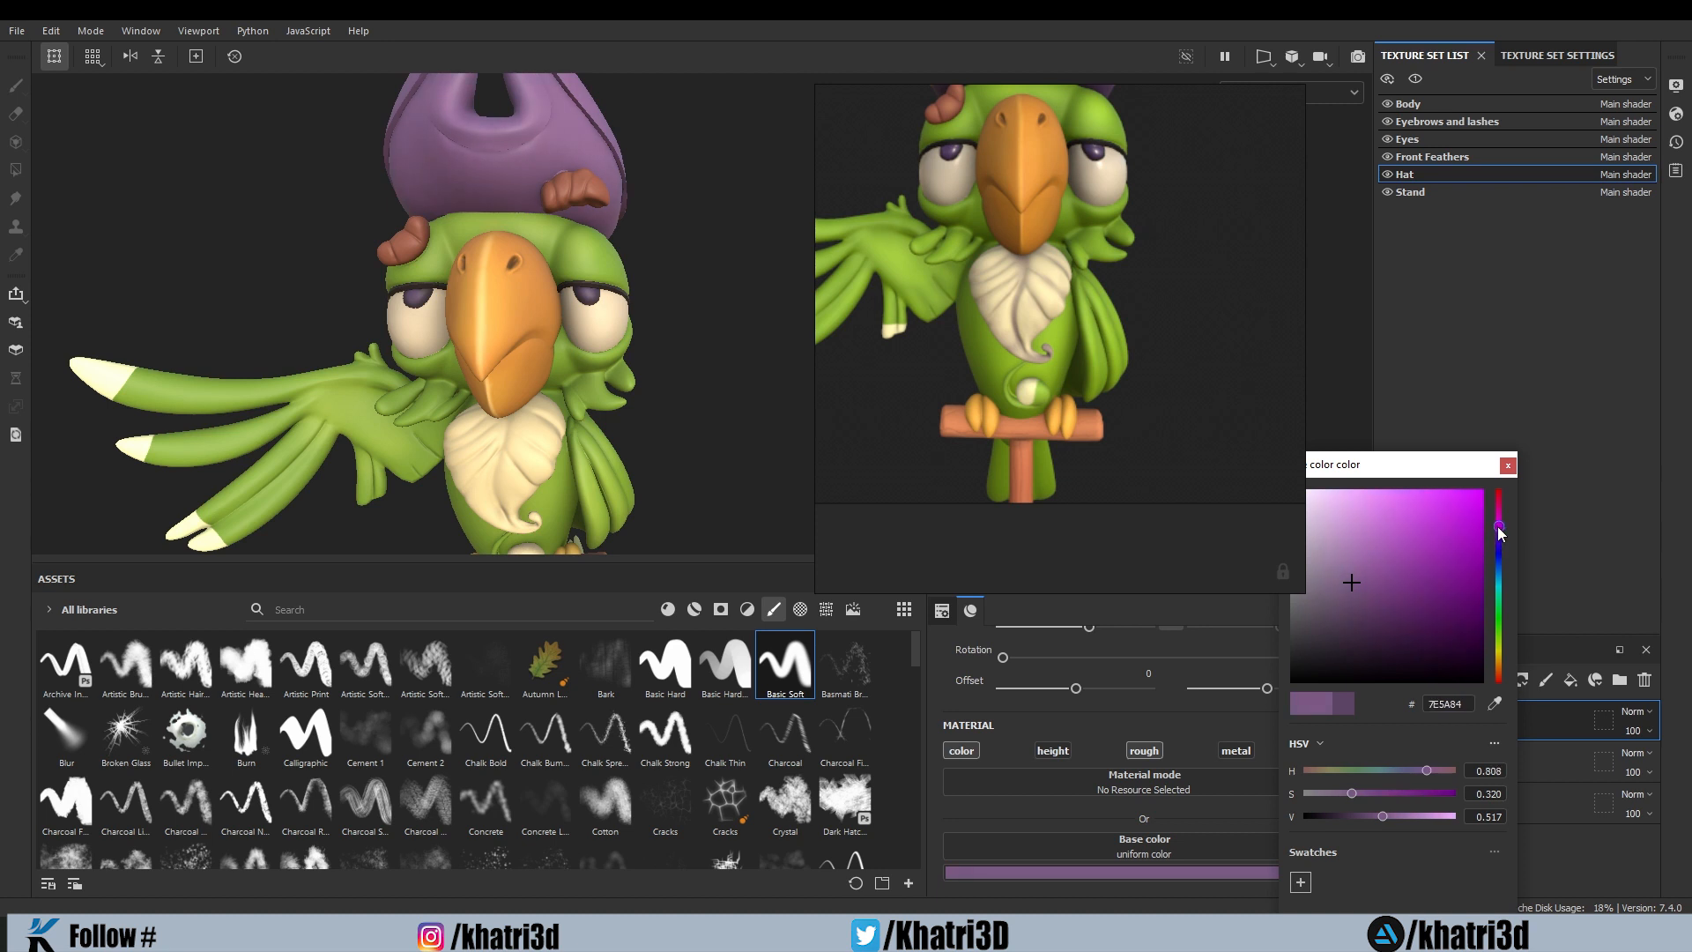
pyautogui.click(1508, 466)
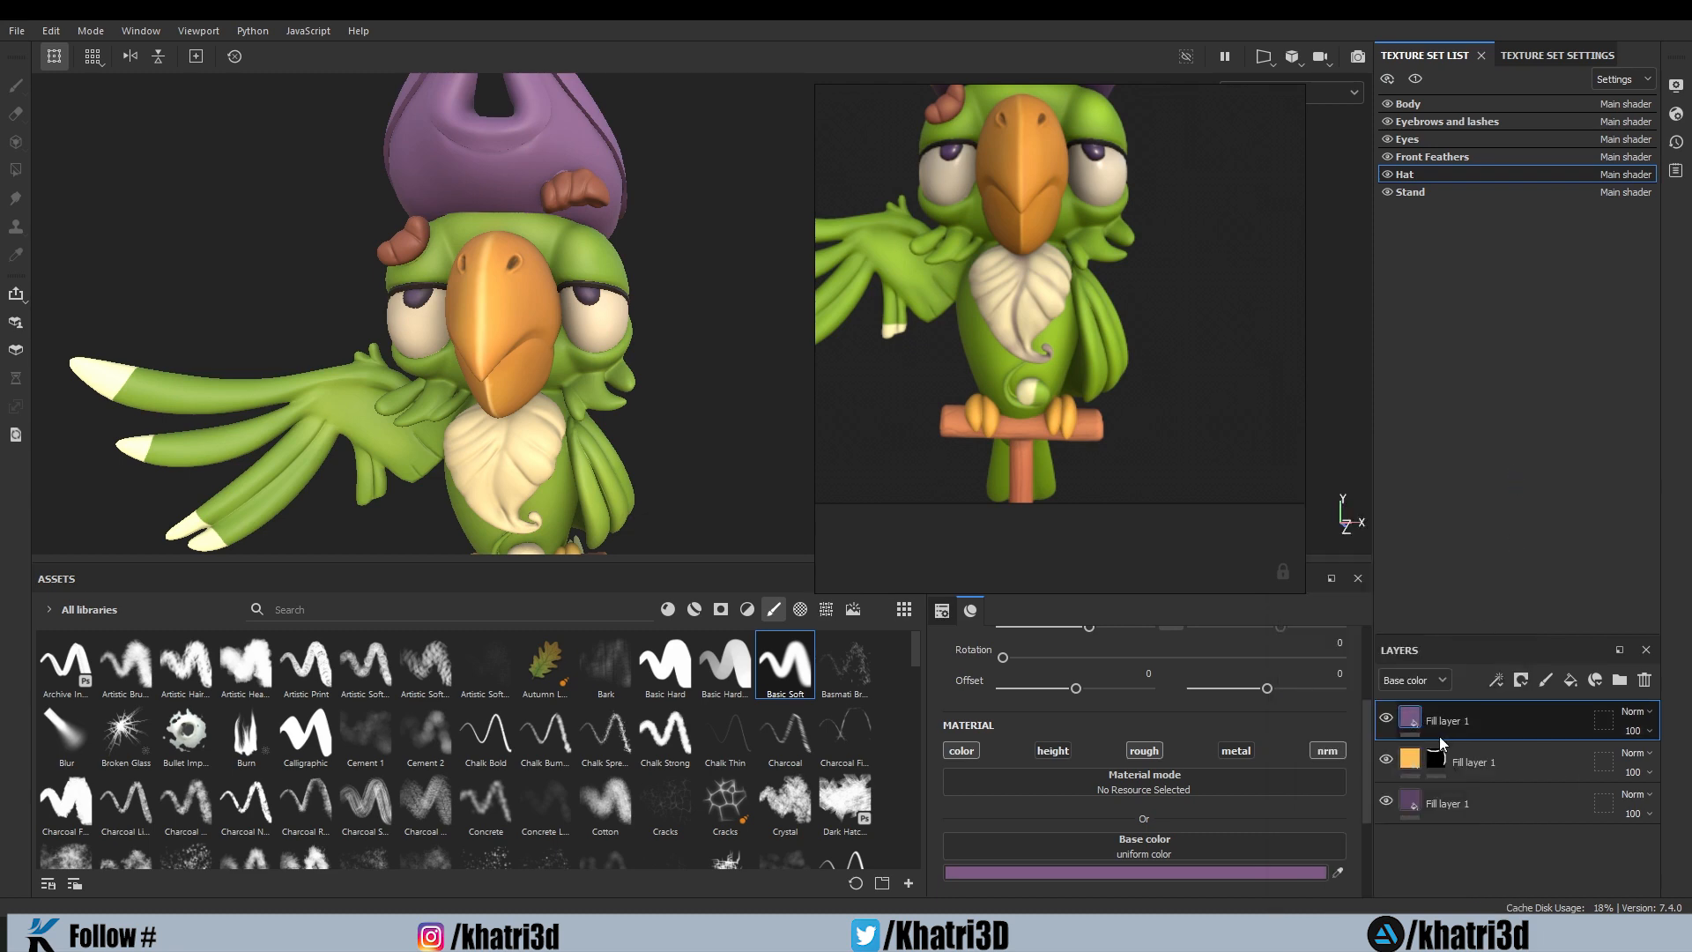
pyautogui.rightClick(1450, 730)
pyautogui.click(1498, 39)
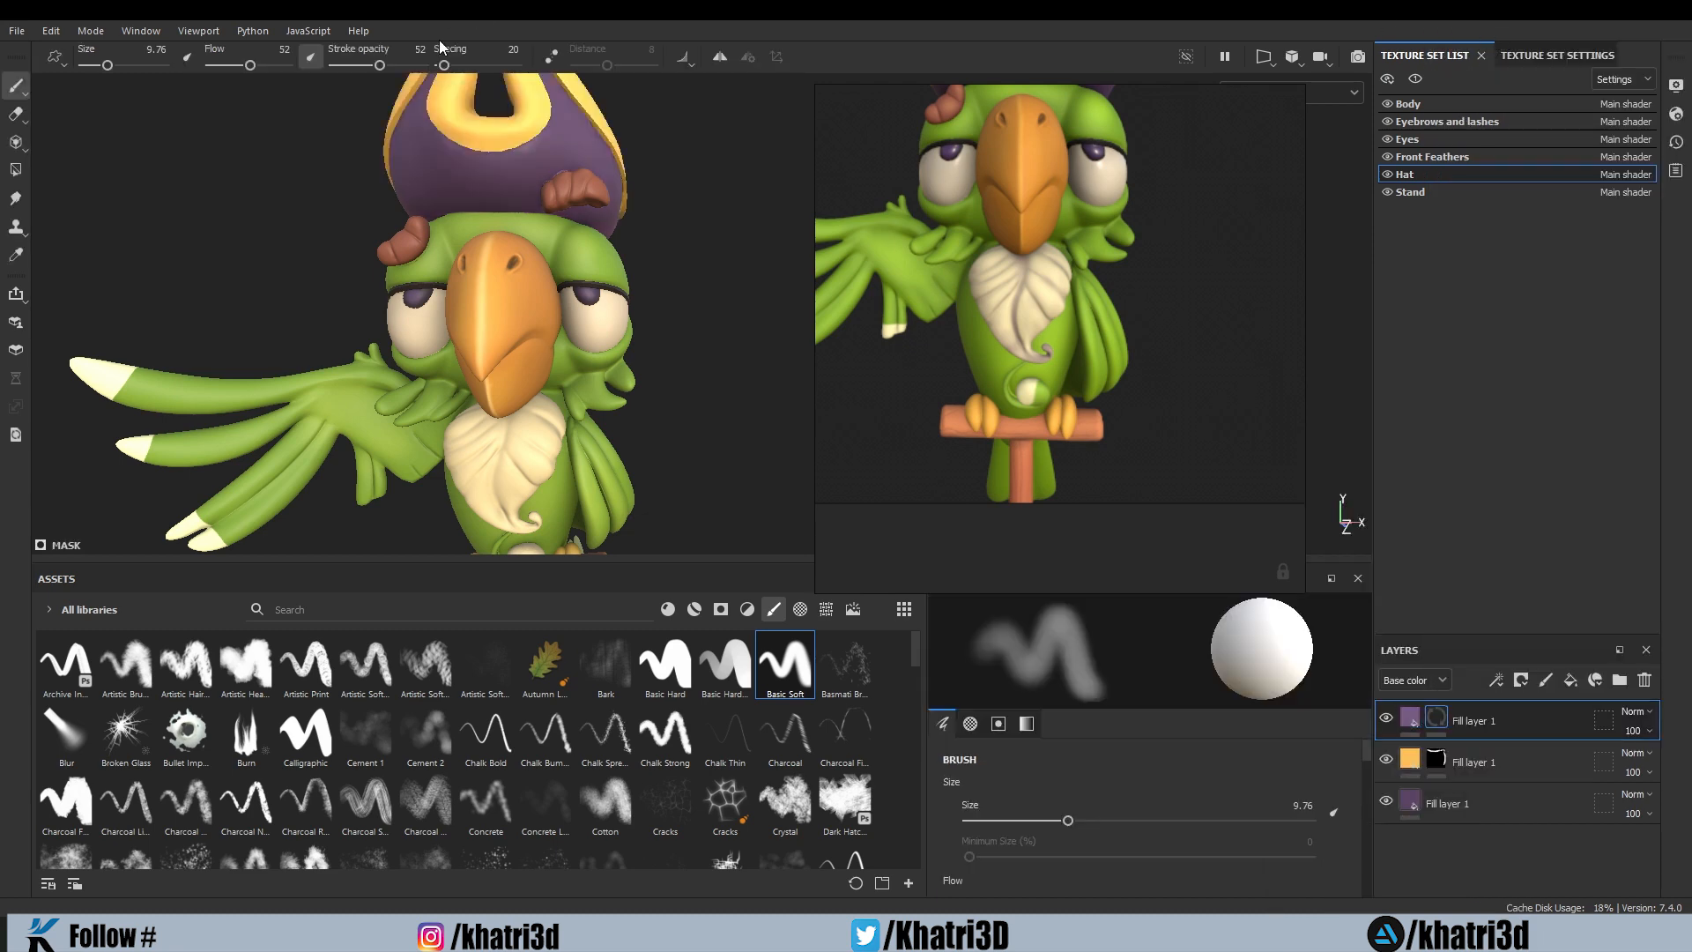
# Step: Enlarge the brush to size 15.4 for painting the lighter purple layer's mask on the front of the hat
pyautogui.scroll(5, 458, 198)
pyautogui.keyDown('alt'); pyautogui.moveTo(464, 208); pyautogui.dragTo(500, 434, button='middle'); pyautogui.keyUp('alt')
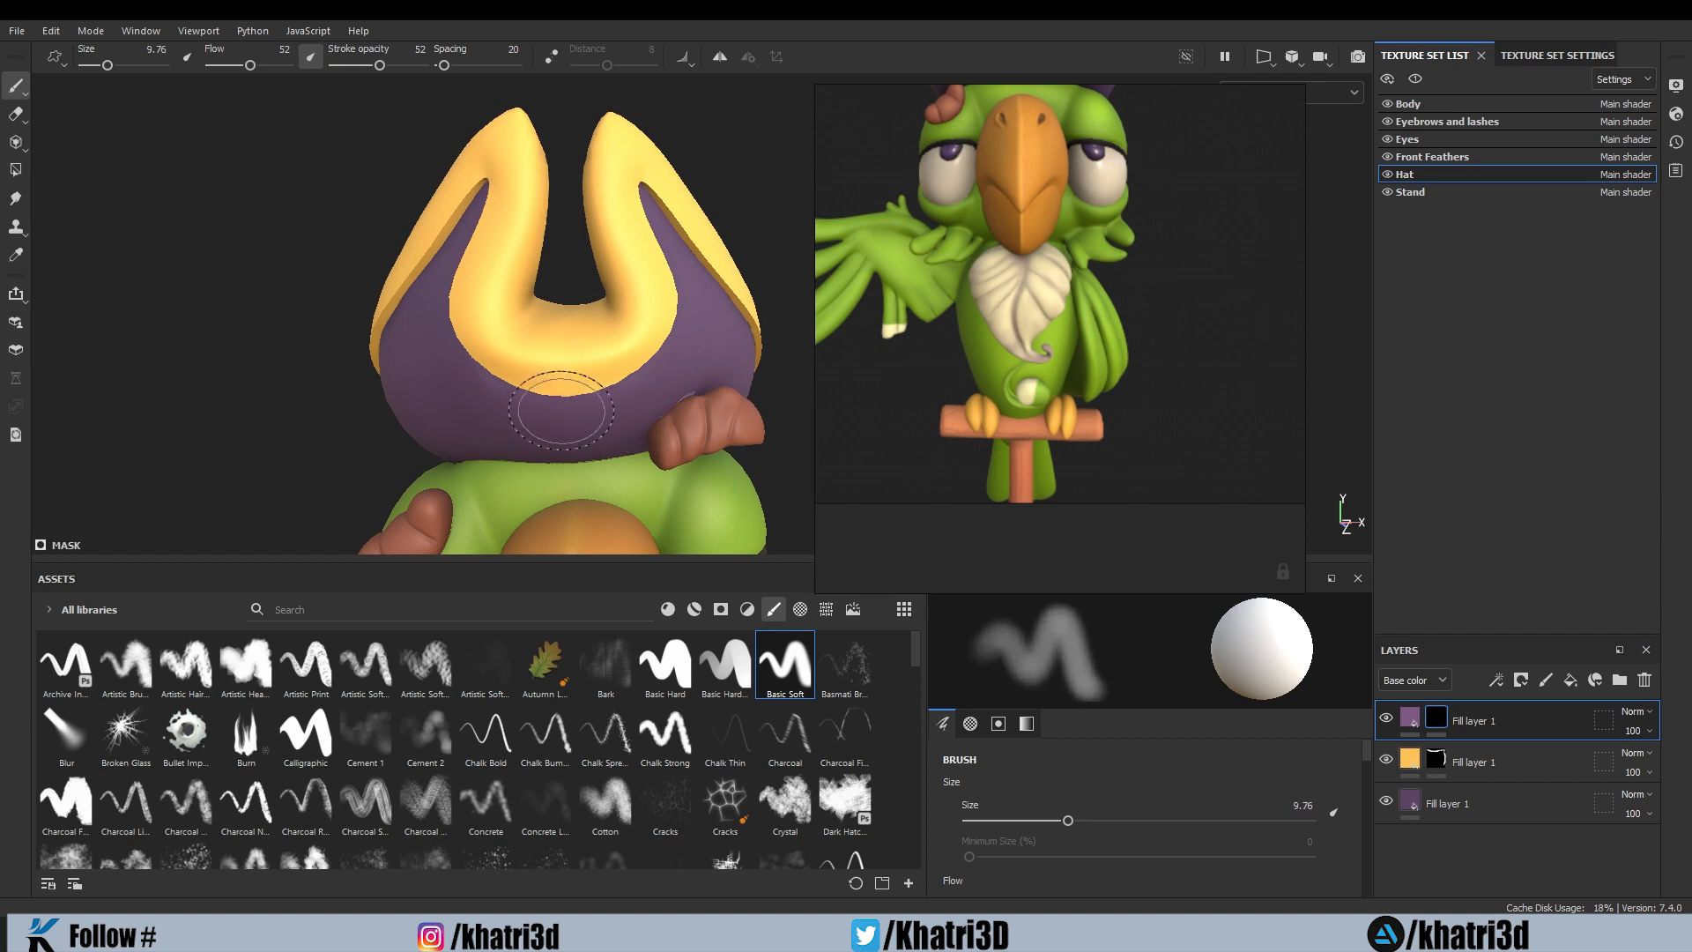
pyautogui.press(']')
pyautogui.press(']')
pyautogui.press(']')
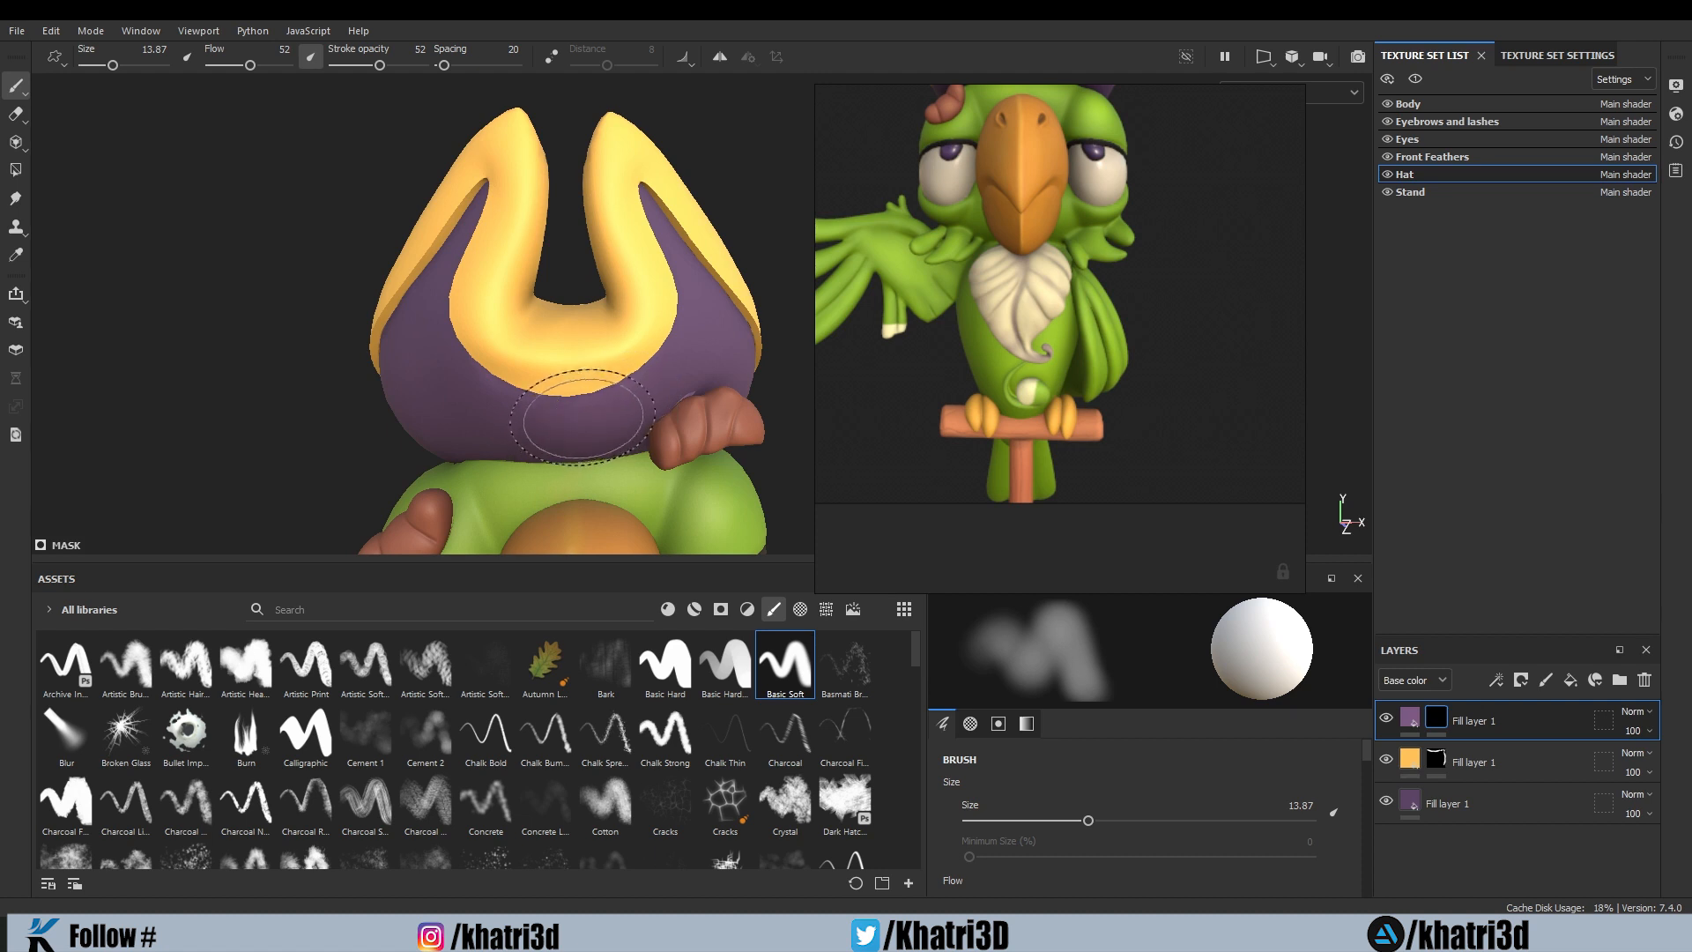
pyautogui.press(']')
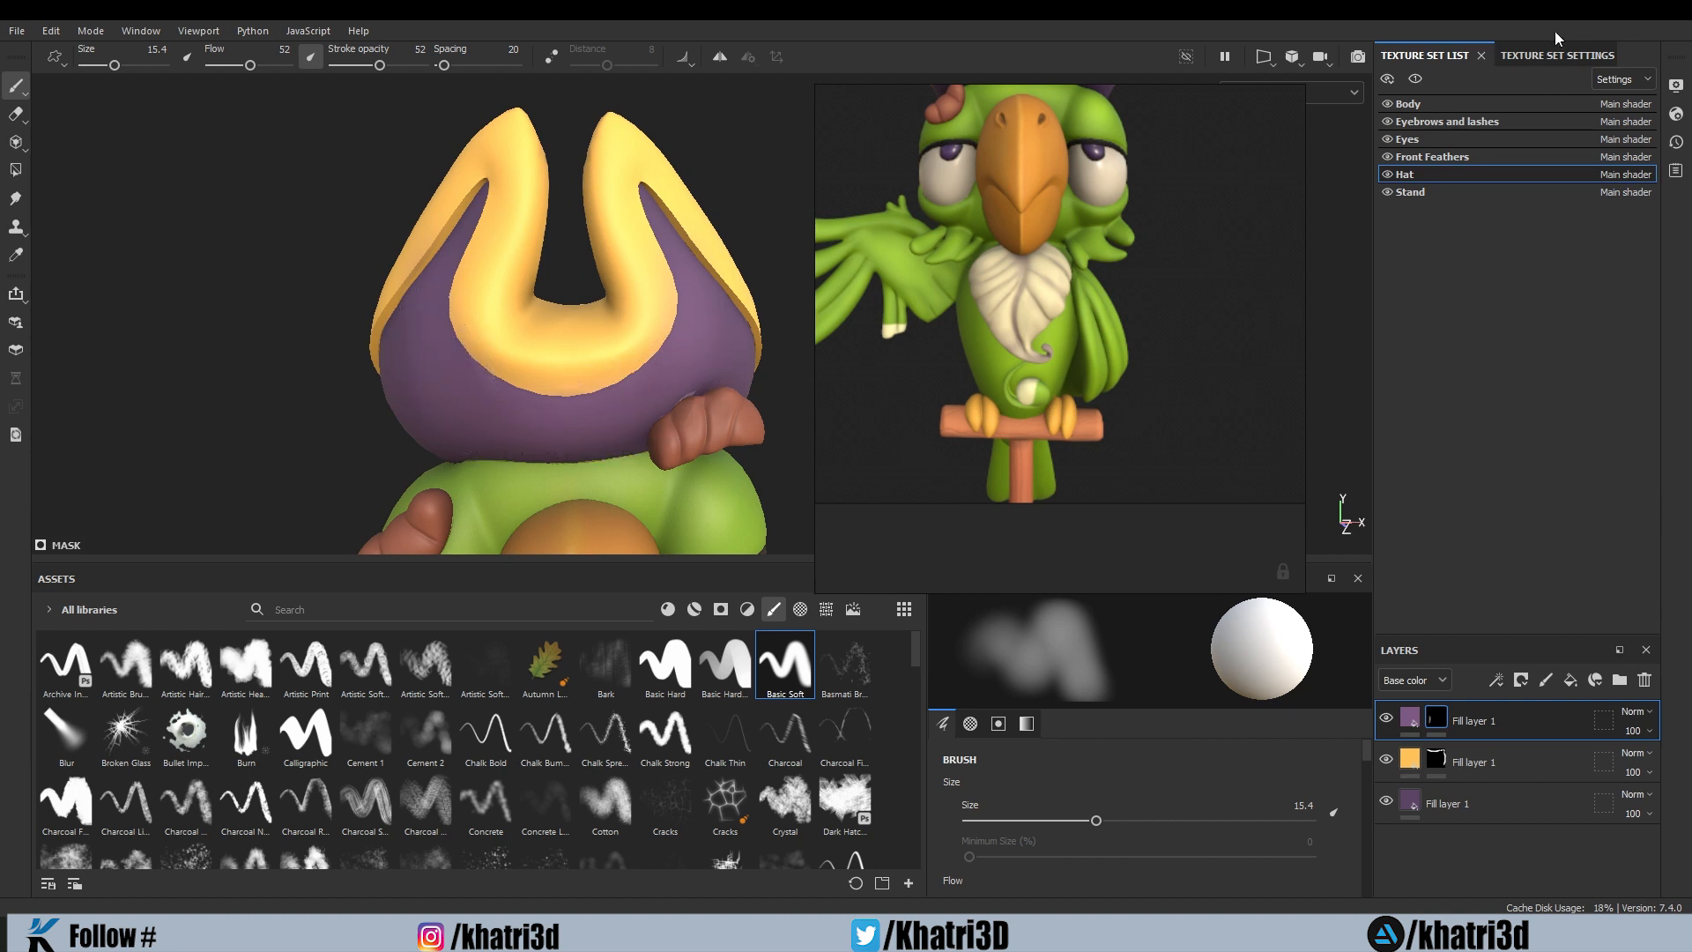
# Step: In the Eyebrows and lashes texture set, paste a copy of the reddish-brown fill layer above the dark lash layer
pyautogui.click(1463, 116)
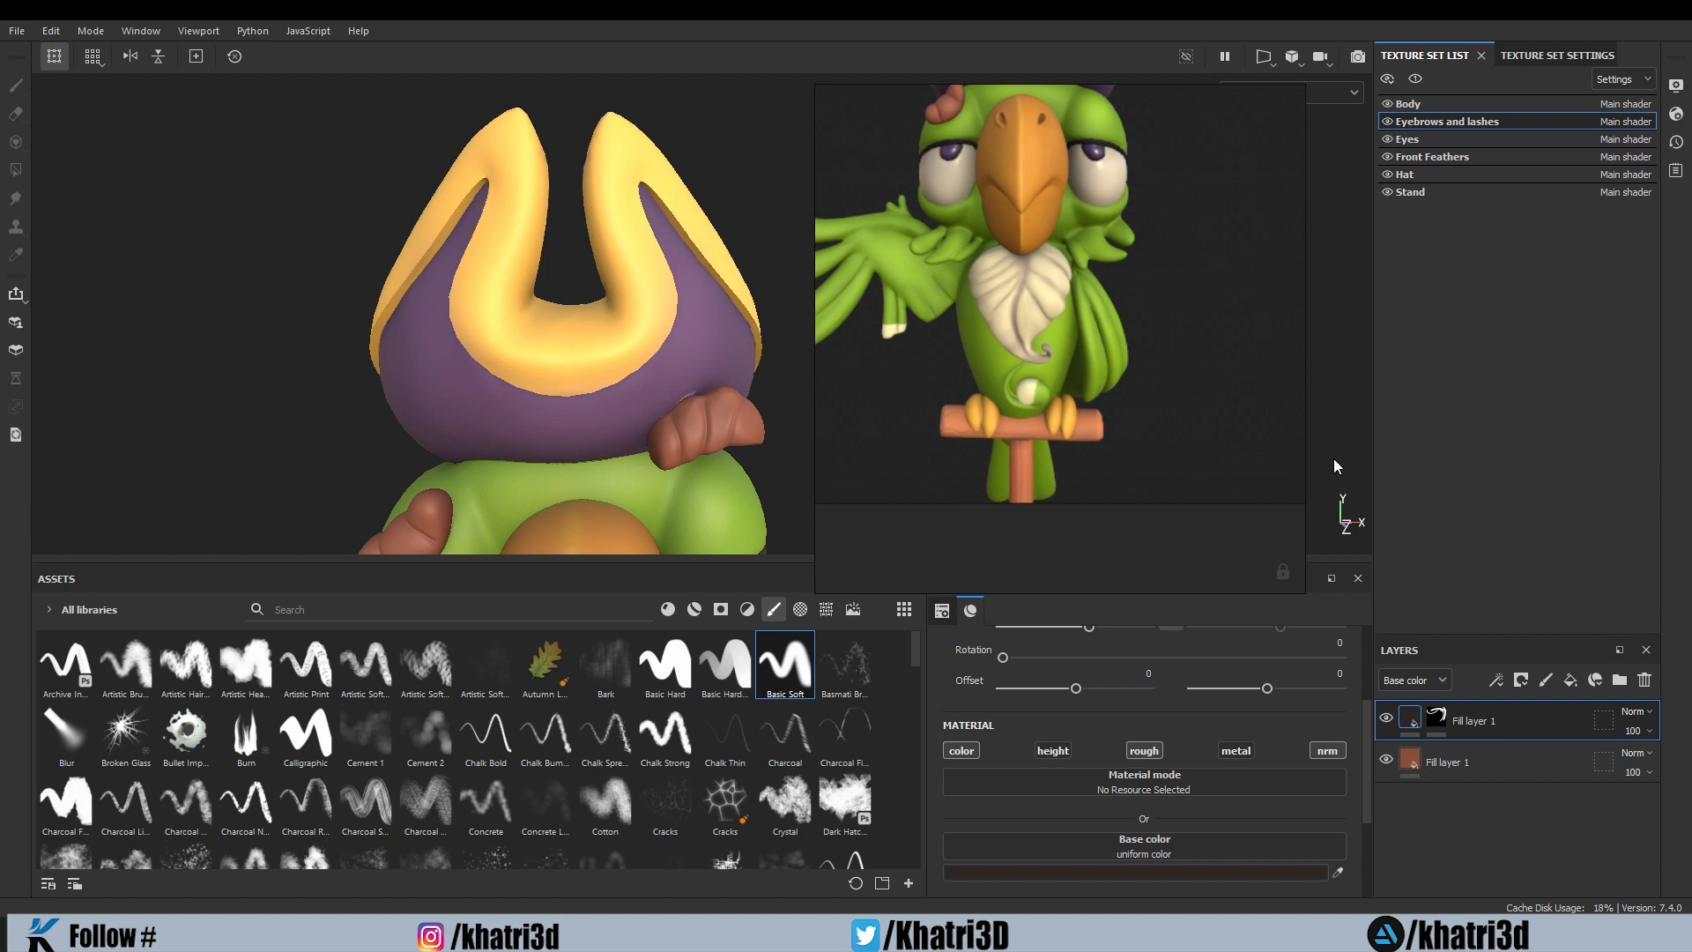
pyautogui.scroll(-4, 691, 365)
pyautogui.keyDown('alt'); pyautogui.moveTo(691, 366); pyautogui.dragTo(642, 154, button='middle'); pyautogui.keyUp('alt')
pyautogui.keyDown('alt'); pyautogui.moveTo(688, 255); pyautogui.dragTo(702, 311, button='middle'); pyautogui.keyUp('alt')
pyautogui.click(1484, 778)
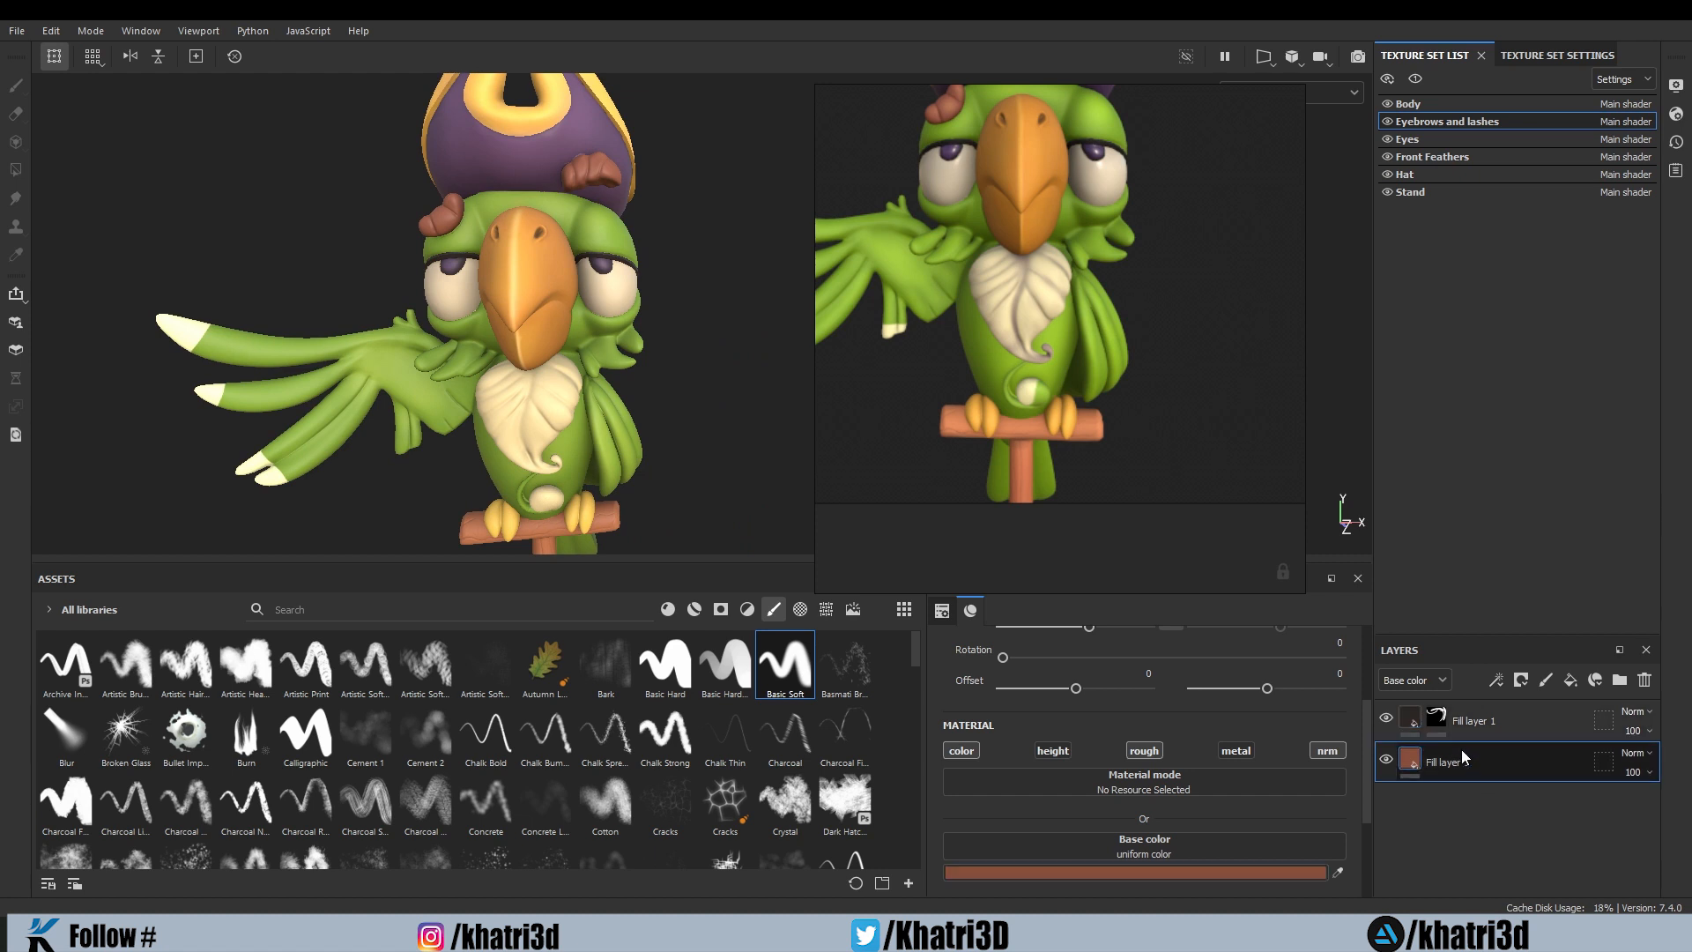
pyautogui.click(1496, 726)
pyautogui.hotkey('ctrl', 'v')
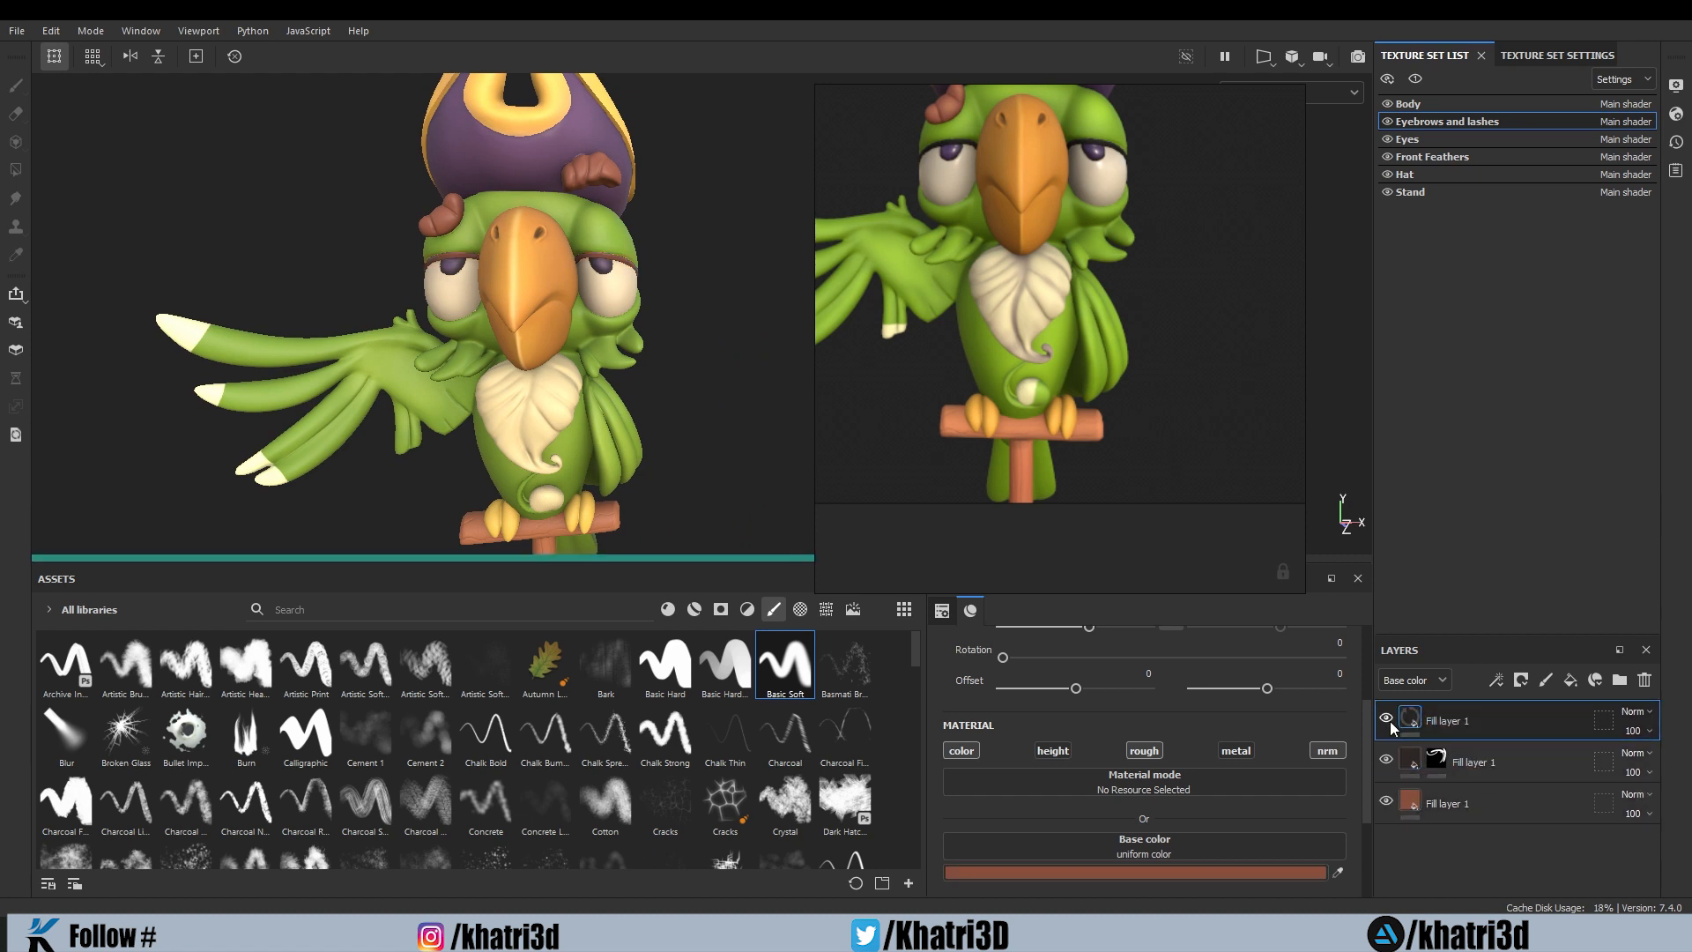
# Step: Set the reddish-brown copy's base color to hue 0.055, saturation 0.569 and value 0.744, and add a black mask
pyautogui.click(1302, 874)
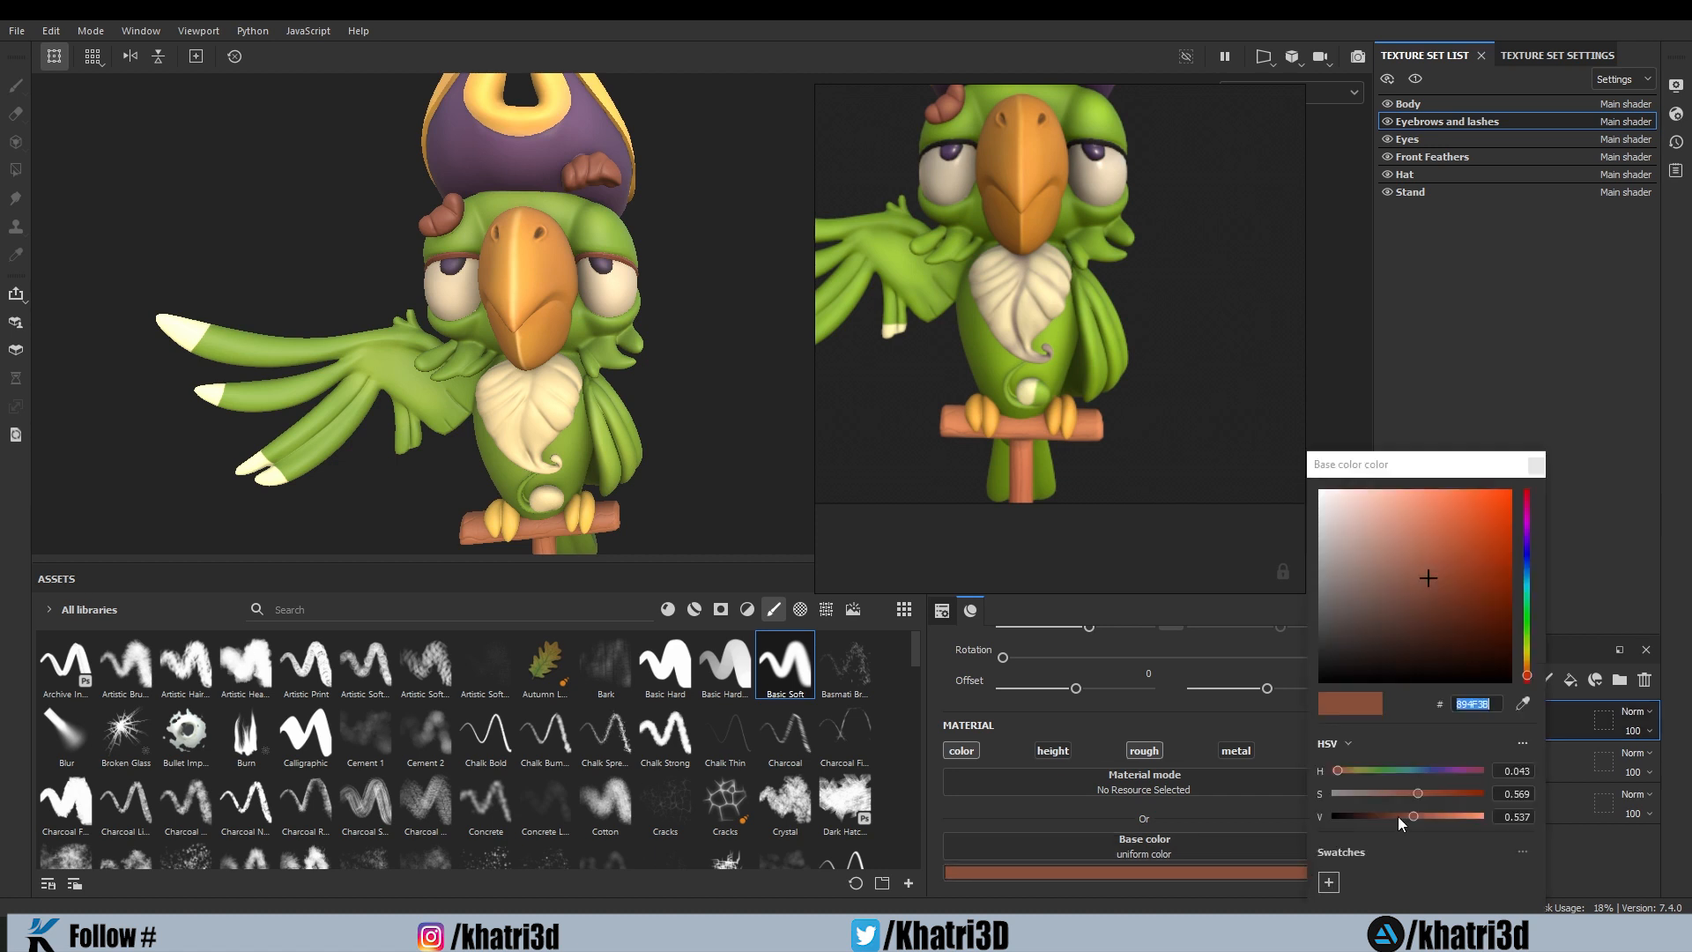
pyautogui.moveTo(1413, 816); pyautogui.dragTo(1445, 816)
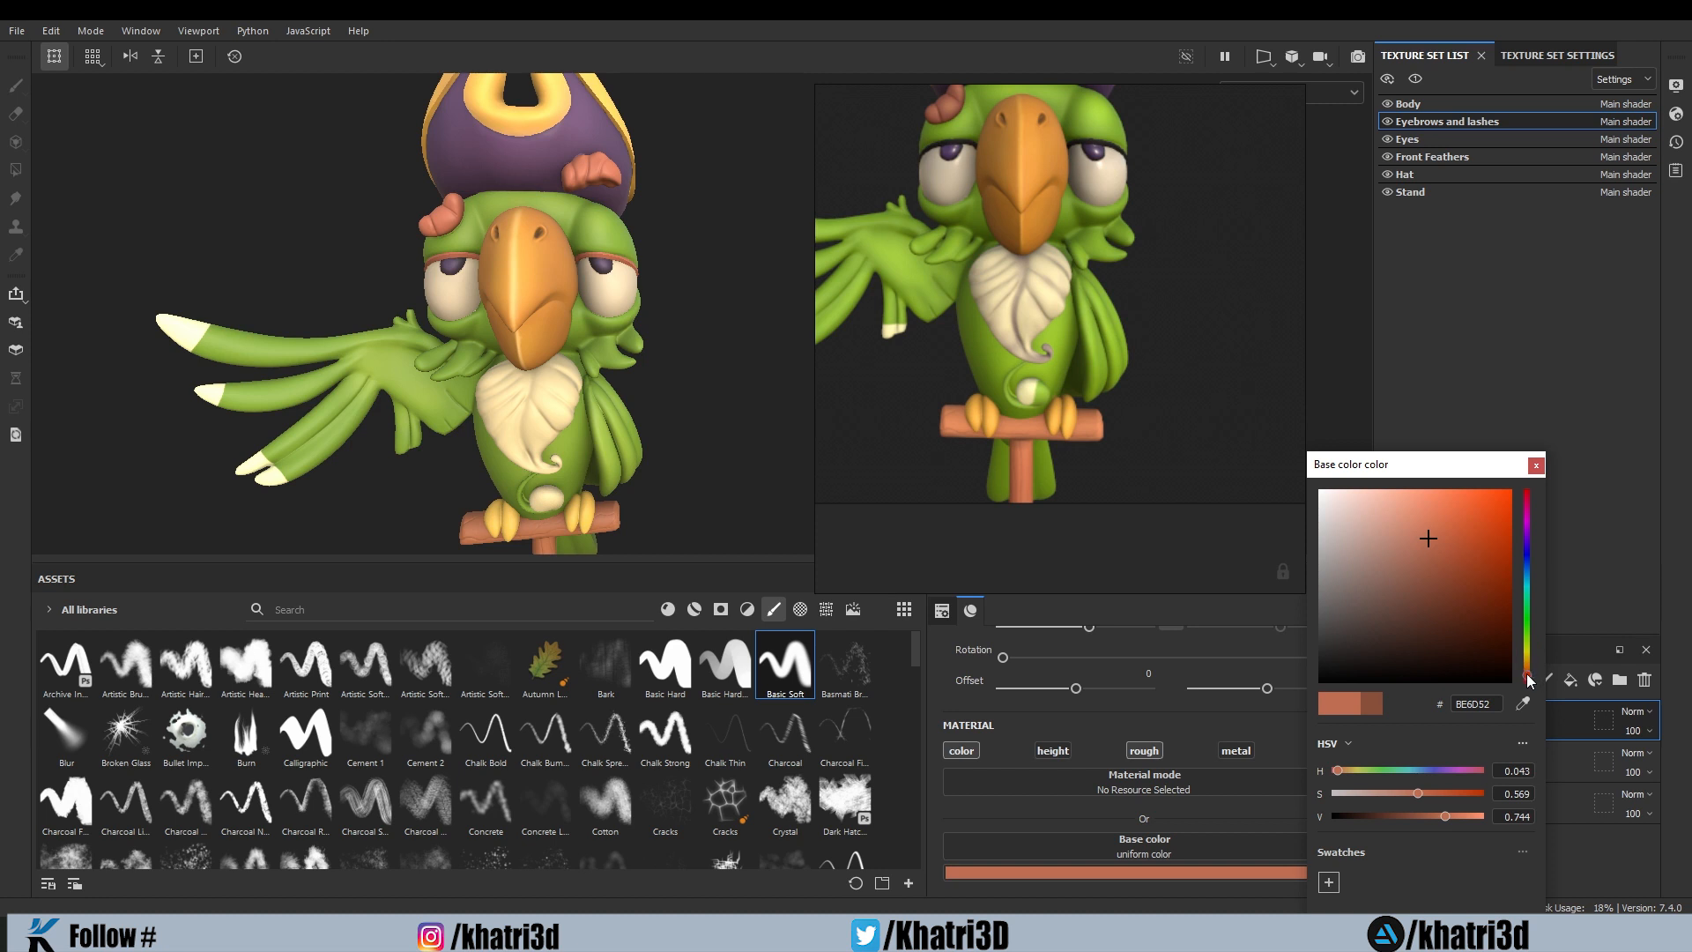
pyautogui.moveTo(1531, 678); pyautogui.dragTo(1526, 677)
pyautogui.moveTo(1524, 672); pyautogui.dragTo(1542, 680)
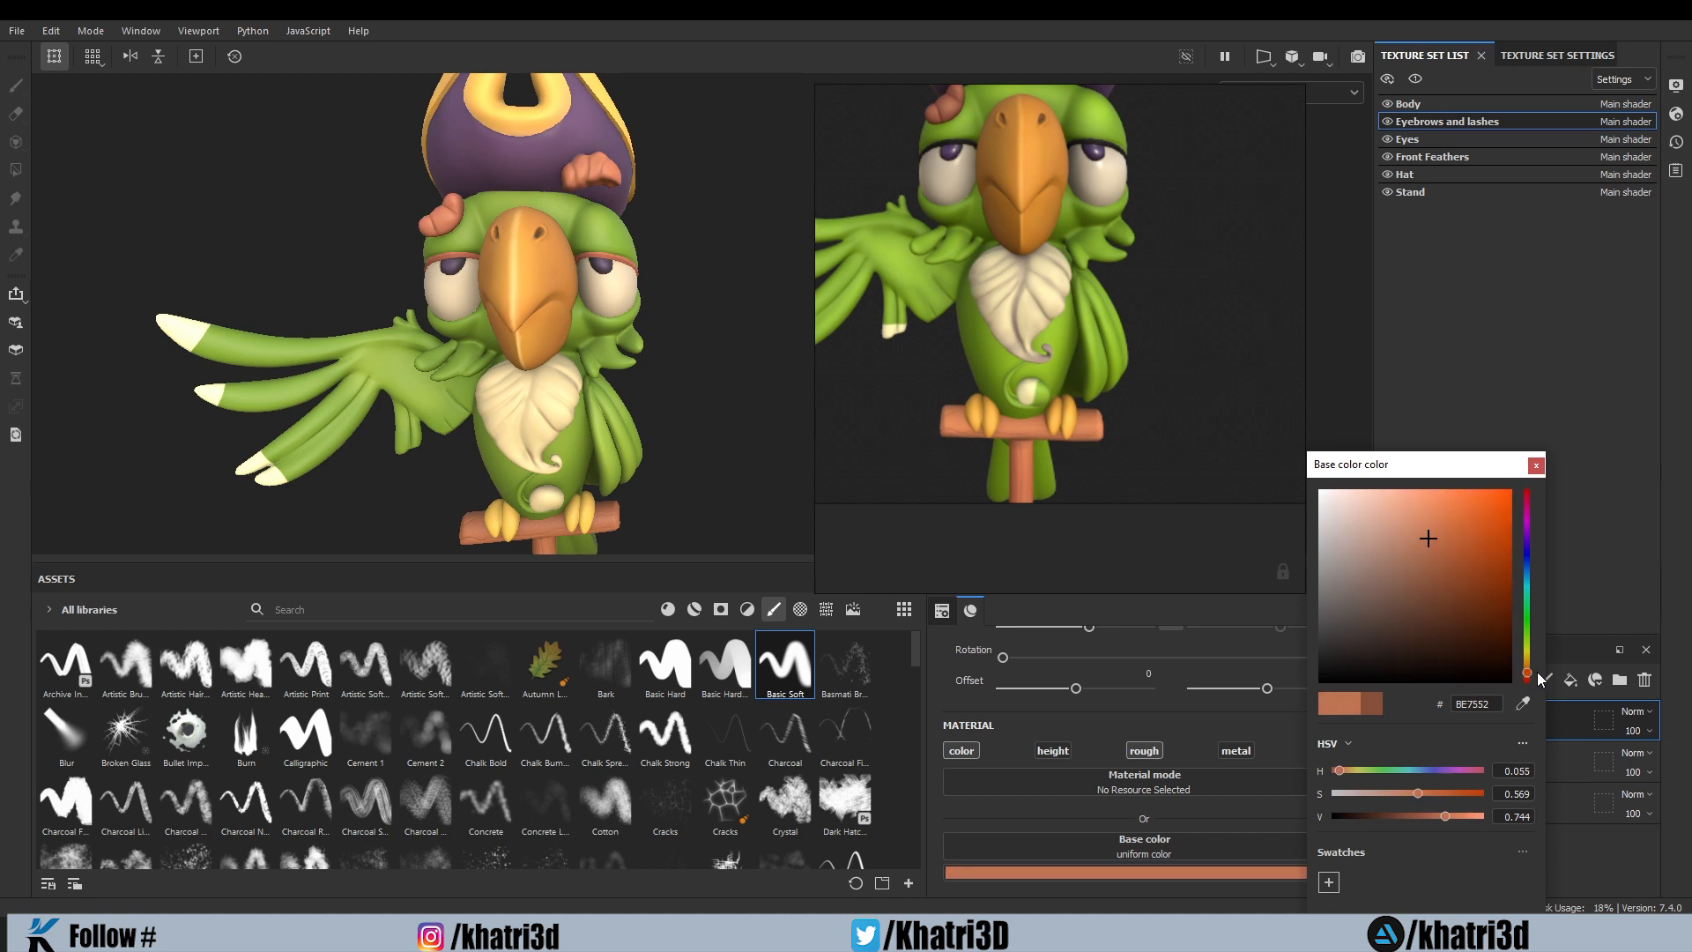
pyautogui.click(1536, 464)
pyautogui.rightClick(1475, 717)
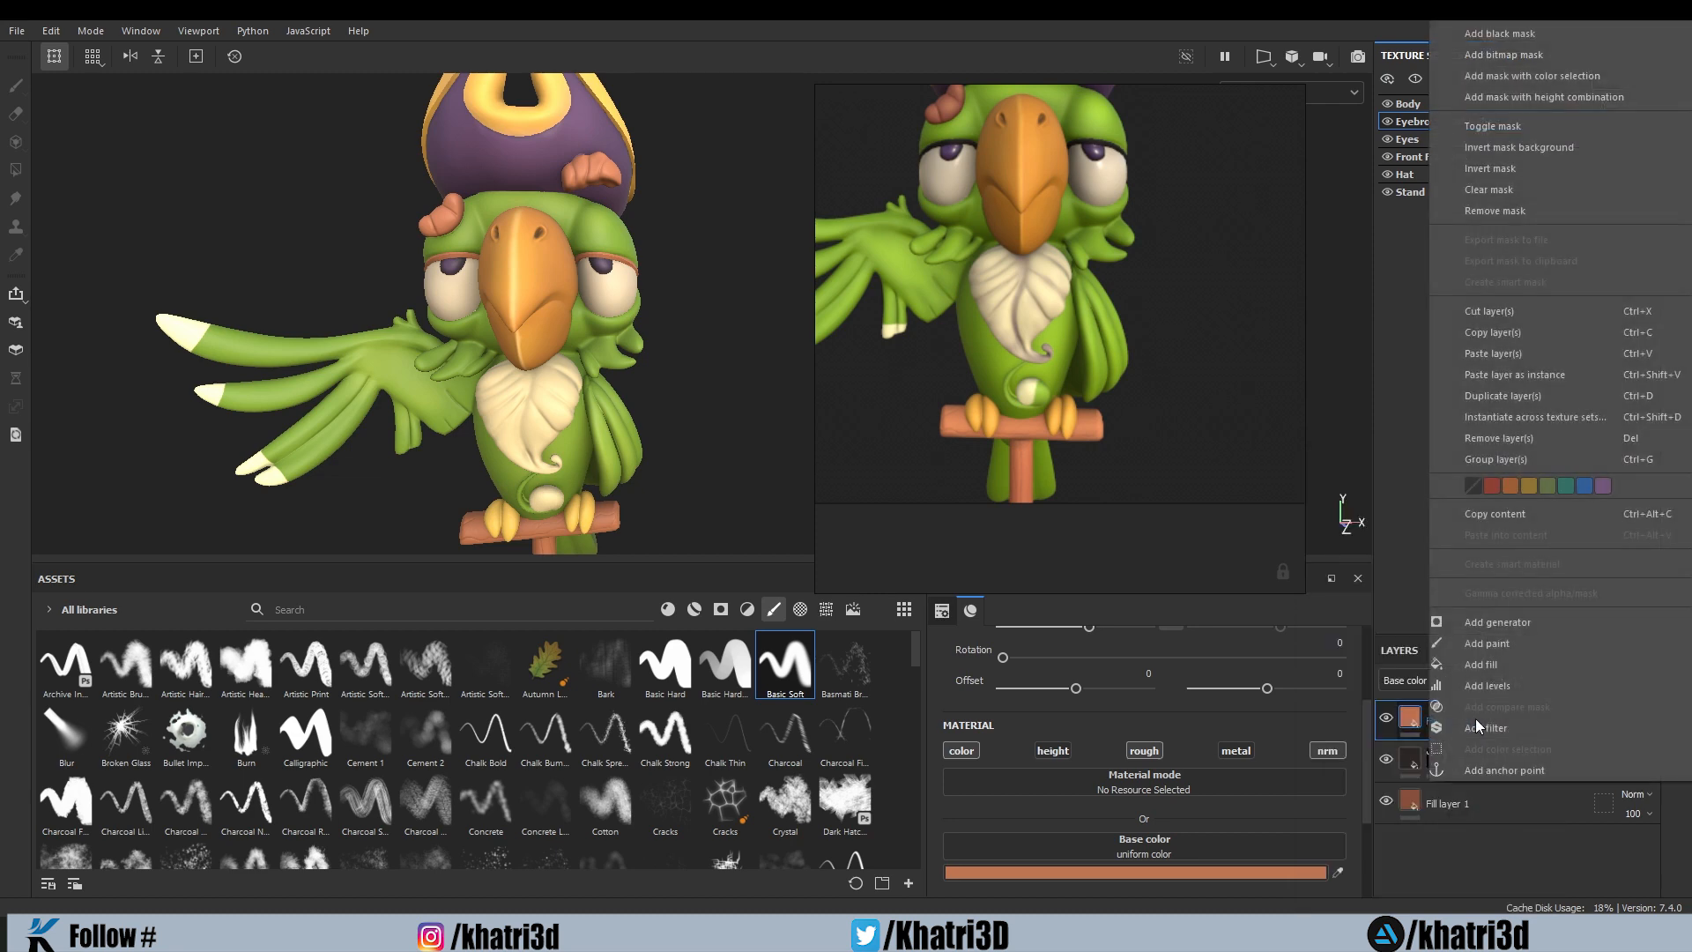
pyautogui.click(1489, 35)
# Step: Reduce the brush to size 5.4 for painting the lighter reddish layer's mask on the eyebrow
pyautogui.scroll(6, 381, 256)
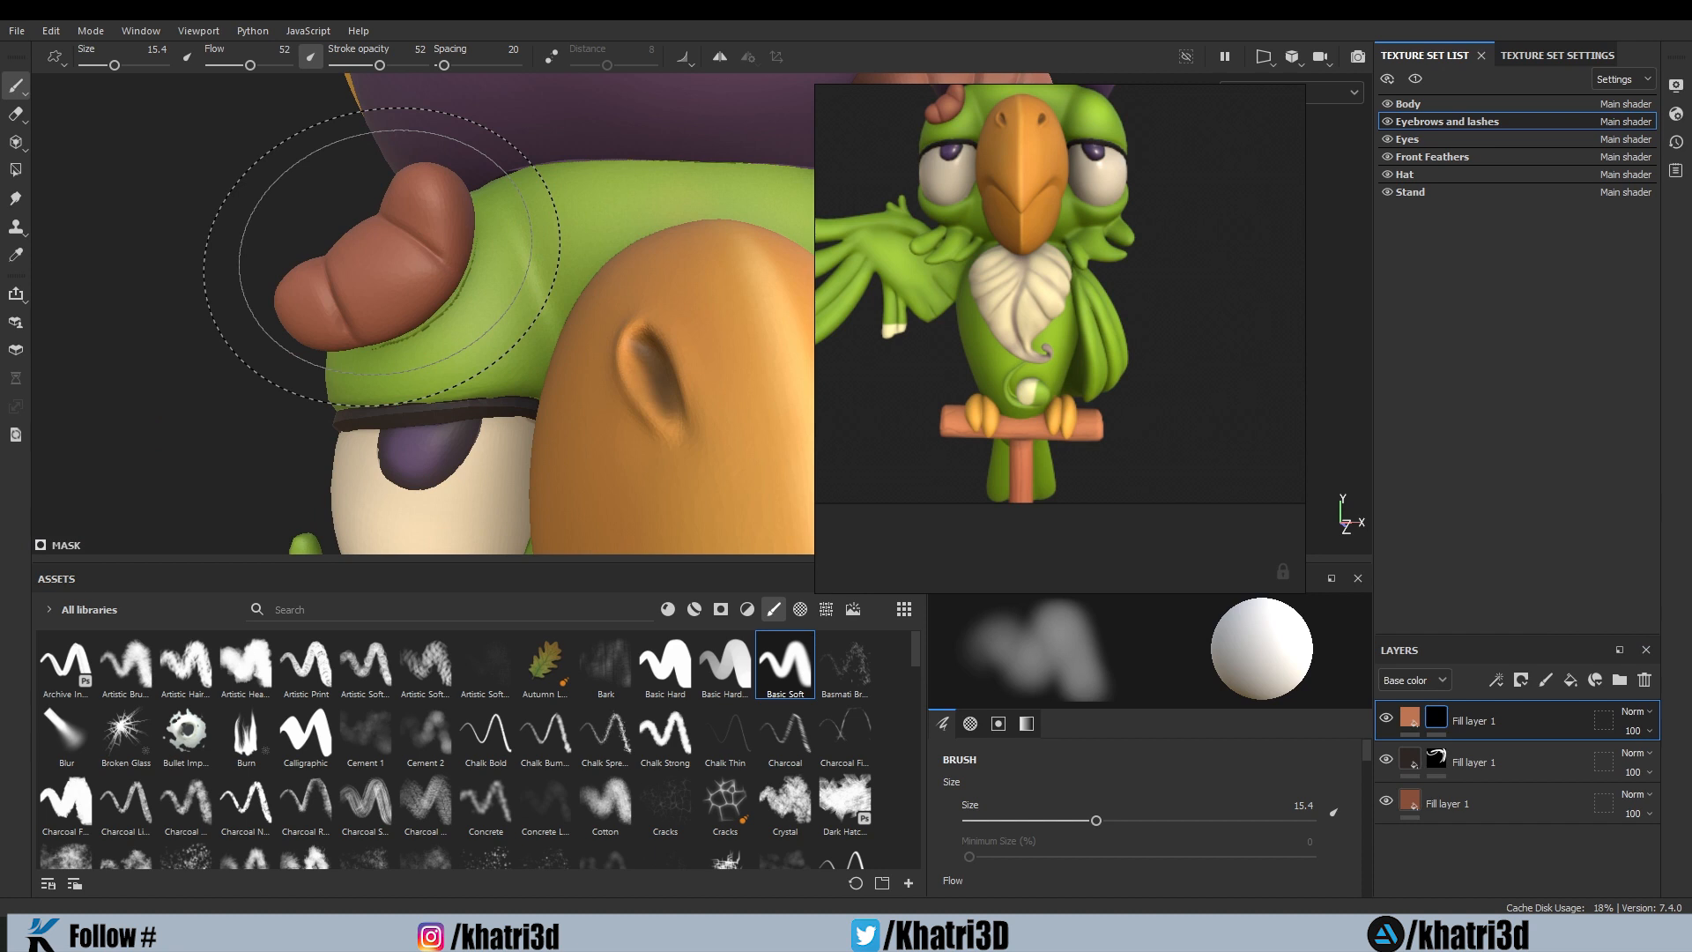
pyautogui.press('[')
pyautogui.press('[')
pyautogui.press('[')
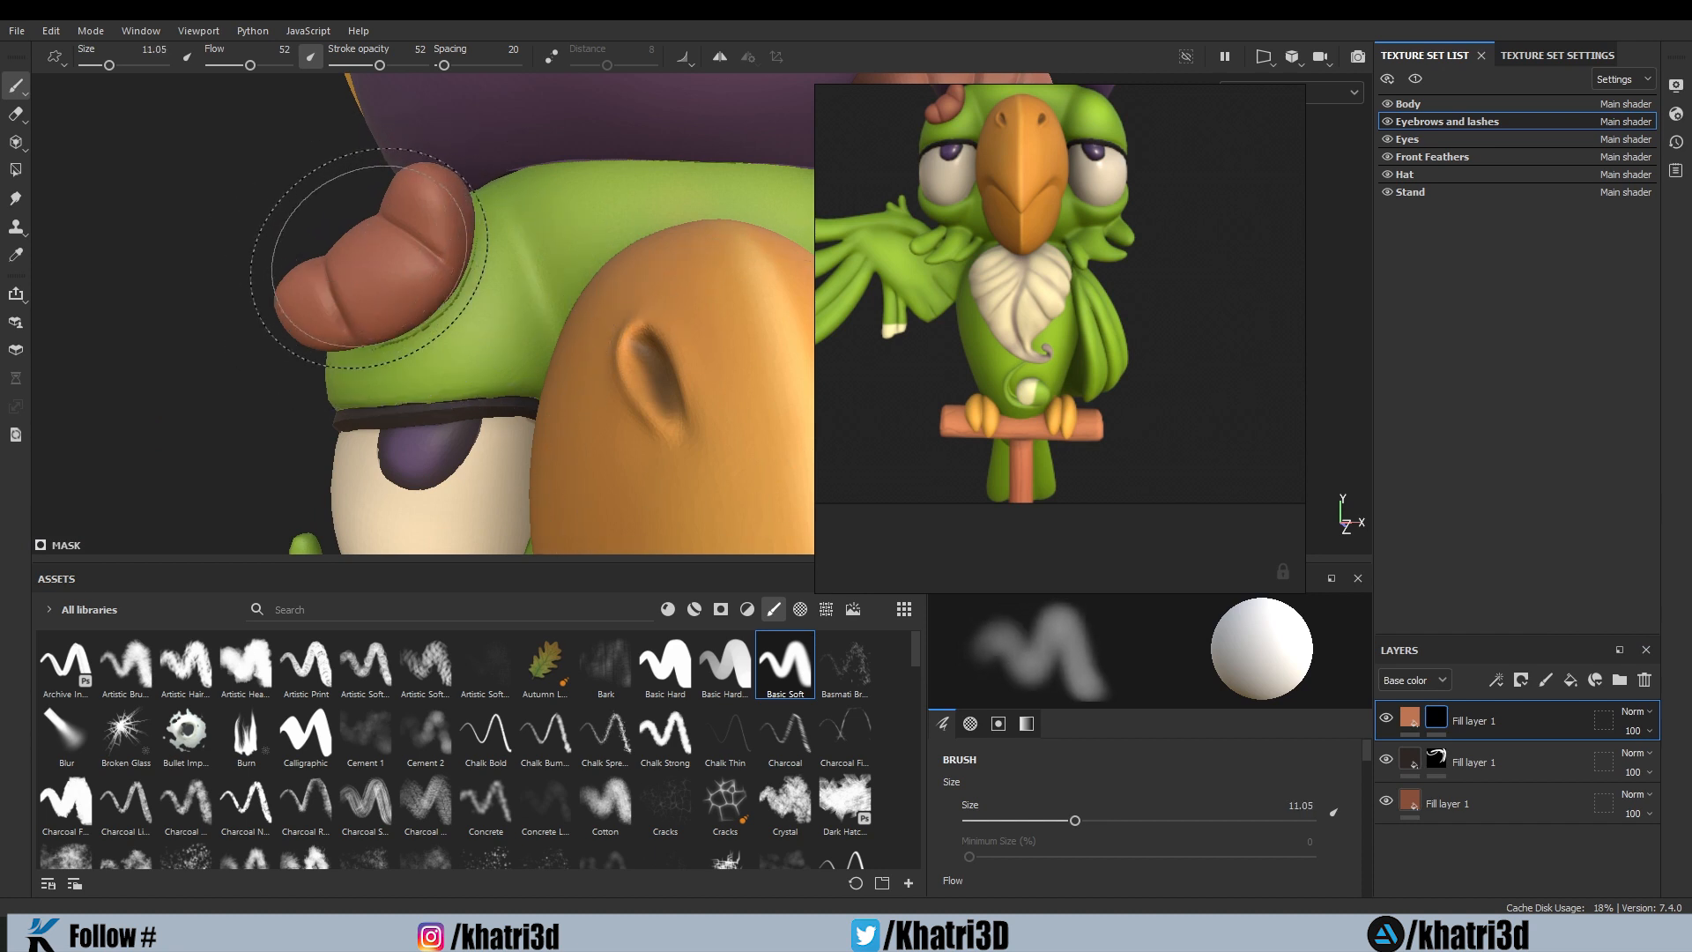
pyautogui.press('[')
pyautogui.press('[')
pyautogui.press('[')
pyautogui.press('[')
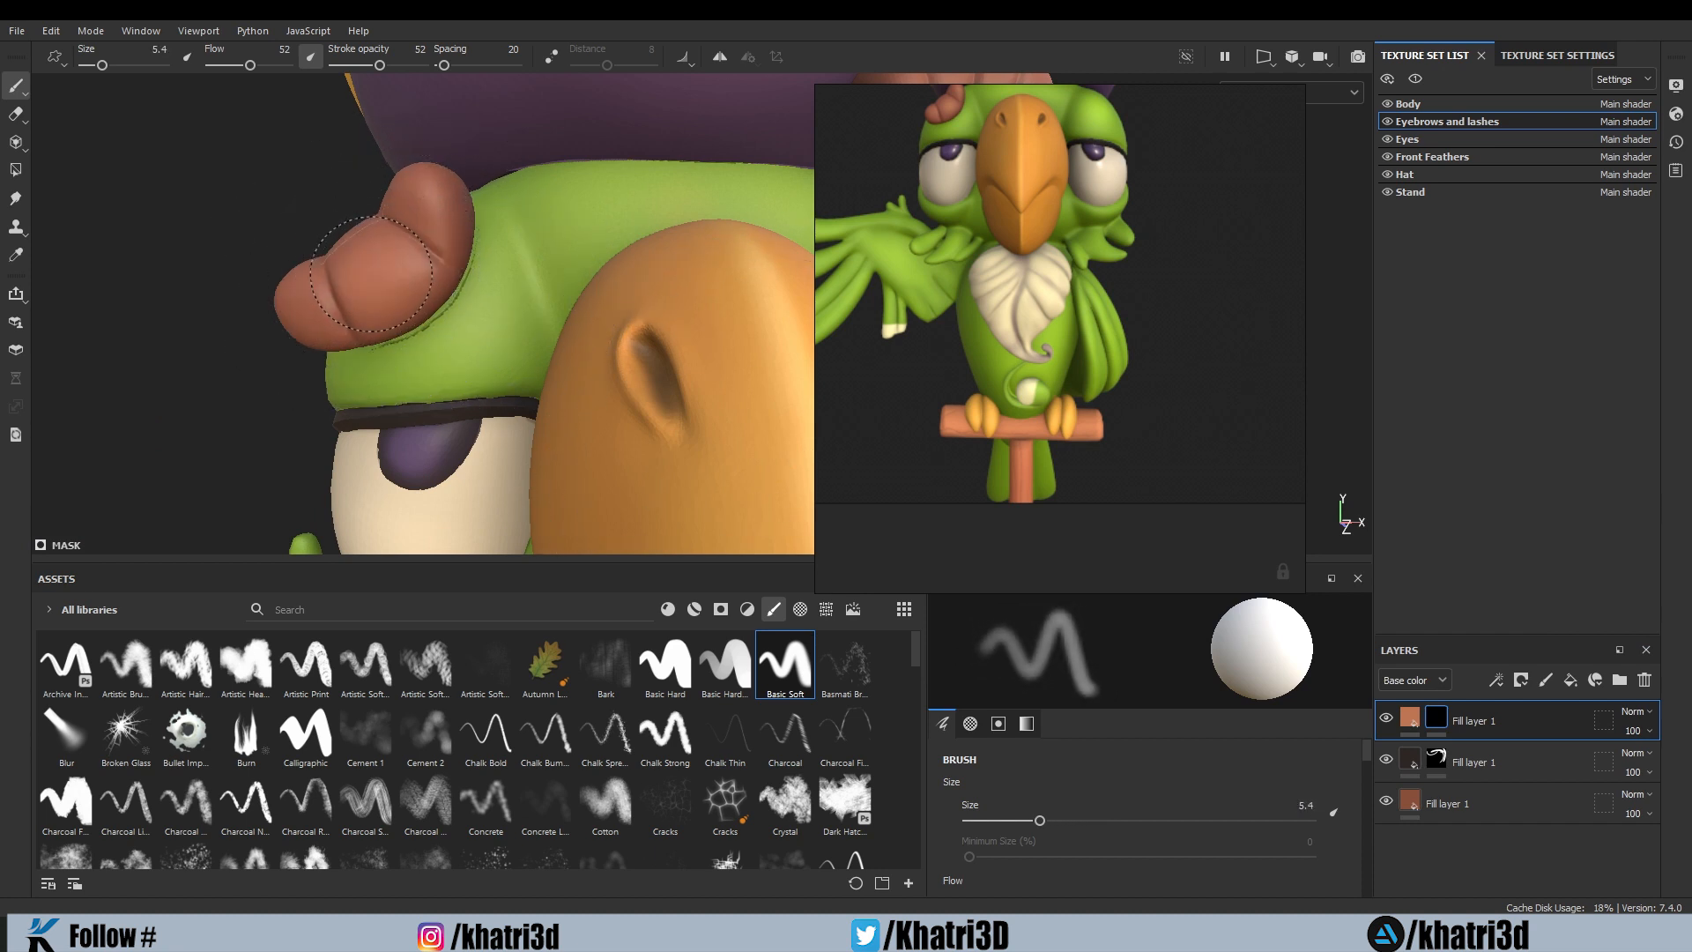
# Step: Reduce the brush to size 3.7 and paint the lighter reddish layer's mask on the raised parts of both eyebrows
pyautogui.press('[')
pyautogui.press('[')
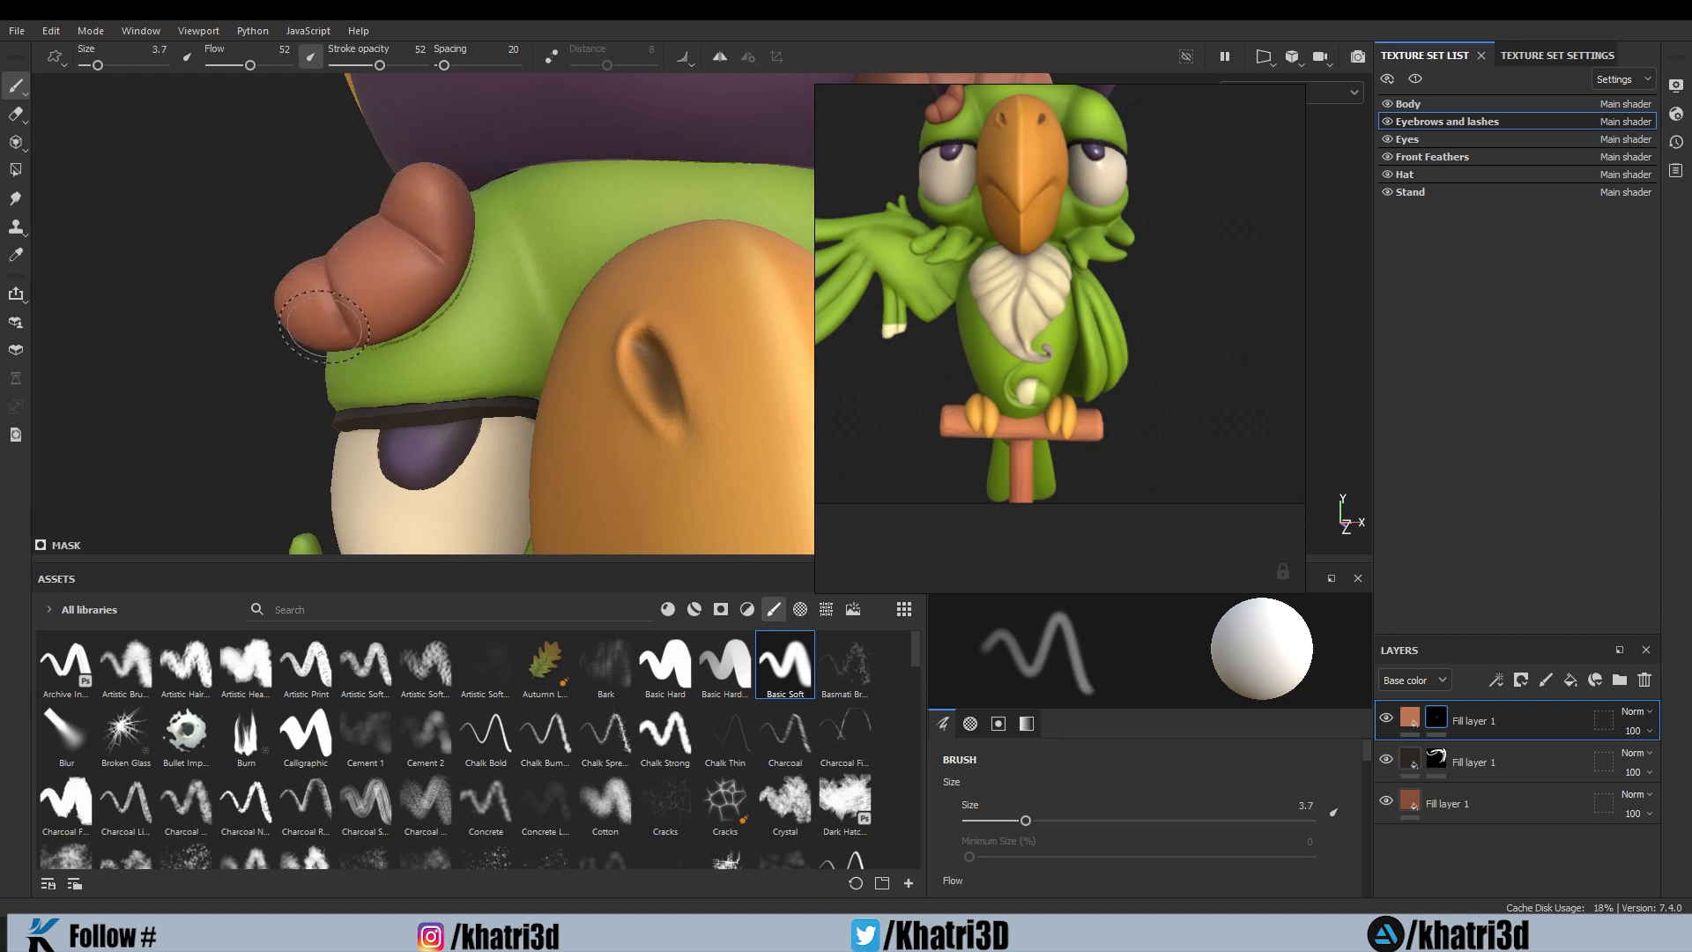
pyautogui.scroll(-5, 432, 308)
pyautogui.scroll(2, 681, 275)
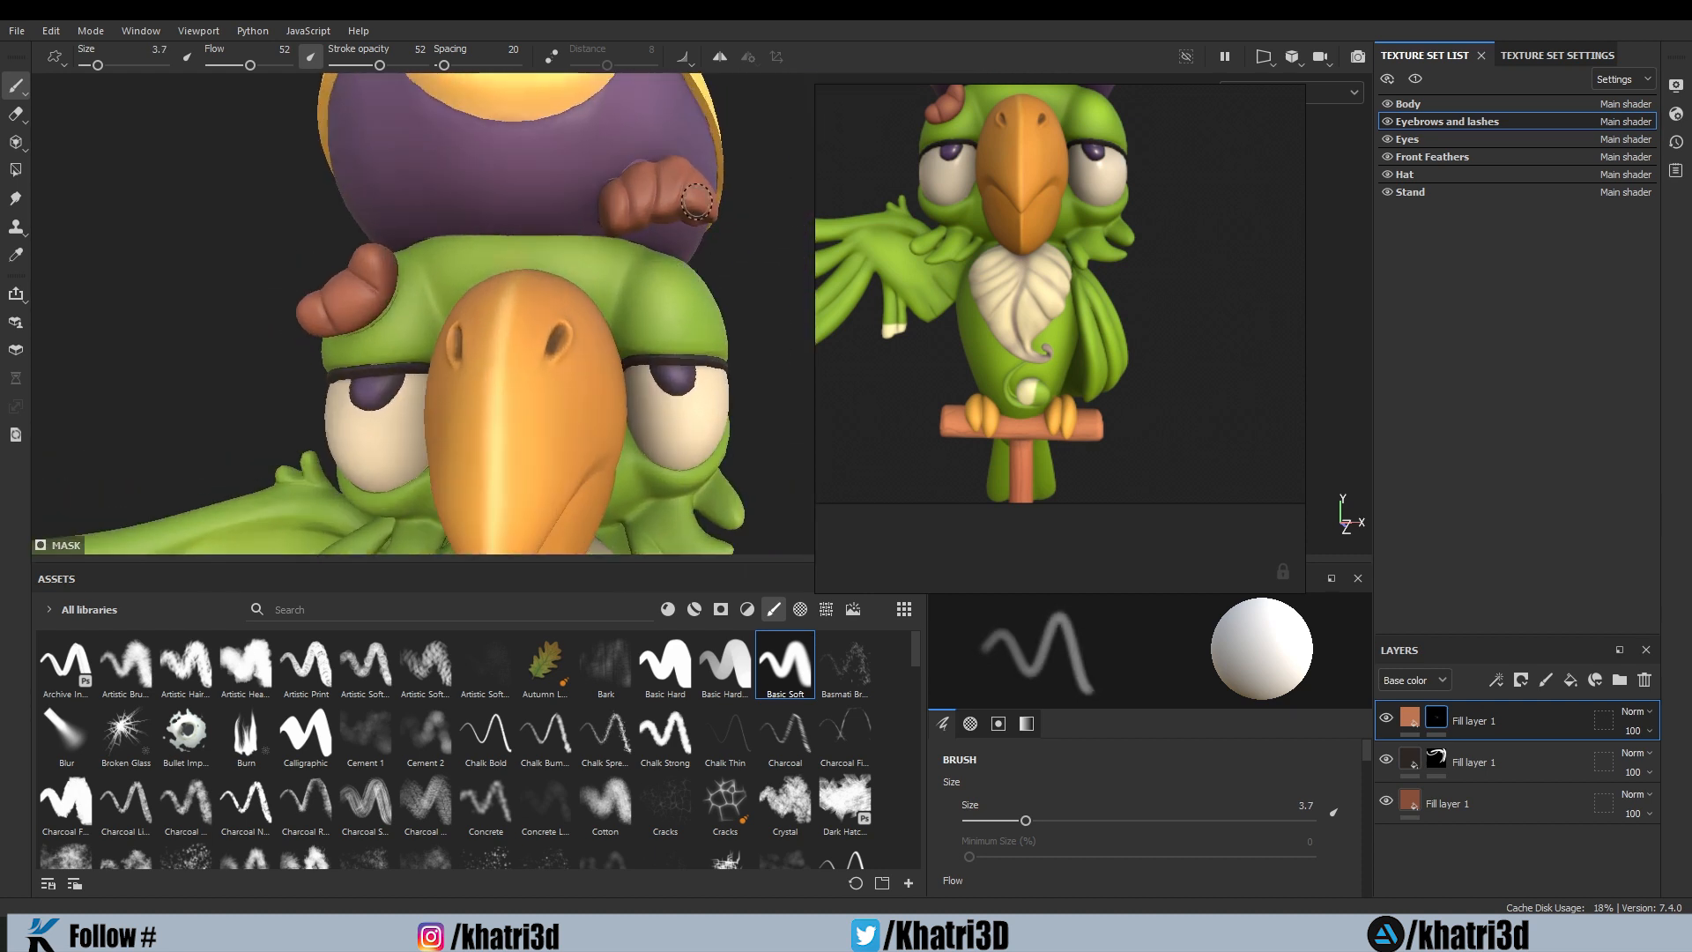
pyautogui.scroll(3, 696, 202)
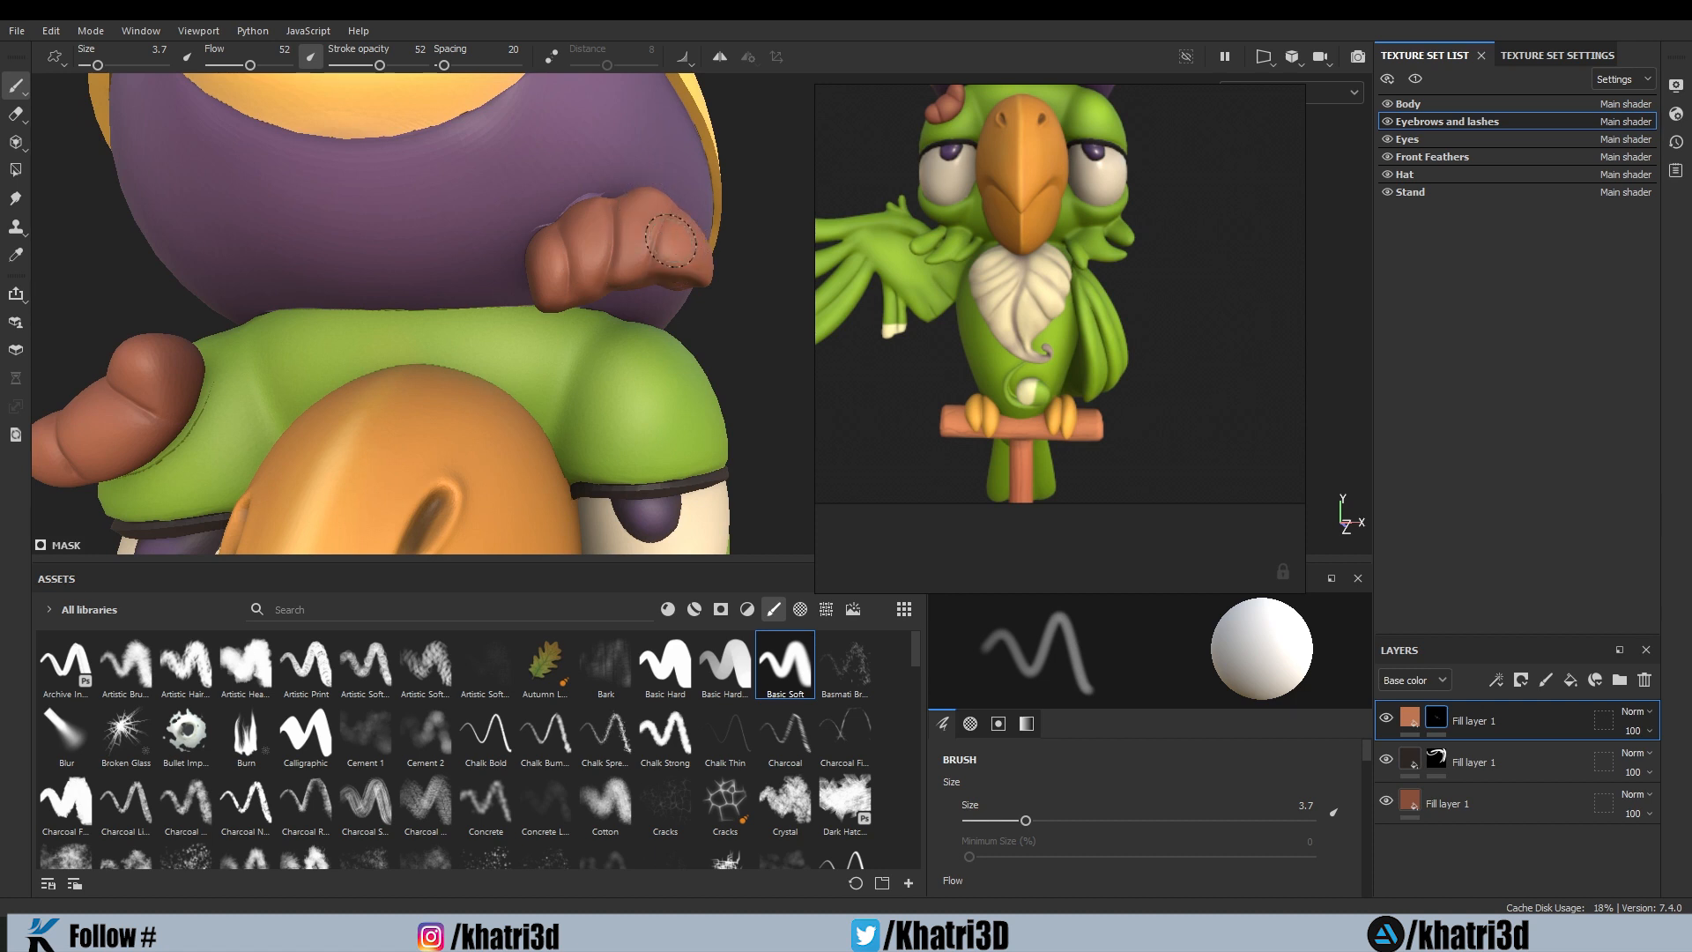
pyautogui.scroll(-3, 604, 312)
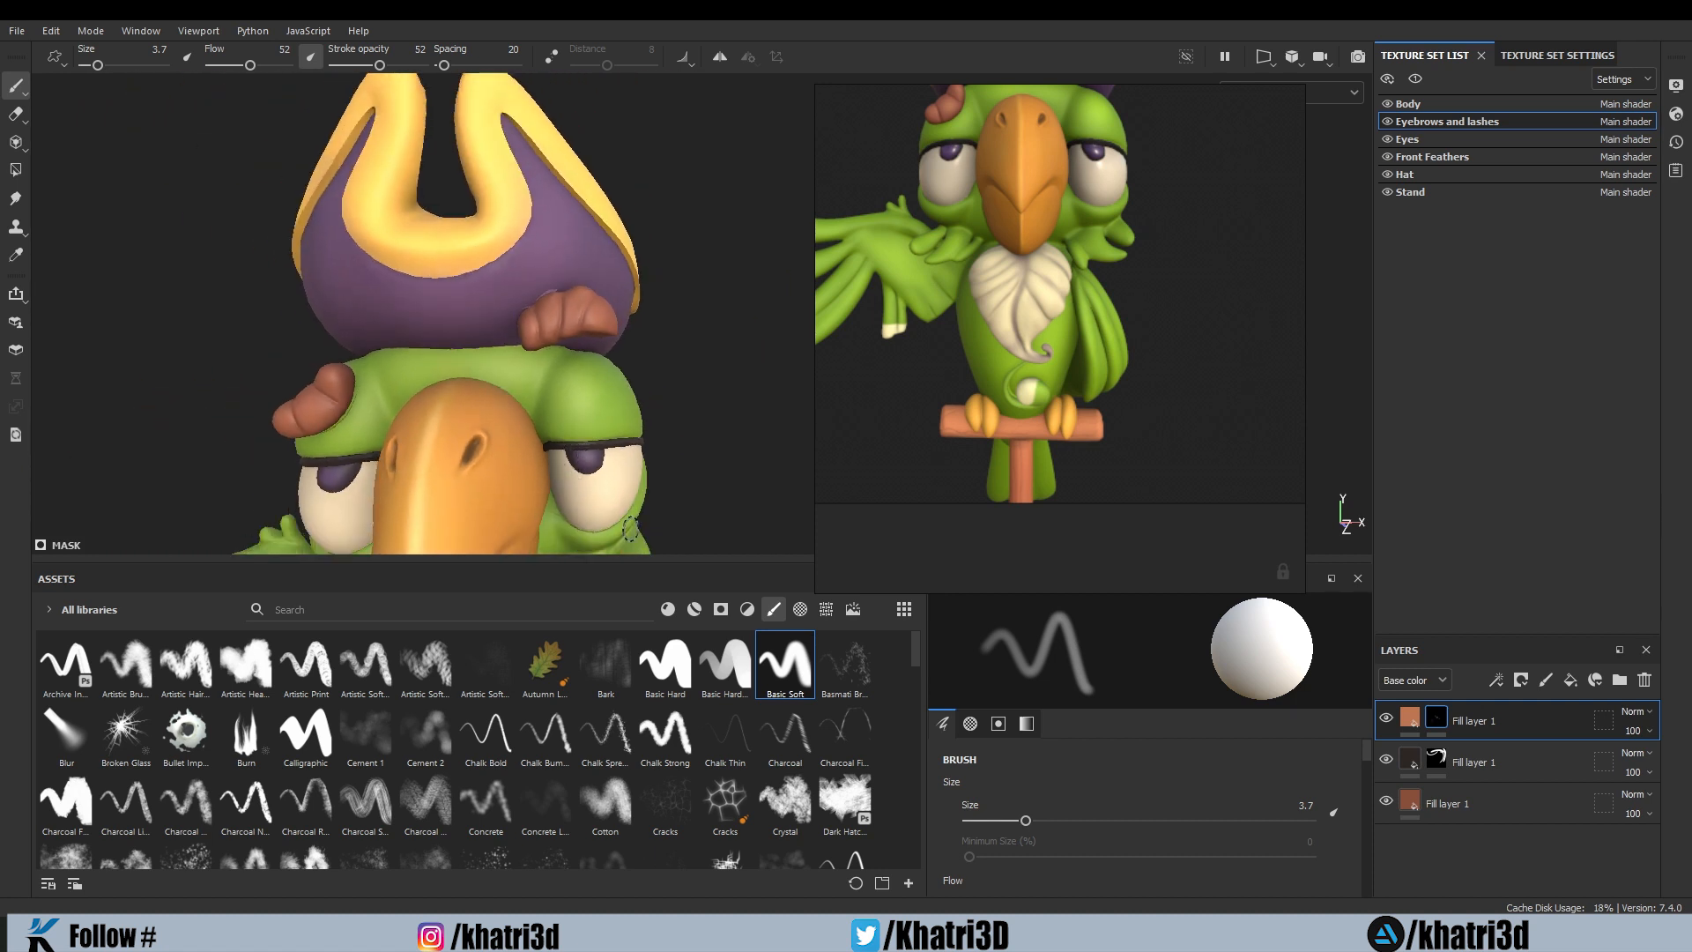
pyautogui.scroll(-5, 631, 529)
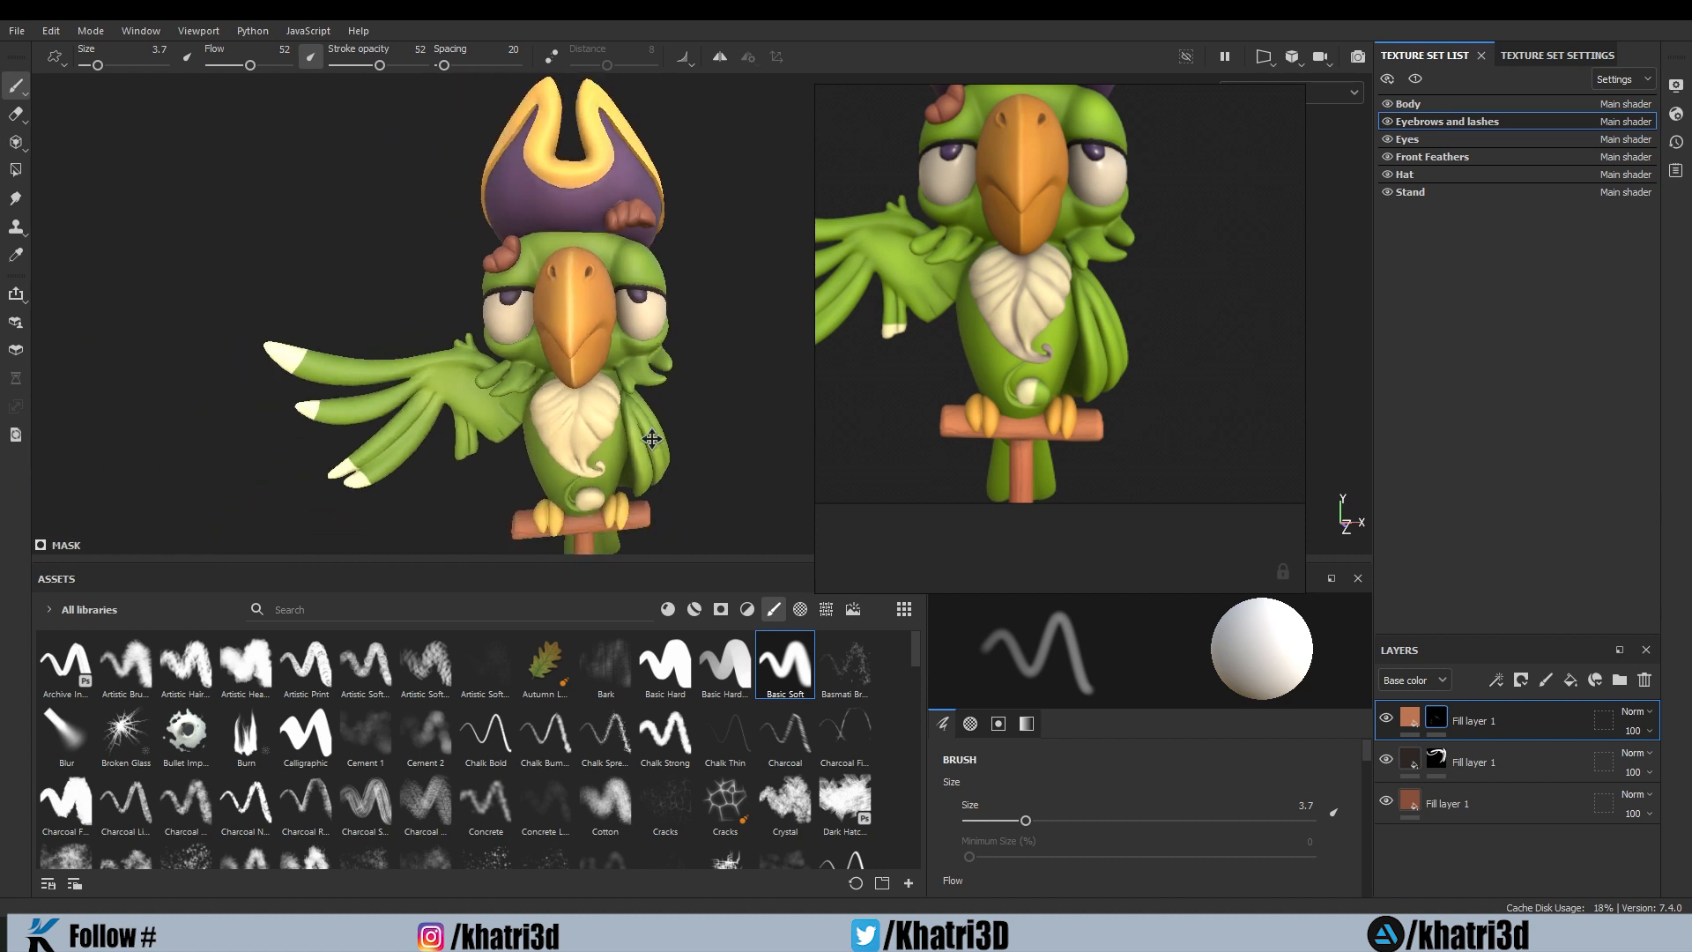
pyautogui.scroll(10, 651, 438)
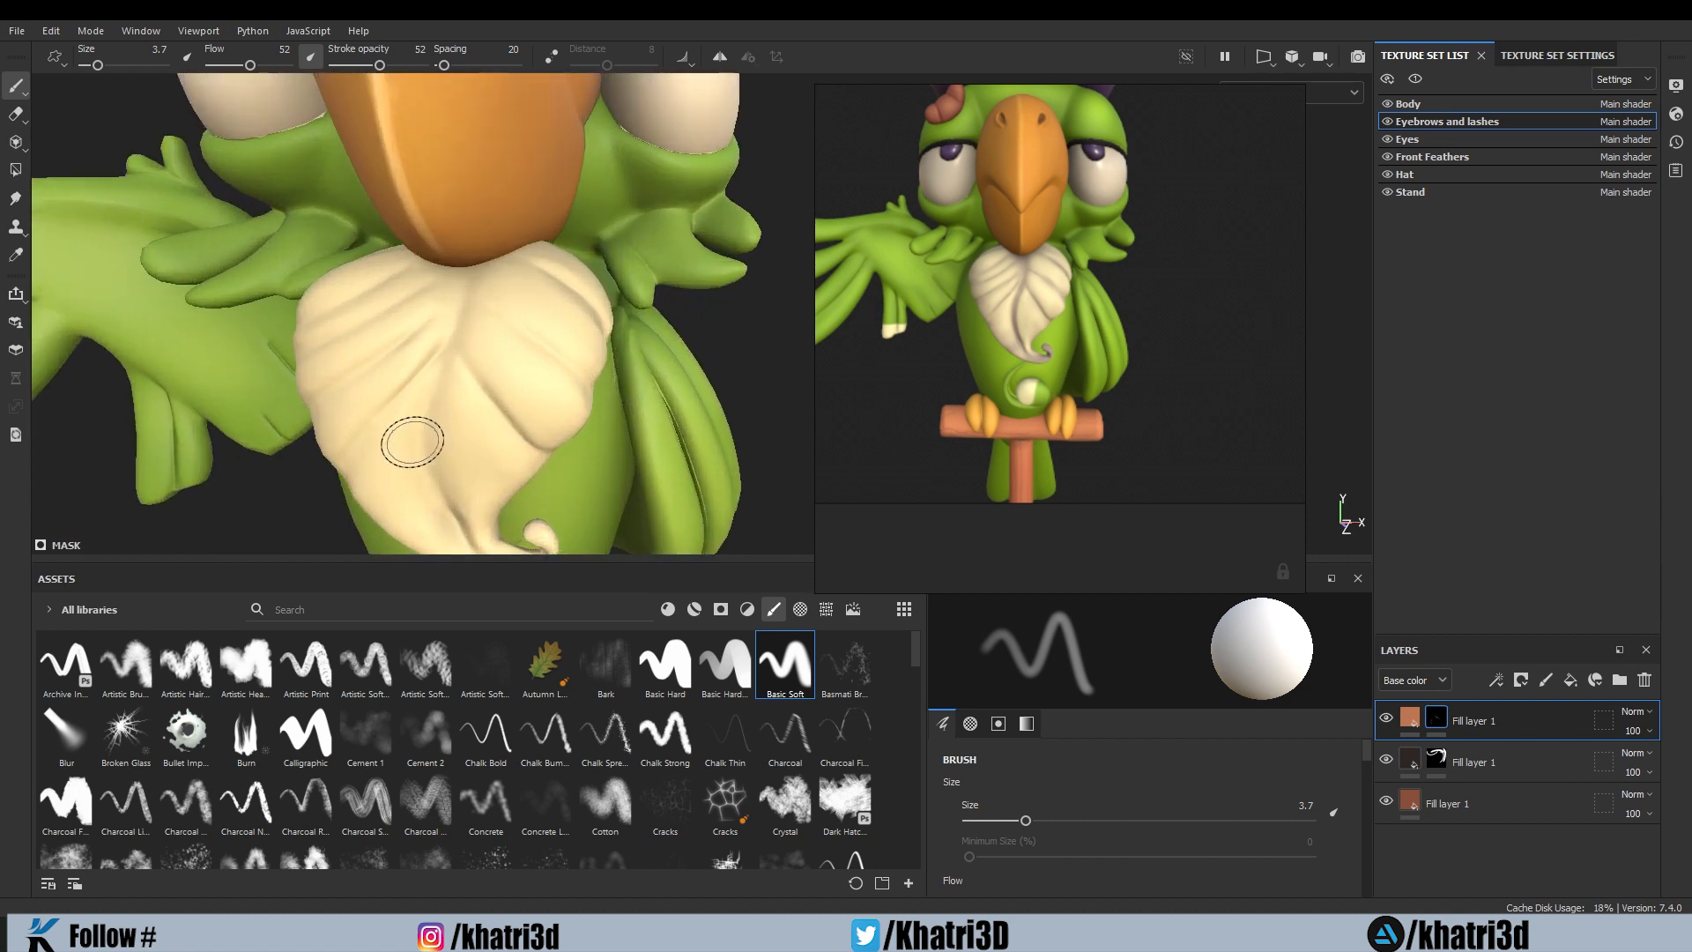
pyautogui.scroll(-3, 476, 434)
pyautogui.scroll(-2, 482, 438)
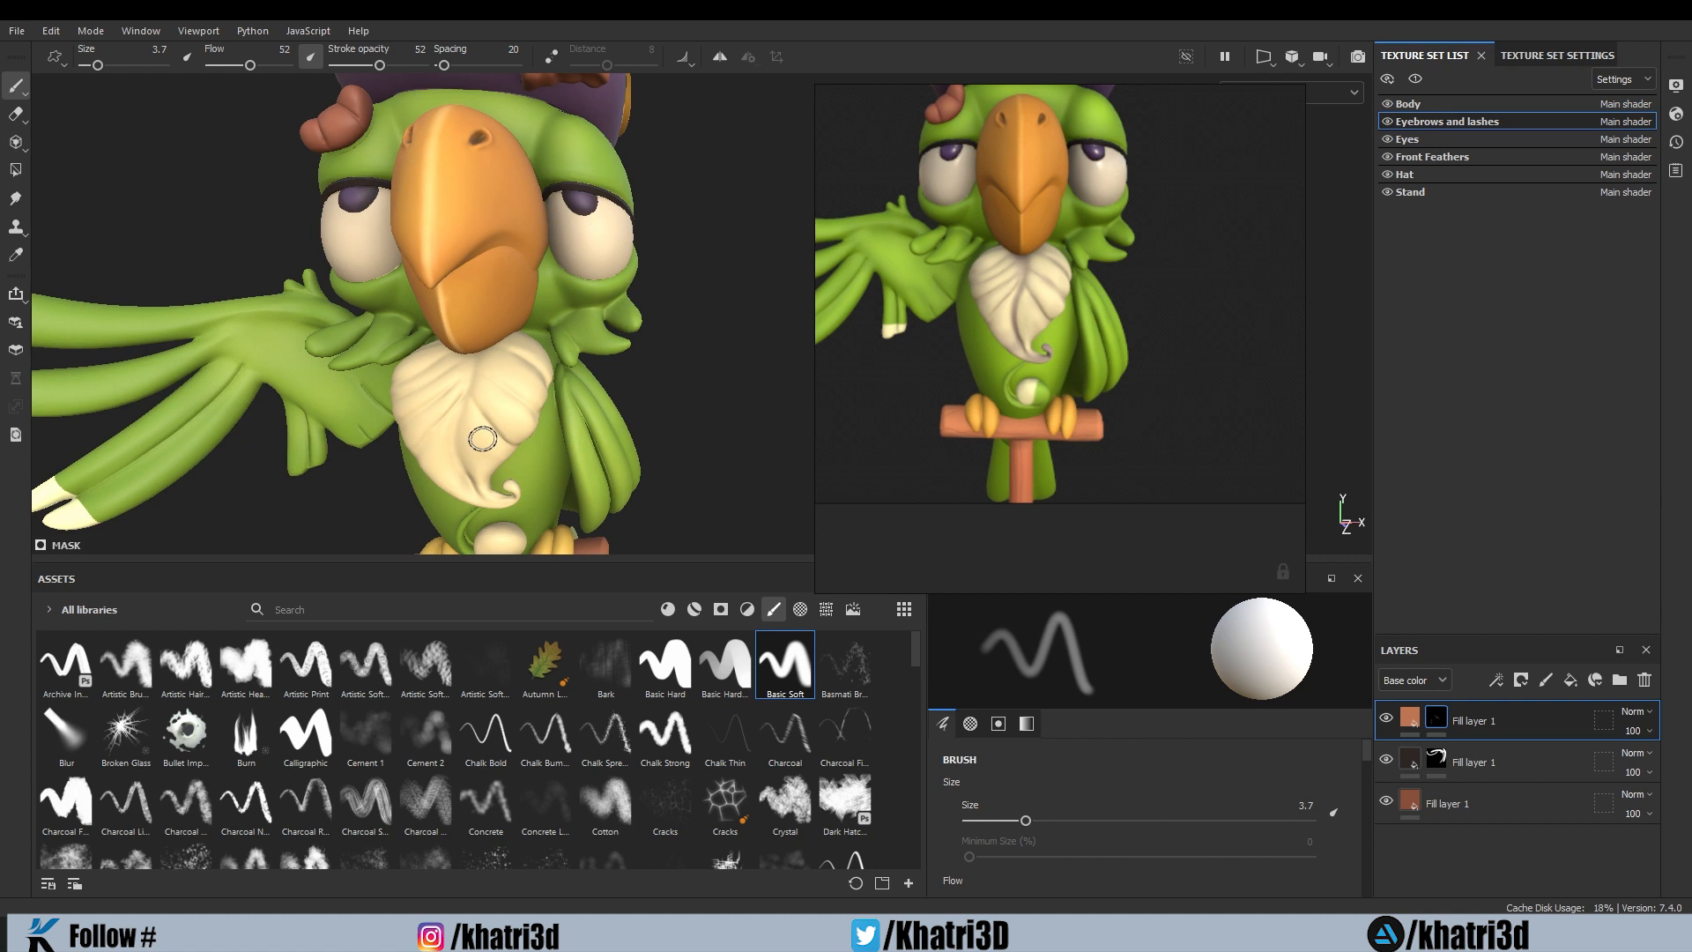
pyautogui.scroll(-5, 482, 438)
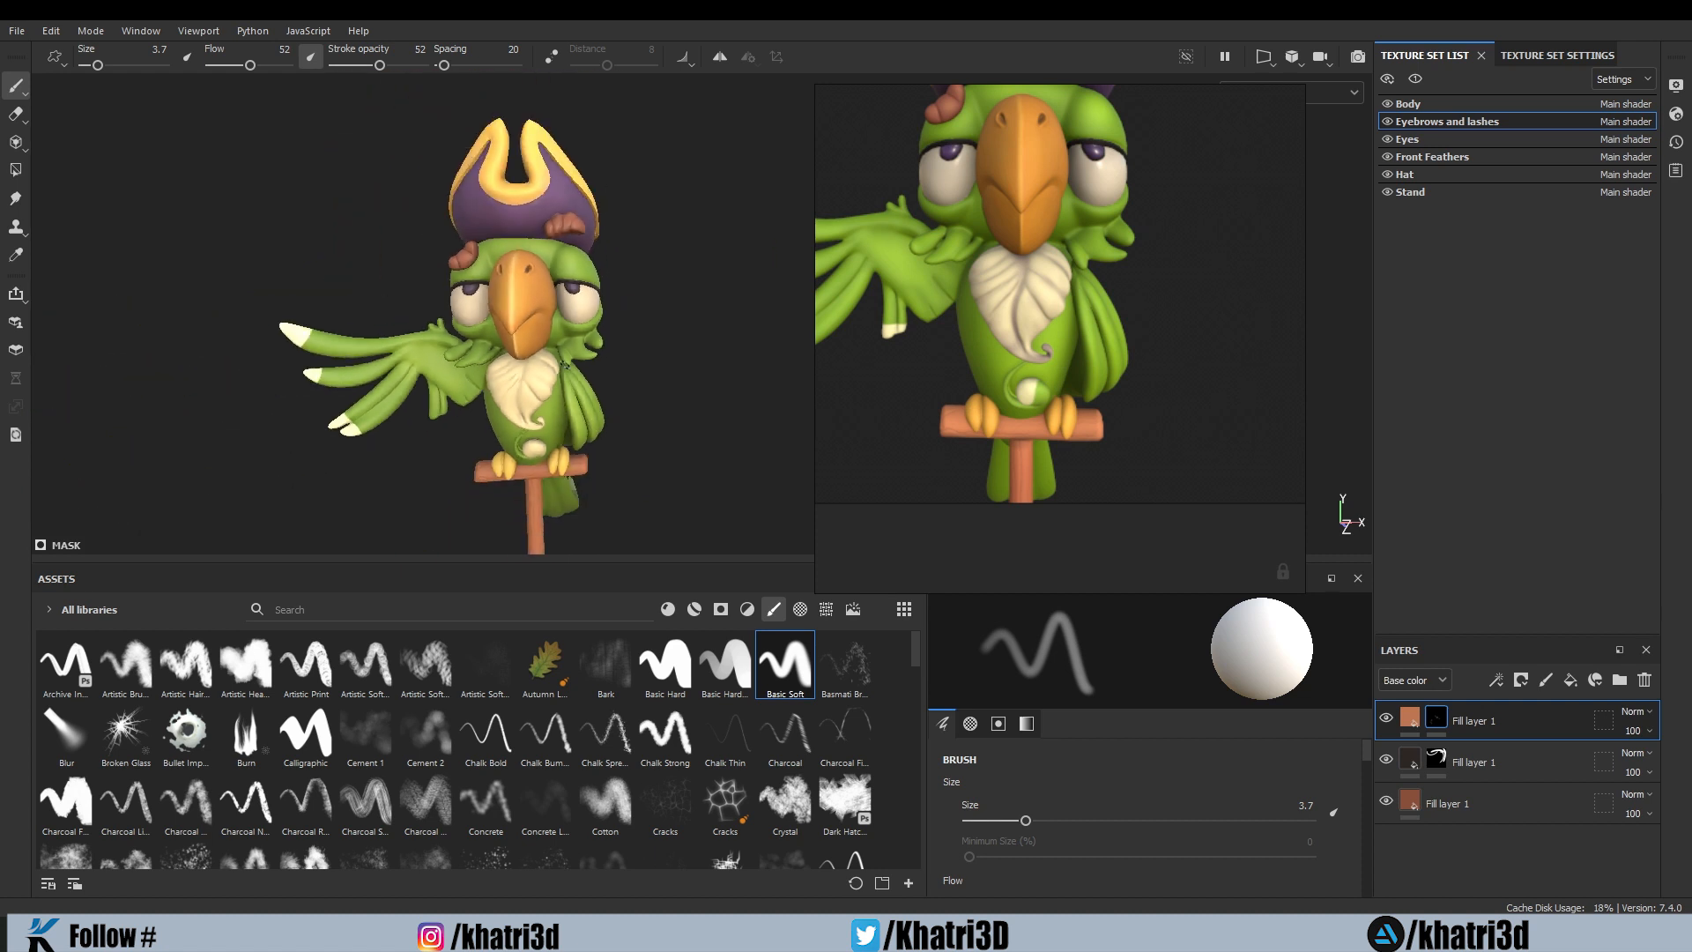
# Step: Duplicate the brown fill layer in the Stand texture set
pyautogui.scroll(6, 599, 432)
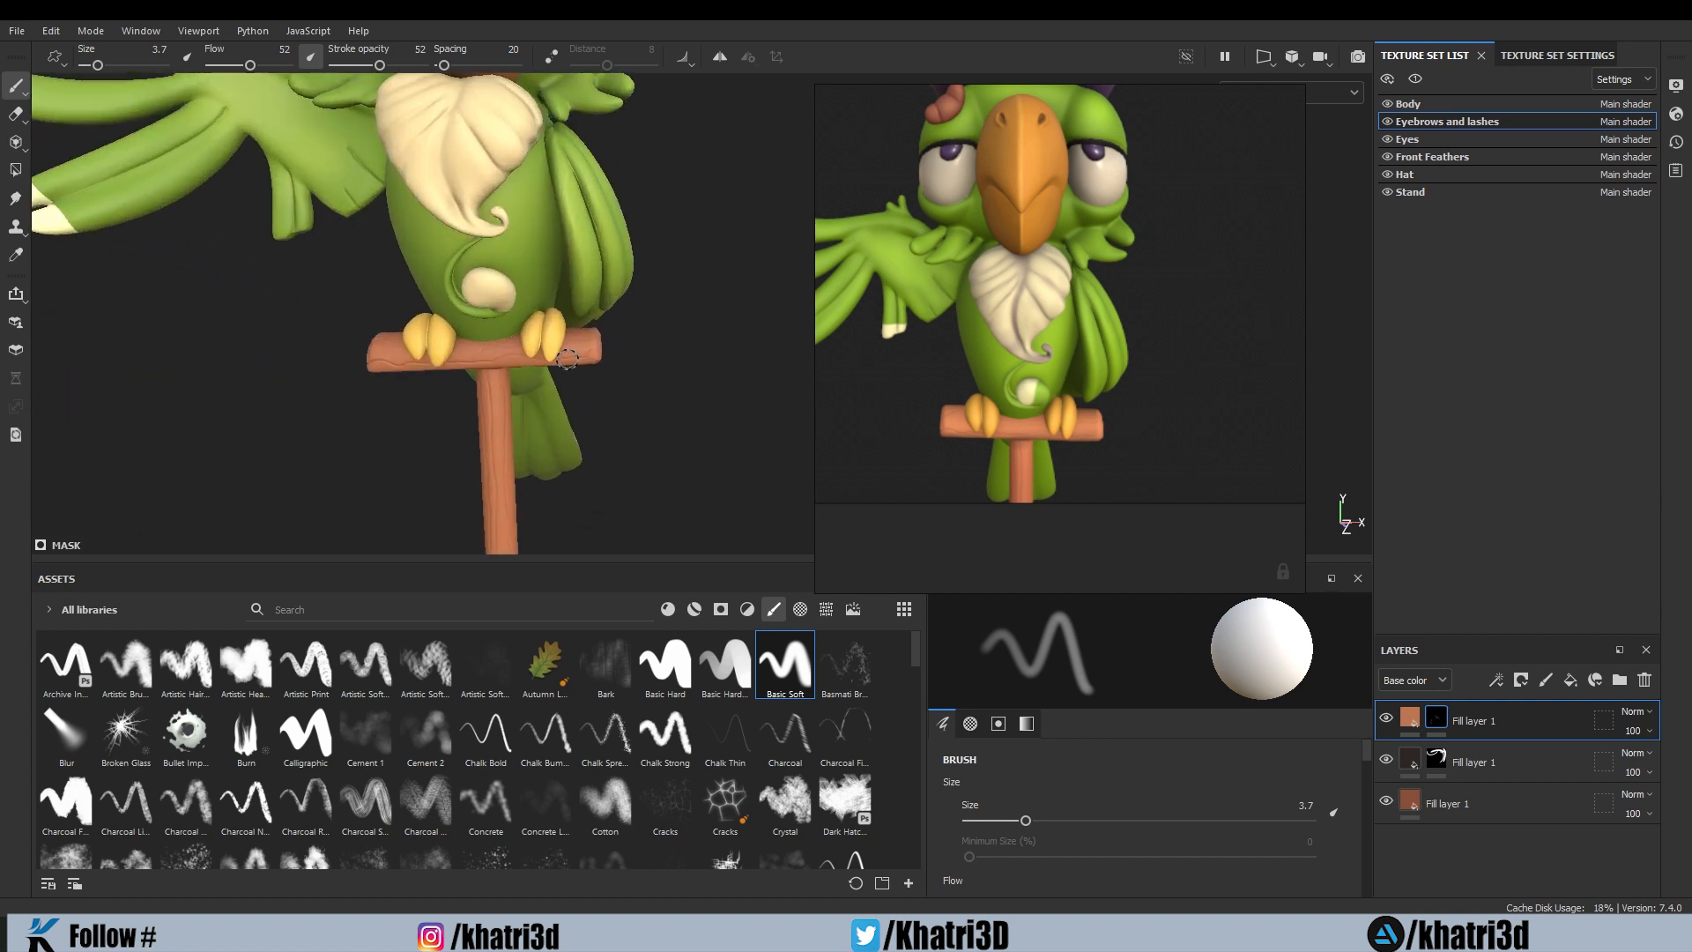
pyautogui.click(1434, 193)
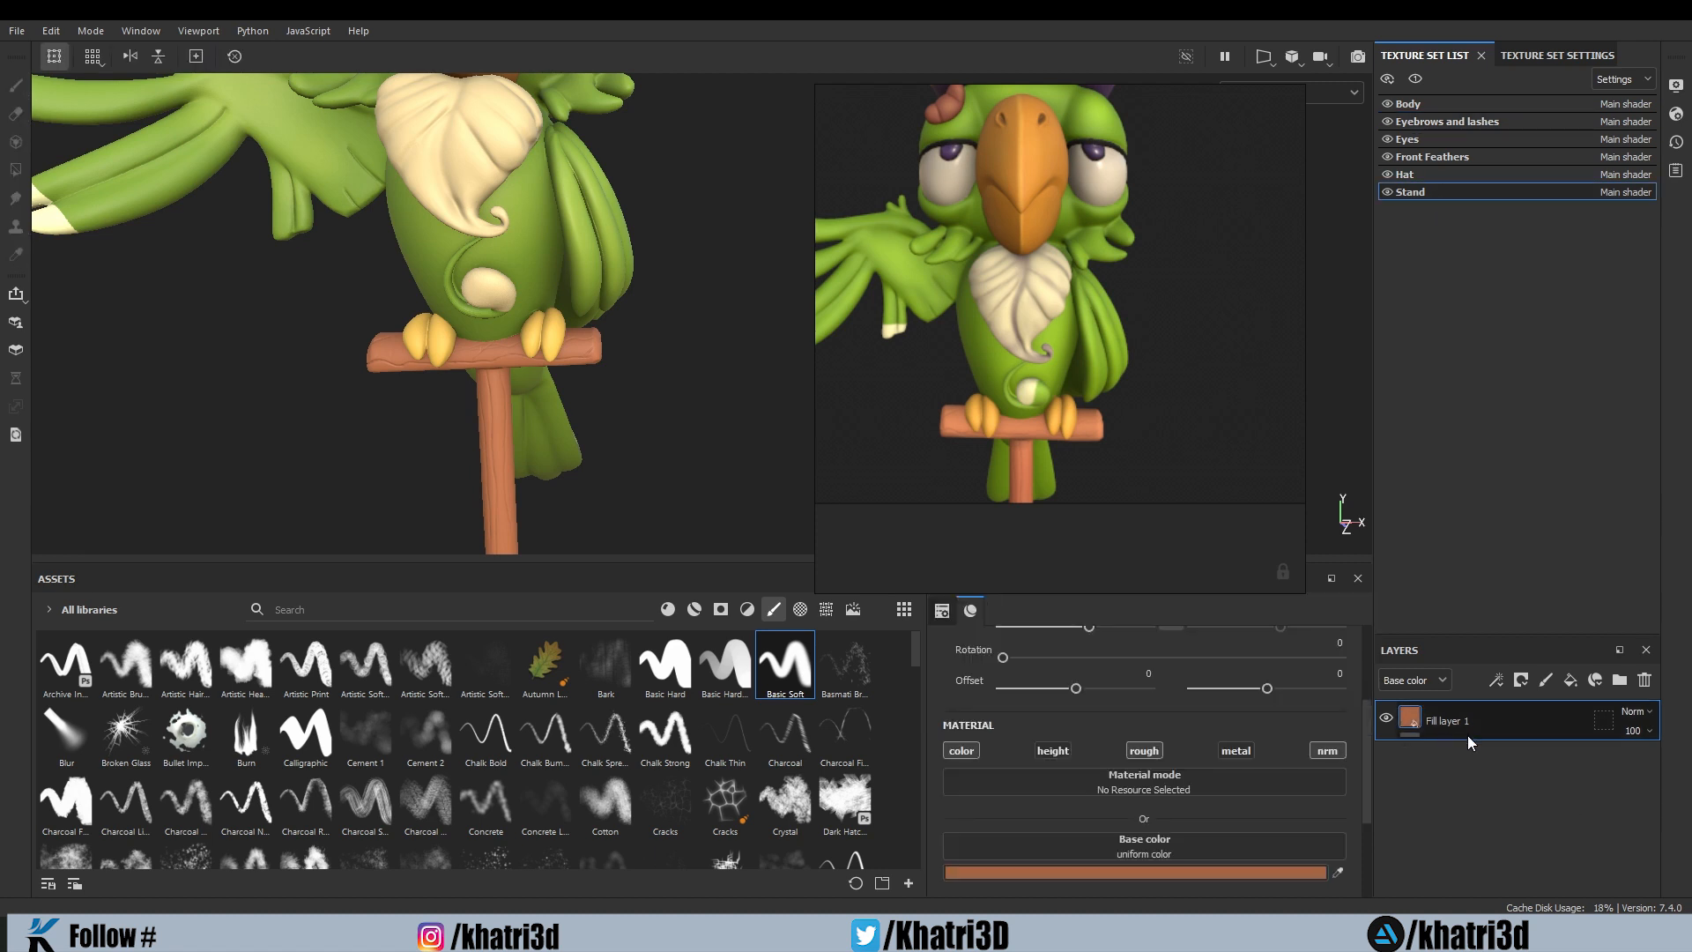
pyautogui.hotkey('ctrl', 'd')
# Step: Set the upper stand fill layer's base color to hue 0.055 and value 0.756, and add a black mask
pyautogui.click(1229, 873)
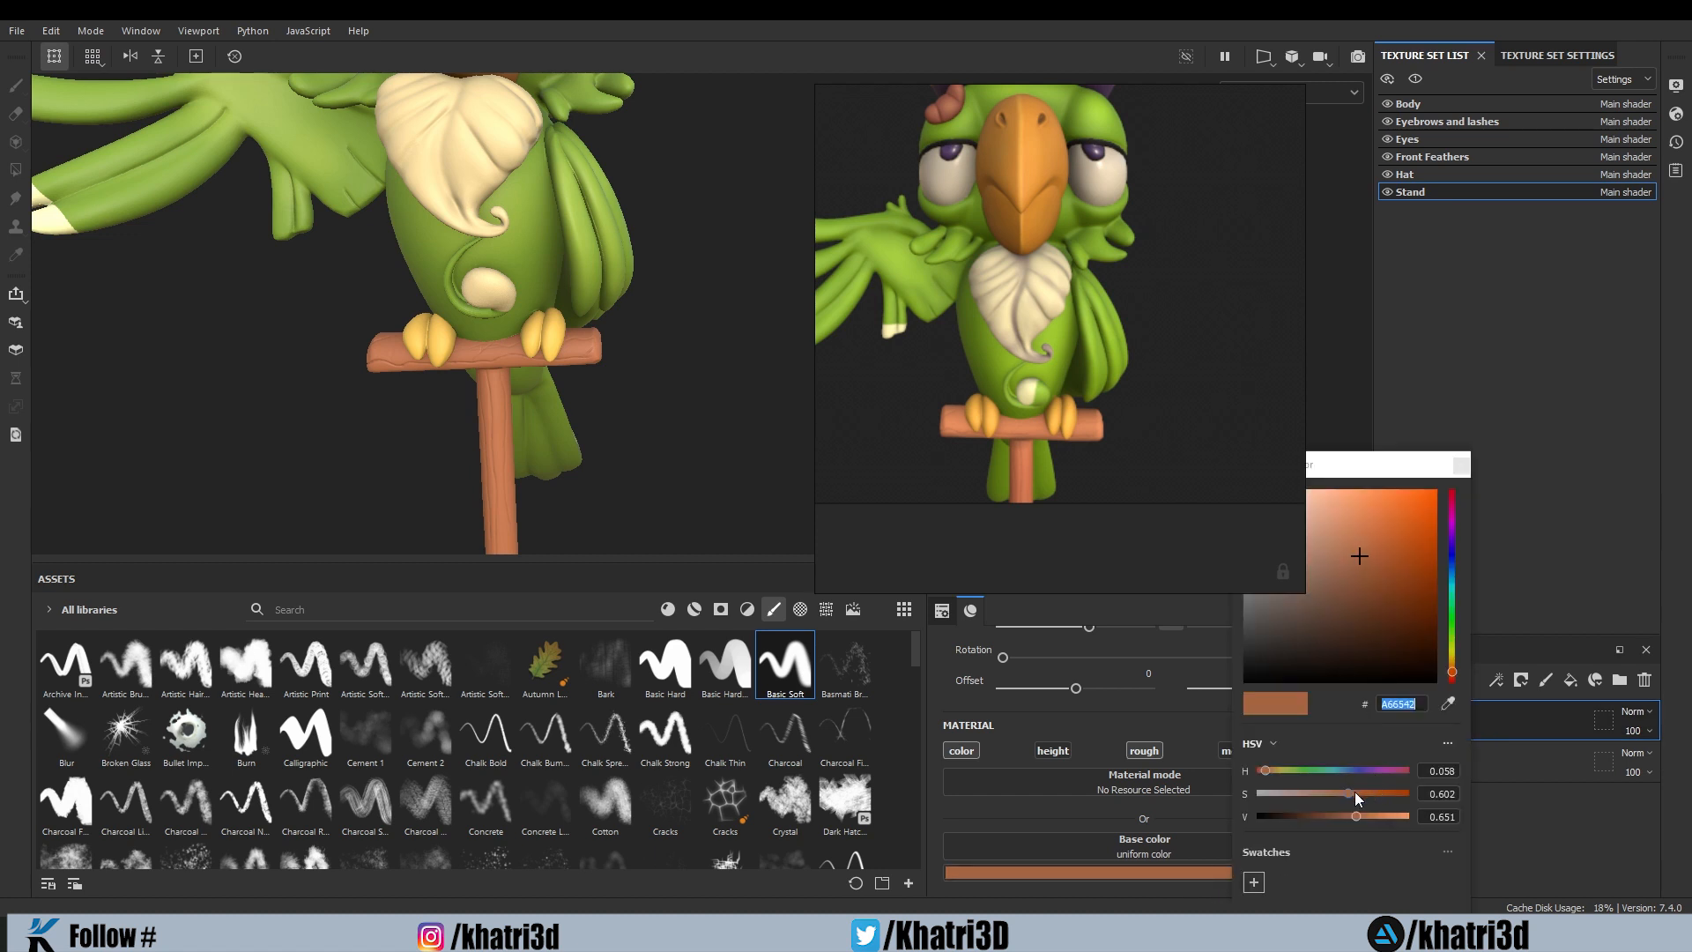
pyautogui.moveTo(1361, 813); pyautogui.dragTo(1371, 816)
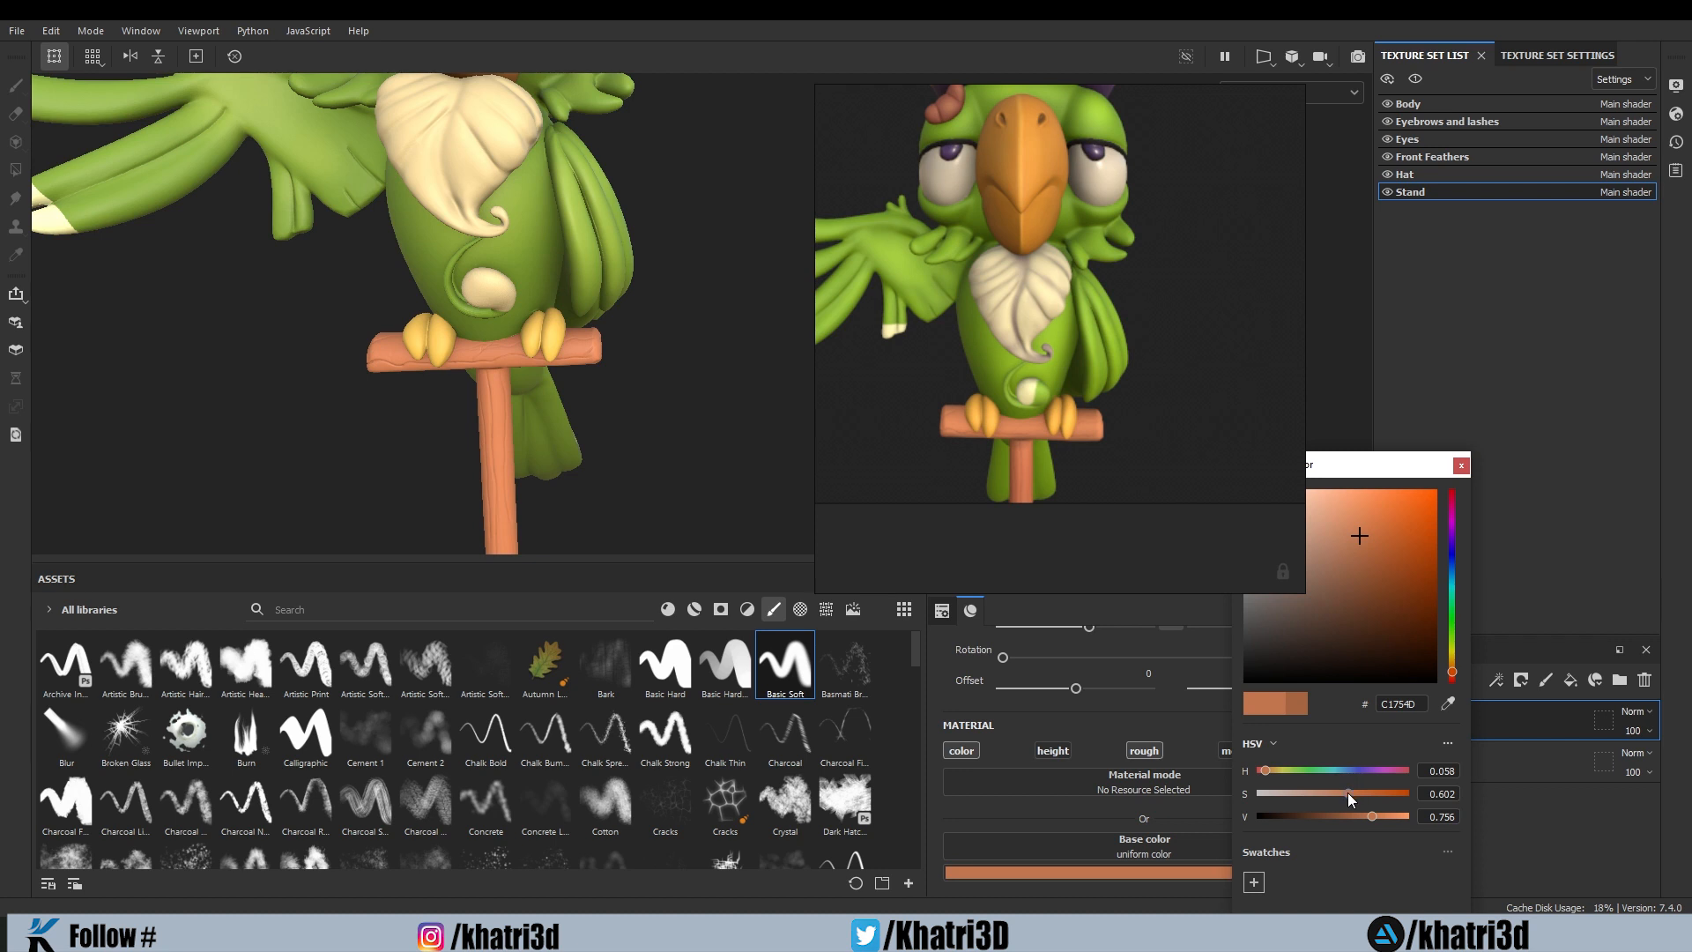
pyautogui.click(1453, 670)
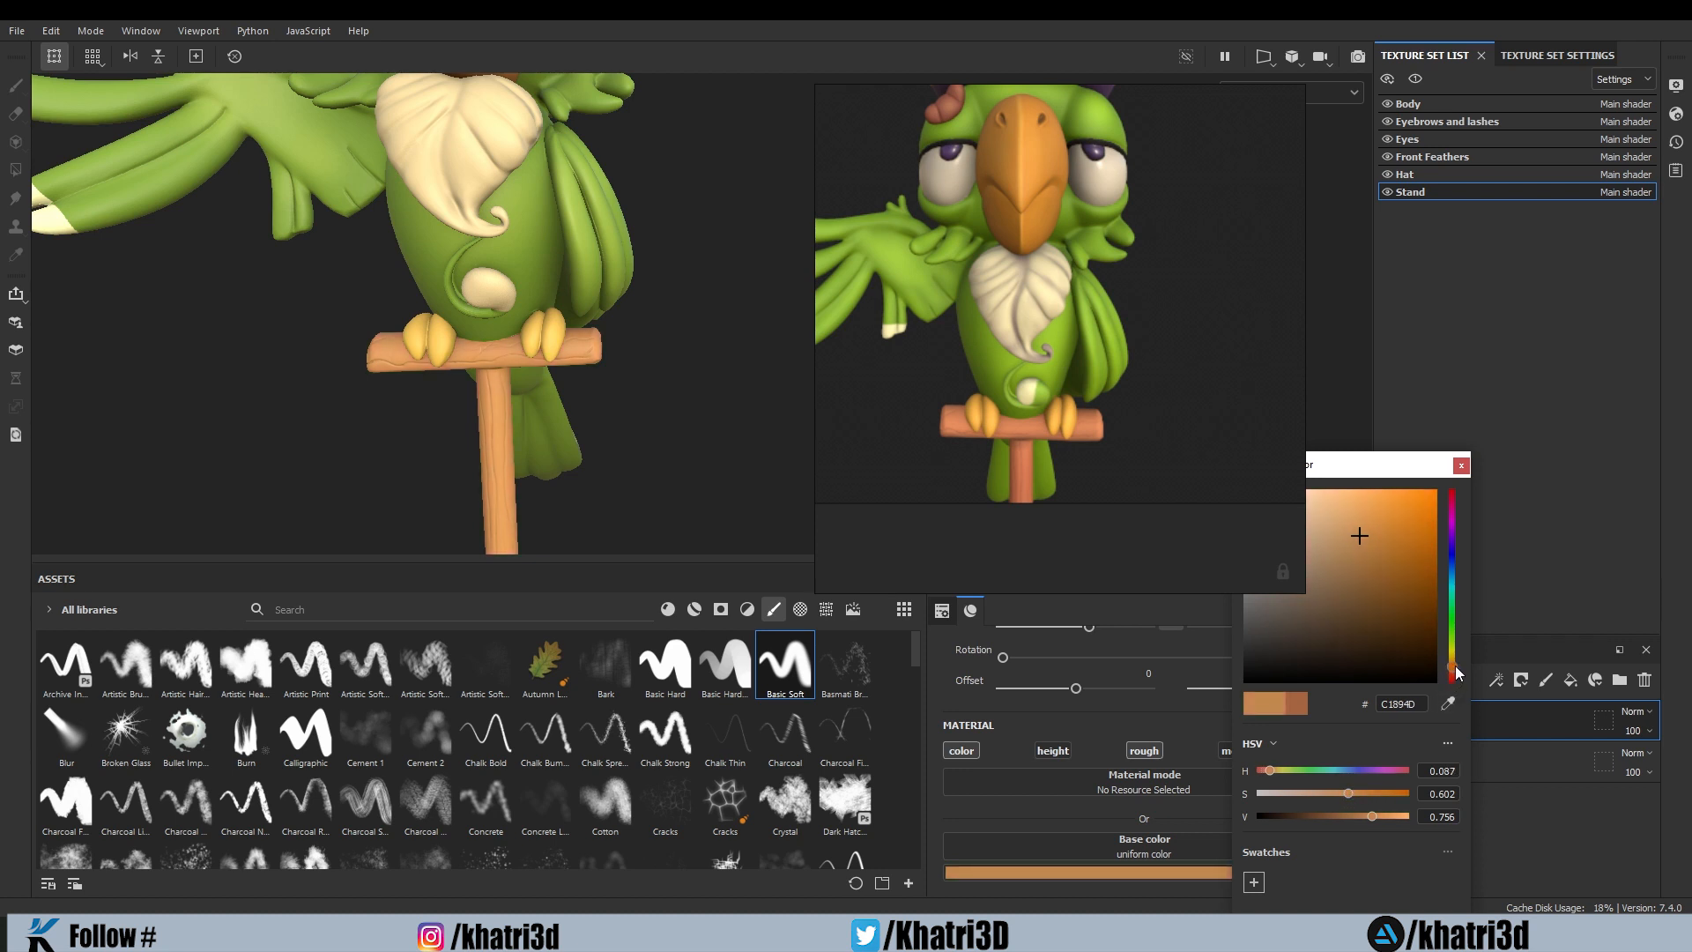
pyautogui.moveTo(1456, 674); pyautogui.dragTo(1458, 679)
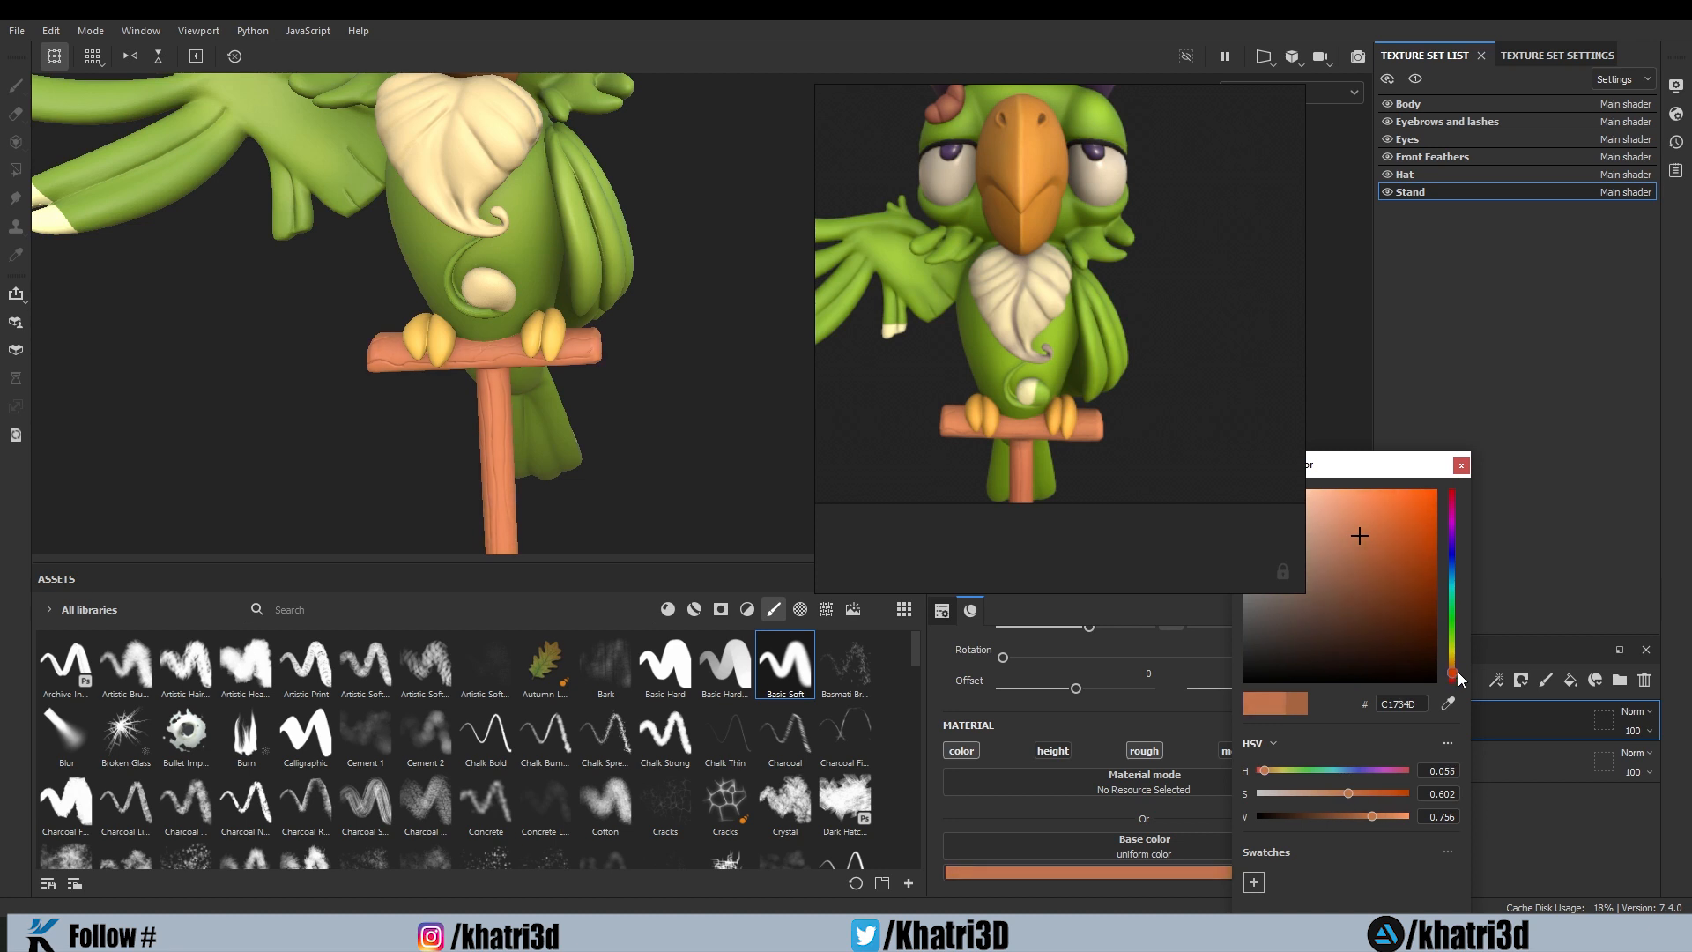
pyautogui.click(1461, 465)
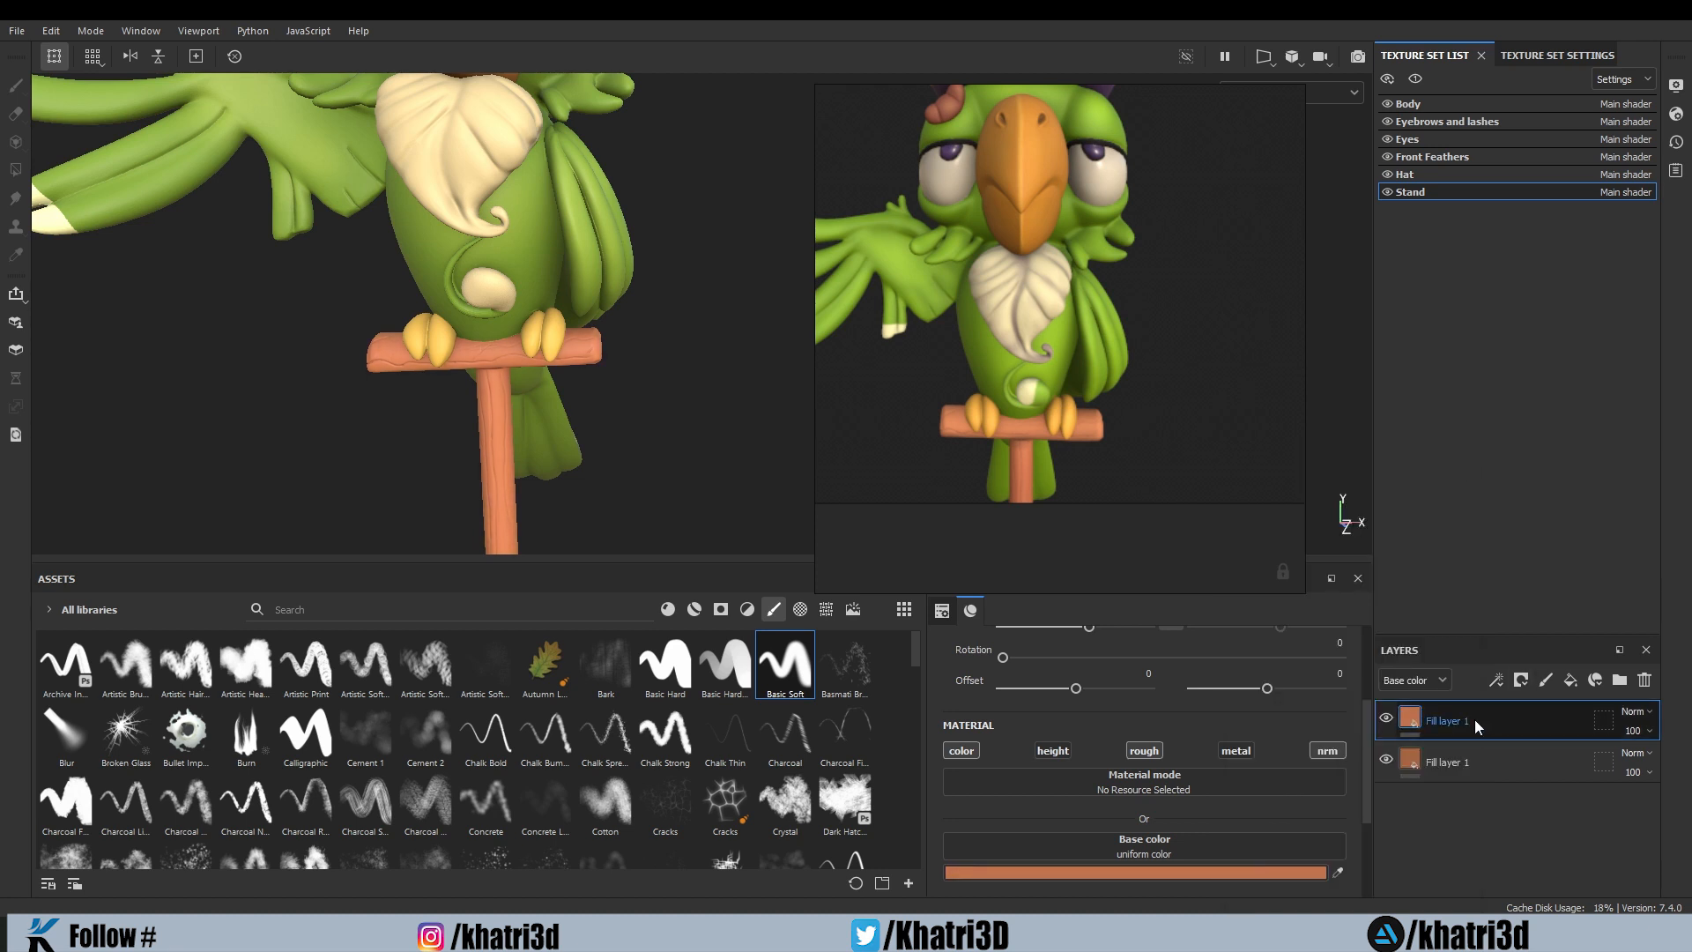
pyautogui.rightClick(1476, 726)
pyautogui.click(1484, 50)
# Step: Enlarge the brush to size 8.55 and paint the lighter brown layer's mask on the wooden stand
pyautogui.scroll(3, 622, 425)
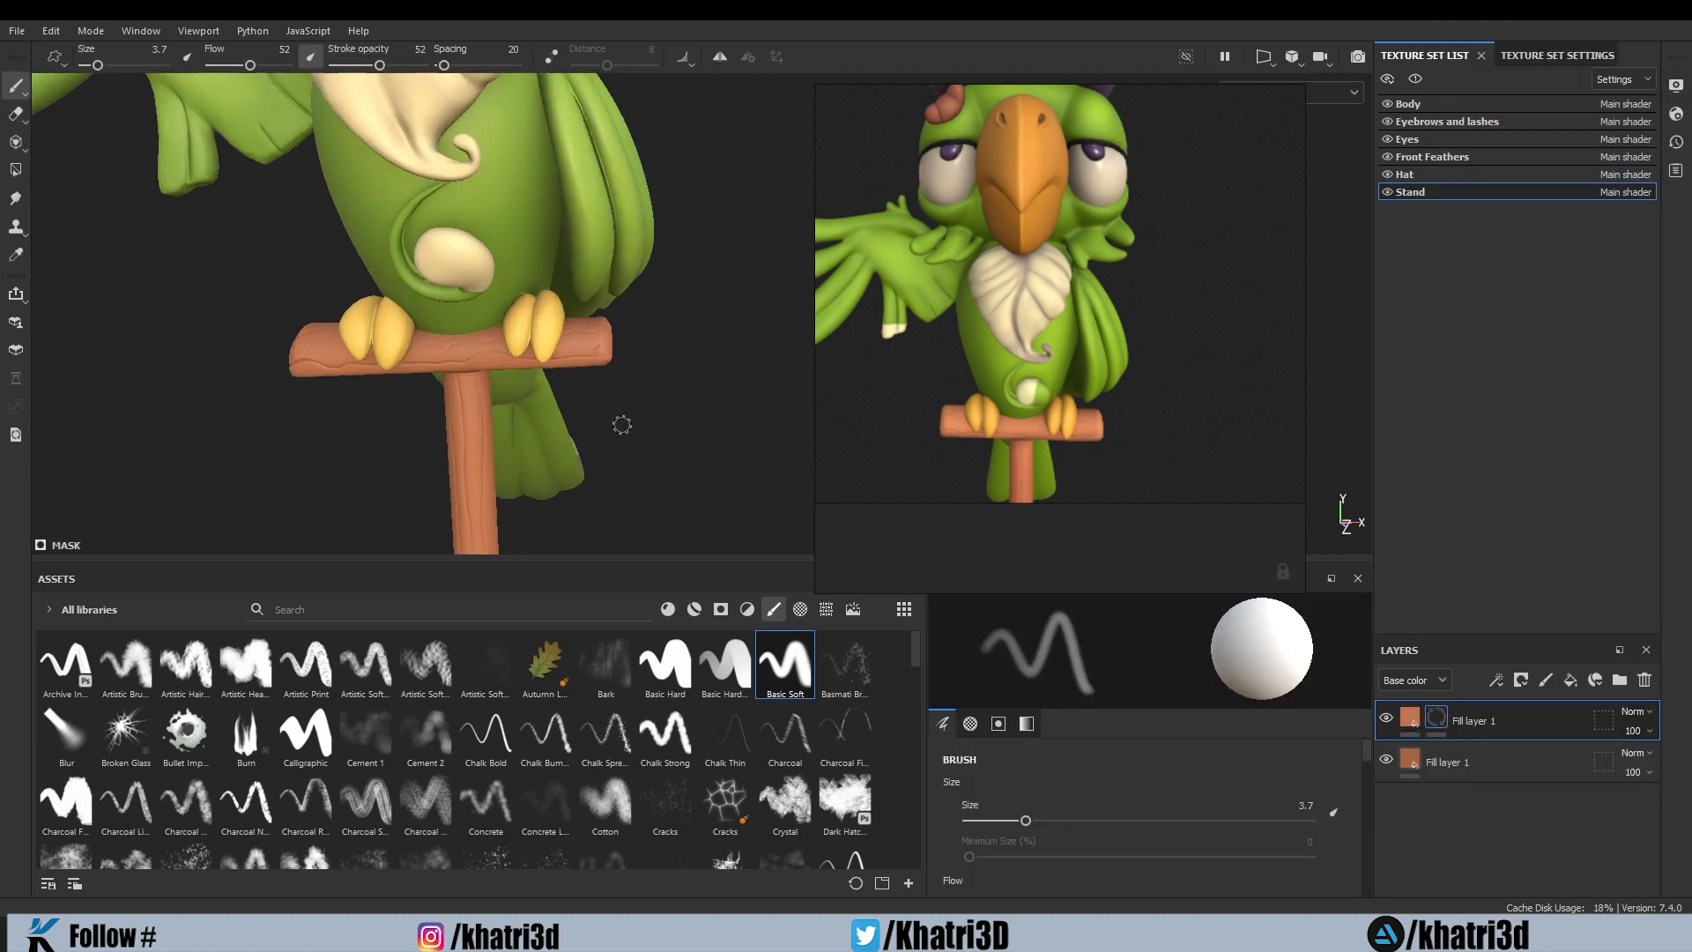
pyautogui.scroll(3, 421, 342)
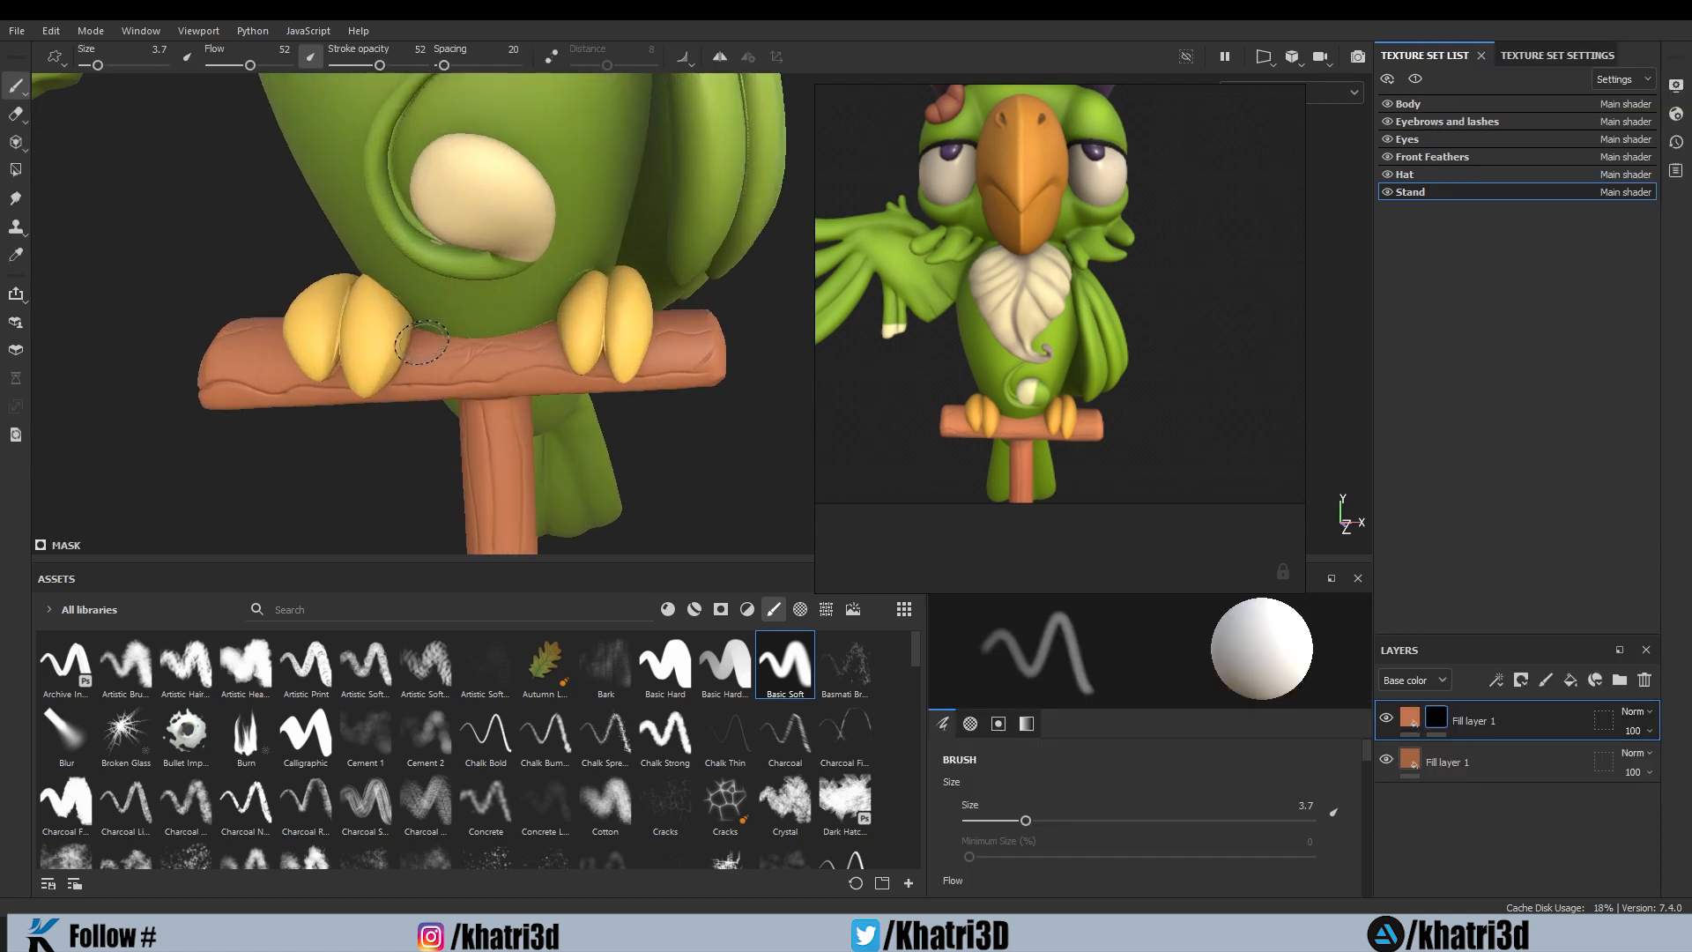
pyautogui.press('[')
pyautogui.press('[')
pyautogui.press('[')
pyautogui.press(']')
pyautogui.press(']')
pyautogui.press(']')
pyautogui.press(']')
pyautogui.press(']')
pyautogui.press(']')
pyautogui.press(']')
pyautogui.press(']')
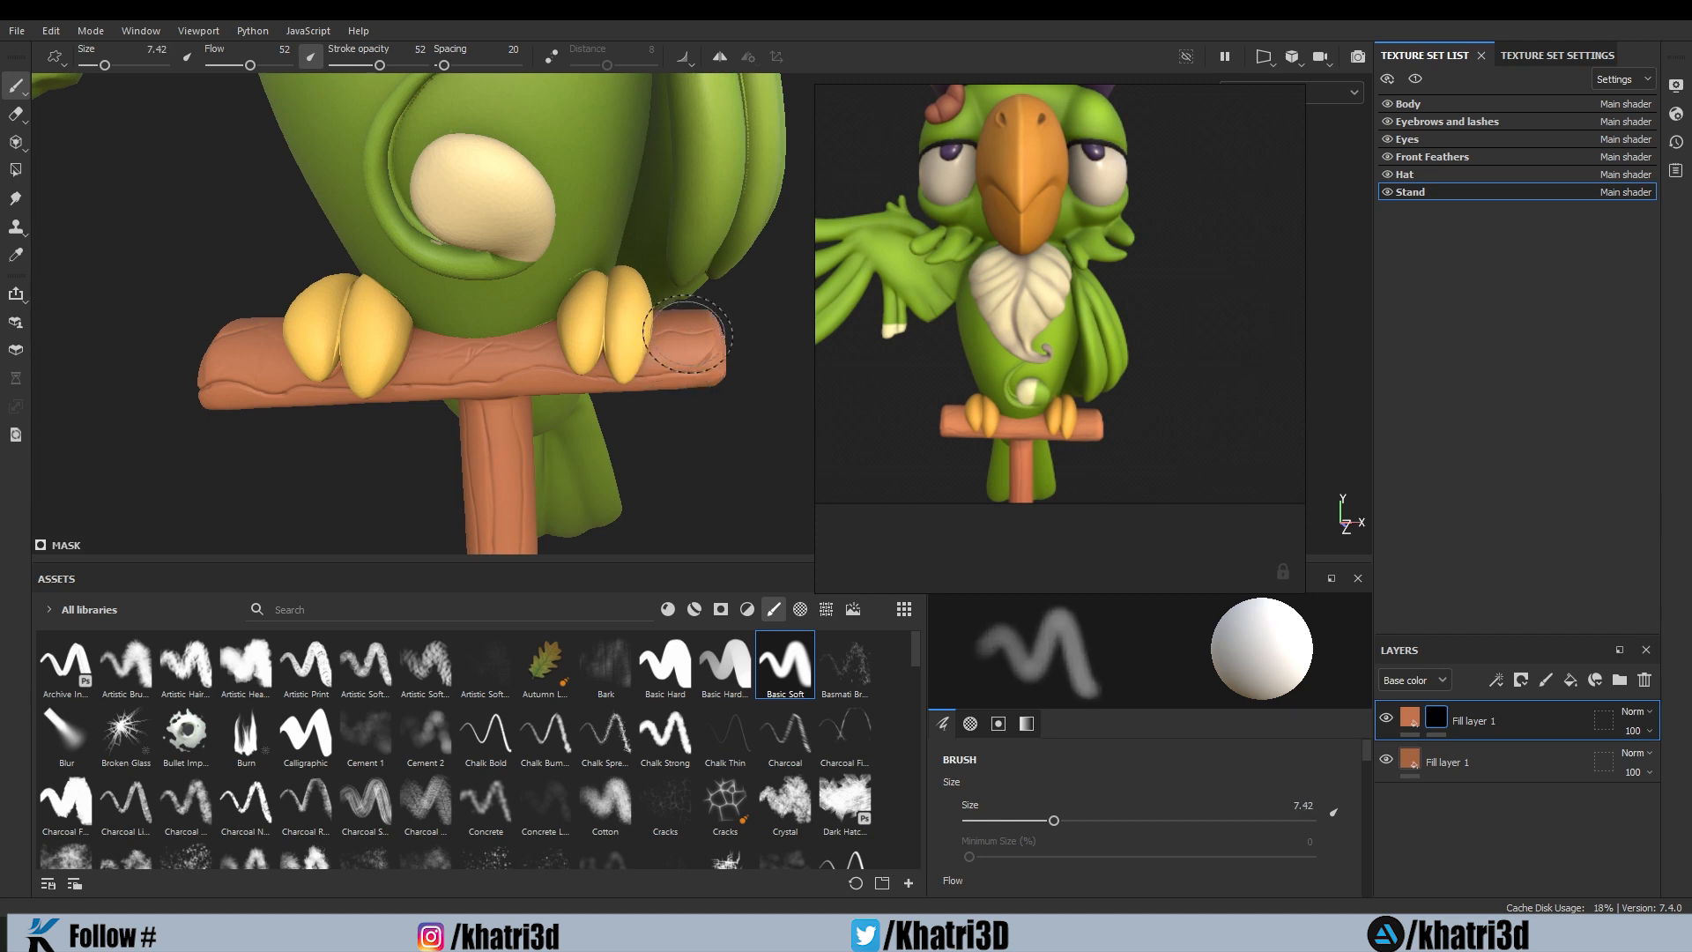
pyautogui.press(']')
pyautogui.press(']')
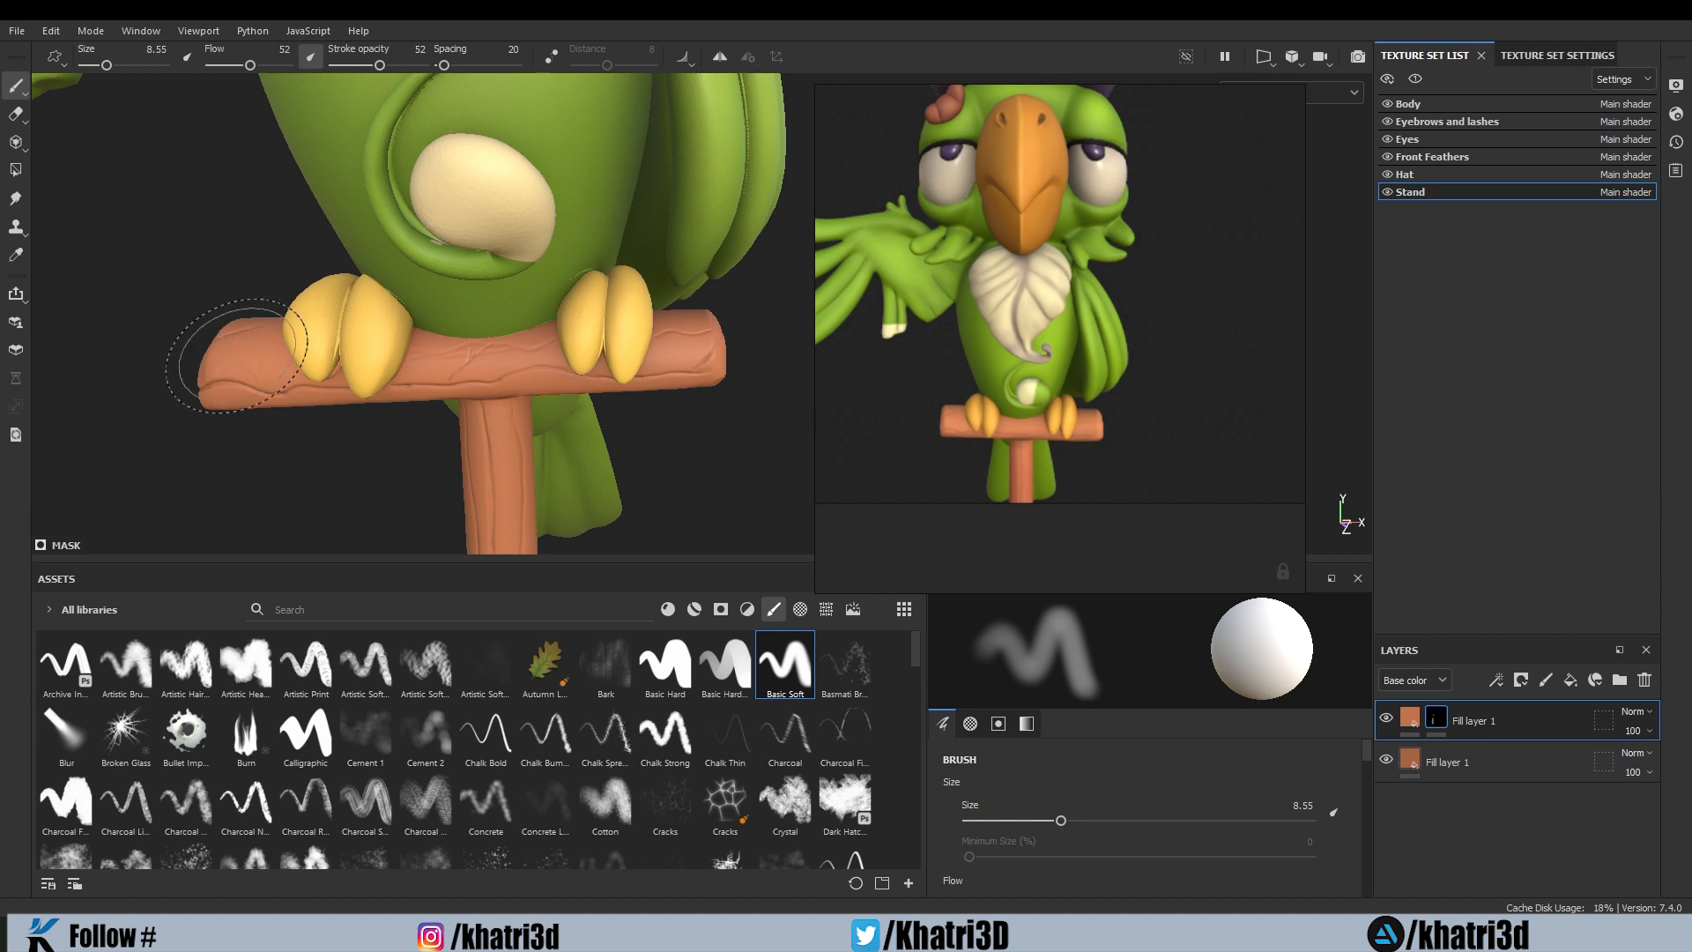
# Step: Examine the whole textured parrot up close and from several angles, including the wing, face, beard and stand
pyautogui.press('f')
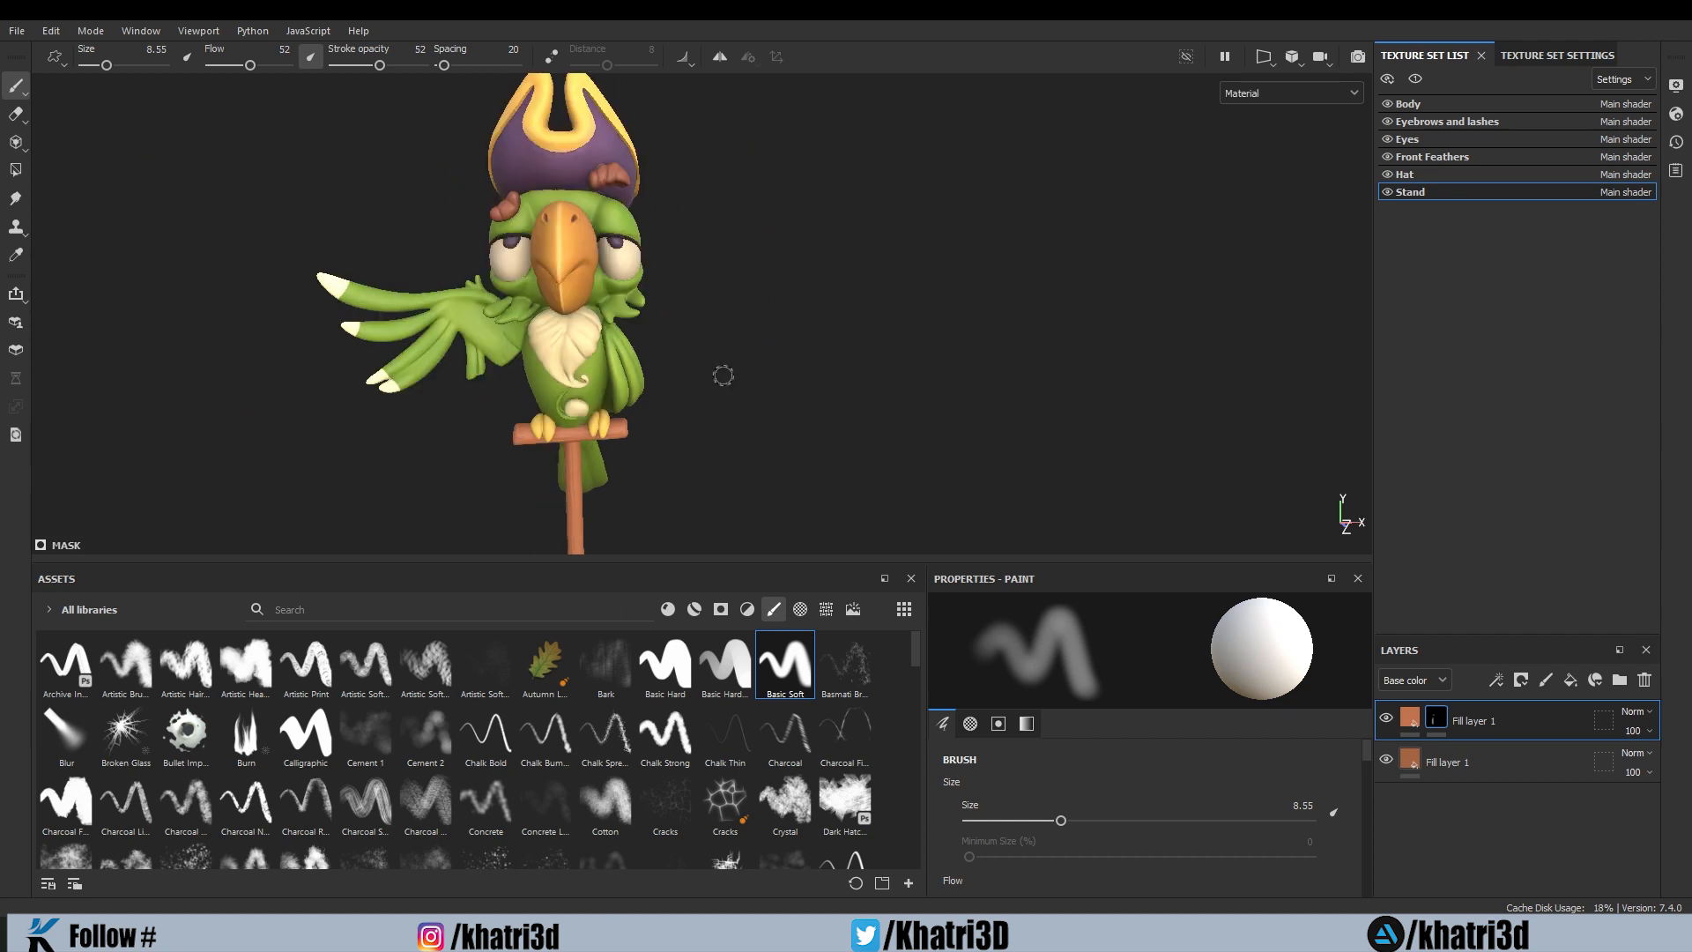
pyautogui.scroll(3, 775, 309)
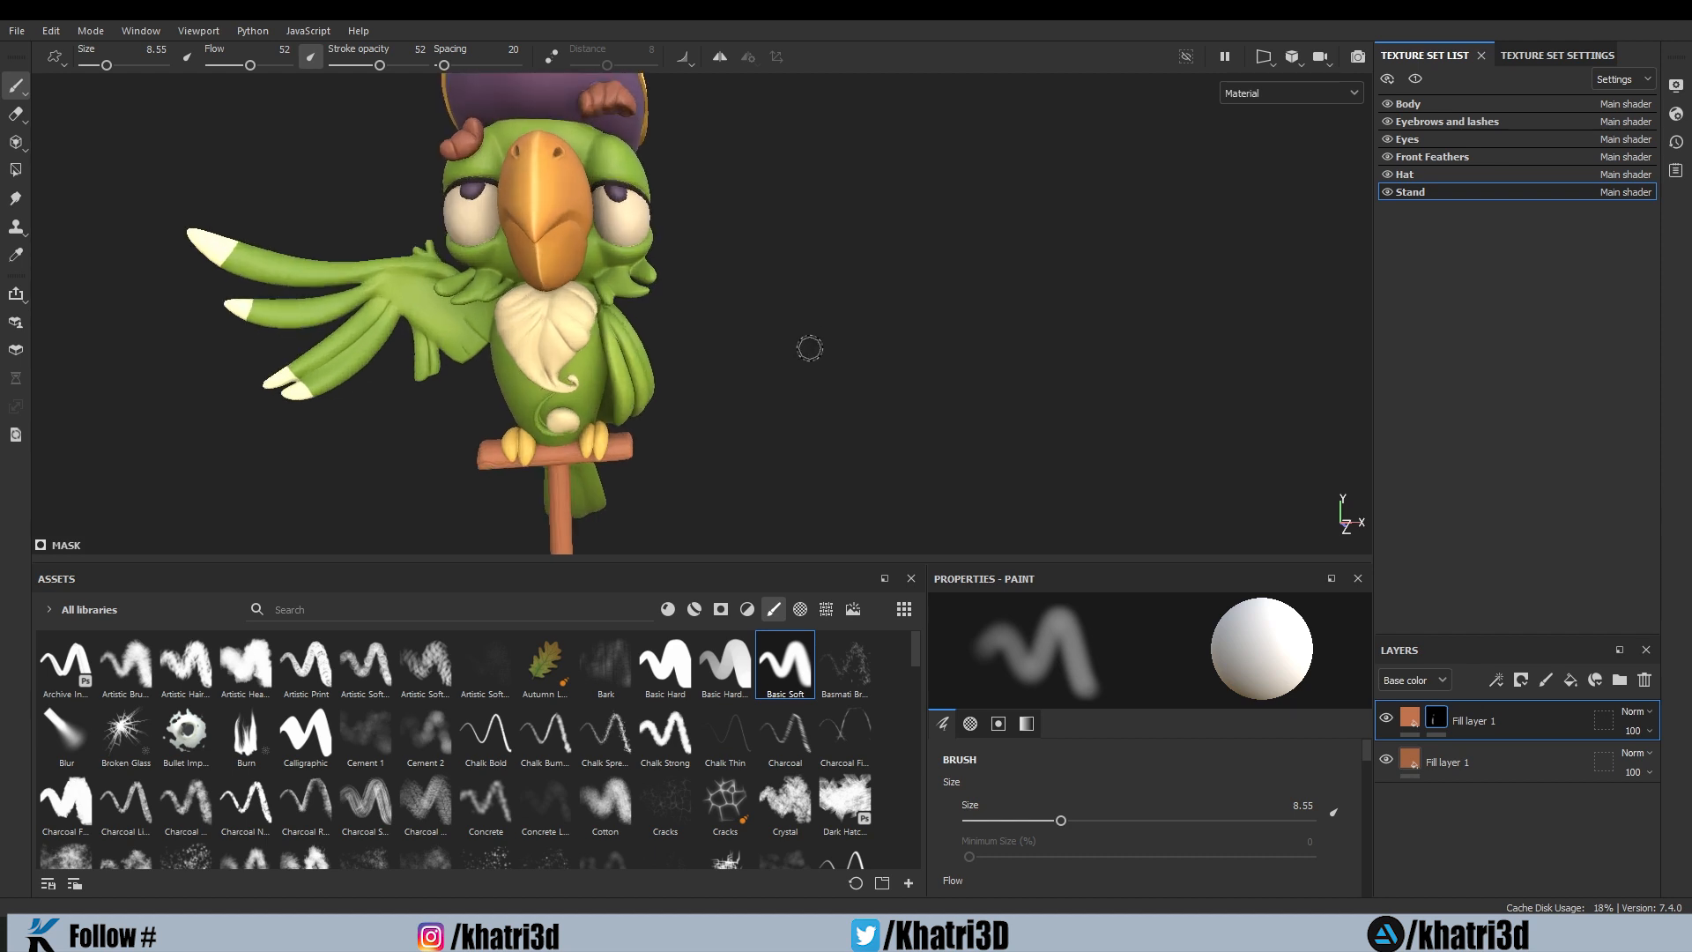
pyautogui.scroll(-3, 811, 347)
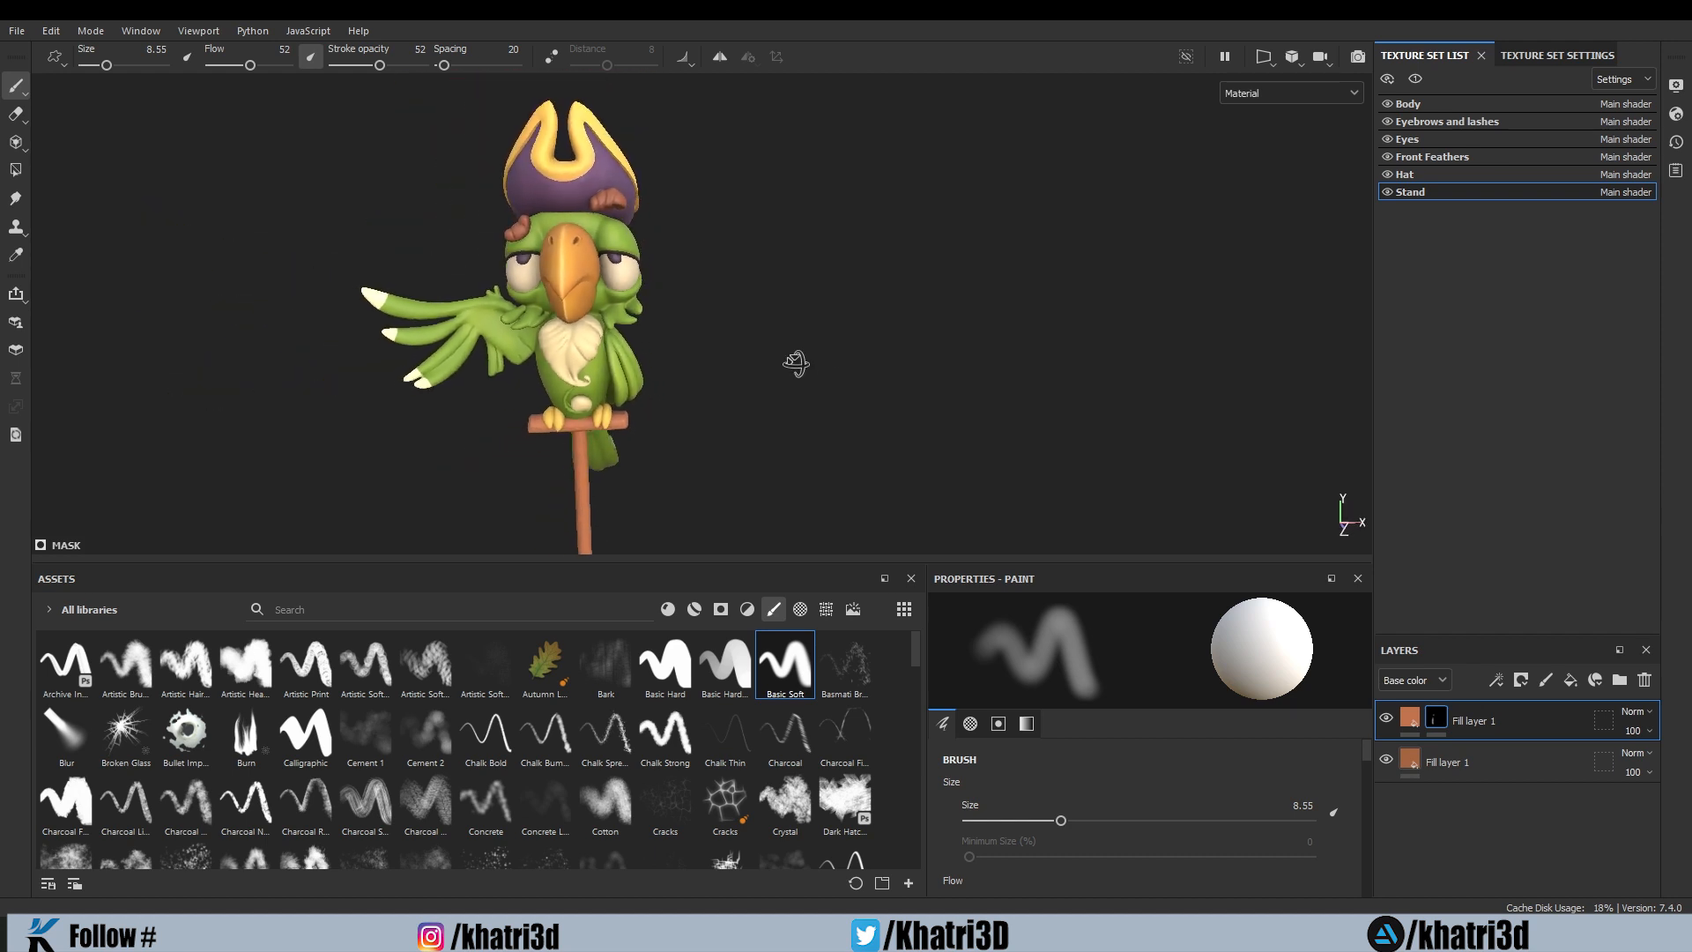
pyautogui.moveTo(796, 362)
pyautogui.keyDown('alt'); pyautogui.mouseDown()
pyautogui.moveTo(661, 332)
pyautogui.moveTo(770, 340)
pyautogui.mouseUp(); pyautogui.keyUp('alt')
pyautogui.scroll(2, 753, 349)
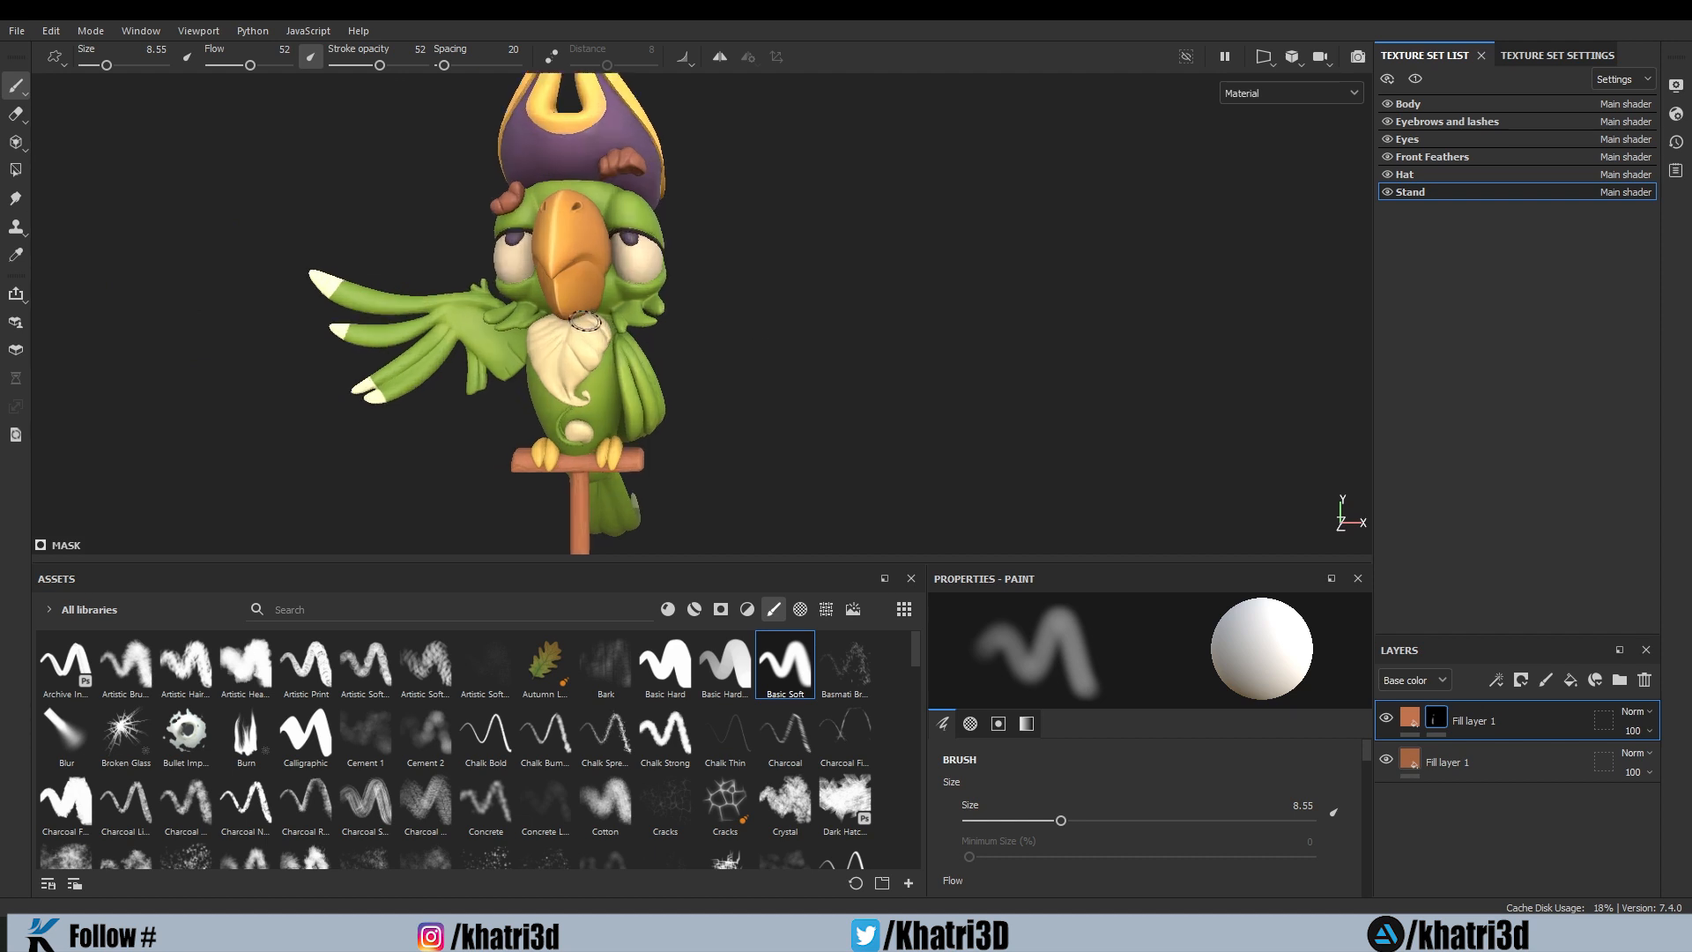
pyautogui.scroll(3, 886, 322)
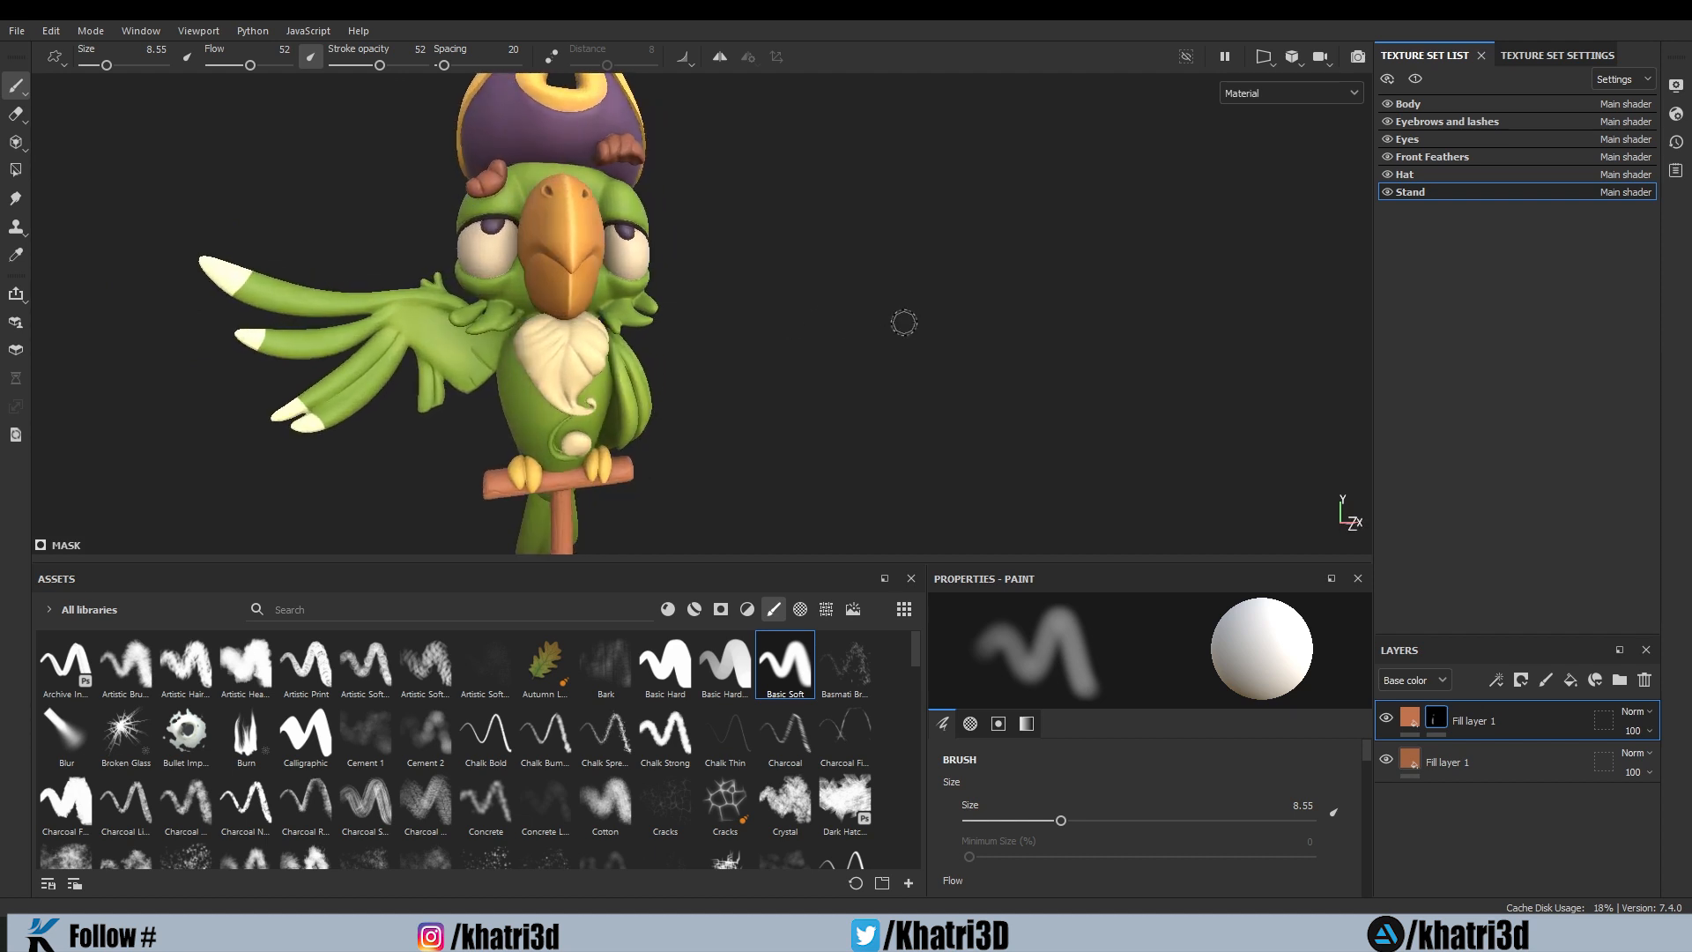
pyautogui.scroll(1, 582, 299)
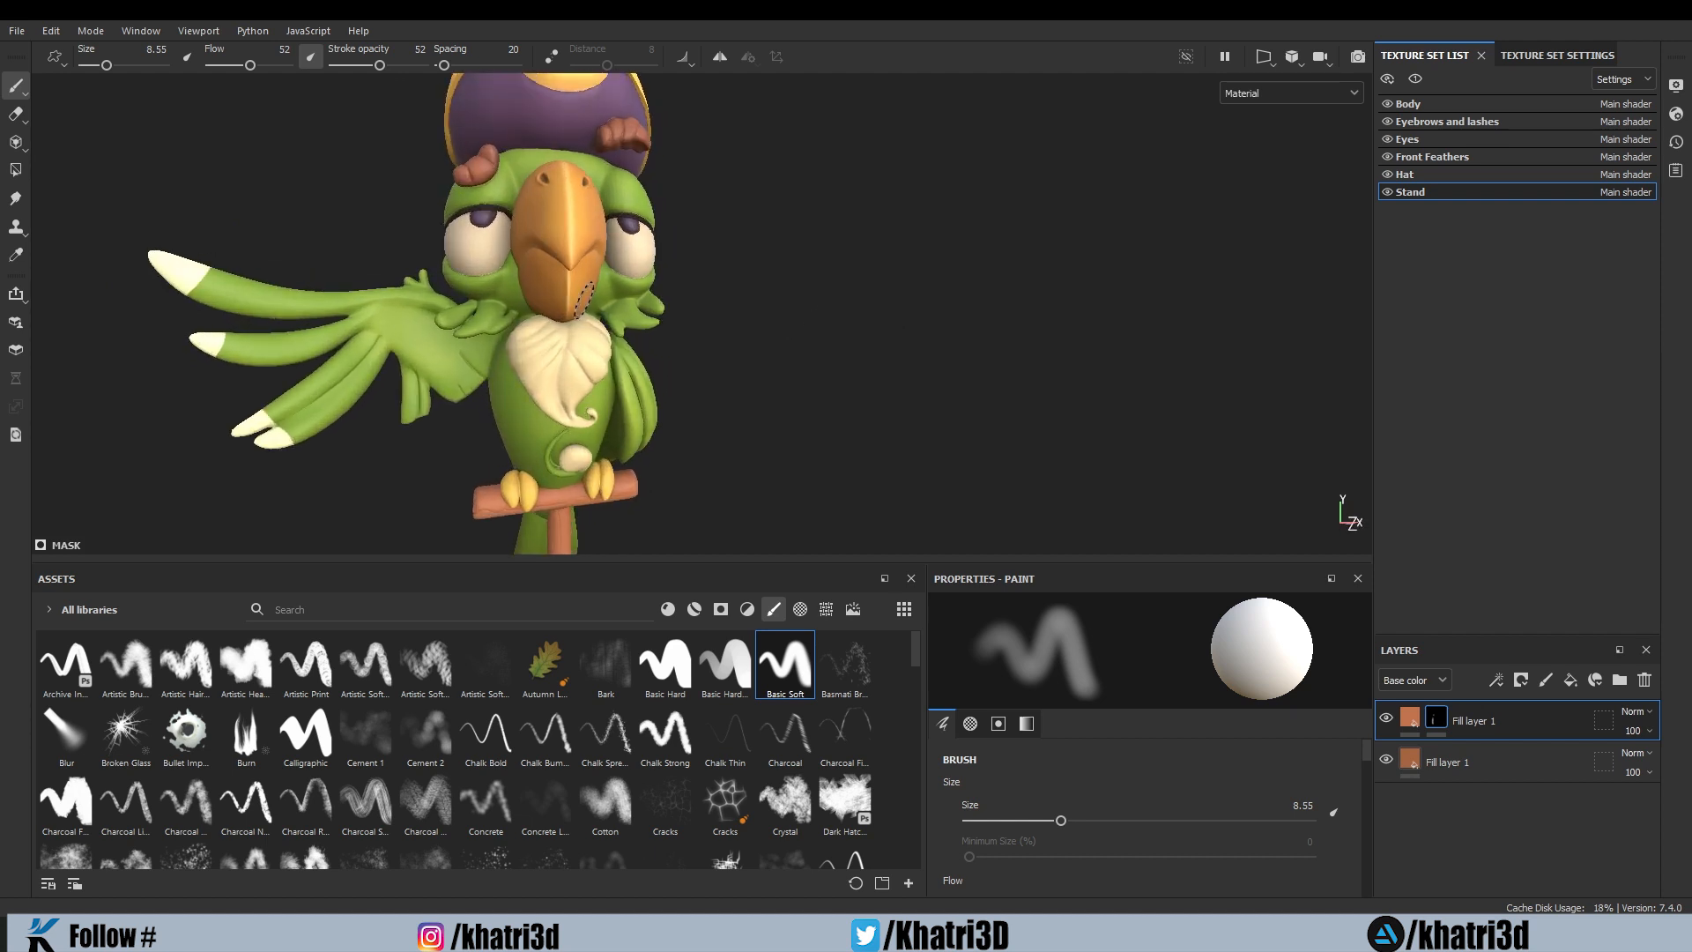
pyautogui.moveTo(936, 332)
pyautogui.keyDown('alt'); pyautogui.mouseDown()
pyautogui.moveTo(468, 333)
pyautogui.moveTo(857, 332)
pyautogui.moveTo(793, 332)
pyautogui.mouseUp(); pyautogui.keyUp('alt')
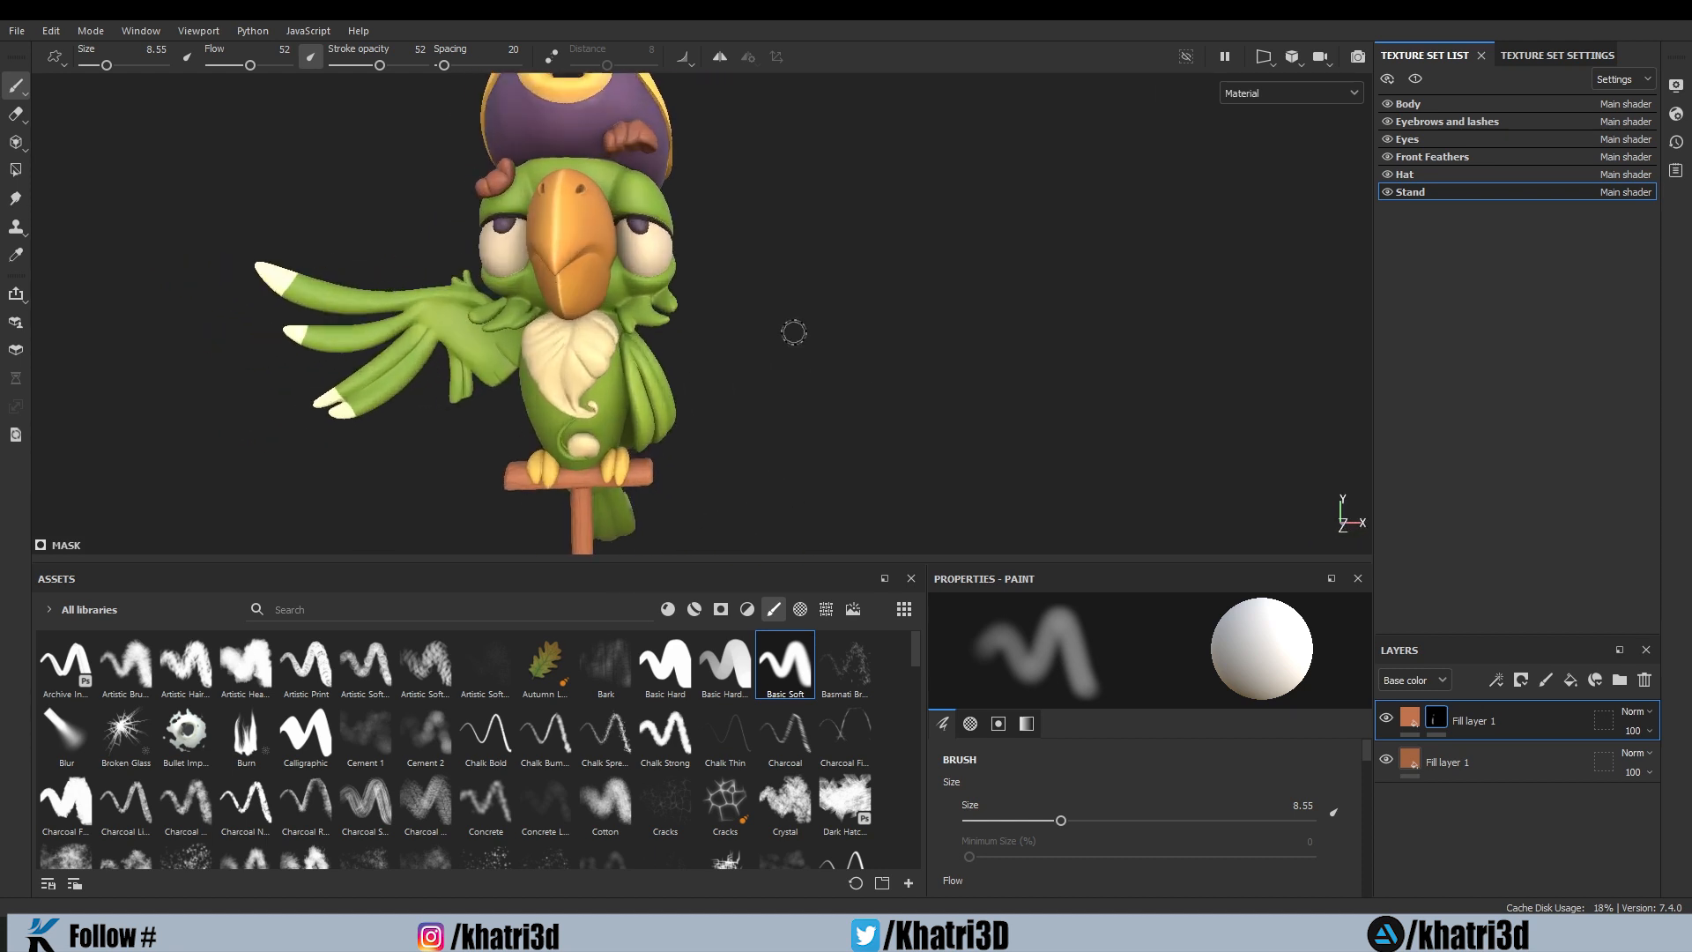
pyautogui.scroll(1, 794, 332)
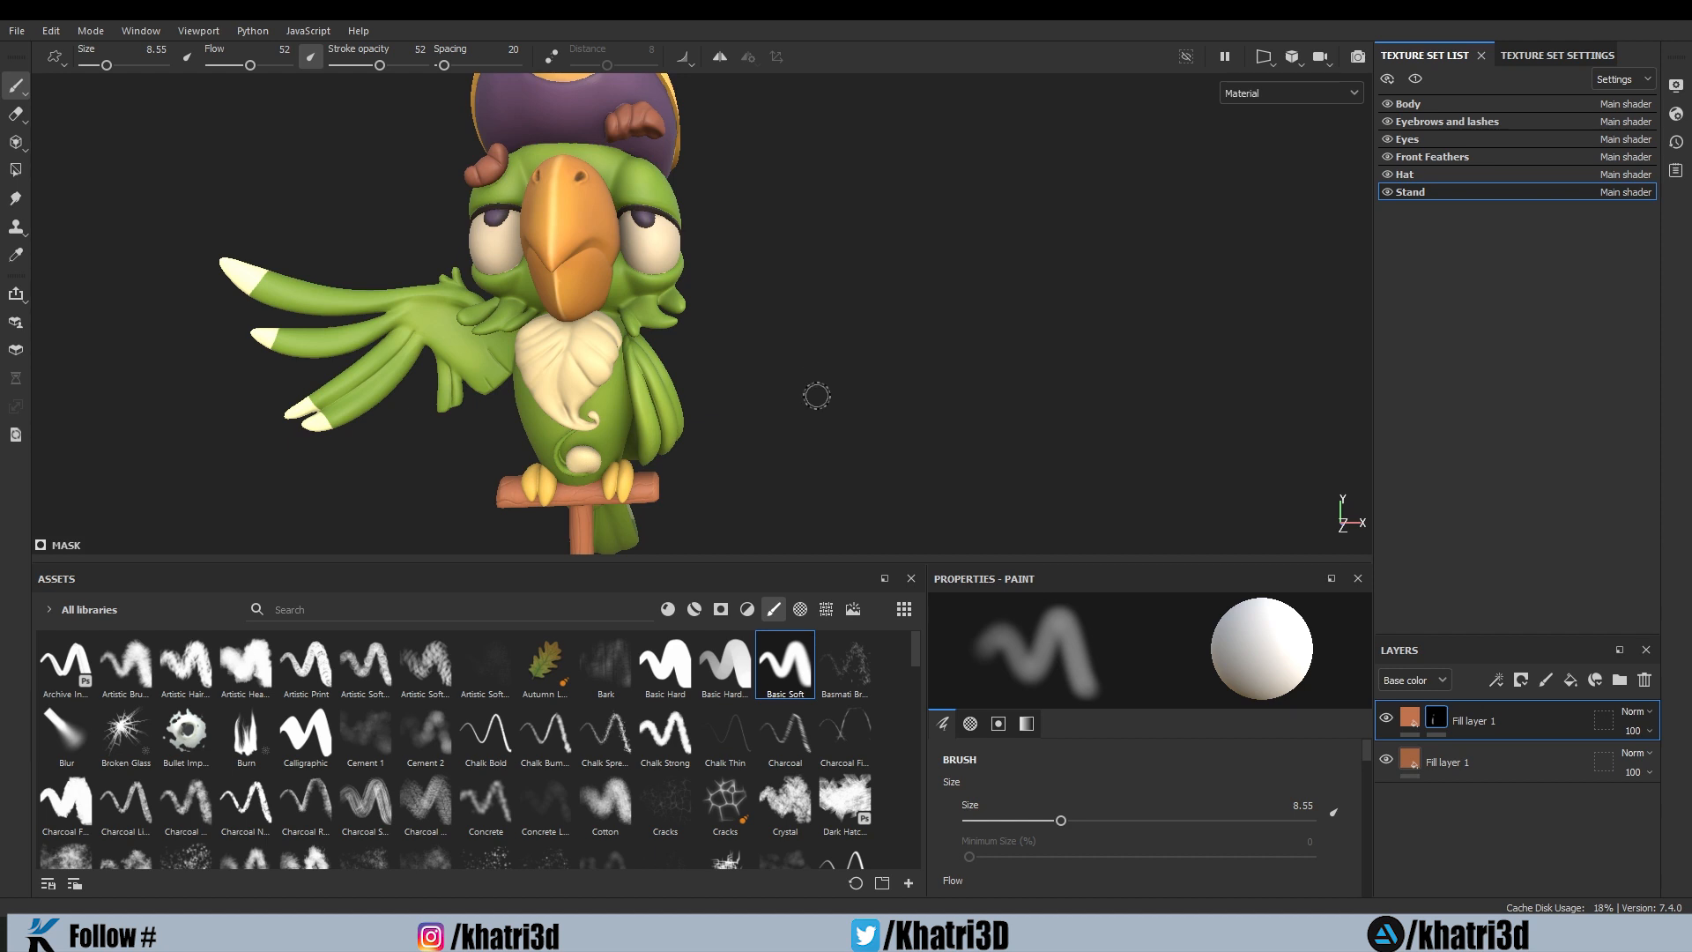
pyautogui.scroll(4, 438, 351)
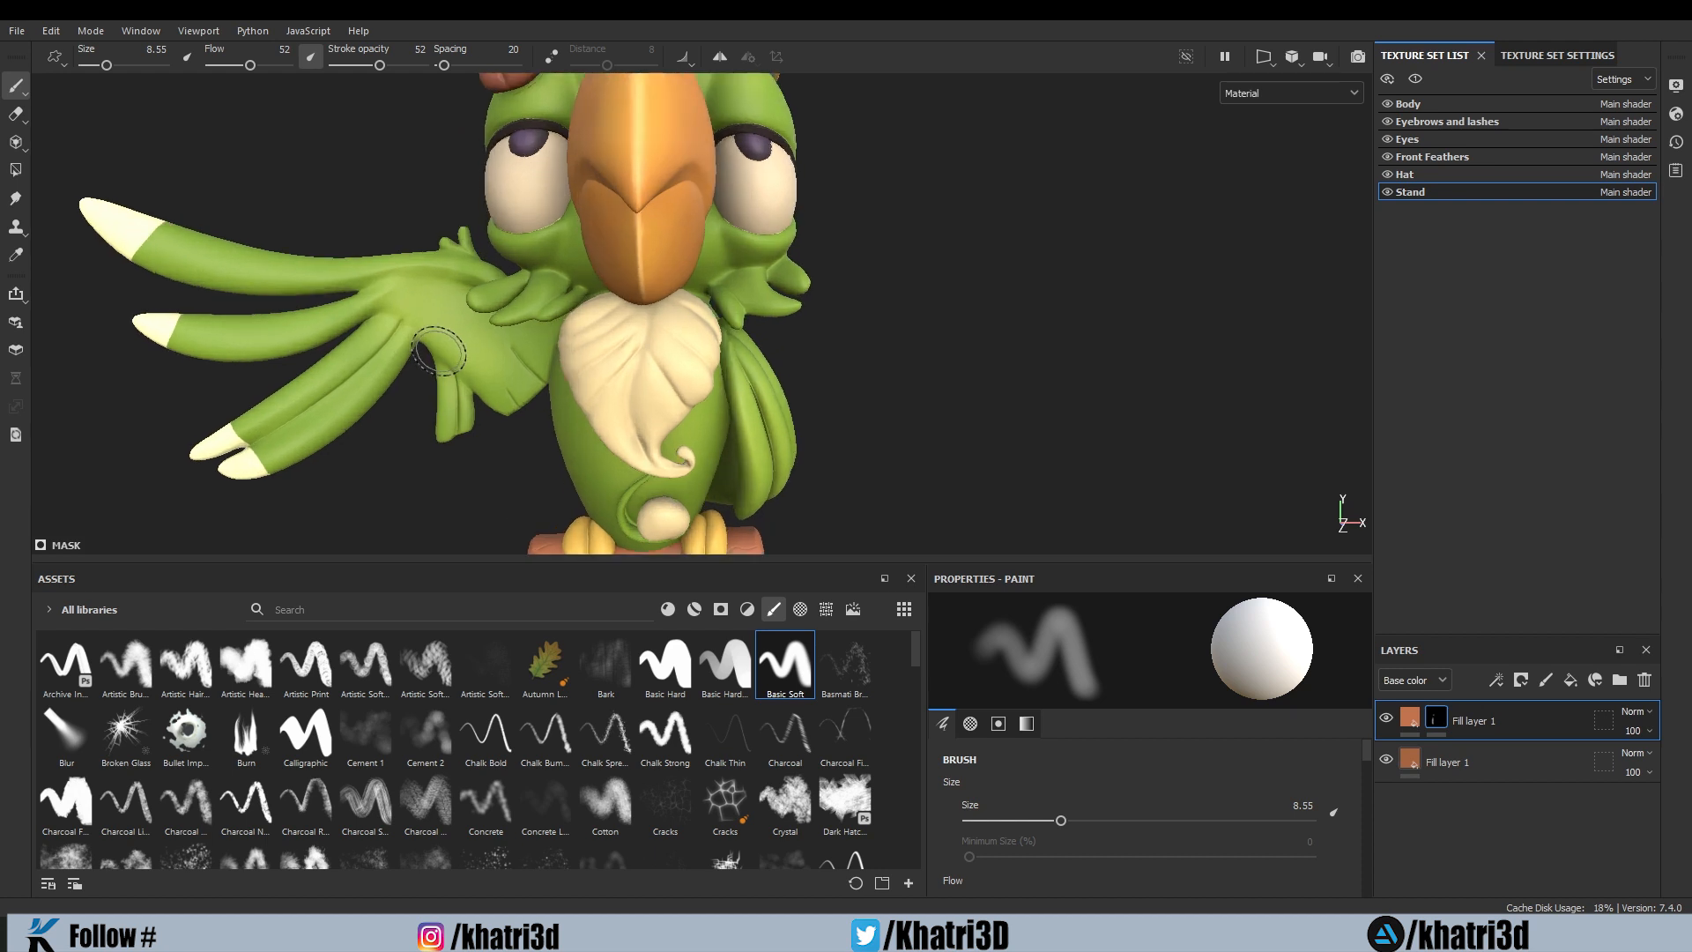
pyautogui.scroll(-2, 758, 400)
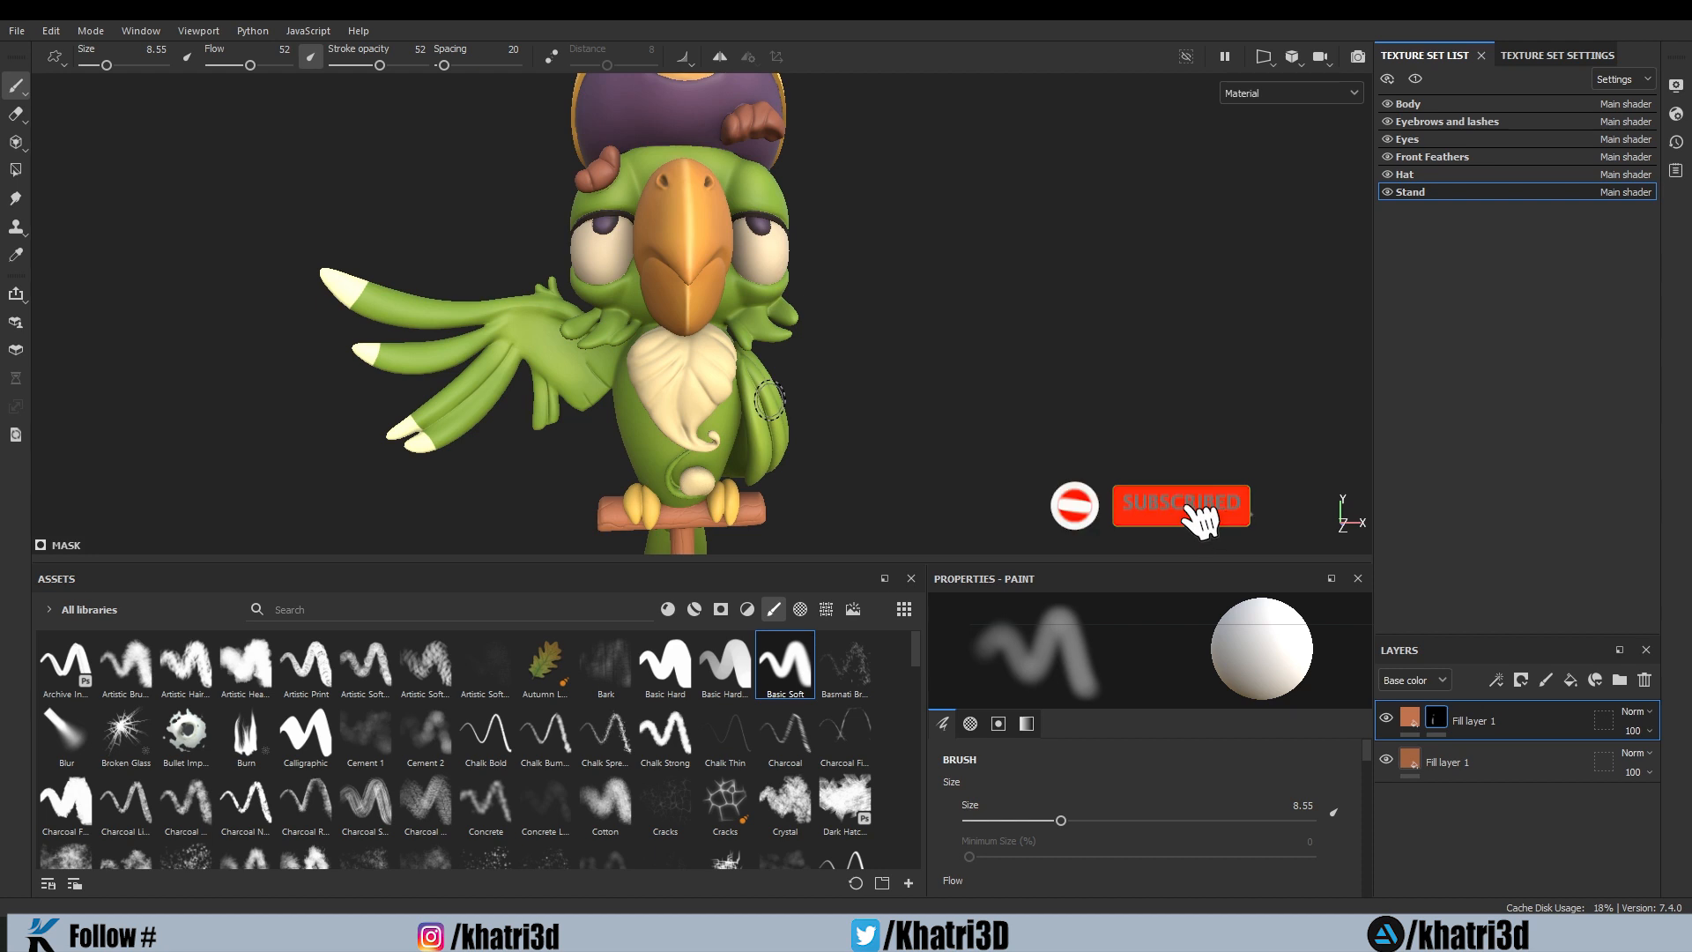
pyautogui.scroll(-3, 824, 367)
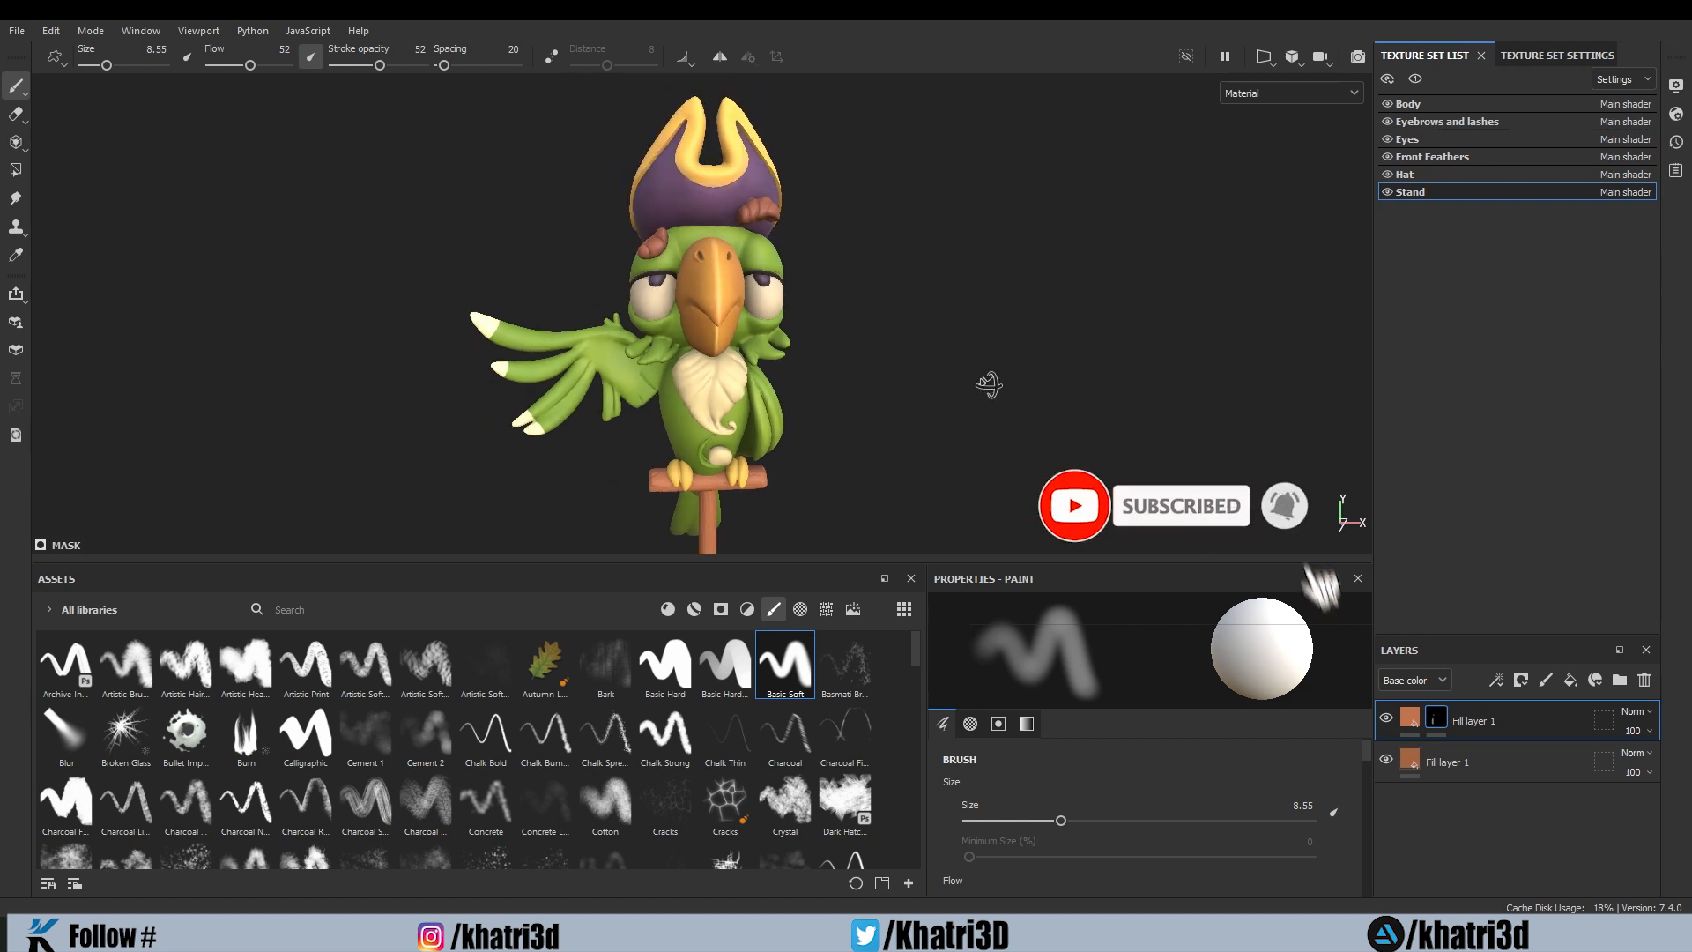
pyautogui.keyDown('alt'); pyautogui.moveTo(990, 382); pyautogui.dragTo(886, 383); pyautogui.keyUp('alt')
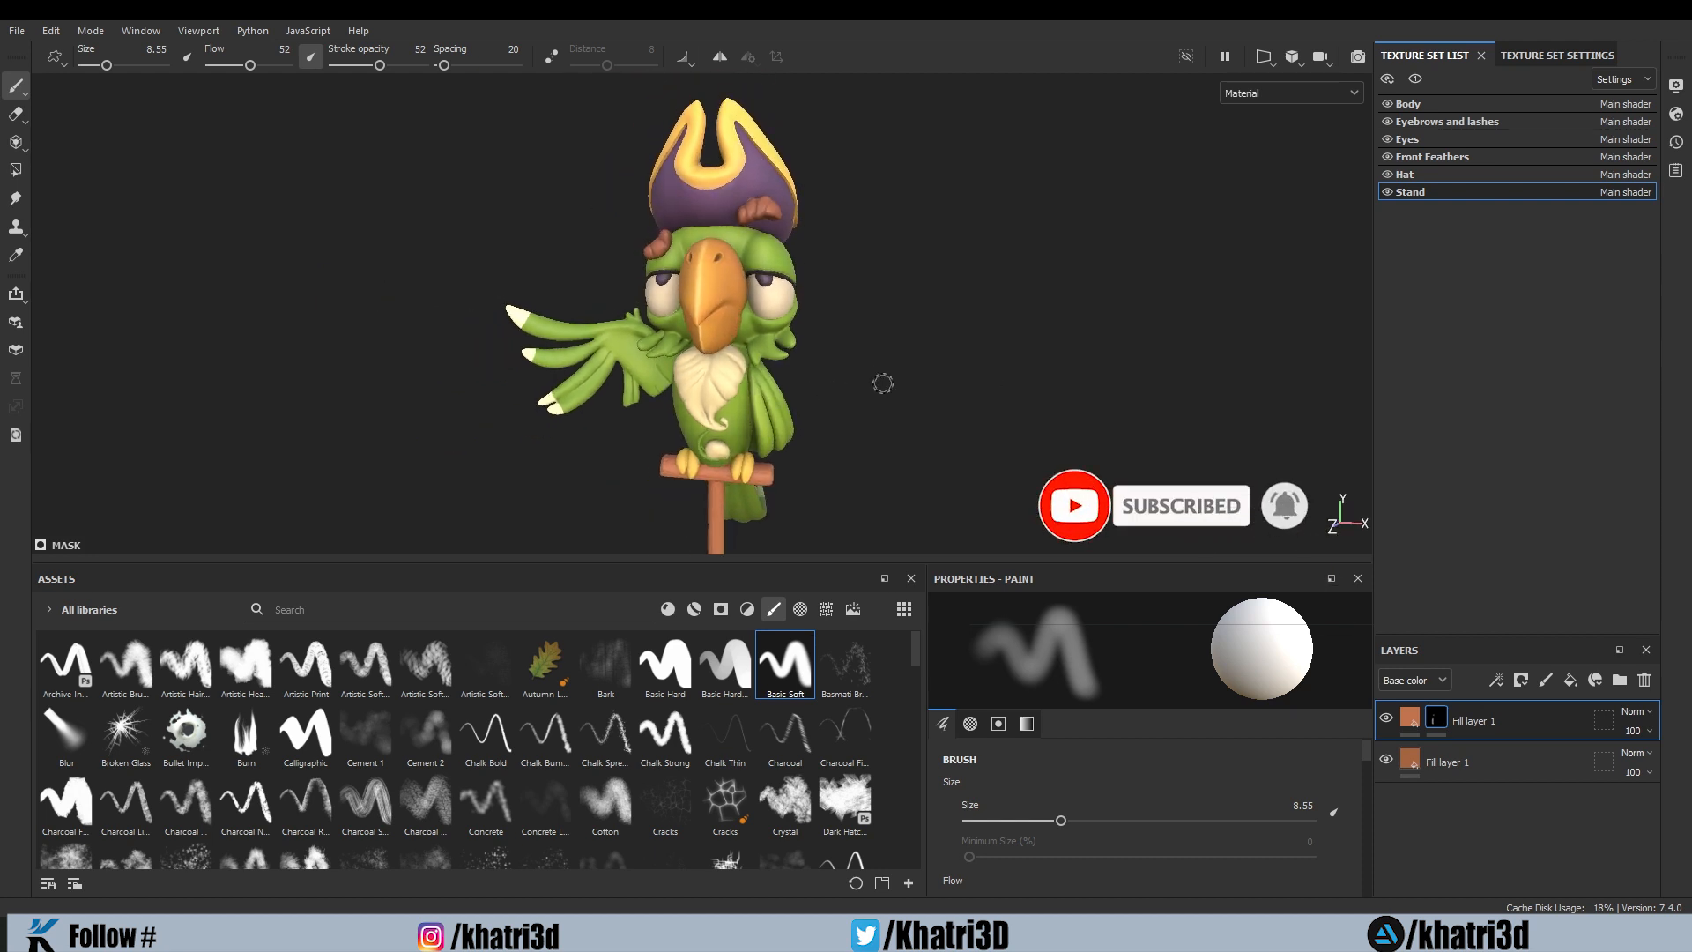